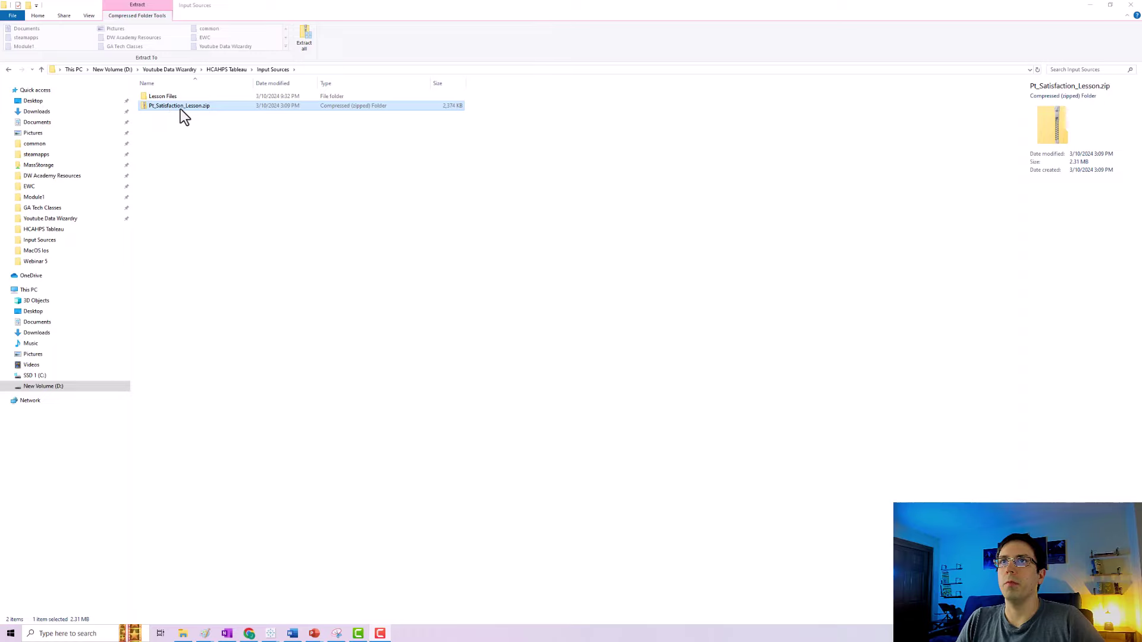
# Step: Open v1 HCAHPS 2022.csv from the Pt_Satisfaction_Lesson.zip archive and fit all column widths to their contents
pyautogui.doubleClick(179, 106)
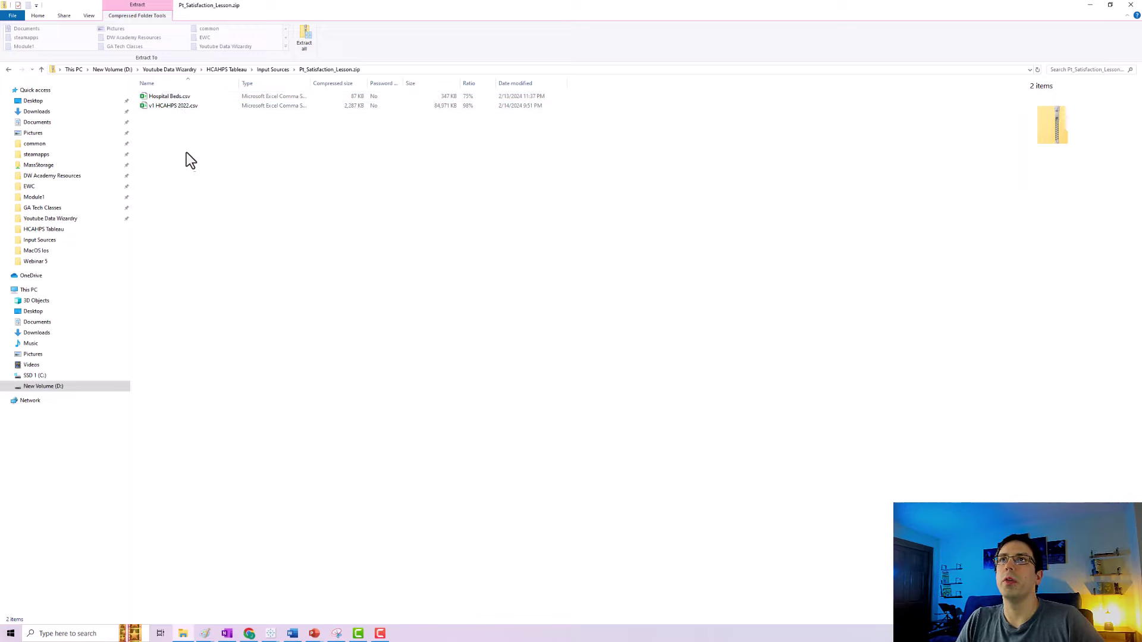
pyautogui.doubleClick(166, 107)
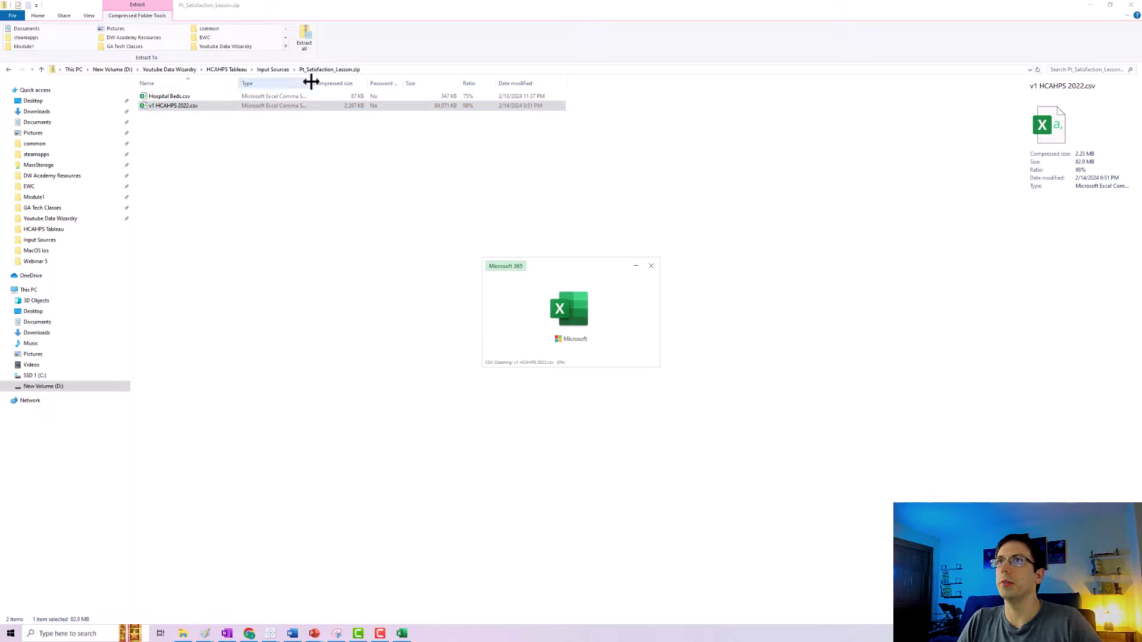
pyautogui.click(8, 102)
pyautogui.doubleClick(40, 103)
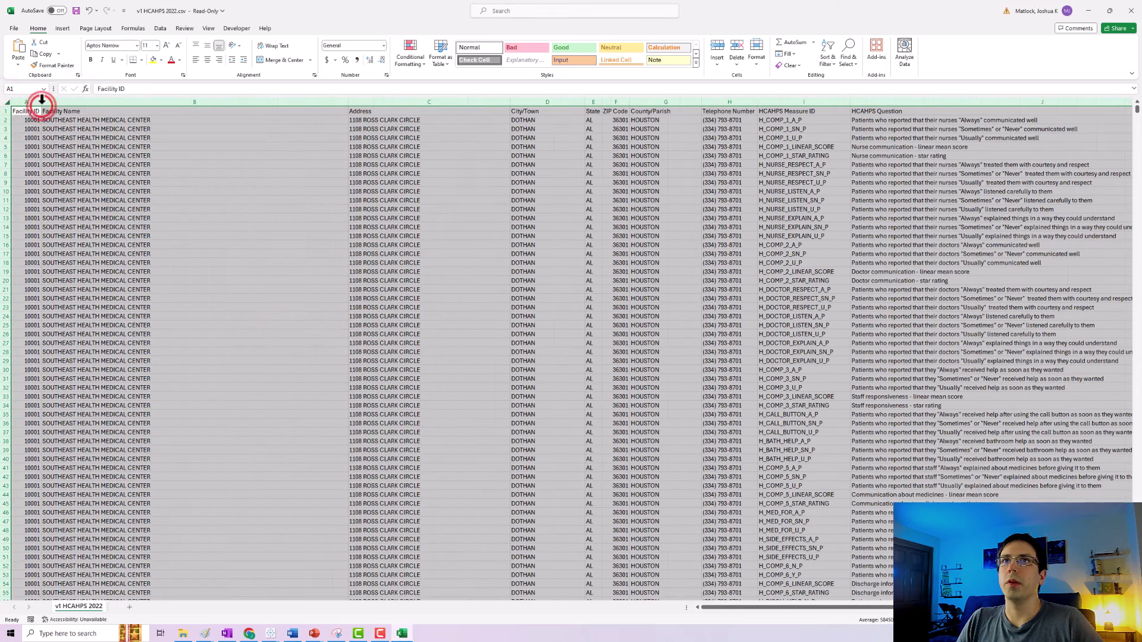
pyautogui.click(227, 225)
# Step: Examine the hospital identification and location columns of the HCAHPS data, from Facility ID through County/Parish
pyautogui.click(25, 110)
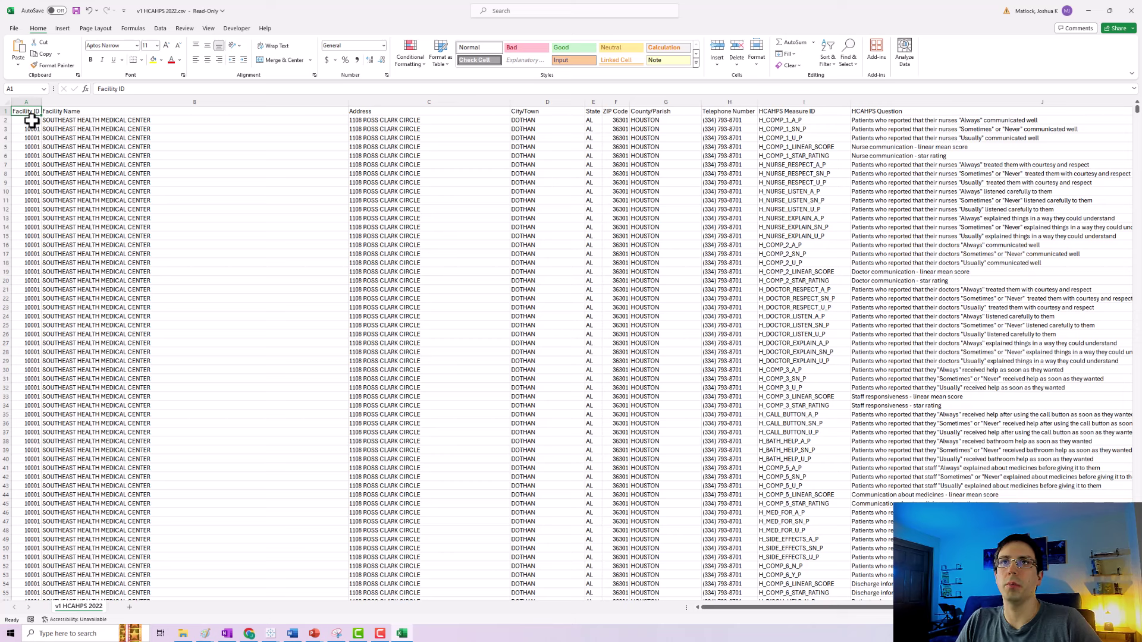
pyautogui.press('Right')
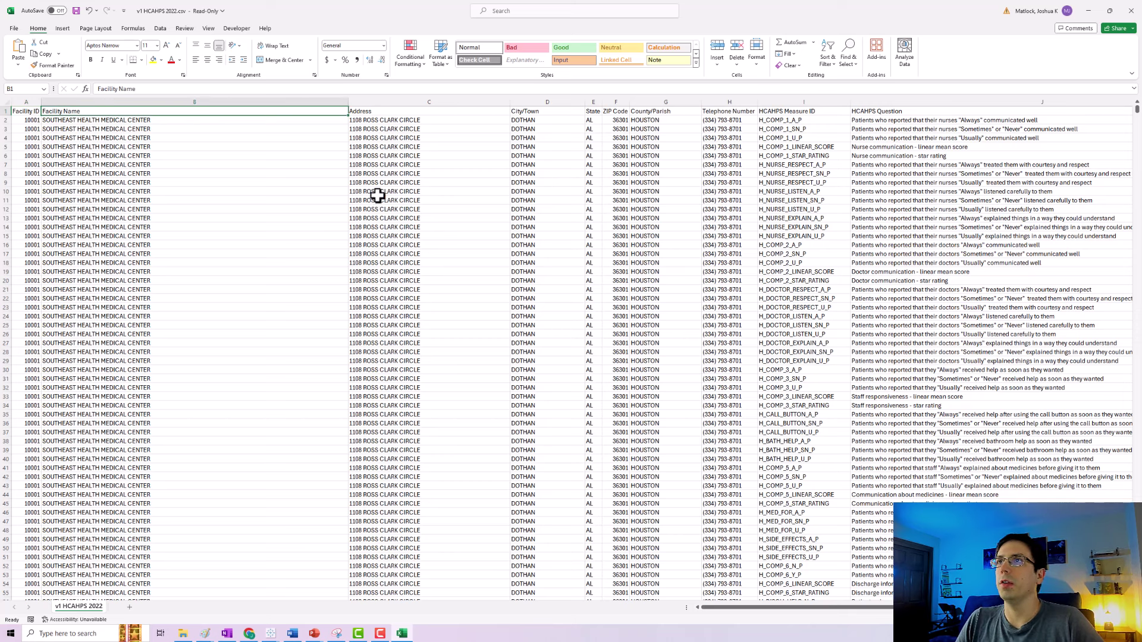
pyautogui.click(403, 112)
pyautogui.click(524, 111)
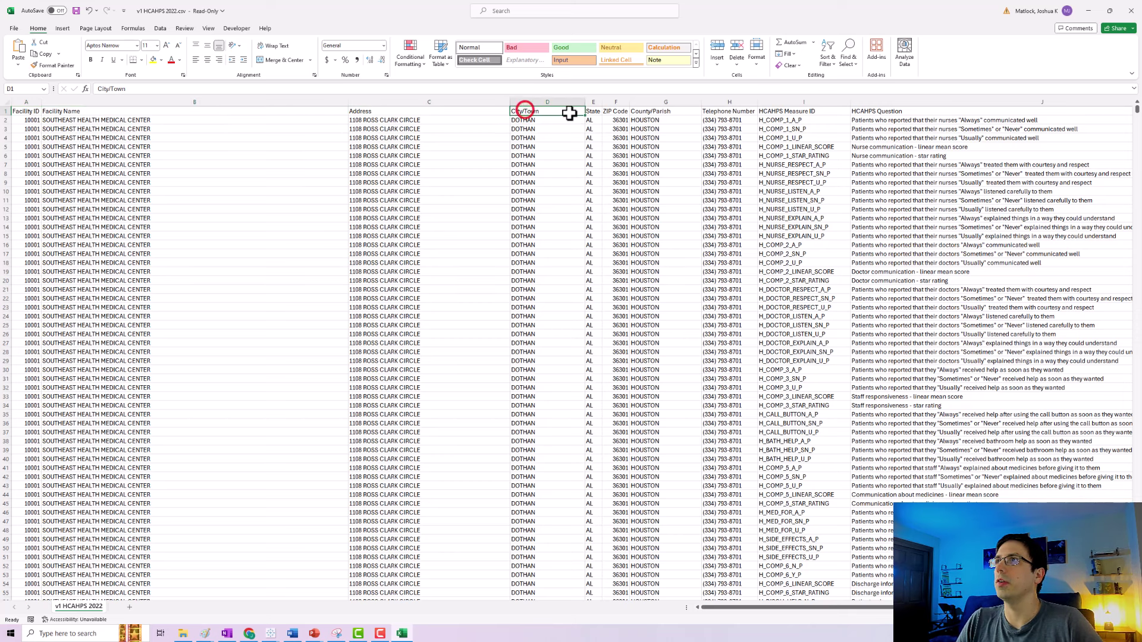
pyautogui.click(591, 112)
pyautogui.click(611, 111)
pyautogui.click(645, 111)
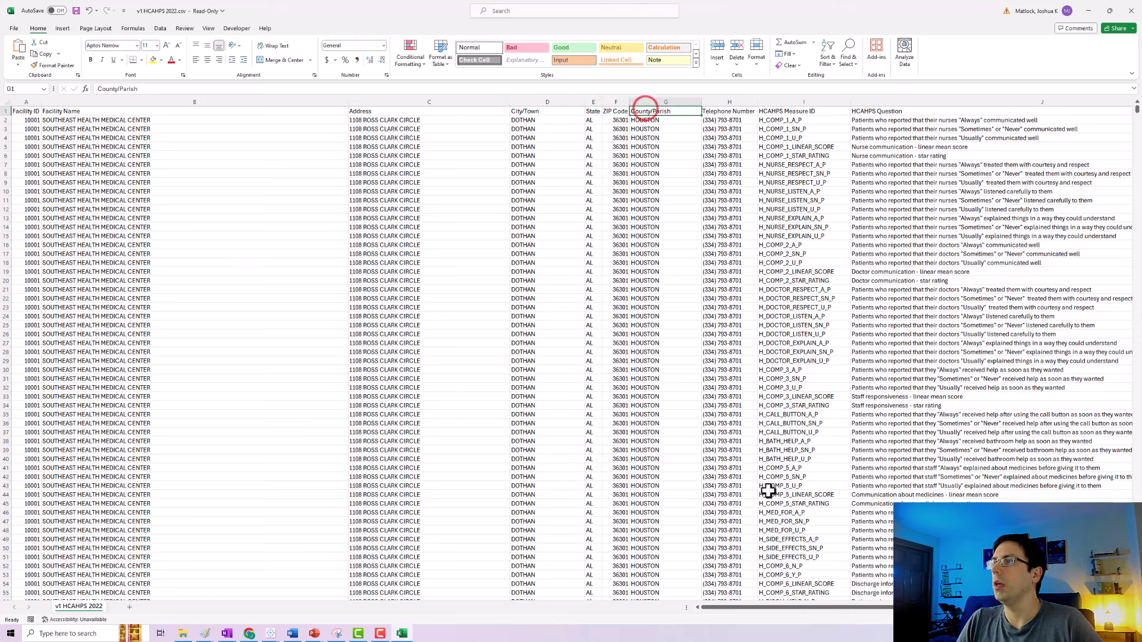
# Step: Examine the HCAHPS Measure ID, Question, Answer Description and Answer Percent columns, including their first data row
pyautogui.moveTo(753, 608); pyautogui.dragTo(865, 601)
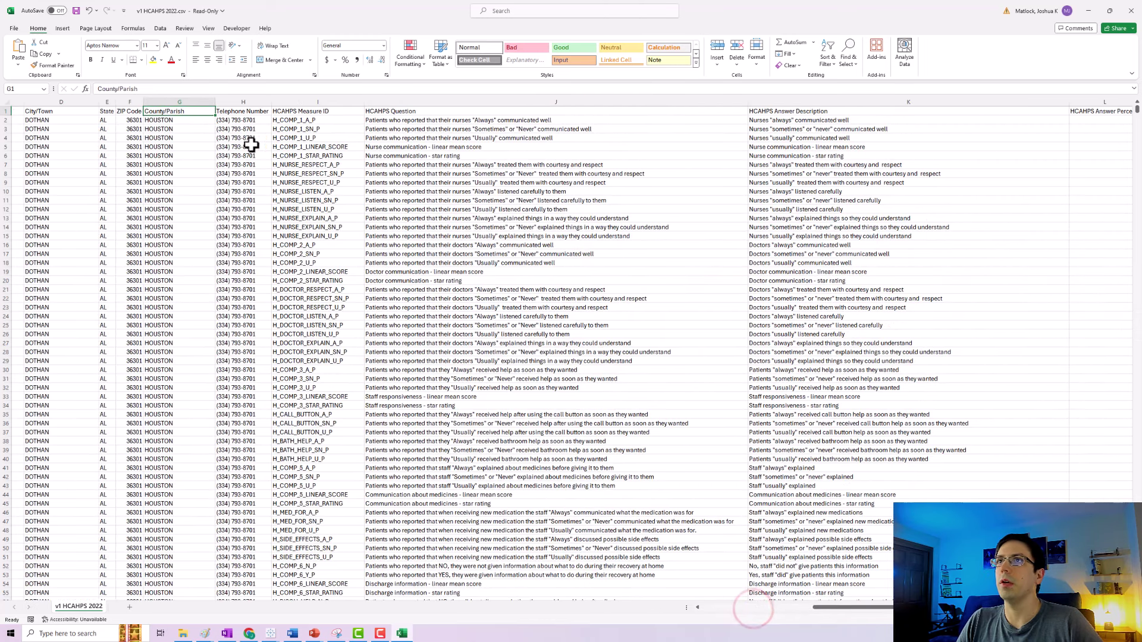
pyautogui.click(300, 109)
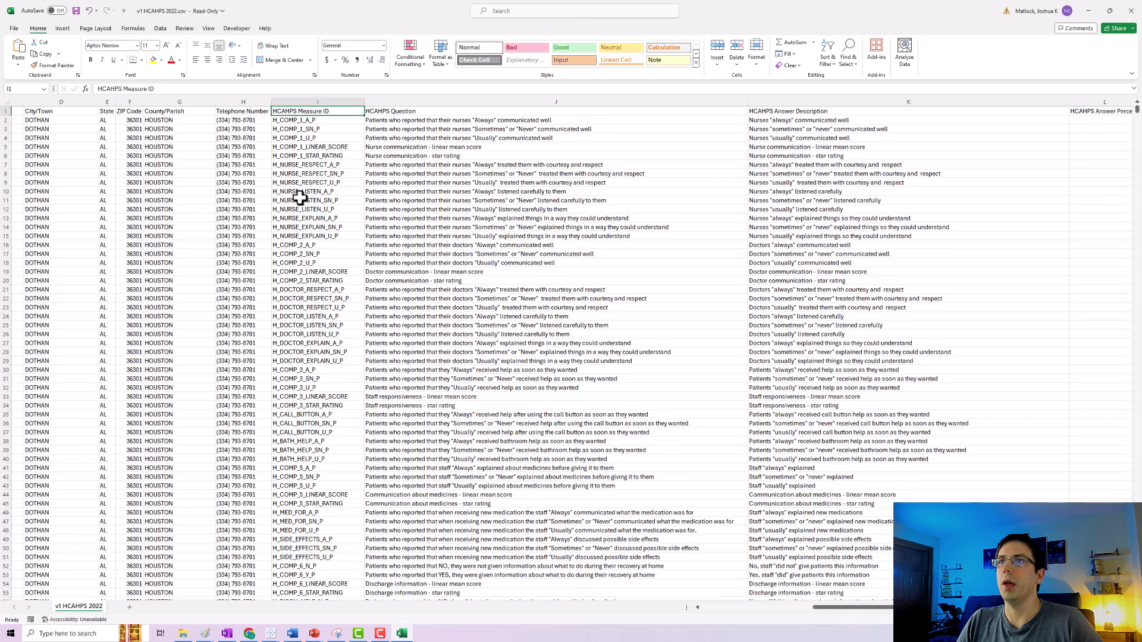
pyautogui.click(384, 121)
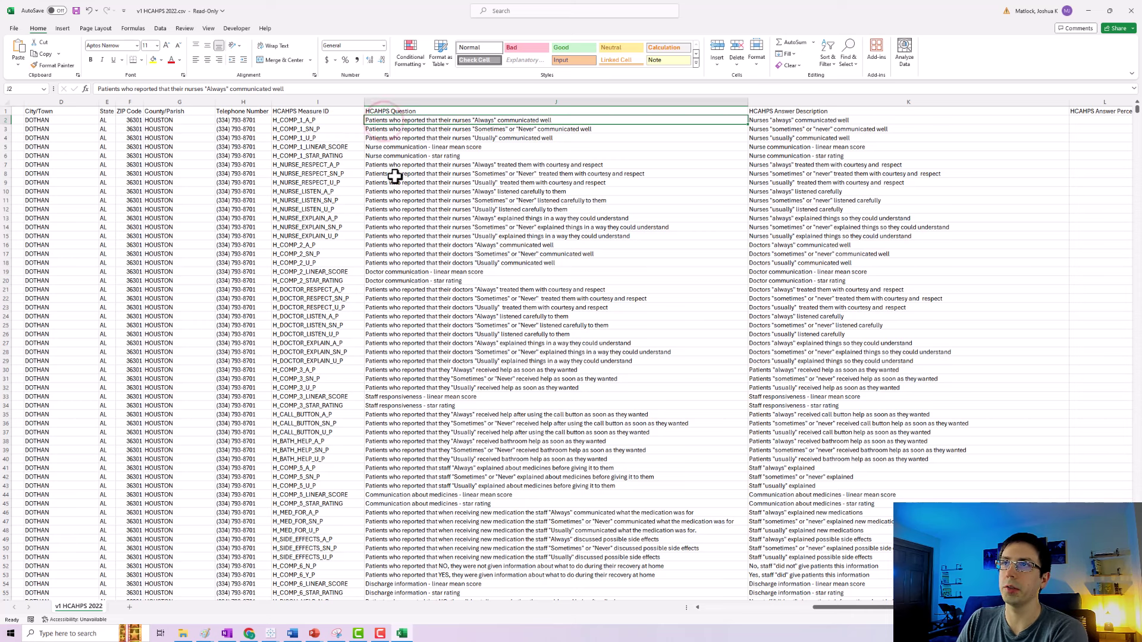
pyautogui.click(397, 111)
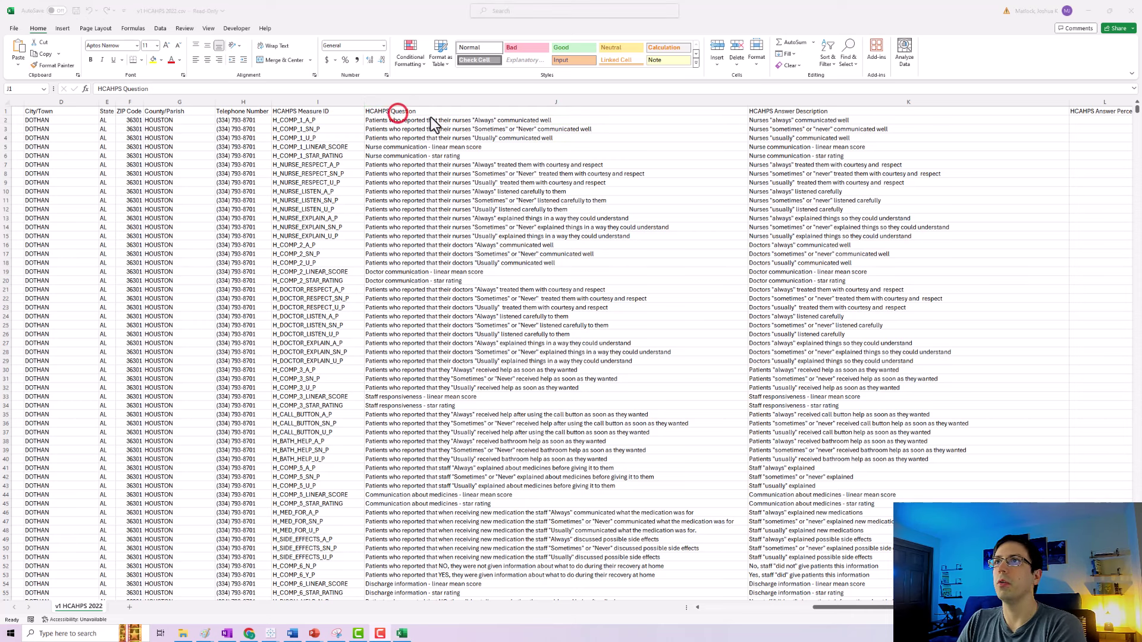
pyautogui.click(775, 111)
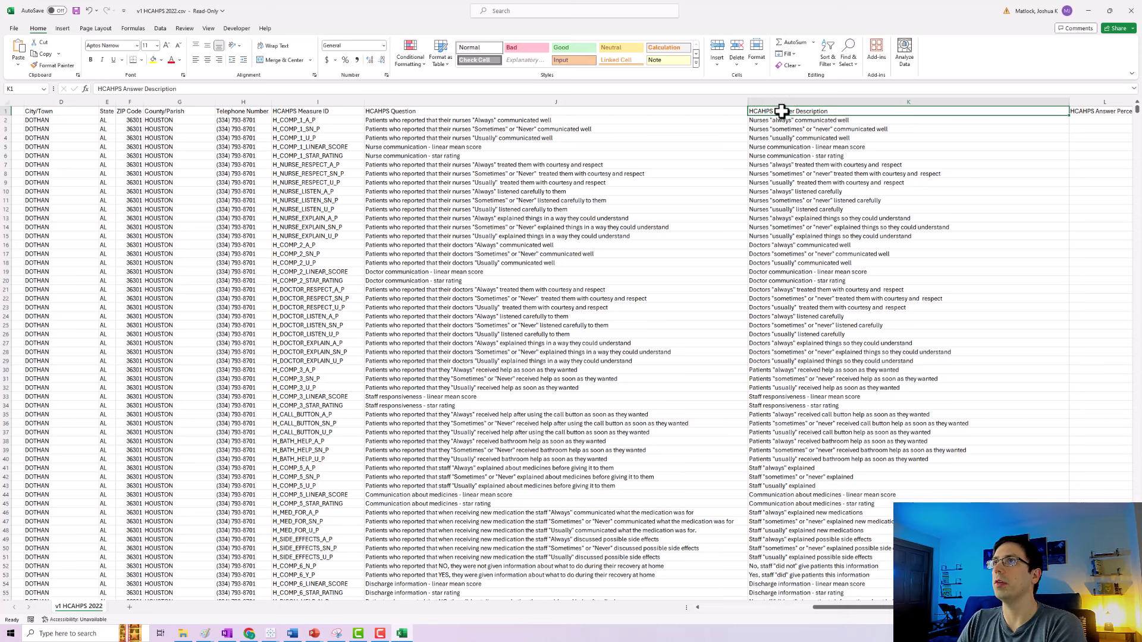
pyautogui.press('Right')
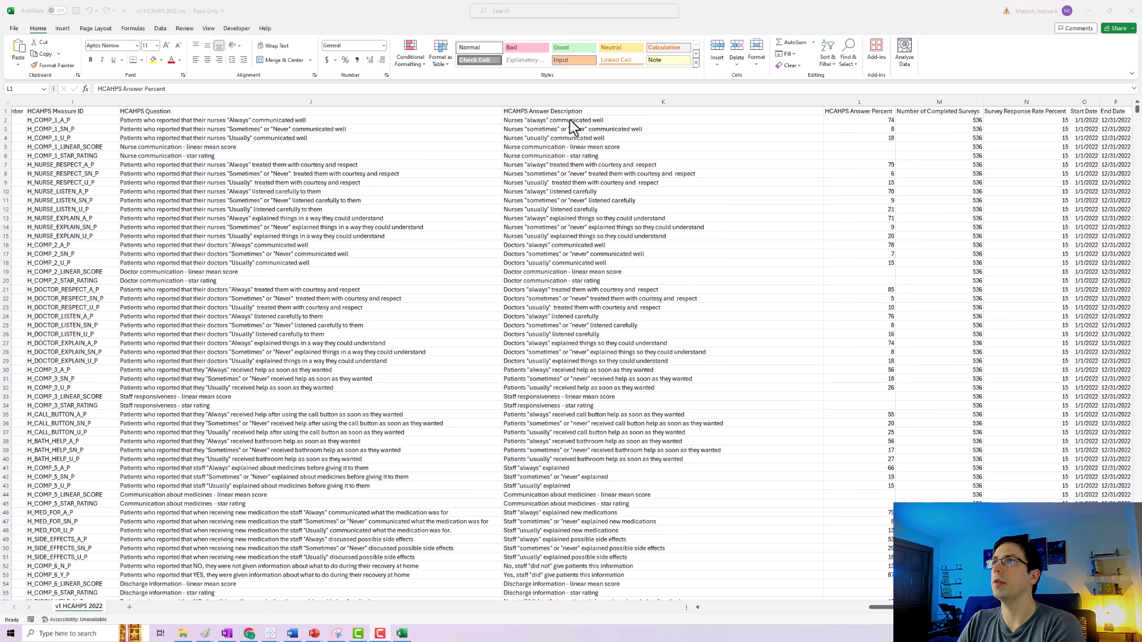
pyautogui.click(571, 120)
pyautogui.click(854, 119)
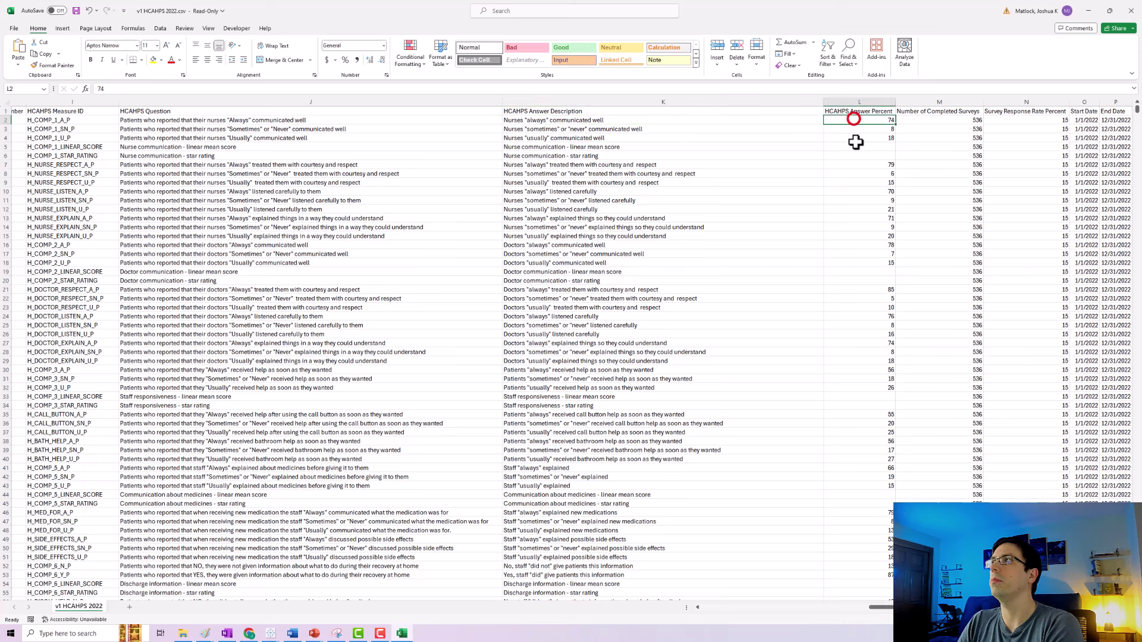
# Step: Review the completed surveys, survey response rate, start date and end date columns for the first record
pyautogui.click(956, 119)
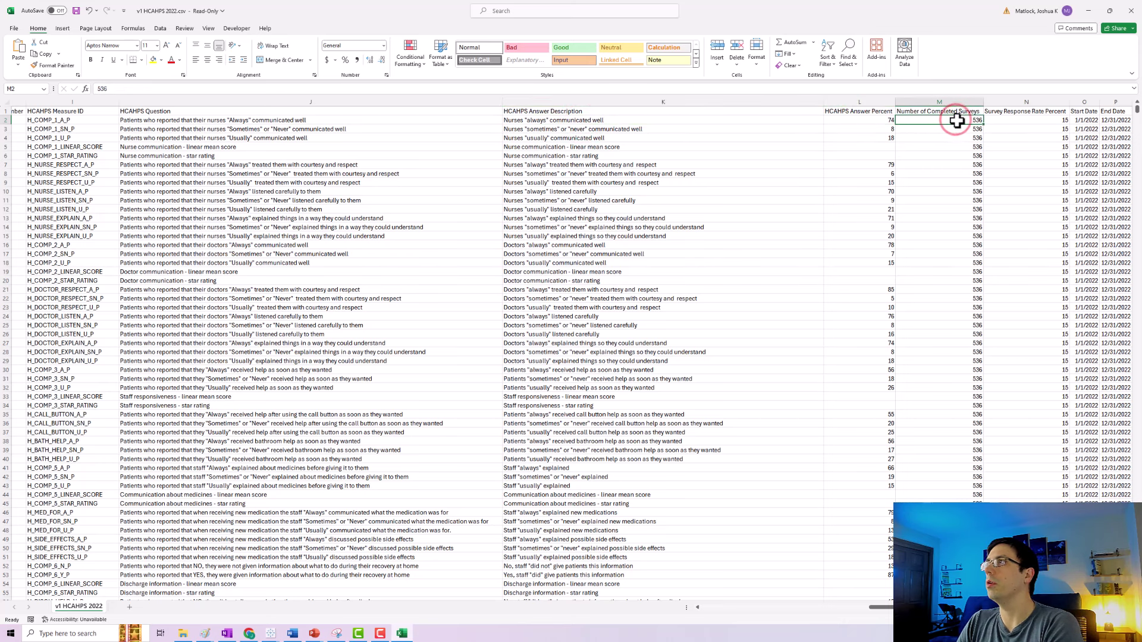
pyautogui.click(1114, 119)
pyautogui.hotkey('shift', 'Left')
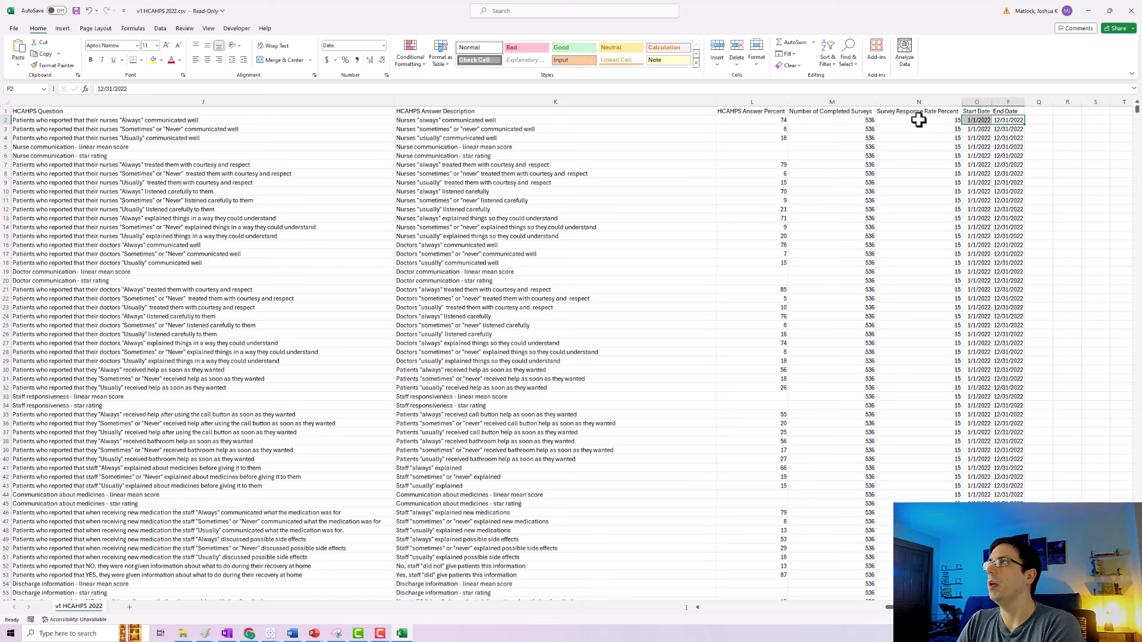
pyautogui.click(919, 120)
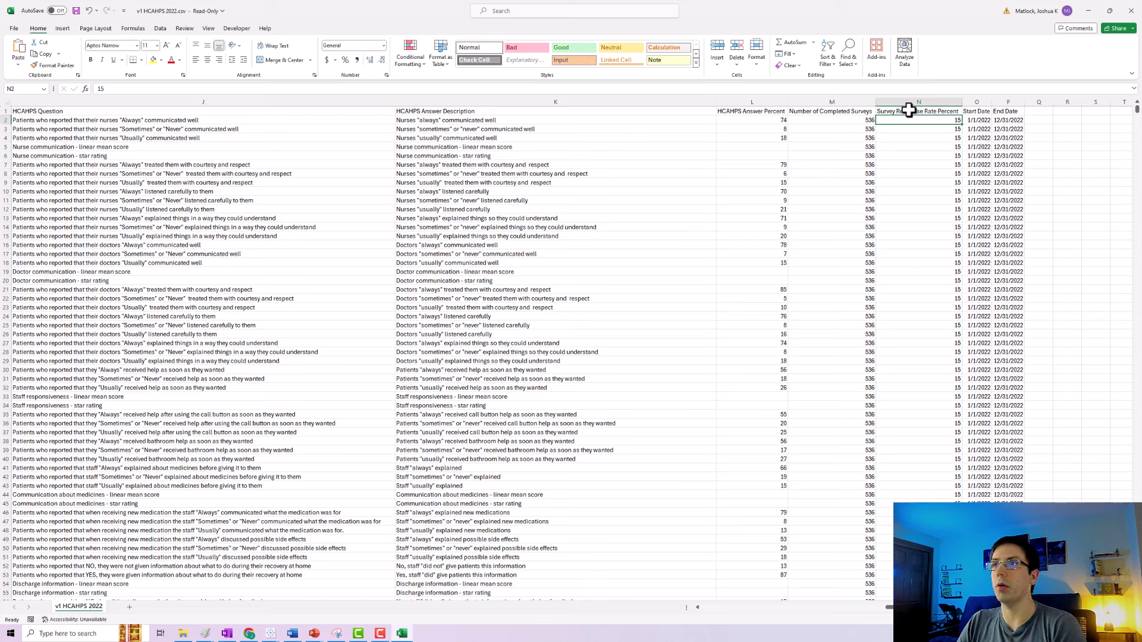
pyautogui.click(976, 111)
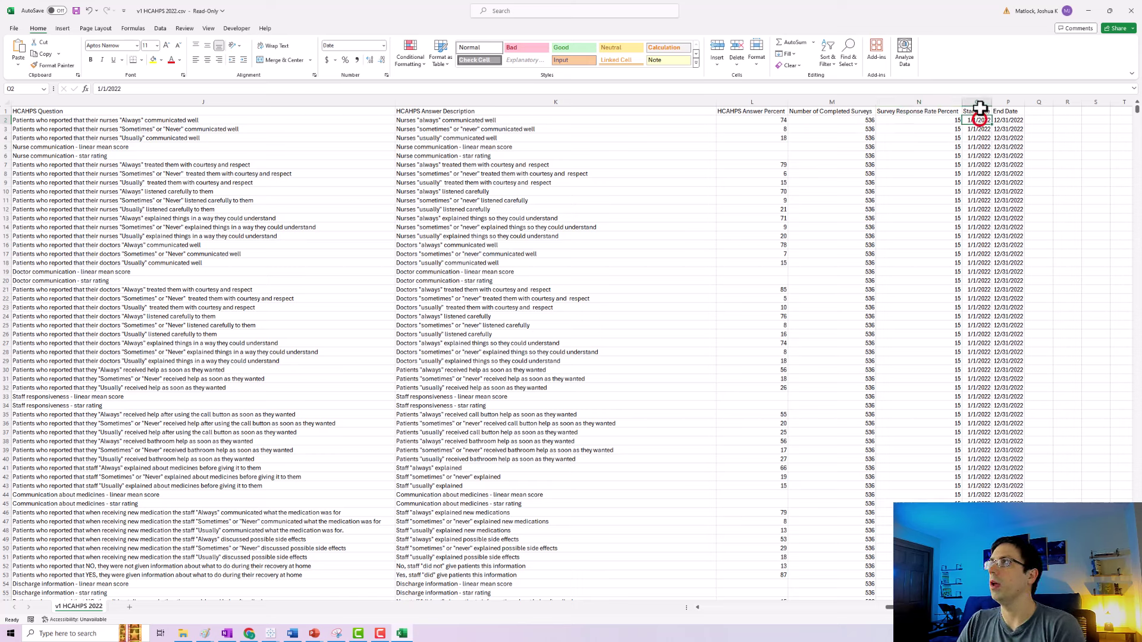
# Step: Turn on filtering for the column headers of the HCAHPS data
pyautogui.moveTo(977, 110)
pyautogui.mouseDown()
pyautogui.moveTo(1012, 112)
pyautogui.moveTo(981, 120)
pyautogui.mouseUp()
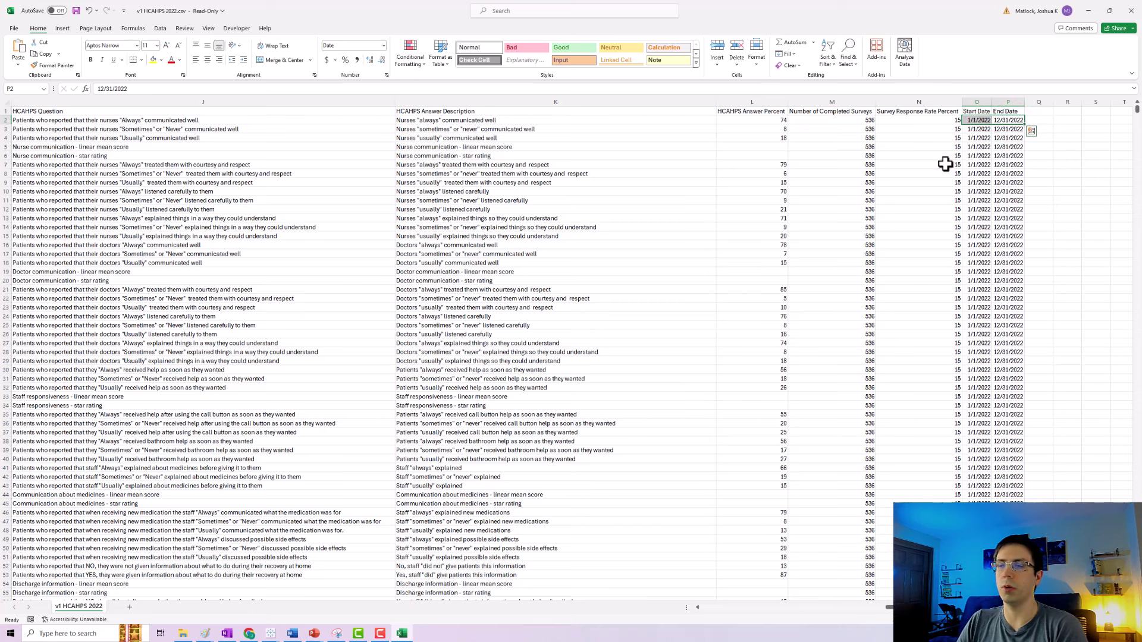
pyautogui.hotkey('alt', 'a')
pyautogui.press('t')
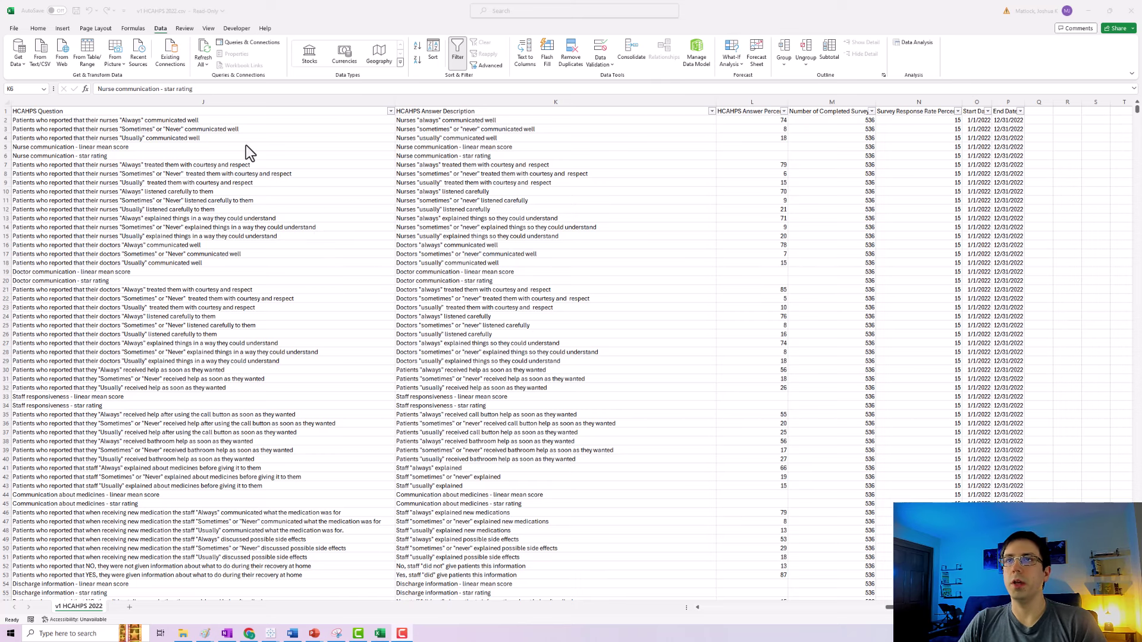
# Step: Switch to the Hospital Beds.csv workbook and inspect its hospital names and number_of_beds values
pyautogui.hotkey('alt', 'Tab')
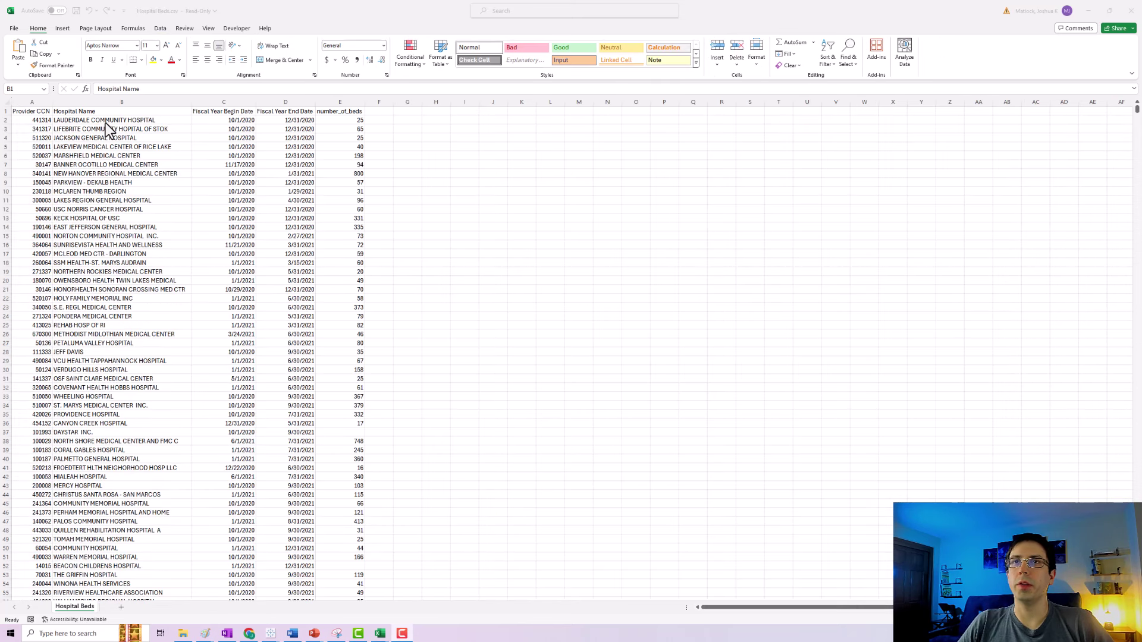
pyautogui.click(79, 119)
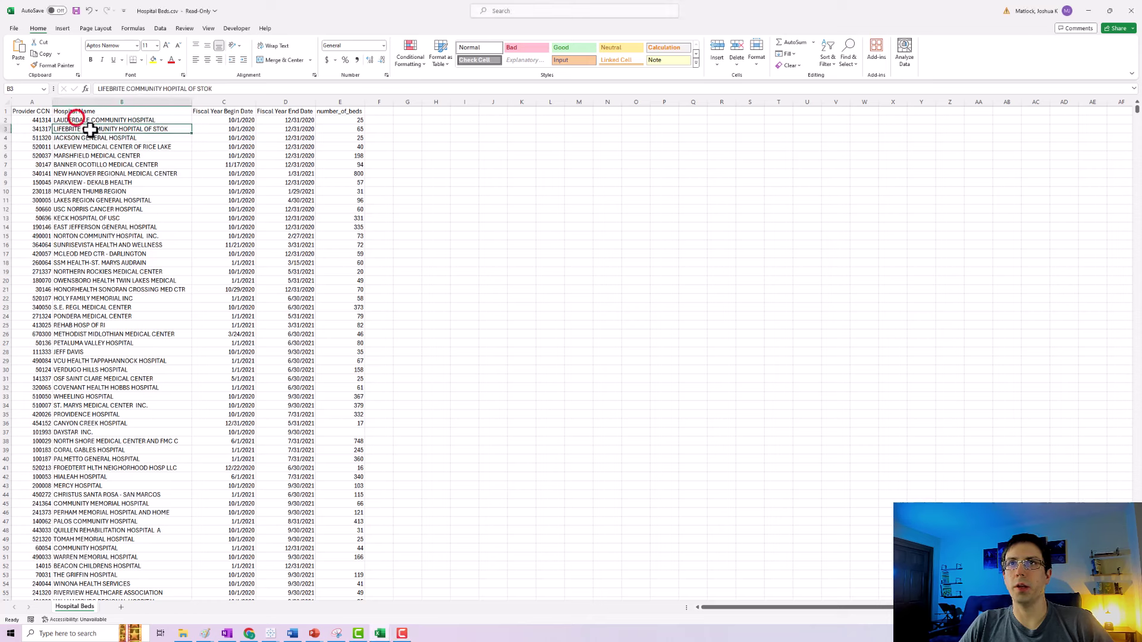
pyautogui.click(91, 146)
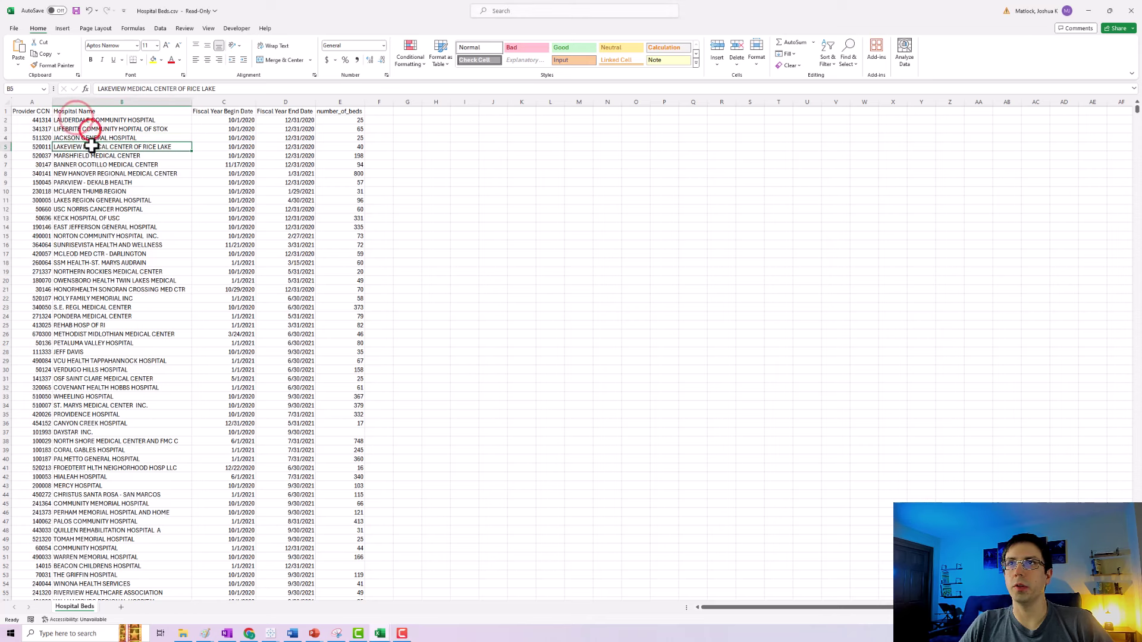
pyautogui.click(338, 120)
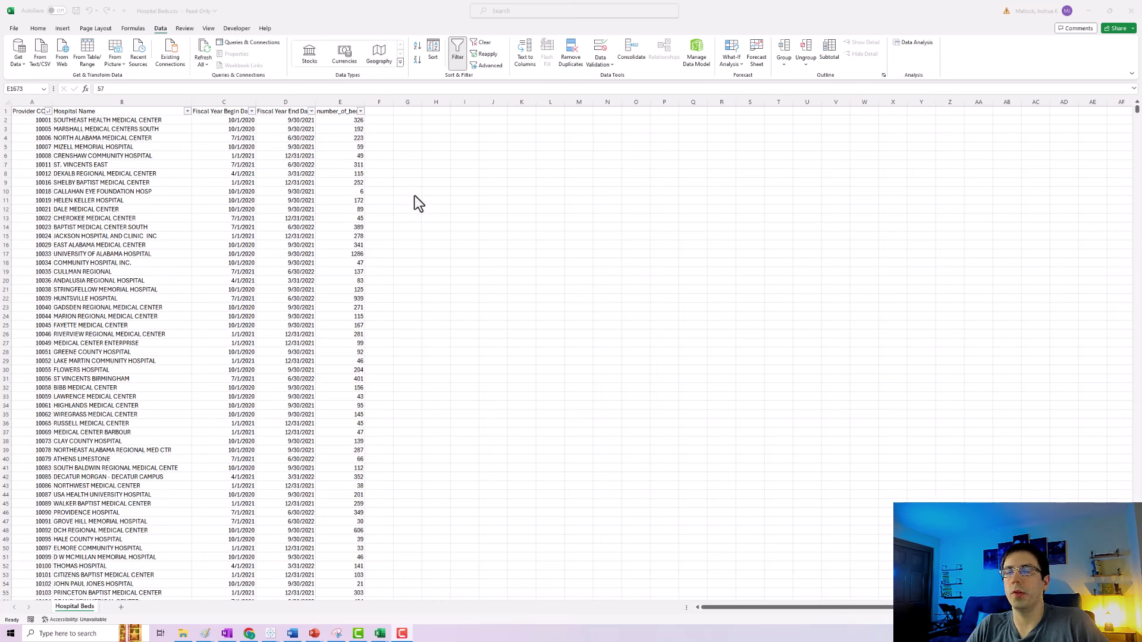
# Step: Fit the Provider CCN column's width to its contents
pyautogui.click(35, 101)
pyautogui.doubleClick(52, 102)
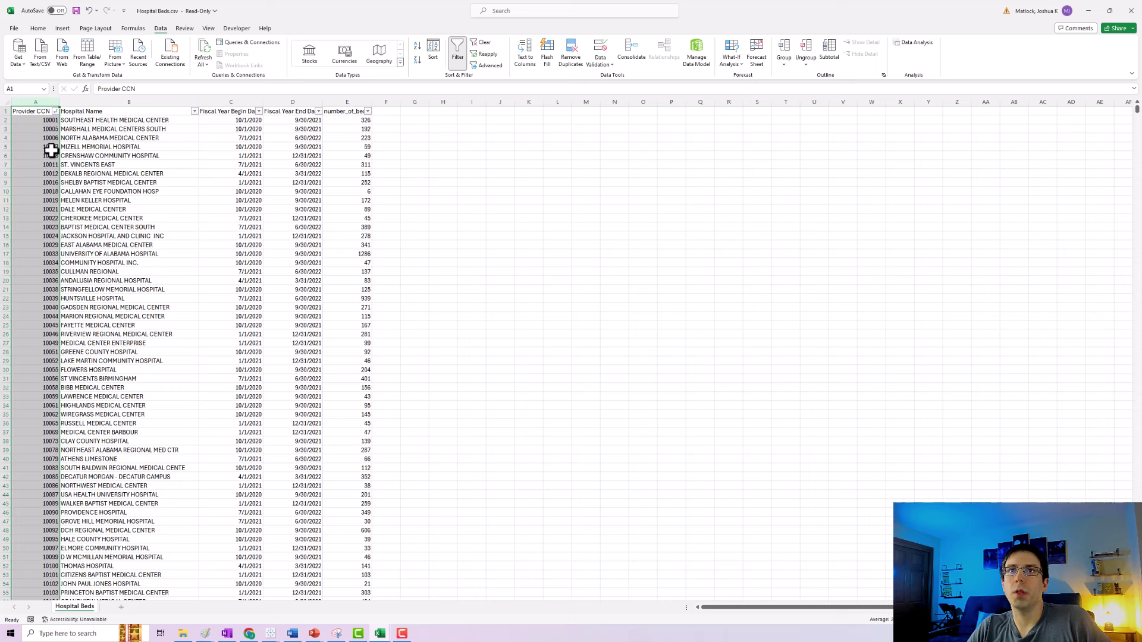
# Step: Try to add a leading zero to the first Provider CCN in cell A2 by entering 010001
pyautogui.doubleClick(36, 119)
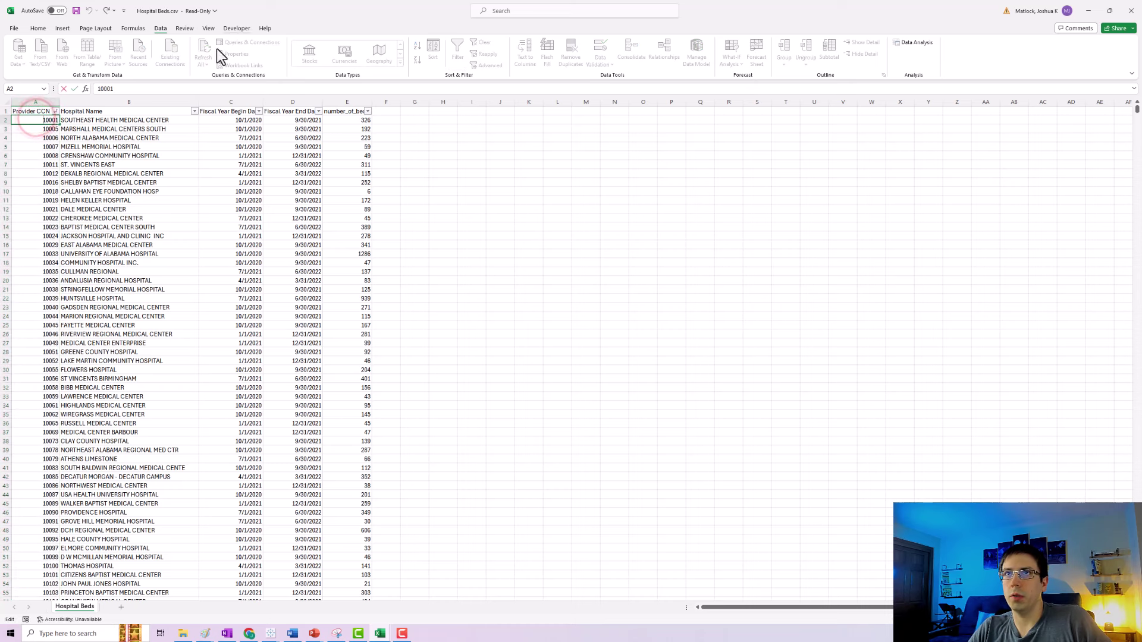
pyautogui.write('0')
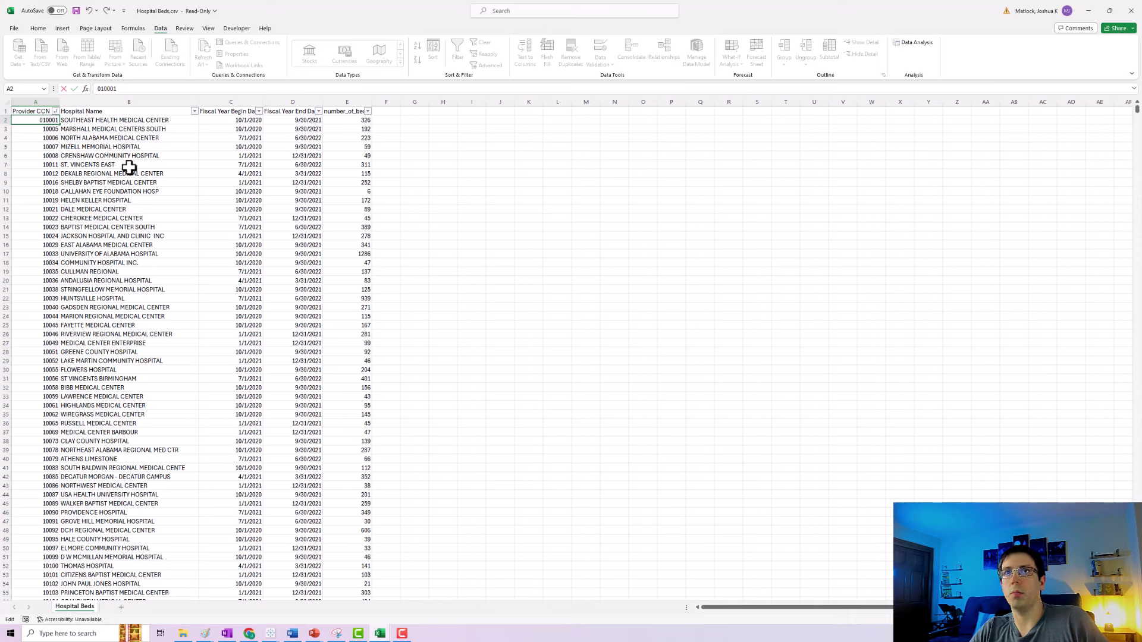
pyautogui.press('Return')
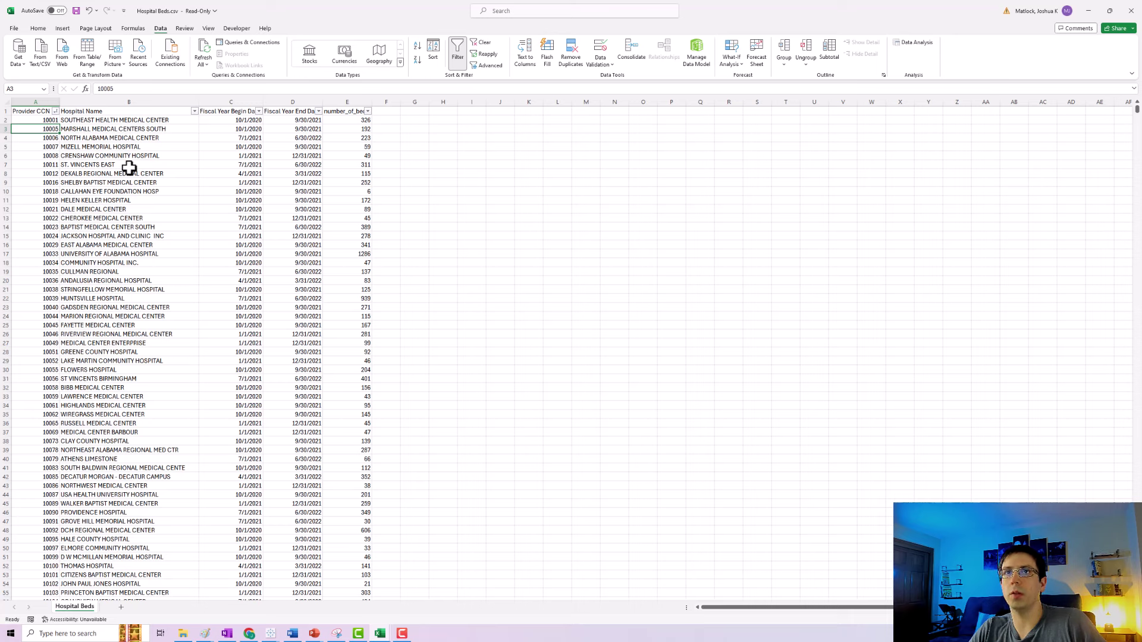
pyautogui.press('Down')
pyautogui.press('Down')
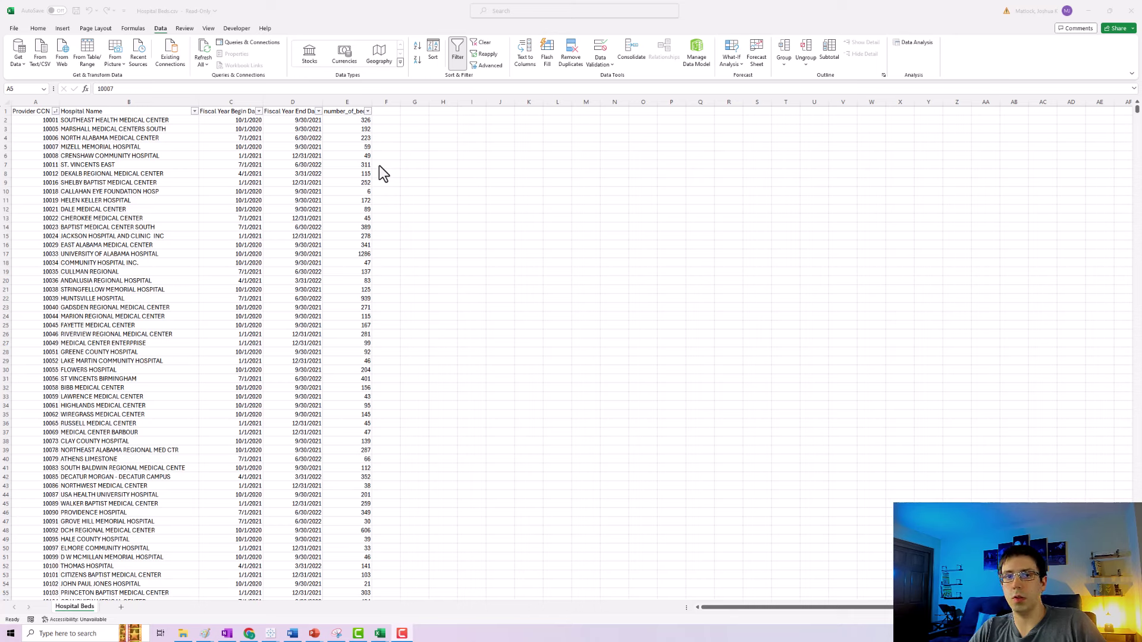
pyautogui.click(41, 120)
pyautogui.doubleClick(40, 120)
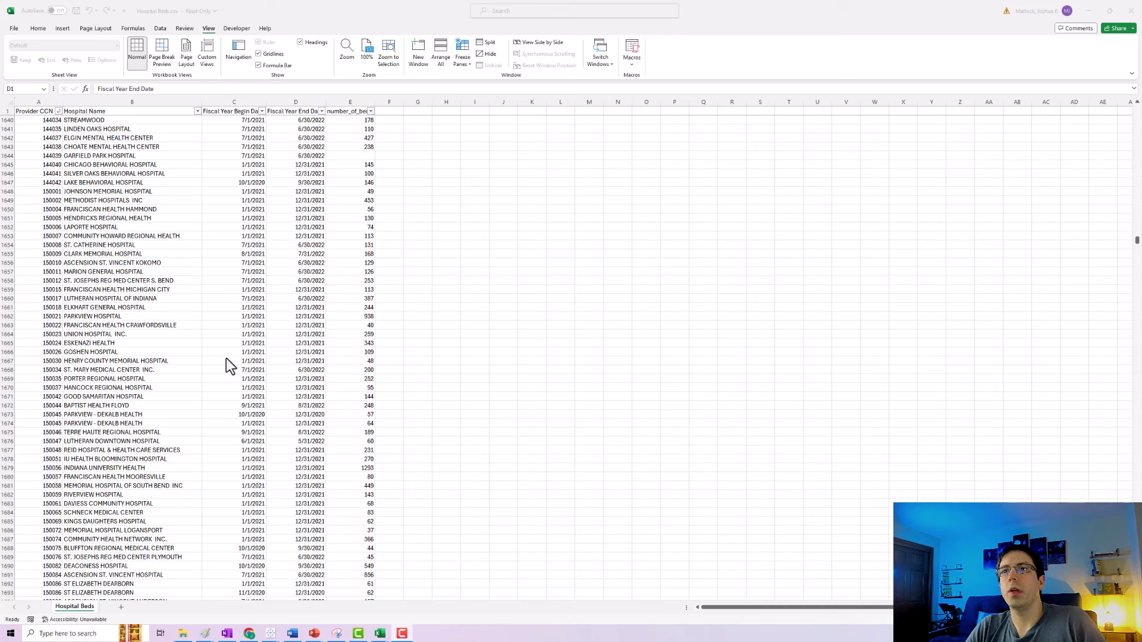
# Step: Compare the two PARKVIEW - DEKALB HEALTH records in rows 1673 and 1674 by provider CCN, fiscal year dates and number of beds
pyautogui.click(40, 411)
pyautogui.moveTo(39, 411); pyautogui.dragTo(357, 421)
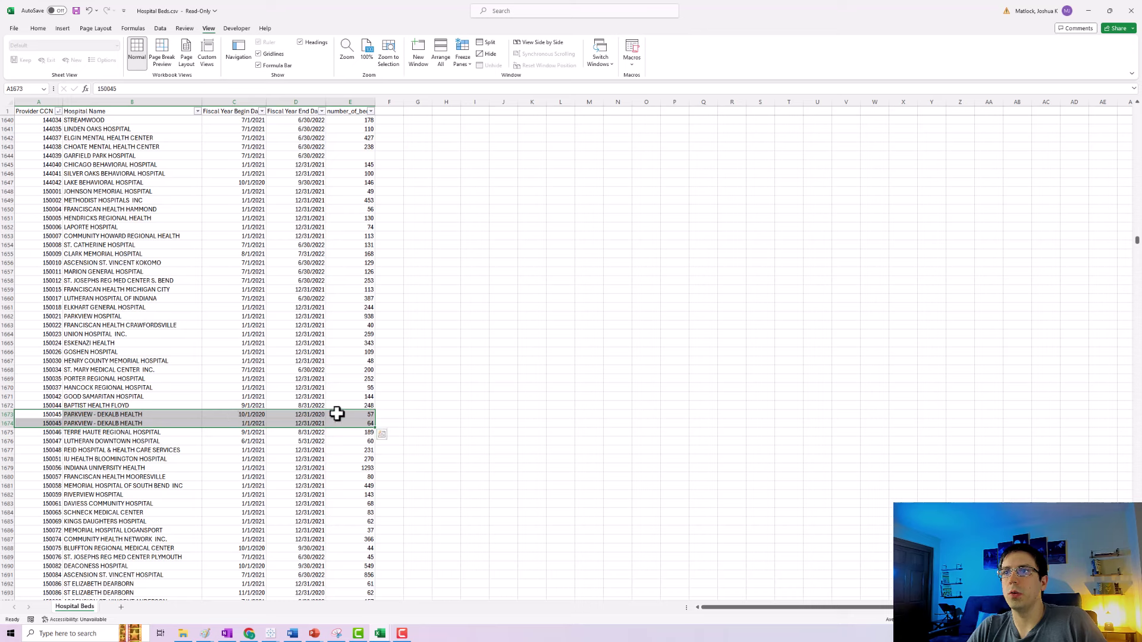
pyautogui.moveTo(357, 422)
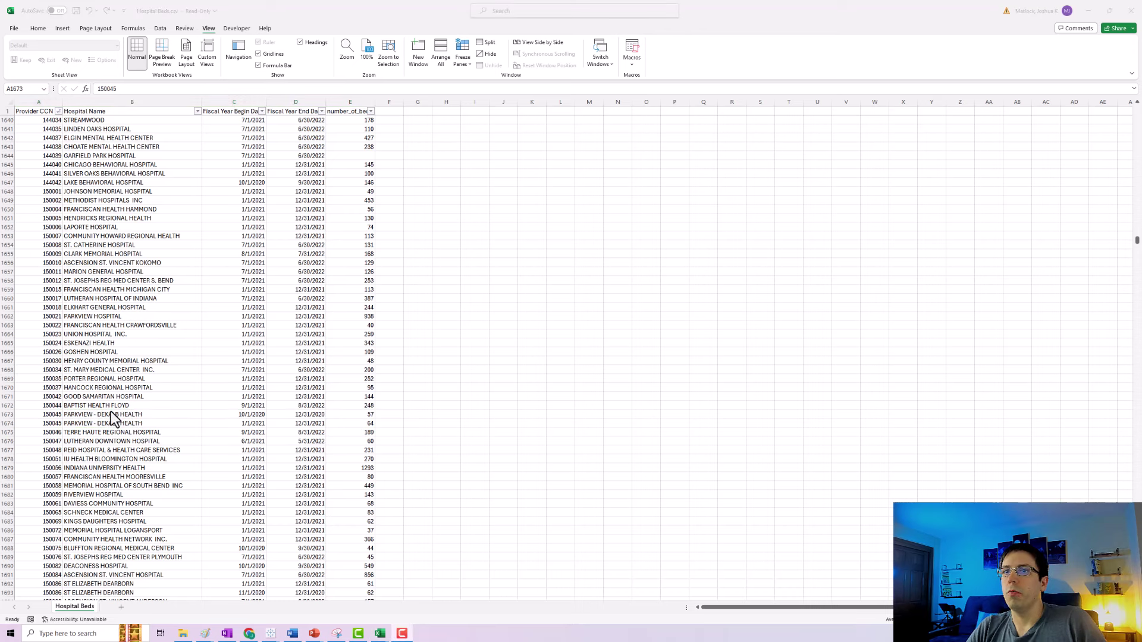
pyautogui.click(362, 412)
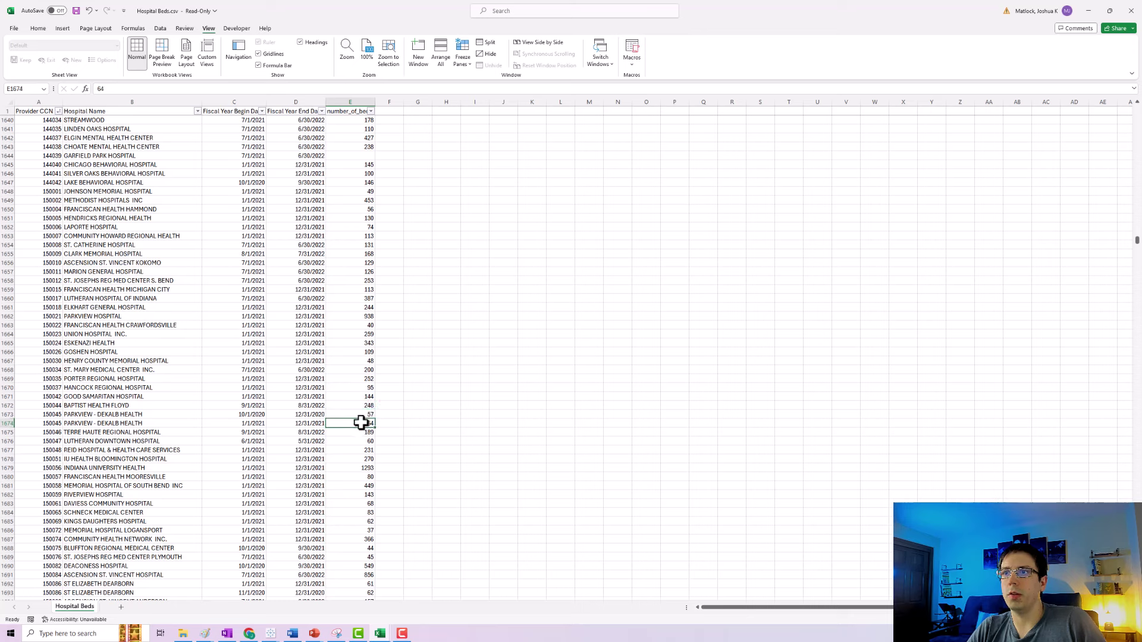
pyautogui.moveTo(368, 415); pyautogui.dragTo(65, 423)
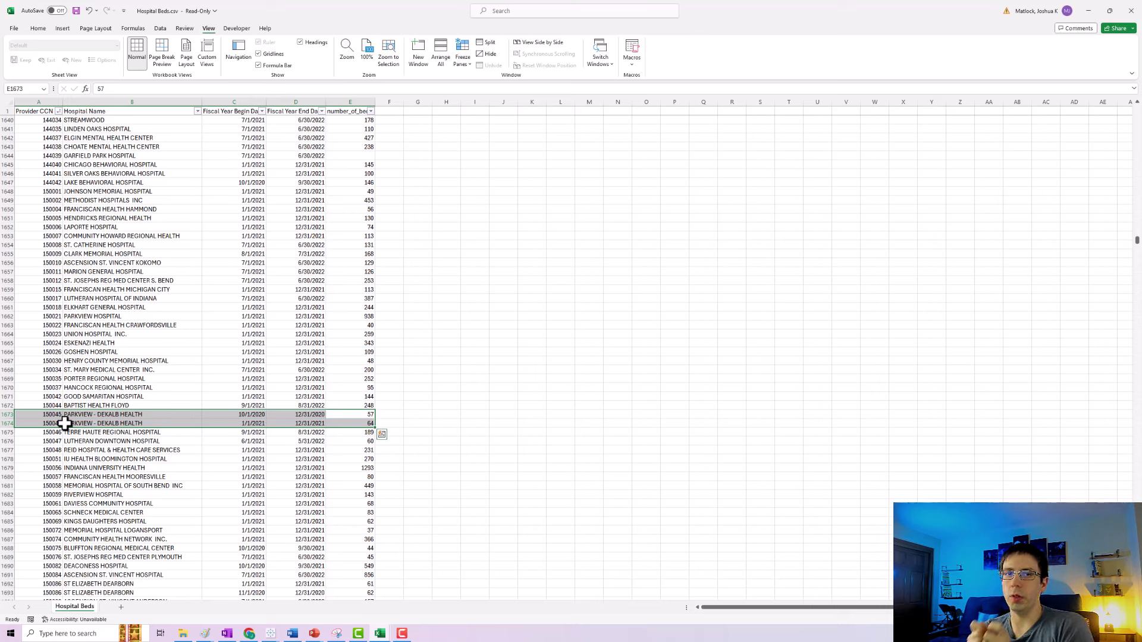
pyautogui.click(202, 469)
pyautogui.moveTo(362, 423); pyautogui.dragTo(47, 423)
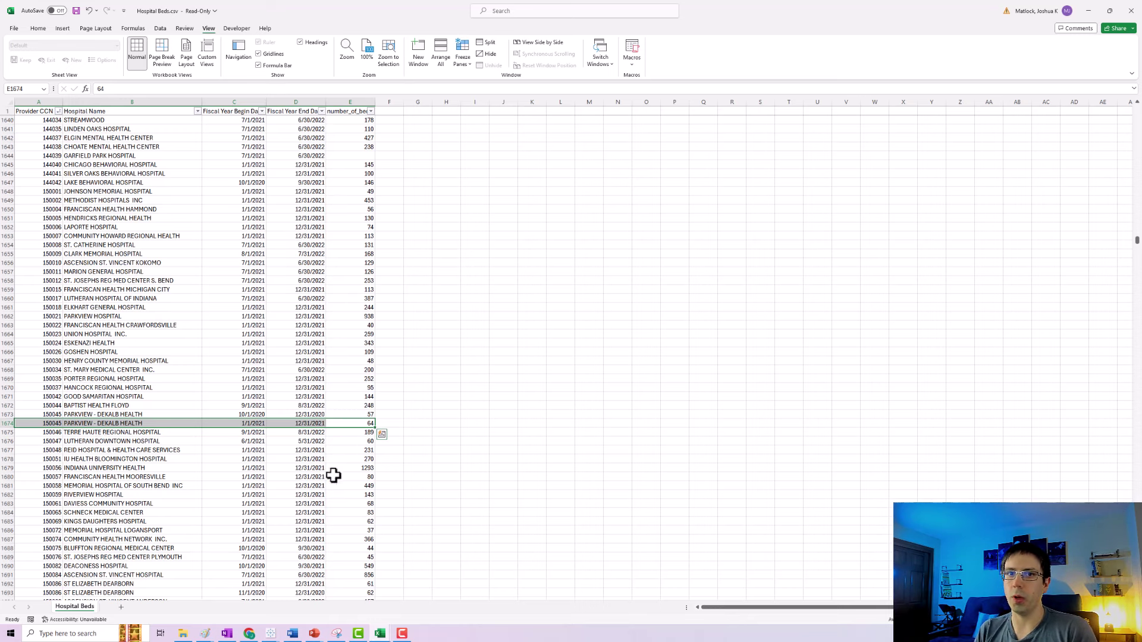
# Step: Examine the format of the Fiscal Year Begin Date and Fiscal Year End Date values in the first rows of Hospital Beds
pyautogui.click(244, 119)
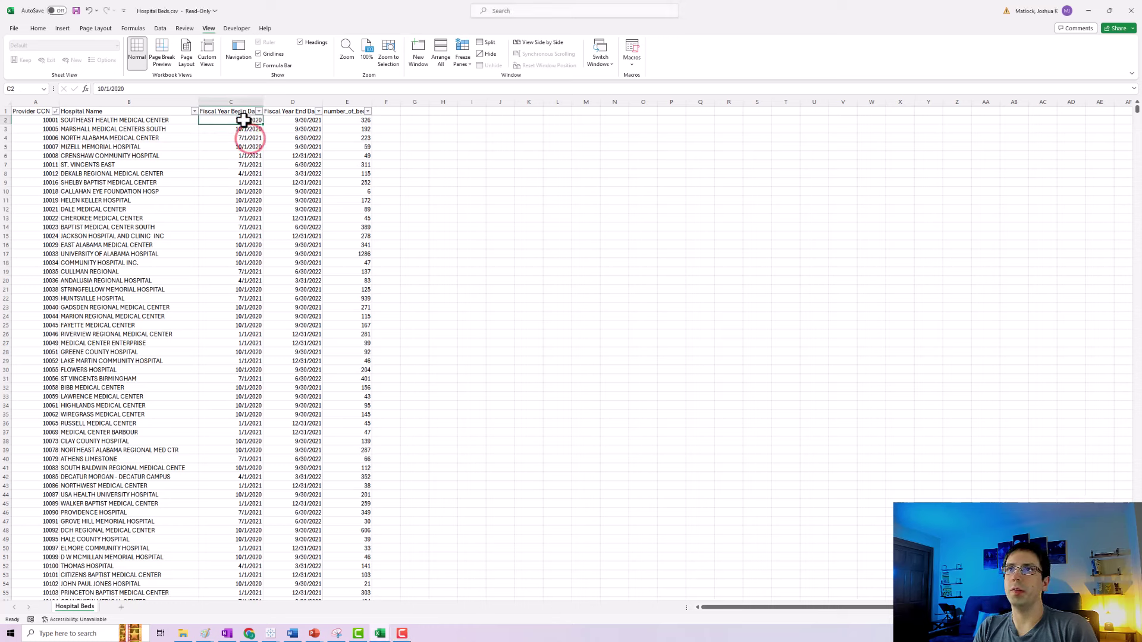
pyautogui.press('Right')
pyautogui.press('Down')
pyautogui.press('Left')
pyautogui.press('Down')
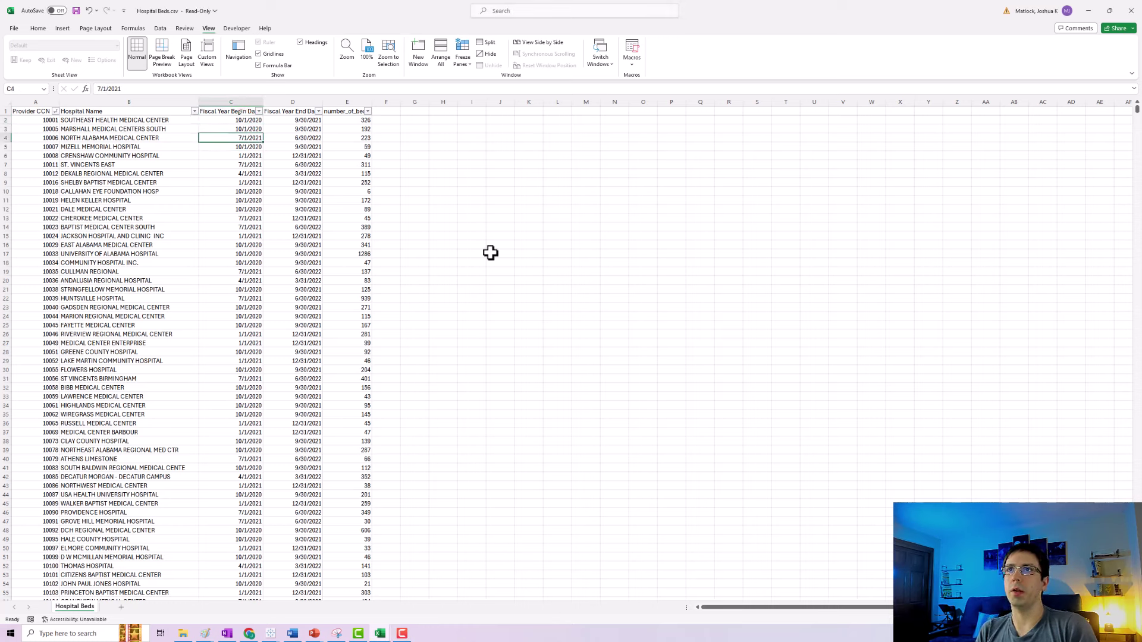
pyautogui.press('Right')
pyautogui.press('Down')
pyautogui.press('Left')
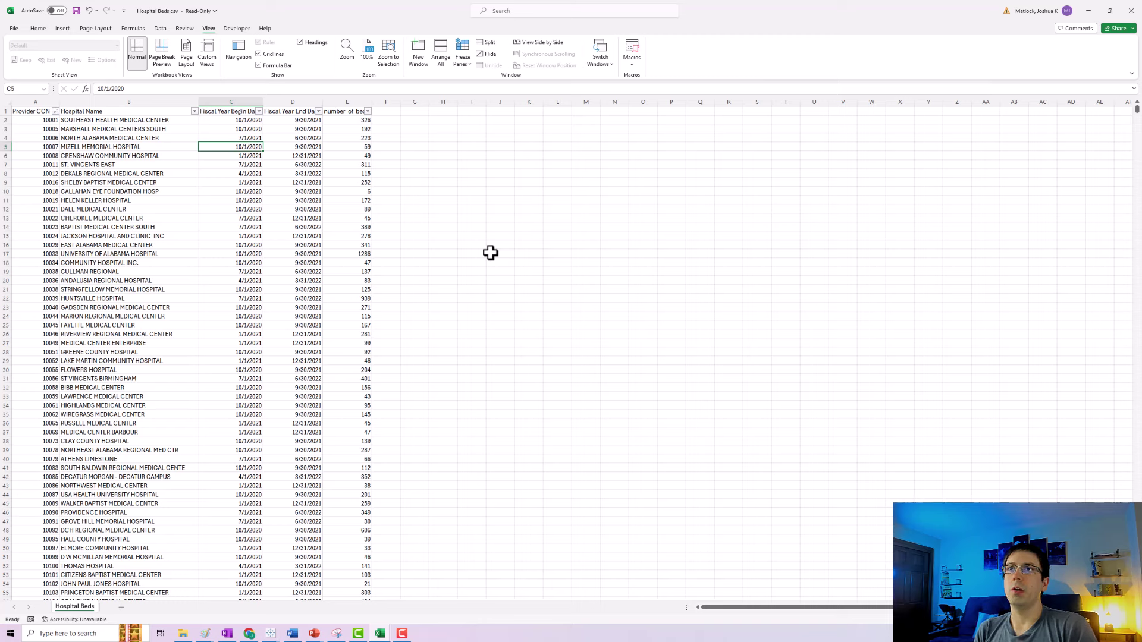
pyautogui.press('Right')
pyautogui.press('Down')
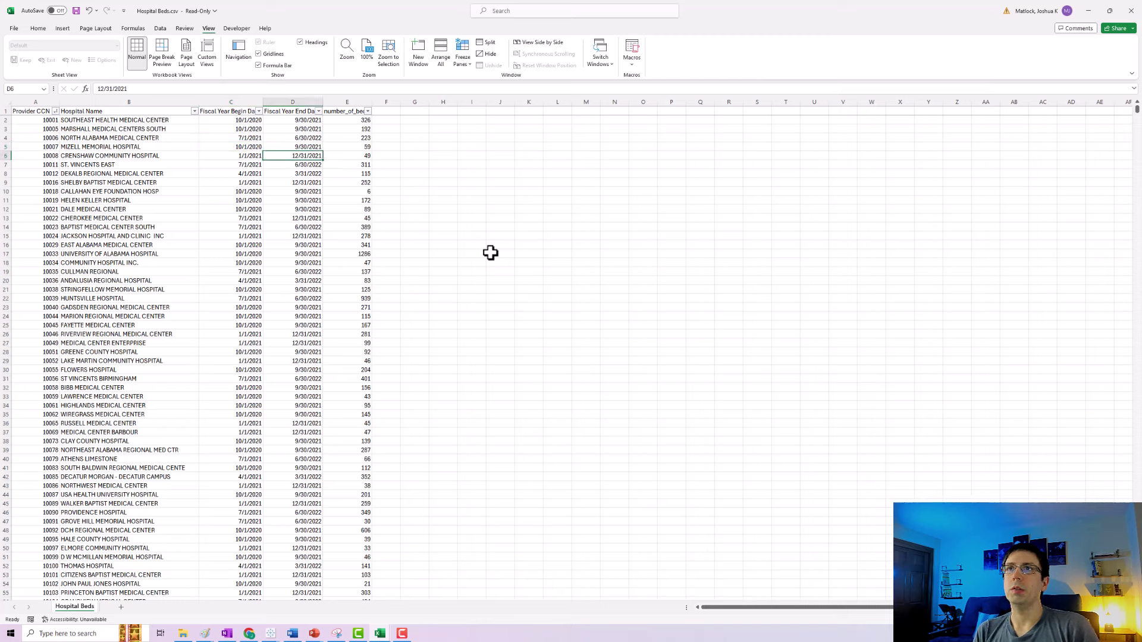
pyautogui.press('Left')
pyautogui.press('Right')
pyautogui.press('Up')
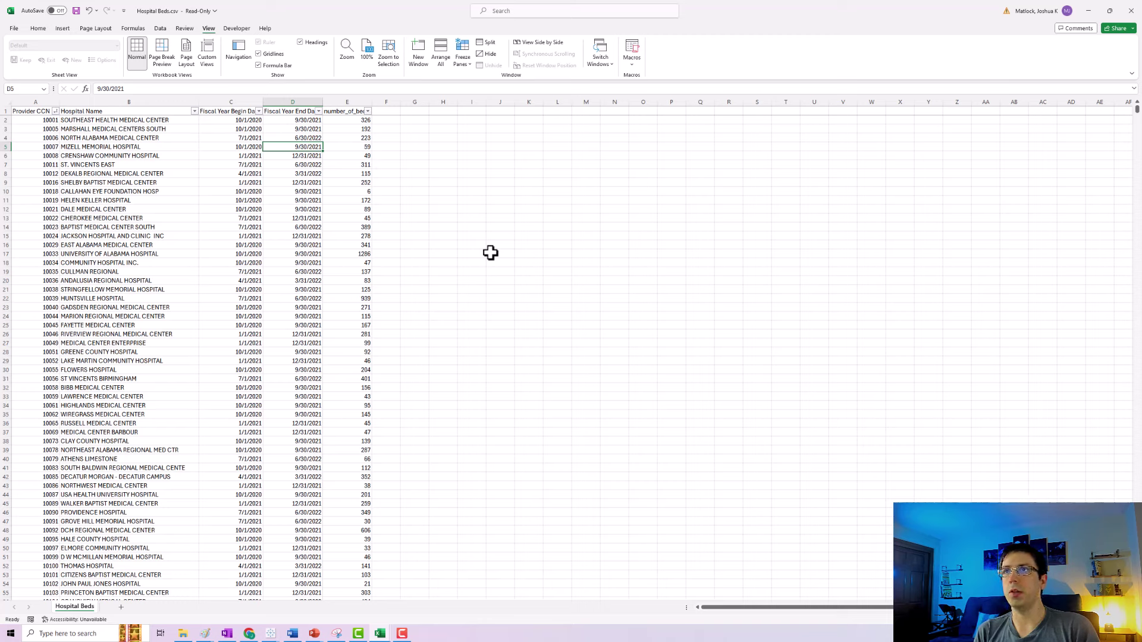
# Step: Test how Excel displays the date 2021-07-01 by entering it in empty cell G4, and clear the cell again
pyautogui.press('Right')
pyautogui.press('Right')
pyautogui.press('Right')
pyautogui.press('Up')
pyautogui.write('202')
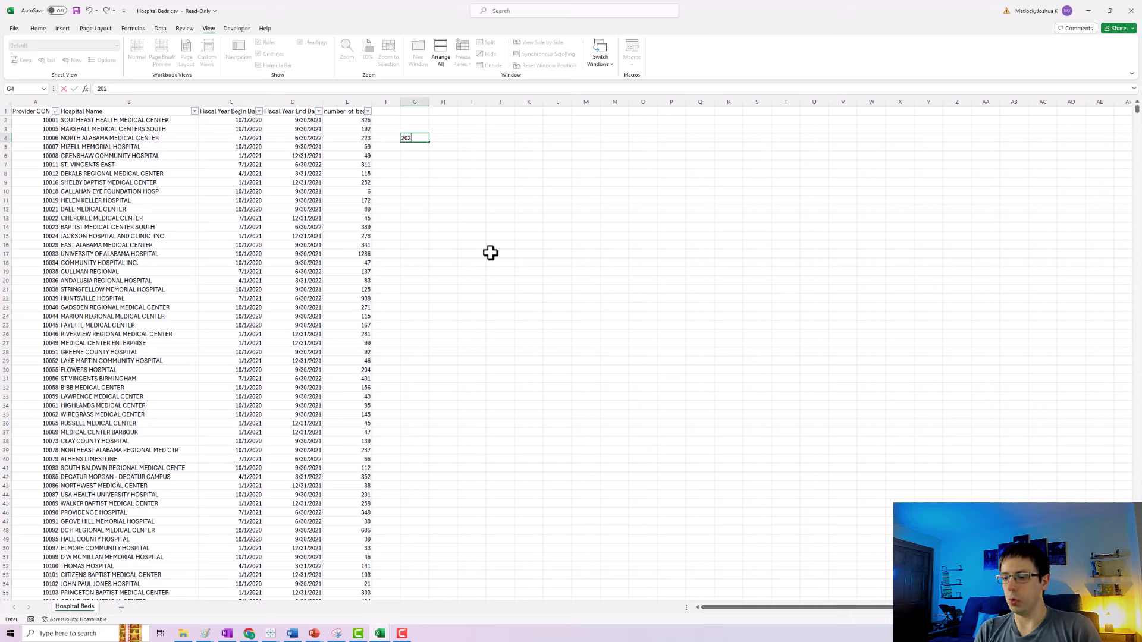
pyautogui.write('01')
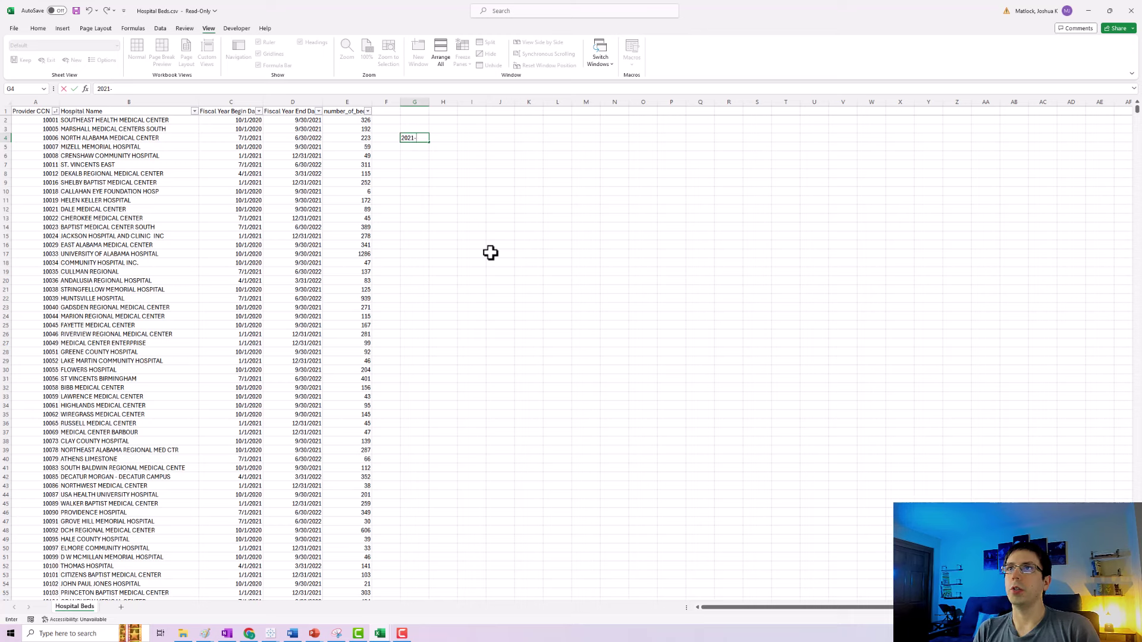
pyautogui.write('-07-01')
pyautogui.press('Return')
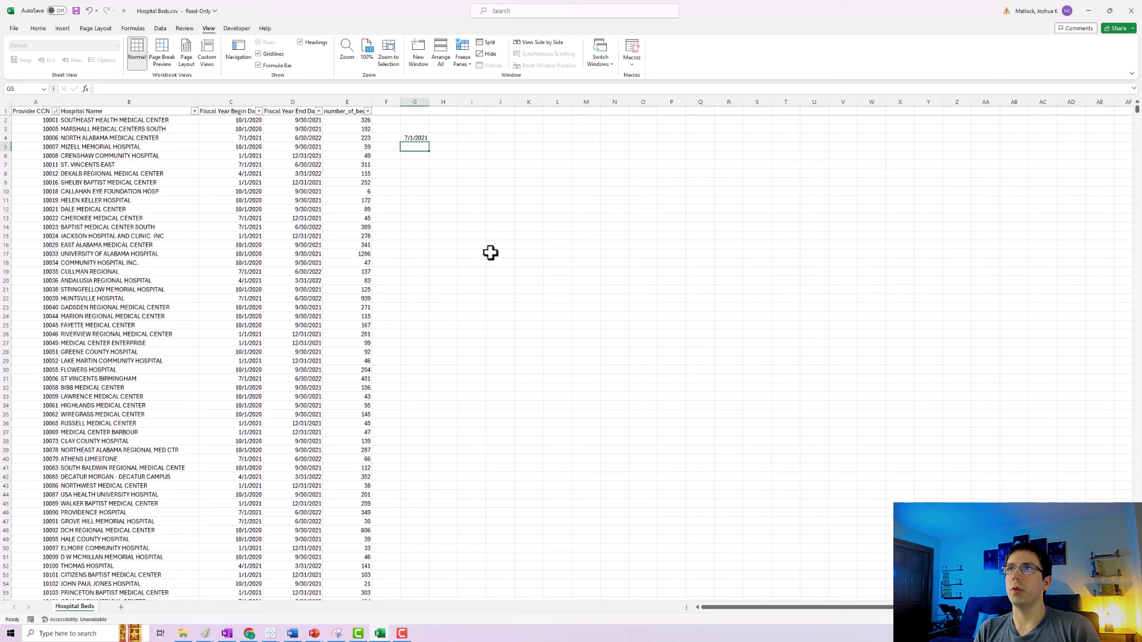
pyautogui.click(409, 138)
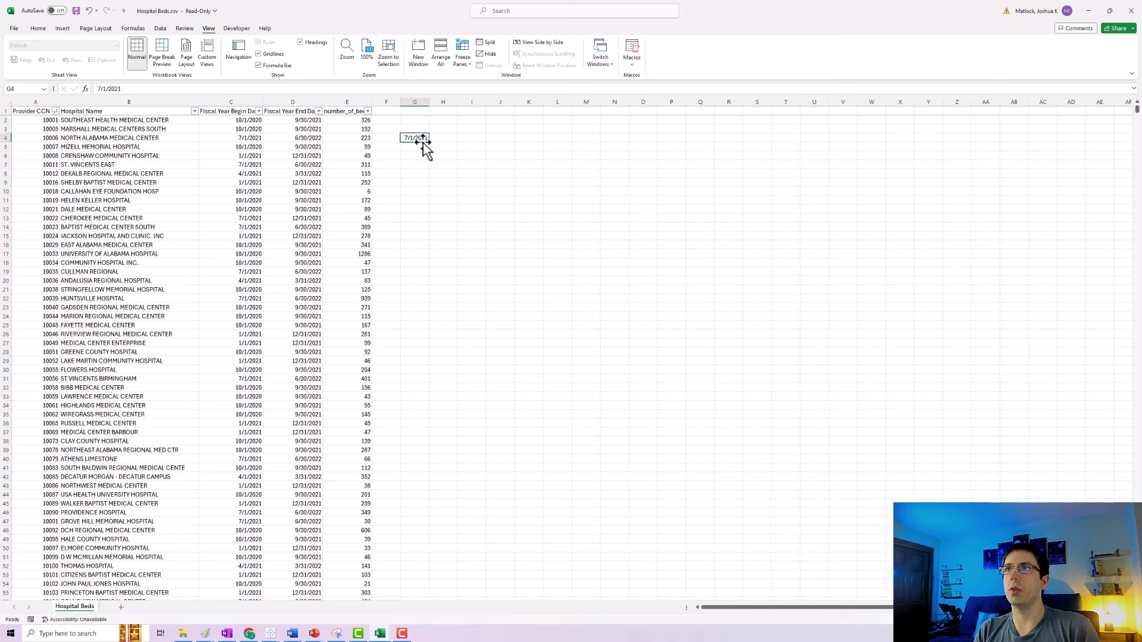
pyautogui.press('Delete')
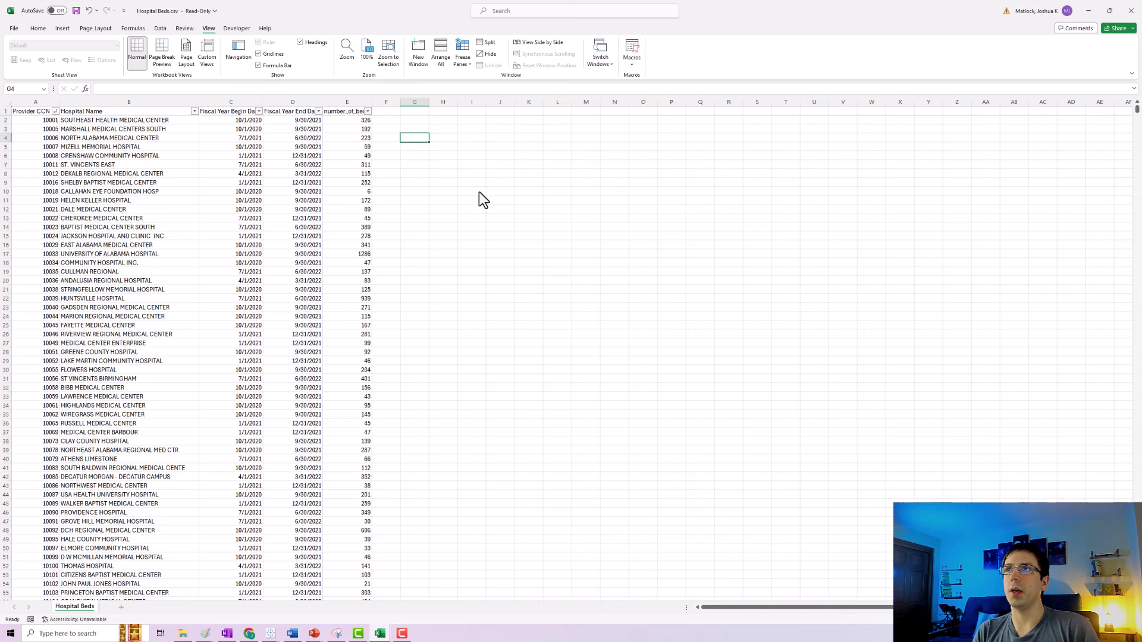
# Step: Preview the 2012-03-14 date format on the fiscal year begin date in cell C4 and cancel the formatting
pyautogui.rightClick(244, 138)
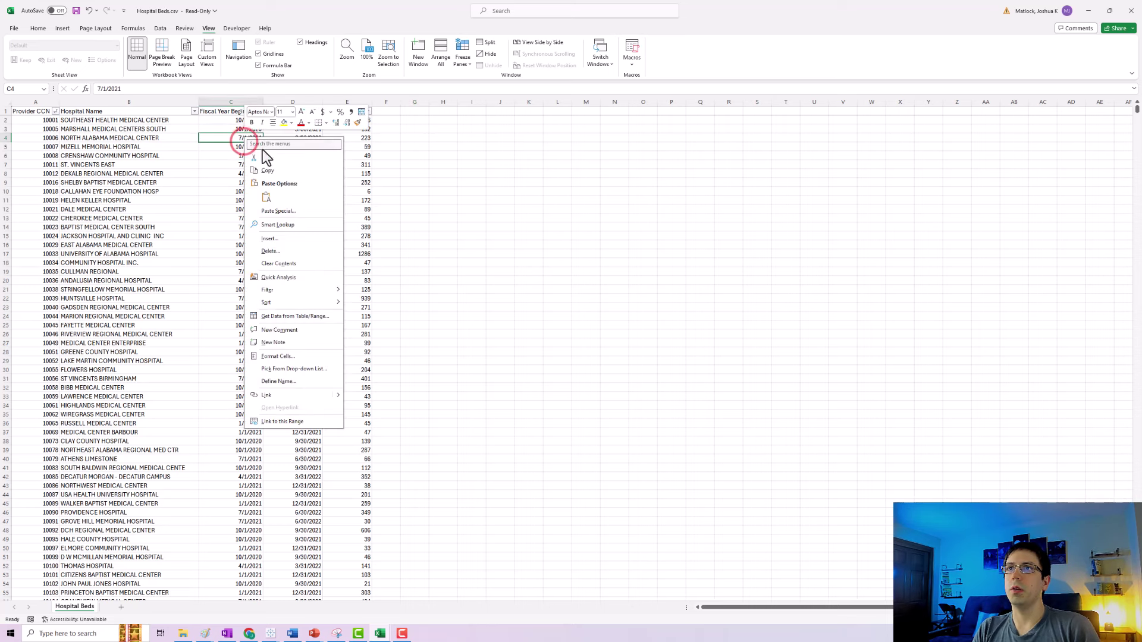
pyautogui.click(291, 351)
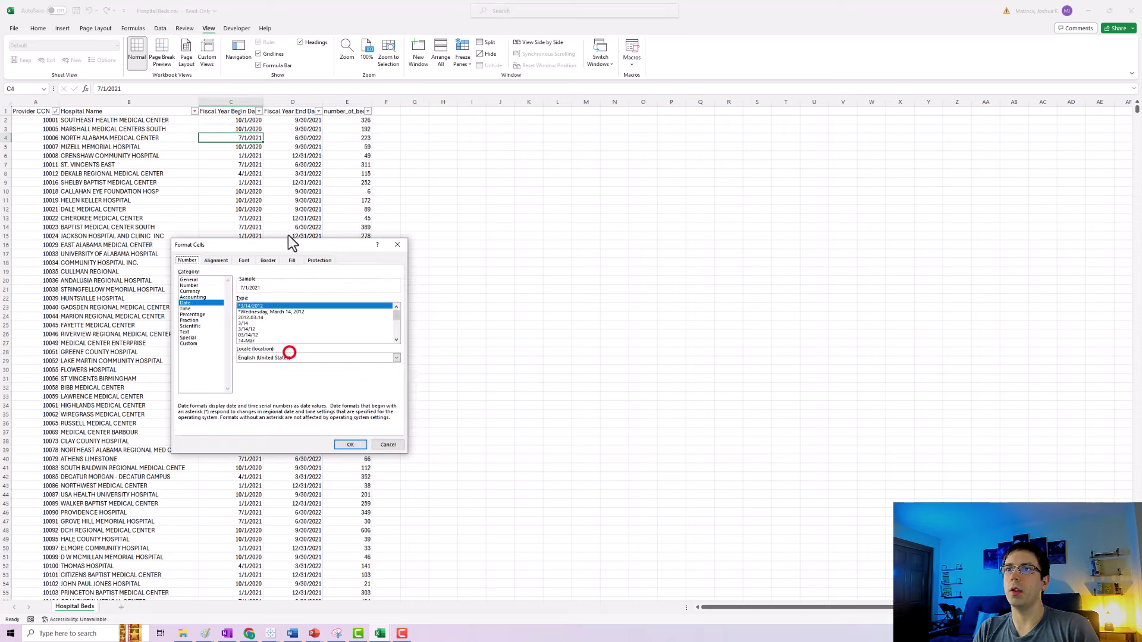
pyautogui.click(252, 318)
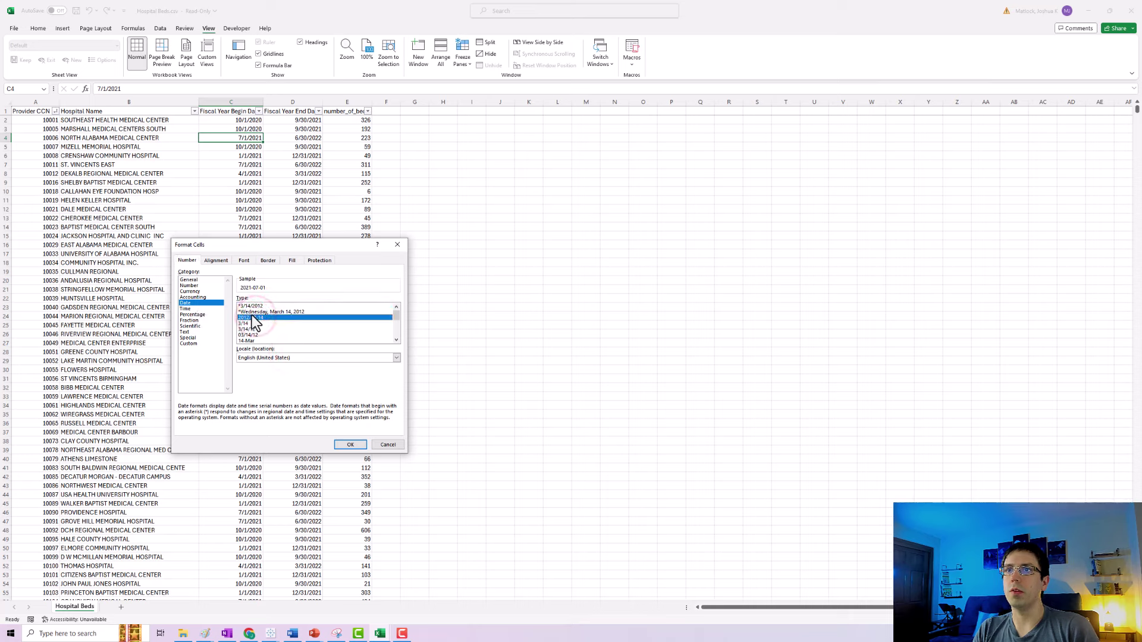
pyautogui.click(388, 445)
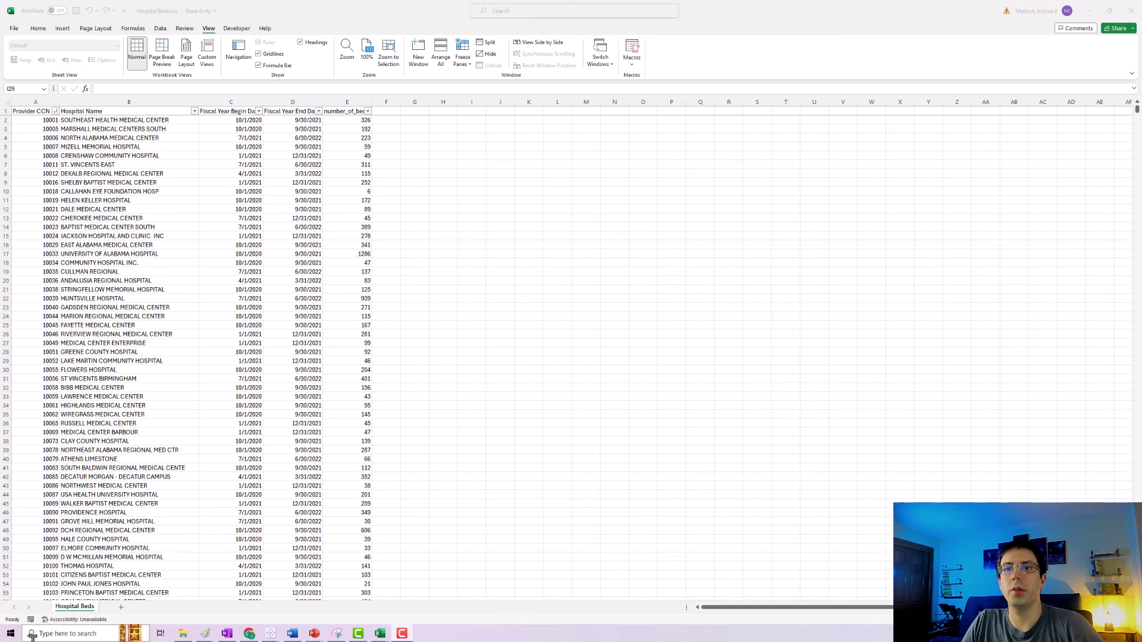
# Step: Launch pgAdmin 4 and open the Query Tool on the Hospital_Data schema of the postgres database
pyautogui.click(53, 633)
pyautogui.write('pgadmin')
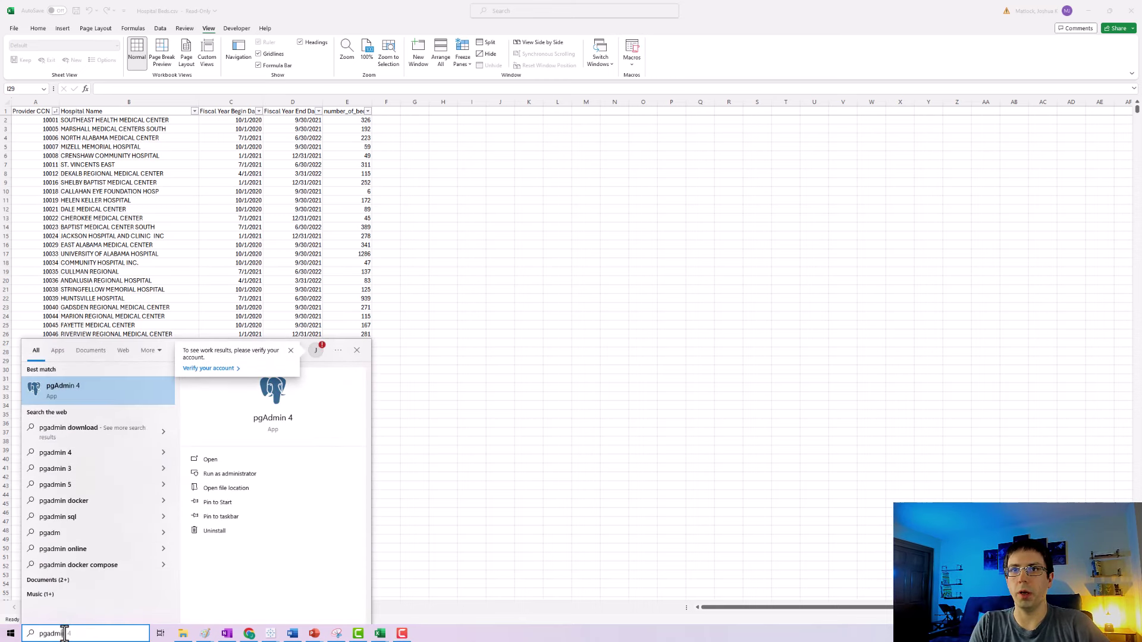
pyautogui.press('Return')
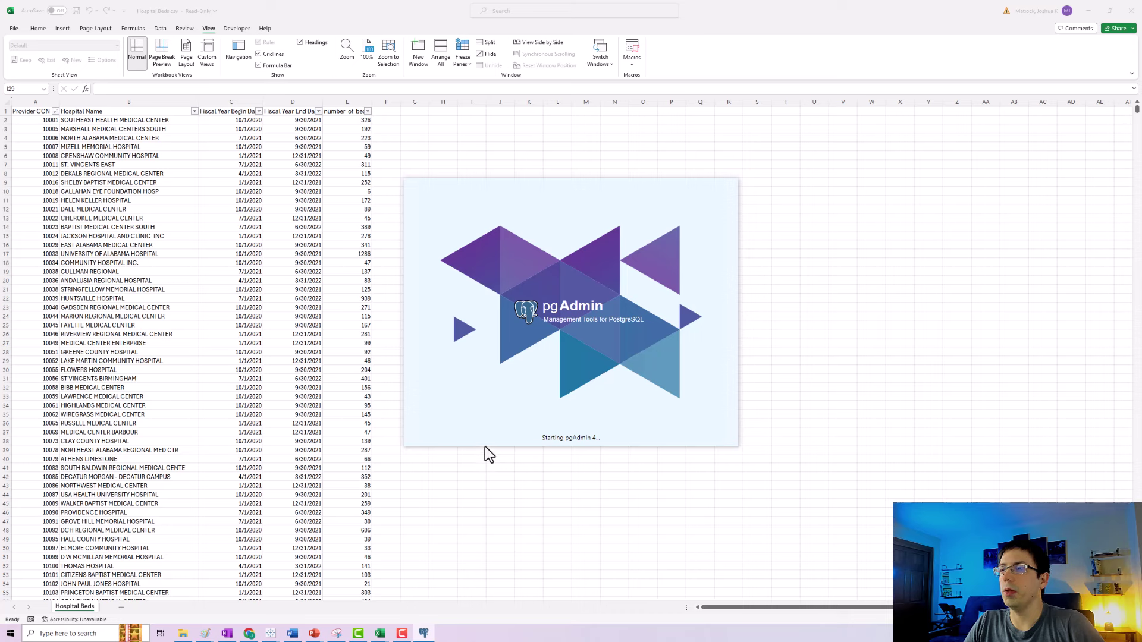
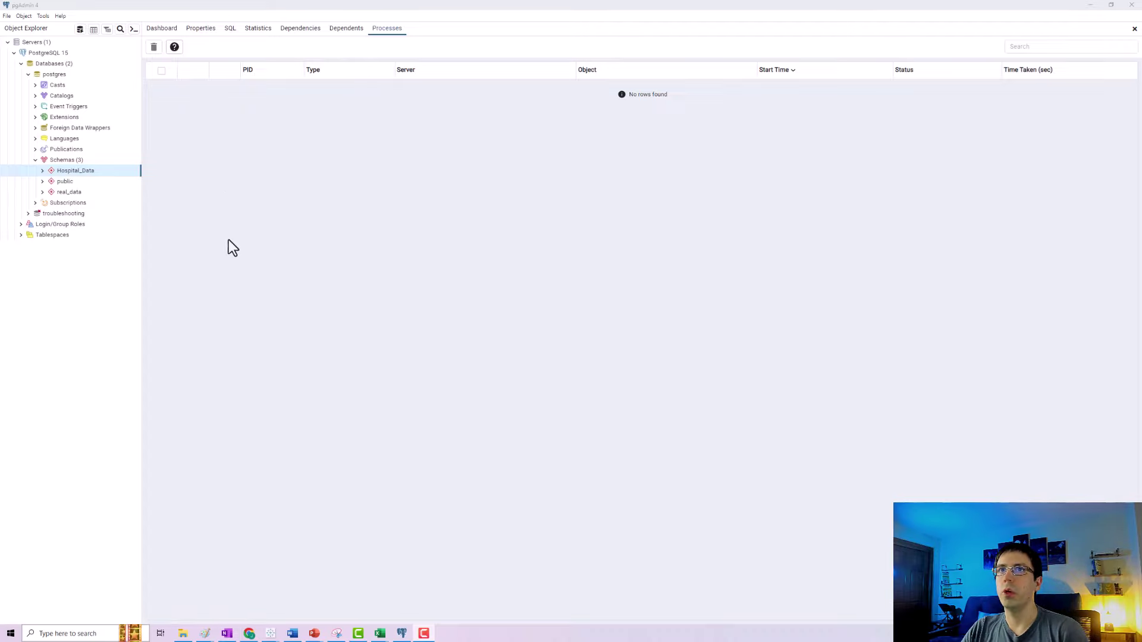
pyautogui.rightClick(80, 172)
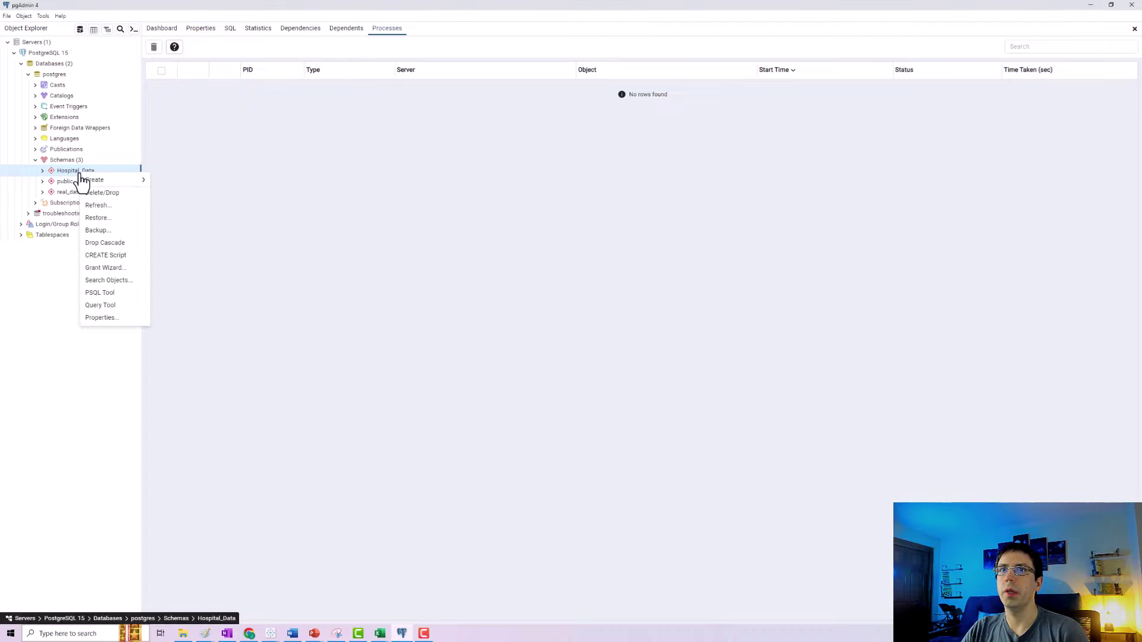
pyautogui.click(111, 304)
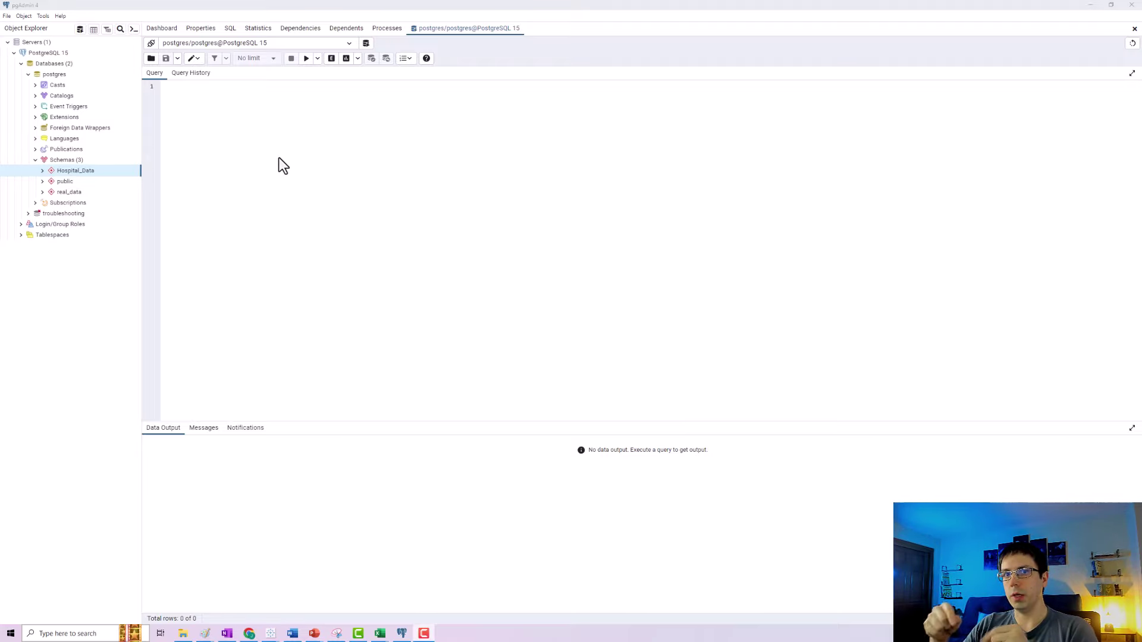
# Step: Copy the entire HCAHPS_Lesson table-creation script from its GitHub page and paste it into the empty pgAdmin query editor
pyautogui.hotkey('alt', 'Tab')
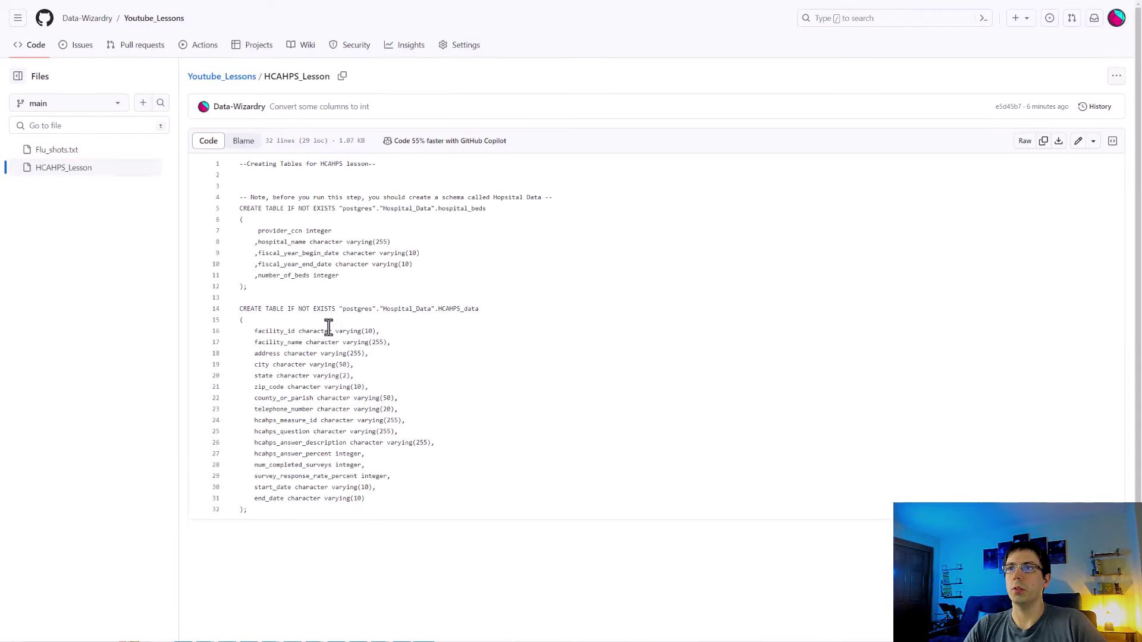
pyautogui.click(329, 328)
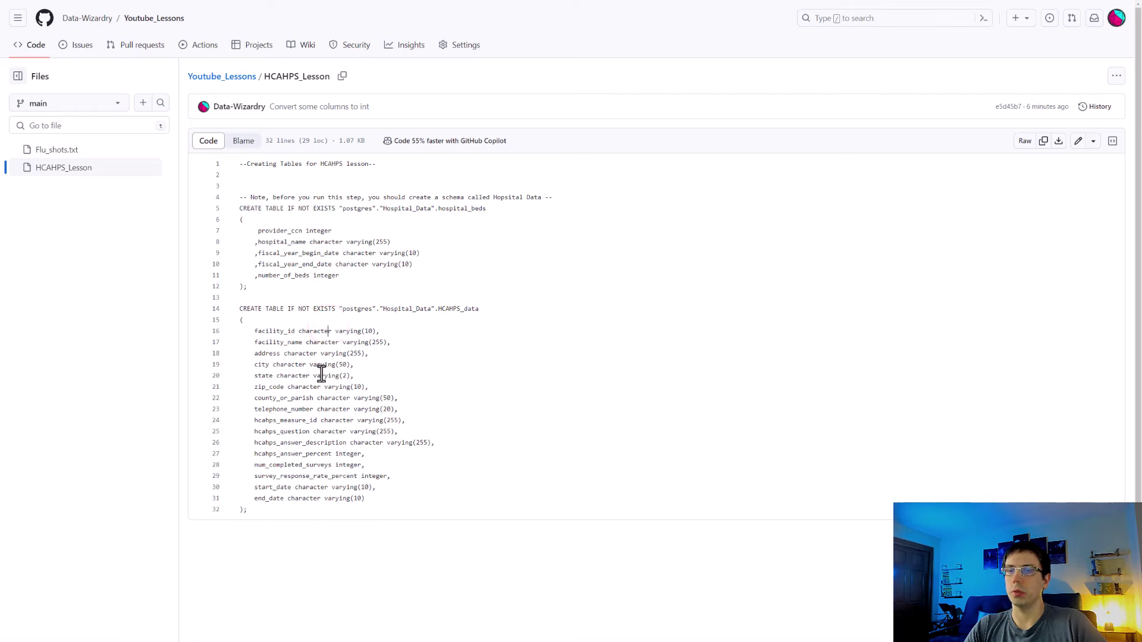
pyautogui.hotkey('ctrl', 'a')
pyautogui.hotkey('ctrl', 'c')
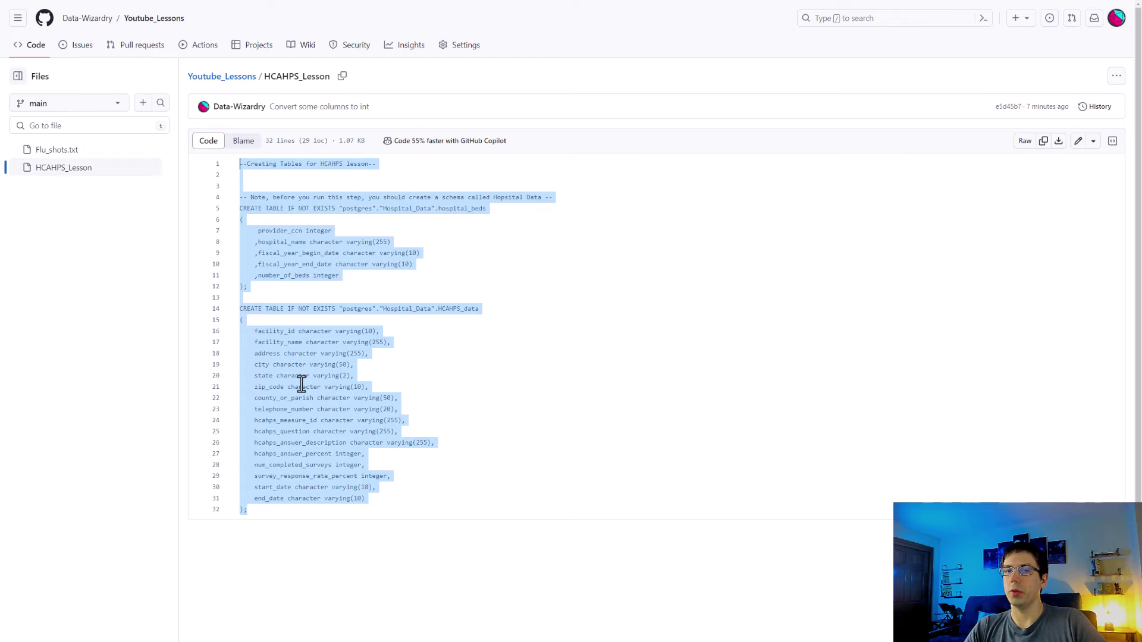
pyautogui.hotkey('alt', 'Tab')
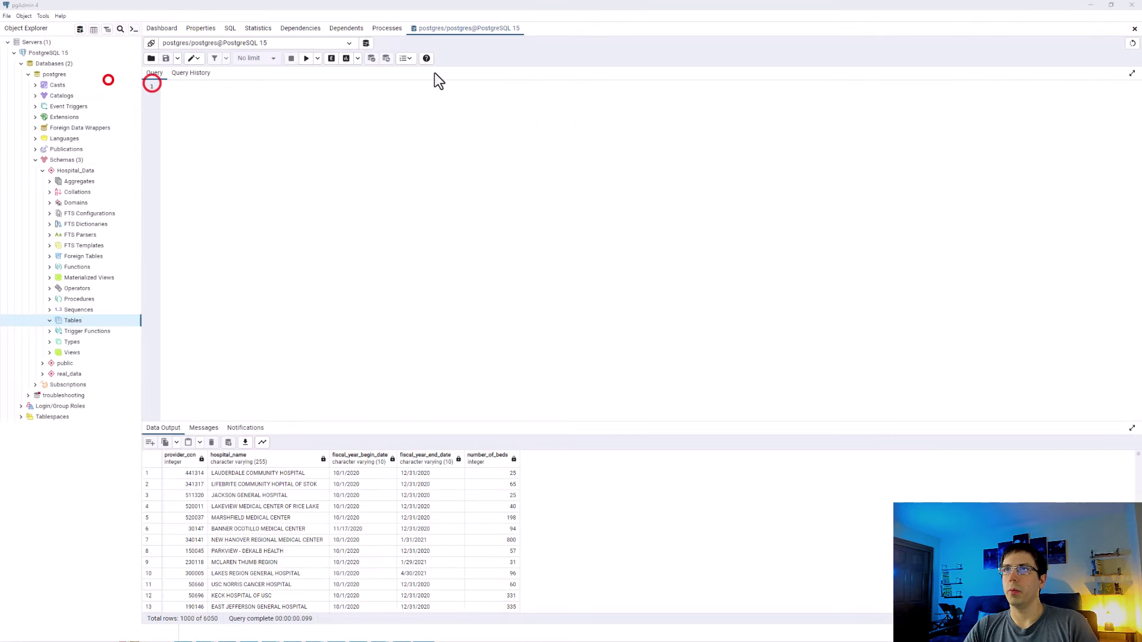
pyautogui.click(279, 143)
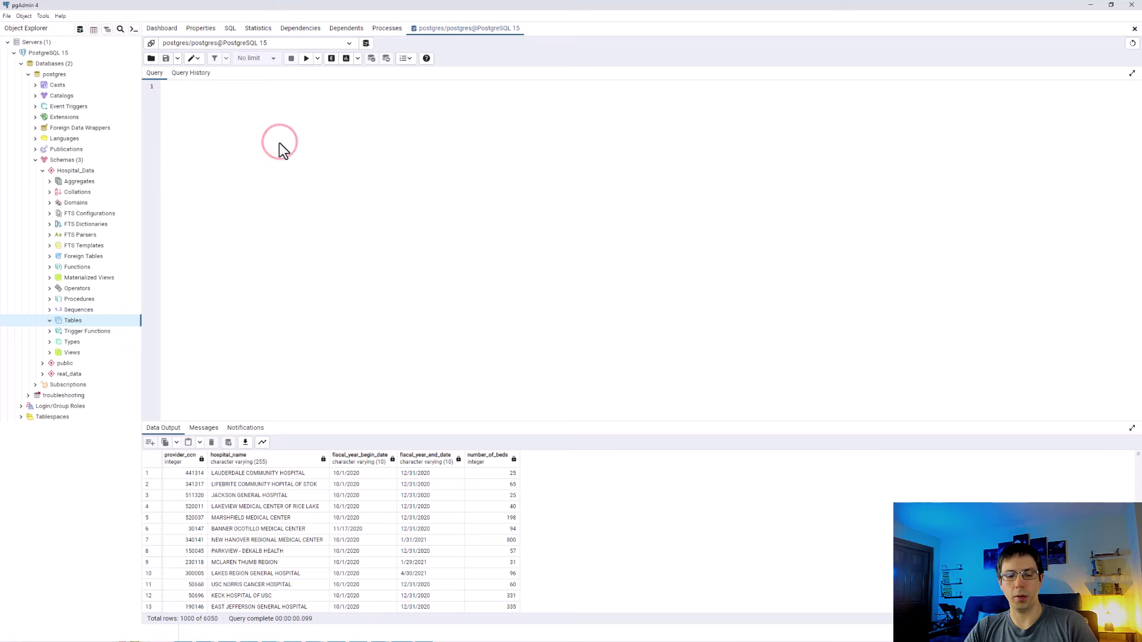
pyautogui.hotkey('ctrl', 'v')
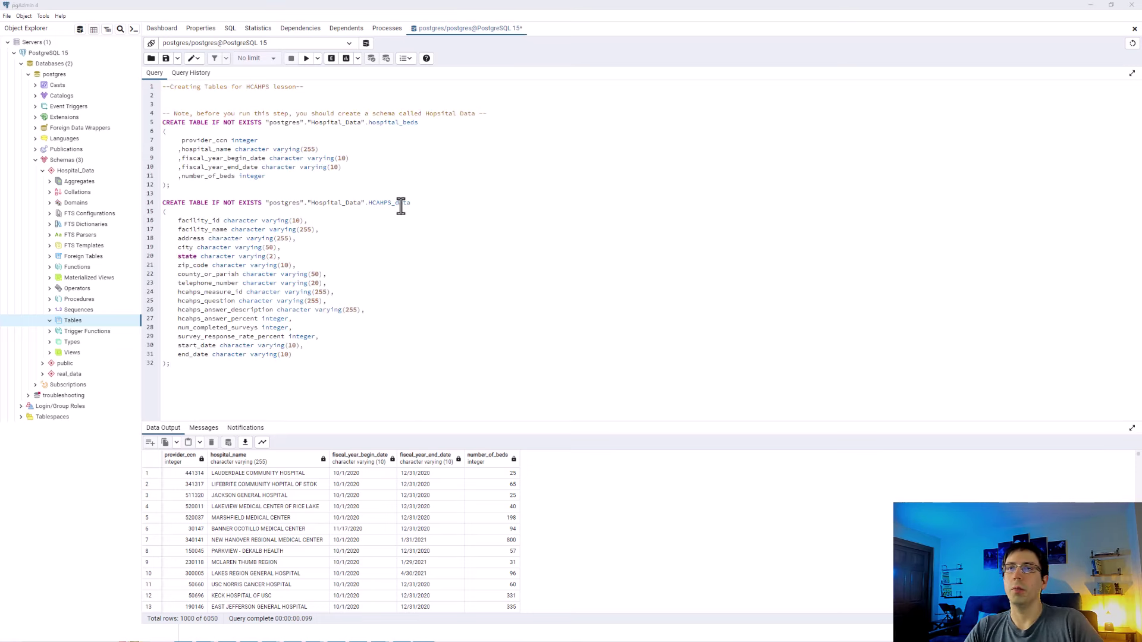
pyautogui.press('F5')
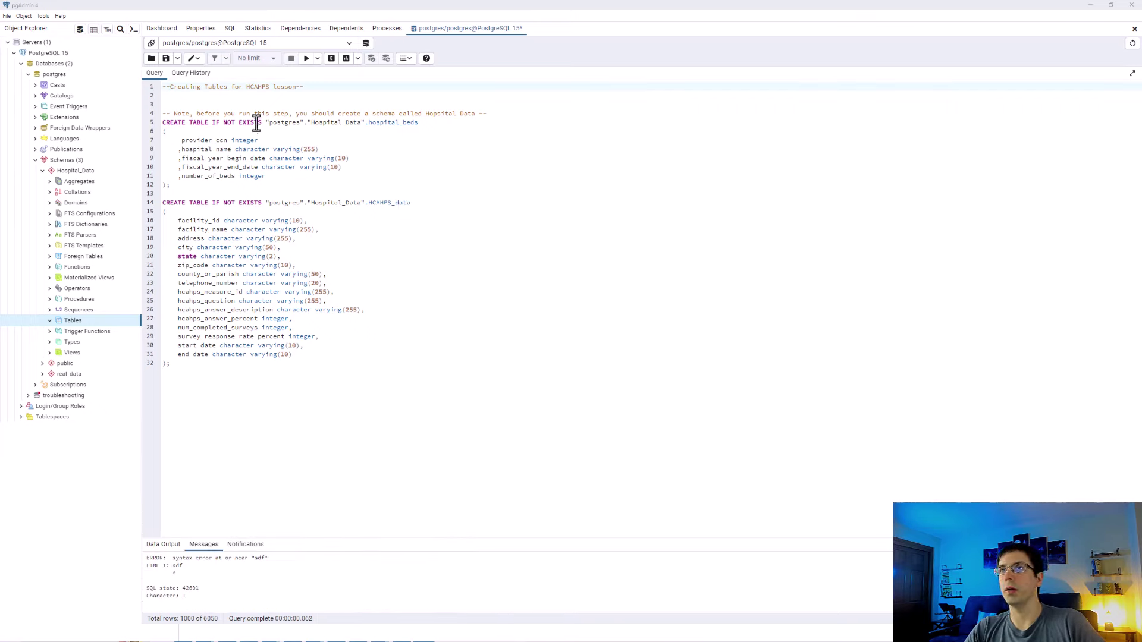
# Step: Examine the database, schema and table name in the first CREATE TABLE statement against the Hospital_Data schema
pyautogui.moveTo(261, 122); pyautogui.dragTo(163, 122)
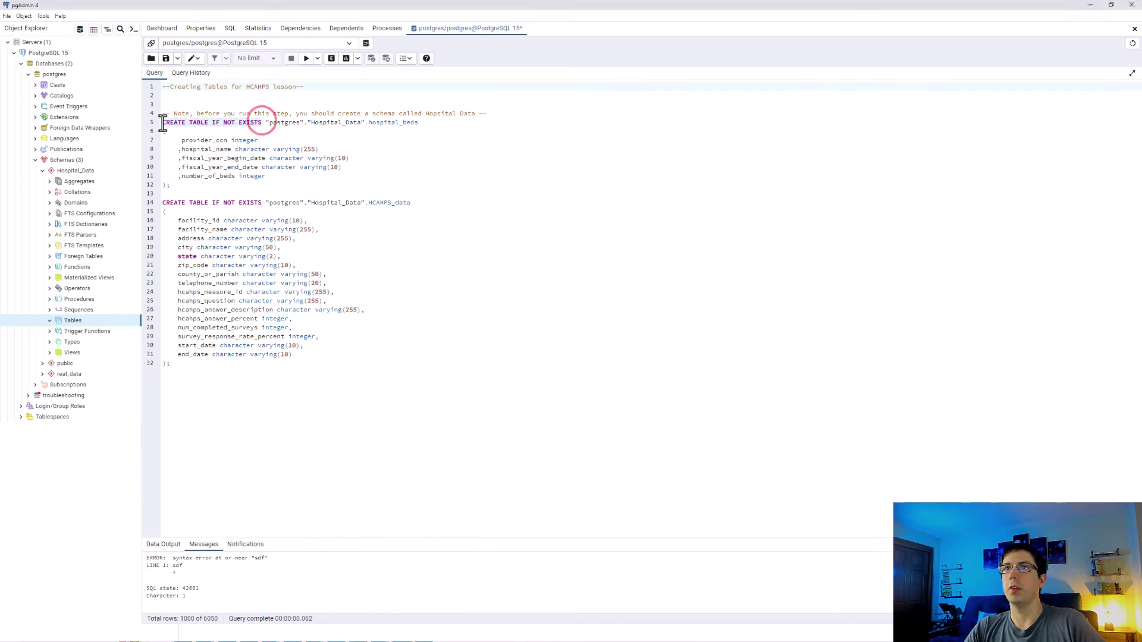
pyautogui.moveTo(179, 185); pyautogui.dragTo(303, 123)
pyautogui.click(209, 126)
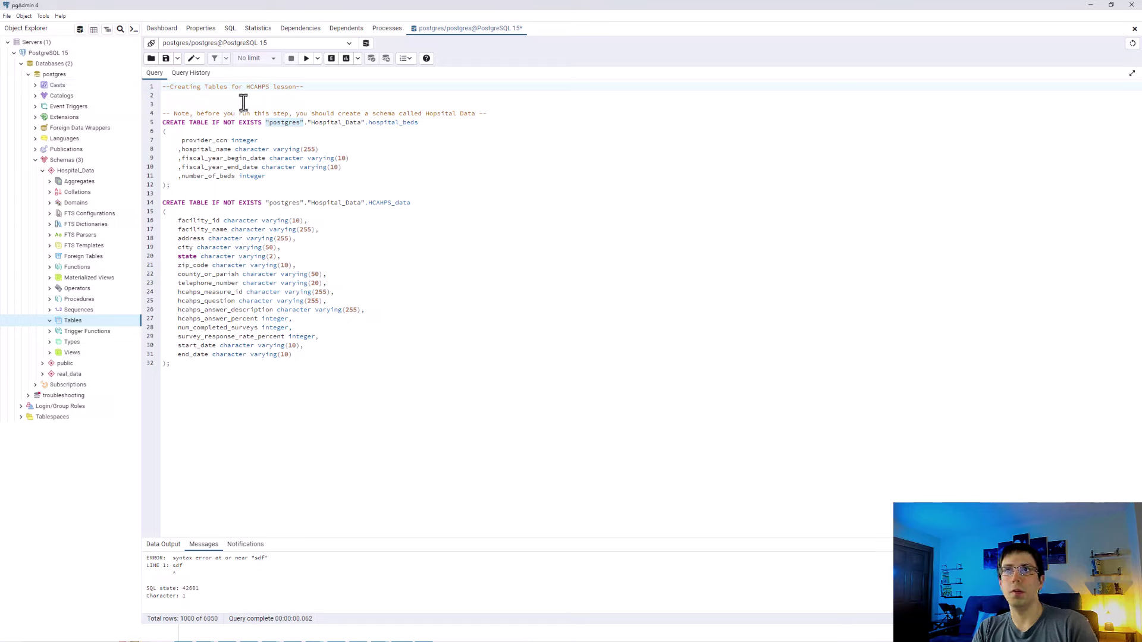
pyautogui.doubleClick(298, 123)
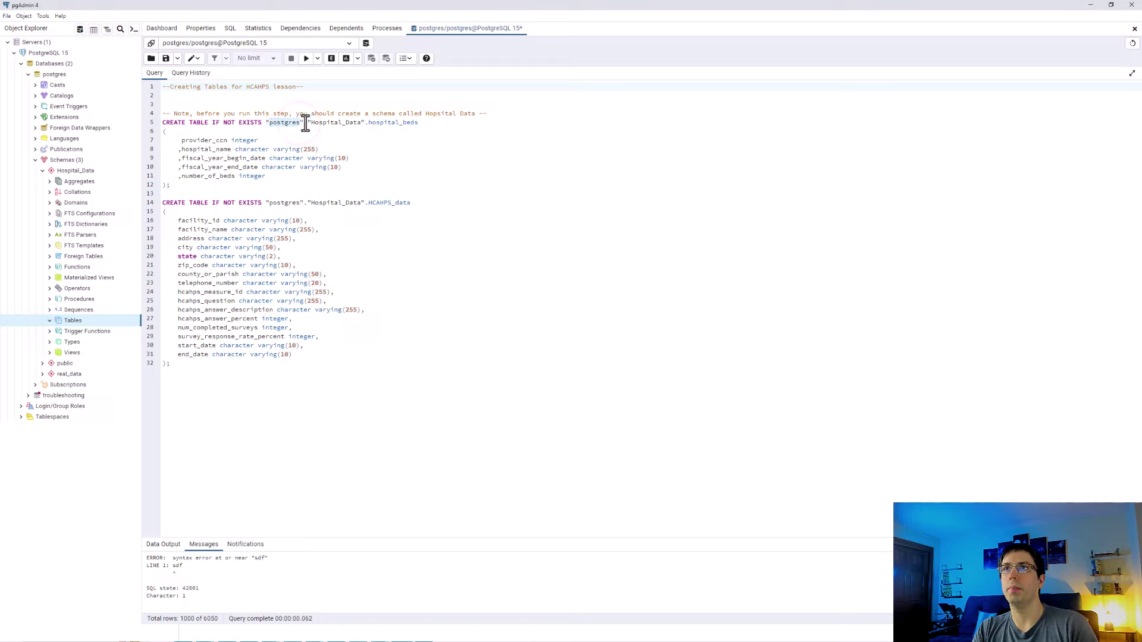
pyautogui.moveTo(306, 123); pyautogui.dragTo(364, 127)
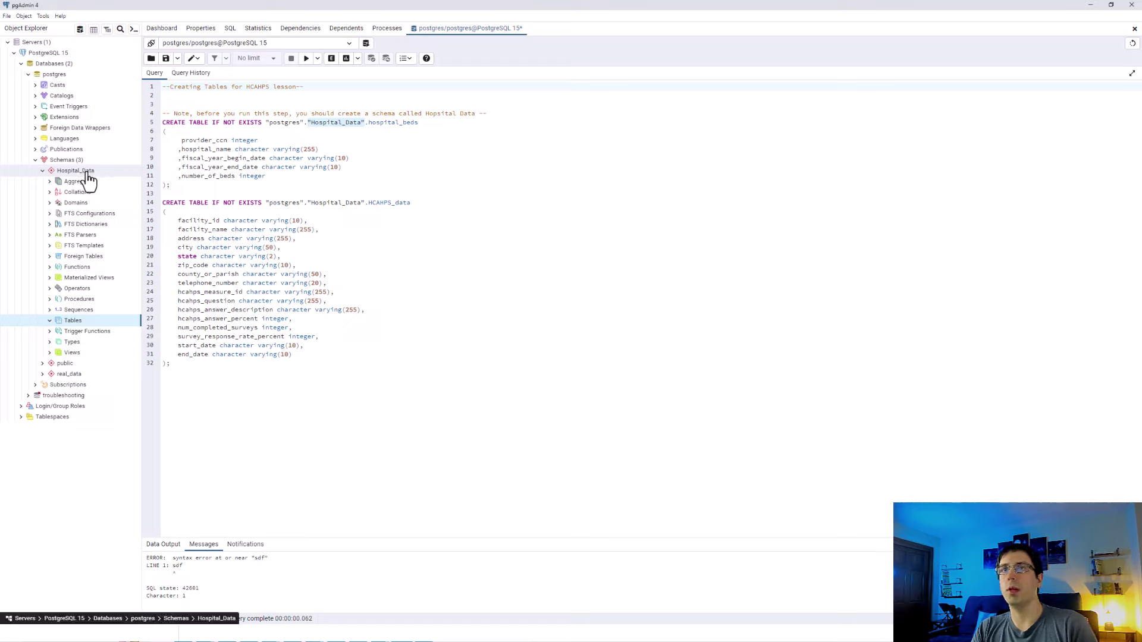
pyautogui.moveTo(368, 122); pyautogui.dragTo(417, 120)
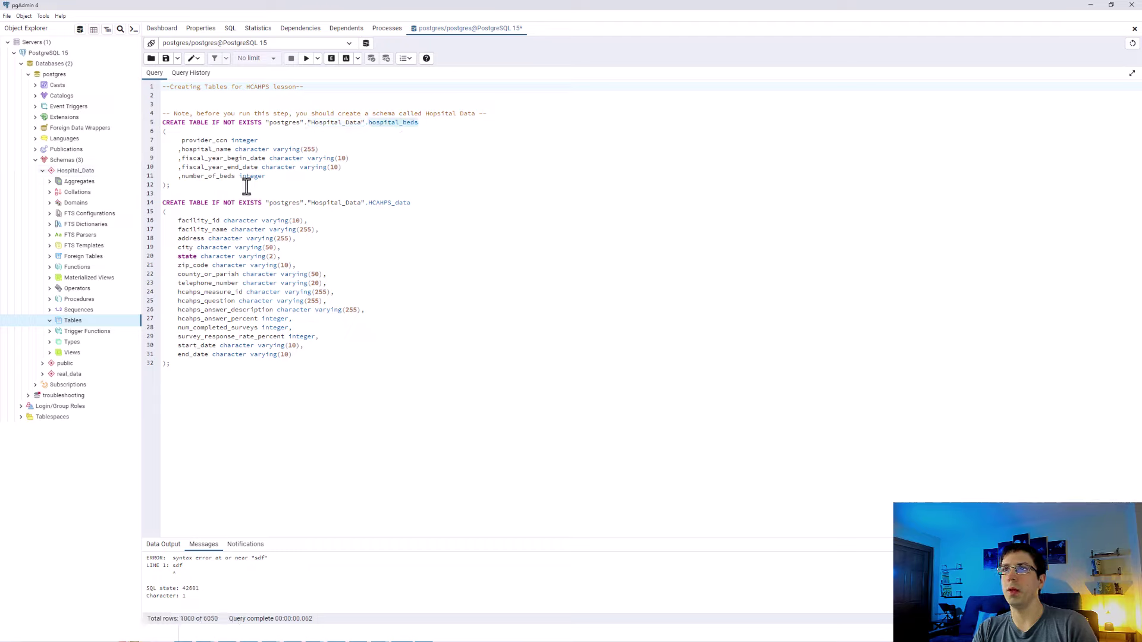
# Step: Compare the hospital_beds and HCAHPS_data CREATE TABLE statements and read through their column definitions and data types
pyautogui.moveTo(227, 185); pyautogui.dragTo(152, 123)
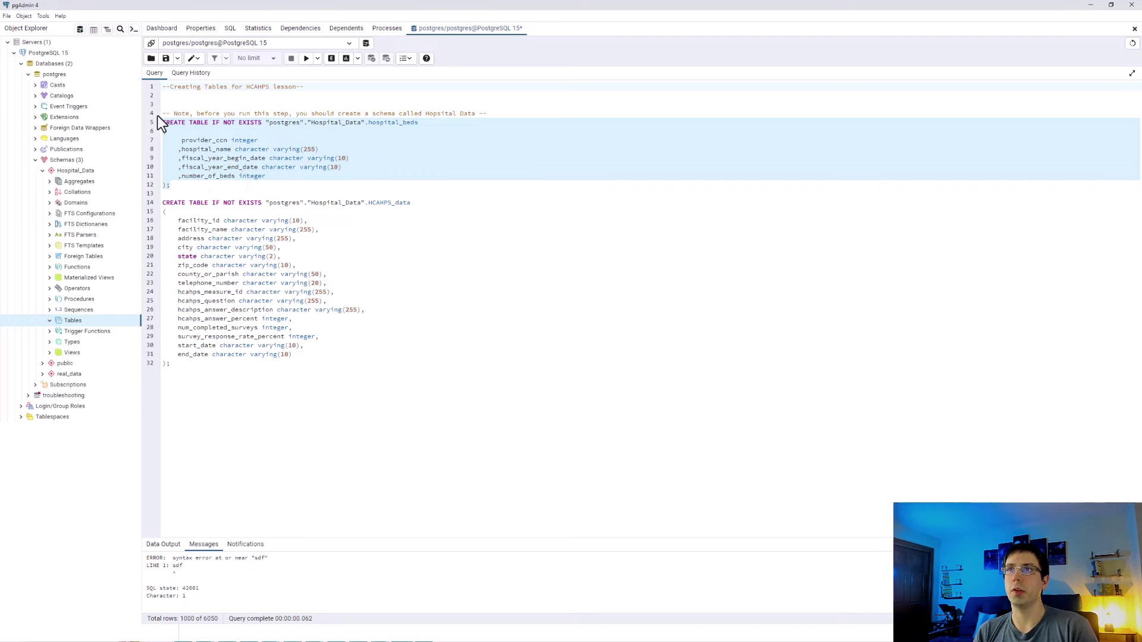
pyautogui.moveTo(203, 361); pyautogui.dragTo(331, 201)
pyautogui.click(365, 206)
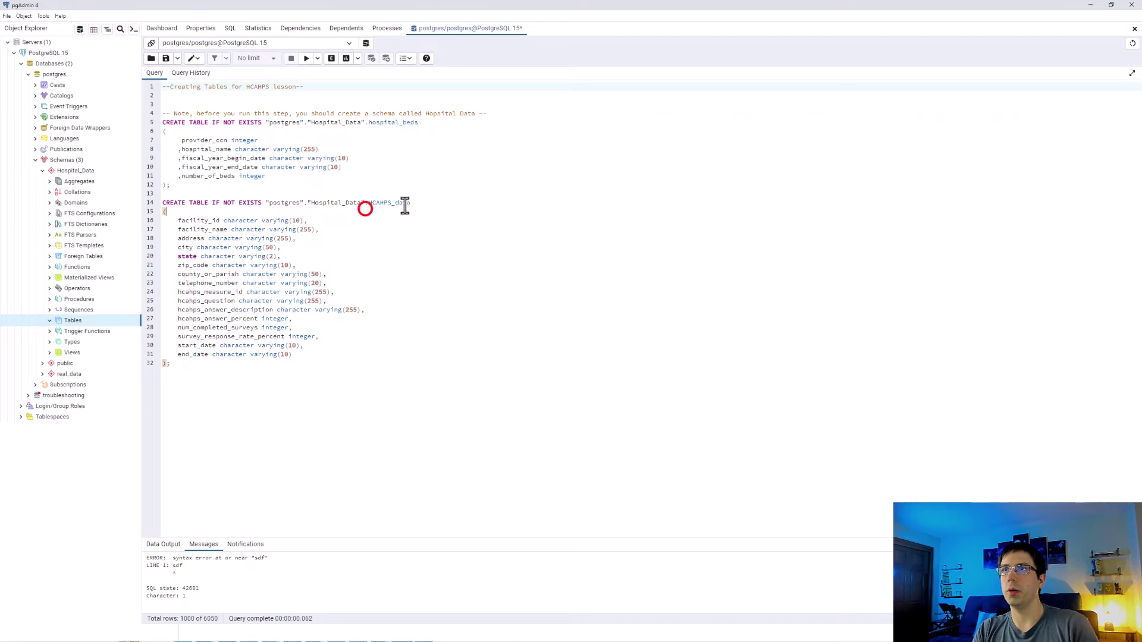
pyautogui.moveTo(415, 203); pyautogui.dragTo(368, 202)
pyautogui.moveTo(266, 173); pyautogui.dragTo(172, 142)
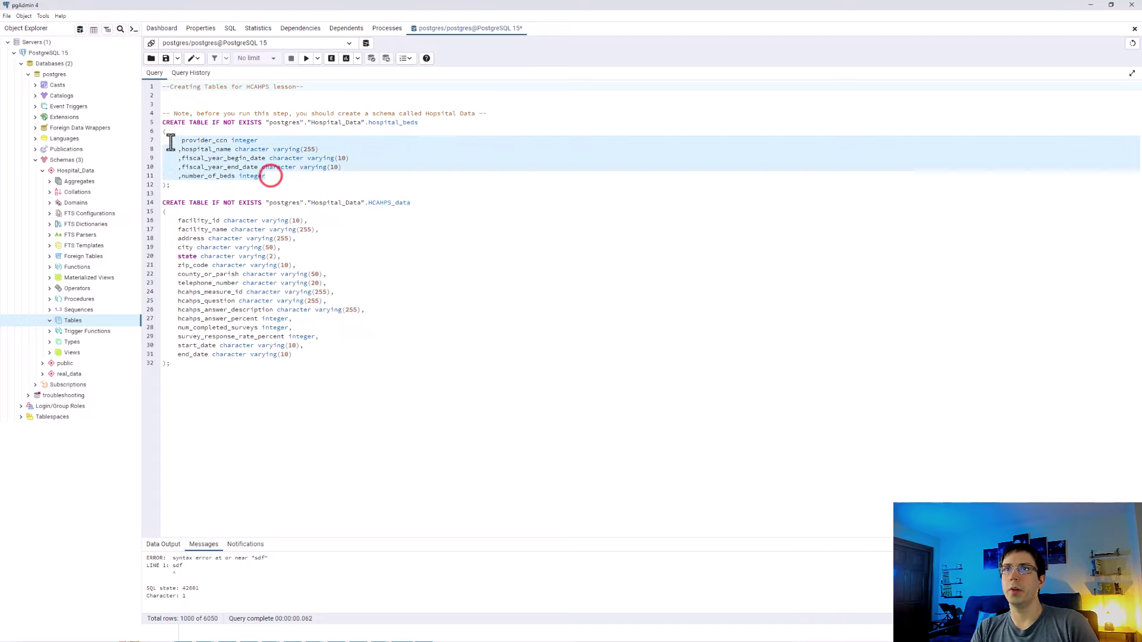
pyautogui.moveTo(293, 357); pyautogui.dragTo(157, 218)
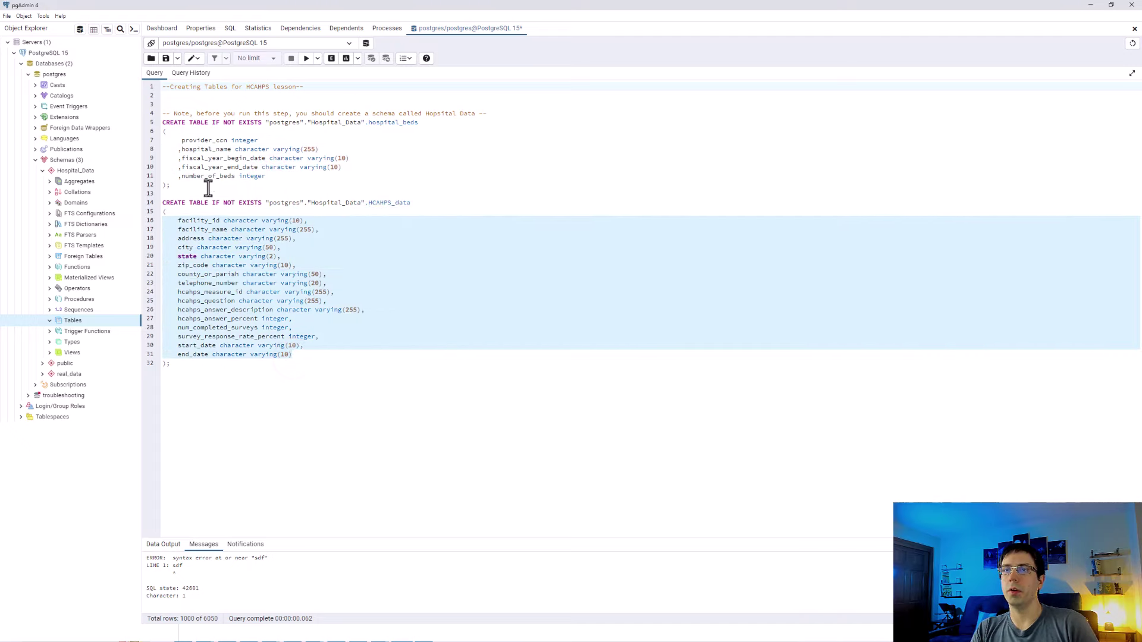
# Step: Examine the data types of the provider_ccn and hospital_name columns in the hospital_beds CREATE TABLE statement
pyautogui.doubleClick(226, 141)
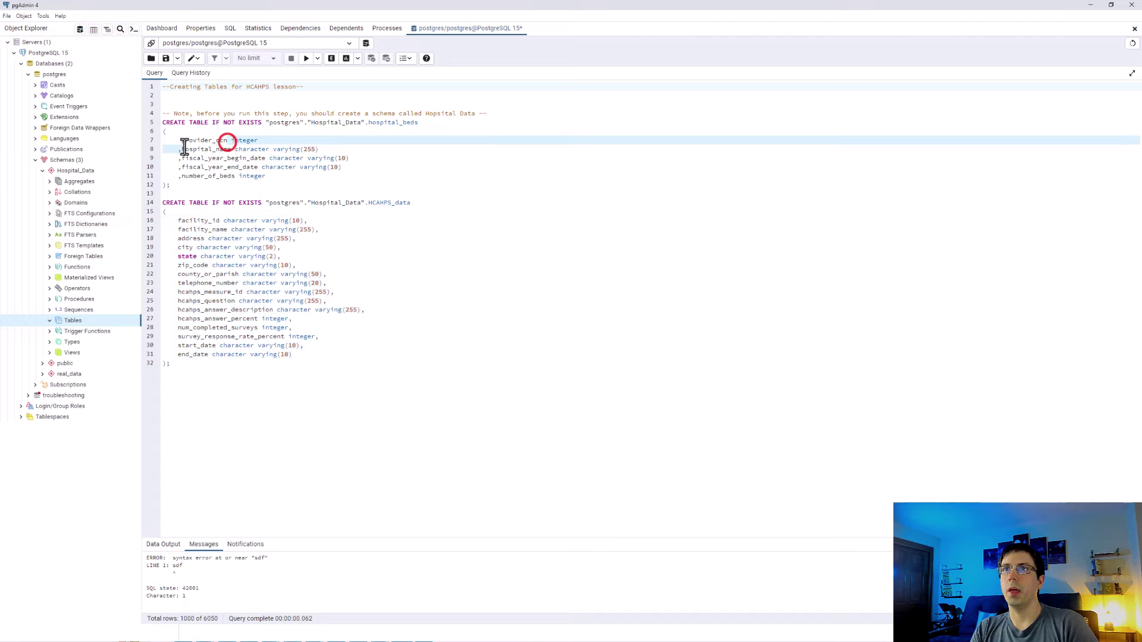
pyautogui.doubleClick(260, 141)
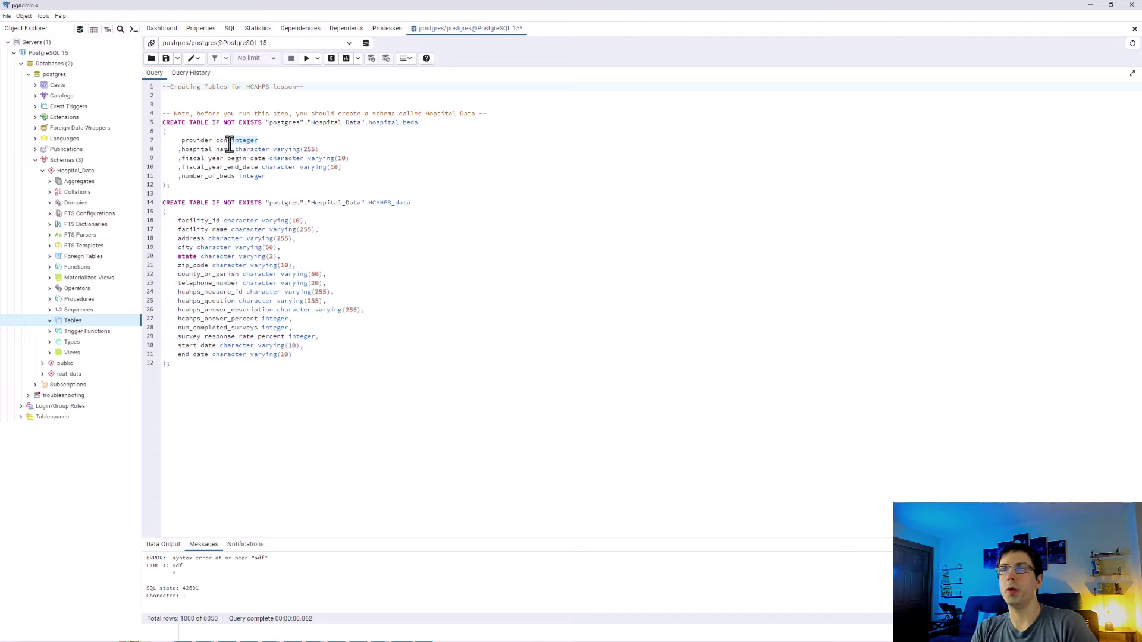
pyautogui.doubleClick(225, 143)
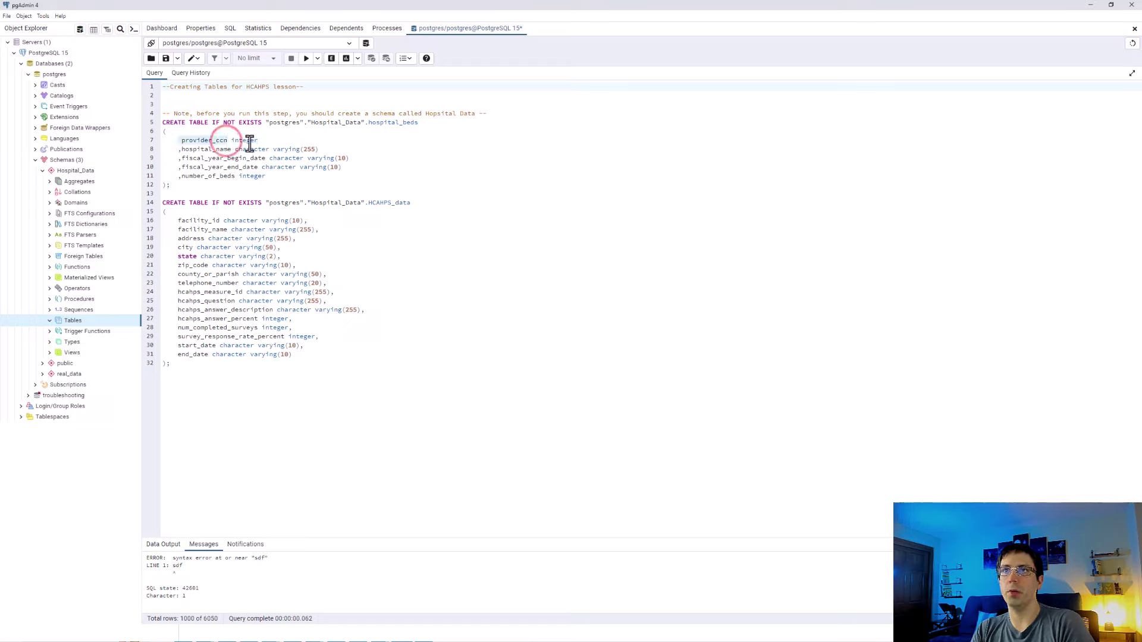
pyautogui.doubleClick(259, 142)
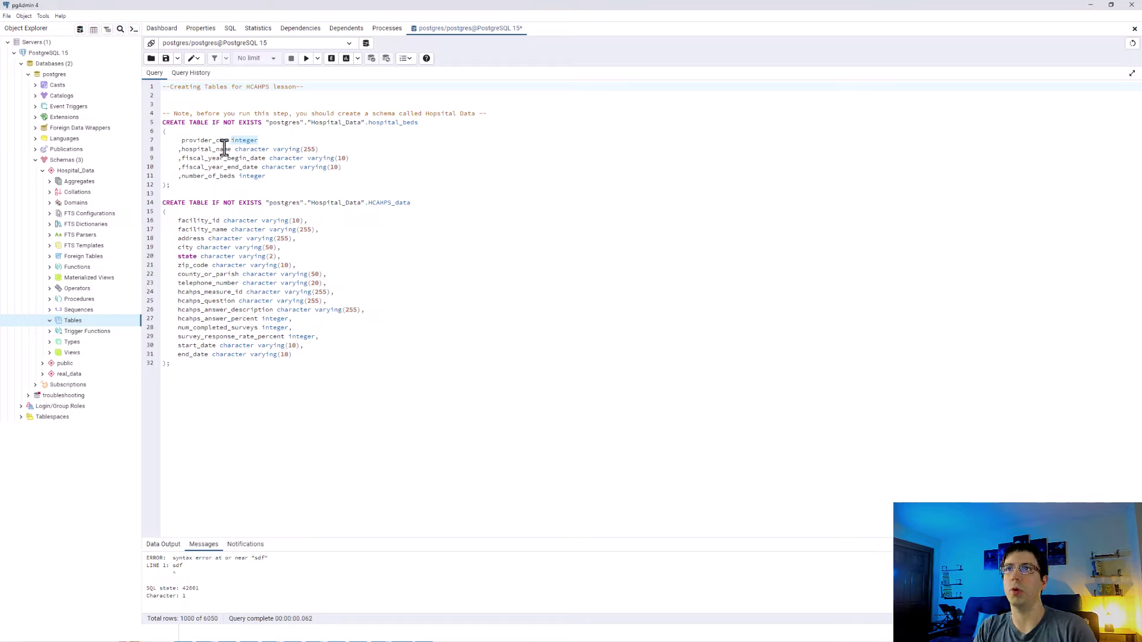
pyautogui.moveTo(318, 150); pyautogui.dragTo(231, 149)
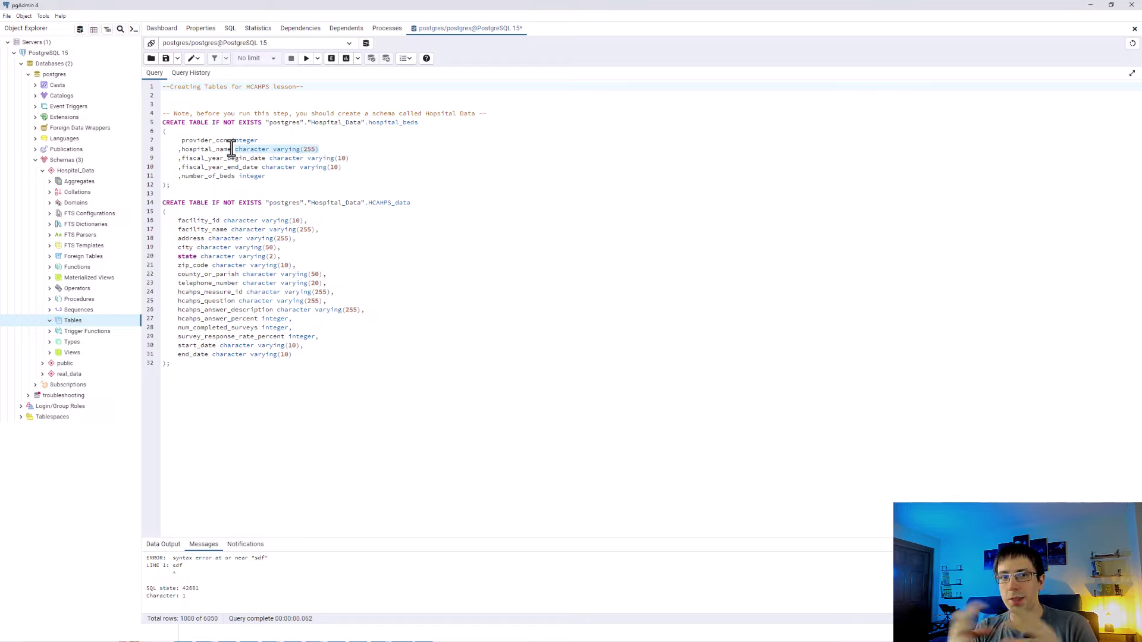
pyautogui.doubleClick(305, 149)
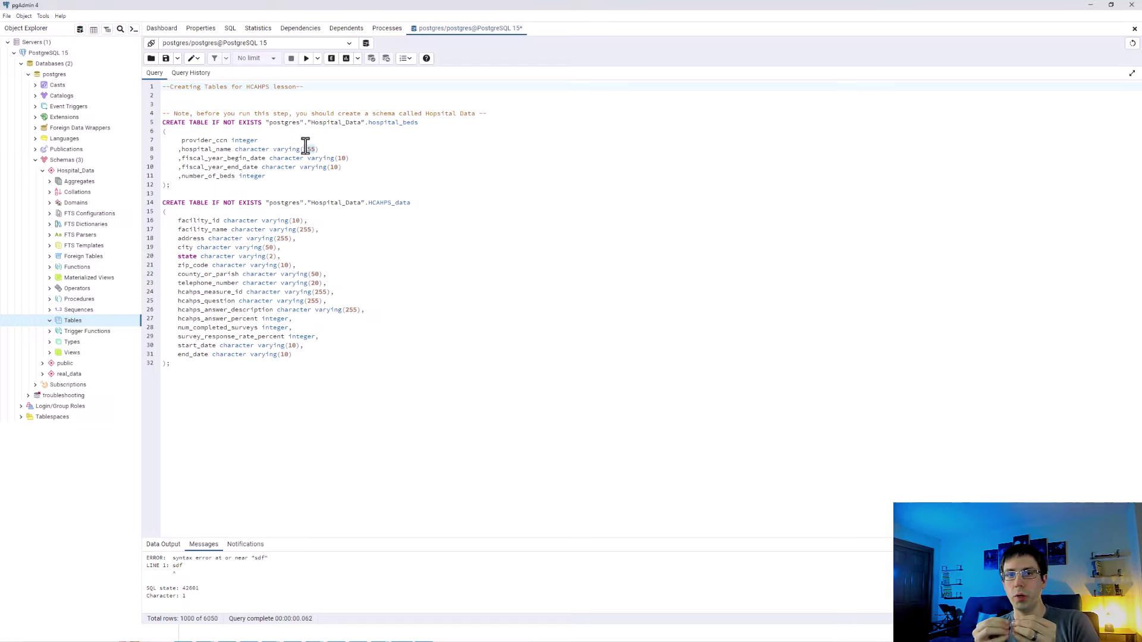
pyautogui.click(308, 148)
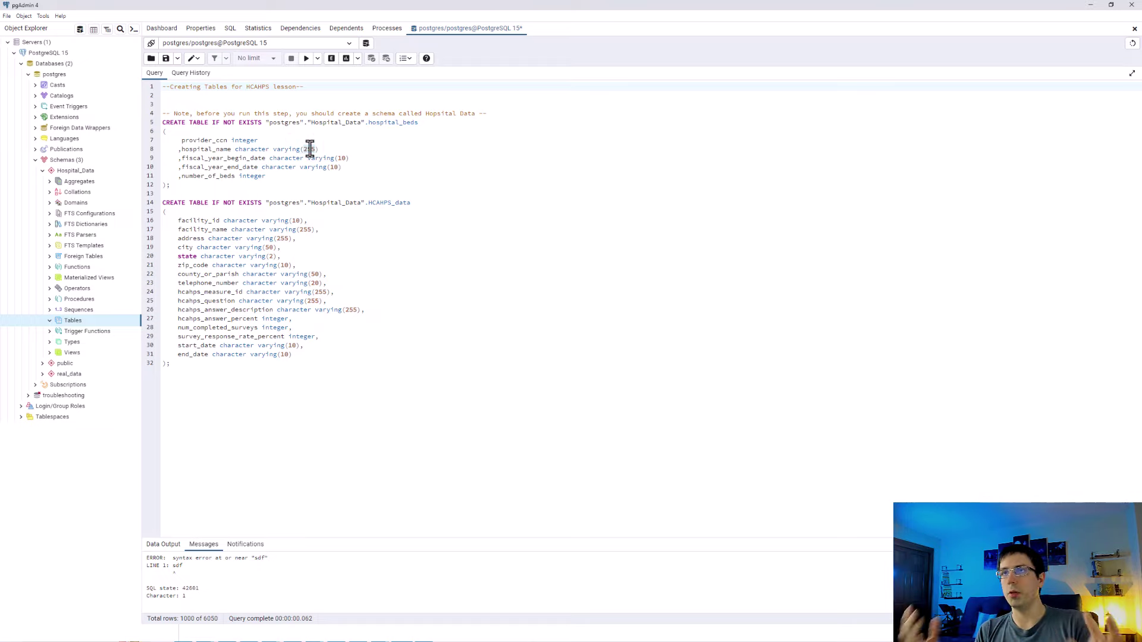
pyautogui.moveTo(321, 148); pyautogui.dragTo(155, 151)
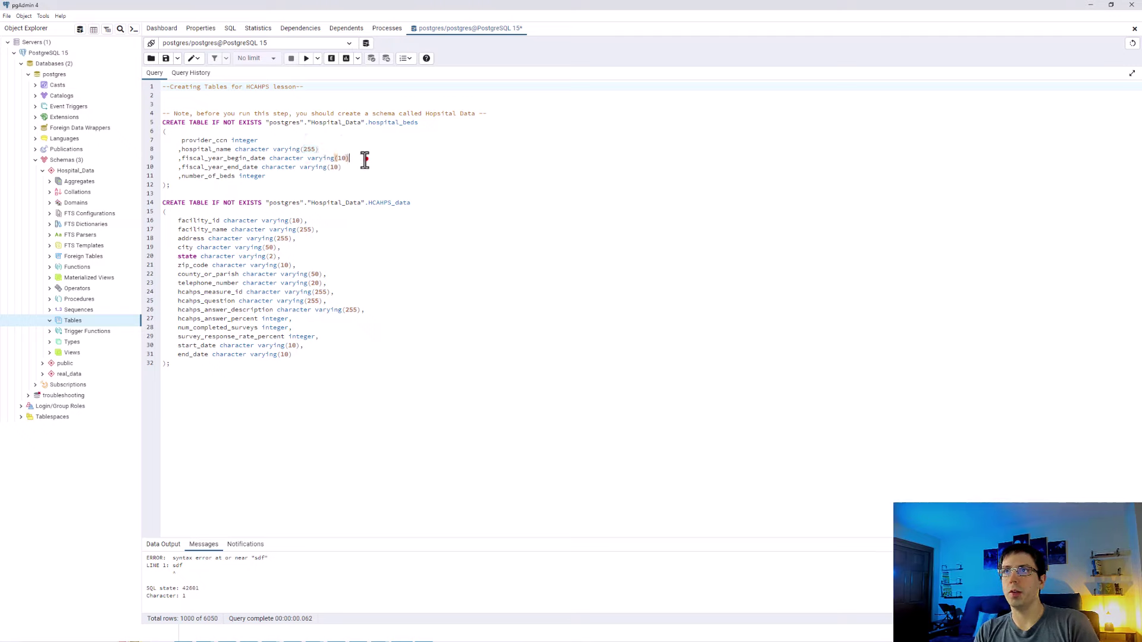
# Step: Examine the fiscal_year_begin_date and fiscal_year_end_date definitions in the hospital_beds statement, including the text type used for the dates
pyautogui.moveTo(365, 158); pyautogui.dragTo(163, 158)
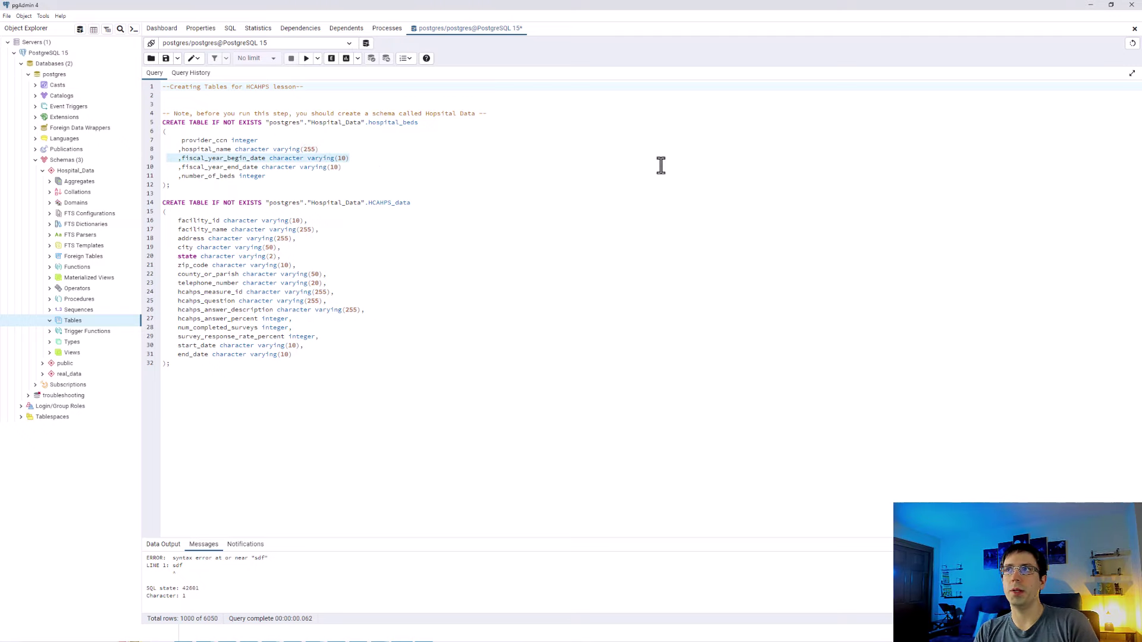
pyautogui.moveTo(357, 168); pyautogui.dragTo(156, 160)
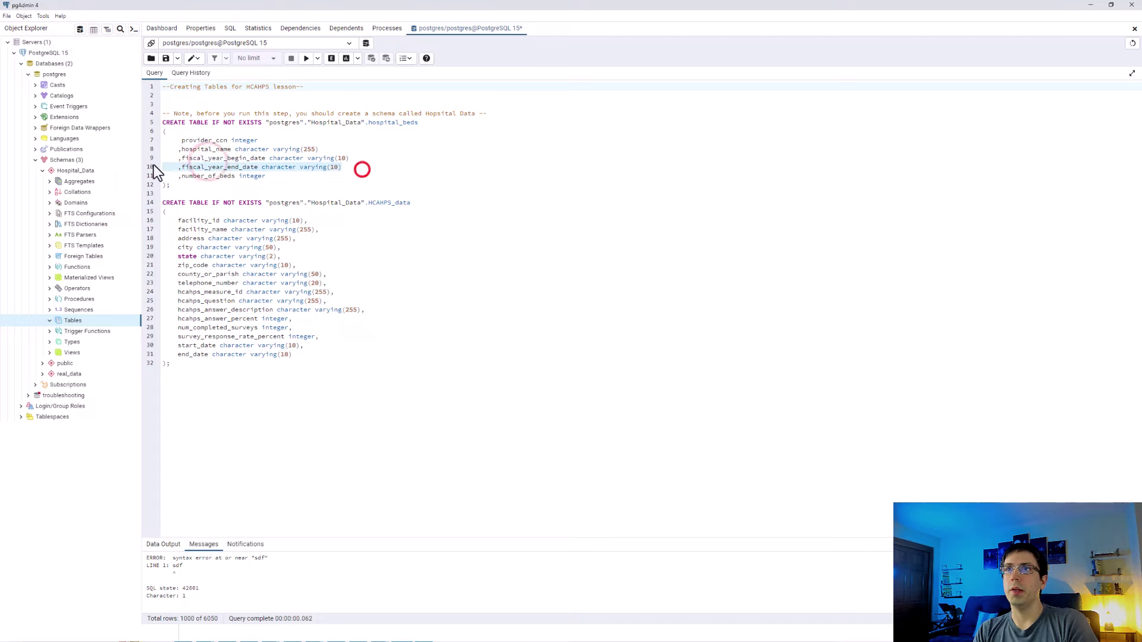
pyautogui.click(301, 167)
pyautogui.moveTo(349, 158); pyautogui.dragTo(268, 157)
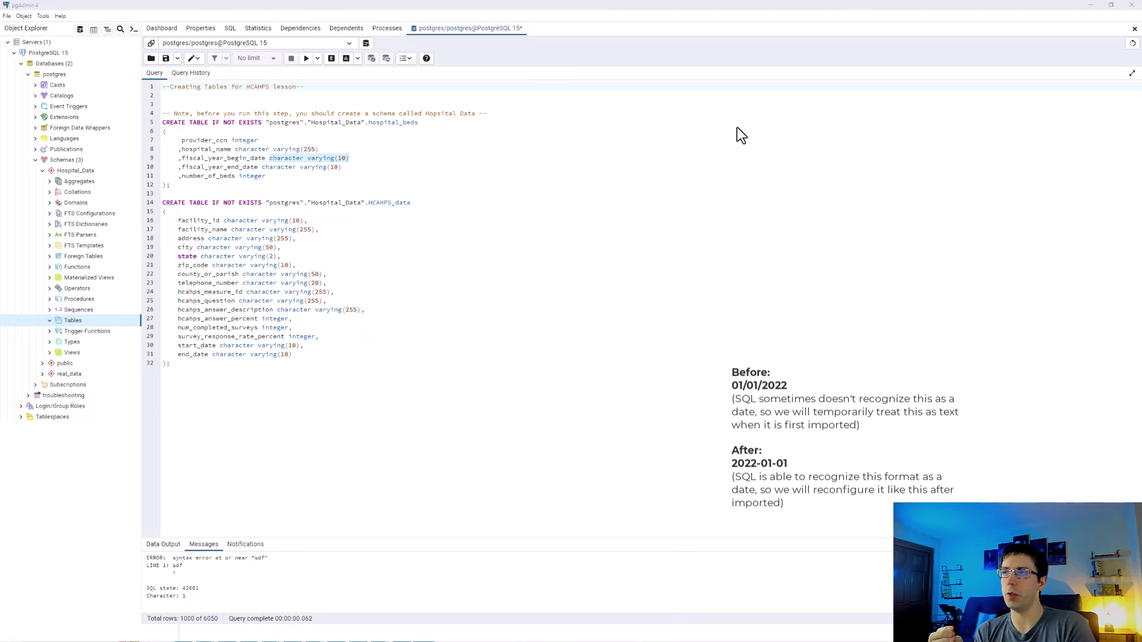
# Step: Execute the whole script to create the hospital_beds and HCAHPS_data tables in the Hospital_Data schema
pyautogui.click(227, 368)
pyautogui.hotkey('ctrl', 'a')
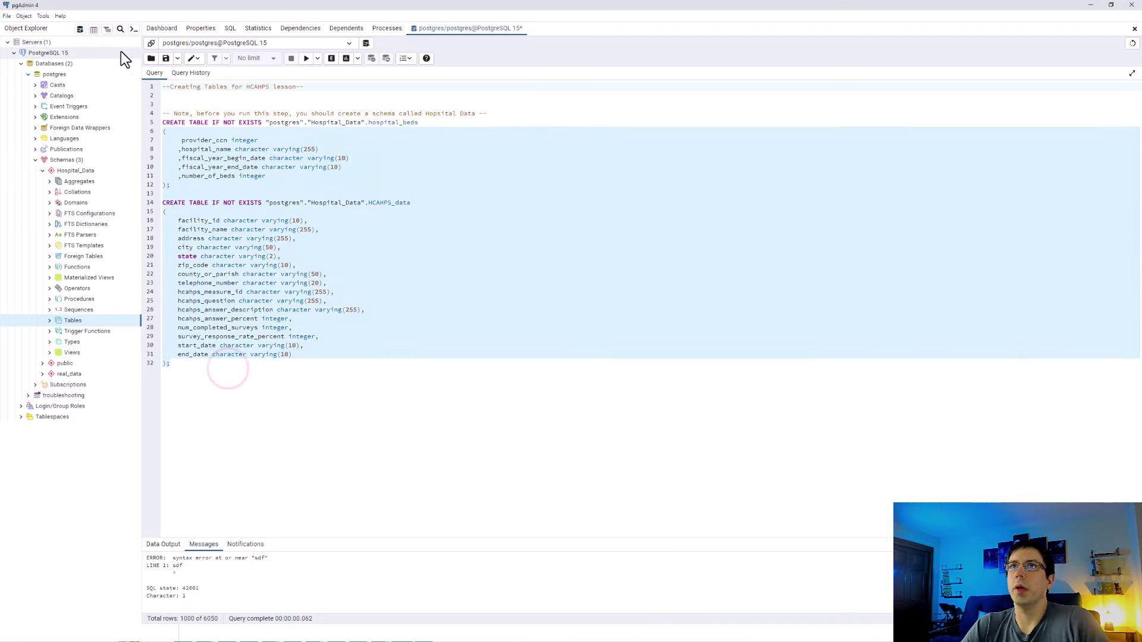
pyautogui.click(305, 58)
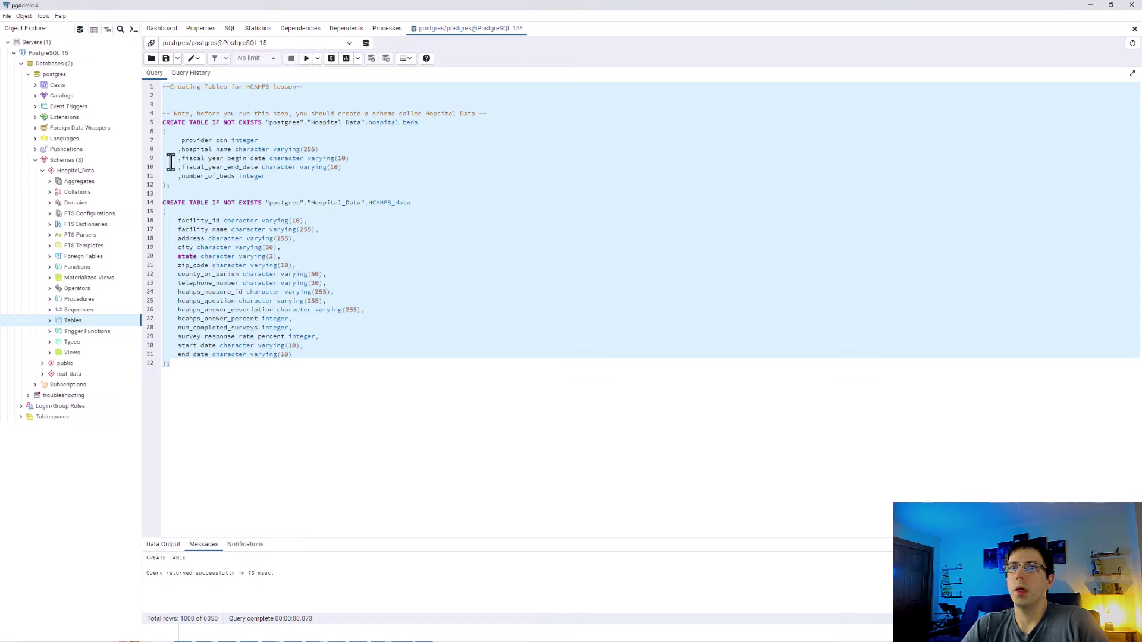
# Step: Refresh the Tables node of the Hospital_Data schema and expand it to list the new tables
pyautogui.click(49, 320)
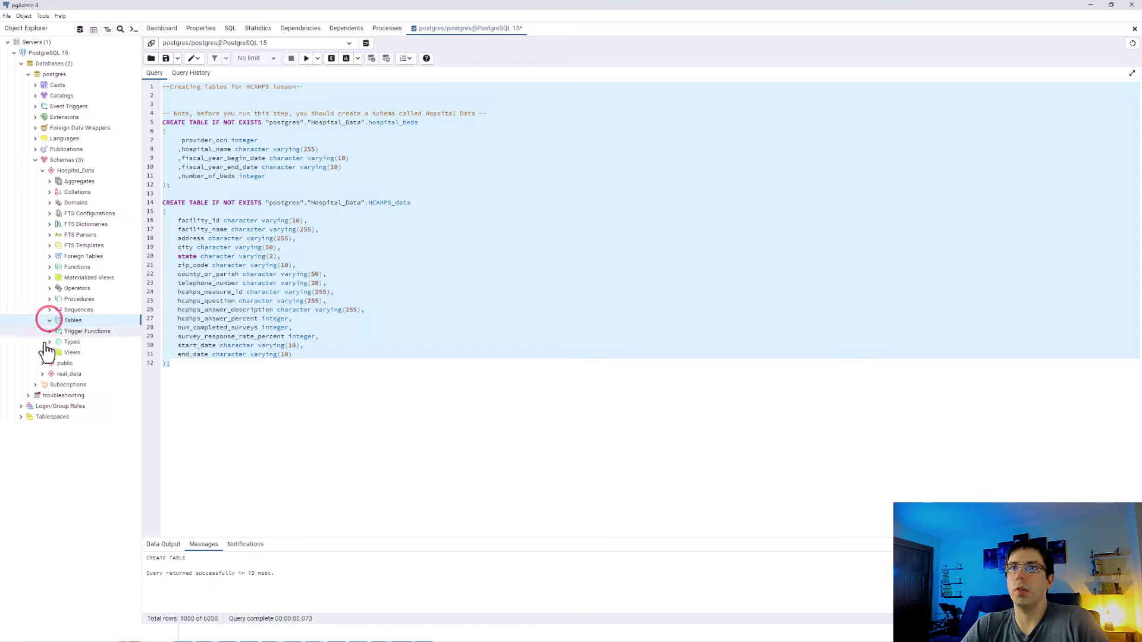
pyautogui.click(49, 322)
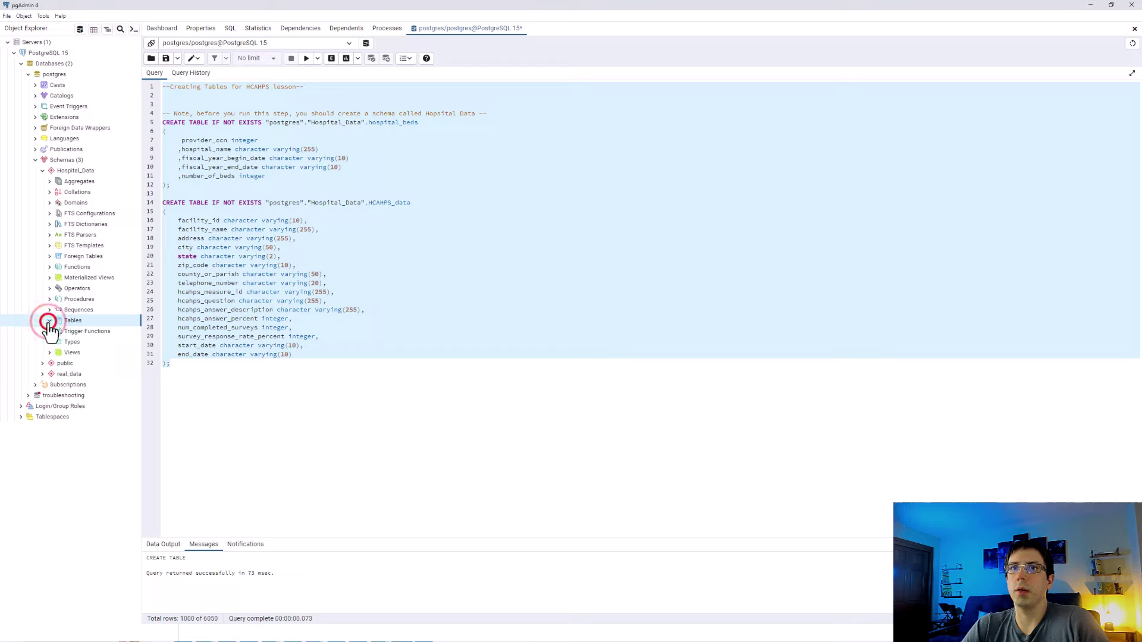
pyautogui.rightClick(66, 321)
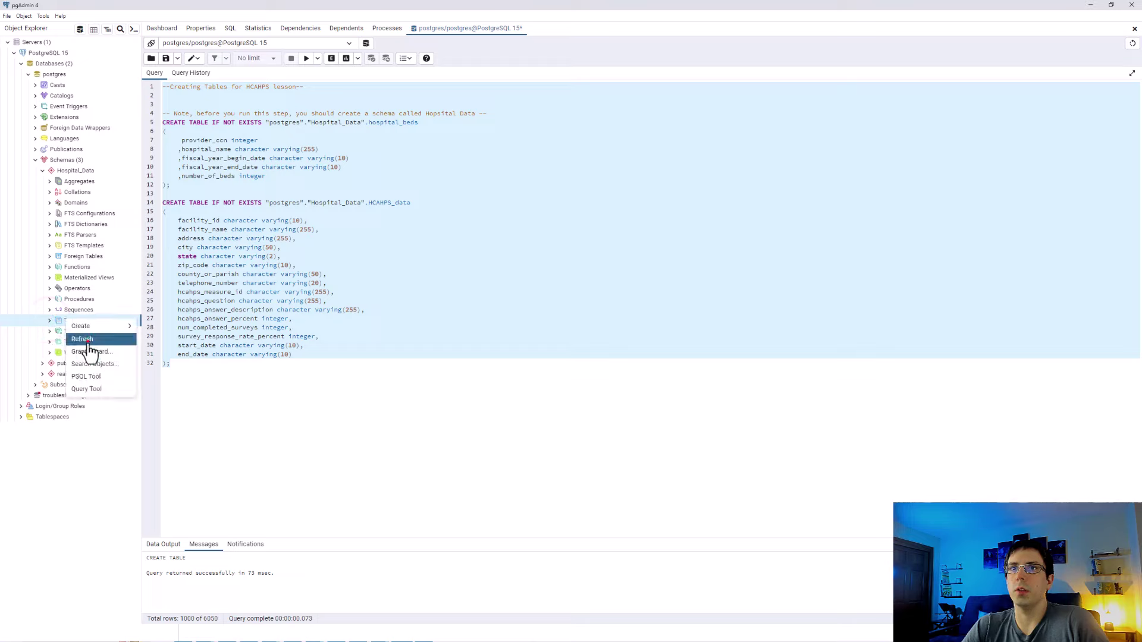
pyautogui.click(84, 339)
pyautogui.click(49, 323)
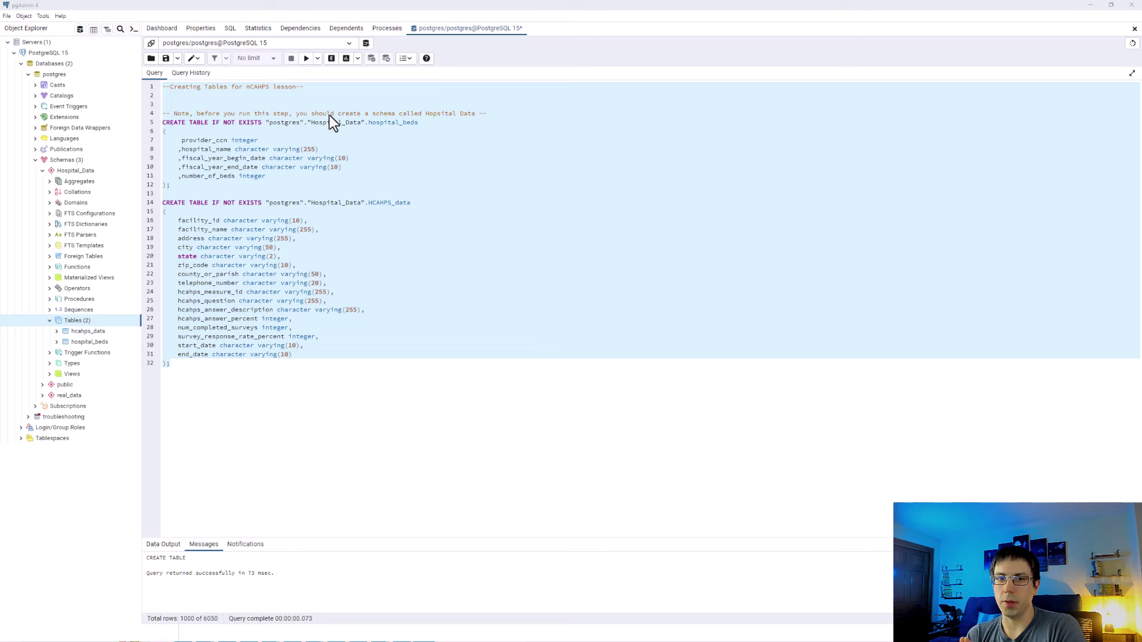
# Step: Switch to File Explorer and look at Hospital Beds.csv and v1 HCAHPS 2022.csv in the Lesson Files folder
pyautogui.hotkey('alt', 'Tab')
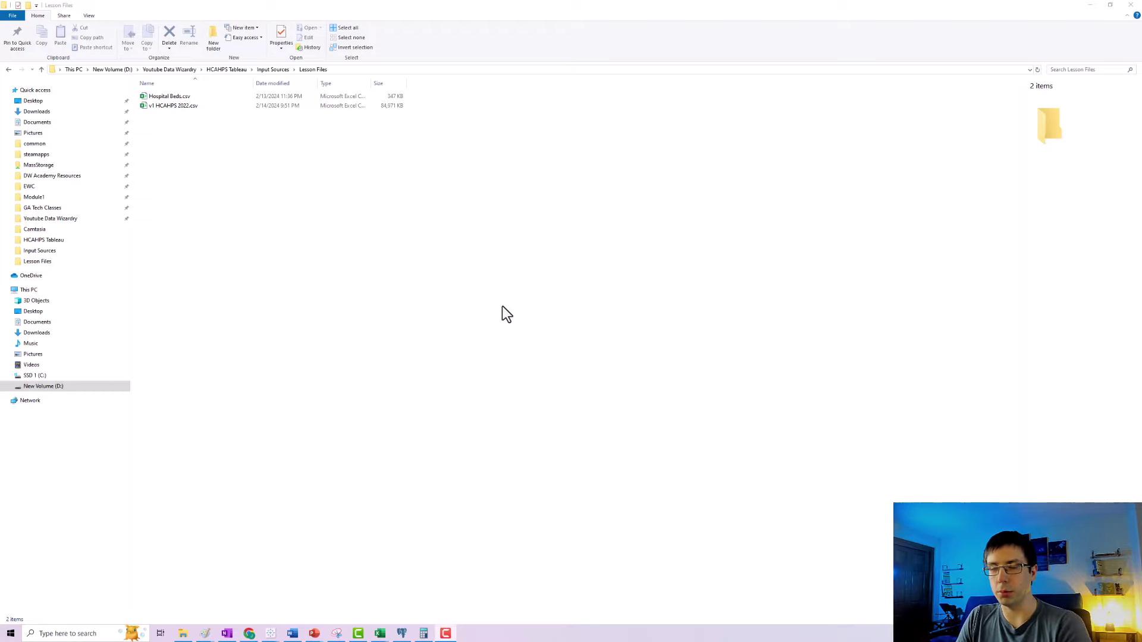
pyautogui.click(163, 97)
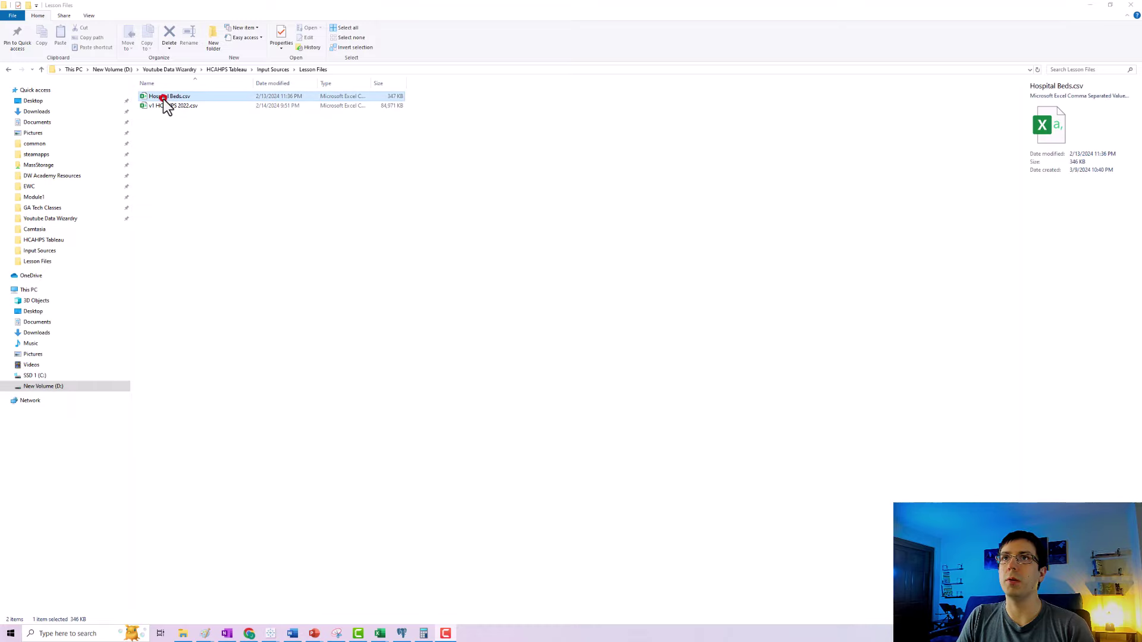
pyautogui.click(163, 105)
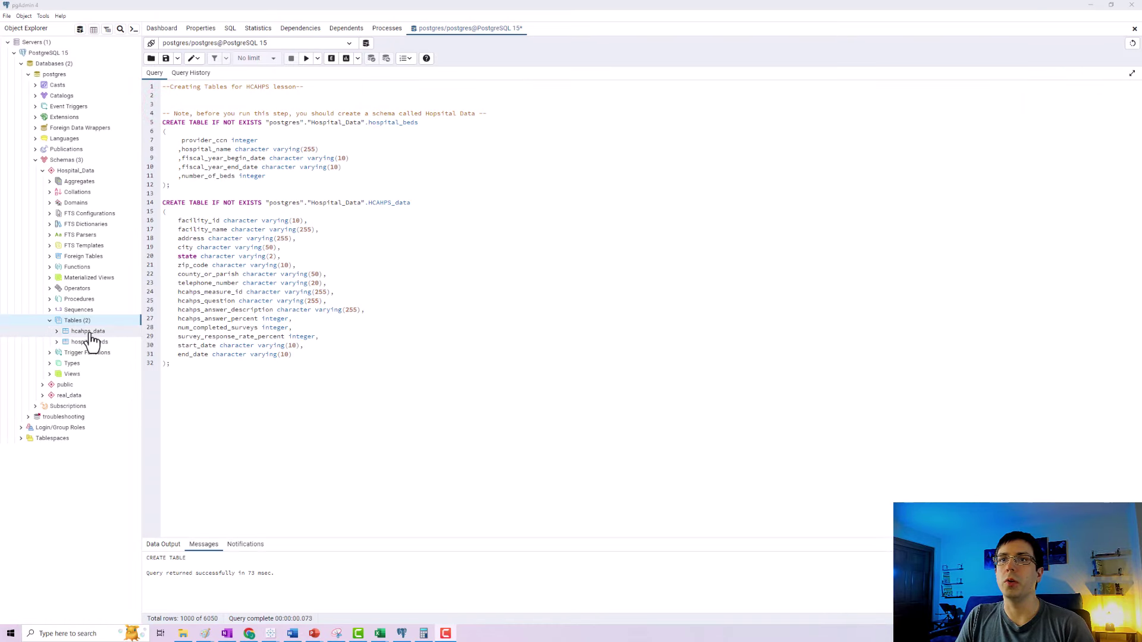
# Step: In pgAdmin, open Import/Export Data for the hcahps_data table and choose v1 HCAHPS 2022.csv from the Lesson Files folder as the import file
pyautogui.click(90, 332)
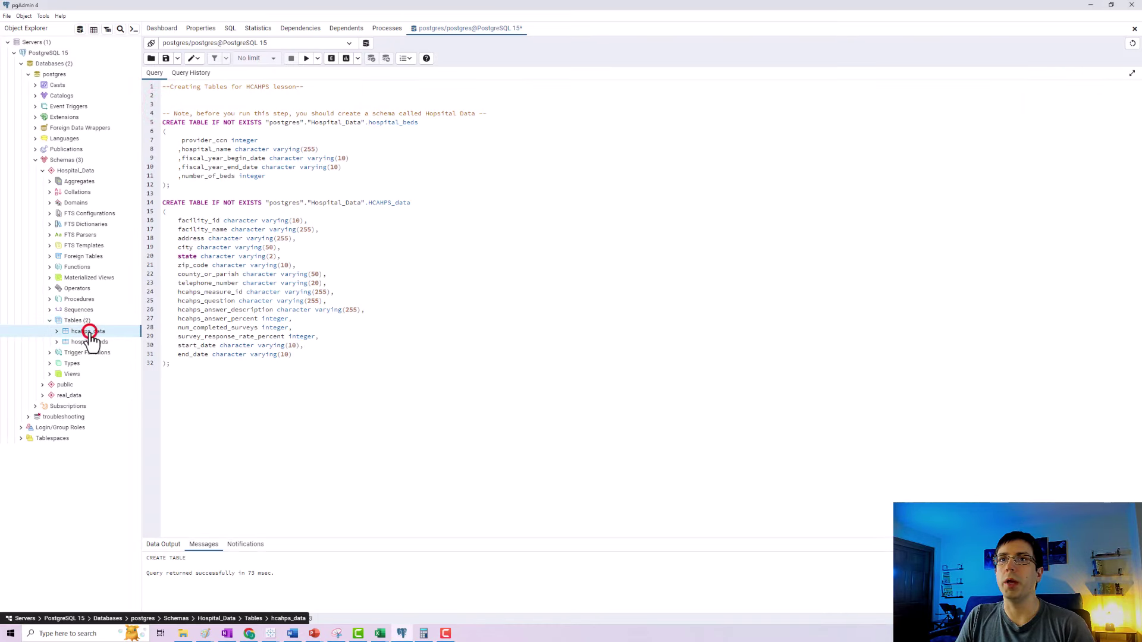
pyautogui.rightClick(94, 335)
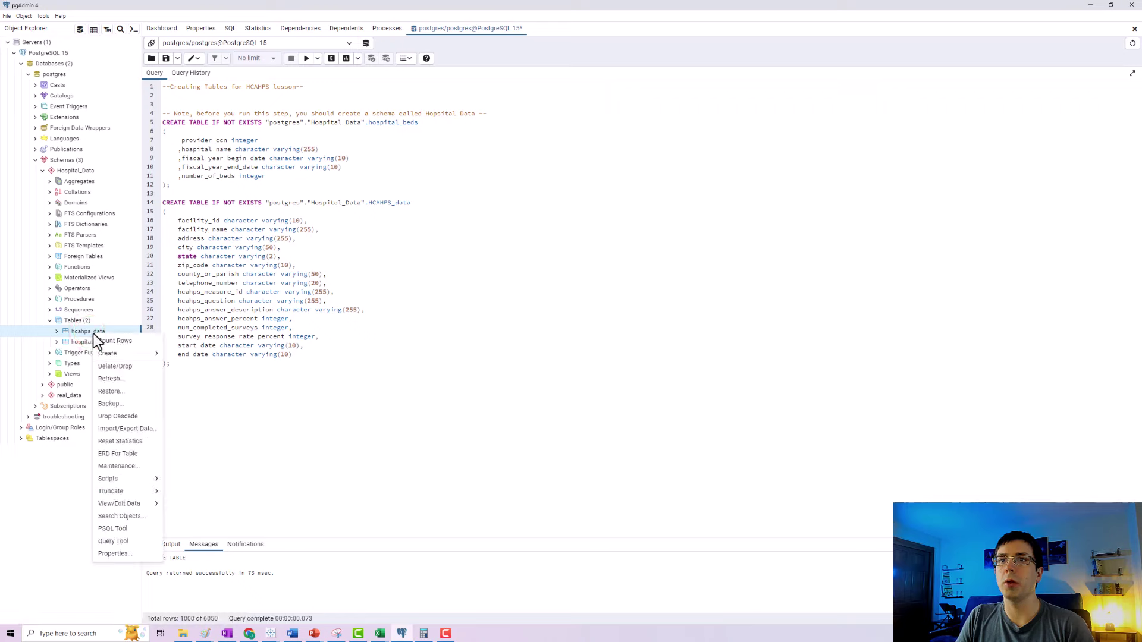
pyautogui.click(124, 430)
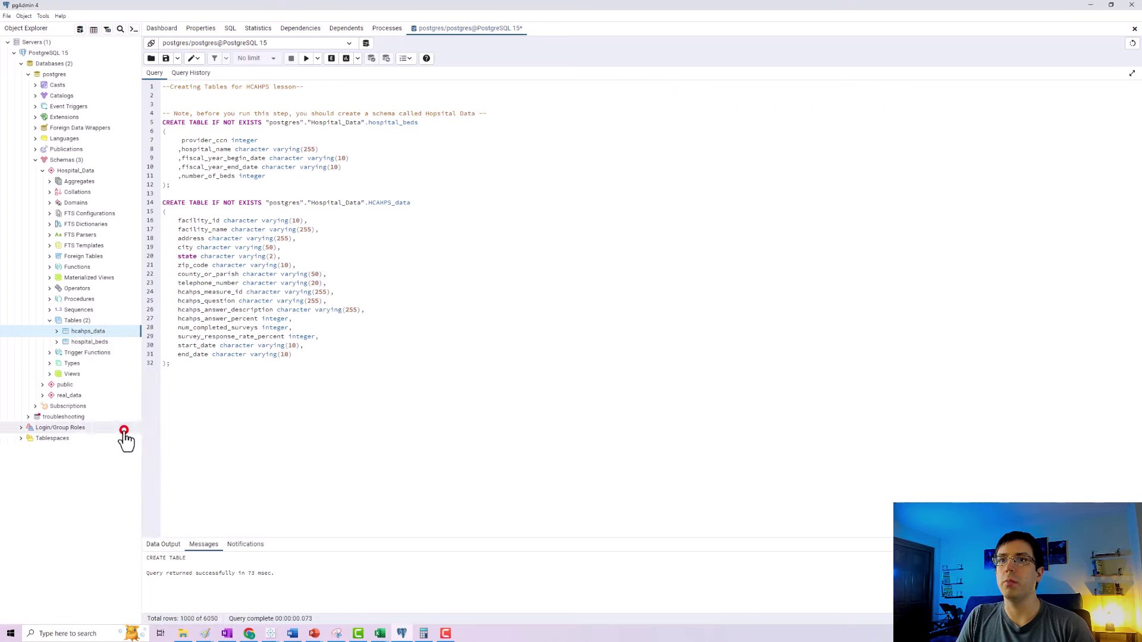
pyautogui.click(502, 116)
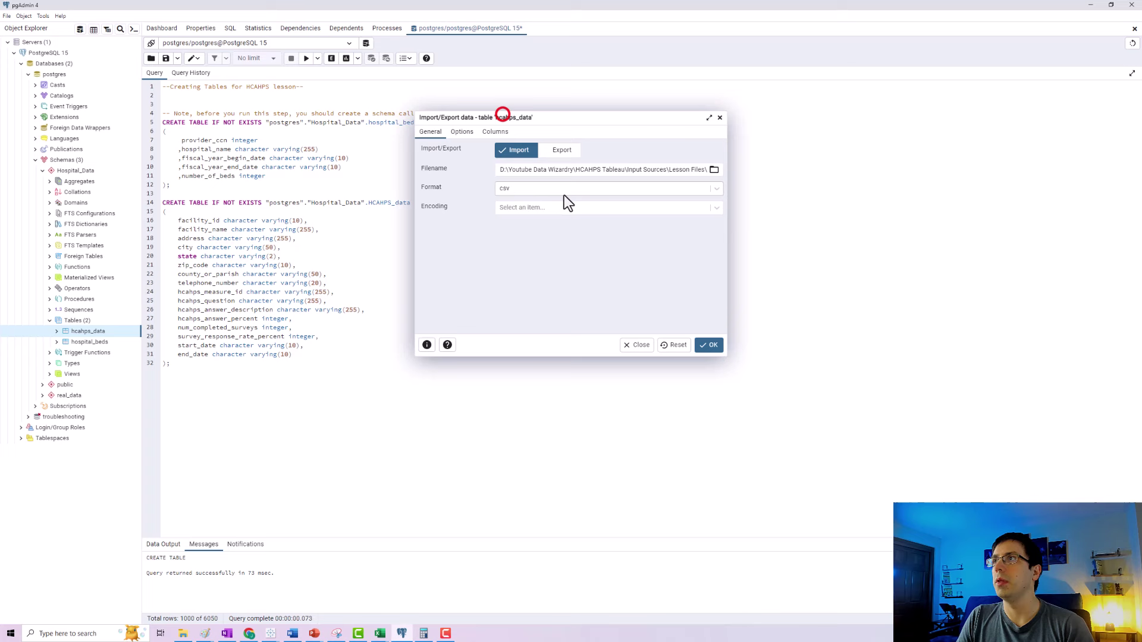
pyautogui.click(714, 170)
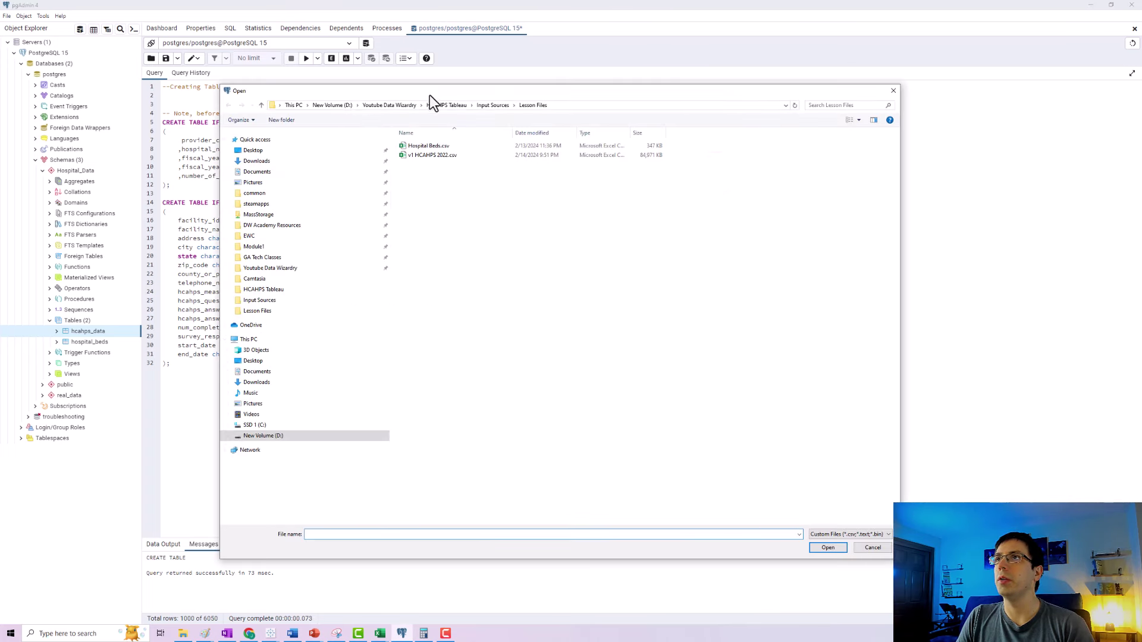
pyautogui.moveTo(430, 95); pyautogui.dragTo(585, 141)
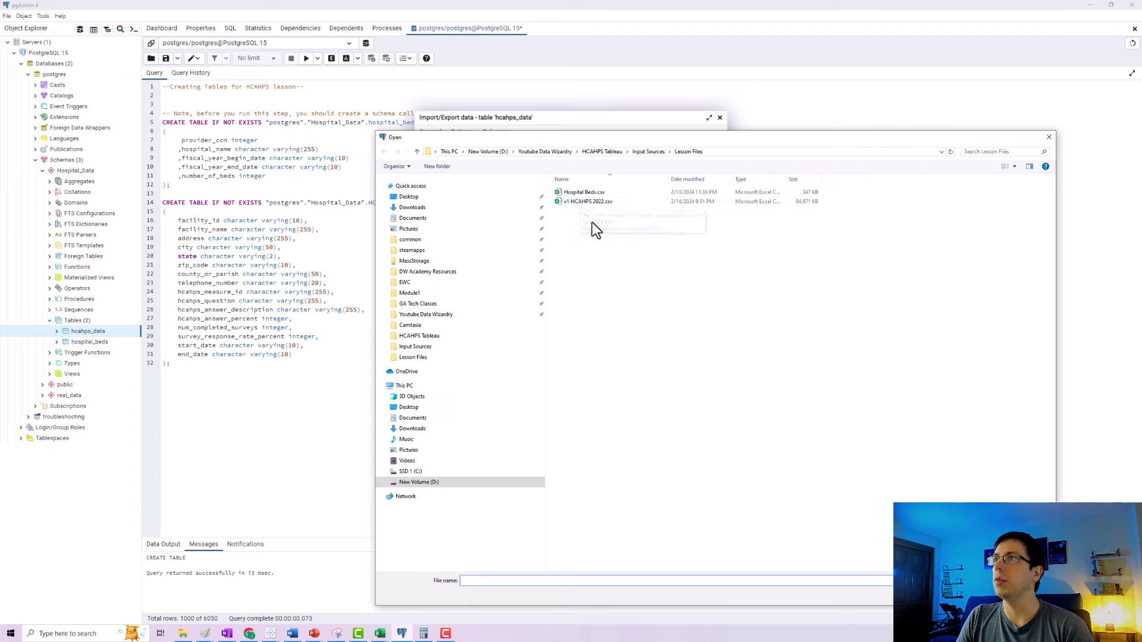
pyautogui.click(573, 201)
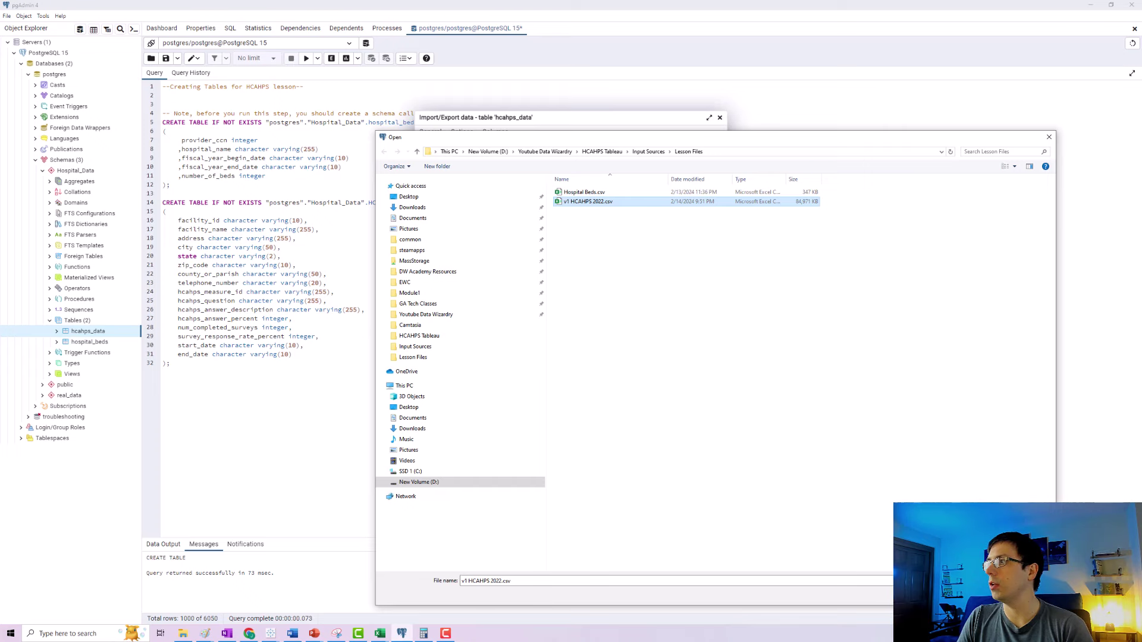
pyautogui.press('Return')
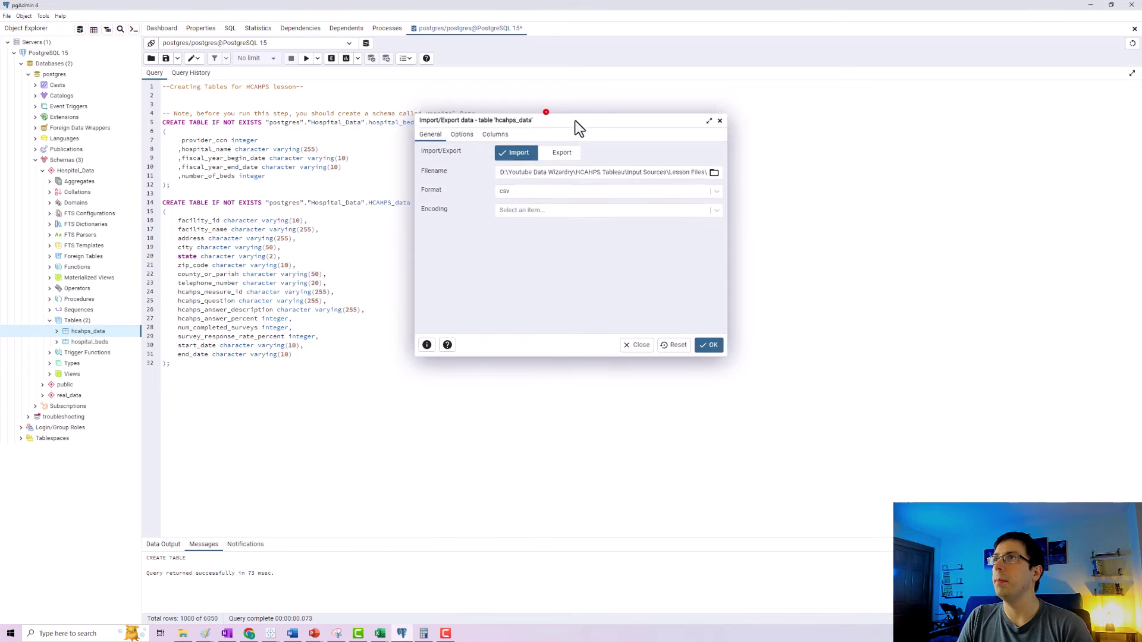
pyautogui.moveTo(580, 124); pyautogui.dragTo(654, 155)
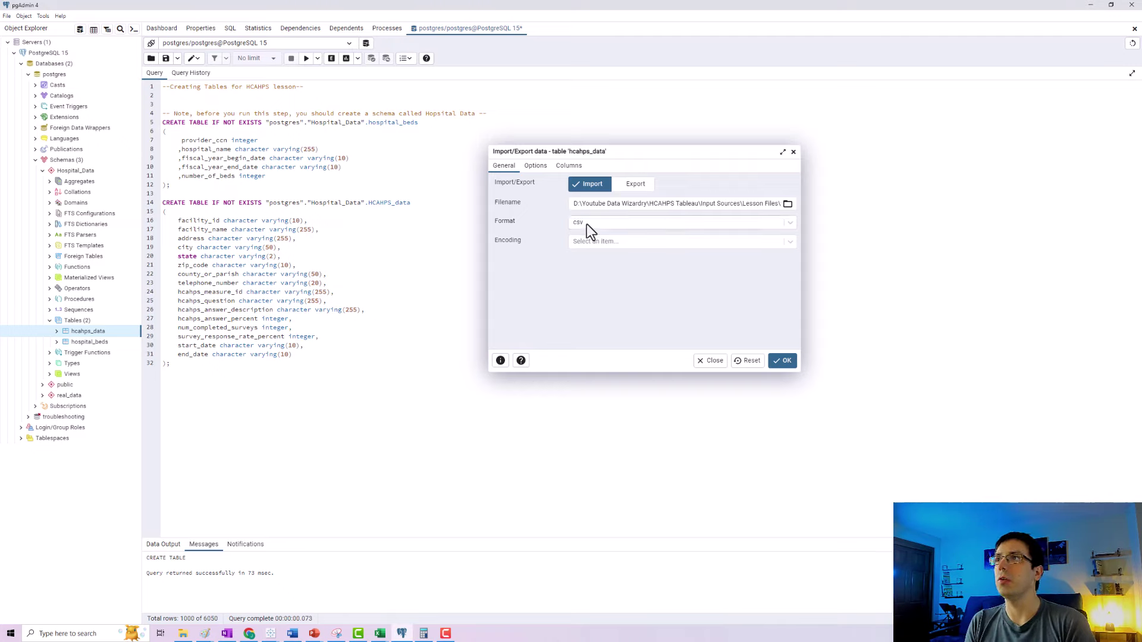
# Step: In the import options for hcahps_data, keep Header switched on and OID switched off
pyautogui.click(535, 167)
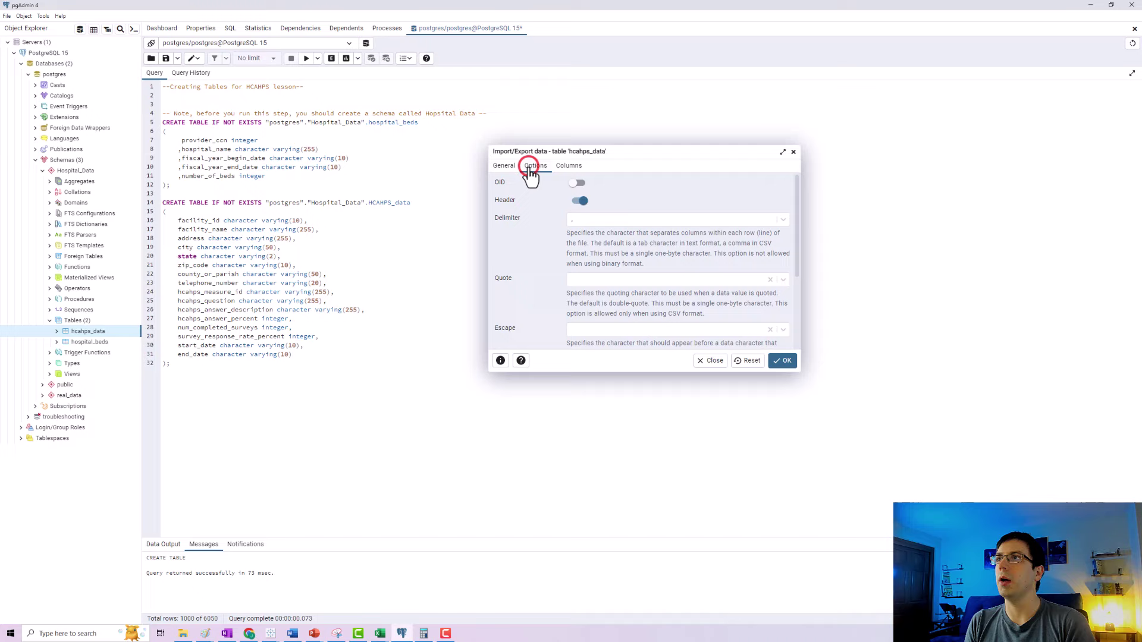
pyautogui.click(579, 203)
pyautogui.click(575, 203)
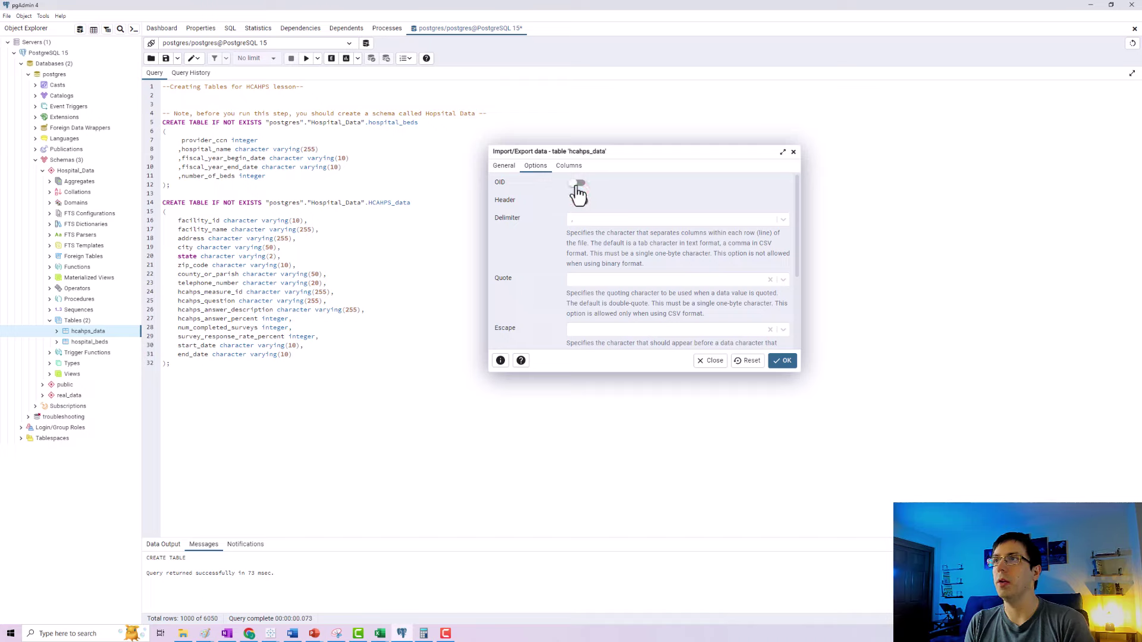
pyautogui.click(579, 184)
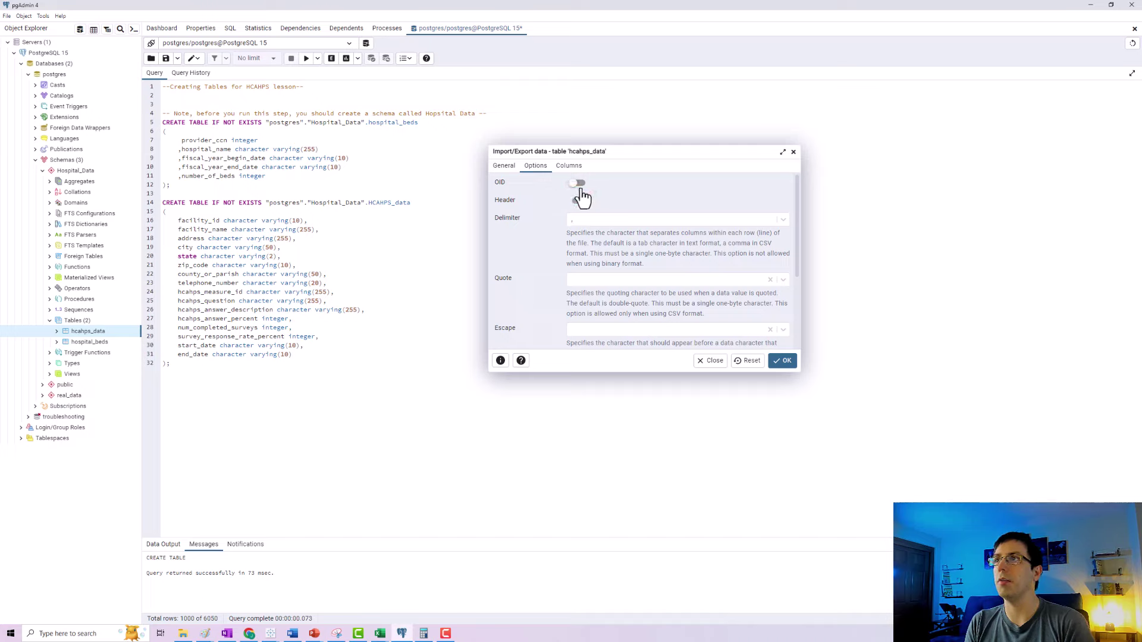
pyautogui.click(579, 183)
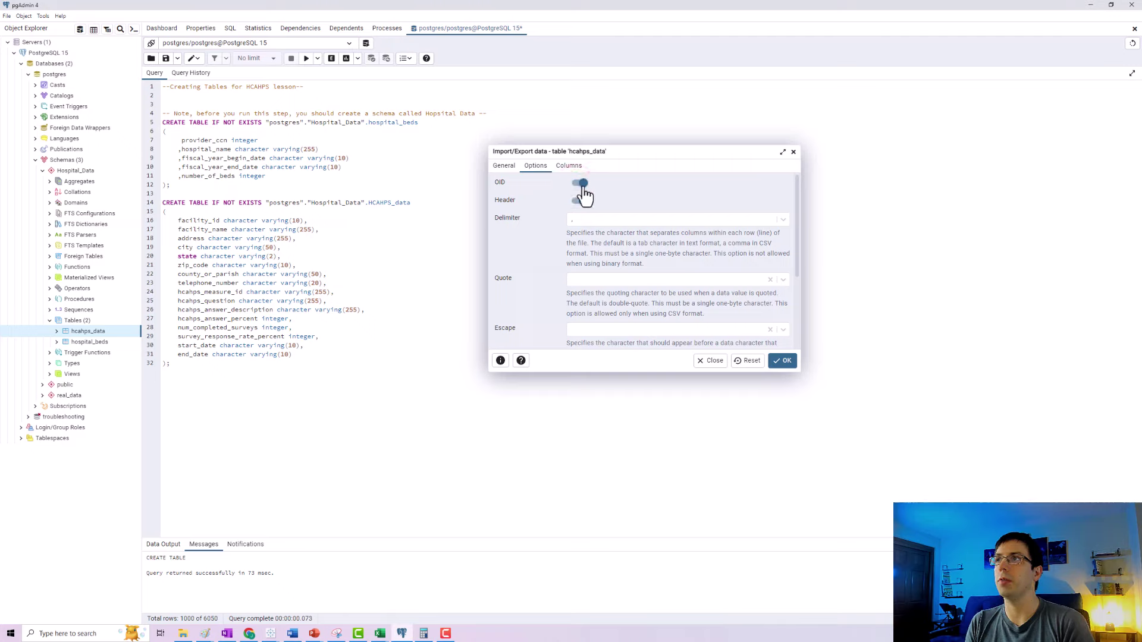
pyautogui.click(581, 183)
# Step: Choose the comma as the delimiter, leave the quote, escape and NULL settings empty, and start the hcahps_data import
pyautogui.scroll(-1, 625, 214)
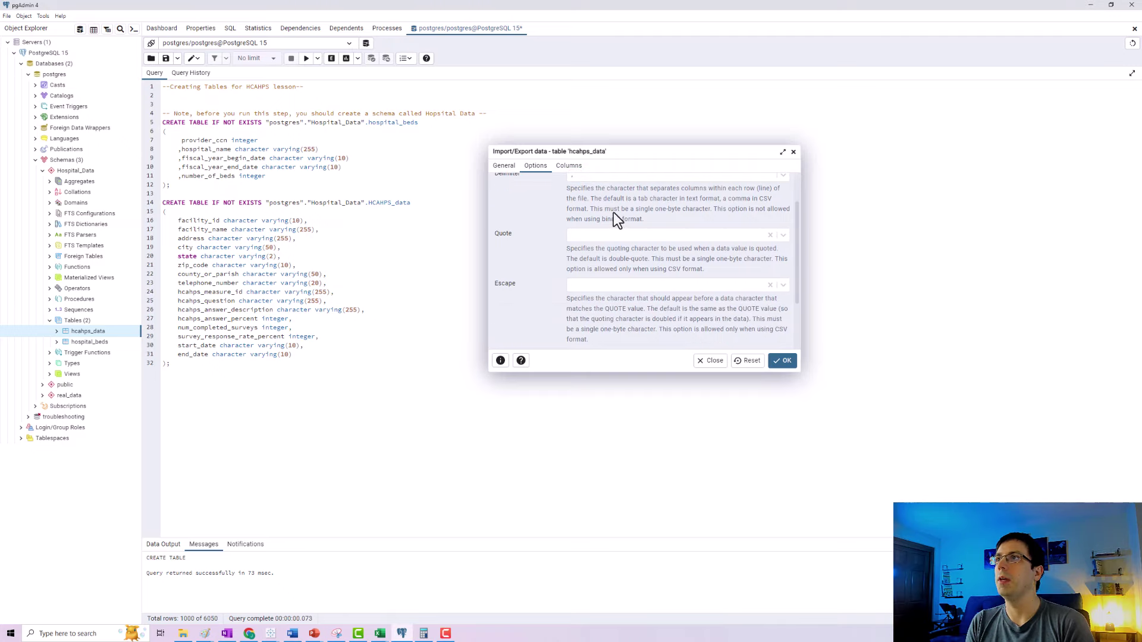
pyautogui.scroll(1, 613, 213)
pyautogui.click(578, 220)
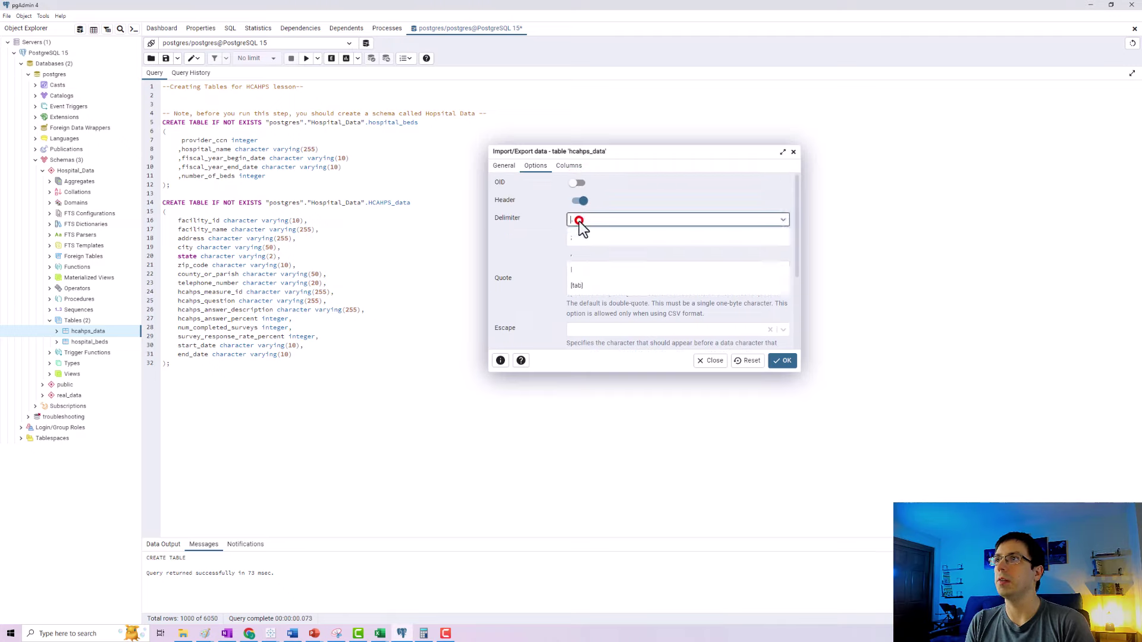
pyautogui.click(576, 255)
pyautogui.scroll(-1, 711, 238)
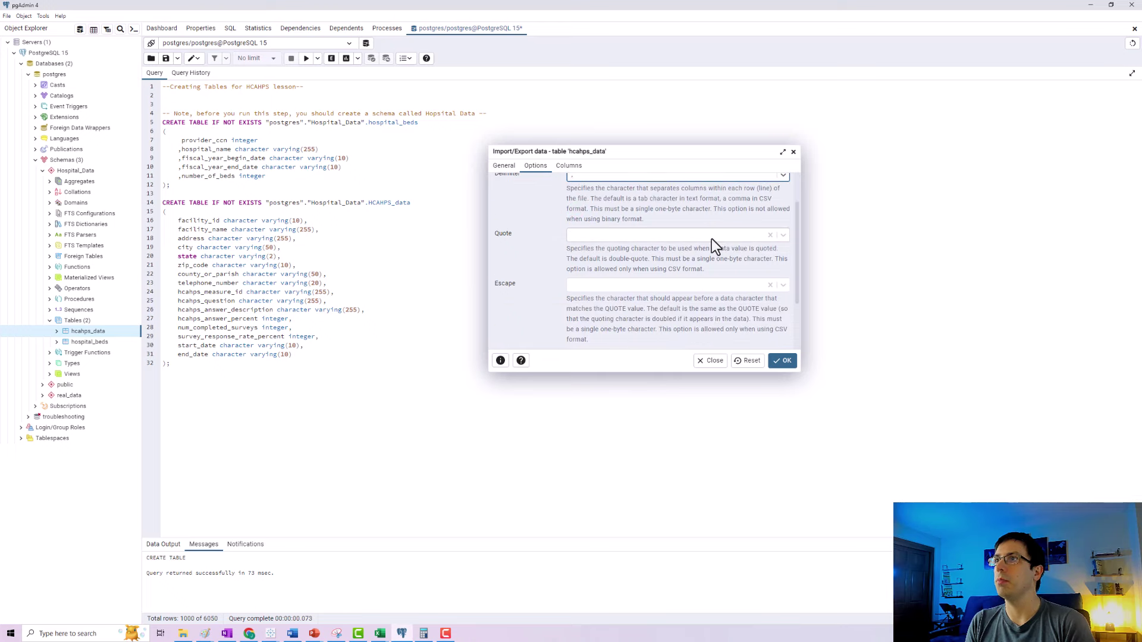
pyautogui.scroll(-1, 640, 216)
pyautogui.scroll(-1, 627, 241)
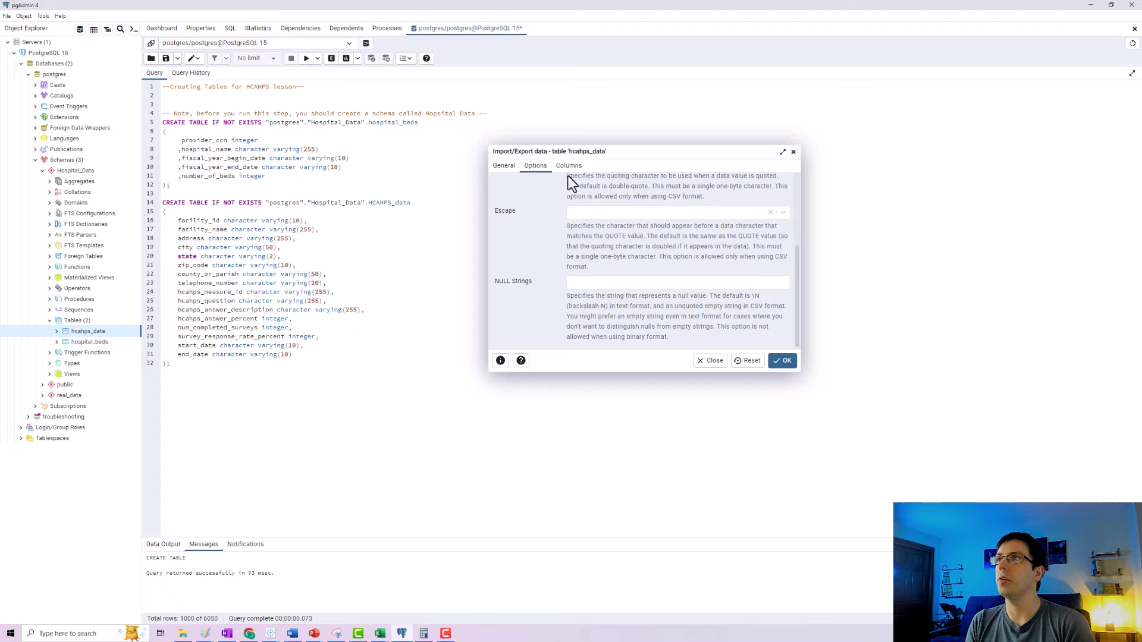
pyautogui.click(538, 166)
pyautogui.click(504, 164)
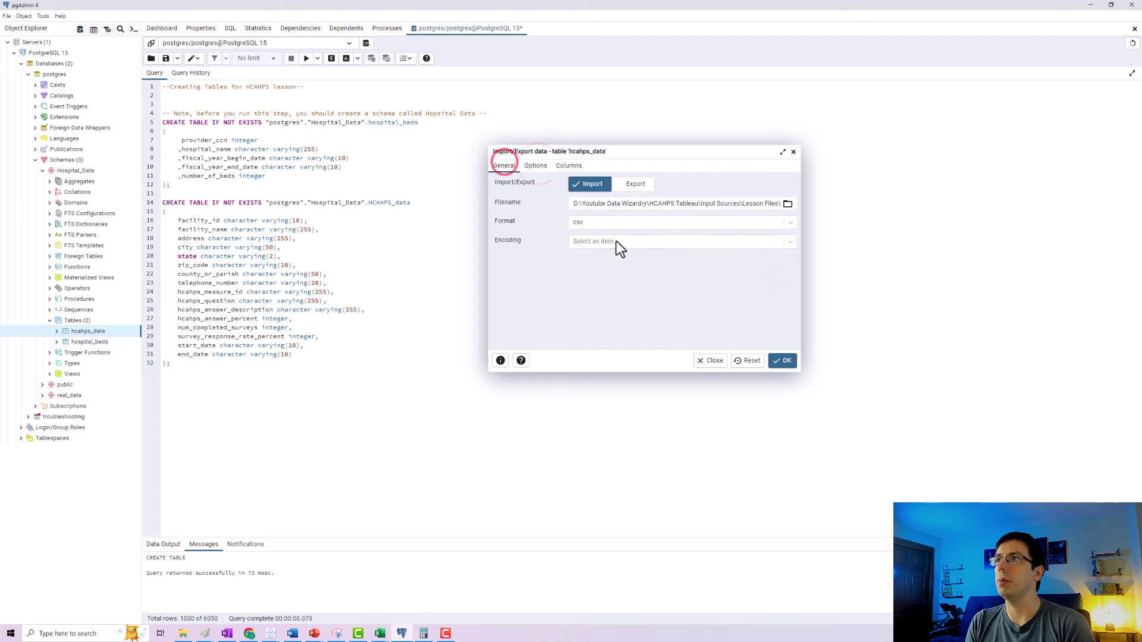
pyautogui.click(778, 361)
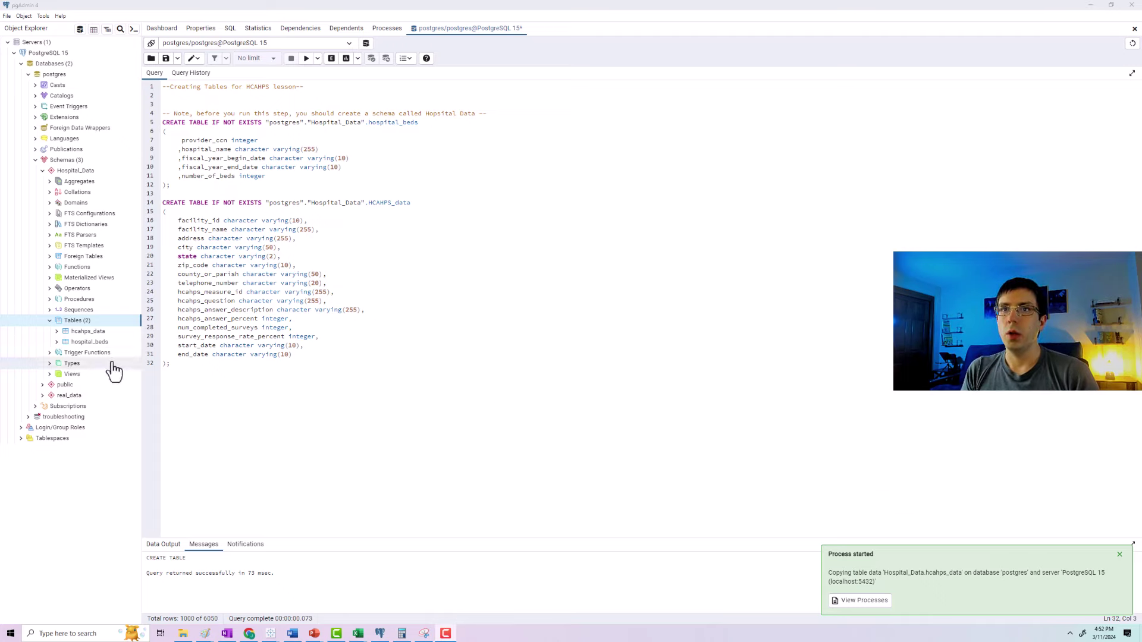
pyautogui.rightClick(94, 335)
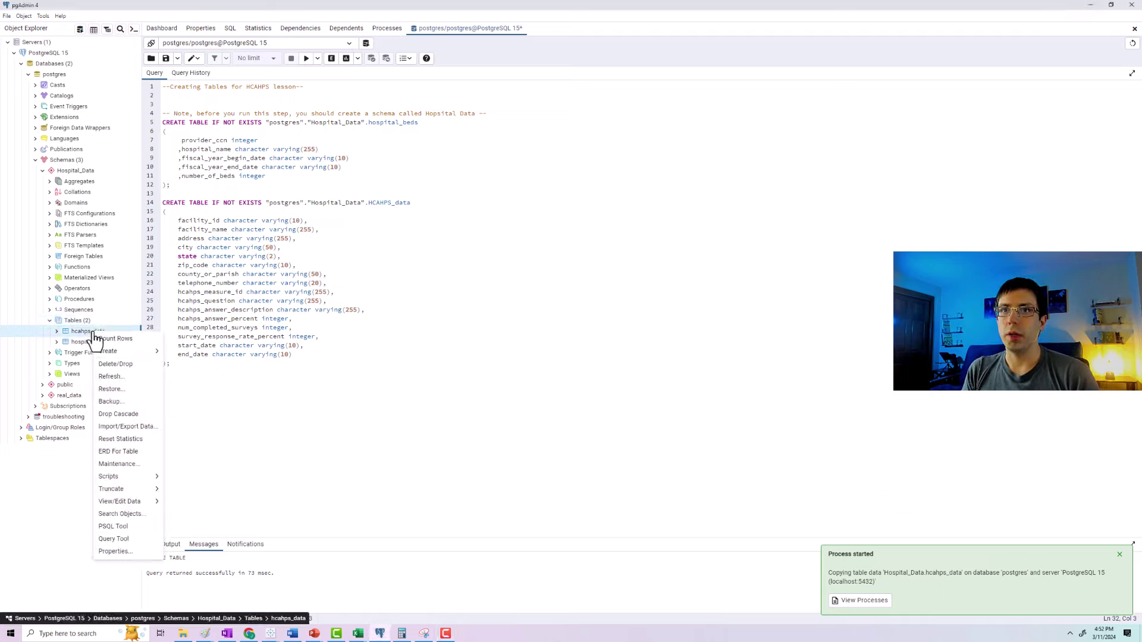
pyautogui.rightClick(78, 341)
pyautogui.click(234, 399)
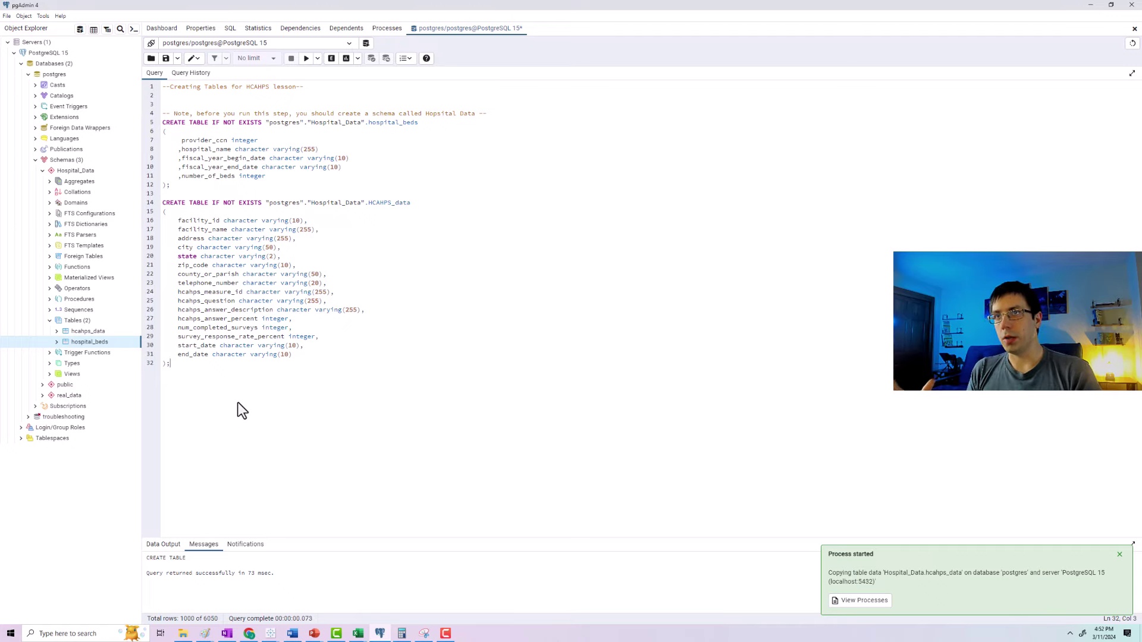
pyautogui.moveTo(237, 405); pyautogui.dragTo(153, 88)
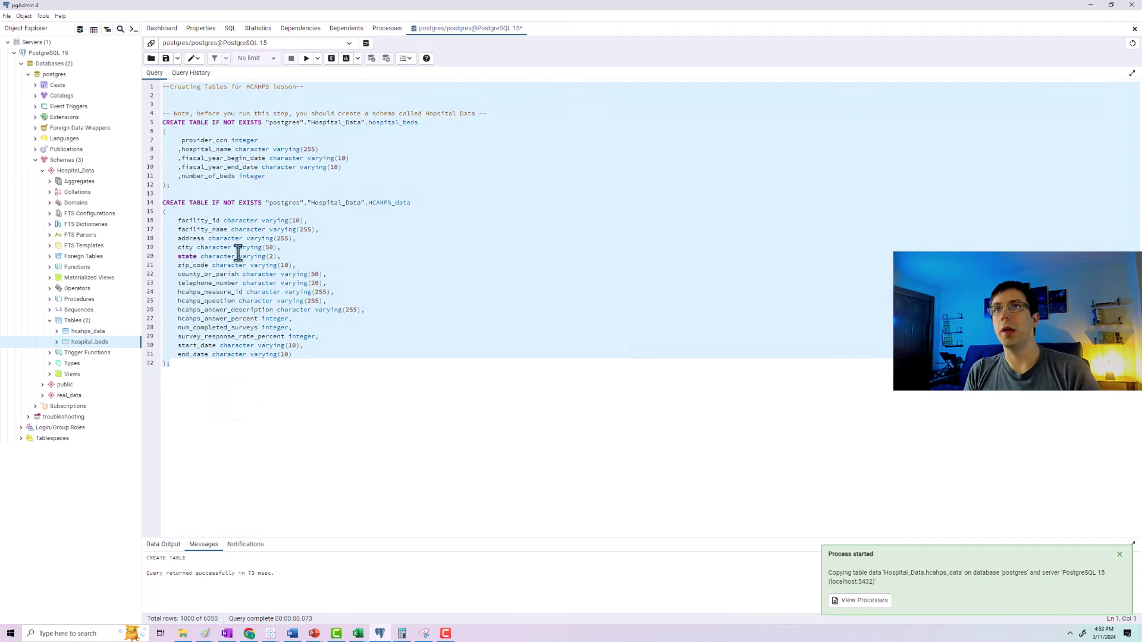
pyautogui.rightClick(69, 322)
pyautogui.click(85, 341)
pyautogui.click(197, 387)
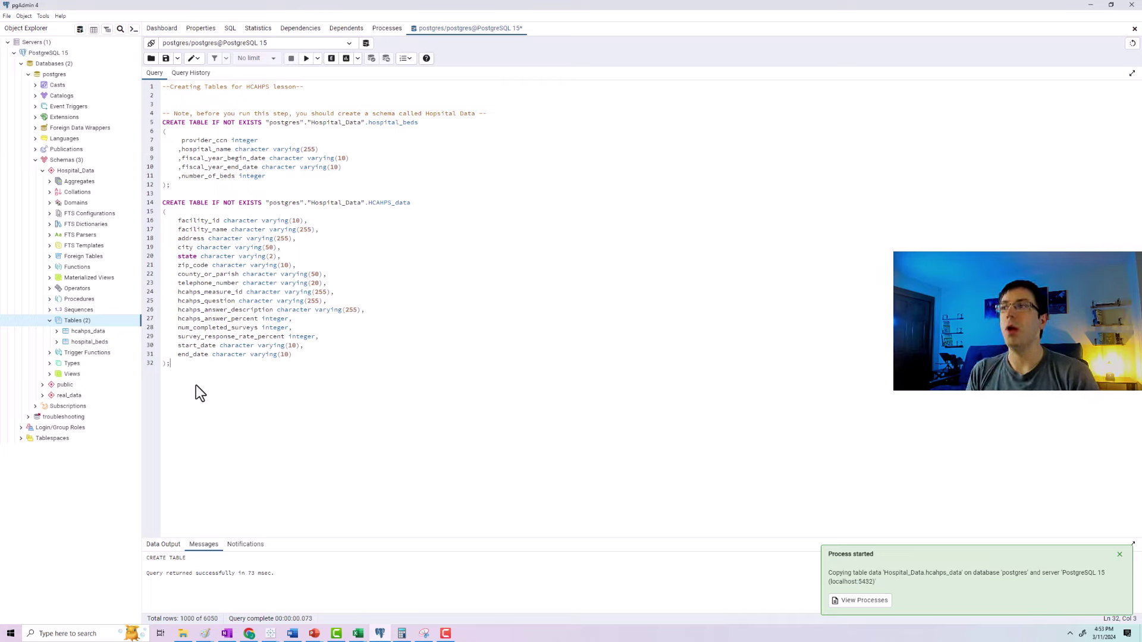
pyautogui.click(498, 294)
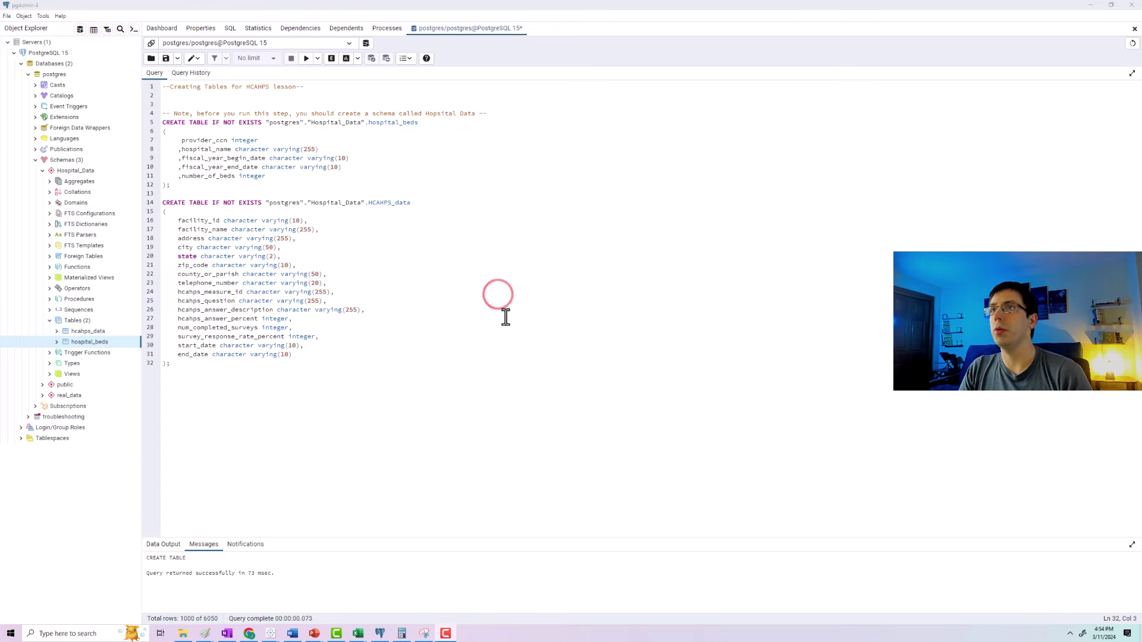
# Step: Open the list of background processes and check the status of the import jobs
pyautogui.click(382, 29)
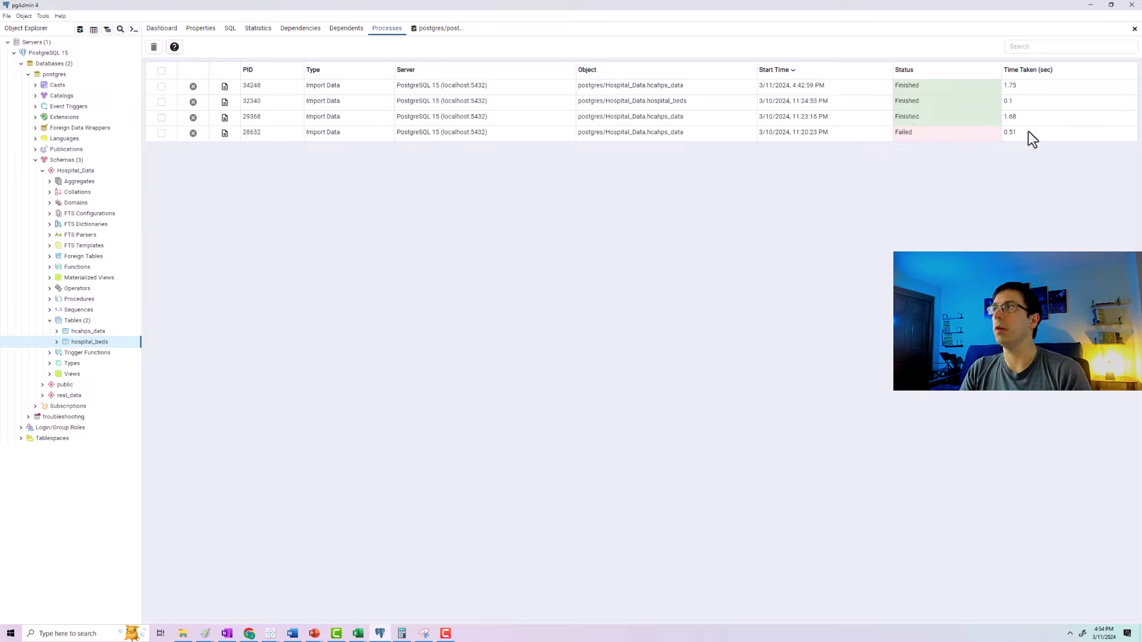
pyautogui.moveTo(1028, 132); pyautogui.dragTo(234, 142)
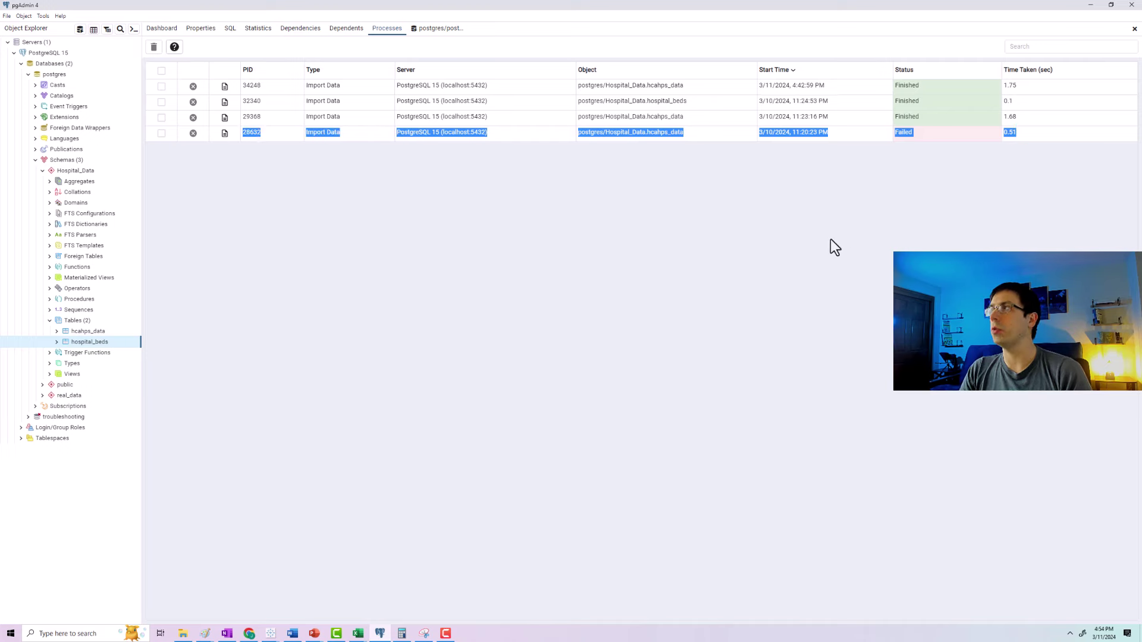
pyautogui.click(907, 201)
pyautogui.click(916, 134)
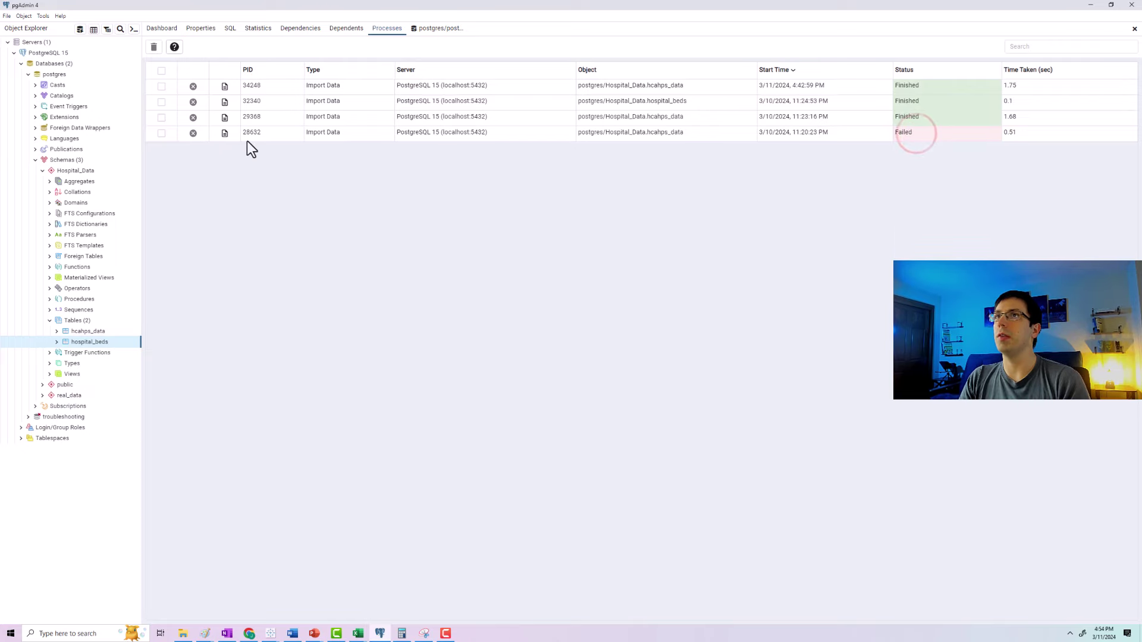
# Step: Open the details of the failed hcahps_data import, examine its command and error text, and close them
pyautogui.click(225, 135)
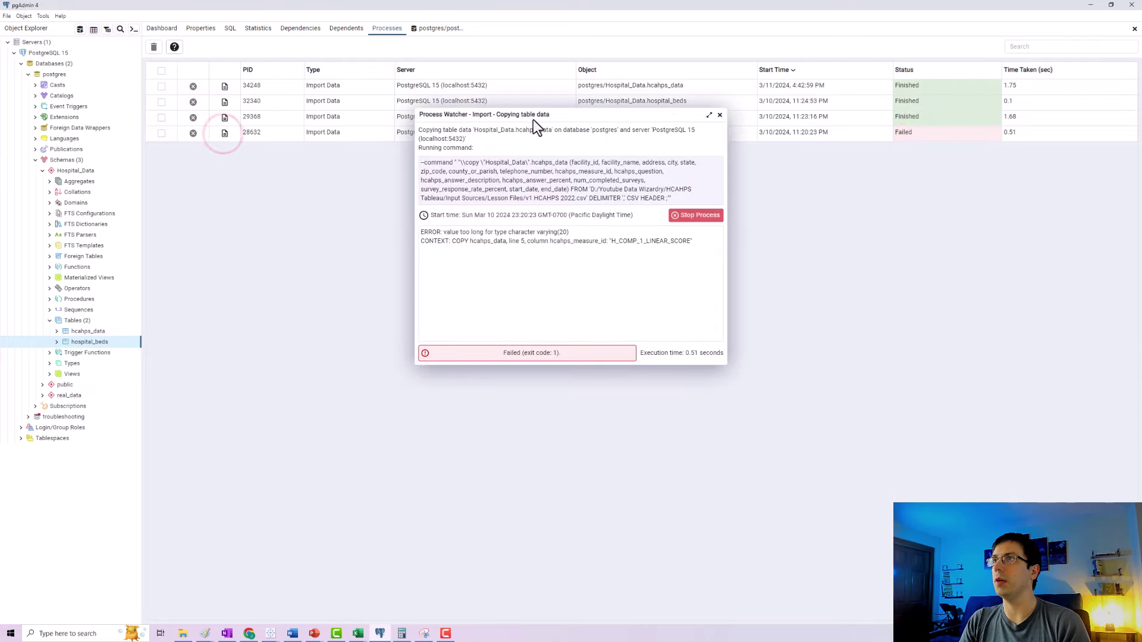
pyautogui.moveTo(557, 113); pyautogui.dragTo(770, 191)
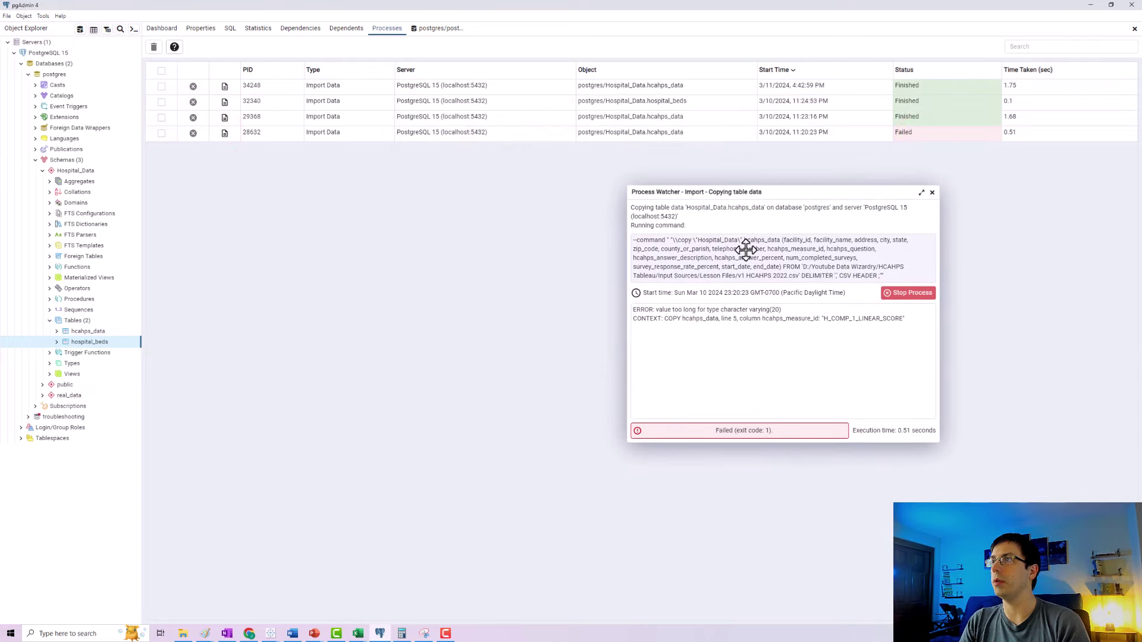
pyautogui.moveTo(891, 277); pyautogui.dragTo(767, 316)
pyautogui.click(843, 344)
pyautogui.moveTo(905, 321); pyautogui.dragTo(635, 310)
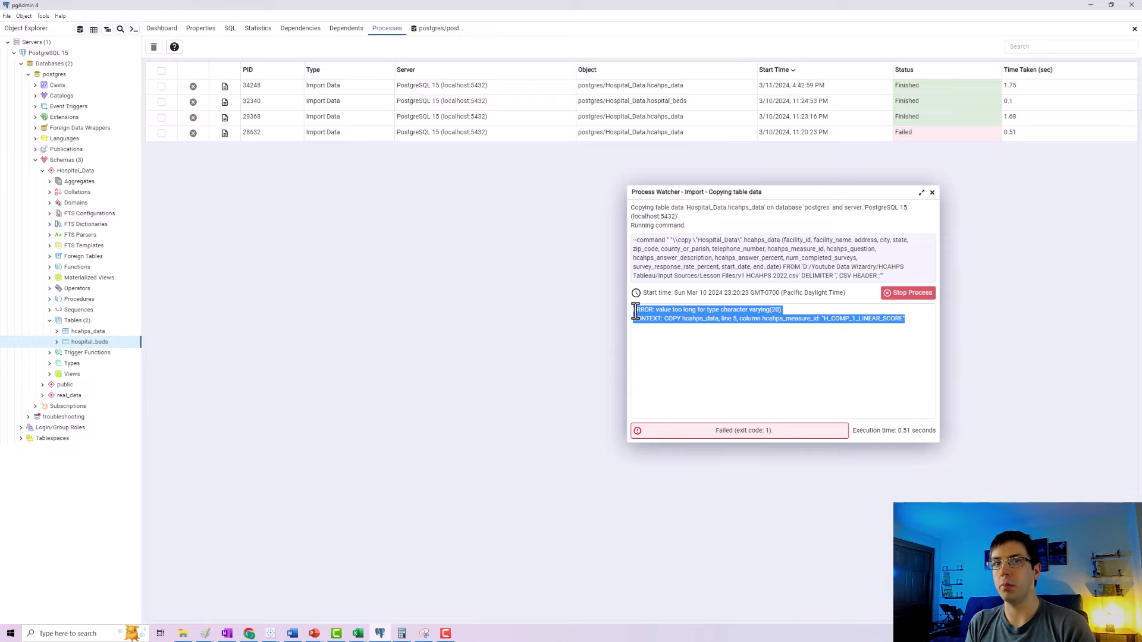
pyautogui.click(932, 192)
# Step: Open Import/Export Data for the hospital_beds table and choose Hospital Beds.csv from the Lesson Files folder as the import file
pyautogui.rightClick(86, 344)
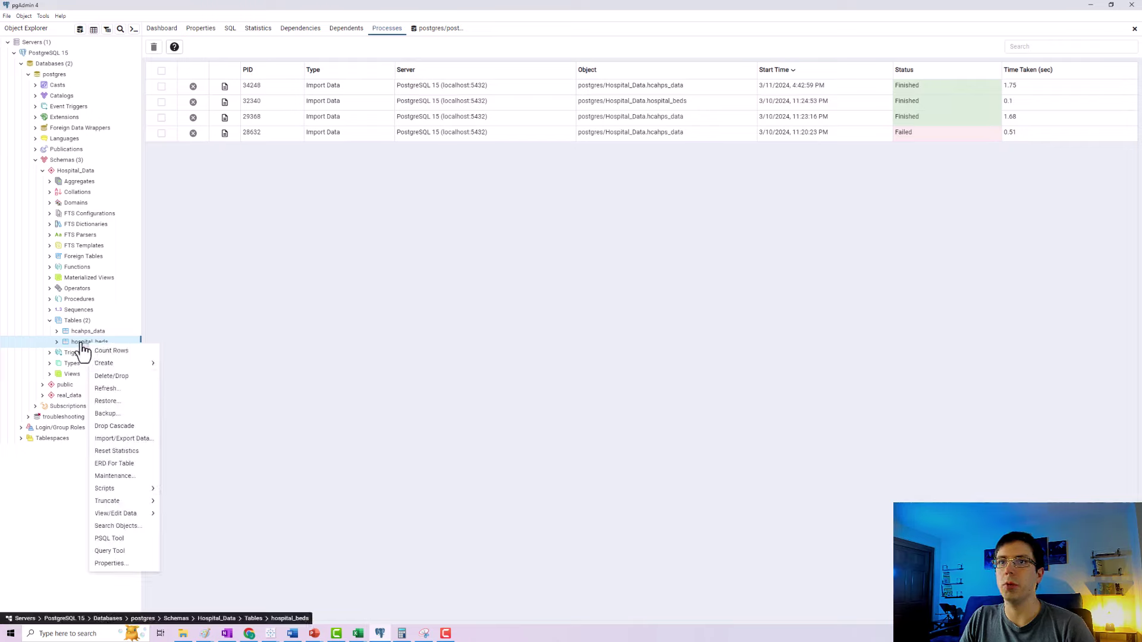
pyautogui.rightClick(82, 343)
pyautogui.click(120, 429)
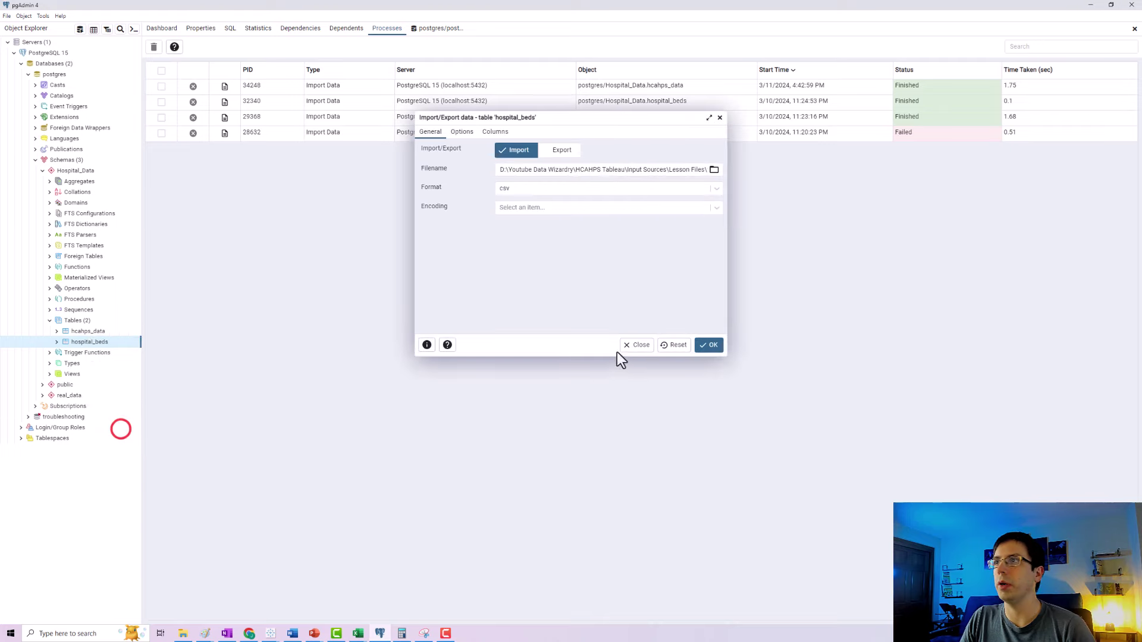
pyautogui.click(488, 118)
pyautogui.click(717, 170)
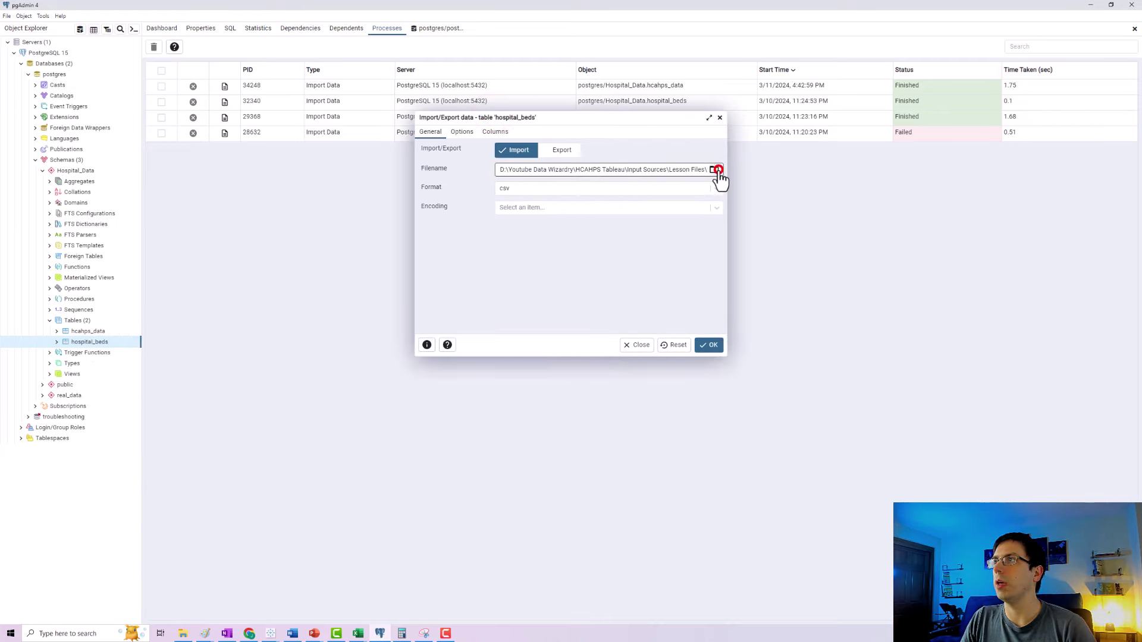
pyautogui.click(583, 191)
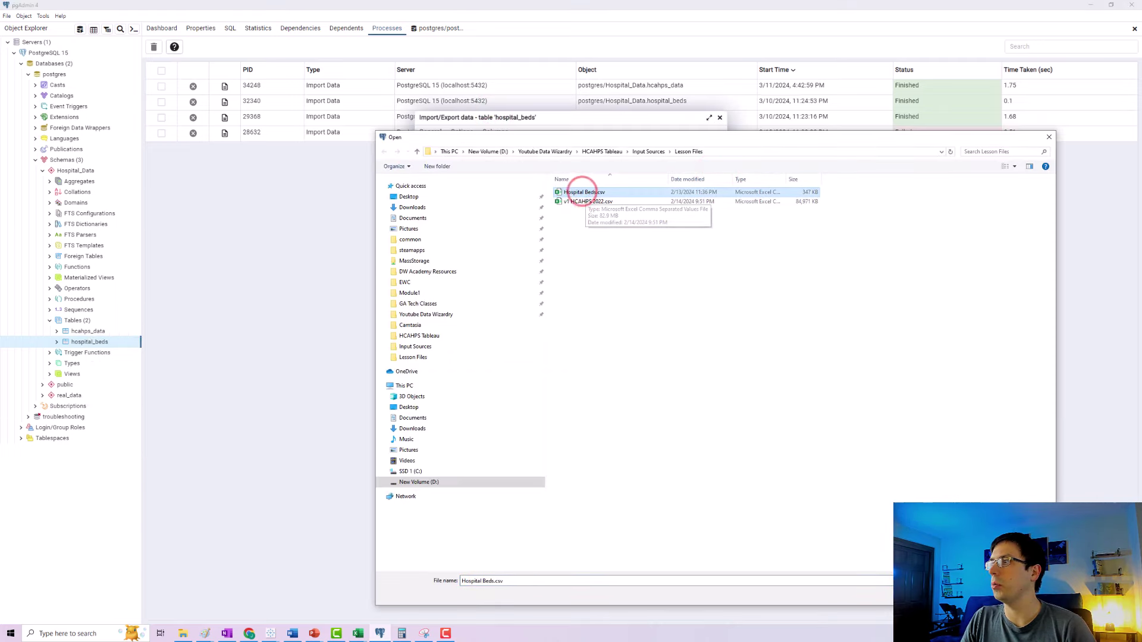
pyautogui.press('Return')
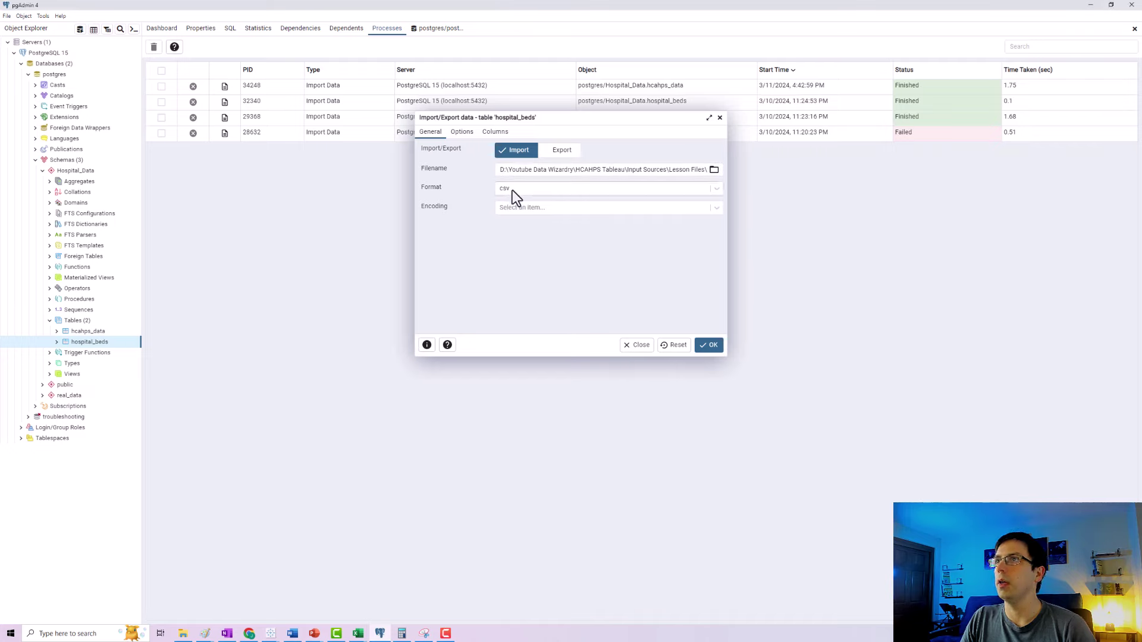
# Step: Check the header, delimiter, quote, escape and NULL options for hospital_beds, and start the import
pyautogui.click(461, 132)
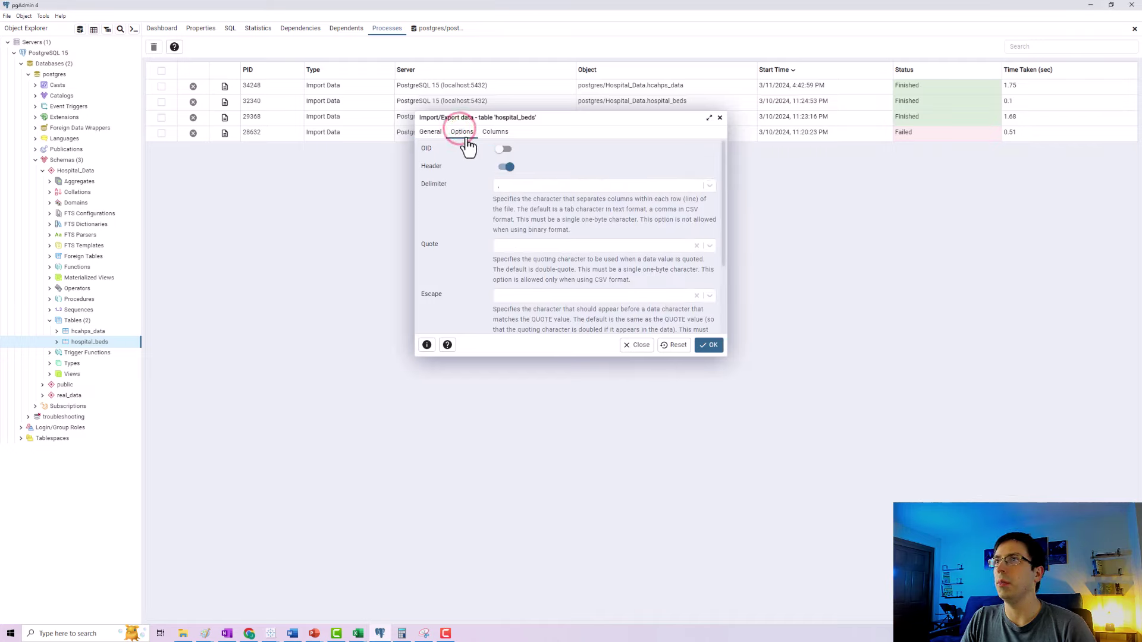
pyautogui.click(506, 166)
pyautogui.scroll(-1, 512, 214)
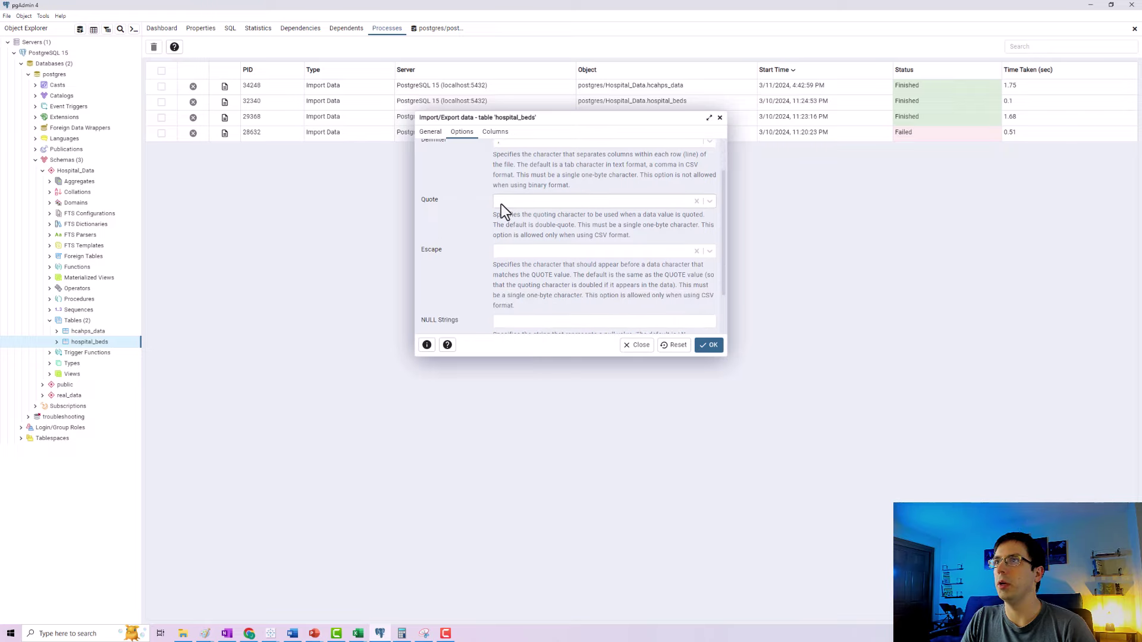
pyautogui.scroll(-1, 505, 238)
pyautogui.scroll(-1, 494, 244)
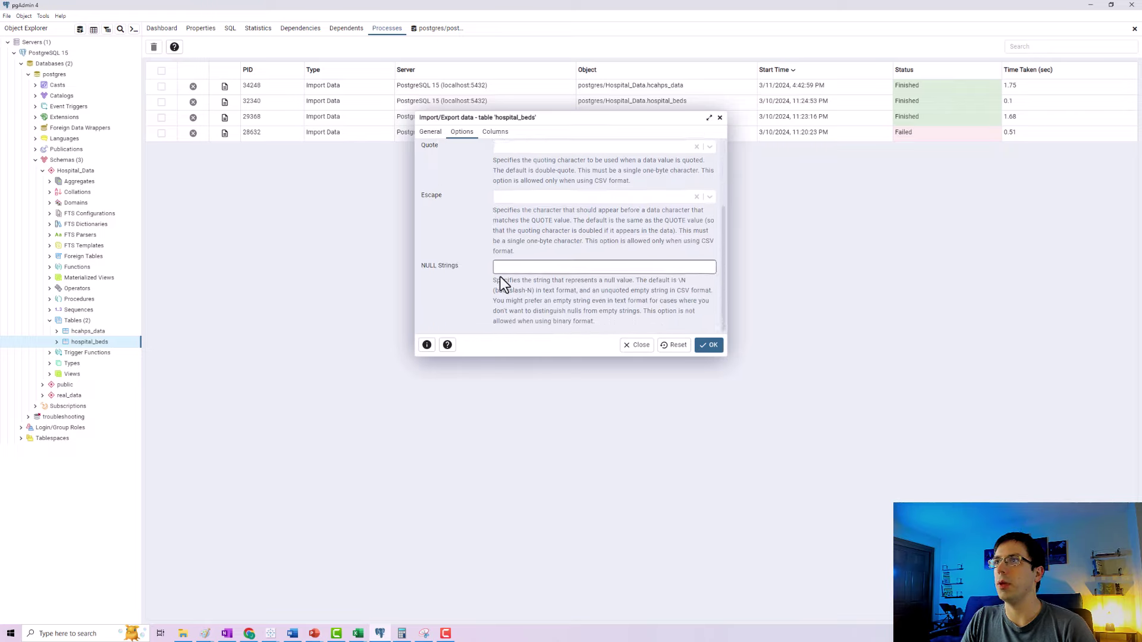
pyautogui.click(703, 346)
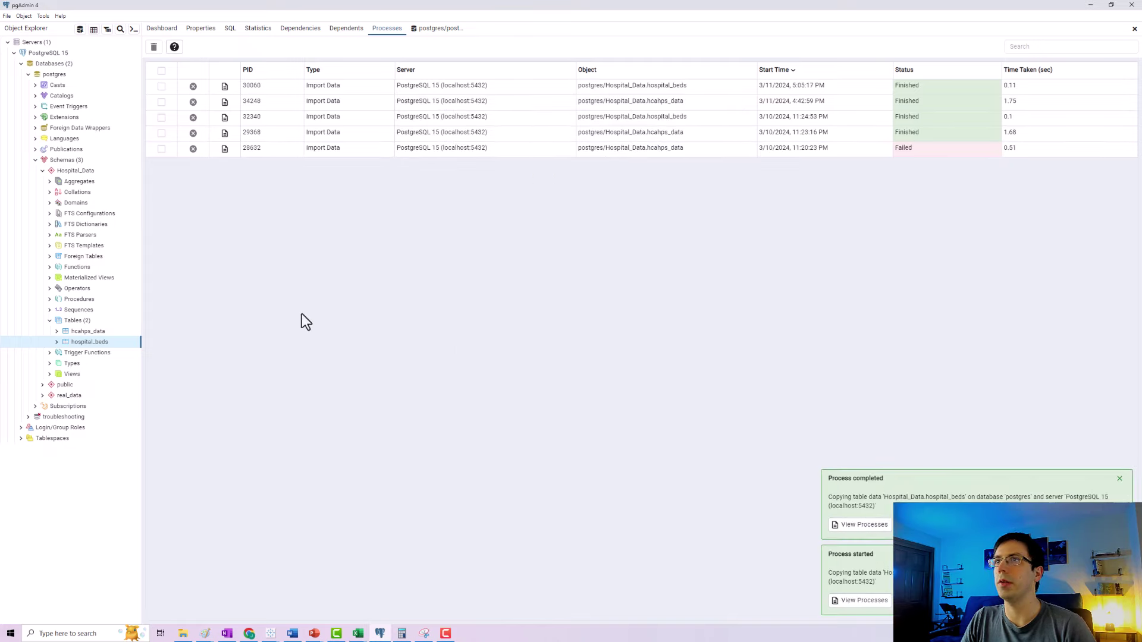
pyautogui.click(349, 190)
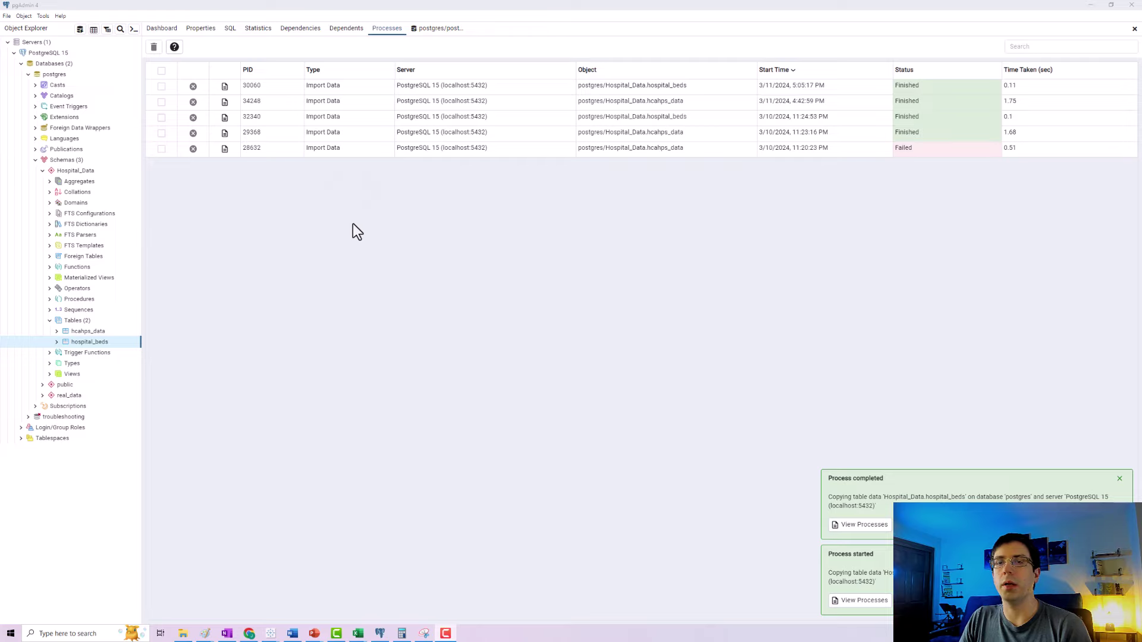
# Step: Open a query editor on the postgres database and write select * from "postgres"."Hospital_Data".hcahps_data
pyautogui.rightClick(88, 342)
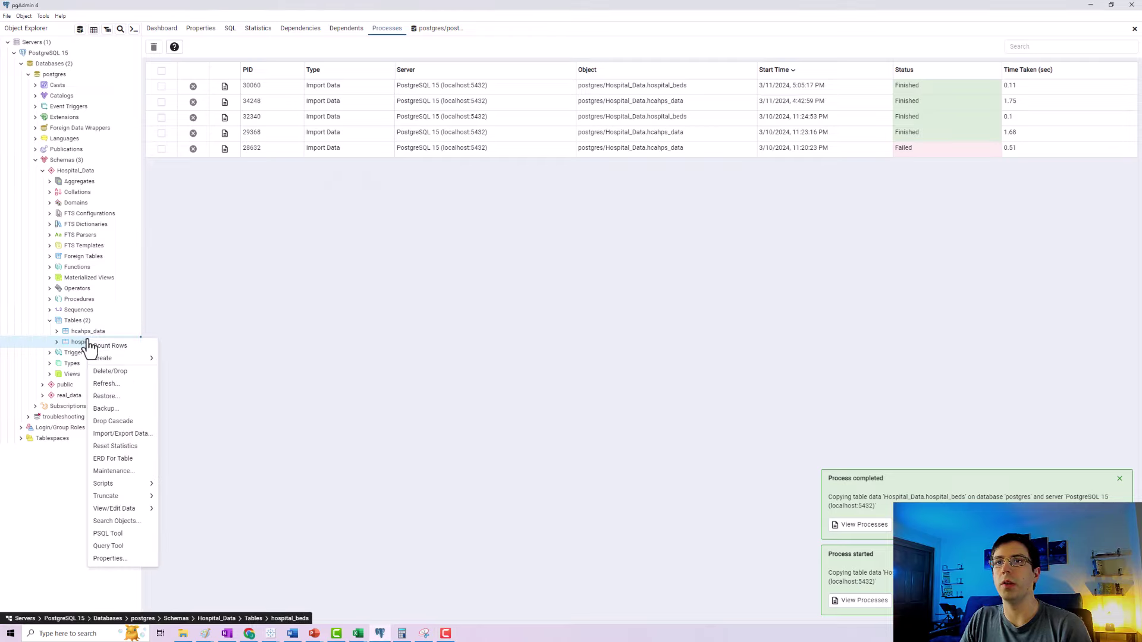
pyautogui.click(106, 546)
pyautogui.click(189, 98)
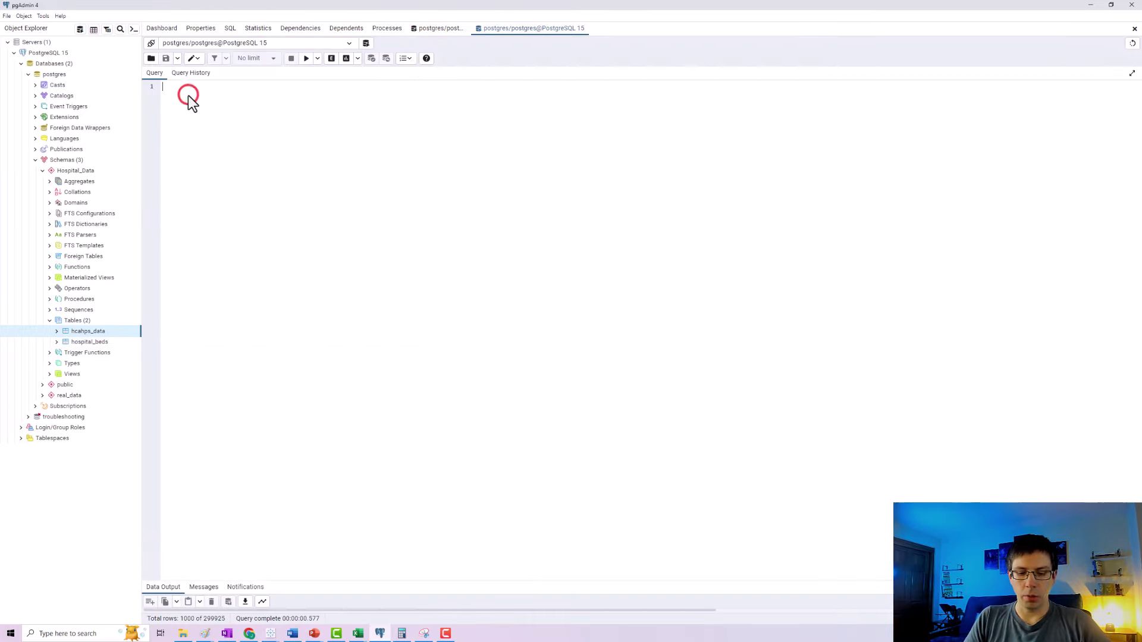
pyautogui.write('select * fr')
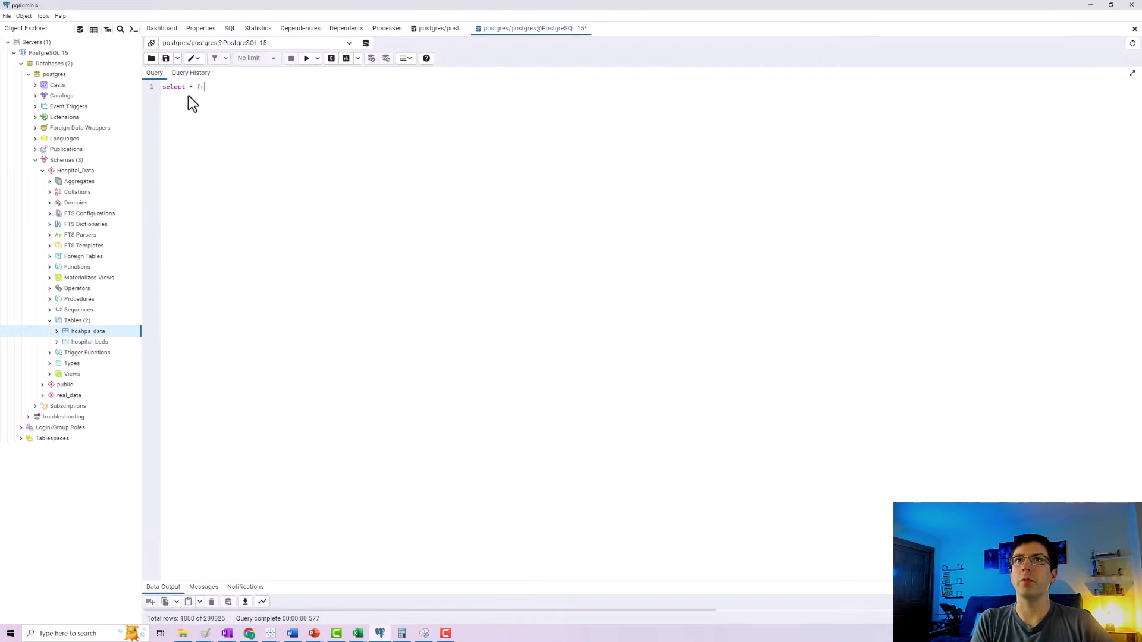
pyautogui.write('om "')
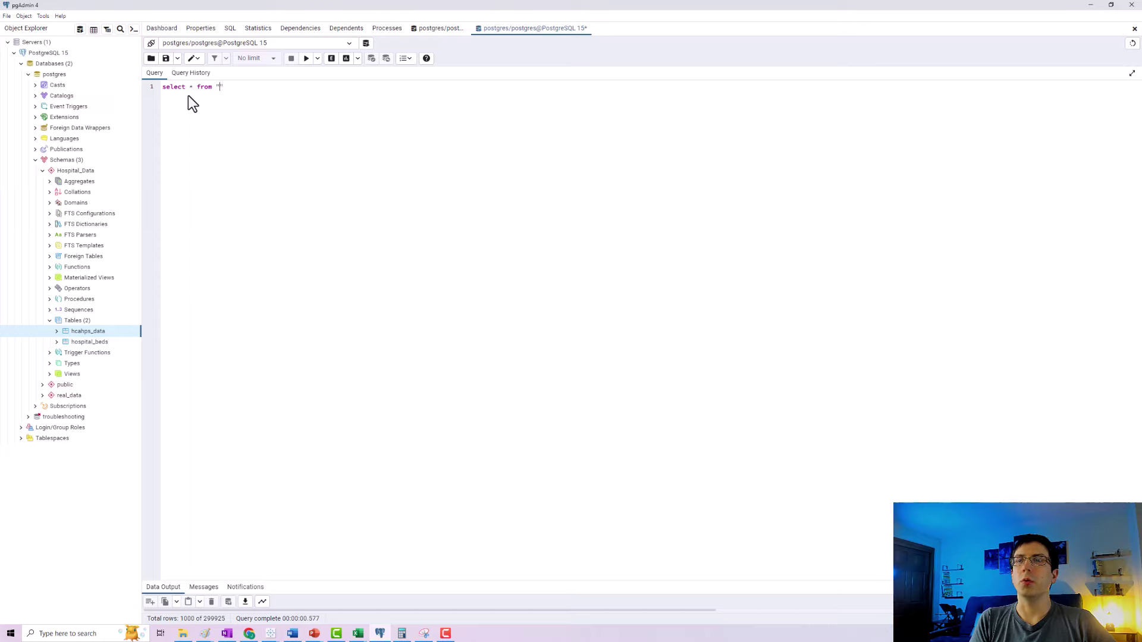
pyautogui.write('postgr')
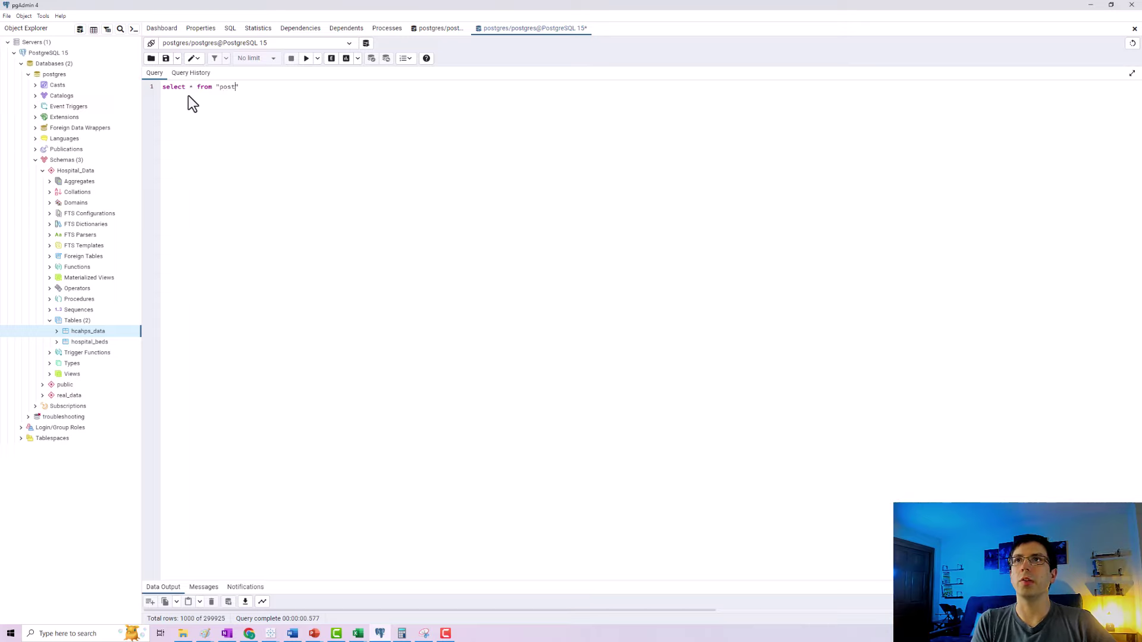
pyautogui.write('es"."Hospital_Data')
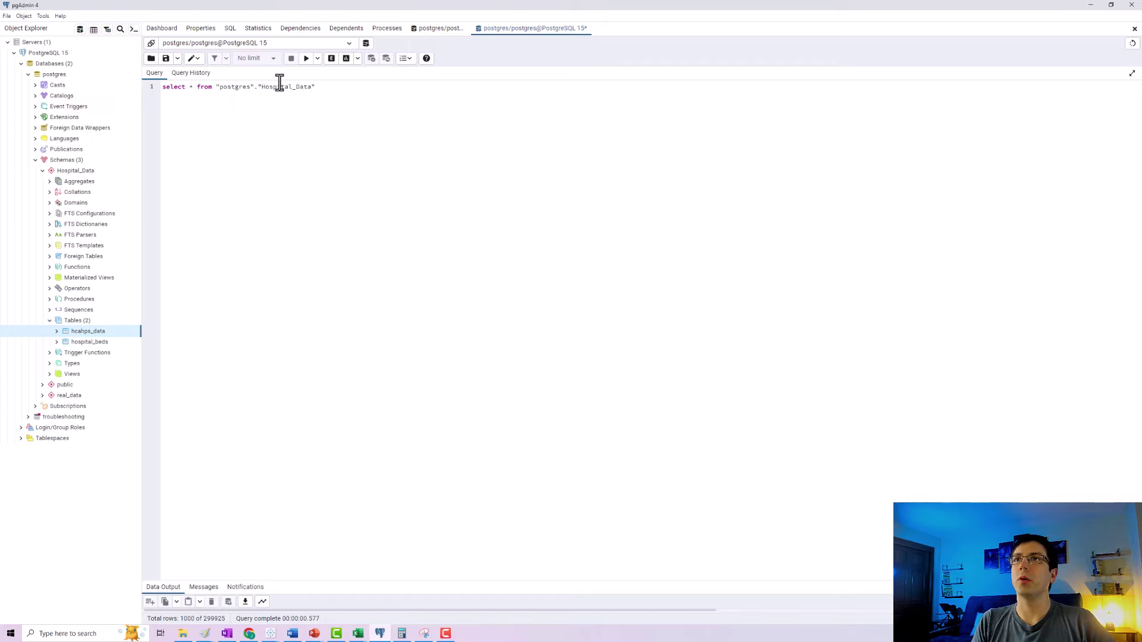
pyautogui.click(260, 86)
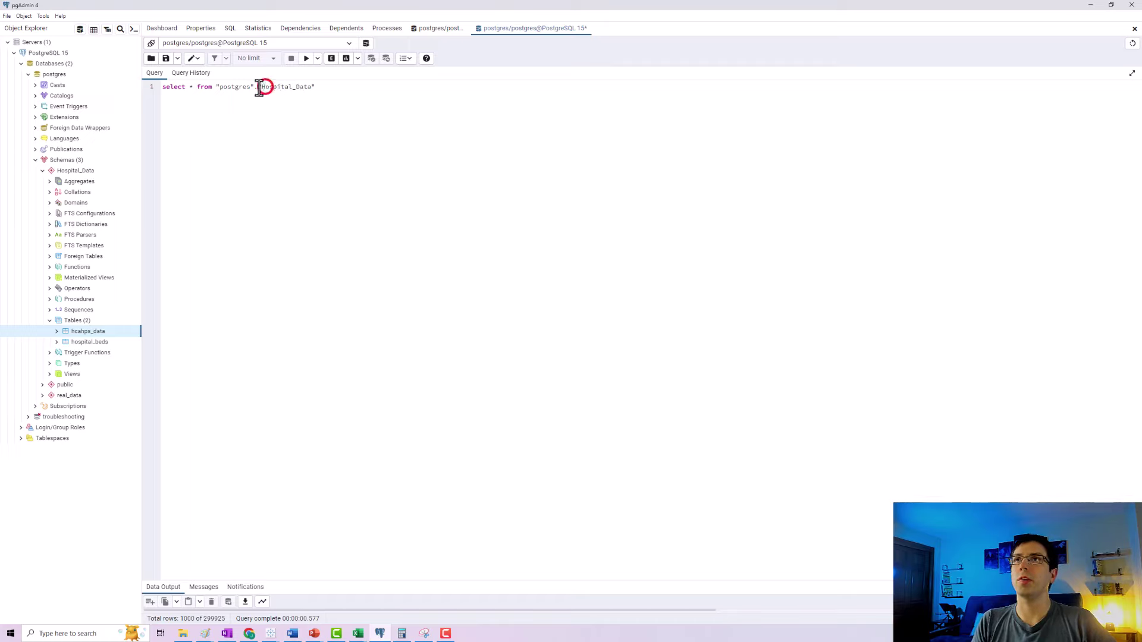
pyautogui.click(296, 87)
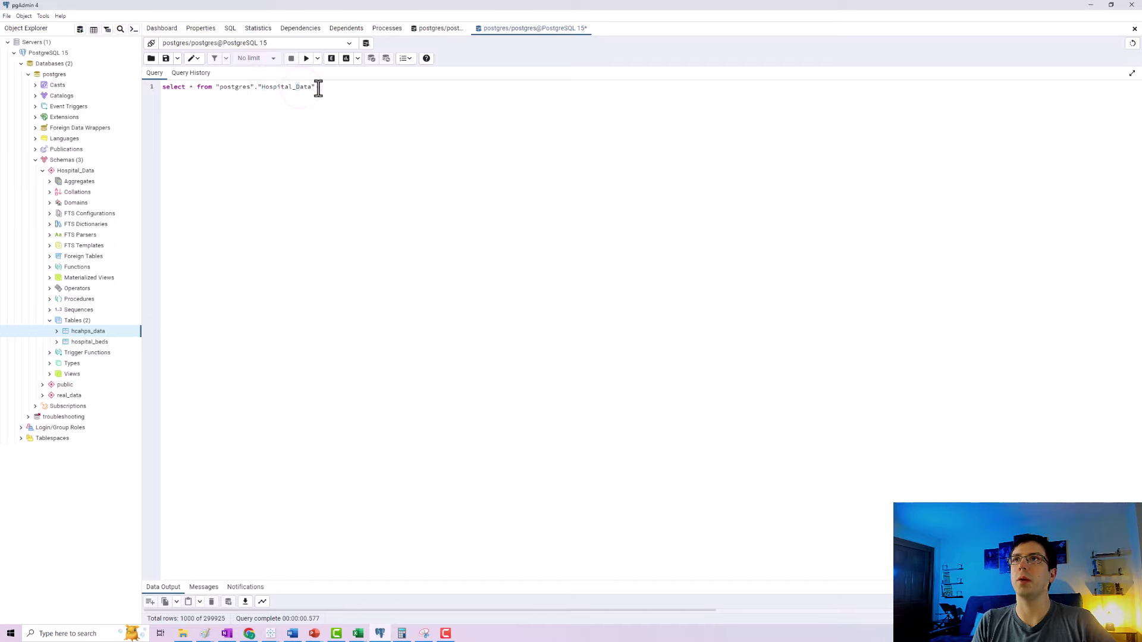
pyautogui.click(316, 86)
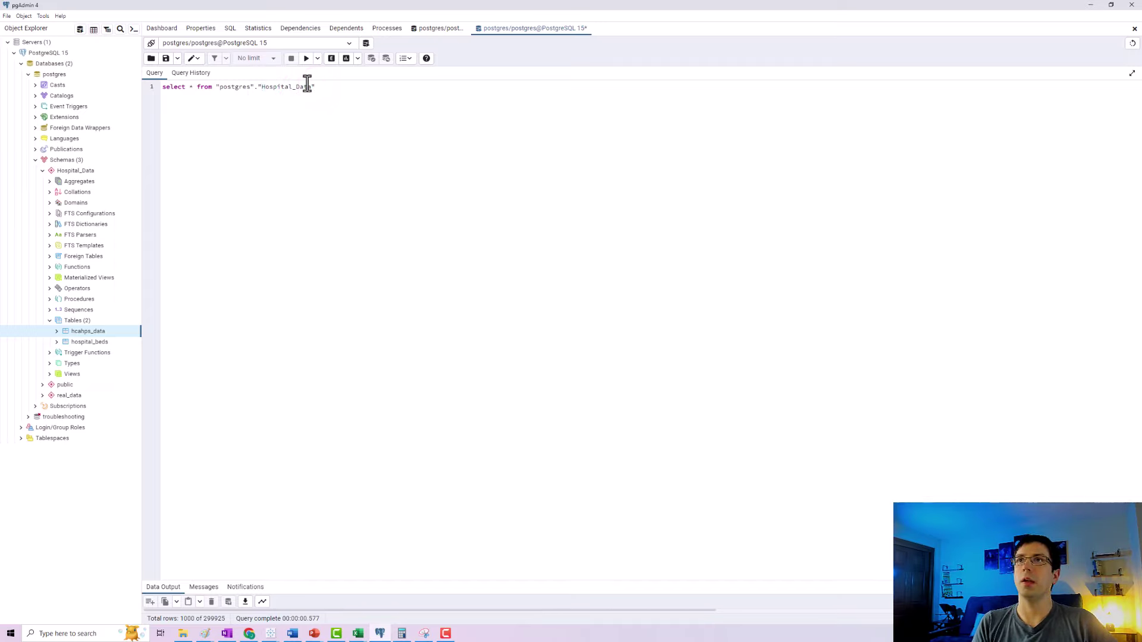
pyautogui.write('.')
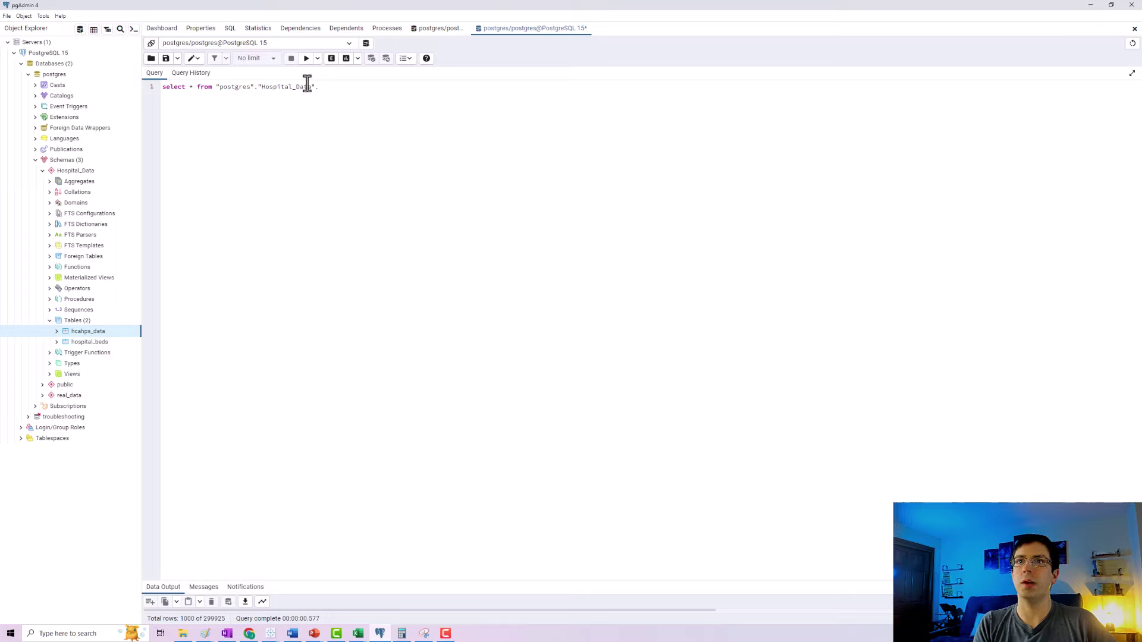
pyautogui.write('hcahps_data')
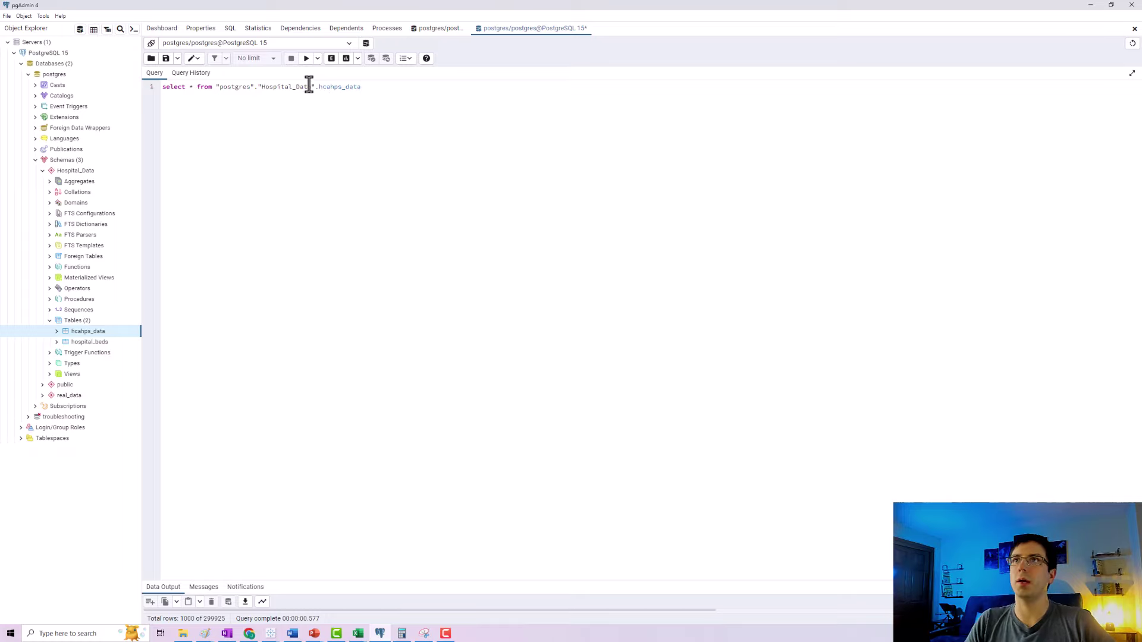
# Step: Run the hcahps_data query and enlarge the results area to show its rows
pyautogui.click(306, 57)
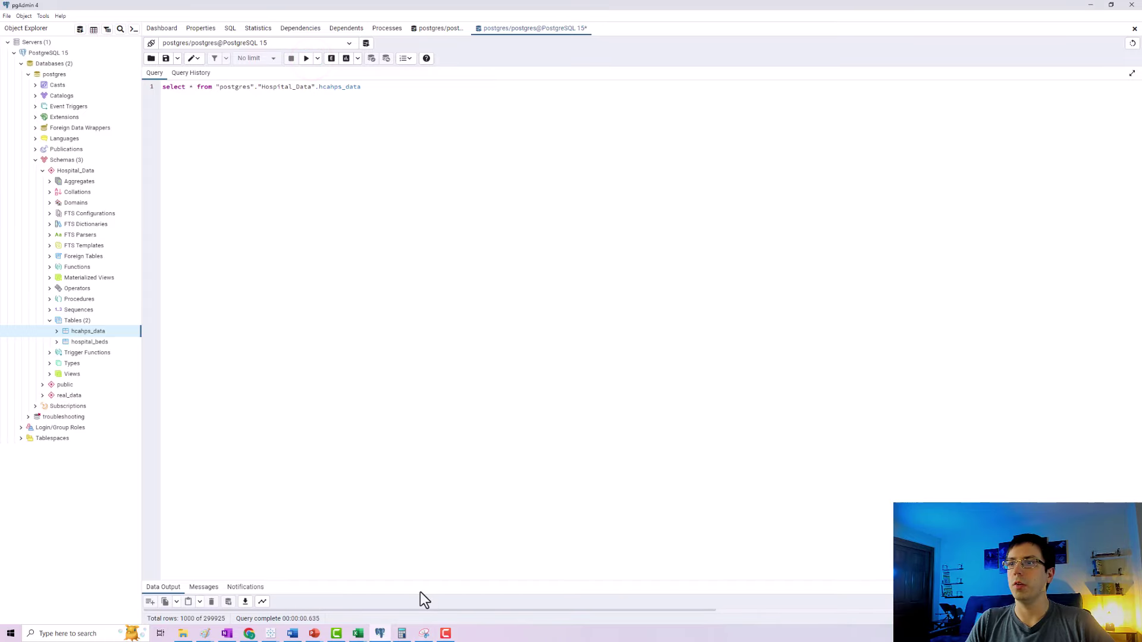
pyautogui.moveTo(410, 581); pyautogui.dragTo(393, 235)
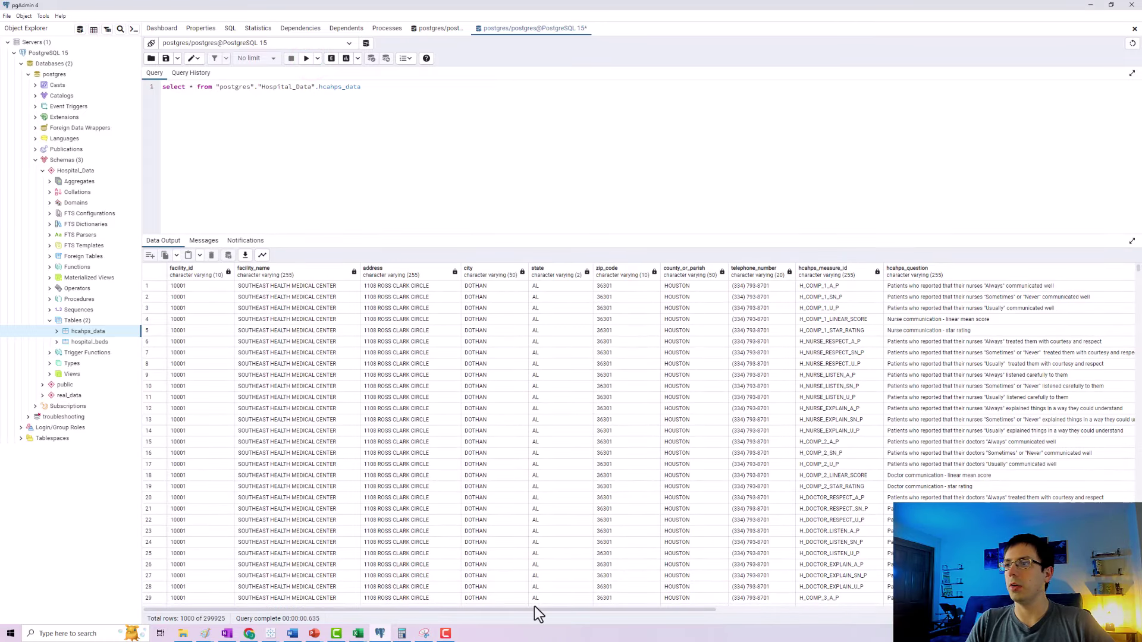
pyautogui.moveTo(533, 609); pyautogui.dragTo(331, 585)
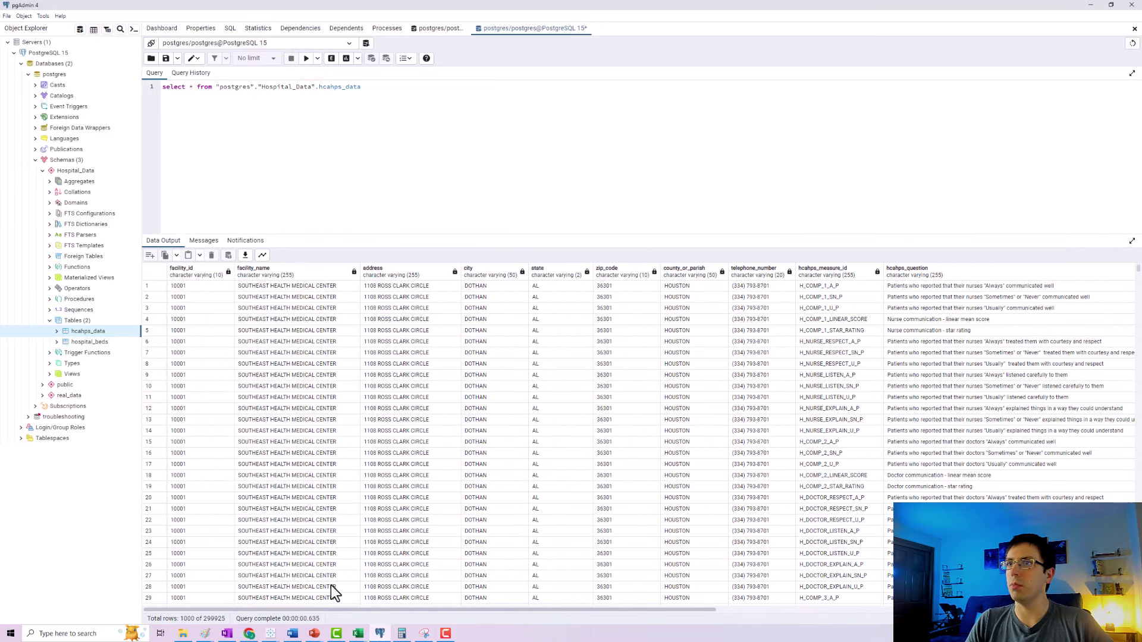
# Step: Add a second query below, select * from "postgres"."Hospital_Data".hospital_beds, and run only that query
pyautogui.press('Return')
pyautogui.press('Return')
pyautogui.write('select * from "postgres"."Hospital_Data".hcahps_data')
pyautogui.click(187, 106)
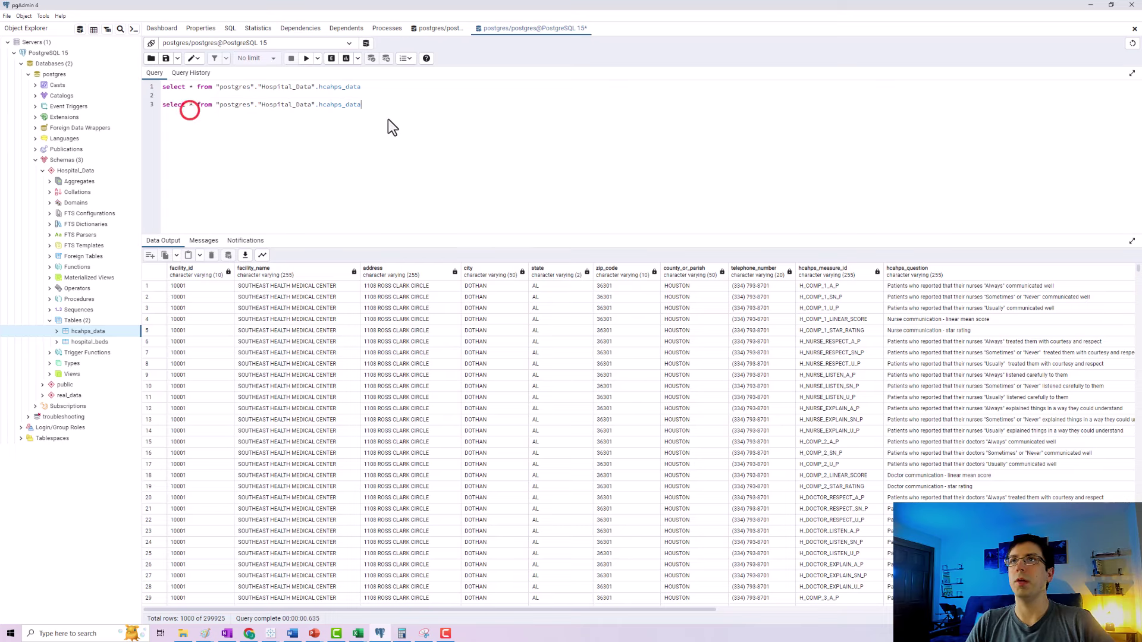
pyautogui.moveTo(367, 104); pyautogui.dragTo(321, 109)
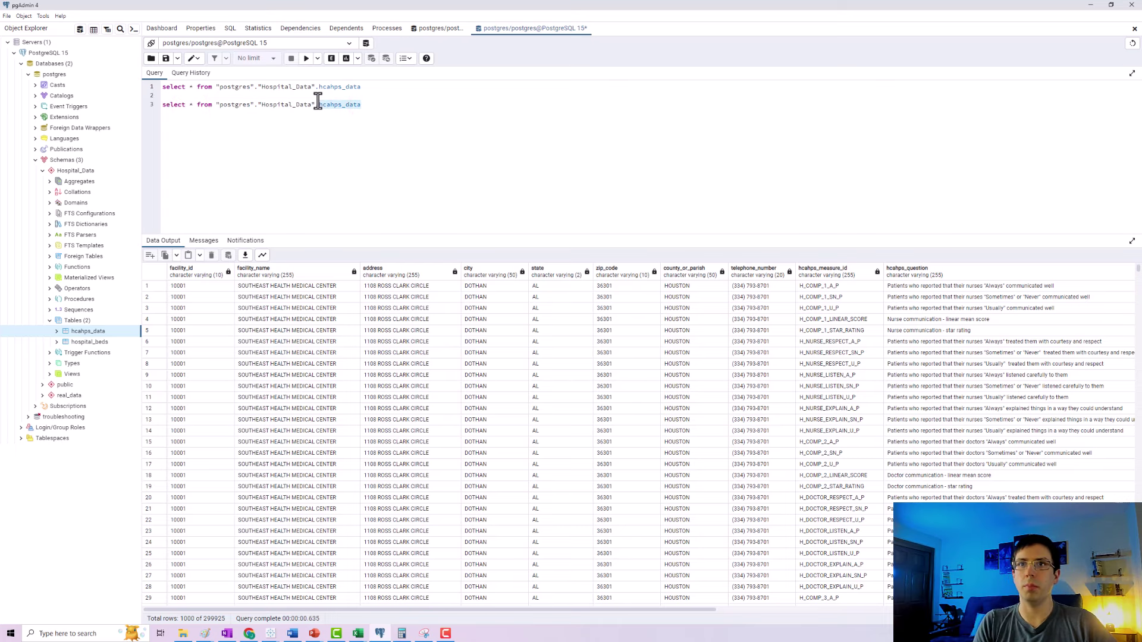
pyautogui.write('ospital_beds')
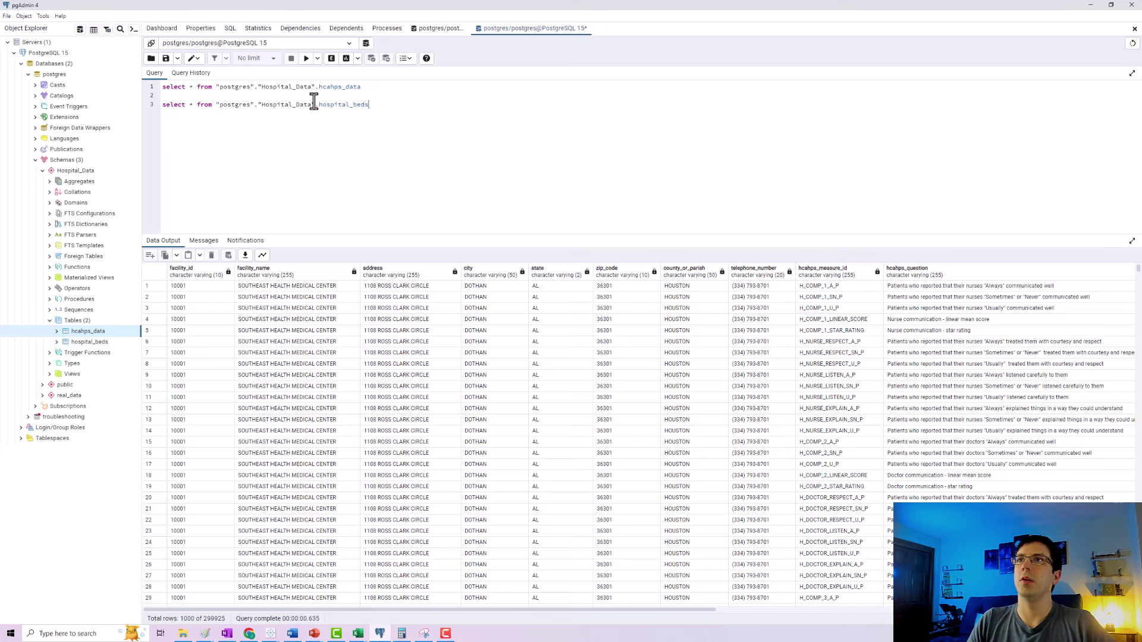
pyautogui.moveTo(393, 107); pyautogui.dragTo(160, 106)
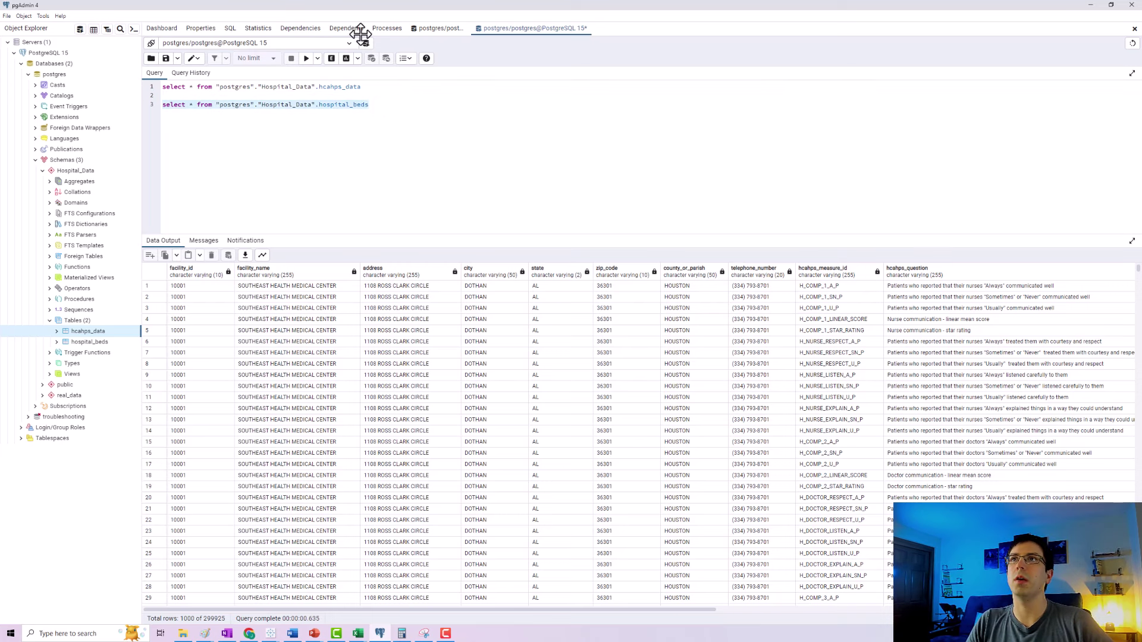
pyautogui.click(306, 58)
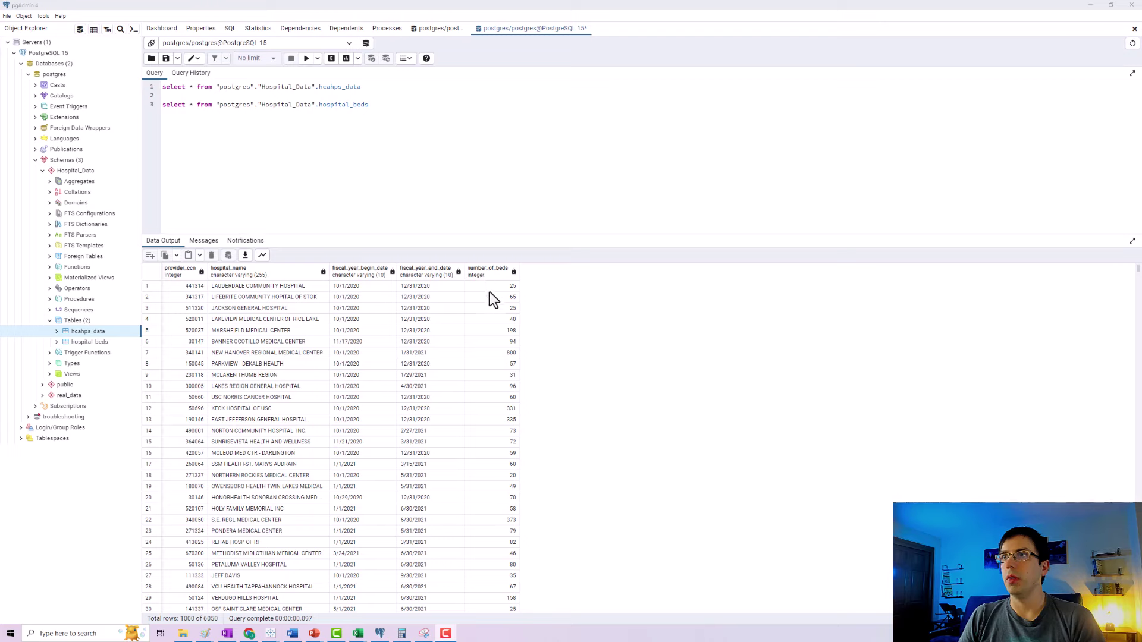
# Step: Examine the number_of_beds, hospital_name, fiscal year begin and end date, and provider_ccn columns in the hospital_beds results
pyautogui.moveTo(492, 286); pyautogui.dragTo(466, 383)
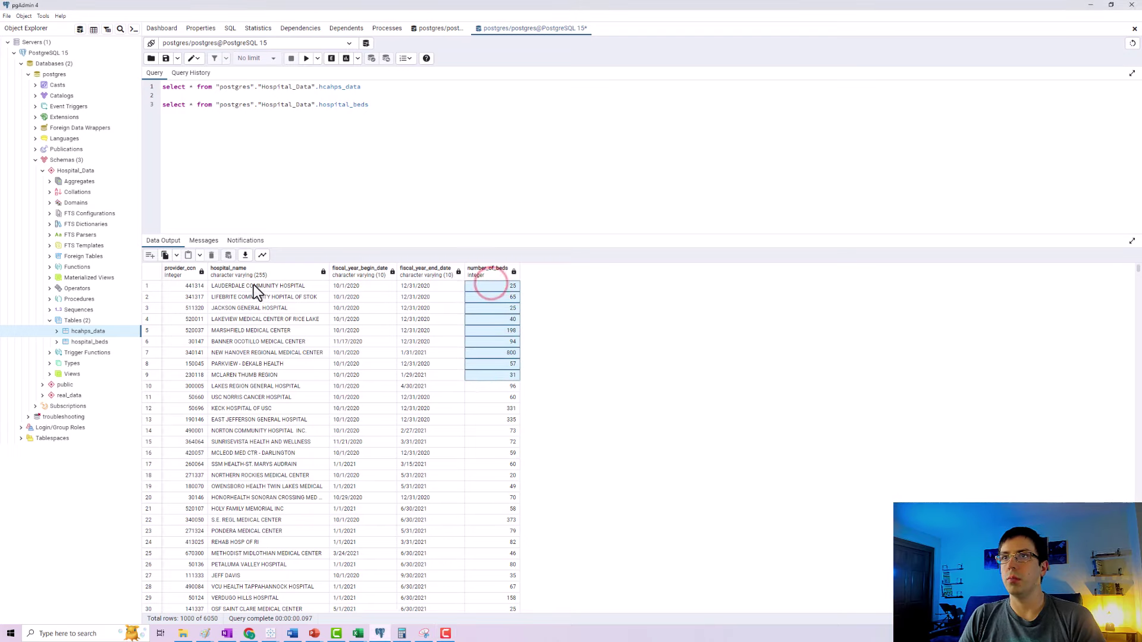
pyautogui.moveTo(253, 285); pyautogui.dragTo(259, 398)
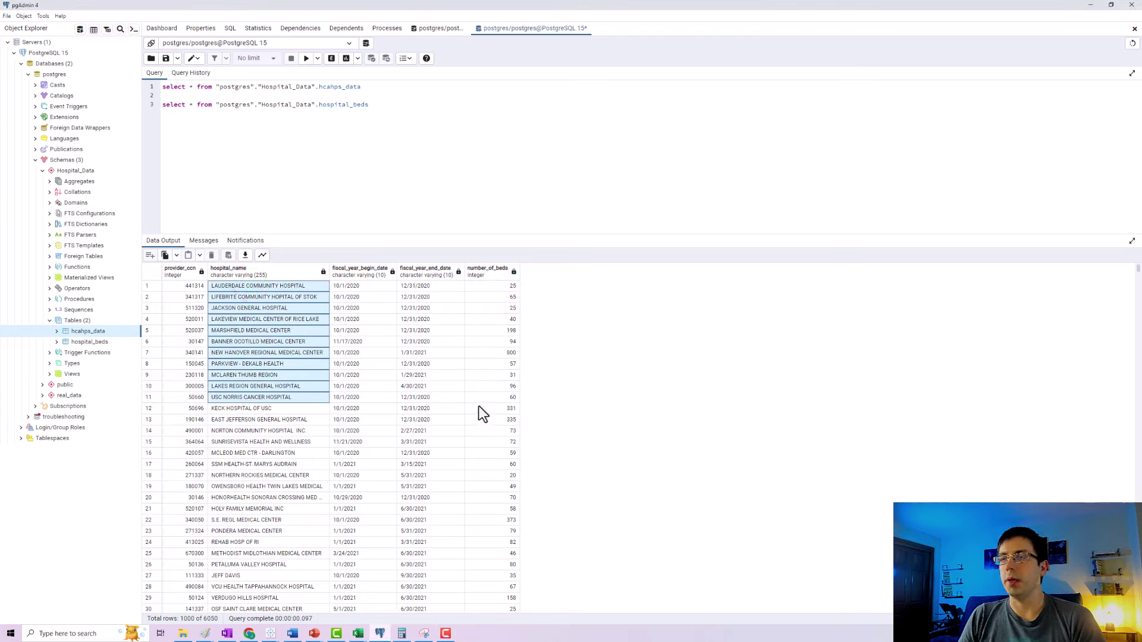
pyautogui.moveTo(482, 286); pyautogui.dragTo(486, 542)
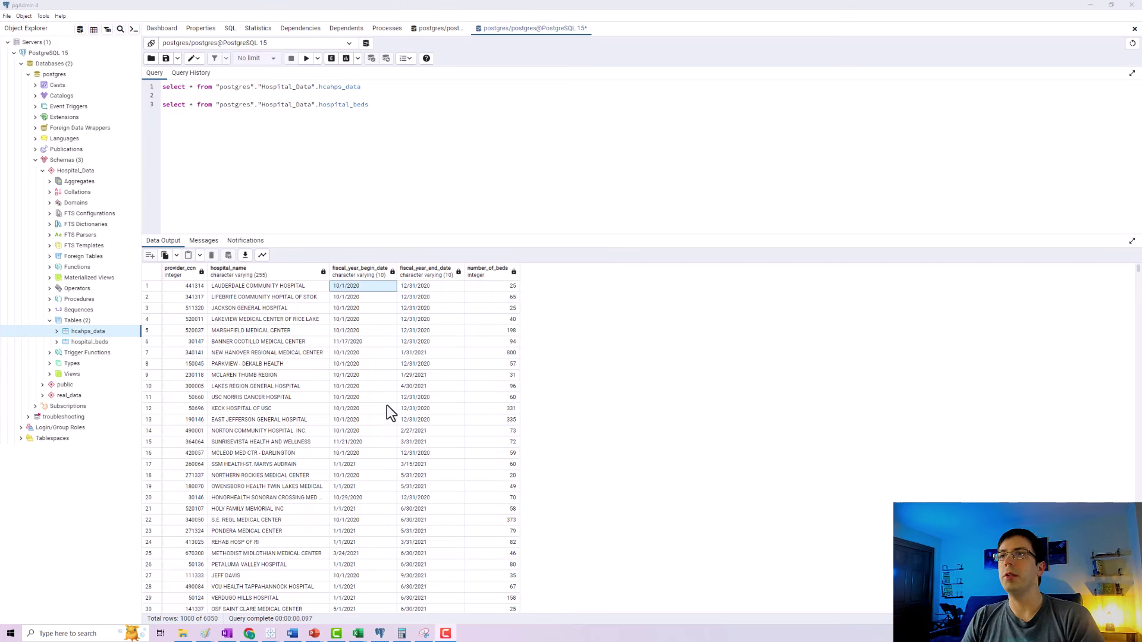
pyautogui.moveTo(362, 580); pyautogui.dragTo(430, 289)
pyautogui.click(430, 288)
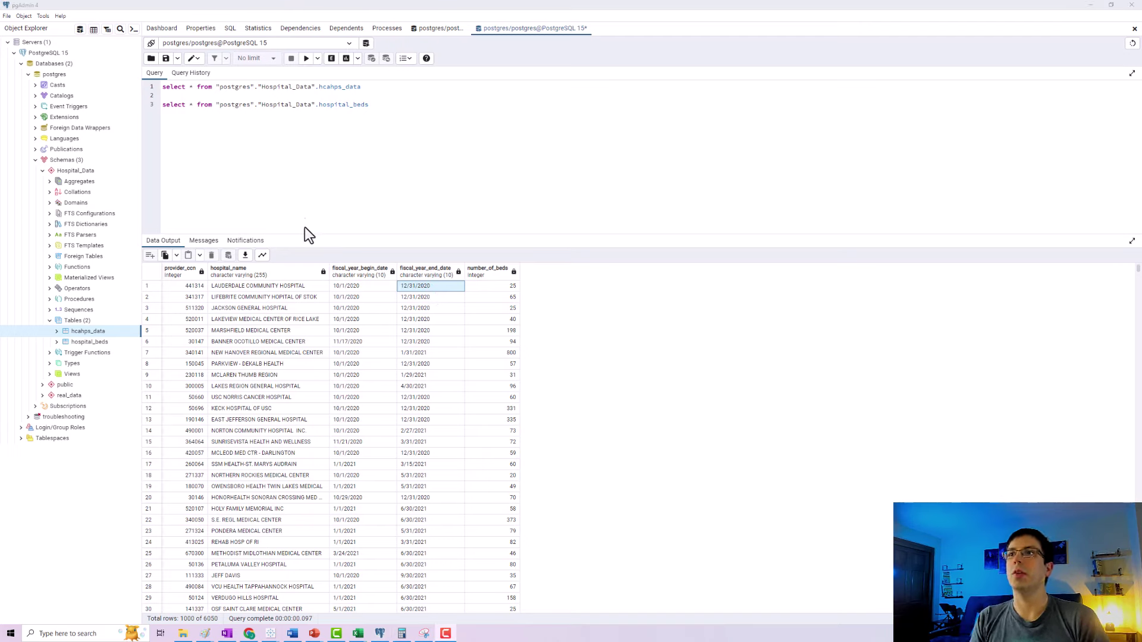
pyautogui.moveTo(346, 286); pyautogui.dragTo(362, 372)
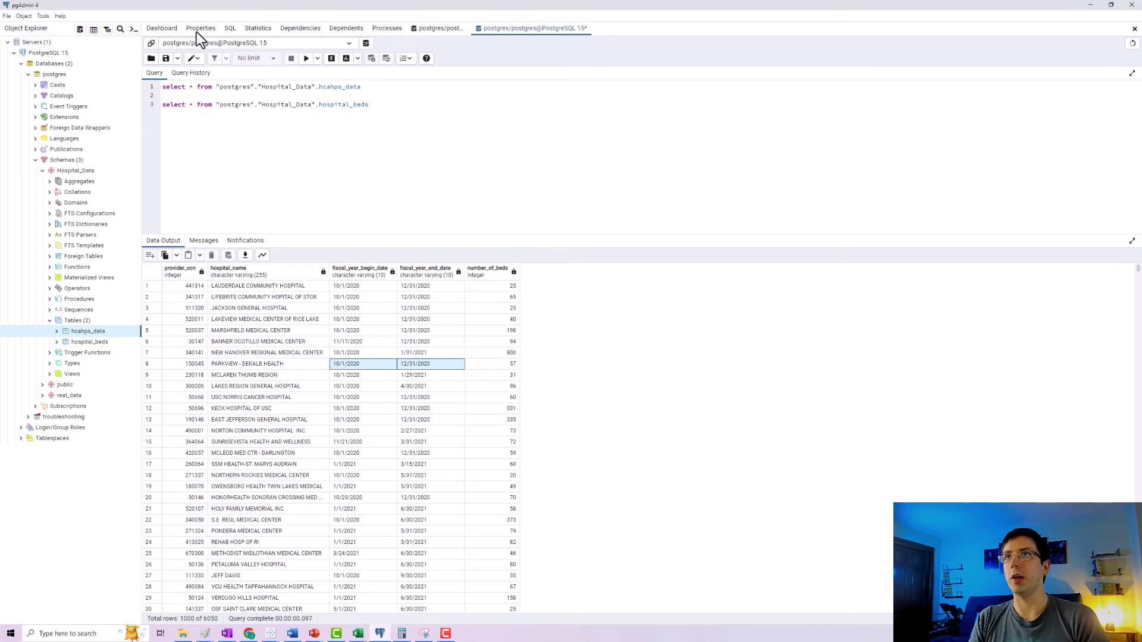
pyautogui.click(278, 130)
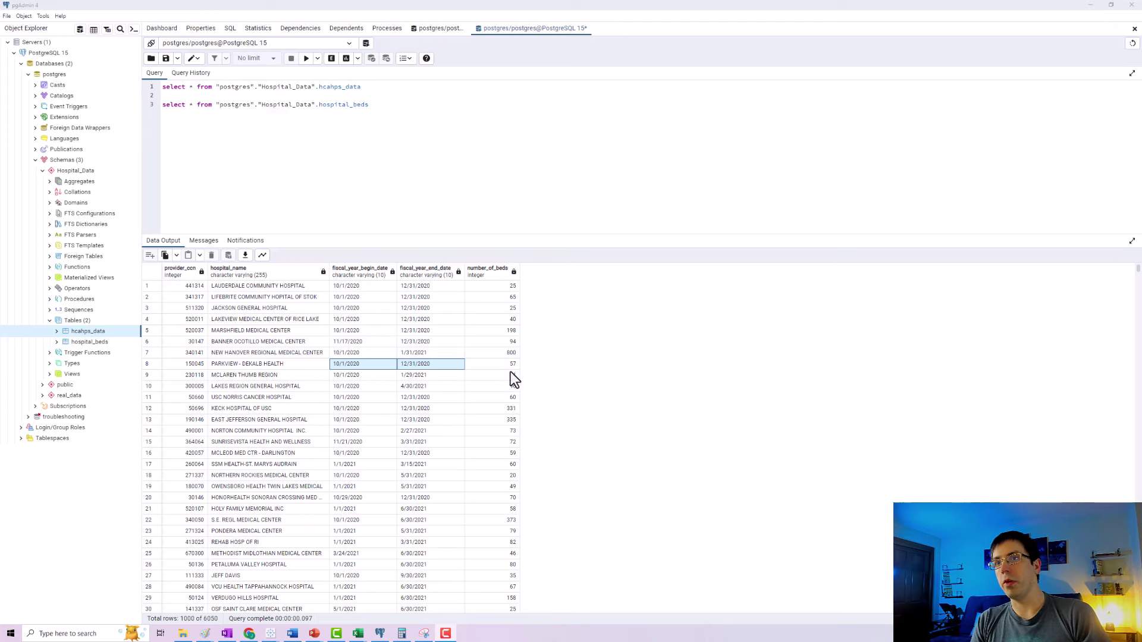
pyautogui.click(184, 285)
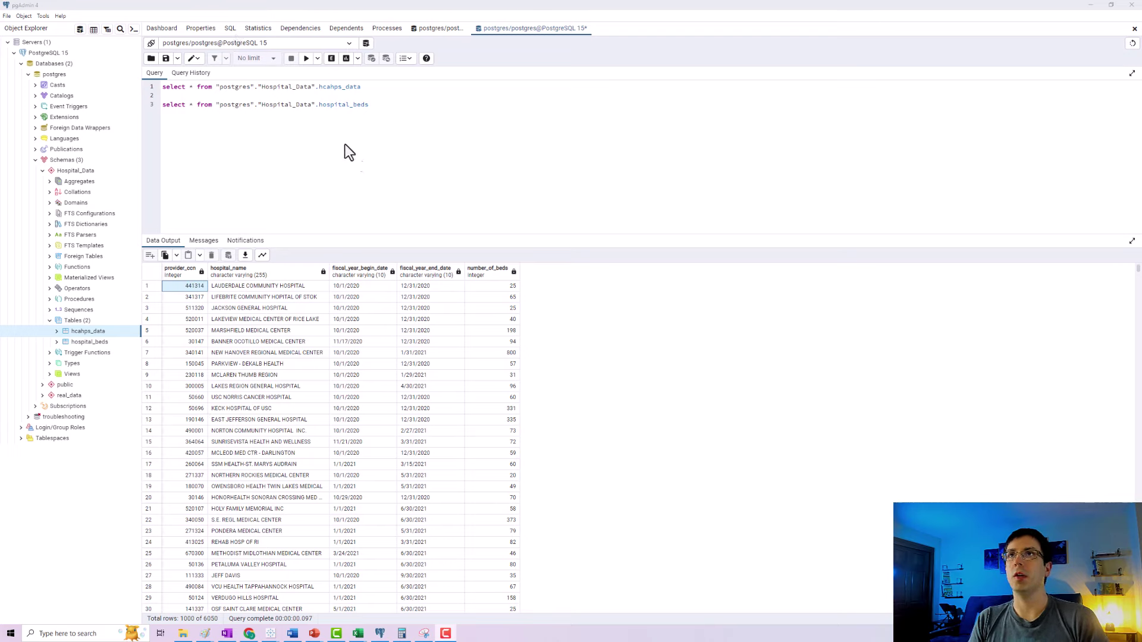
# Step: Run only the hcahps_data query and examine the start_date and end_date columns of its results
pyautogui.moveTo(369, 89); pyautogui.dragTo(104, 73)
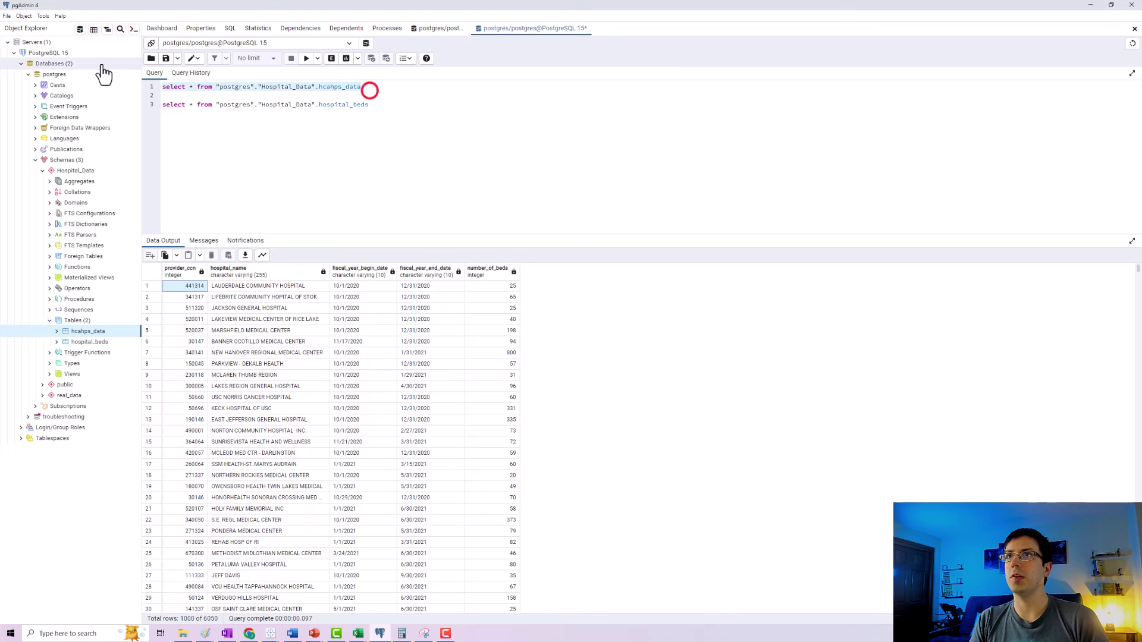
pyautogui.click(306, 58)
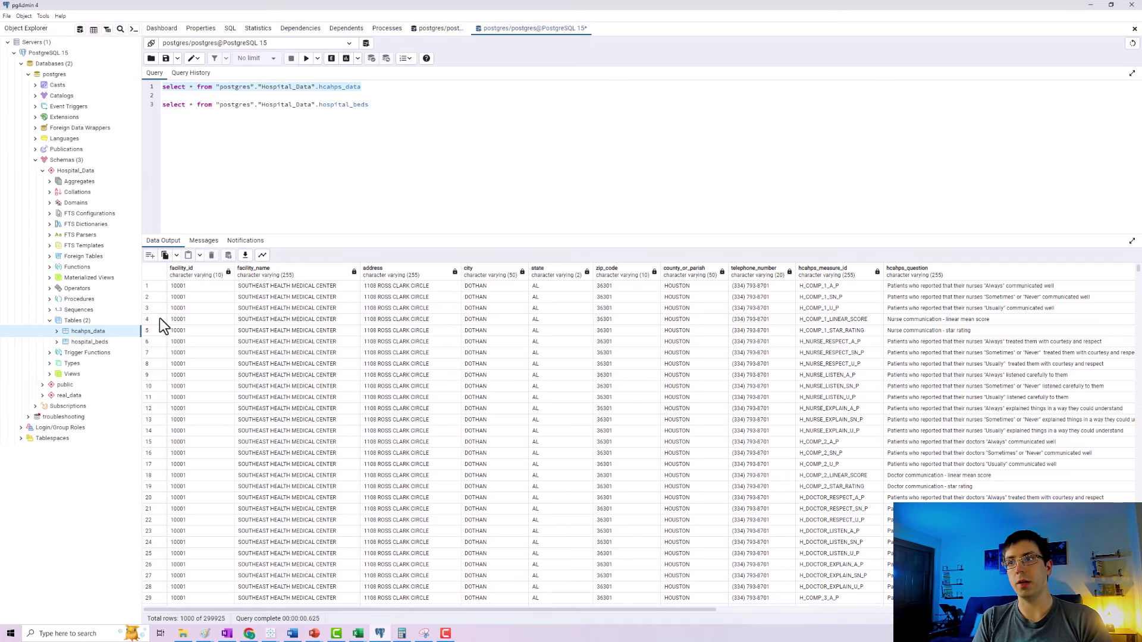
pyautogui.click(418, 634)
pyautogui.click(416, 610)
pyautogui.hscroll(10, 416, 610)
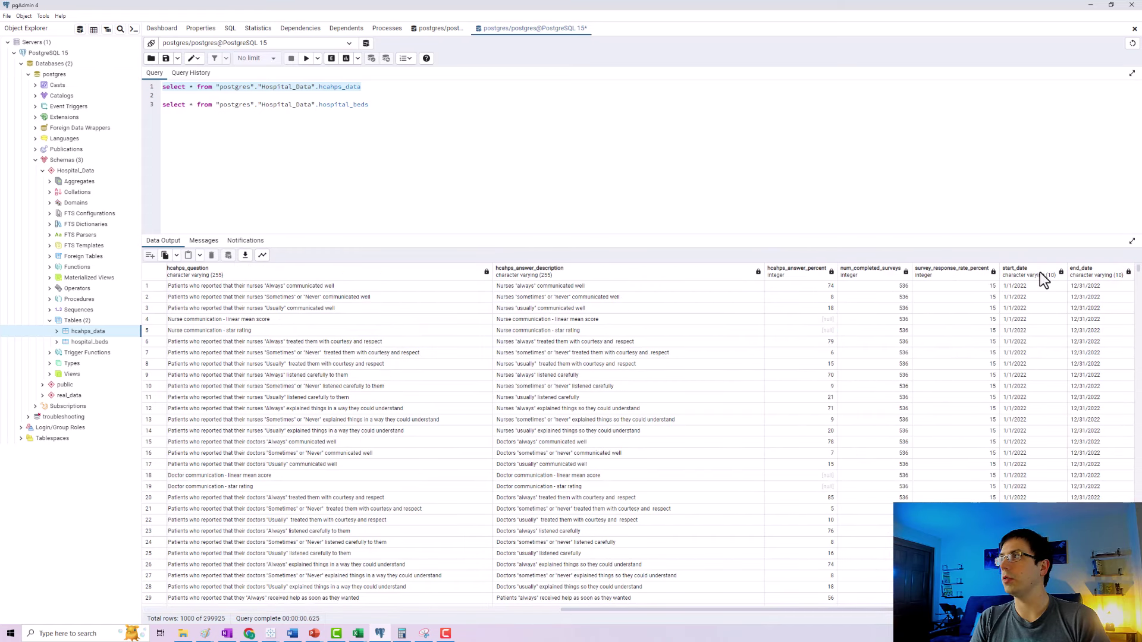
pyautogui.click(1029, 296)
pyautogui.click(1086, 296)
pyautogui.click(1046, 306)
pyautogui.click(1087, 308)
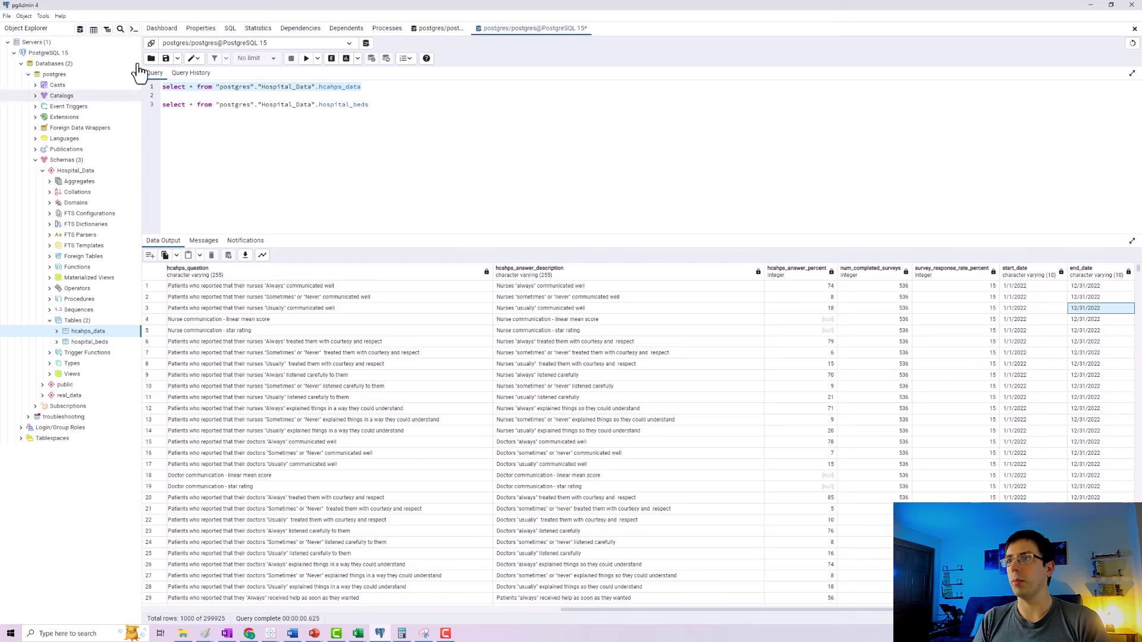
# Step: Run only the hospital_beds query again to bring back its results
pyautogui.click(395, 104)
pyautogui.tripleClick(257, 105)
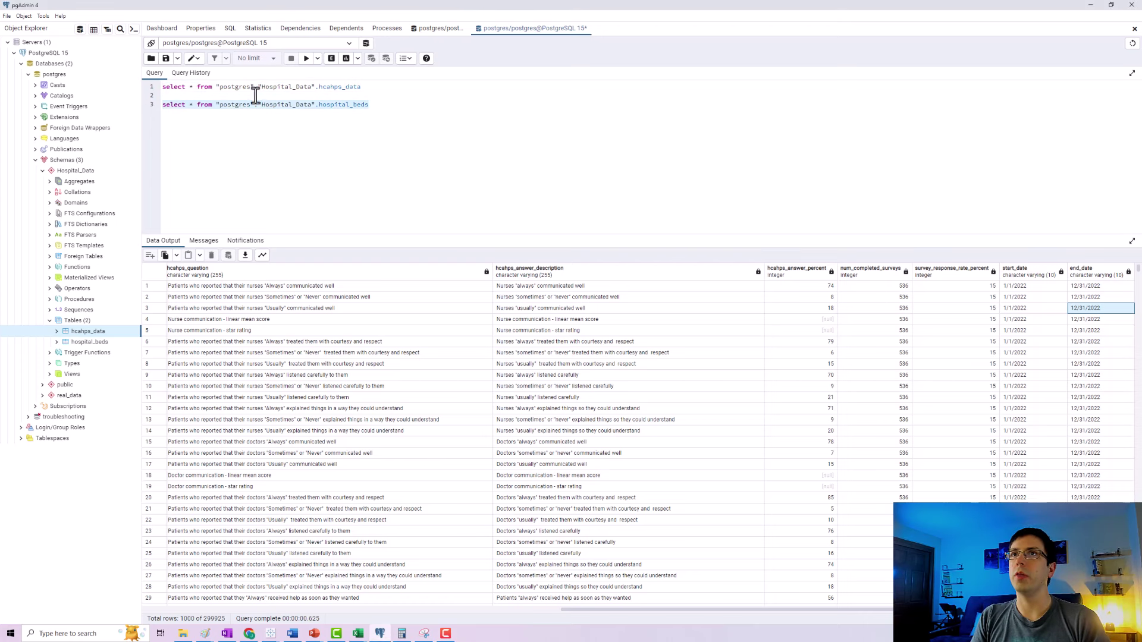
pyautogui.click(305, 58)
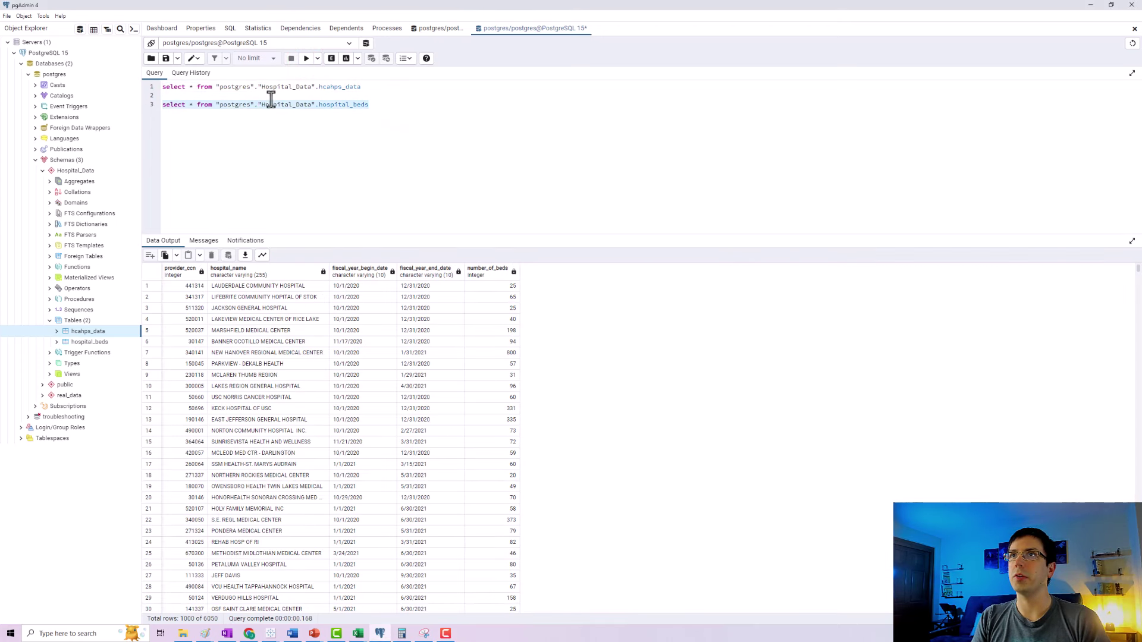
# Step: Put the hospital_beds query's from clause on its own line and replace the asterisk with provider_ccn and hospital_name on separate lines
pyautogui.click(222, 119)
pyautogui.press('Return')
pyautogui.press('Return')
pyautogui.click(194, 105)
pyautogui.press('Return')
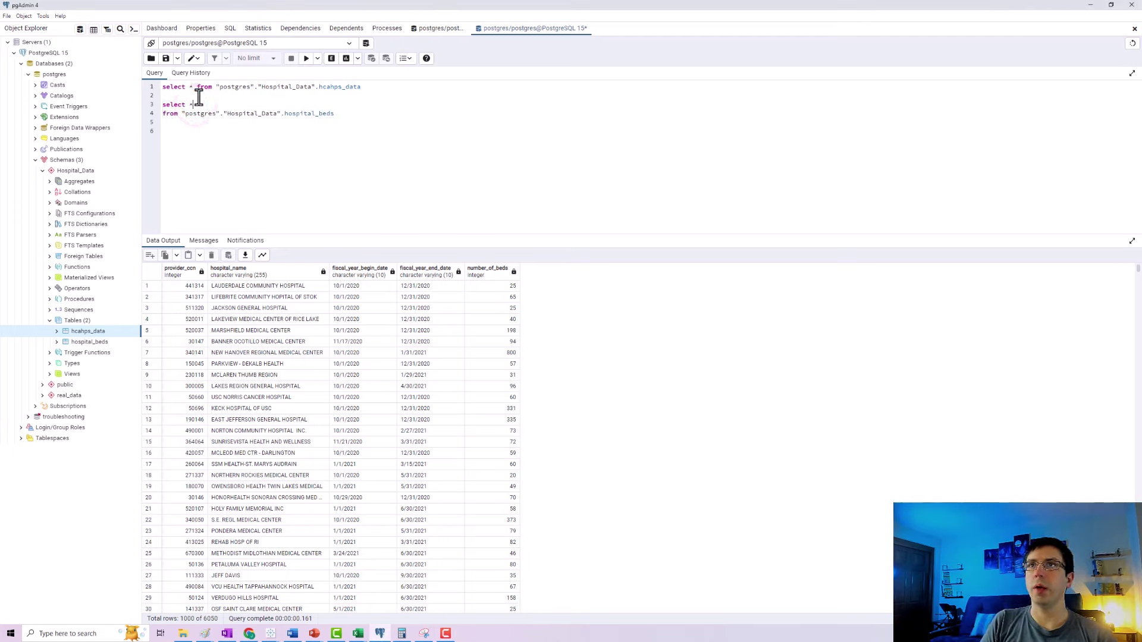
pyautogui.write('provide')
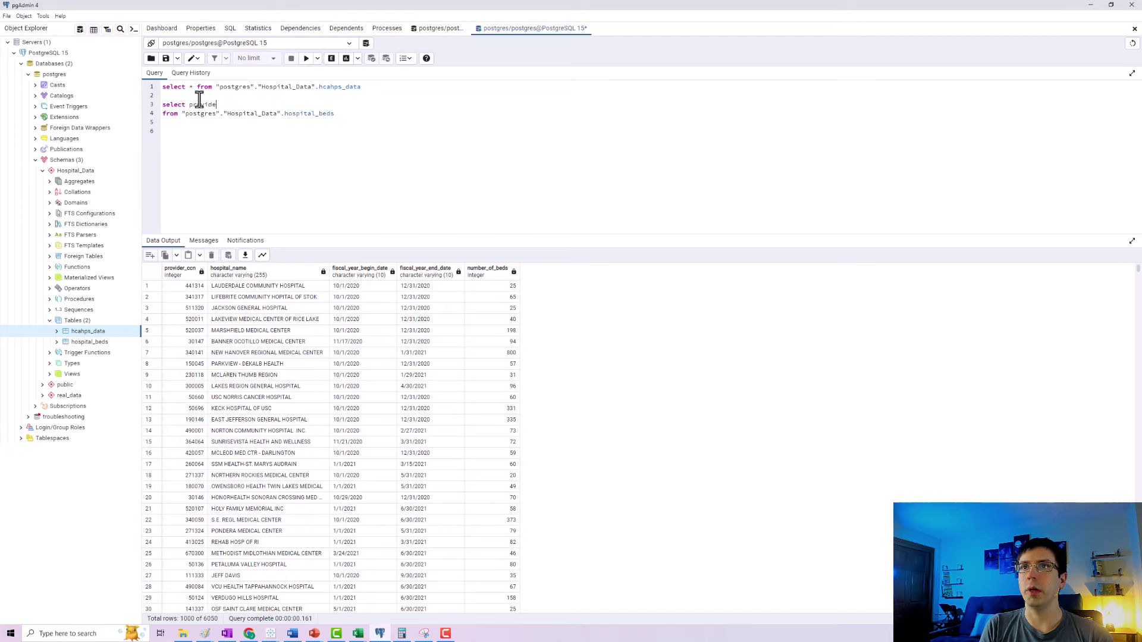
pyautogui.write('r_ccn,')
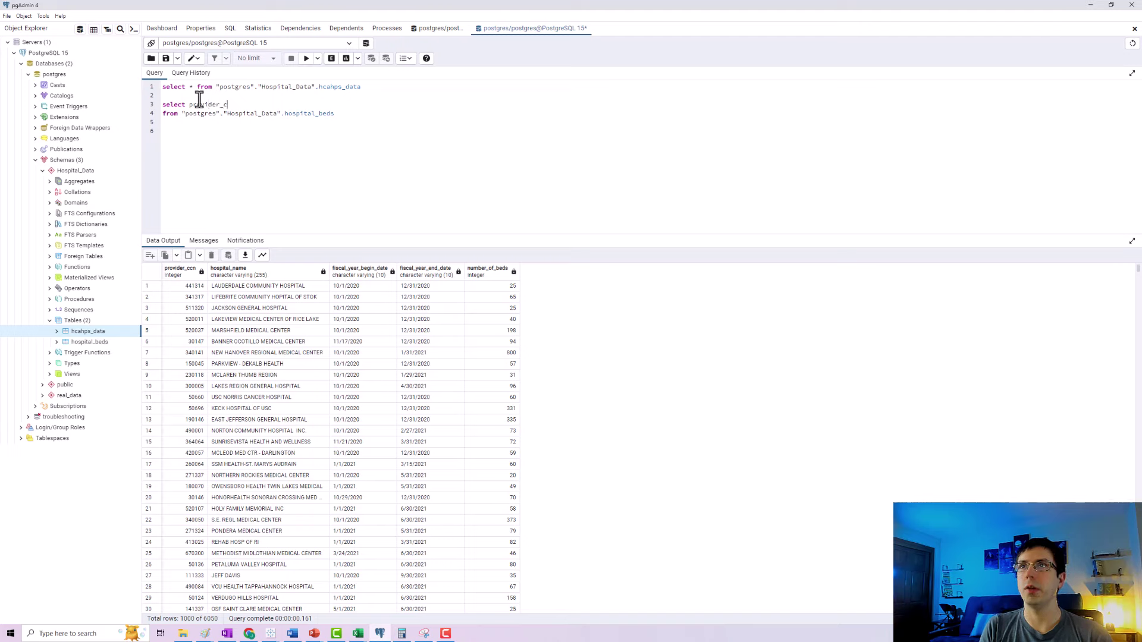
pyautogui.press('Return')
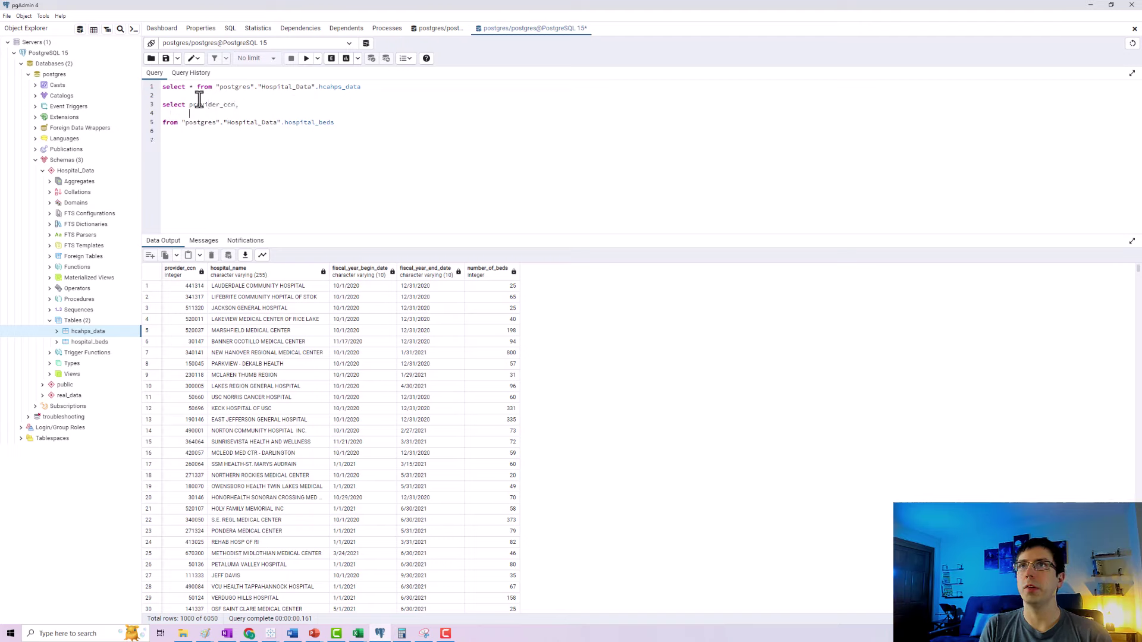
pyautogui.write('hospital_name,')
pyautogui.press('Return')
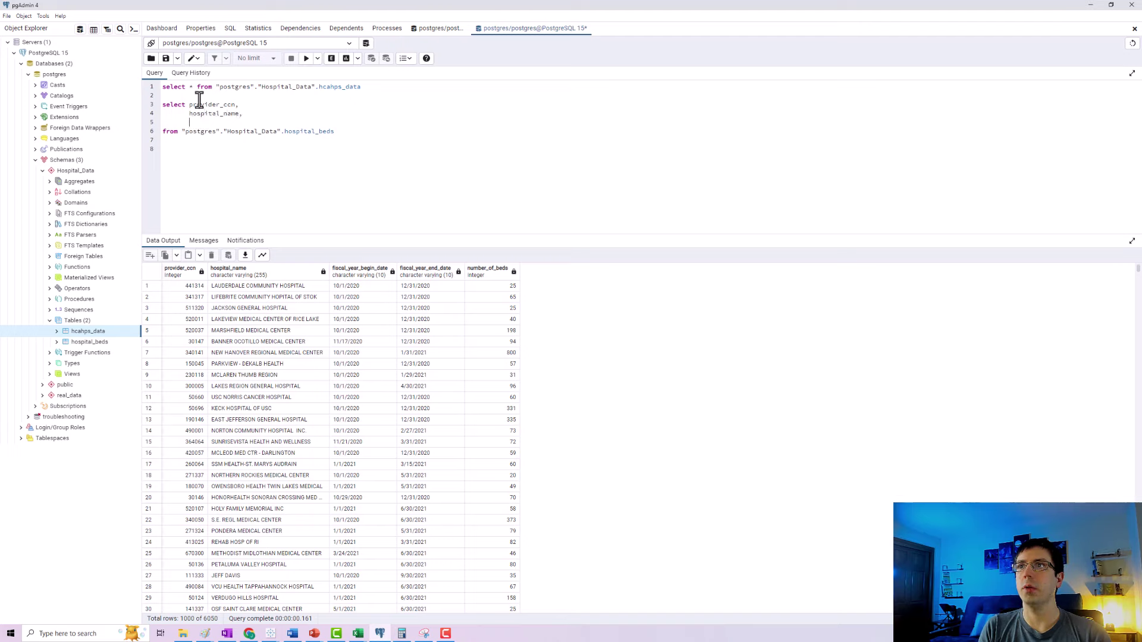
# Step: Complete the hospital_beds column list with fiscal_year_begin_date, fiscal_year_end_date and number_of_beds, one per line
pyautogui.write('fiscal_year_b')
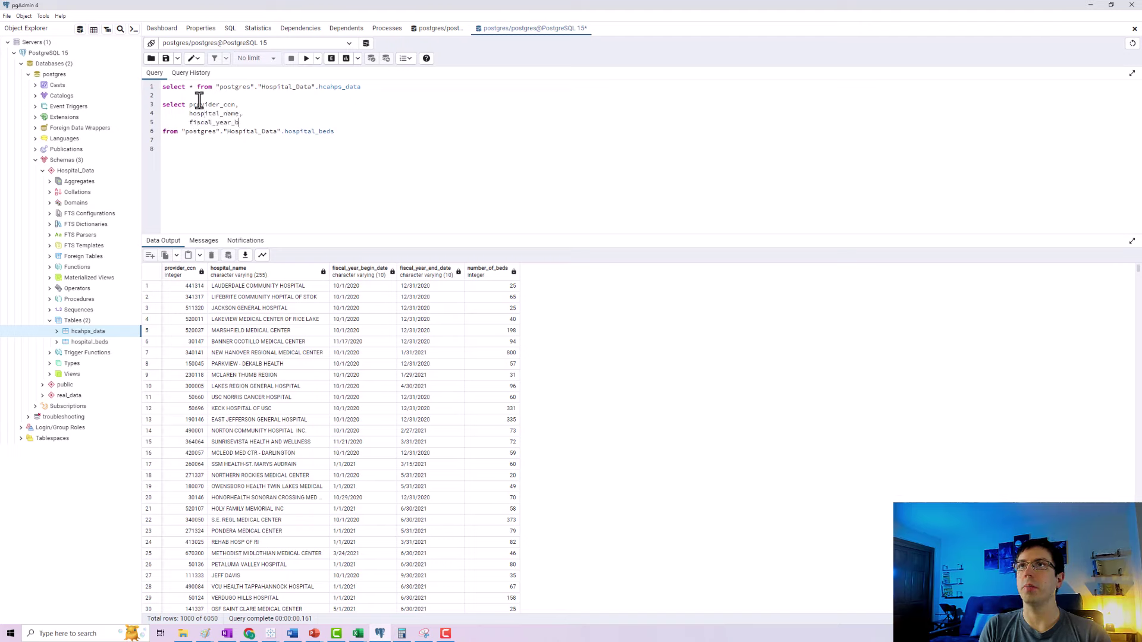
pyautogui.write('egin_date,')
pyautogui.press('Return')
pyautogui.write('fiscal')
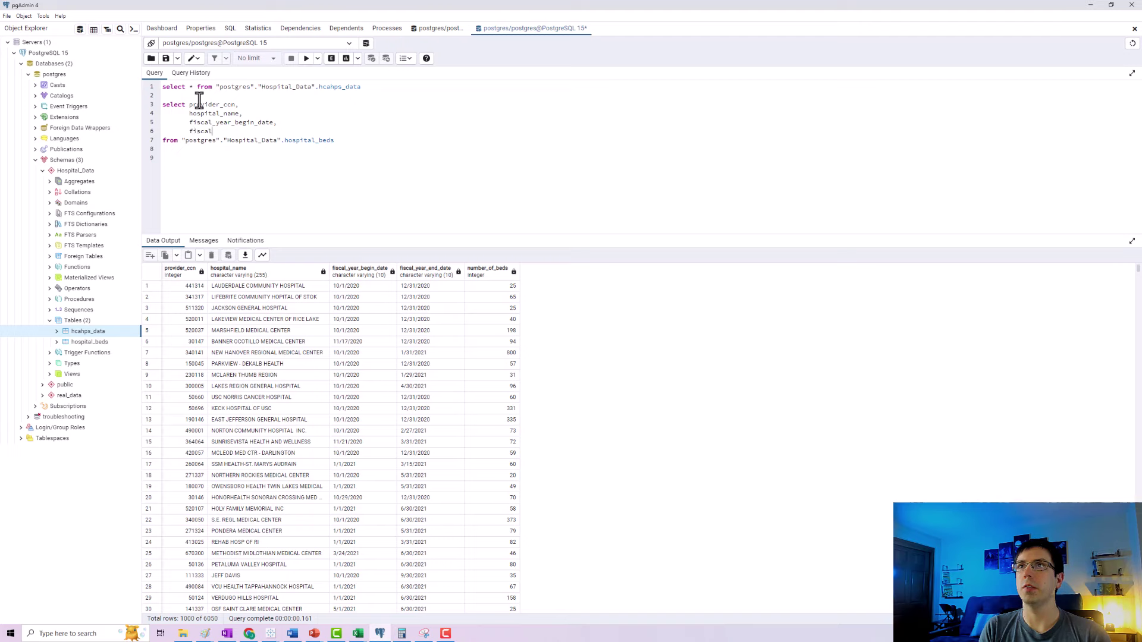
pyautogui.write('_year_end_date,')
pyautogui.press('Return')
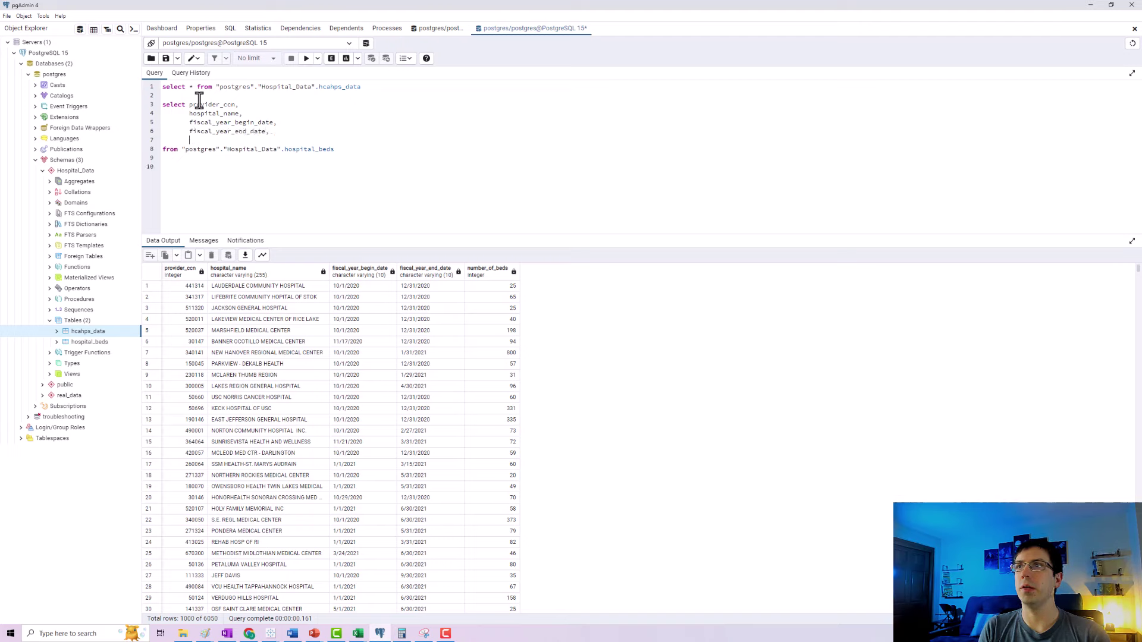
pyautogui.write('number_o')
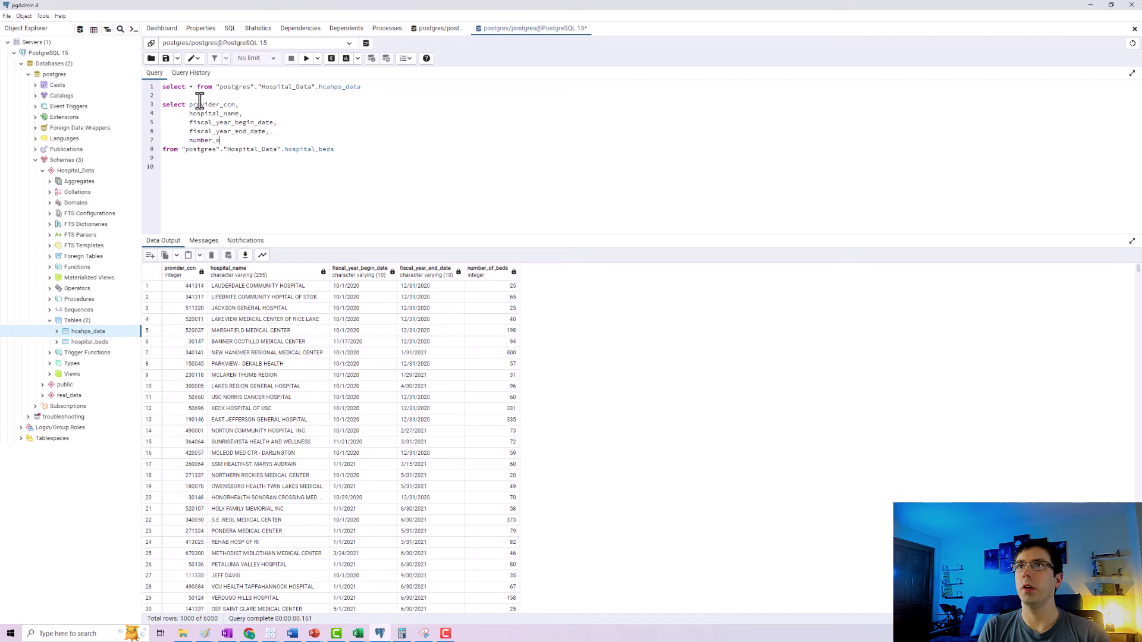
pyautogui.write('f_beds')
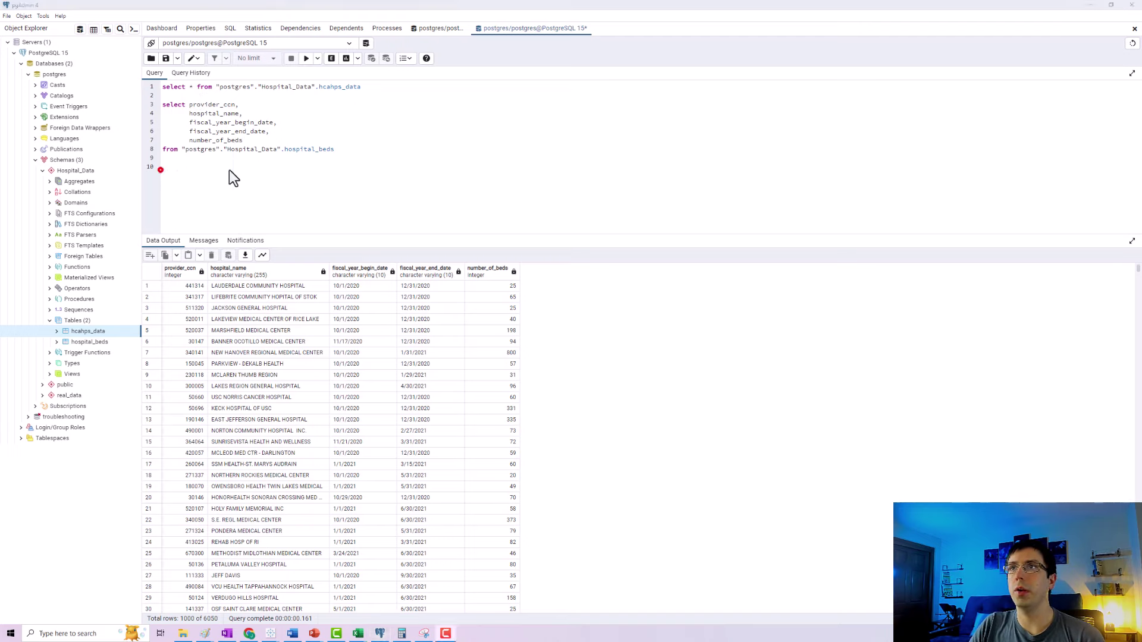
# Step: Wrap fiscal_year_begin_date in a to_date function with the format 'MM/DD/YYYY'
pyautogui.click(186, 123)
pyautogui.write('to_Da')
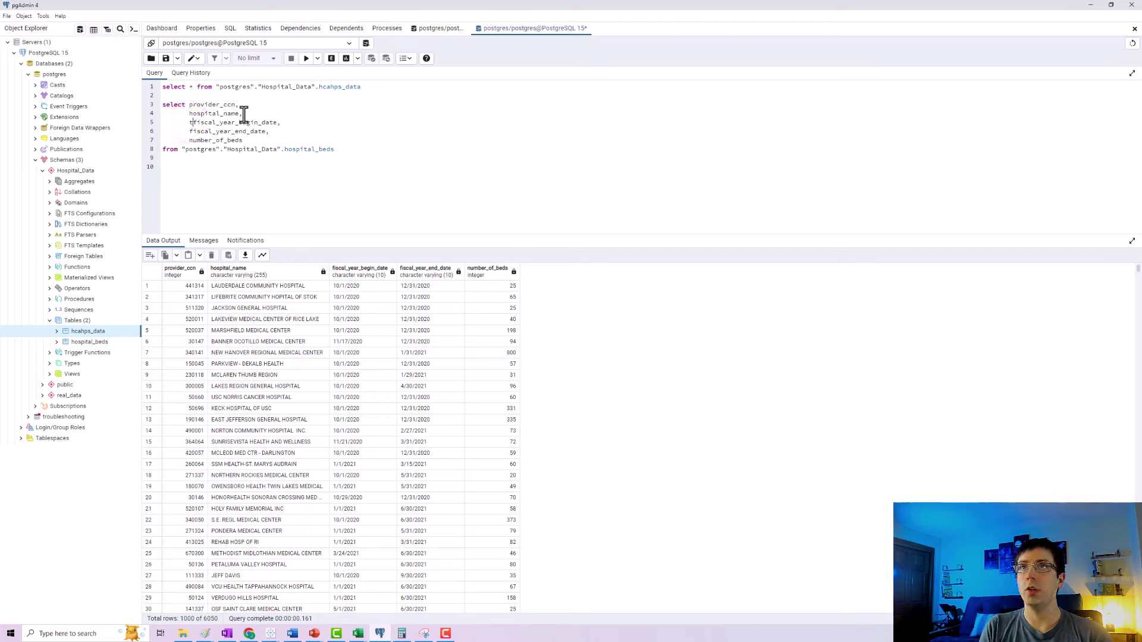
pyautogui.write('te')
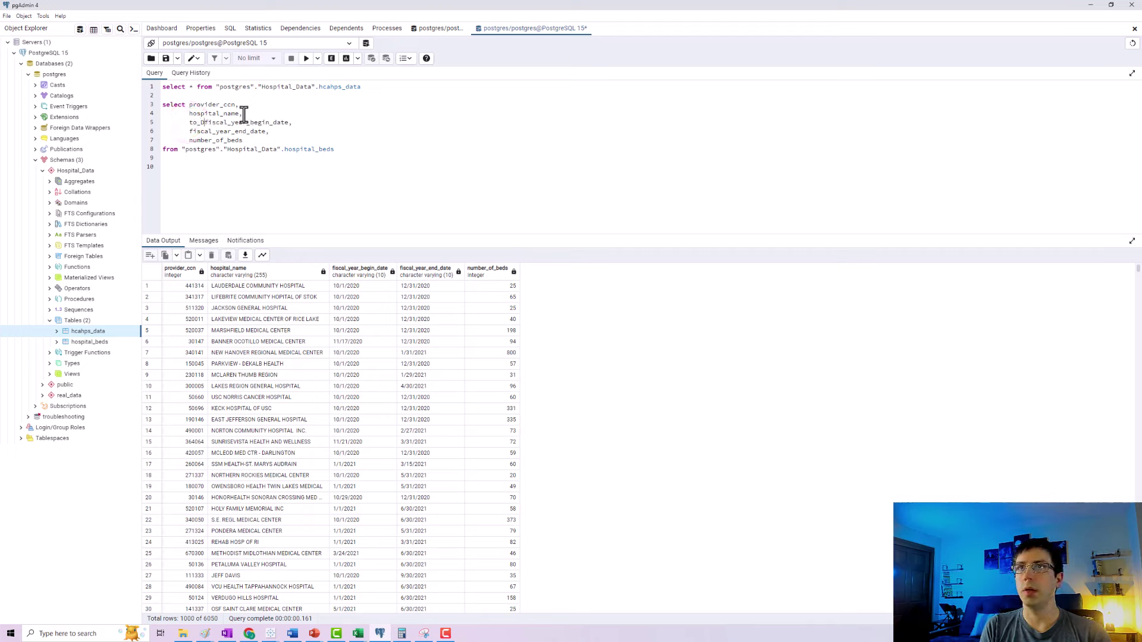
pyautogui.write('(')
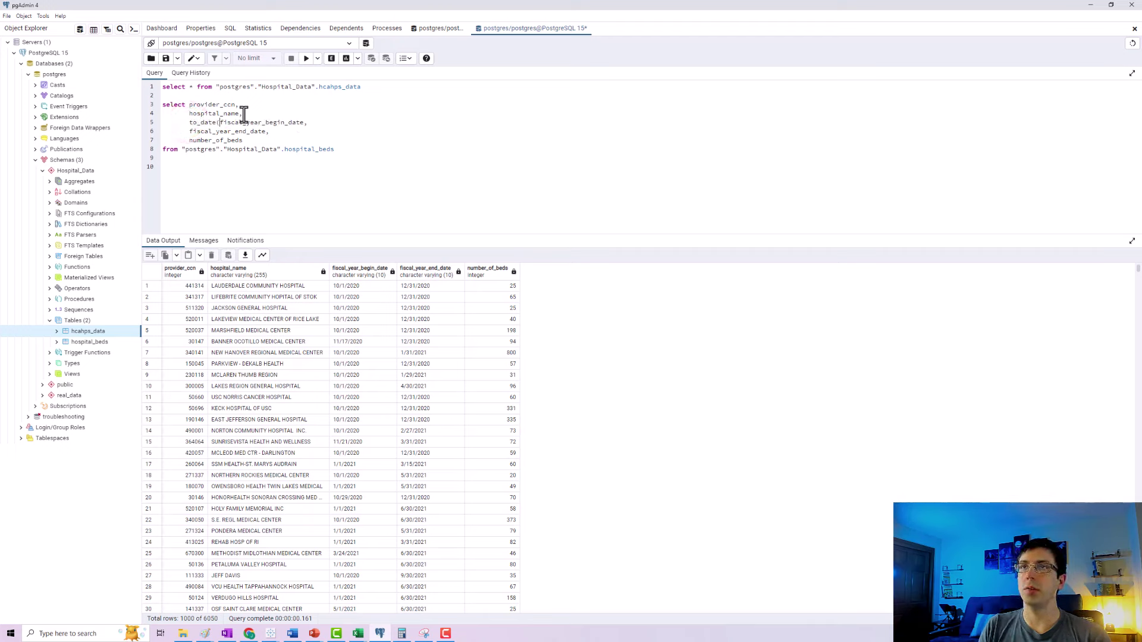
pyautogui.doubleClick(301, 120)
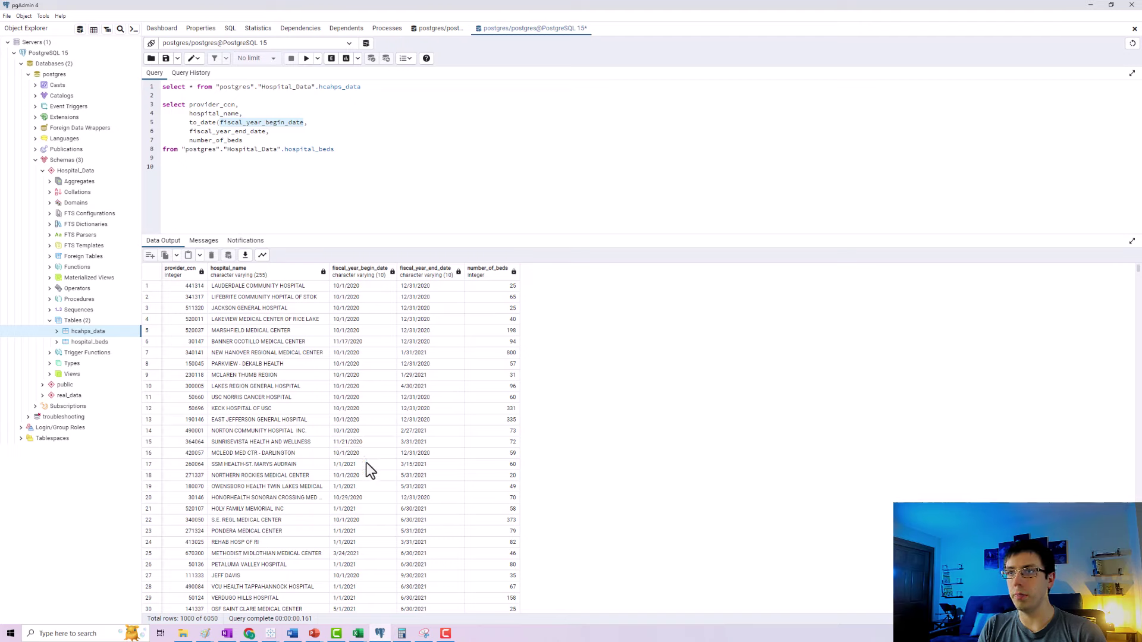
pyautogui.click(312, 122)
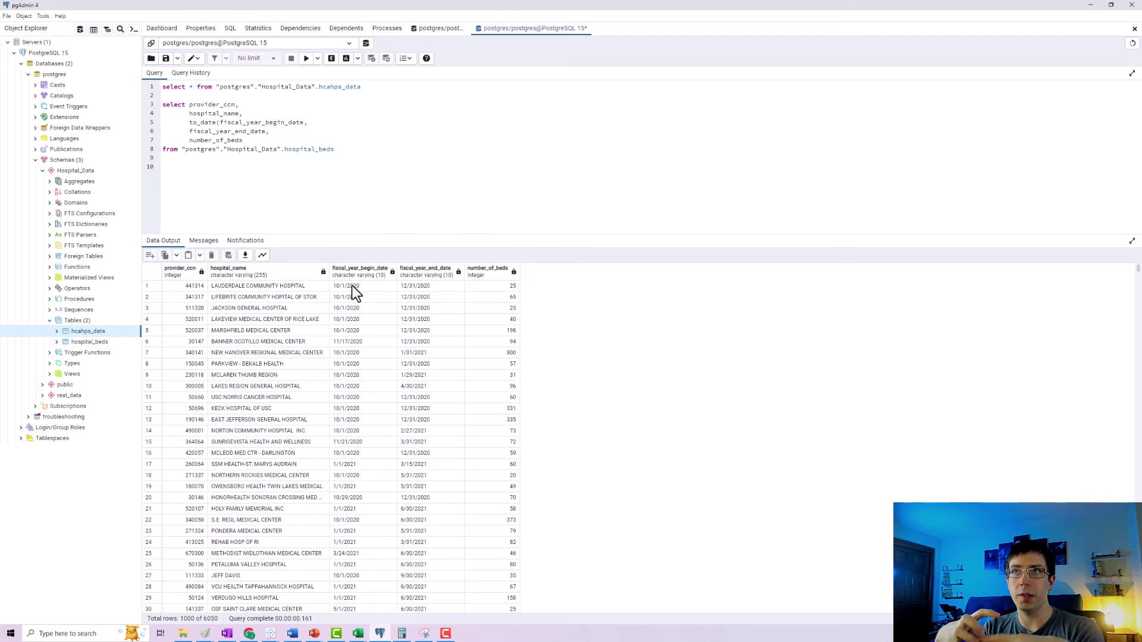
pyautogui.write(')')
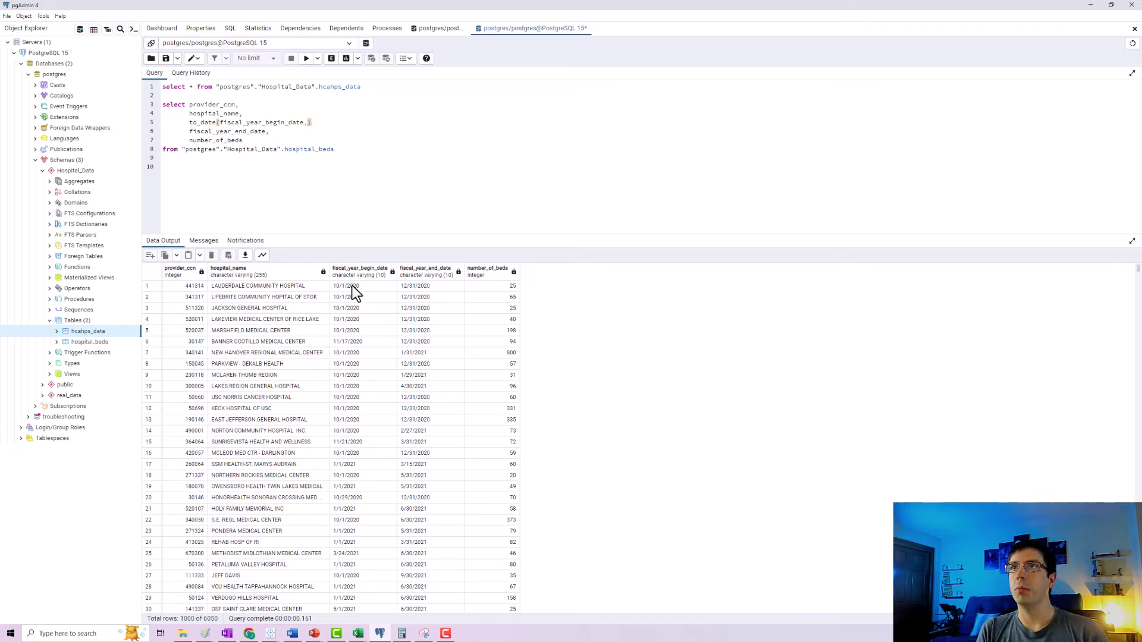
pyautogui.write("'")
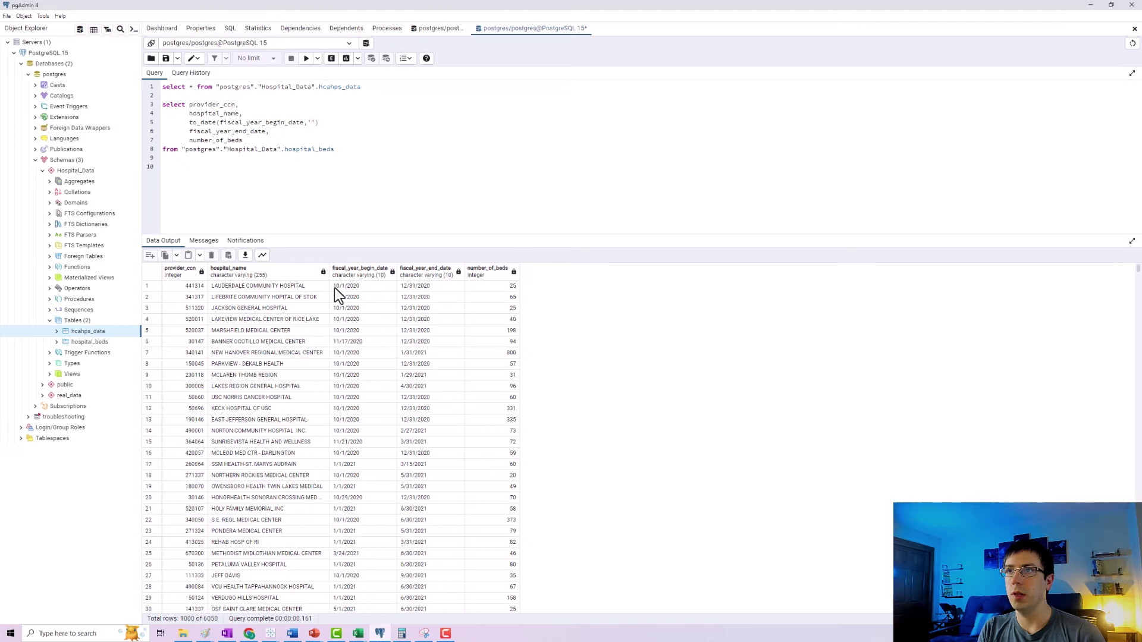
pyautogui.write('MM/')
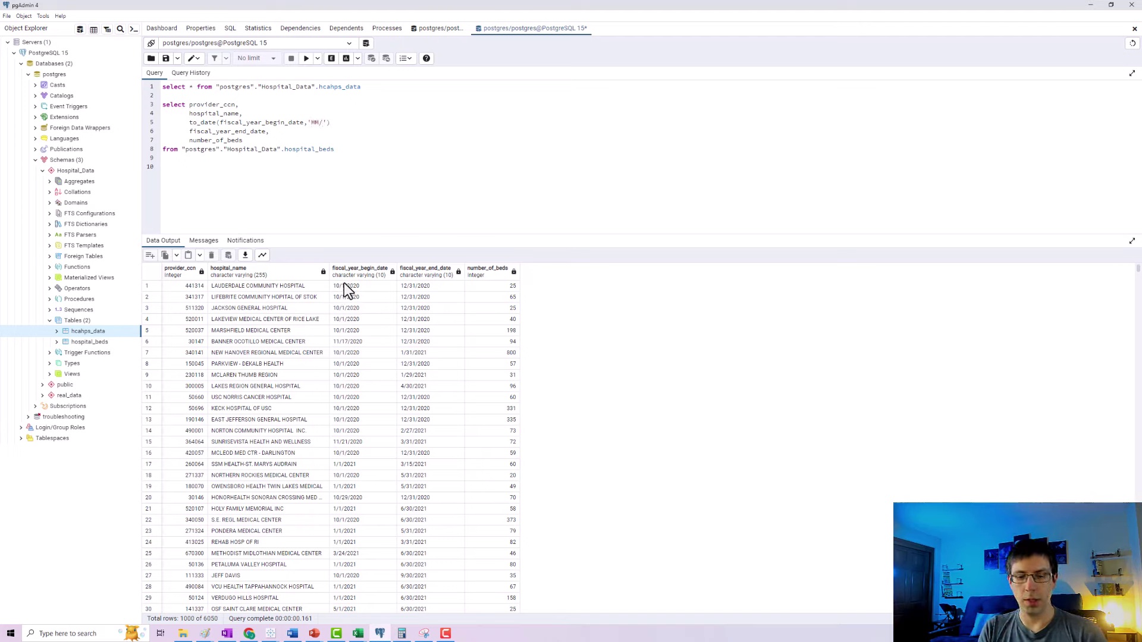
pyautogui.write('DD/')
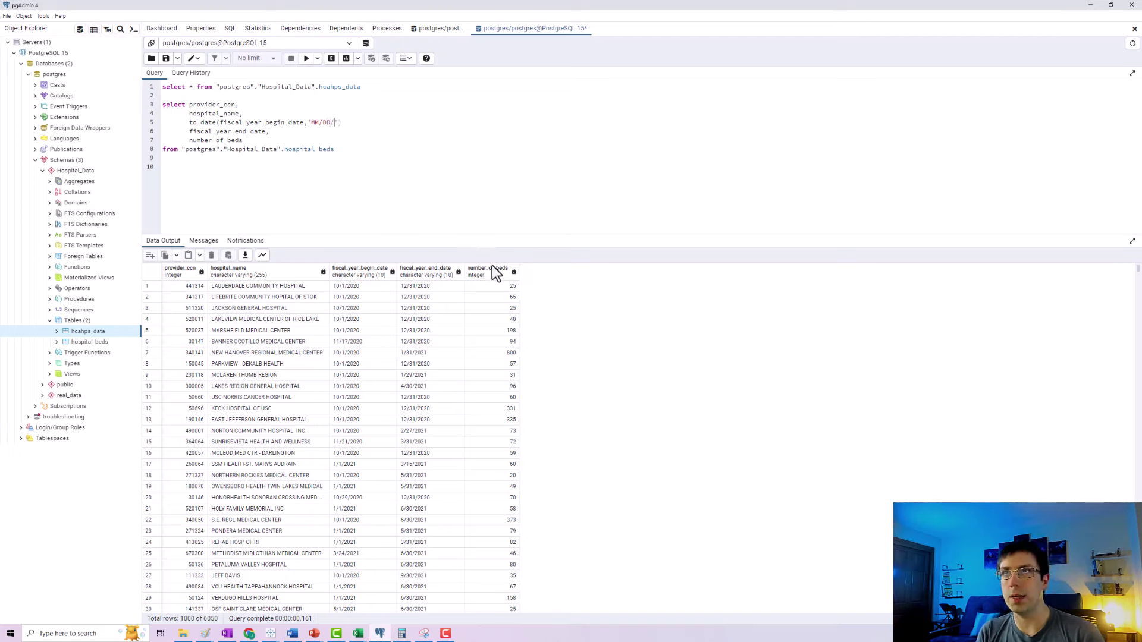
pyautogui.write('YYYY')
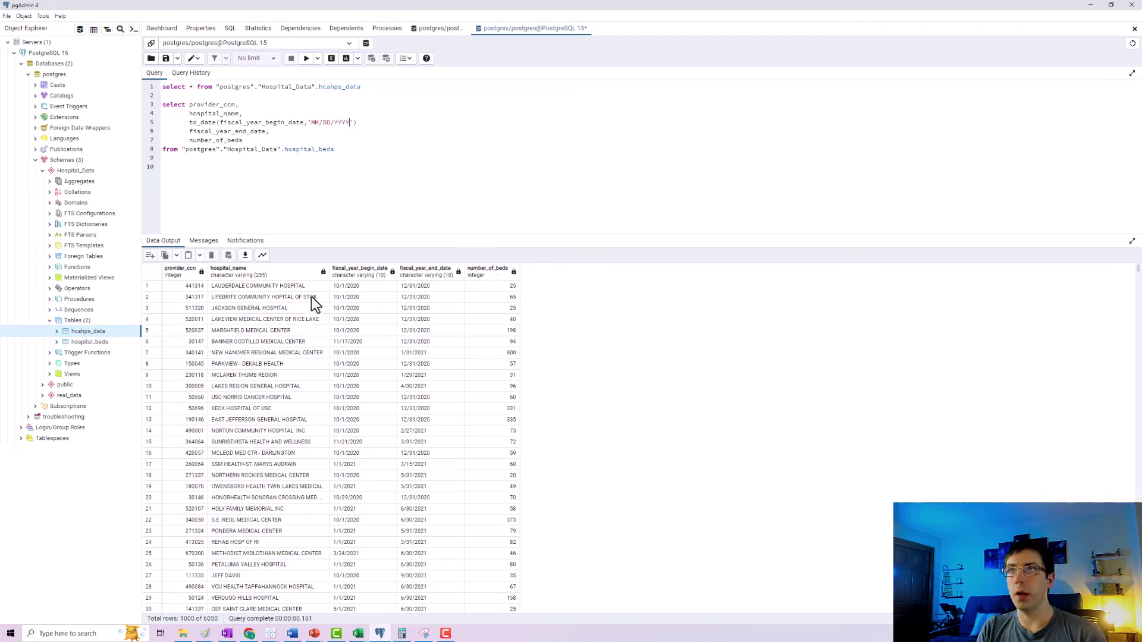
pyautogui.click(352, 124)
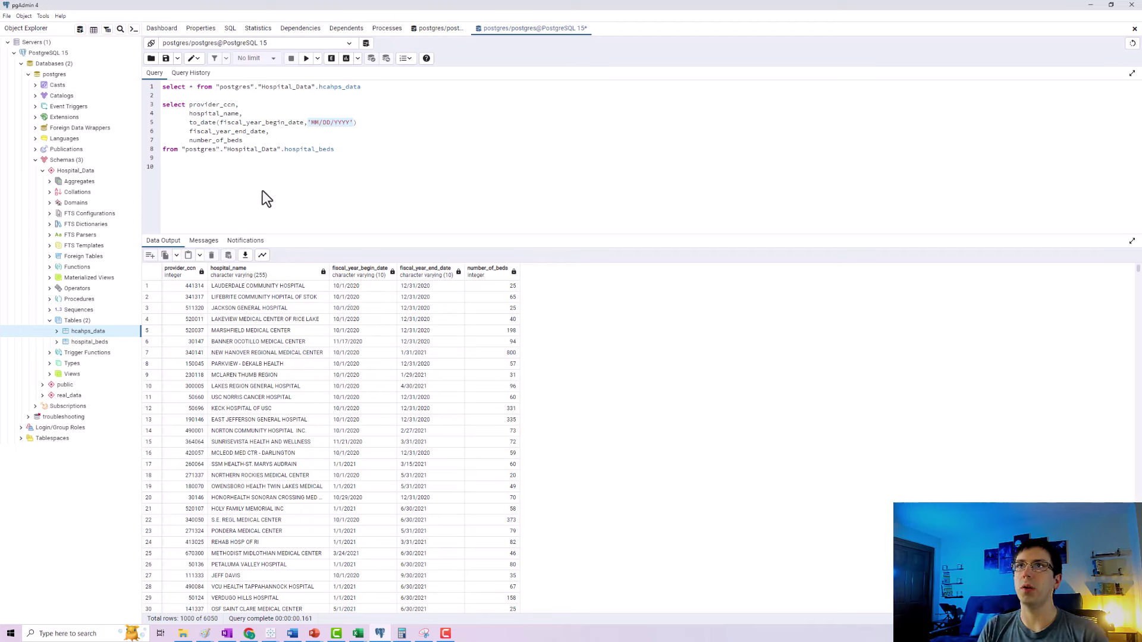
# Step: Alias the to_date expression as fiscal_year_begin_date and end the line with a comma
pyautogui.click(368, 120)
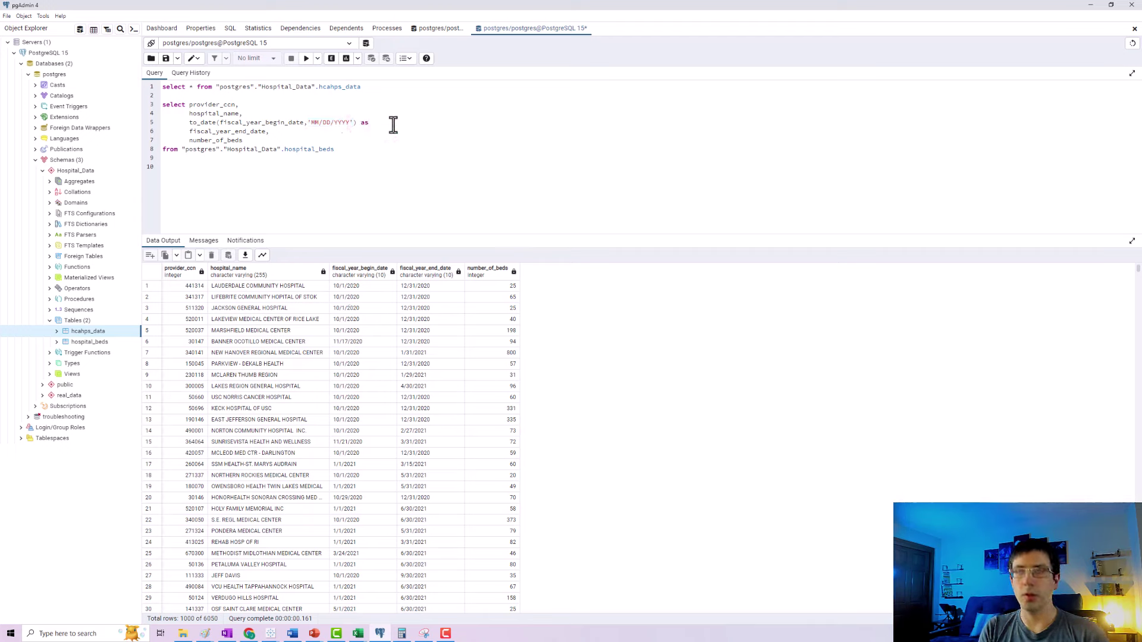
pyautogui.write('as fiscal_year_')
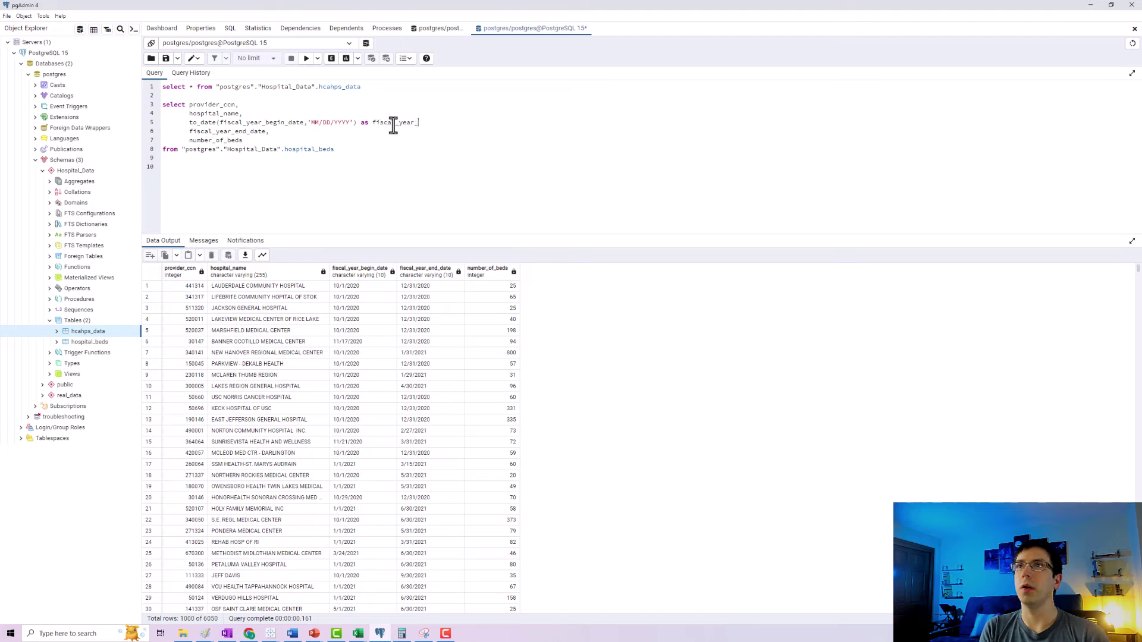
pyautogui.write('begin_date')
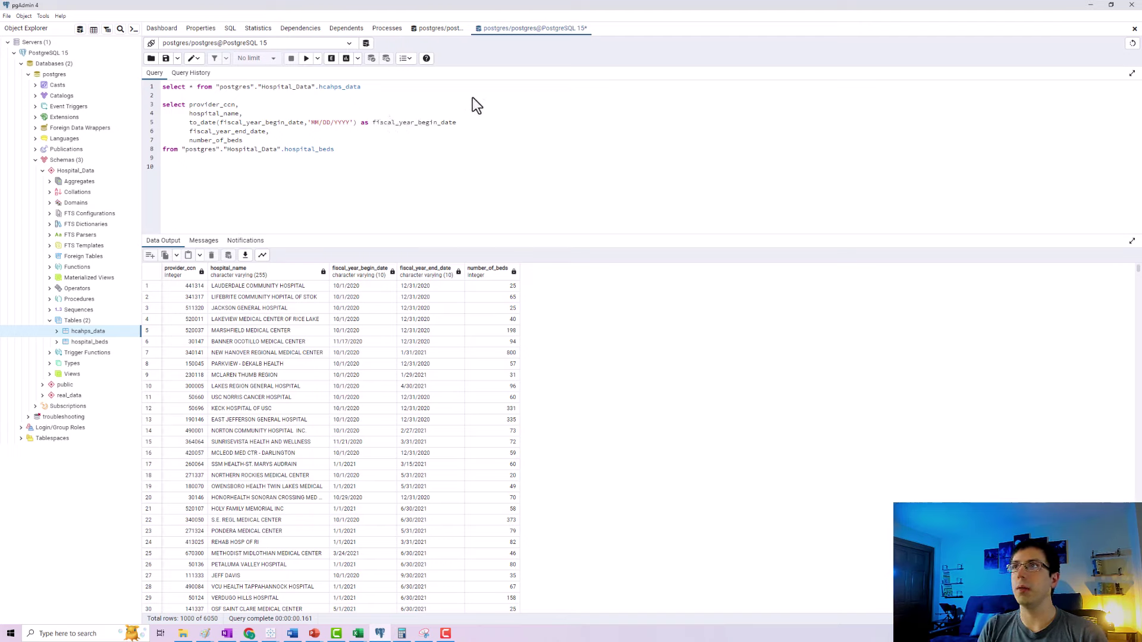
pyautogui.click(462, 127)
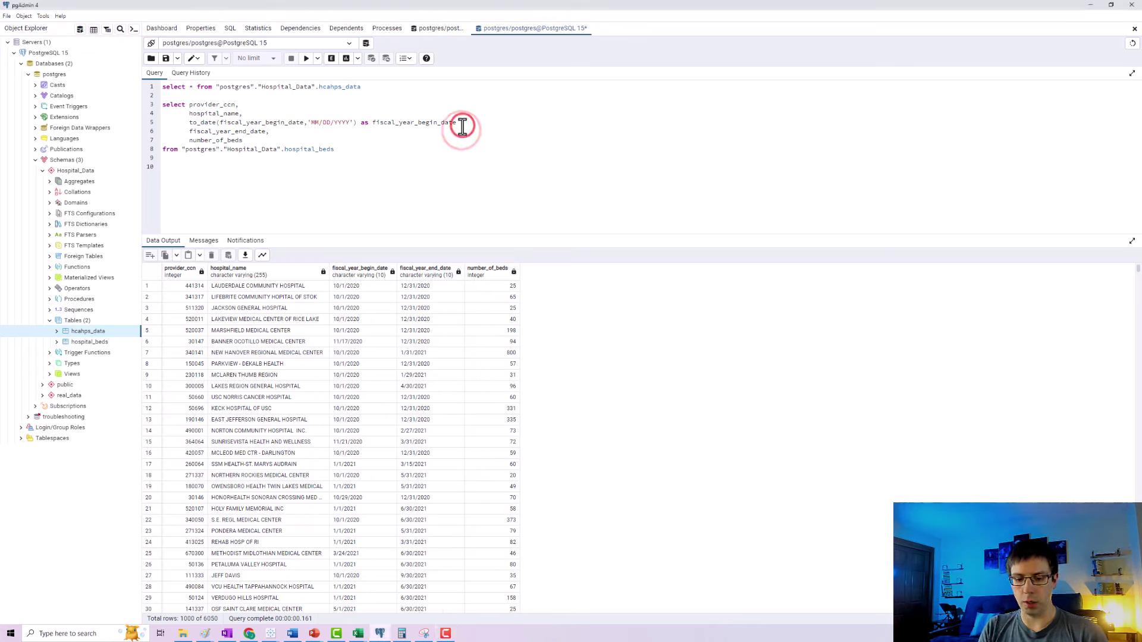
pyautogui.write(',')
# Step: Run only the hospital_beds query and examine the format and data type of the fiscal_year_begin_date column
pyautogui.moveTo(346, 152); pyautogui.dragTo(163, 109)
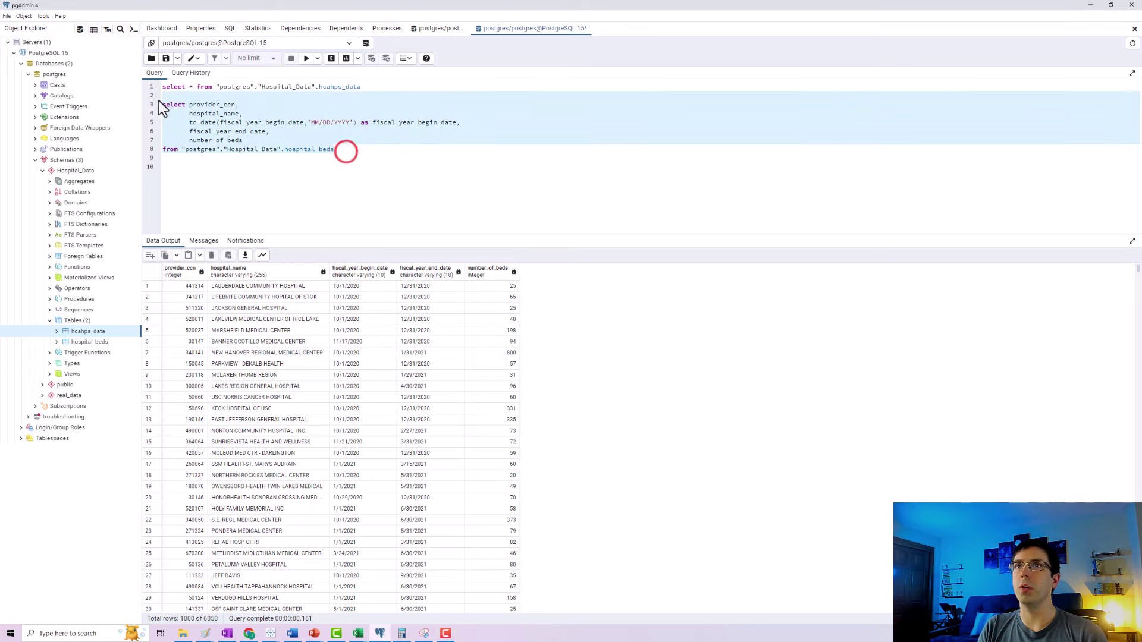
pyautogui.click(306, 58)
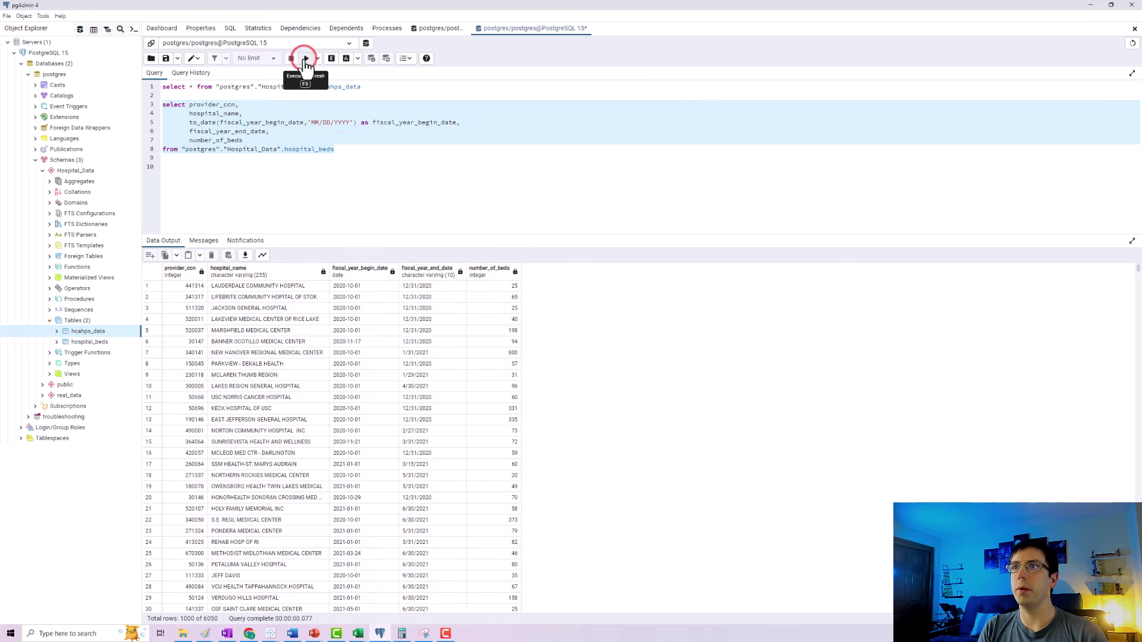
pyautogui.click(369, 286)
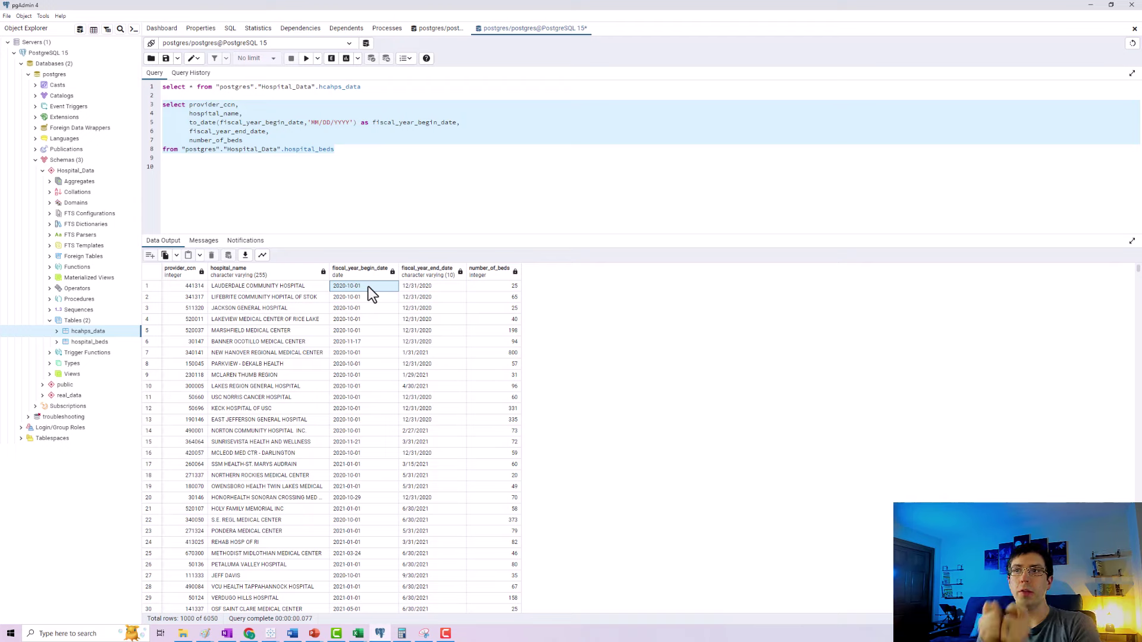
pyautogui.click(351, 271)
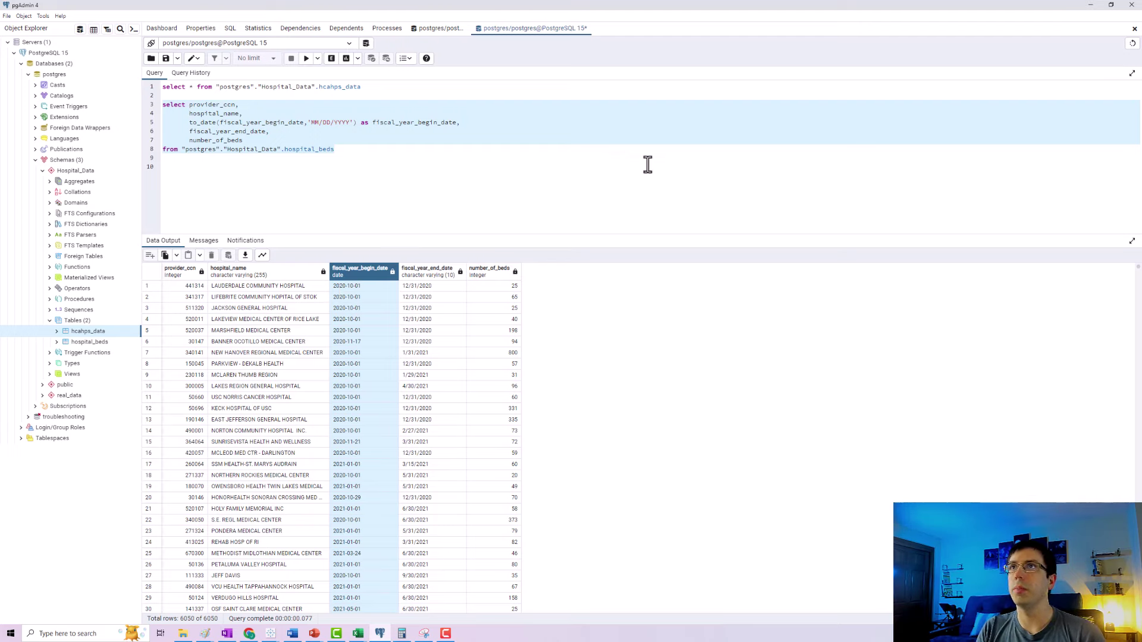
# Step: Duplicate the fiscal_year_begin_date to_date line directly below itself in the hospital_beds query
pyautogui.click(378, 150)
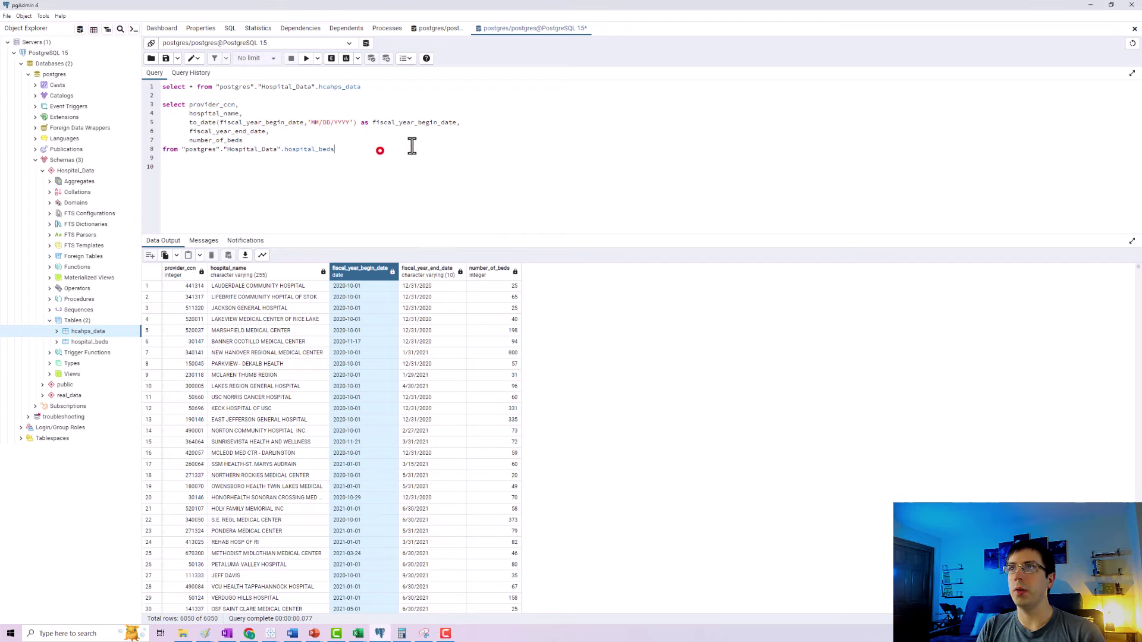
pyautogui.click(462, 121)
pyautogui.keyDown('shift'); pyautogui.click(188, 122); pyautogui.keyUp('shift')
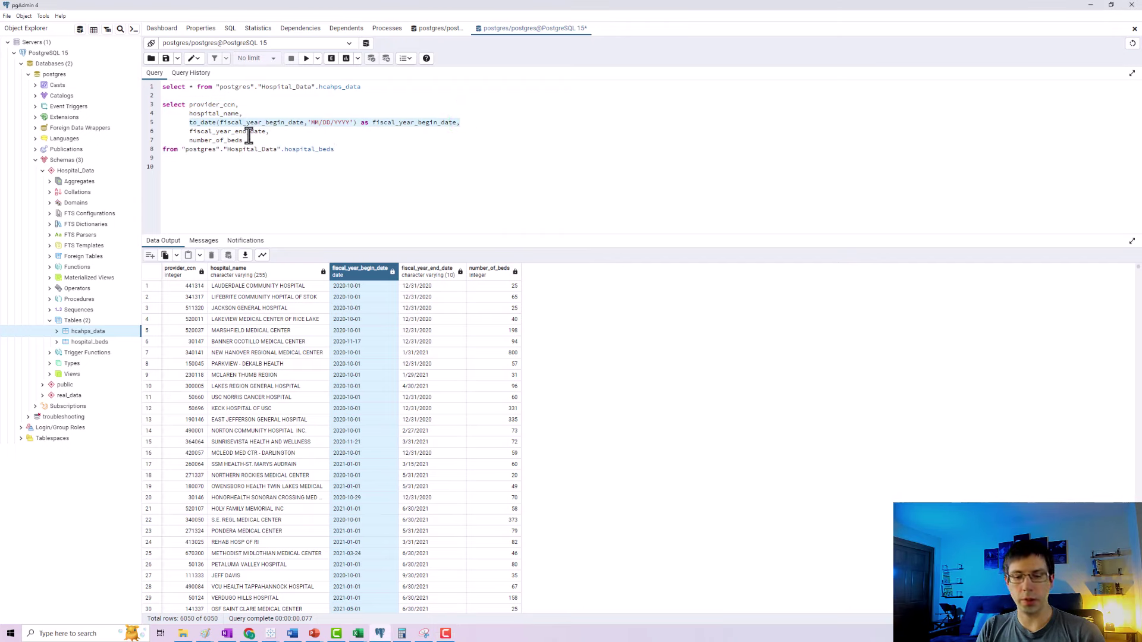
pyautogui.hotkey('ctrl', 'c')
pyautogui.click(461, 122)
pyautogui.press('Return')
pyautogui.hotkey('ctrl', 'v')
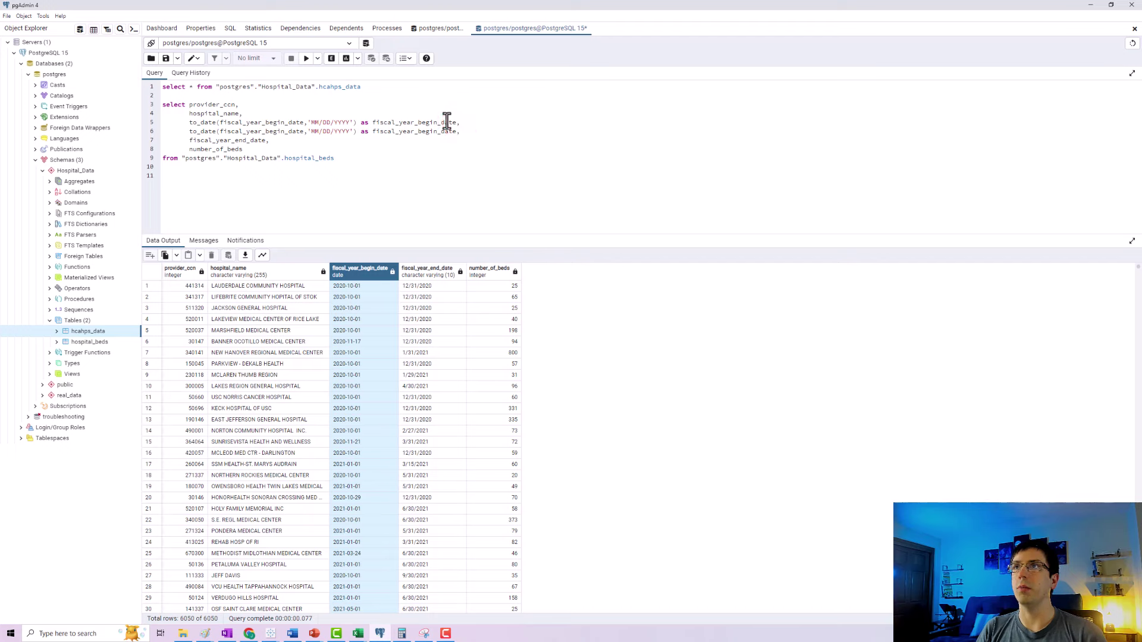
# Step: Change the column inside the duplicated to_date function to fiscal_year_end_date
pyautogui.click(286, 130)
pyautogui.press('BackSpace')
pyautogui.press('BackSpace')
pyautogui.press('BackSpace')
pyautogui.press('BackSpace')
pyautogui.press('BackSpace')
pyautogui.write('end')
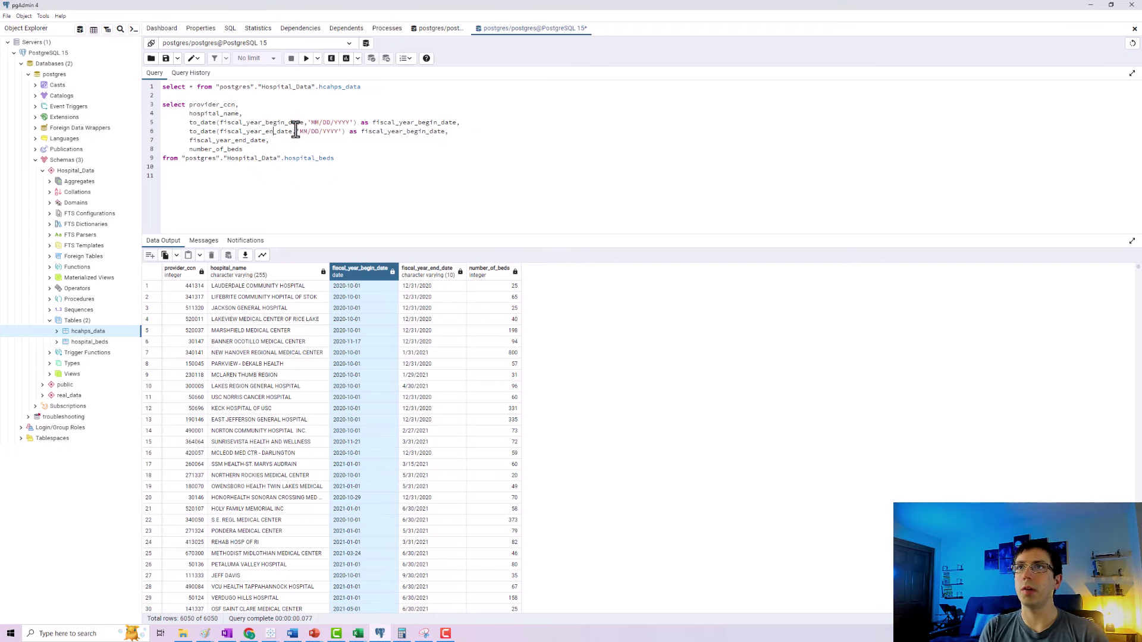
# Step: Change the alias of the duplicated to_date line to fiscal_year_end_date
pyautogui.click(429, 130)
pyautogui.press('BackSpace')
pyautogui.press('BackSpace')
pyautogui.press('BackSpace')
pyautogui.press('BackSpace')
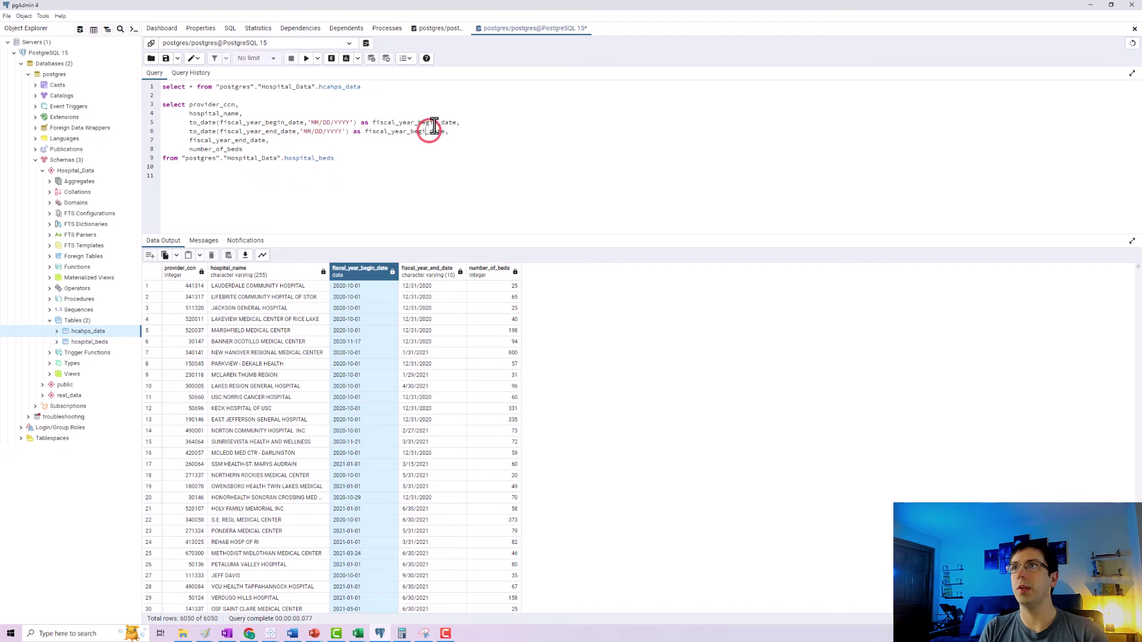
pyautogui.press('BackSpace')
pyautogui.write('end')
# Step: Remove the original unconverted fiscal_year_end_date entry from the hospital_beds column list
pyautogui.moveTo(296, 139); pyautogui.dragTo(155, 143)
pyautogui.press('BackSpace')
pyautogui.press('BackSpace')
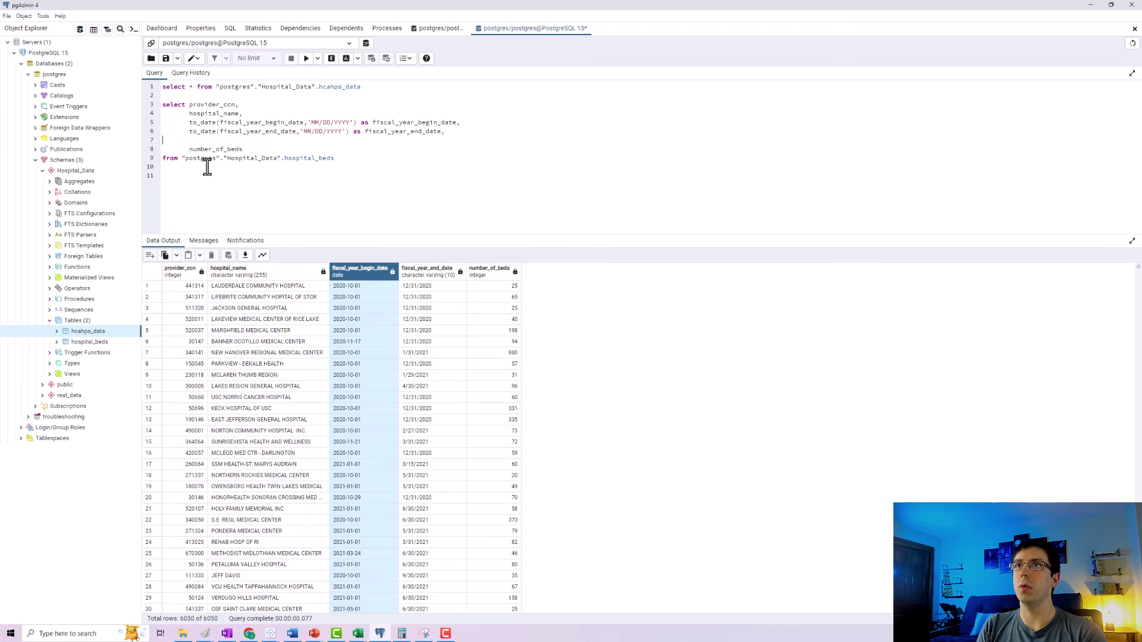
# Step: Run the hospital_beds query and check the provider_ccn values in the result
pyautogui.moveTo(380, 148); pyautogui.dragTo(162, 105)
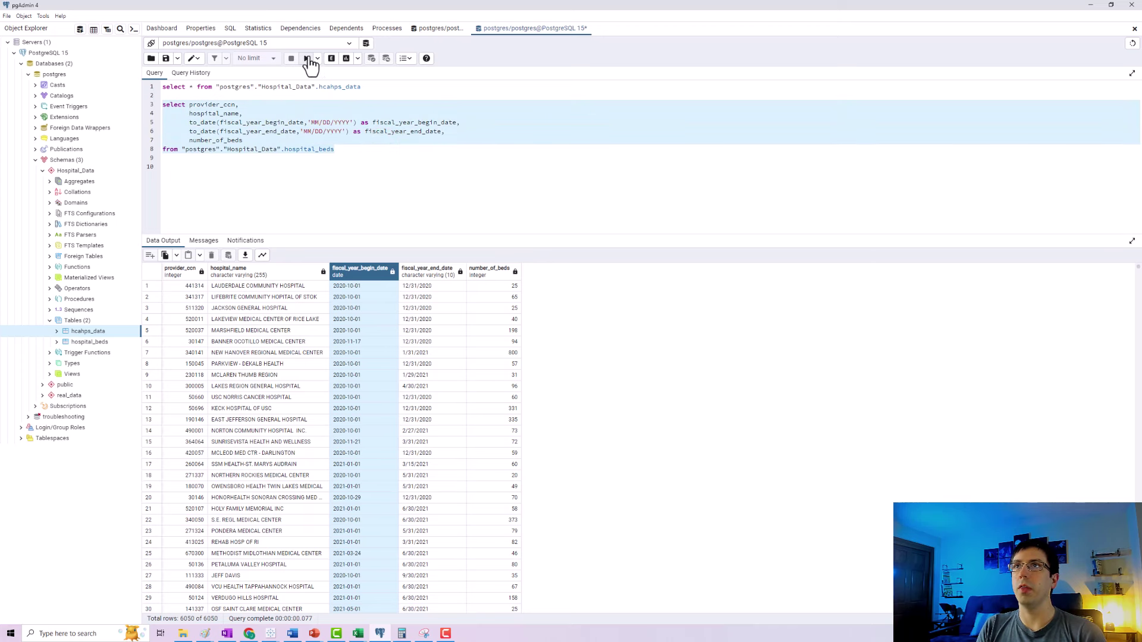
pyautogui.click(308, 57)
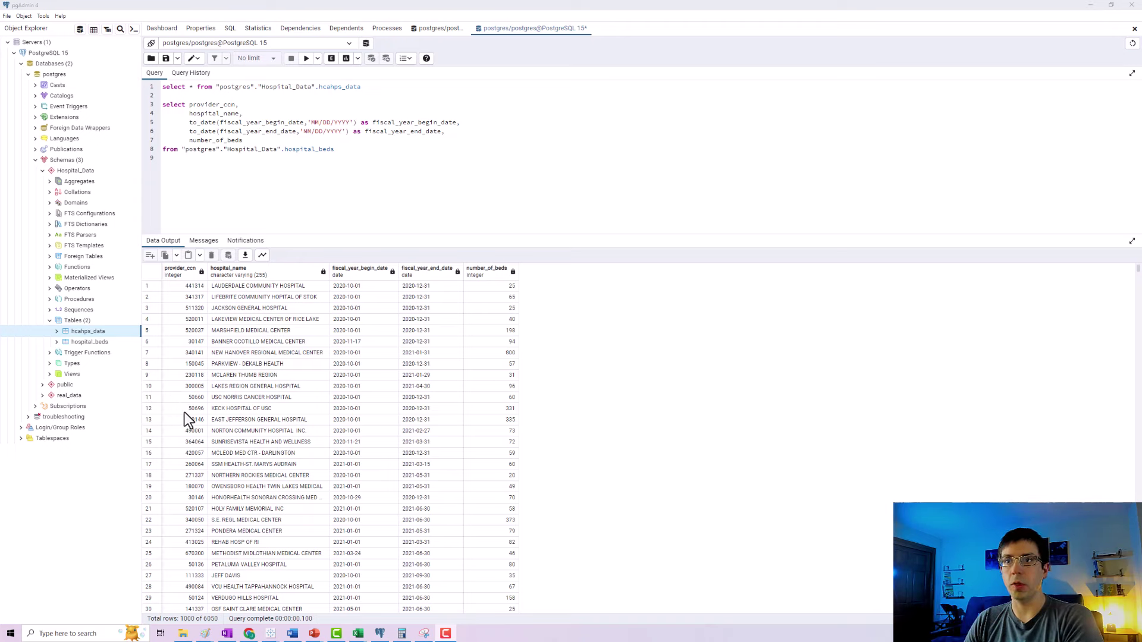
pyautogui.click(198, 498)
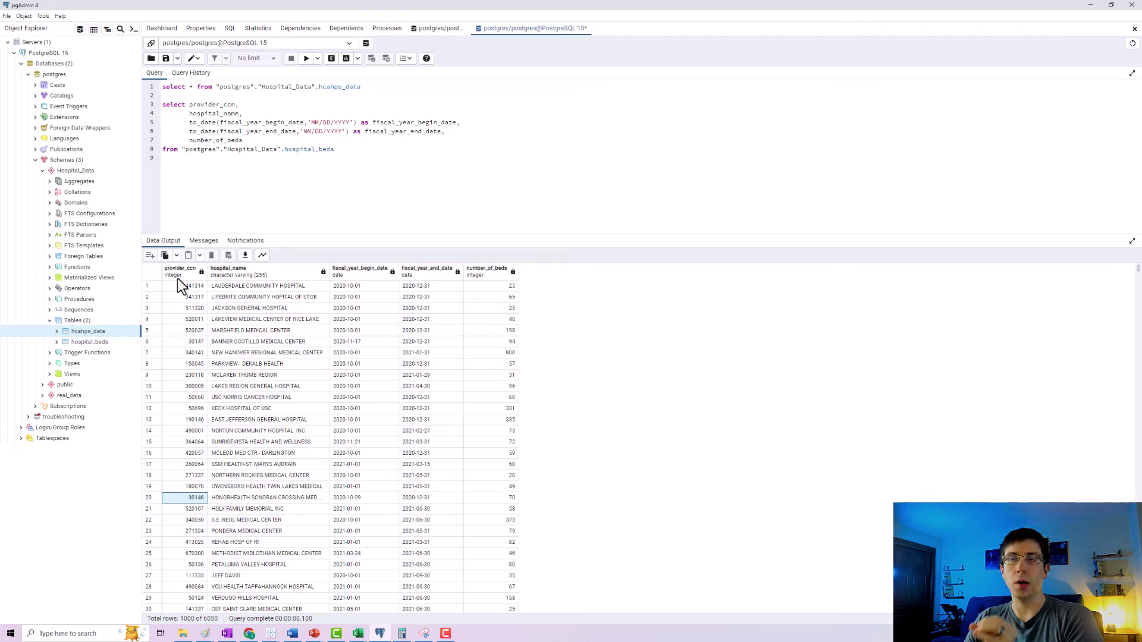
# Step: Move provider_ccn to its own line in the hospital_beds query and enter cast(provider_ccn as text) right after select
pyautogui.click(188, 104)
pyautogui.press('Return')
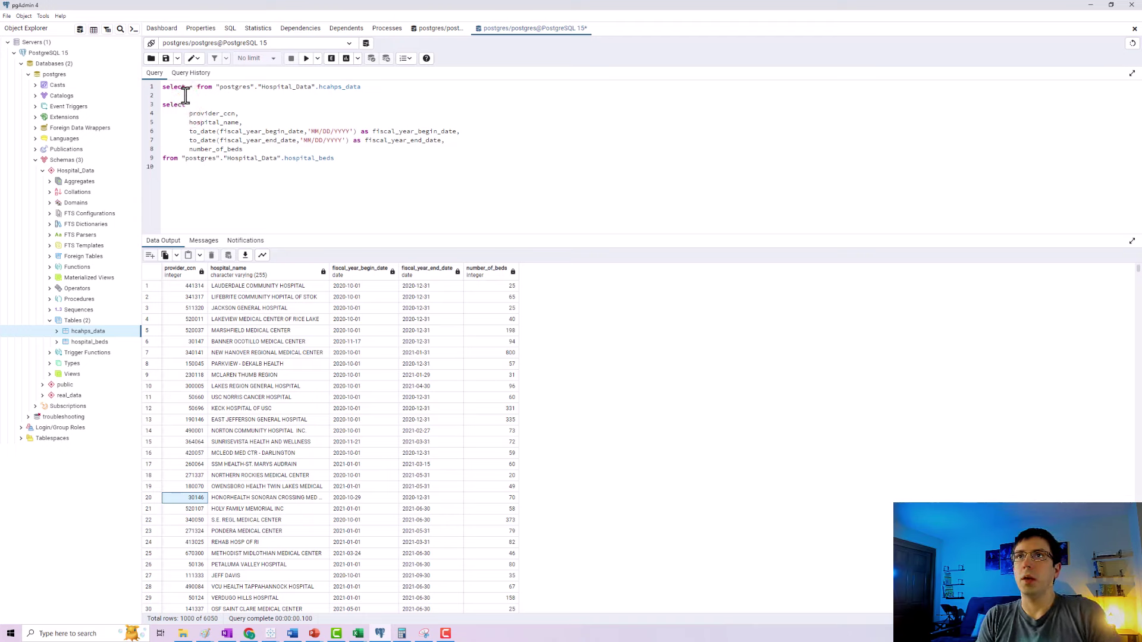
pyautogui.write('provider_ccn')
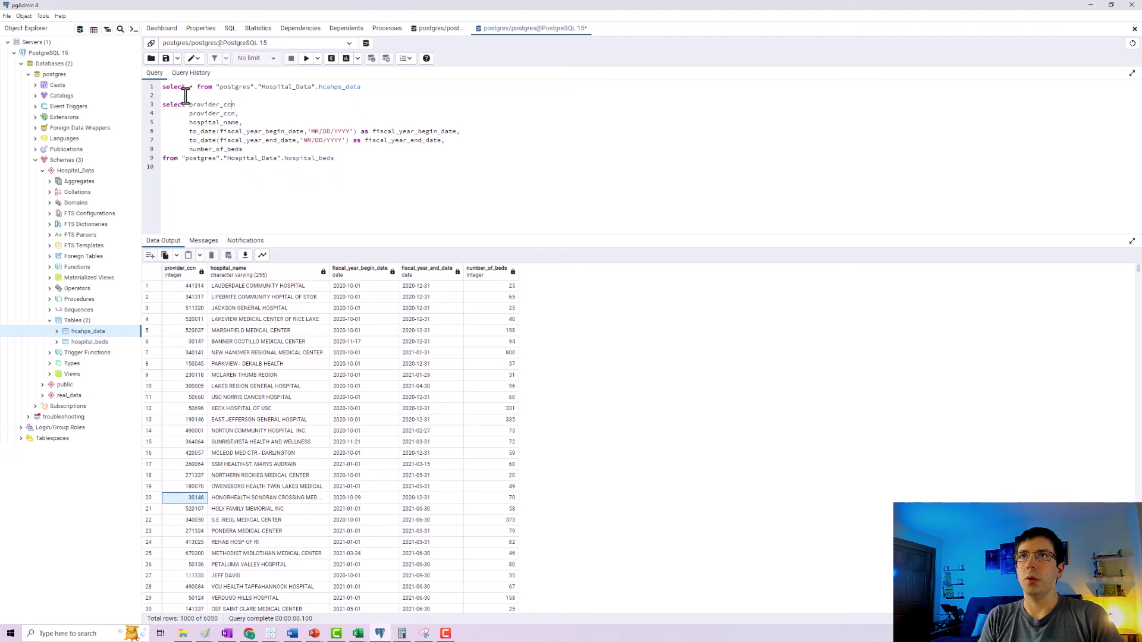
pyautogui.write('cast(')
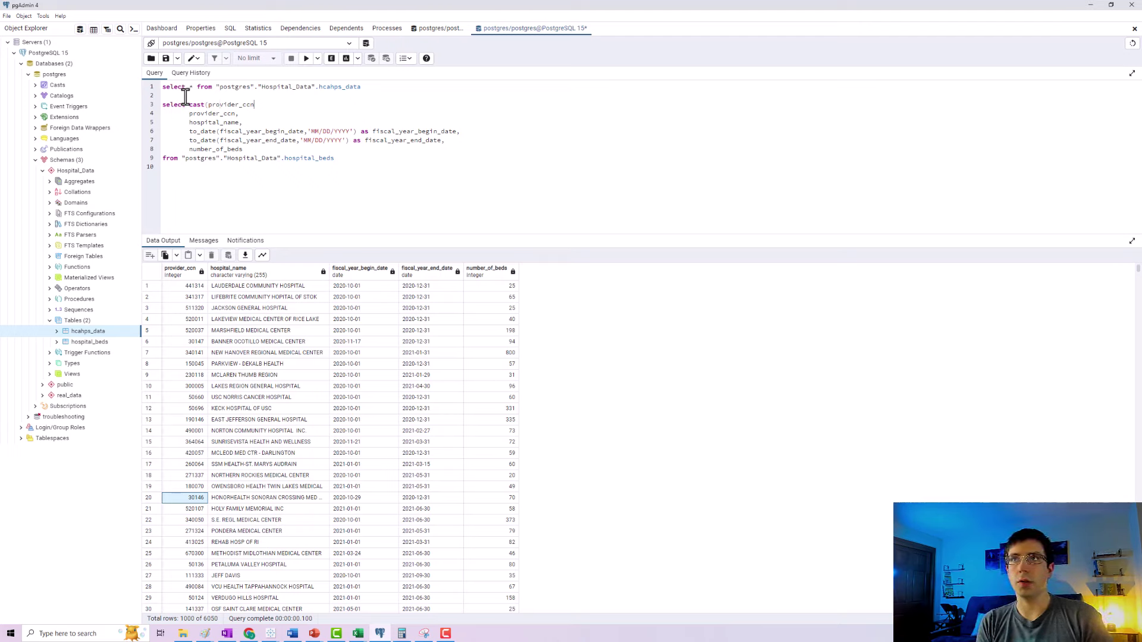
pyautogui.write('as text)')
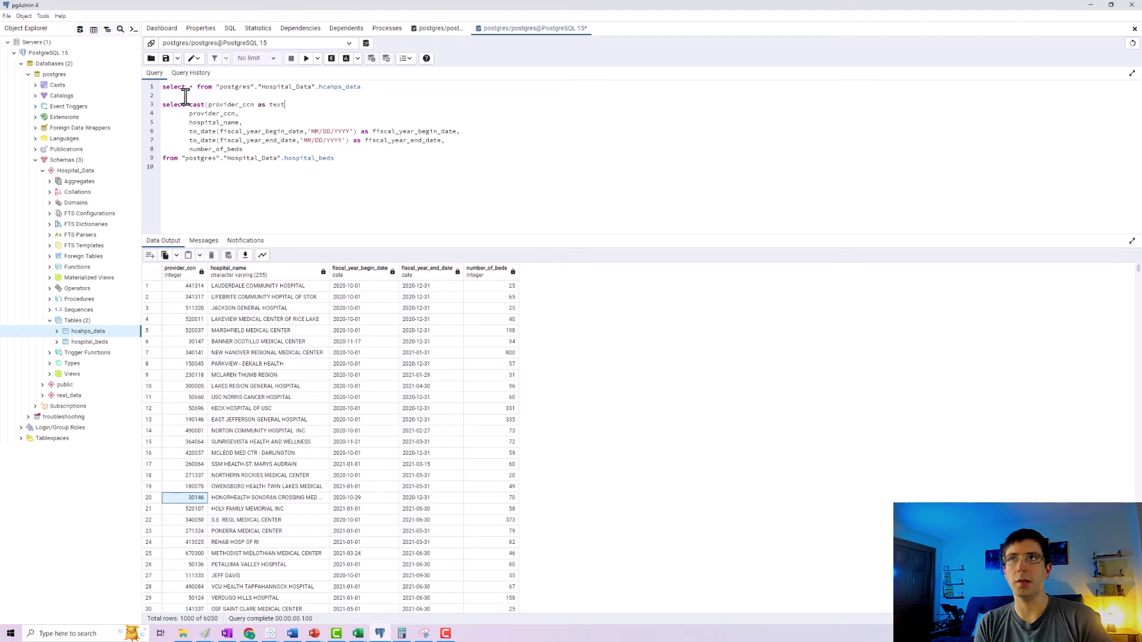
# Step: Wrap the provider_ccn cast in an lpad function with length 6 and fill character '0'
pyautogui.press('Left')
pyautogui.press('Left')
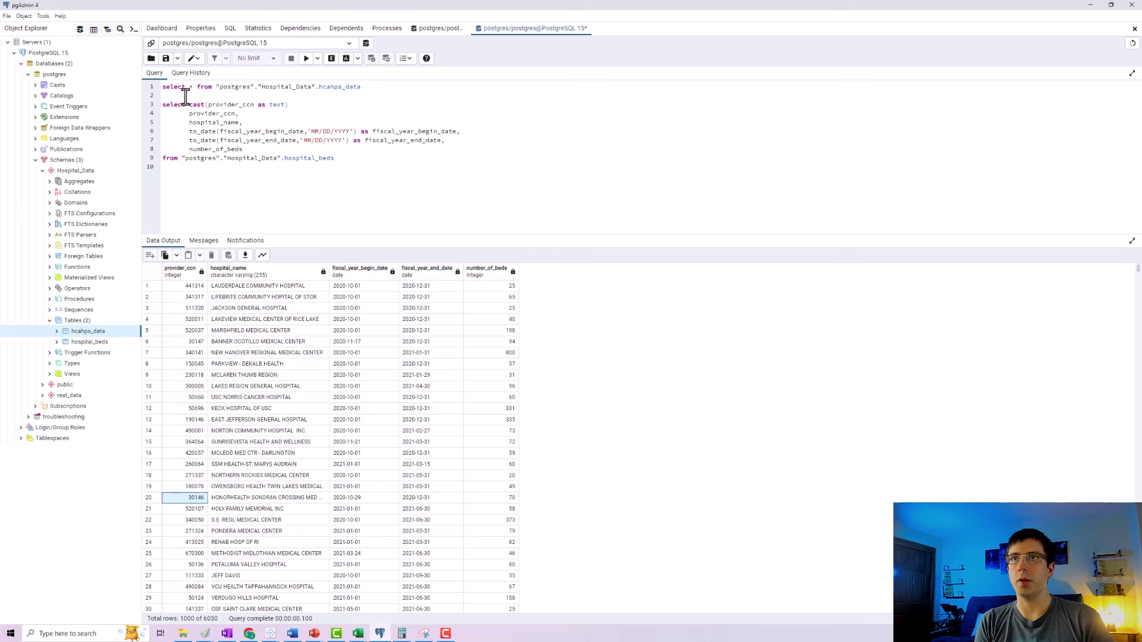
pyautogui.write('lpad(')
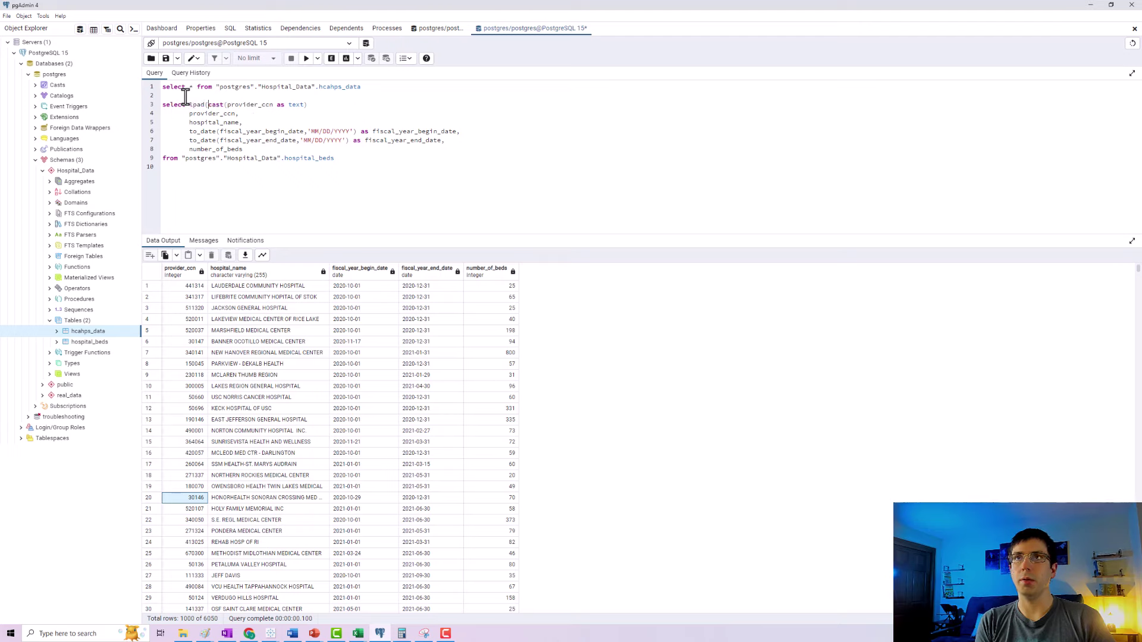
pyautogui.hotkey('ctrl', 'Right')
pyautogui.hotkey('ctrl', 'Right')
pyautogui.hotkey('ctrl', 'Right')
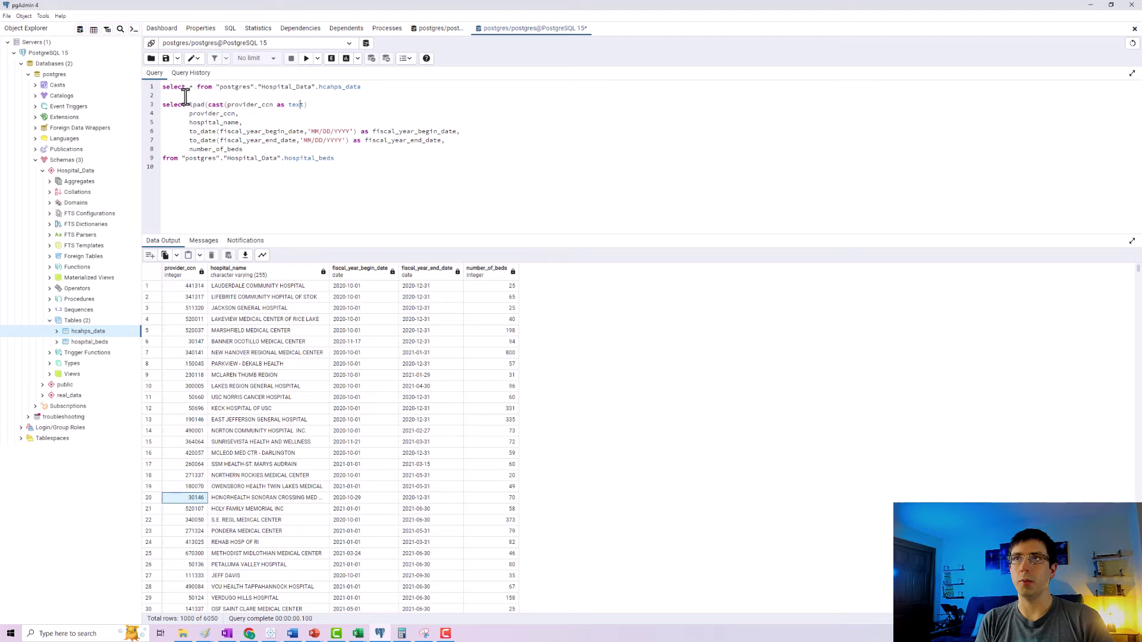
pyautogui.press('Right')
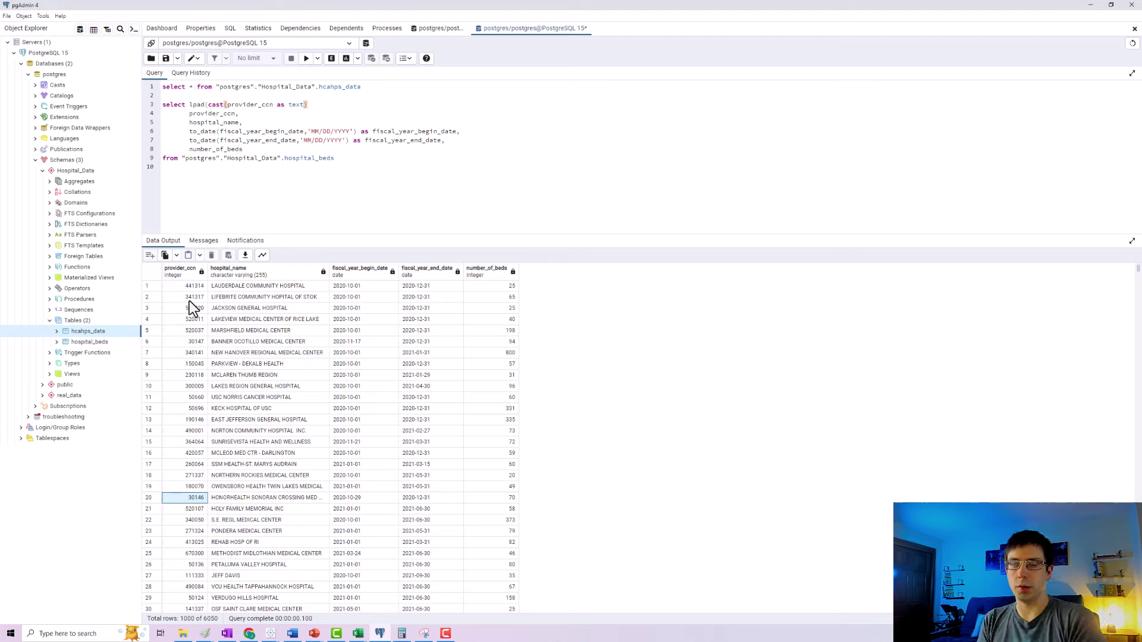
pyautogui.press('Right')
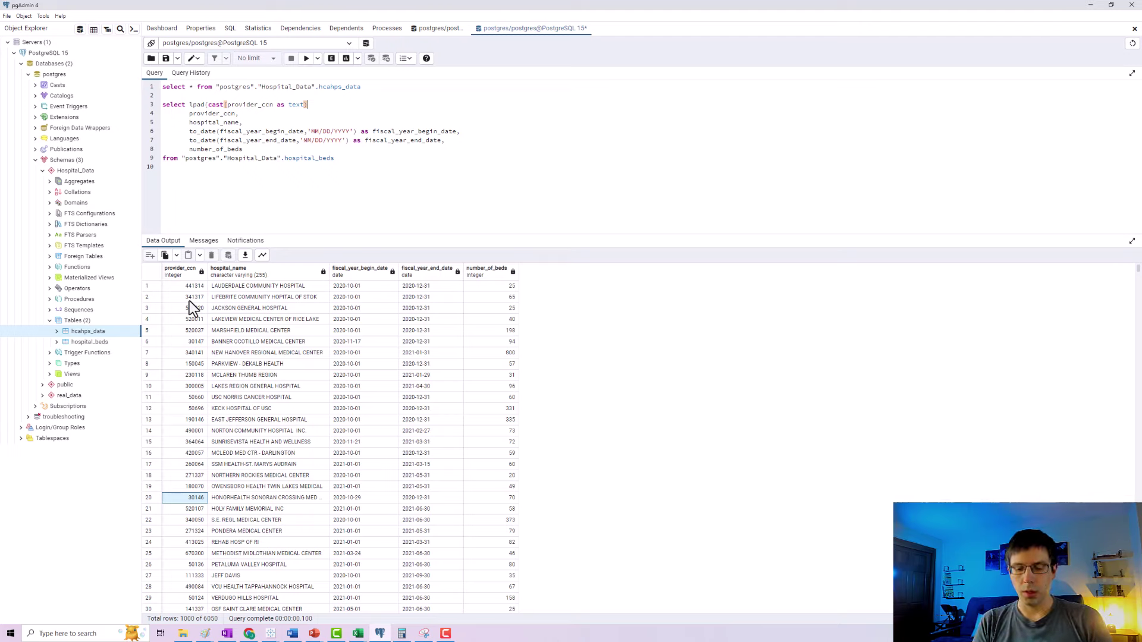
pyautogui.write(',')
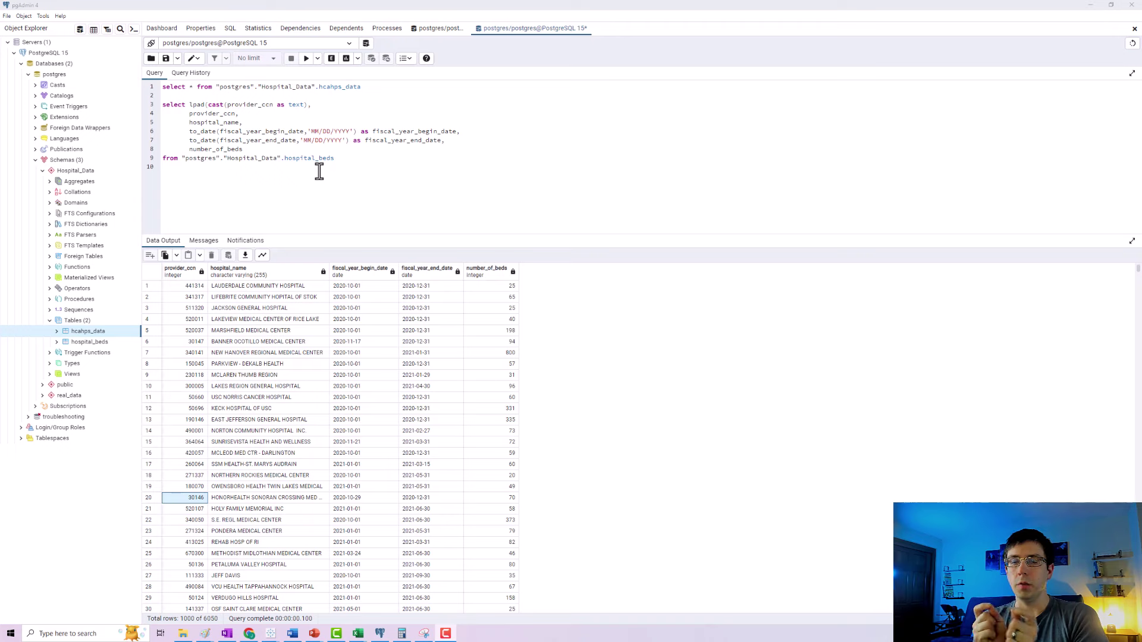
pyautogui.click(310, 104)
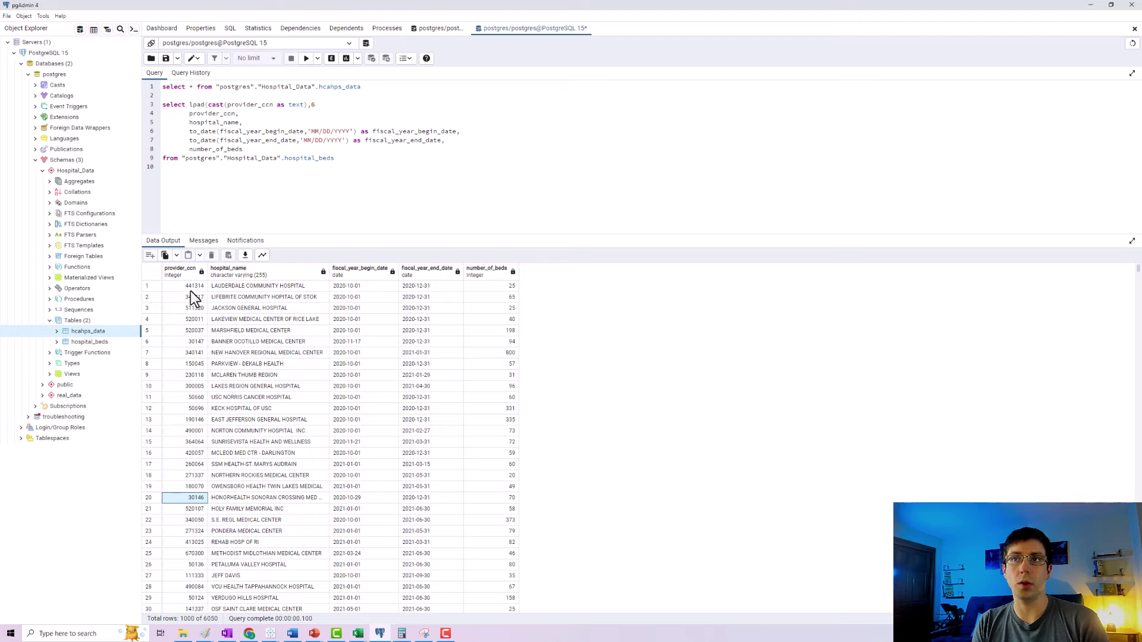
pyautogui.click(365, 104)
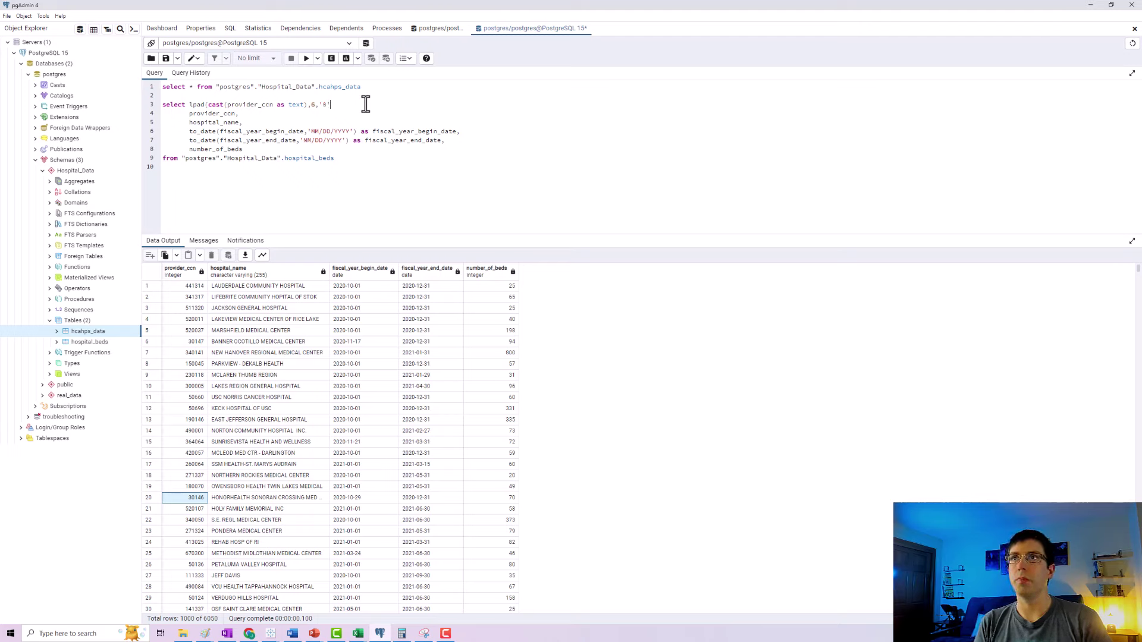
pyautogui.write(') ')
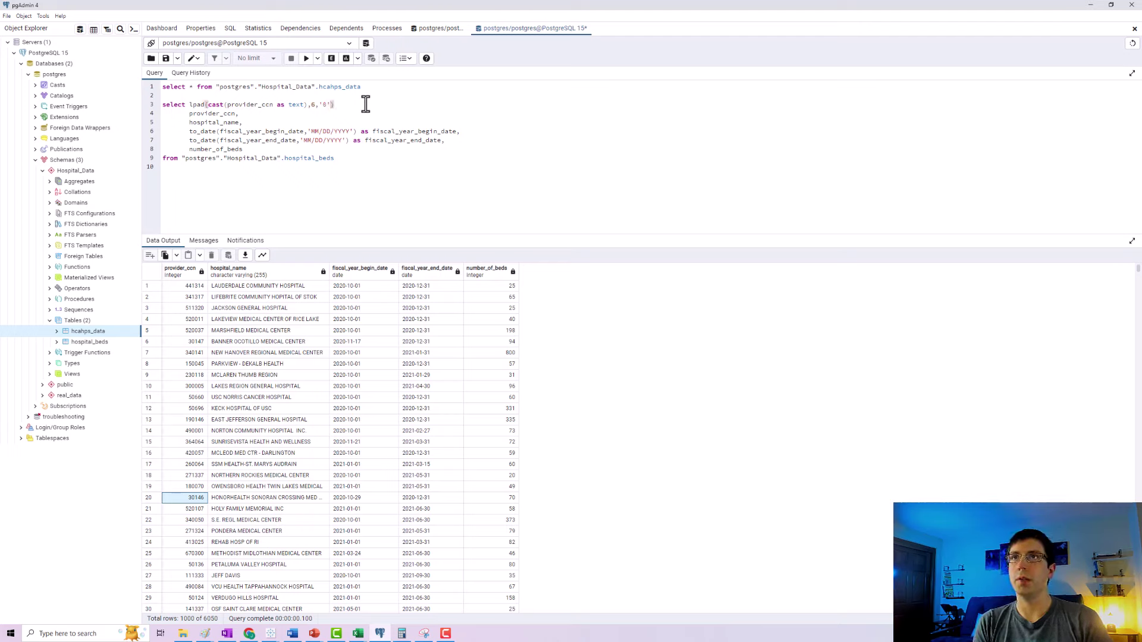
# Step: Give the lpad expression the alias provider_ccn
pyautogui.write('as provider_Ccn')
pyautogui.press('BackSpace')
pyautogui.press('BackSpace')
pyautogui.press('BackSpace')
pyautogui.write('ccn')
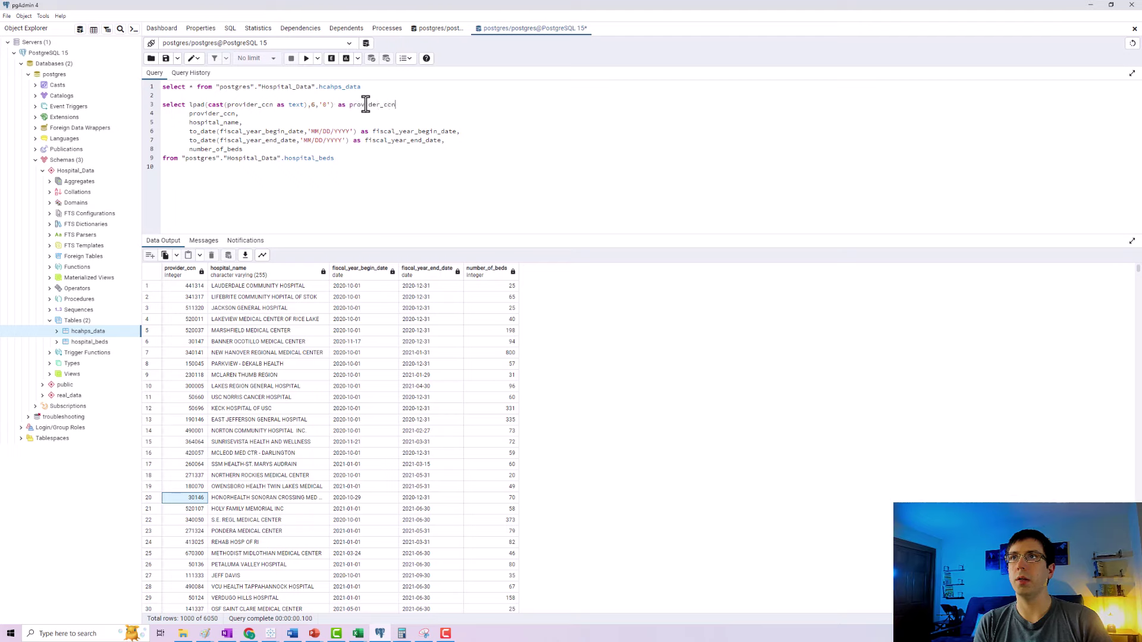
# Step: Add the missing comma after the lpad line's alias and run the hospital_beds query
pyautogui.moveTo(349, 158); pyautogui.dragTo(161, 105)
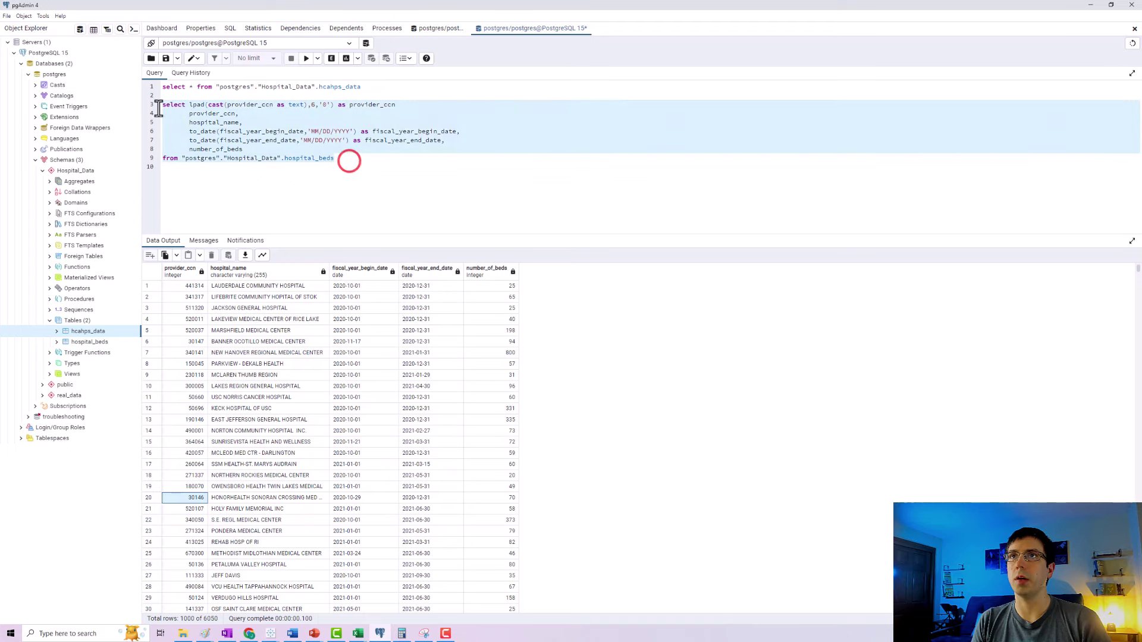
pyautogui.click(305, 58)
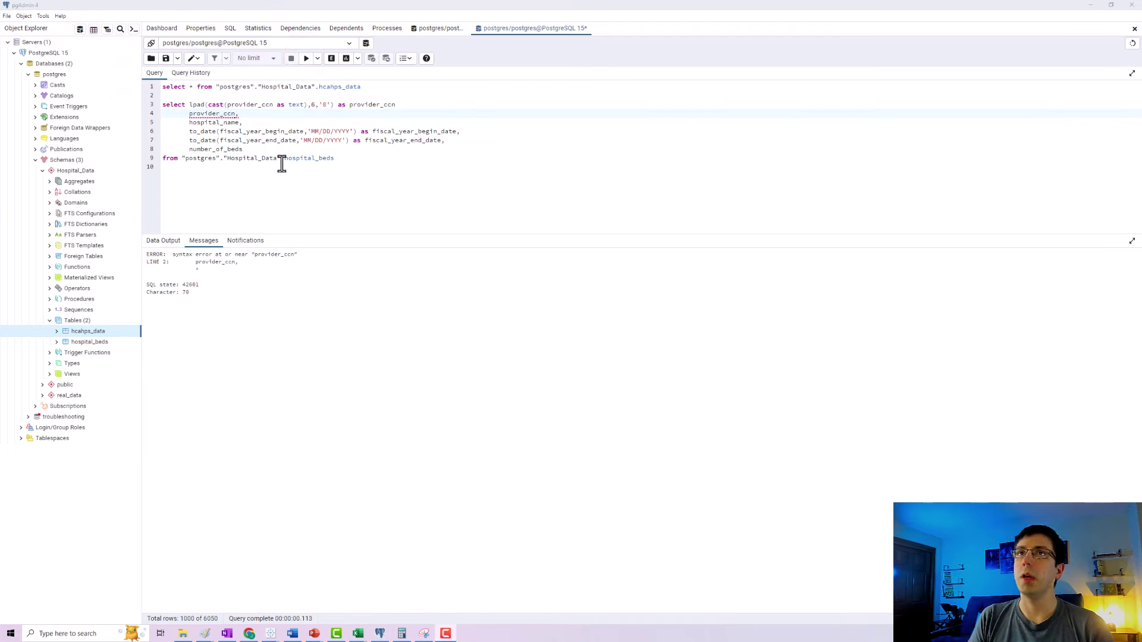
pyautogui.click(408, 107)
pyautogui.write(',')
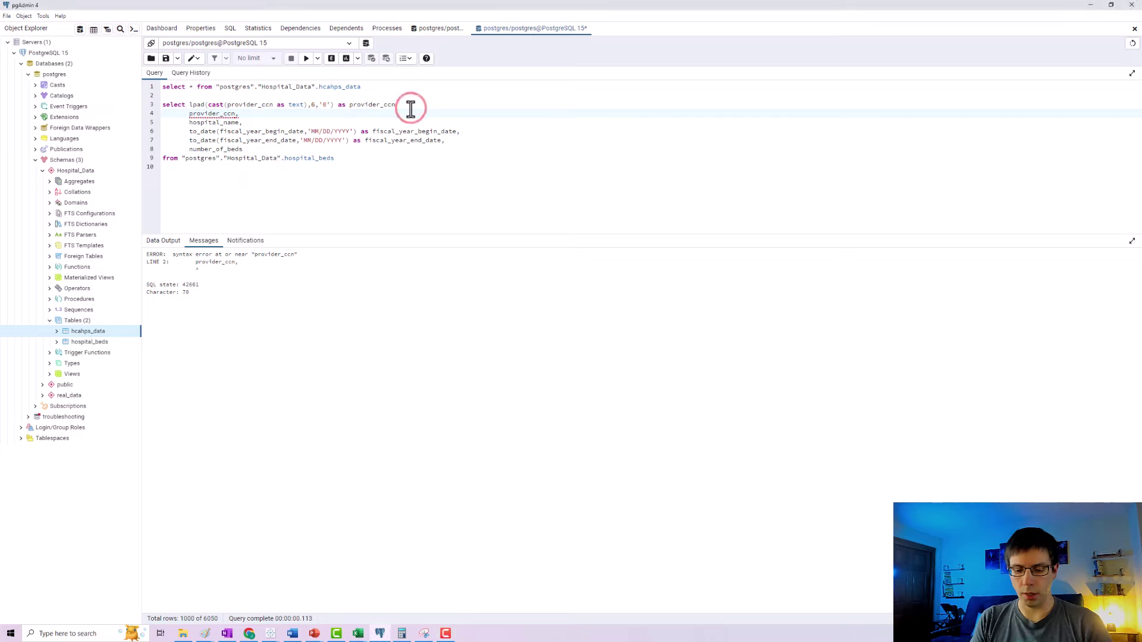
pyautogui.moveTo(335, 158); pyautogui.dragTo(153, 106)
pyautogui.click(306, 58)
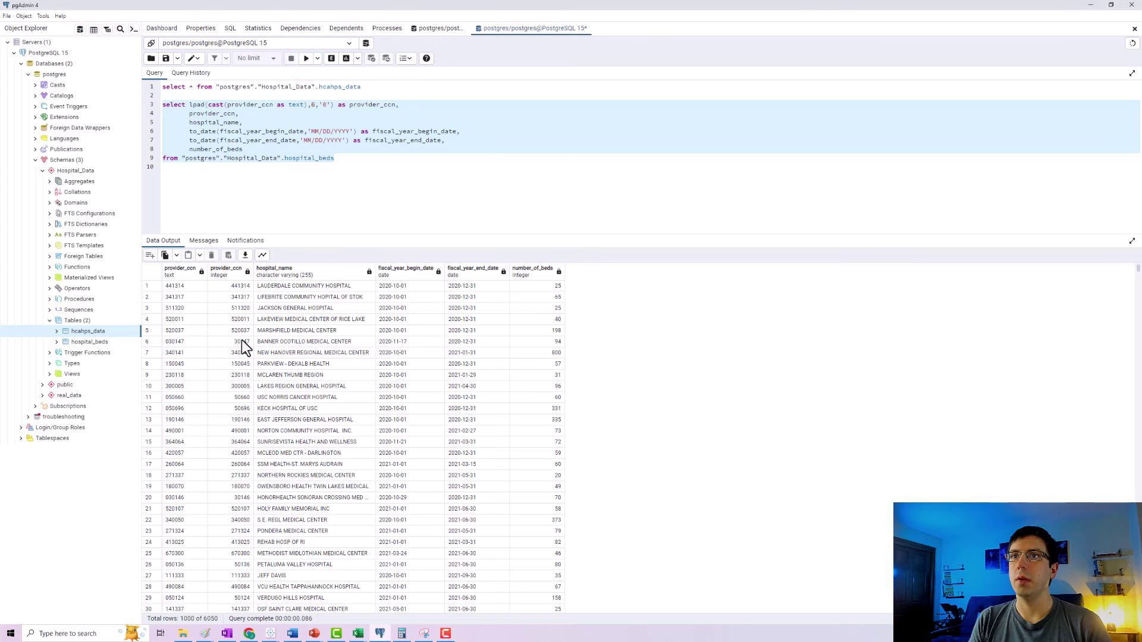
# Step: Compare the padded text provider_ccn with the integer provider_ccn in row 6 of the result
pyautogui.click(185, 344)
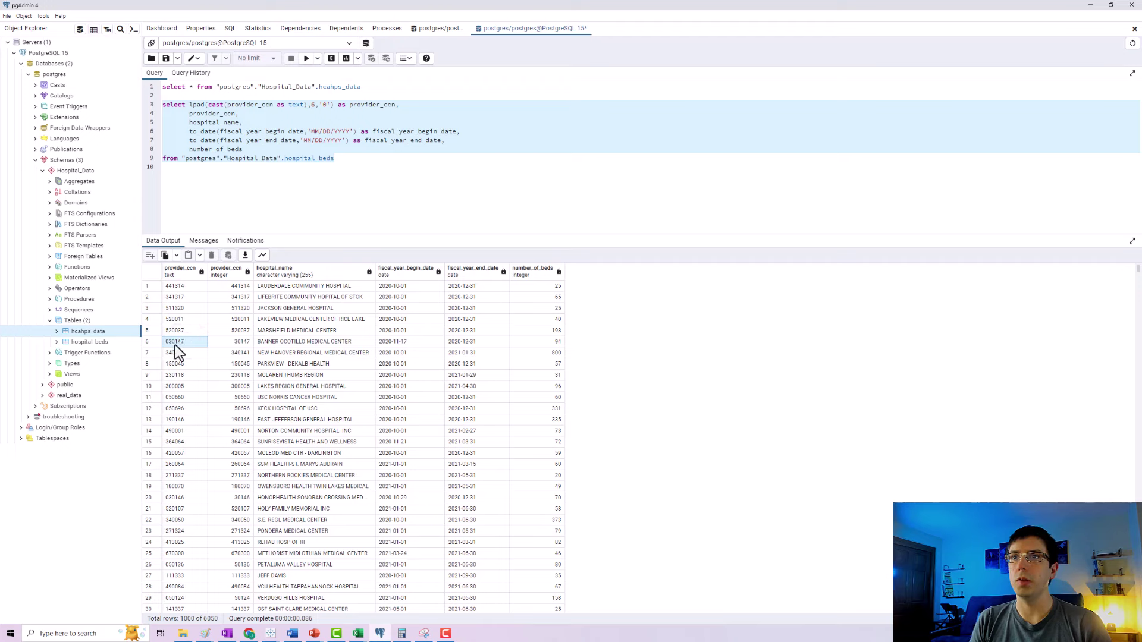
pyautogui.click(235, 341)
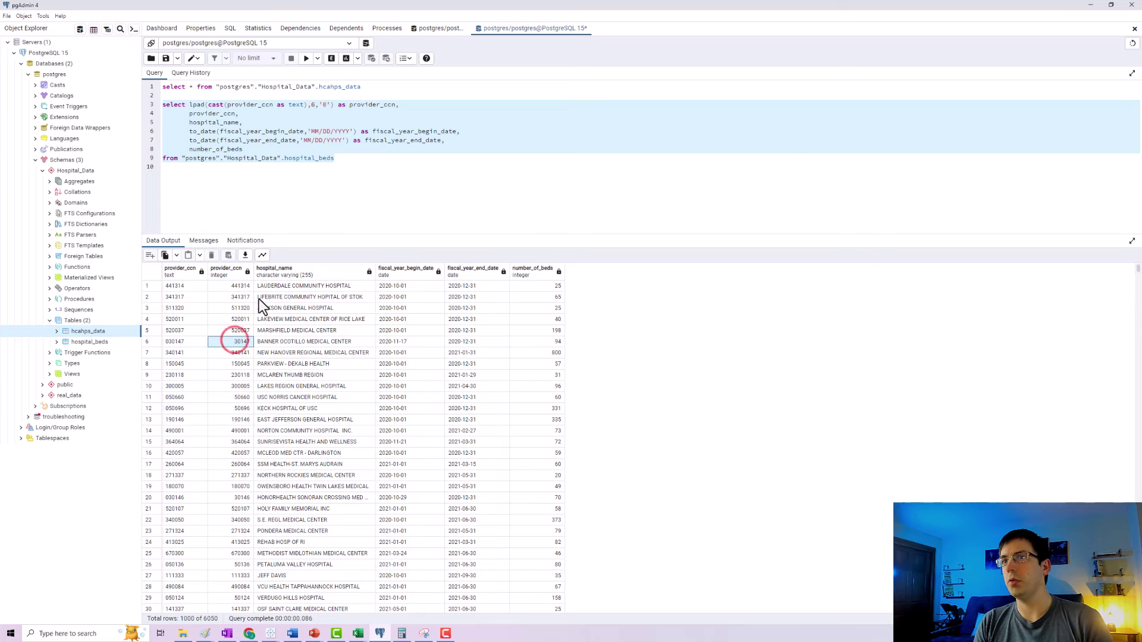
pyautogui.press('Left')
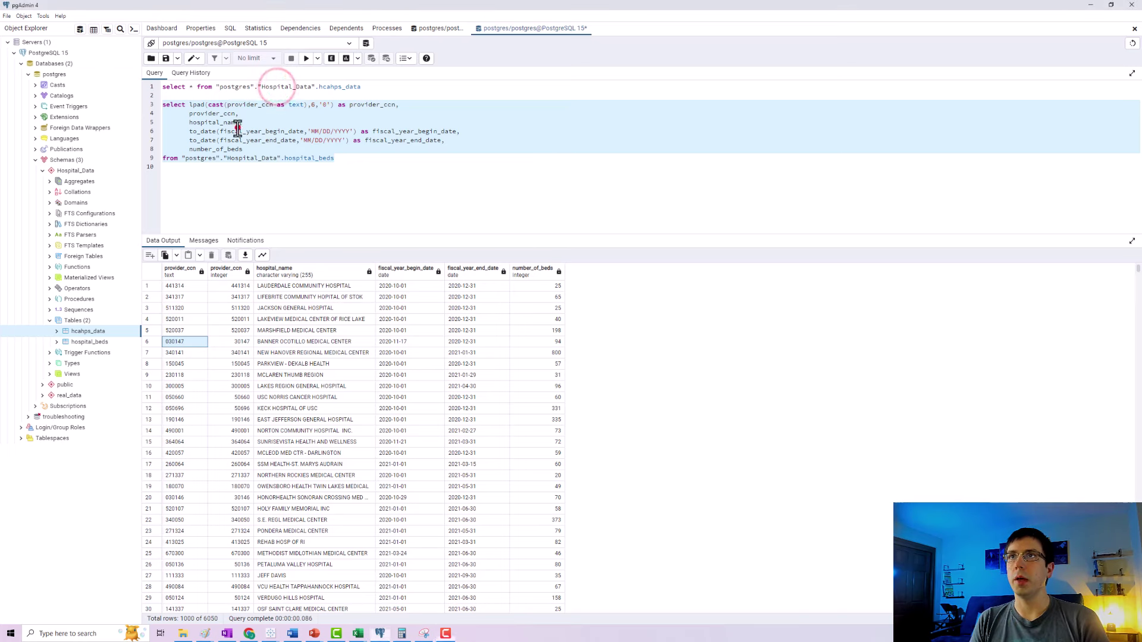
# Step: Remove the original unpadded provider_ccn line from the hospital_beds query and run the query again
pyautogui.moveTo(238, 114); pyautogui.dragTo(152, 115)
pyautogui.press('BackSpace')
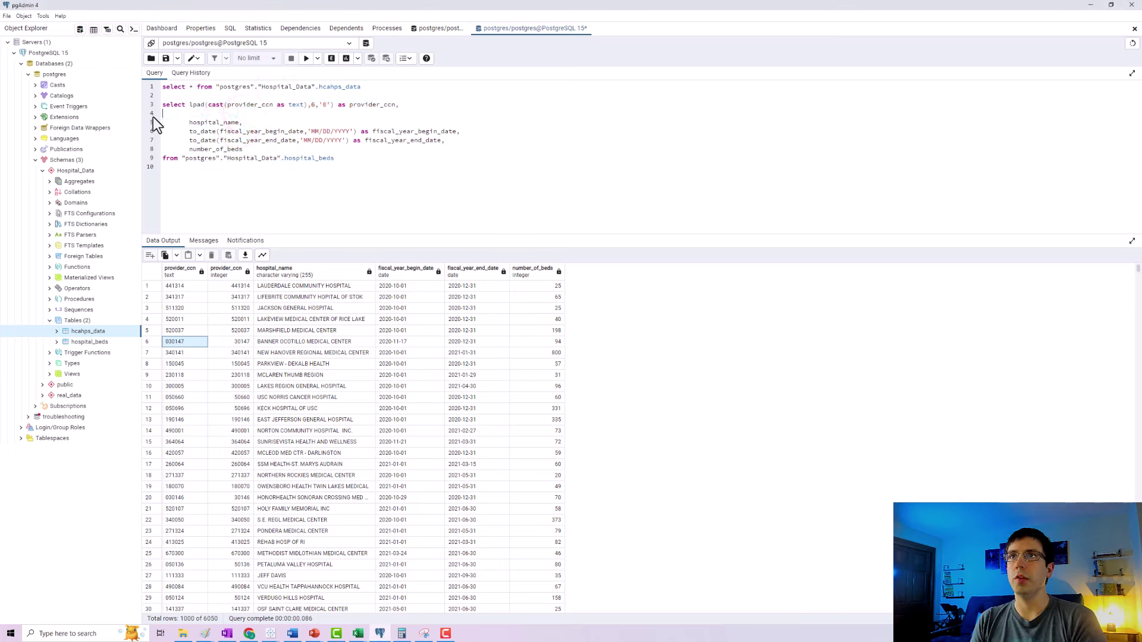
pyautogui.press('BackSpace')
pyautogui.click(298, 176)
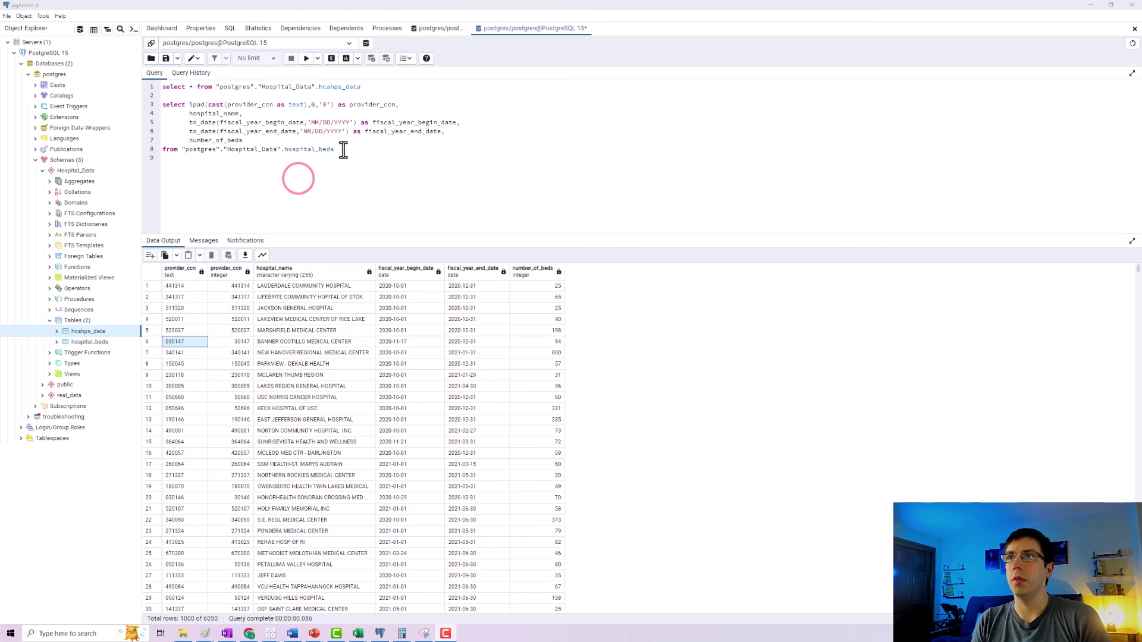
pyautogui.moveTo(341, 149); pyautogui.dragTo(164, 105)
pyautogui.click(306, 59)
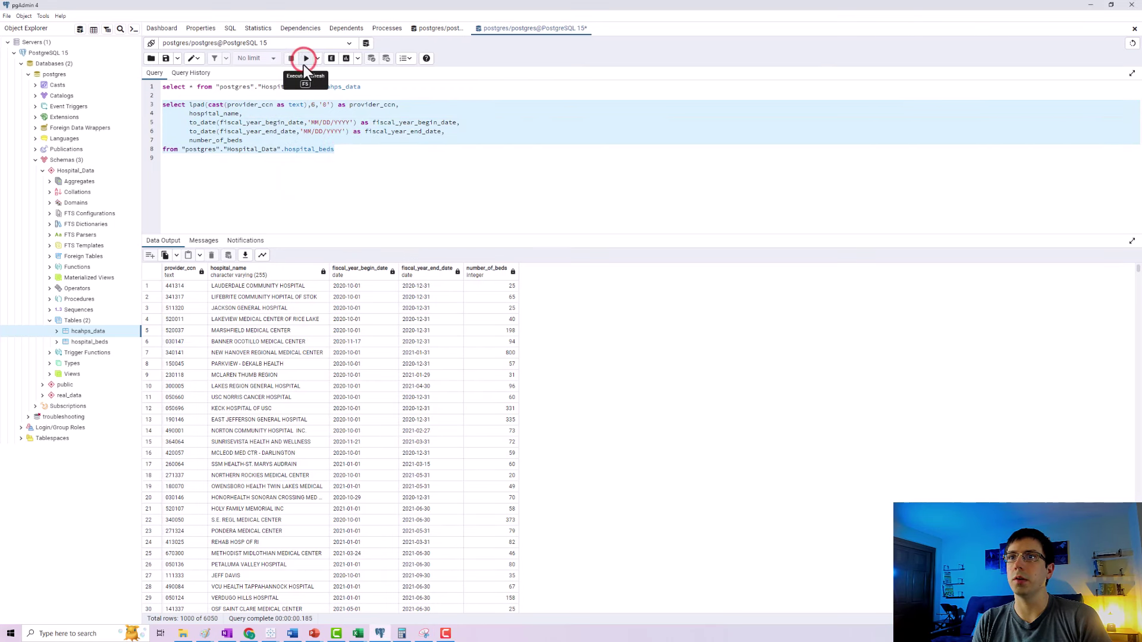
pyautogui.hotkey('ctrl', 'z')
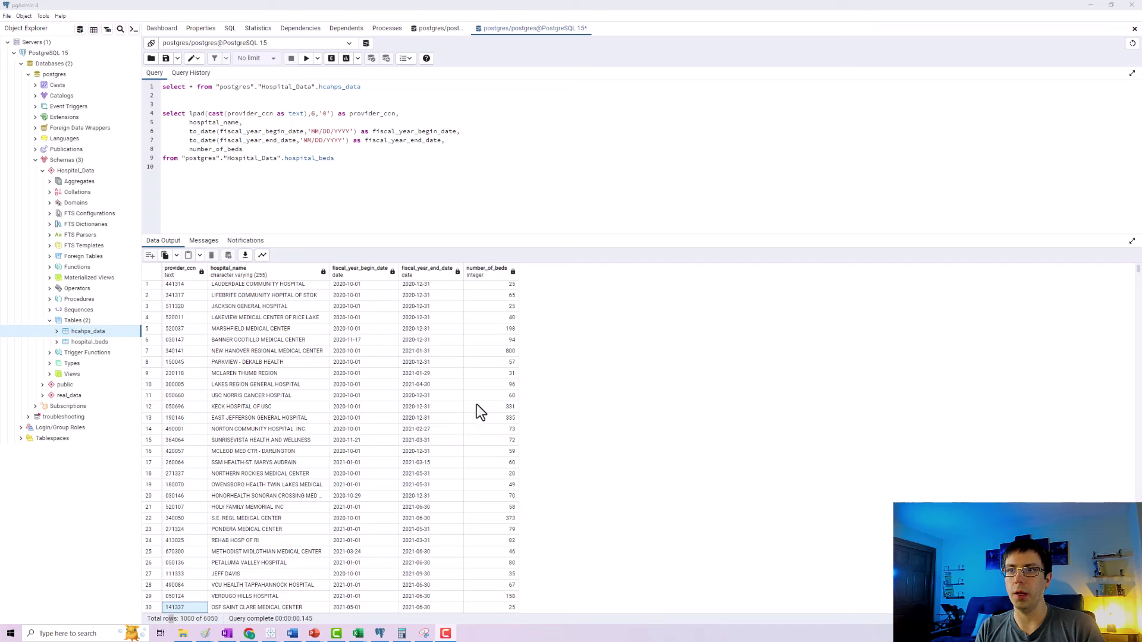
pyautogui.click(416, 285)
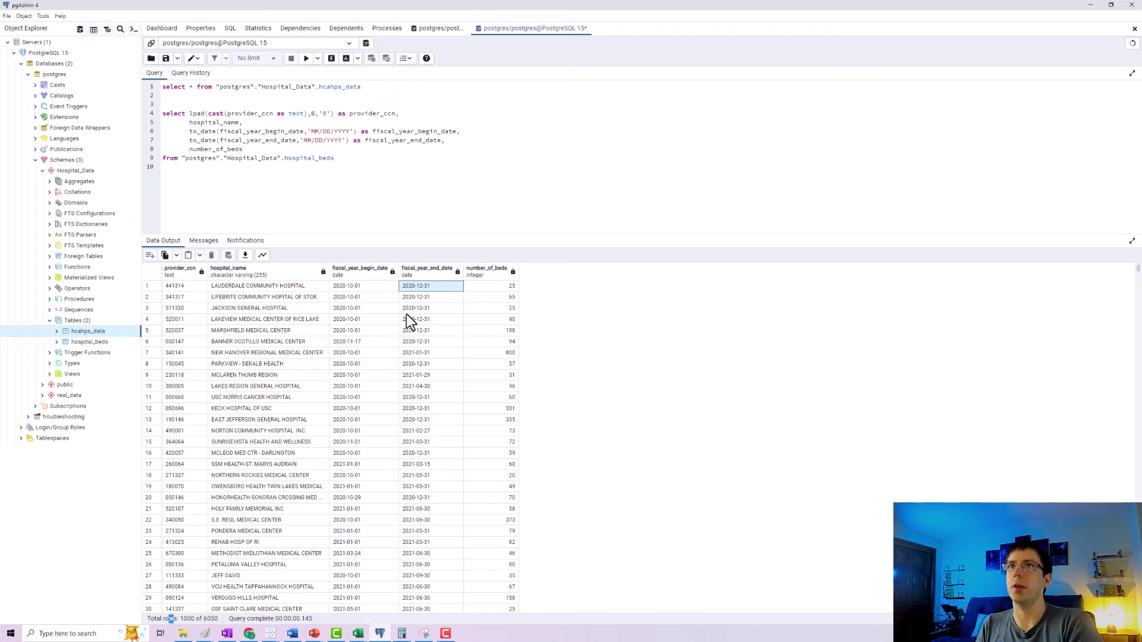
pyautogui.click(120, 114)
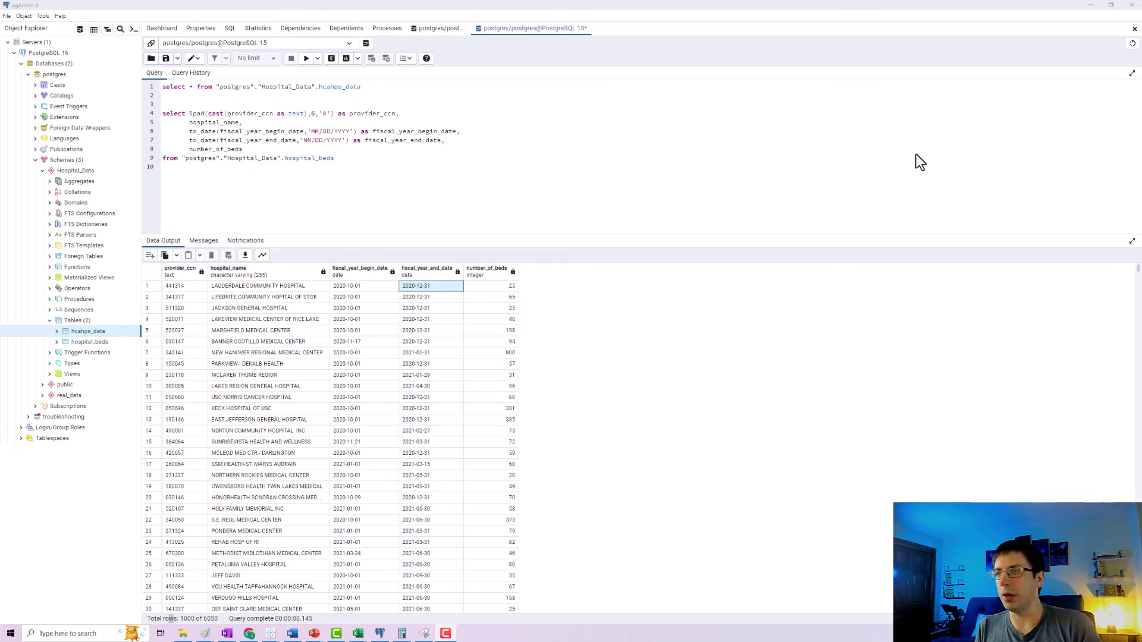
# Step: Enclose the hospital_beds select statement in parentheses, with each parenthesis on its own line
pyautogui.click(191, 112)
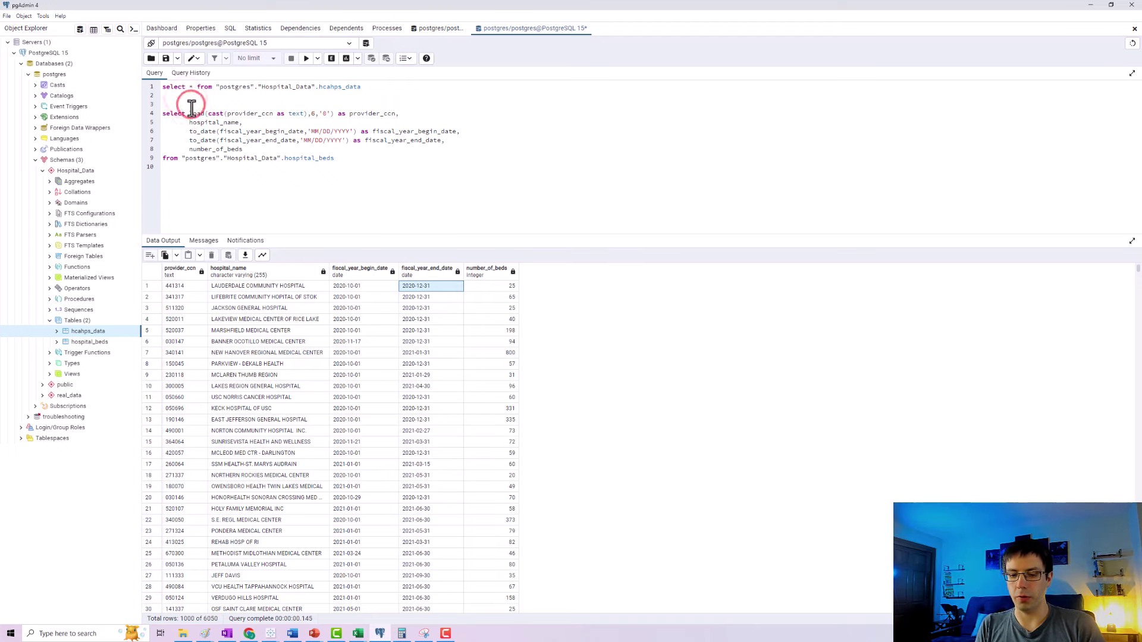
pyautogui.press('Home')
pyautogui.press('Return')
pyautogui.press('Up')
pyautogui.write('(')
pyautogui.press('Delete')
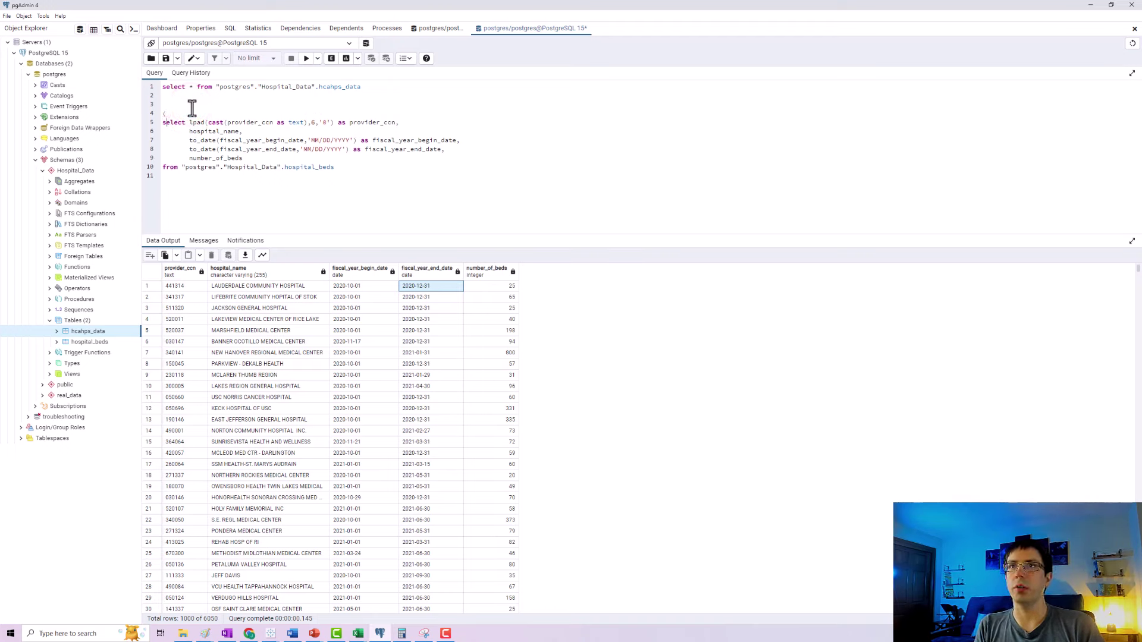
pyautogui.write(')')
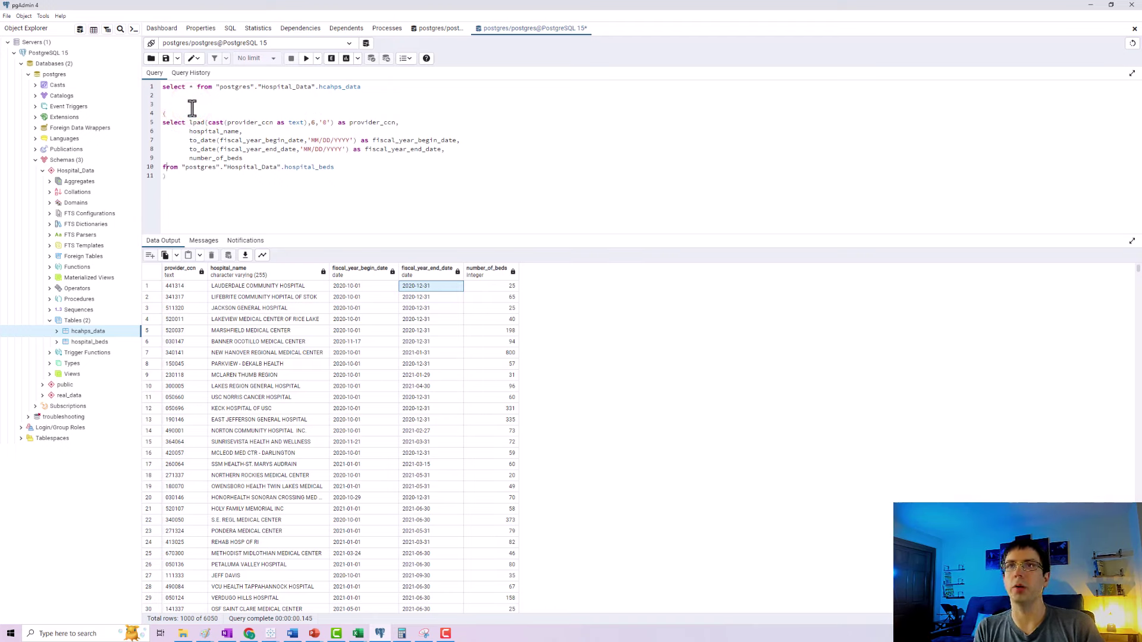
# Step: Turn the parenthesized hospital_beds query into a CTE by adding "with hospital_beds_prep as" above its opening parenthesis
pyautogui.click(191, 108)
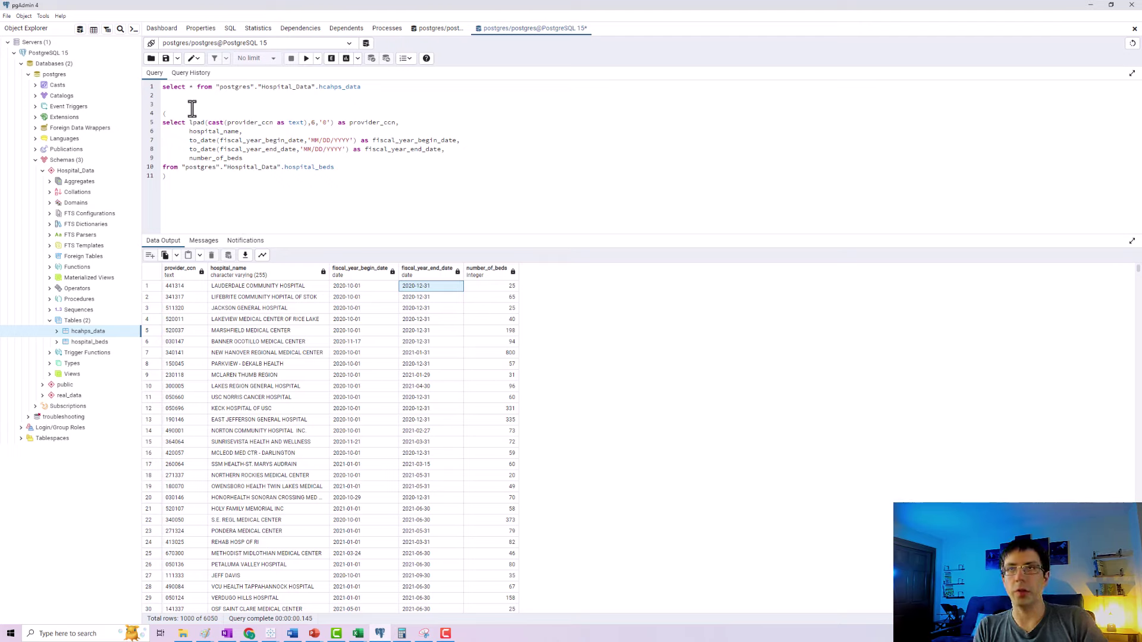
pyautogui.write('with')
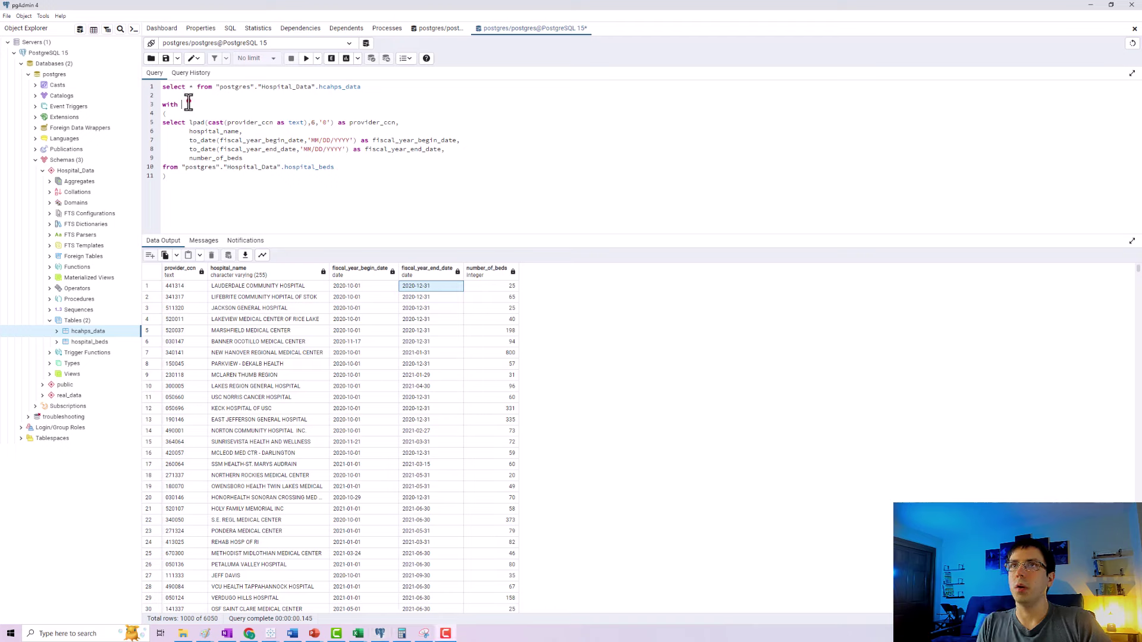
pyautogui.click(191, 104)
pyautogui.write('hospital')
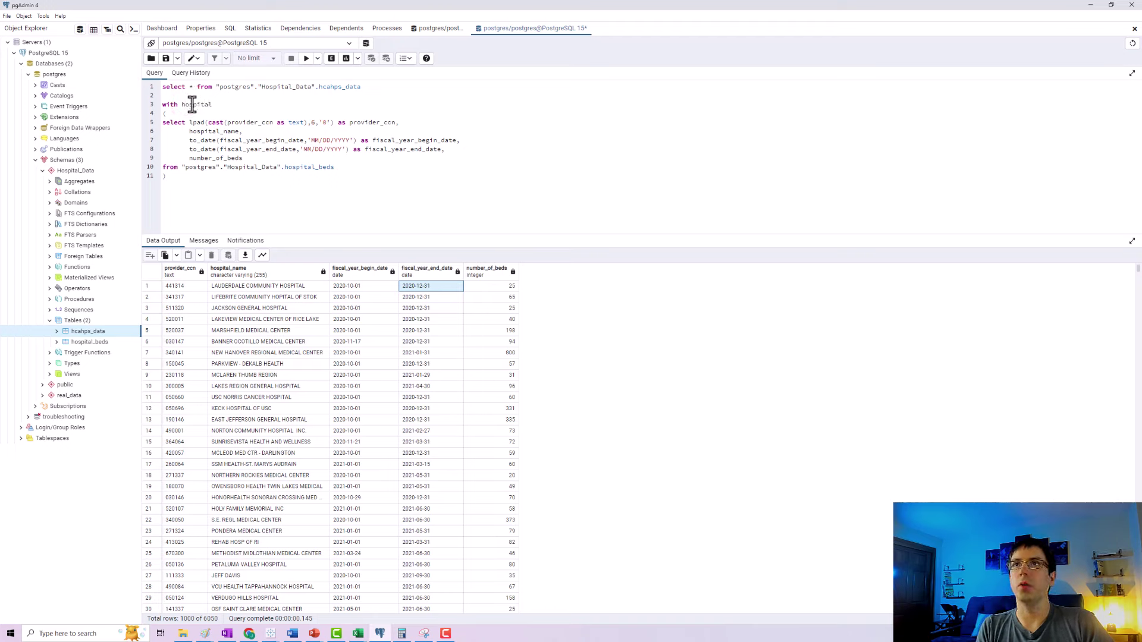
pyautogui.write('_be')
pyautogui.press('BackSpace')
pyautogui.write('beds_prep')
pyautogui.press('Down')
pyautogui.press('Up')
pyautogui.write('as')
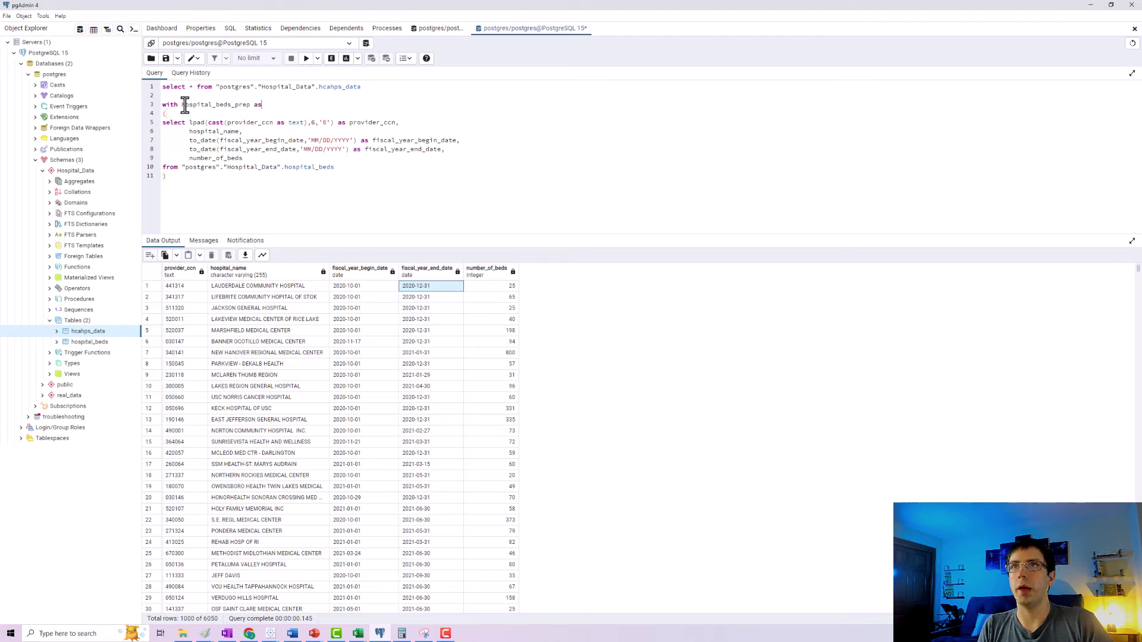
# Step: Review the CTE's parts: the with keyword, the hospital_beds_prep name, the as keyword and the parentheses around the select statement
pyautogui.click(172, 106)
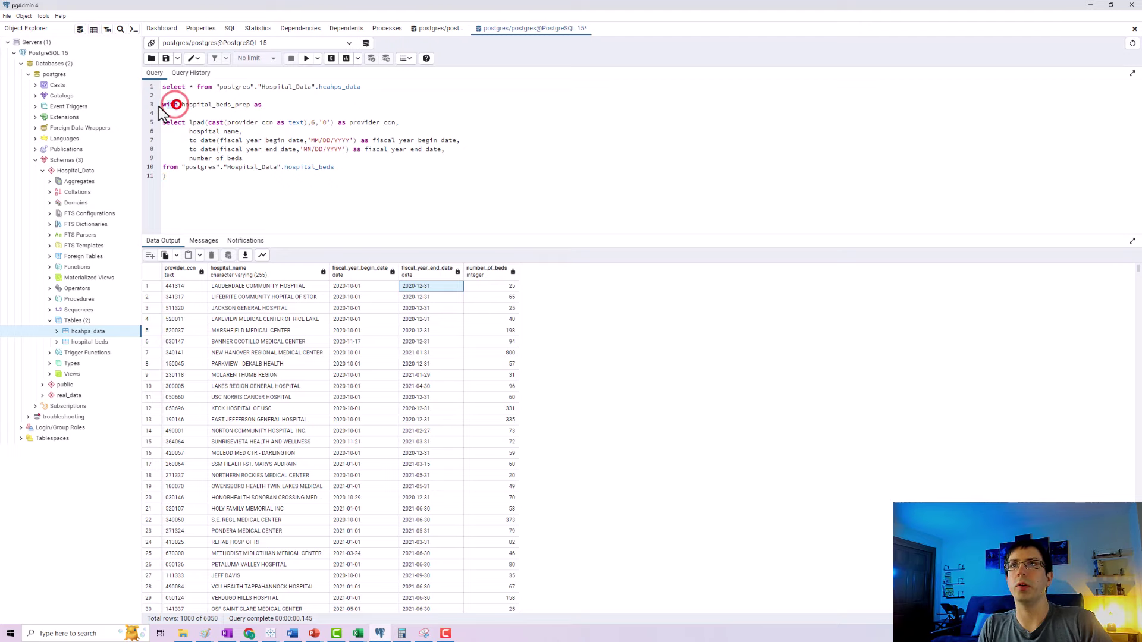
pyautogui.click(173, 105)
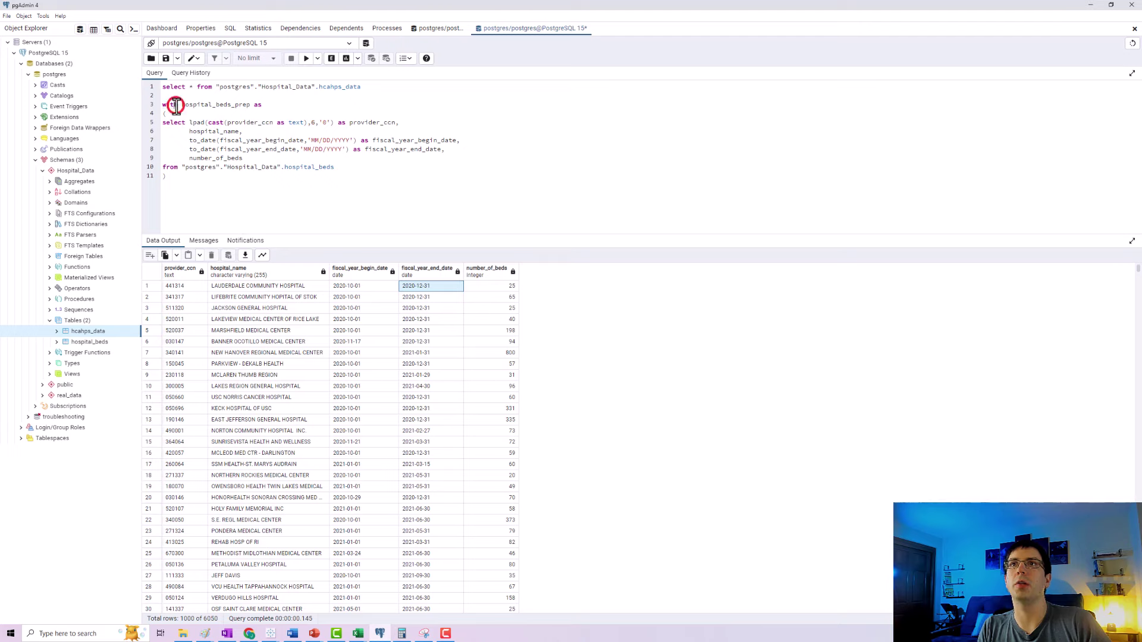
pyautogui.click(179, 104)
pyautogui.moveTo(180, 105); pyautogui.dragTo(251, 105)
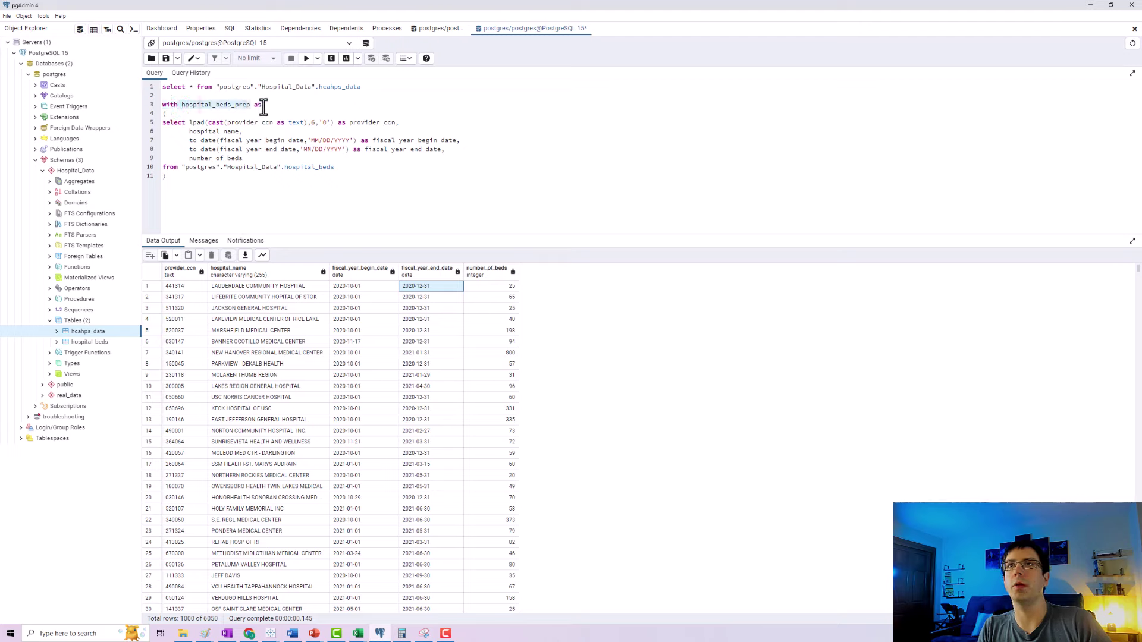
pyautogui.click(263, 105)
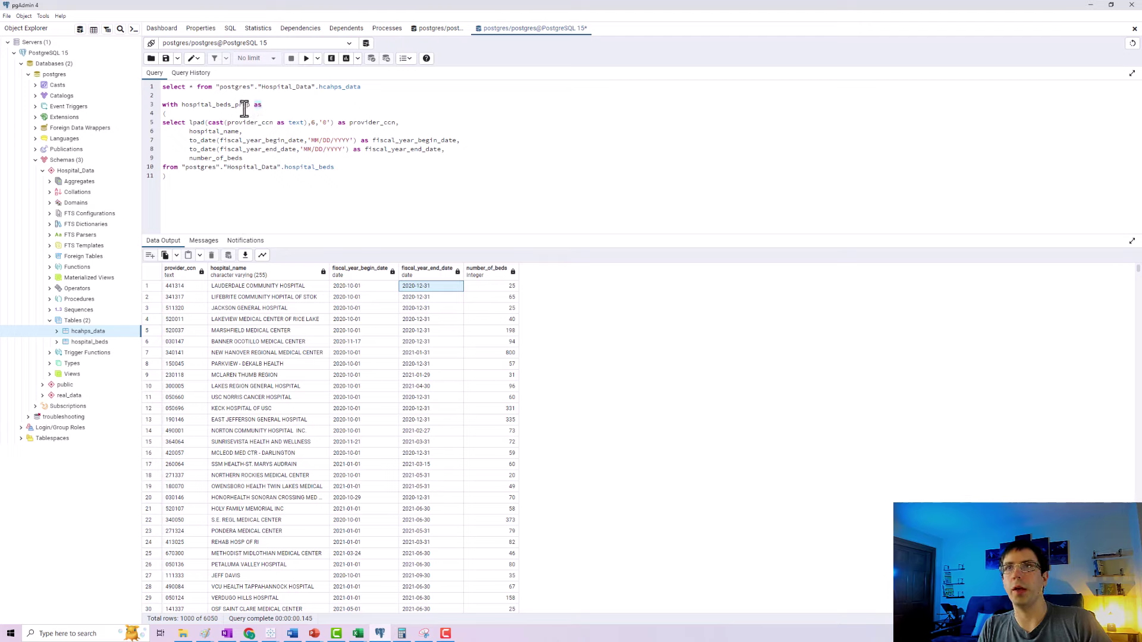
pyautogui.click(251, 105)
pyautogui.doubleClick(251, 104)
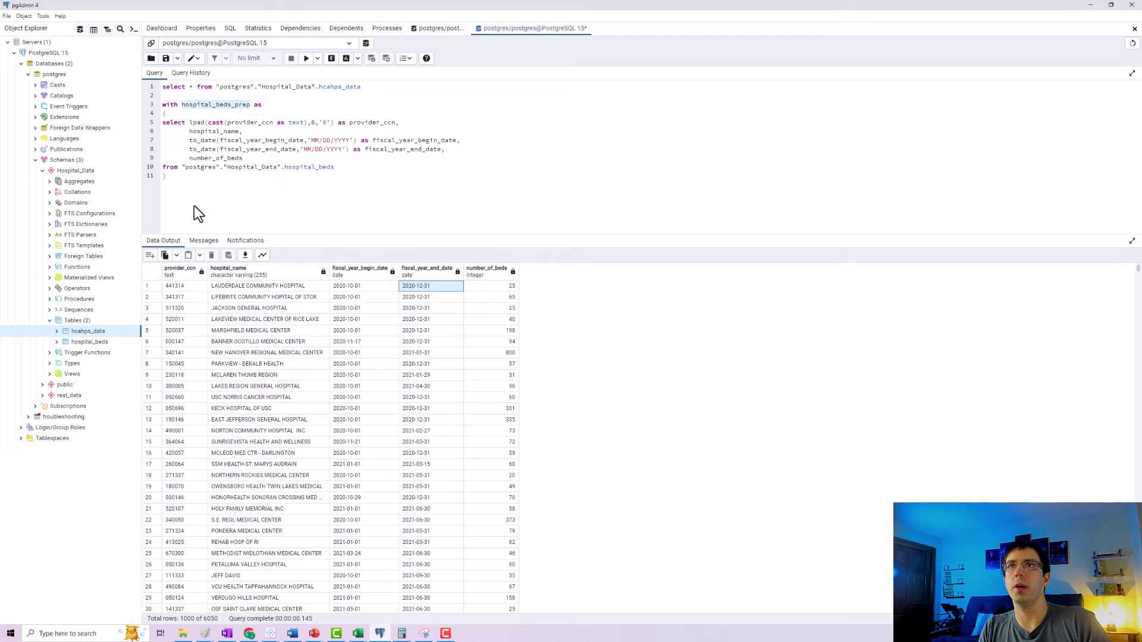
pyautogui.moveTo(181, 177); pyautogui.dragTo(186, 142)
pyautogui.click(231, 182)
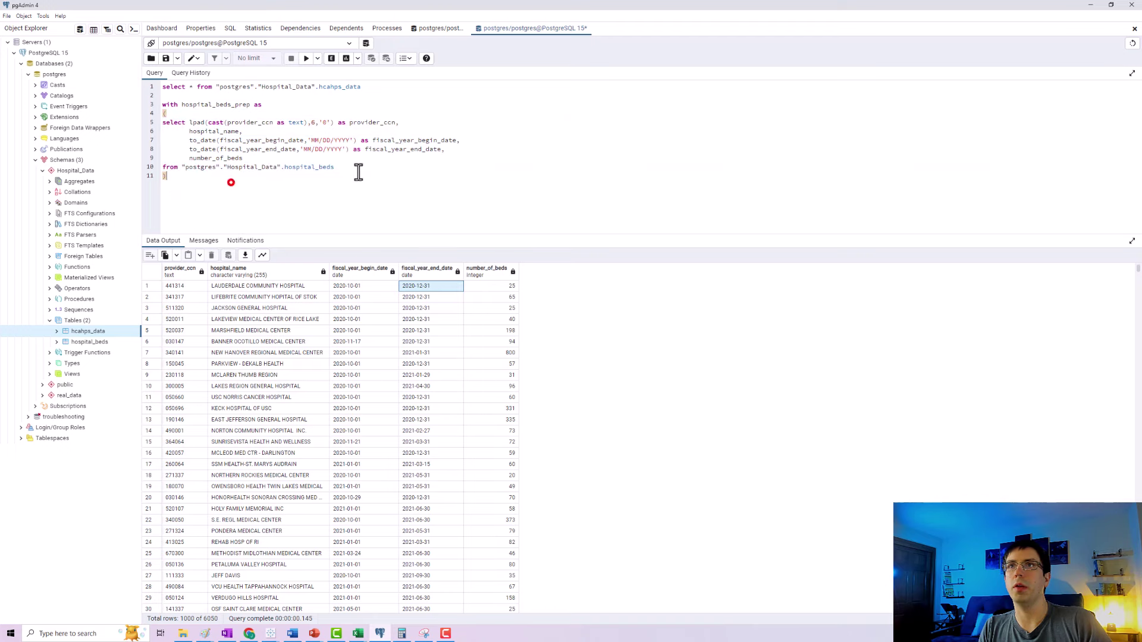
pyautogui.click(167, 173)
pyautogui.click(174, 178)
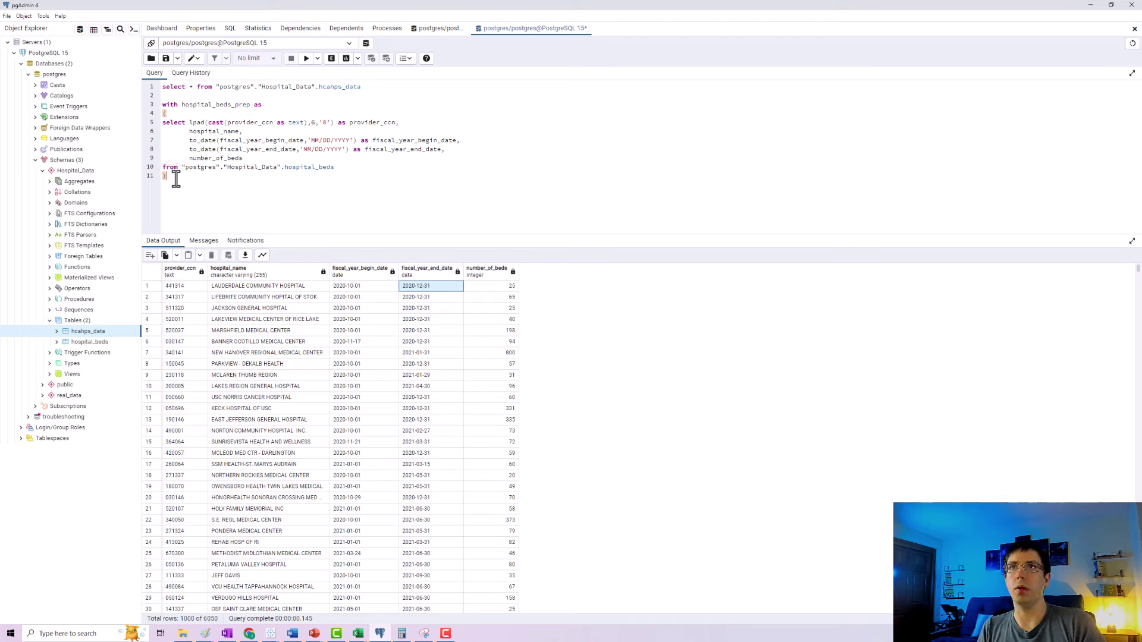
pyautogui.moveTo(264, 104); pyautogui.dragTo(159, 102)
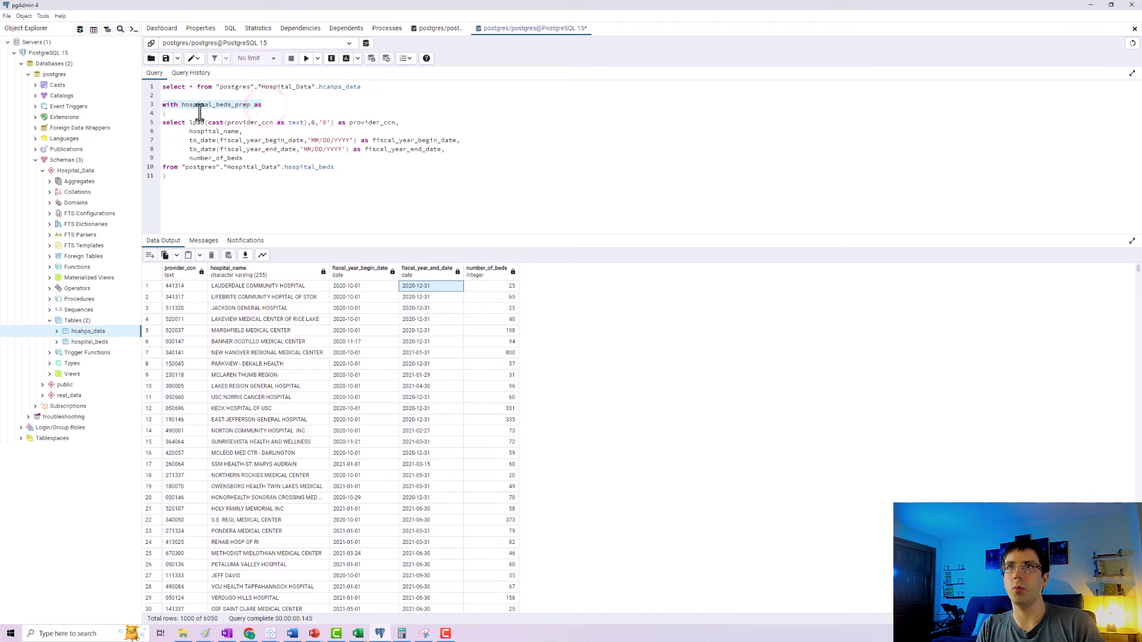
pyautogui.click(208, 122)
# Step: Comment out the hcahps_data query and run "select * from hospital_beds_prep" below the CTE
pyautogui.click(161, 86)
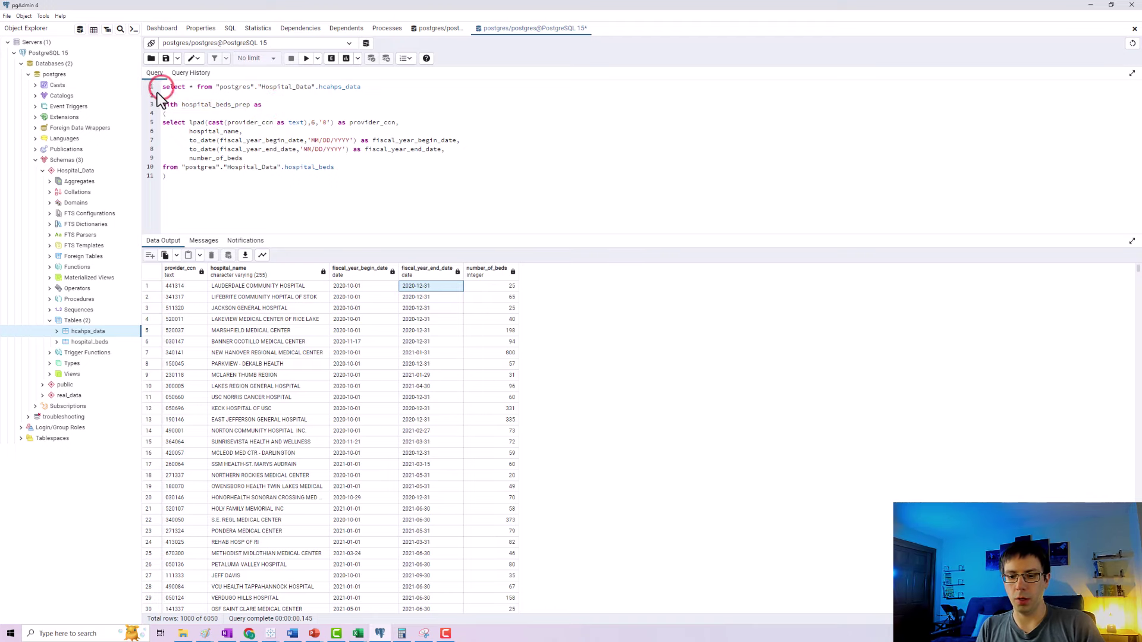
pyautogui.write('--')
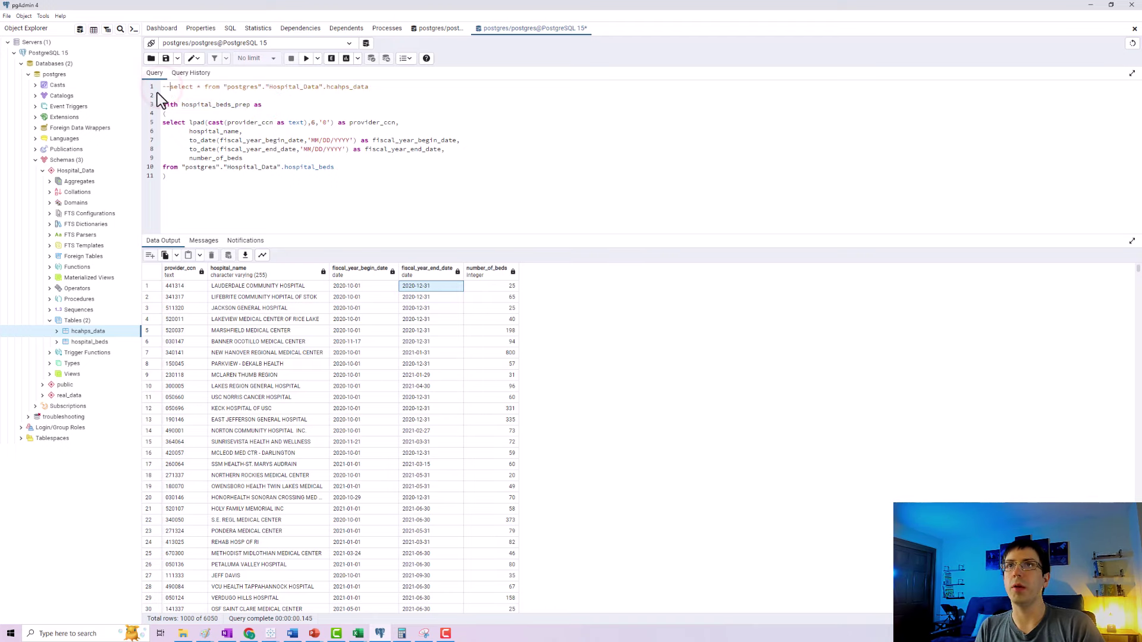
pyautogui.click(186, 192)
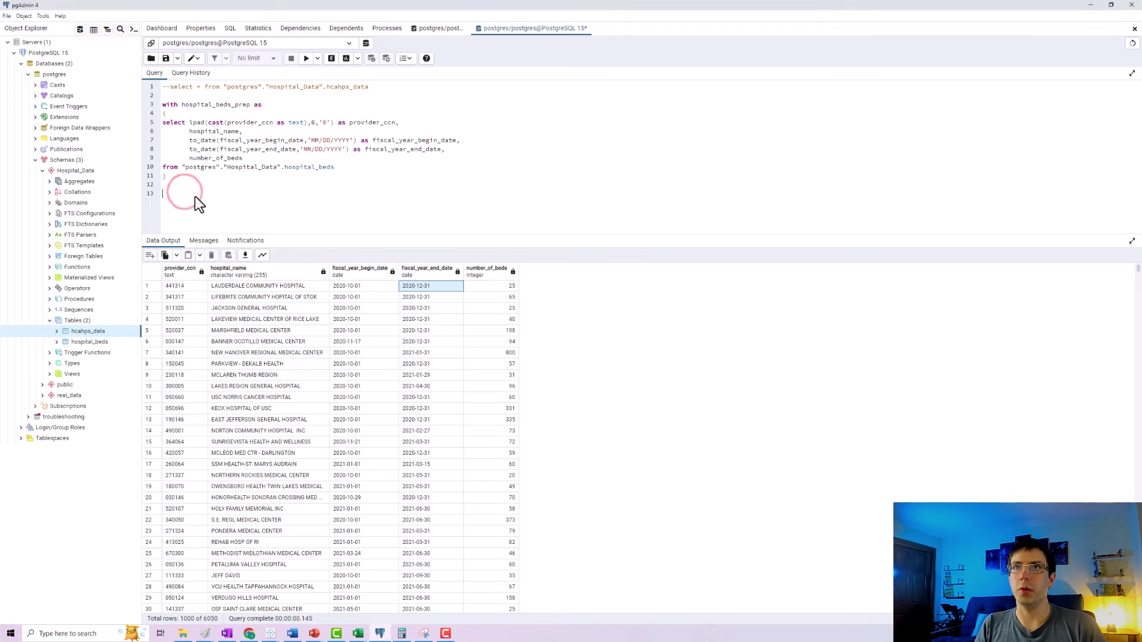
pyautogui.press('Return')
pyautogui.press('Return')
pyautogui.write('select * from hospi')
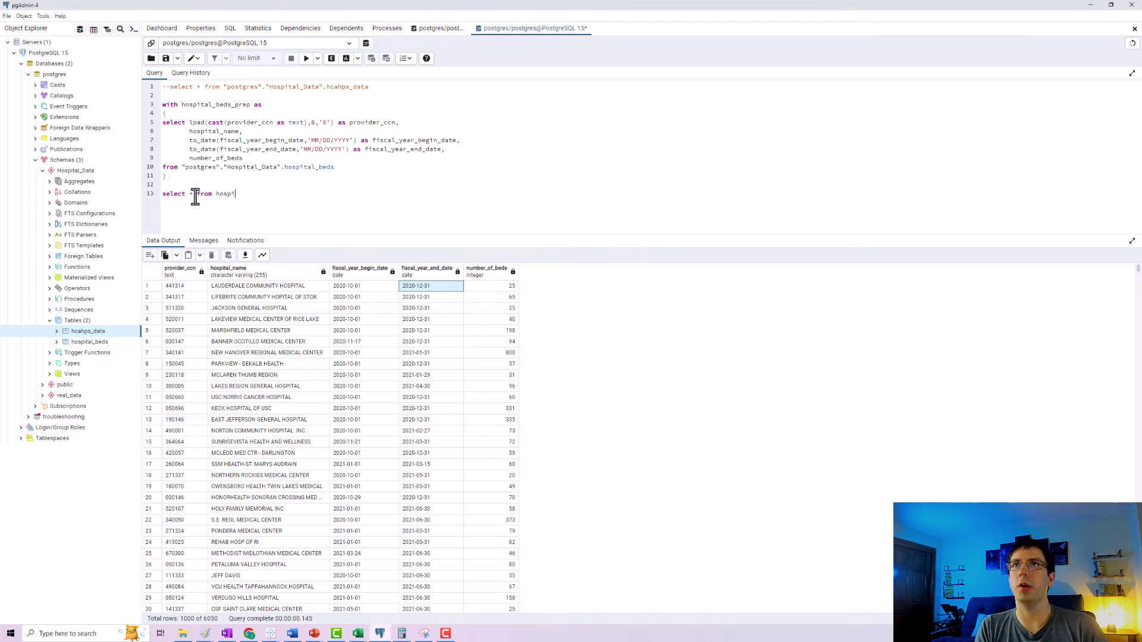
pyautogui.write('tal_beds_prep')
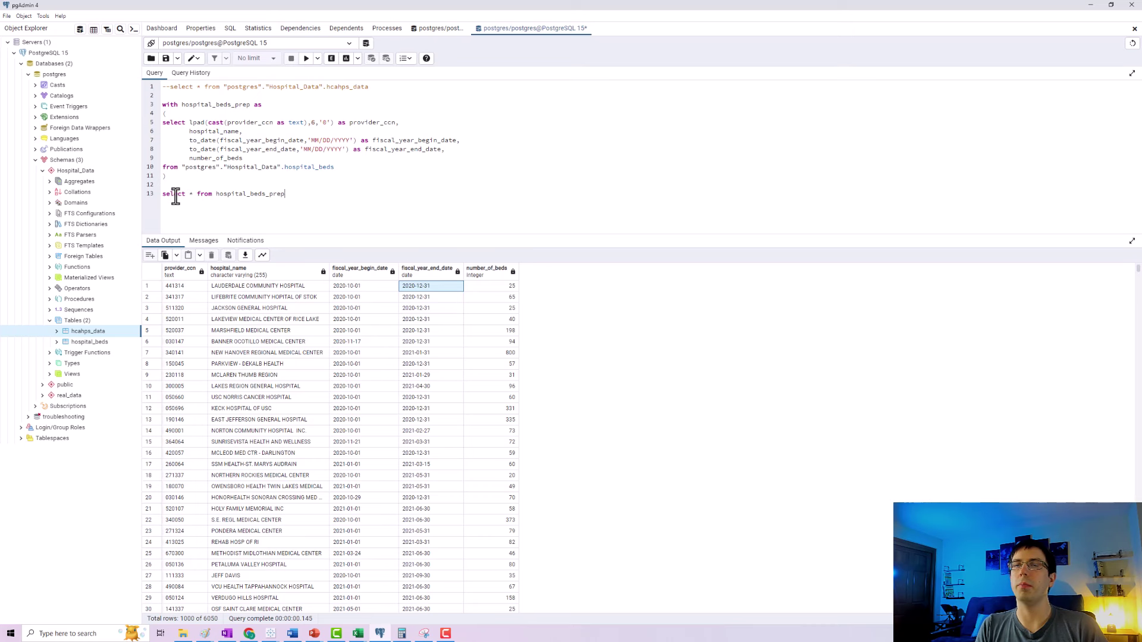
pyautogui.click(304, 59)
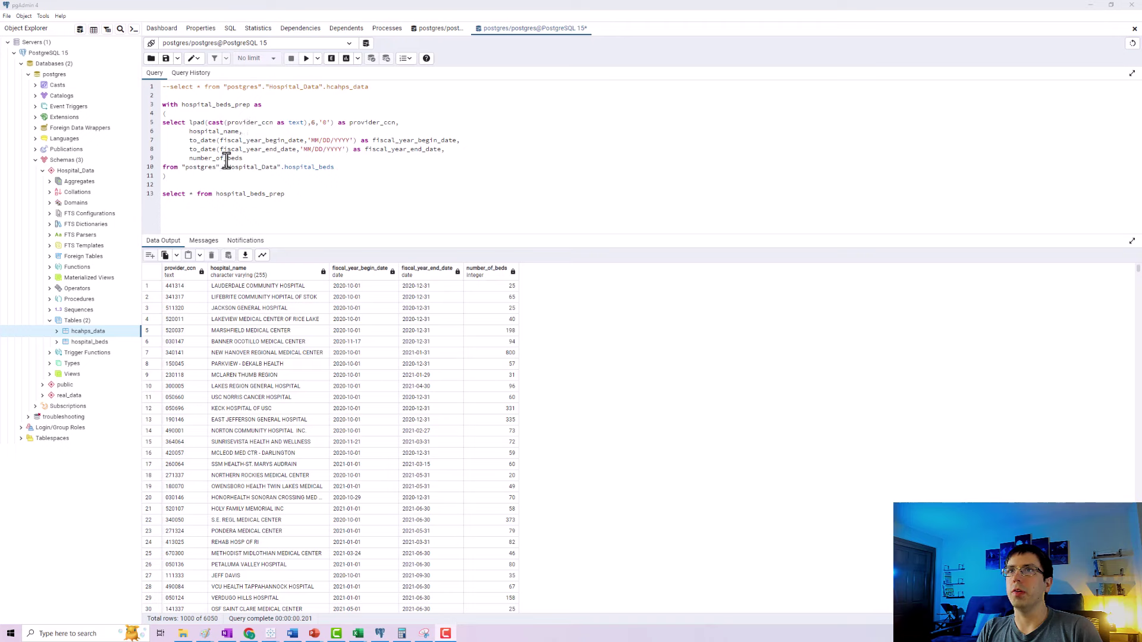
# Step: Add a "row_number() over (partition by)" column on a new line after number_of_beds in the CTE
pyautogui.click(251, 157)
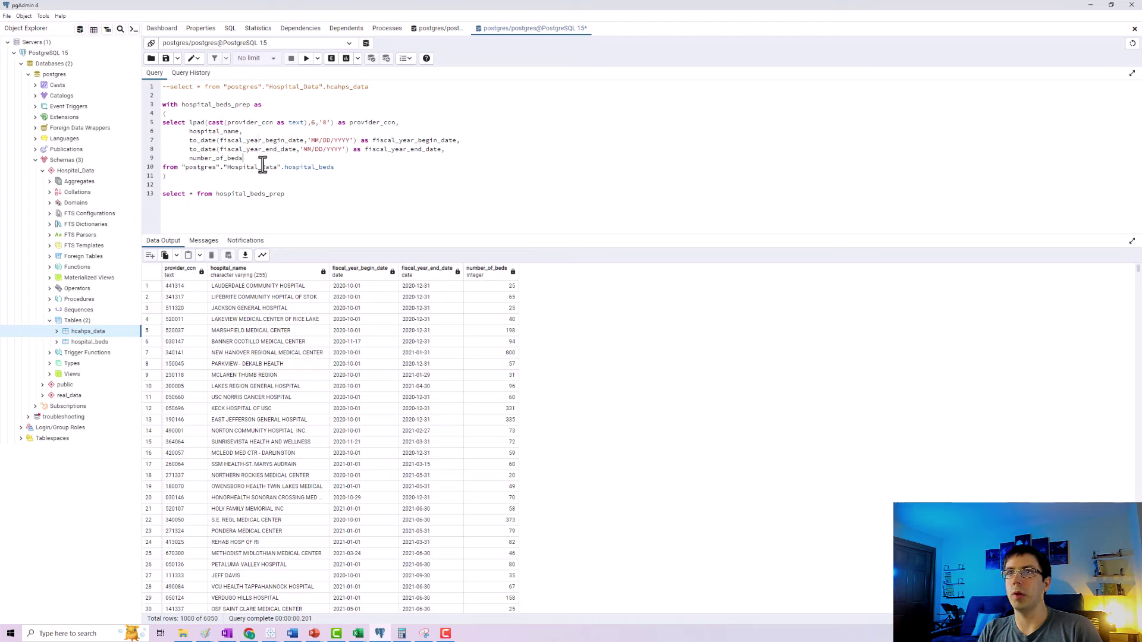
pyautogui.press('Return')
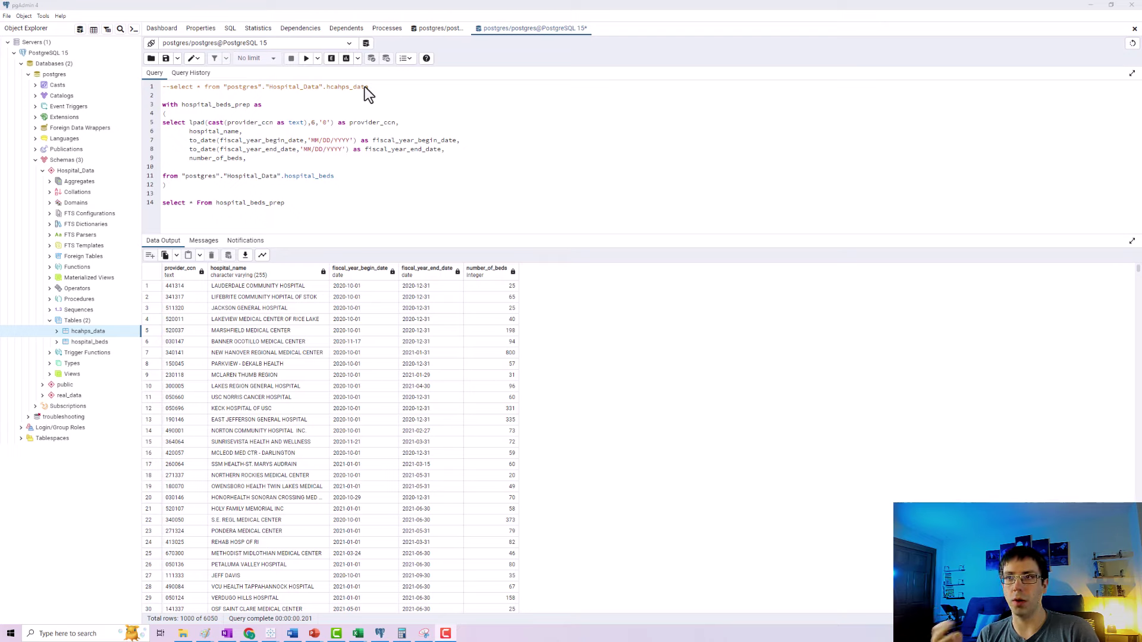
pyautogui.click(277, 62)
pyautogui.click(204, 167)
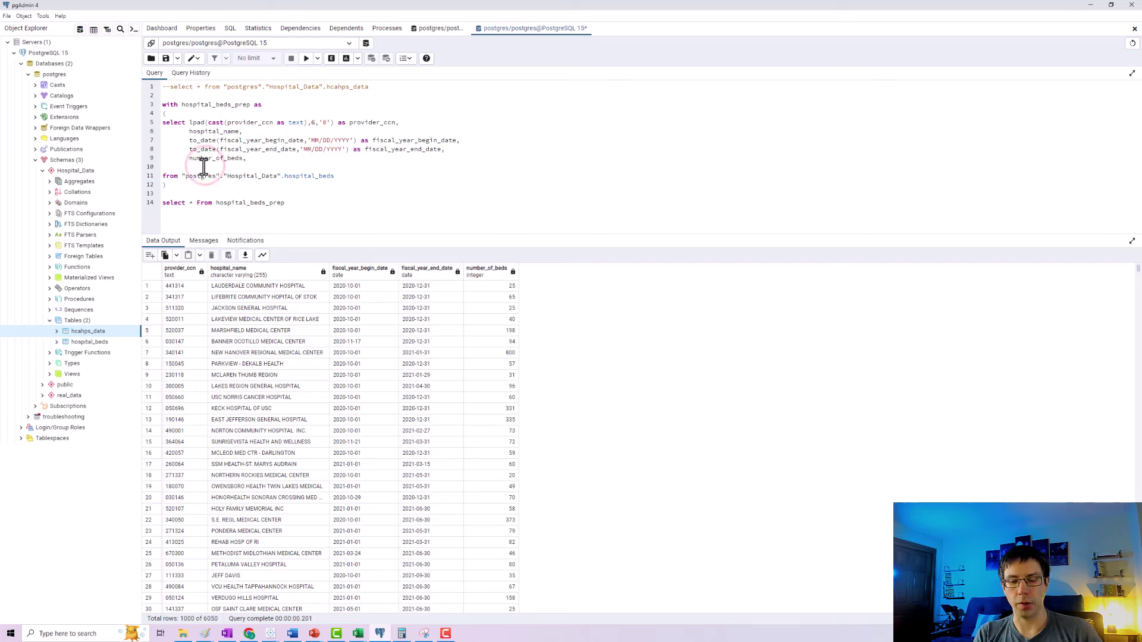
pyautogui.write('row')
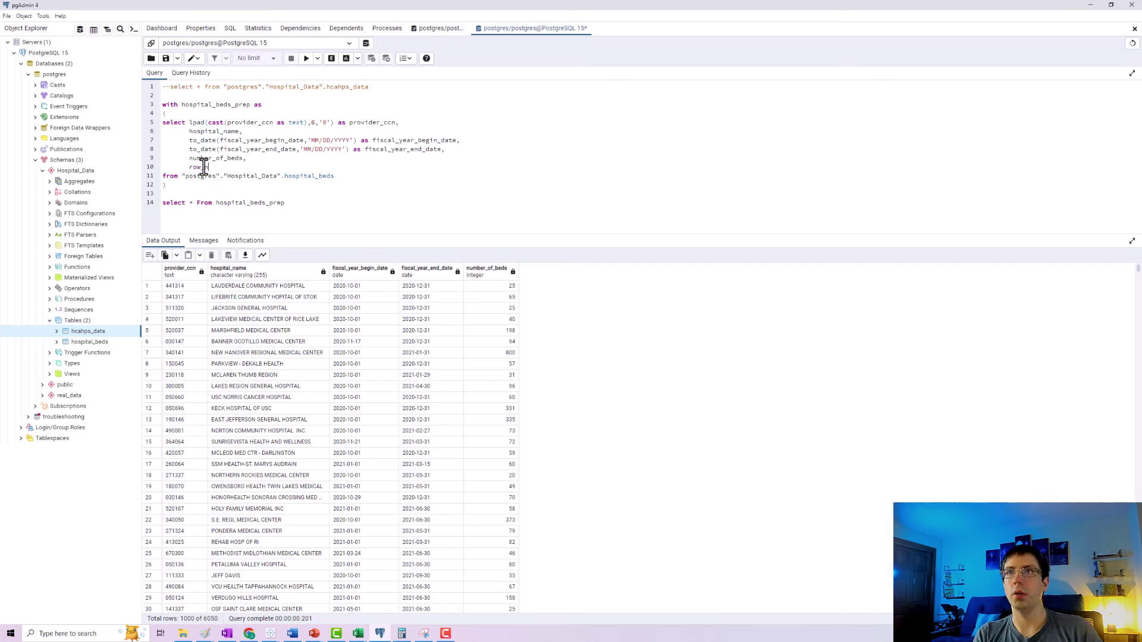
pyautogui.write('_number(')
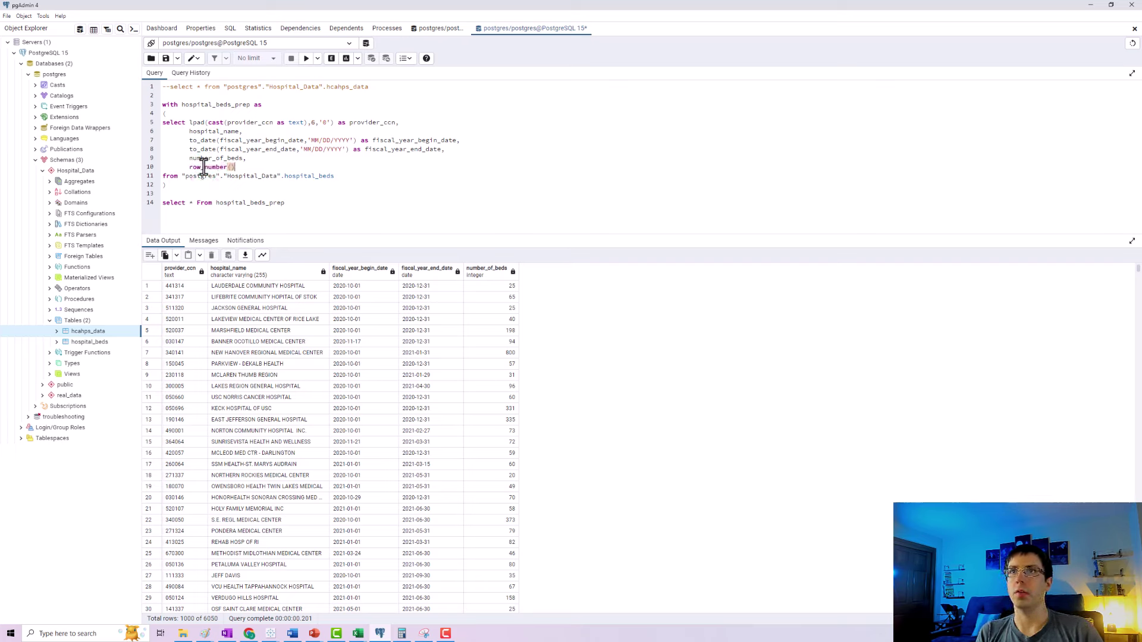
pyautogui.doubleClick(238, 167)
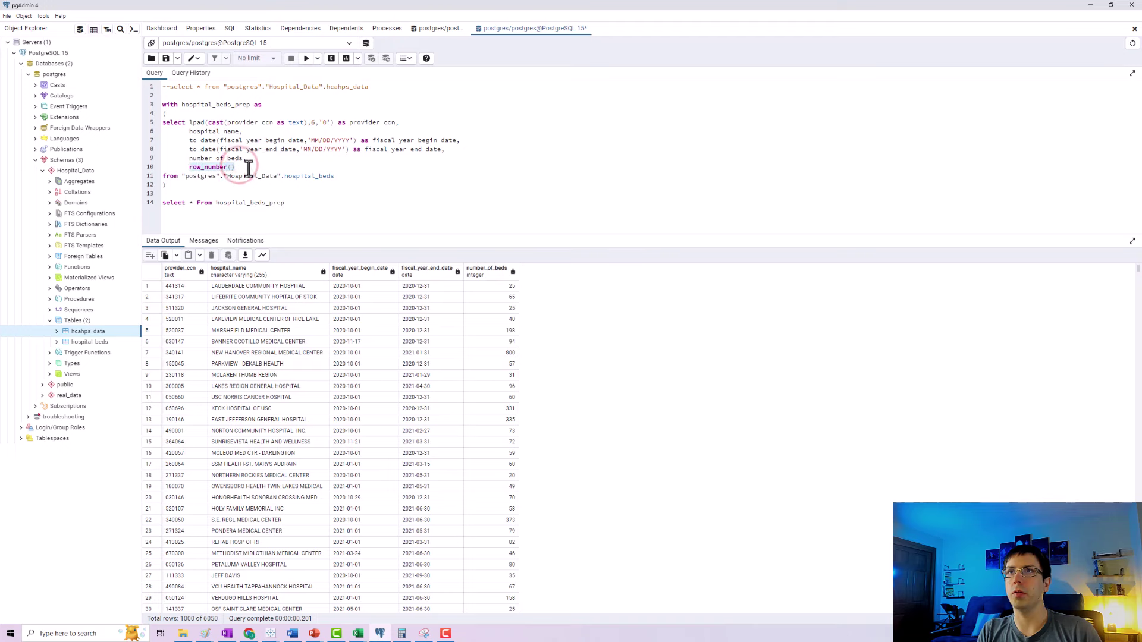
pyautogui.write('over ')
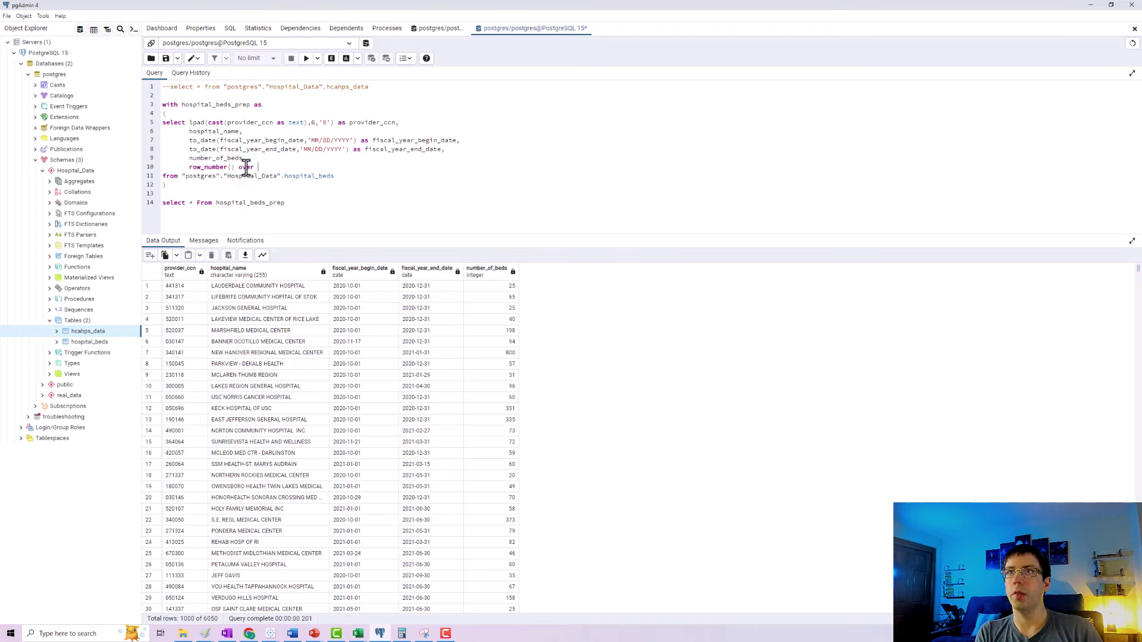
pyautogui.write('(')
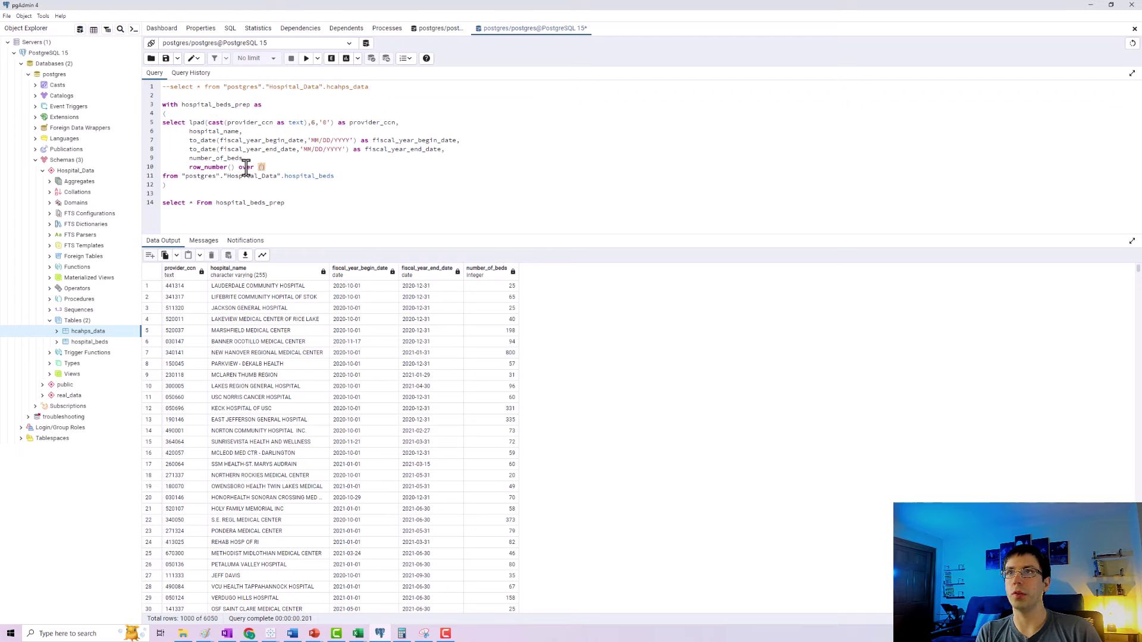
pyautogui.write('partition by')
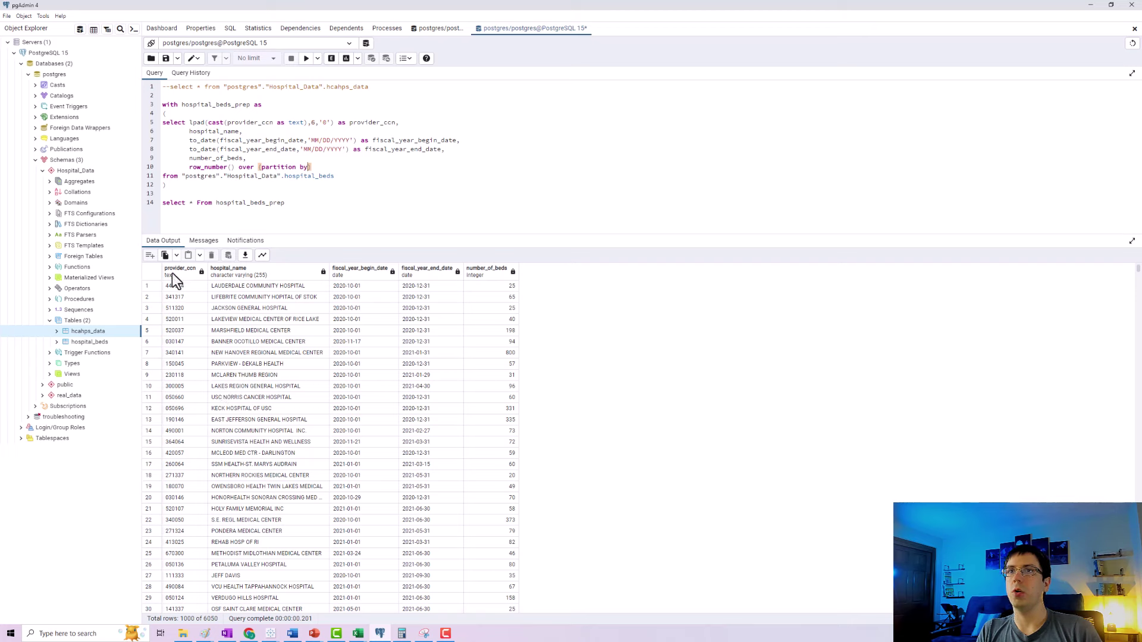
# Step: Examine result rows 773 and 774, comparing their provider_ccn, fiscal year dates and bed numbers, along with rows 770 to 772 just above
pyautogui.click(188, 288)
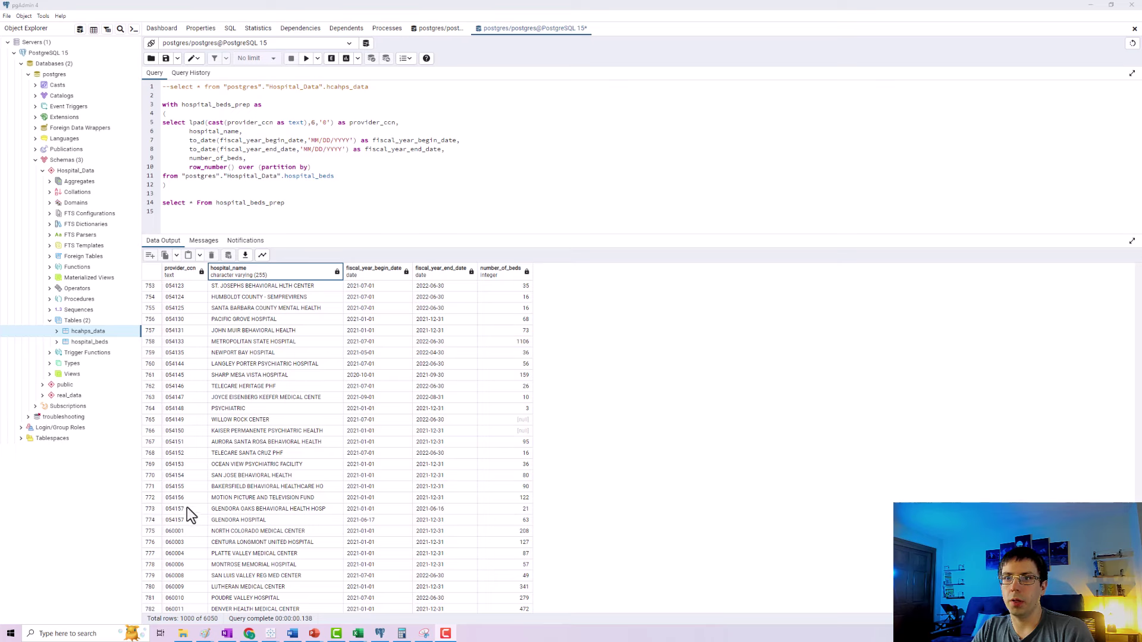
pyautogui.moveTo(185, 510); pyautogui.dragTo(504, 516)
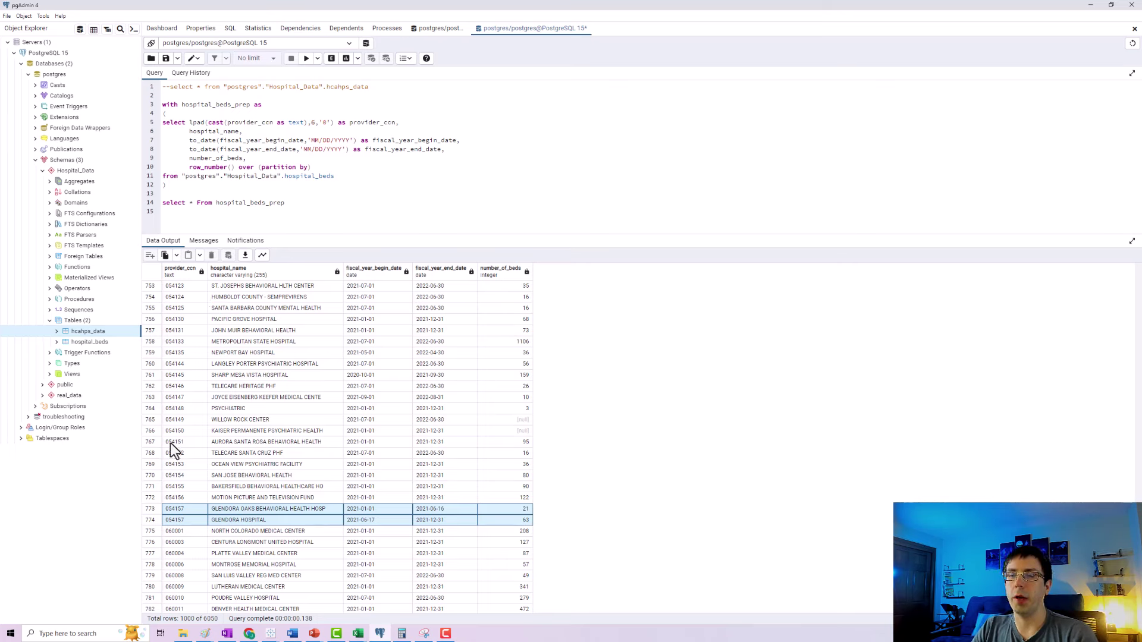
pyautogui.moveTo(173, 510); pyautogui.dragTo(509, 525)
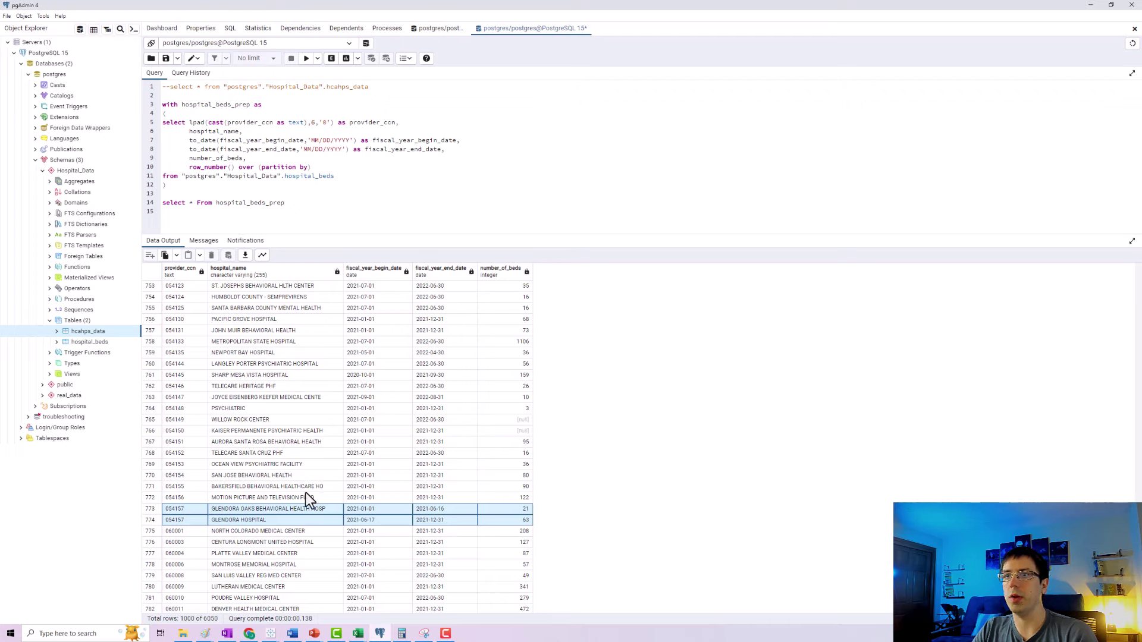
pyautogui.click(157, 497)
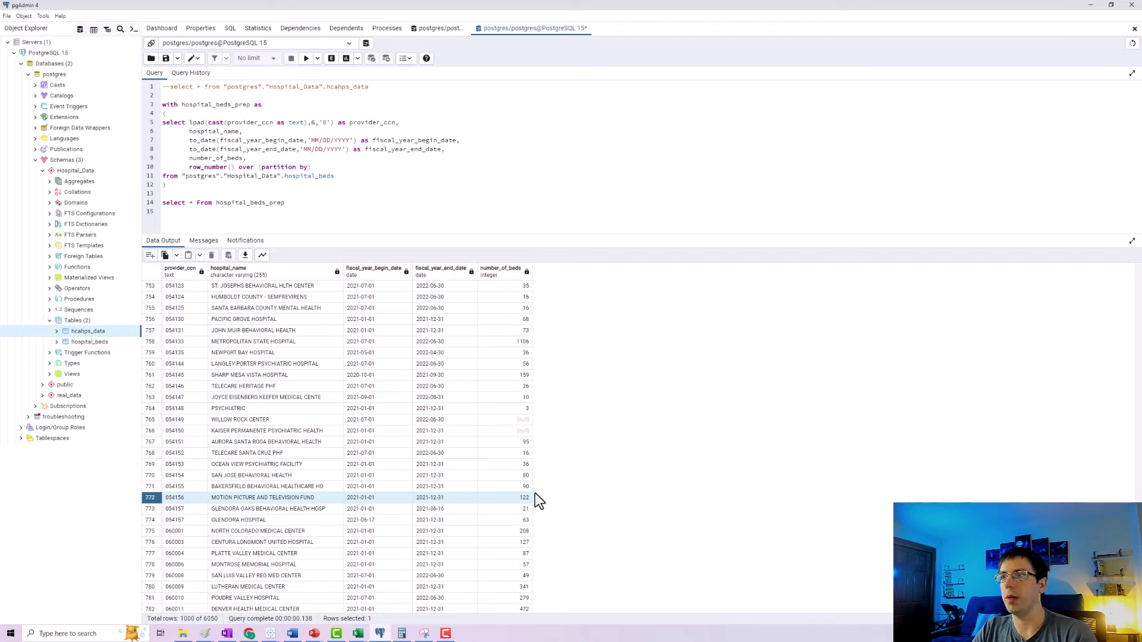
pyautogui.keyDown('shift'); pyautogui.click(234, 487); pyautogui.keyUp('shift')
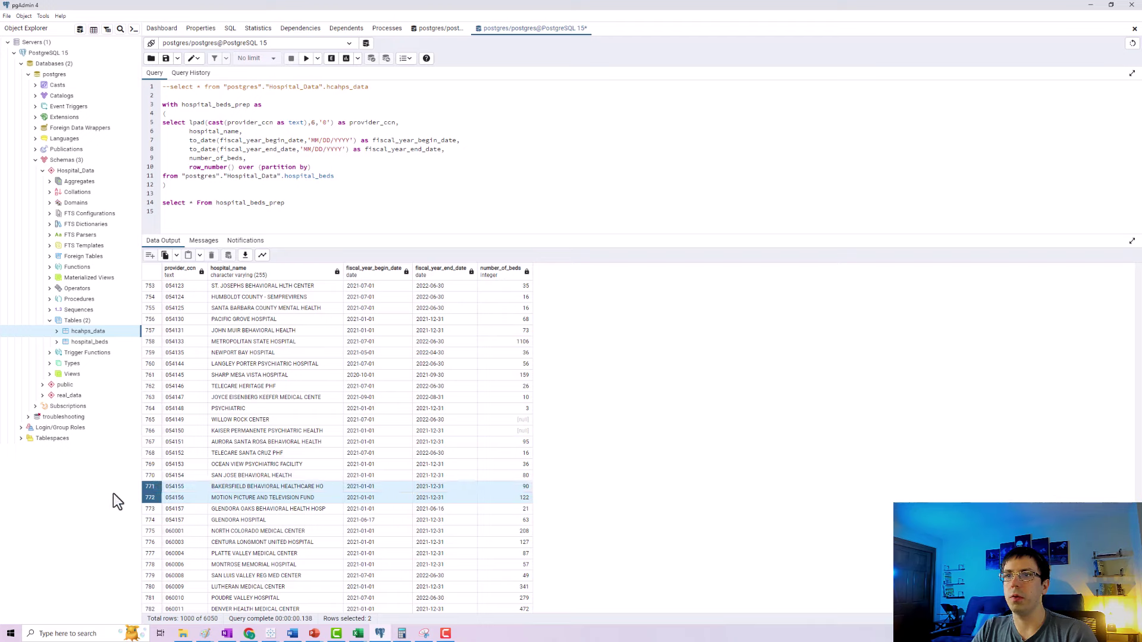
pyautogui.keyDown('ctrl'); pyautogui.click(149, 497); pyautogui.keyUp('ctrl')
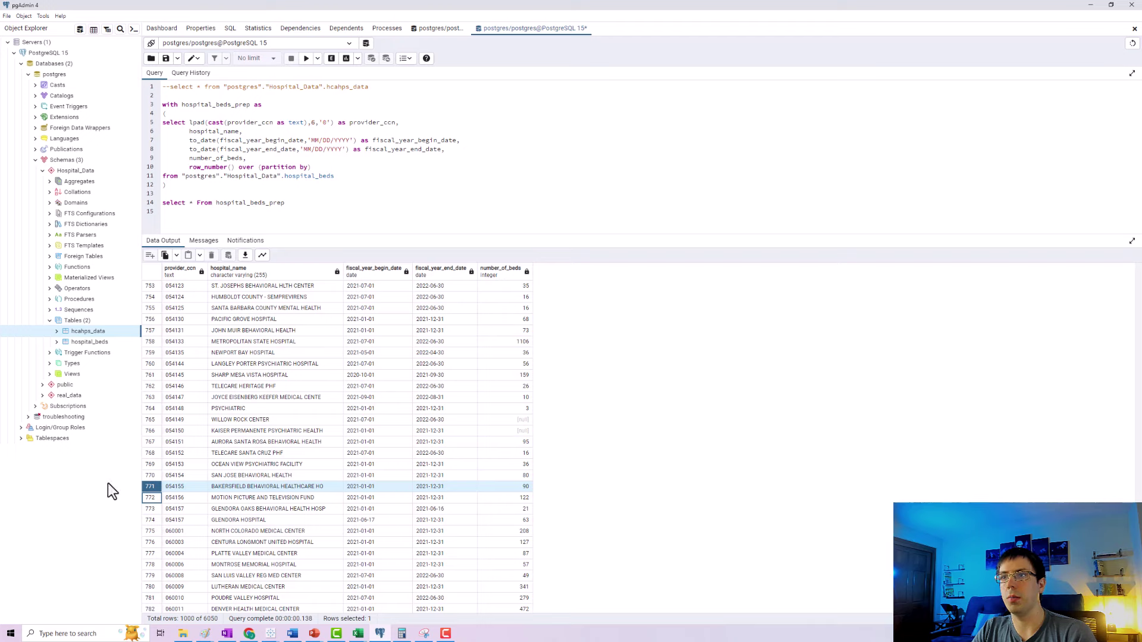
pyautogui.keyDown('ctrl'); pyautogui.click(148, 476); pyautogui.keyUp('ctrl')
pyautogui.keyDown('ctrl'); pyautogui.click(147, 487); pyautogui.keyUp('ctrl')
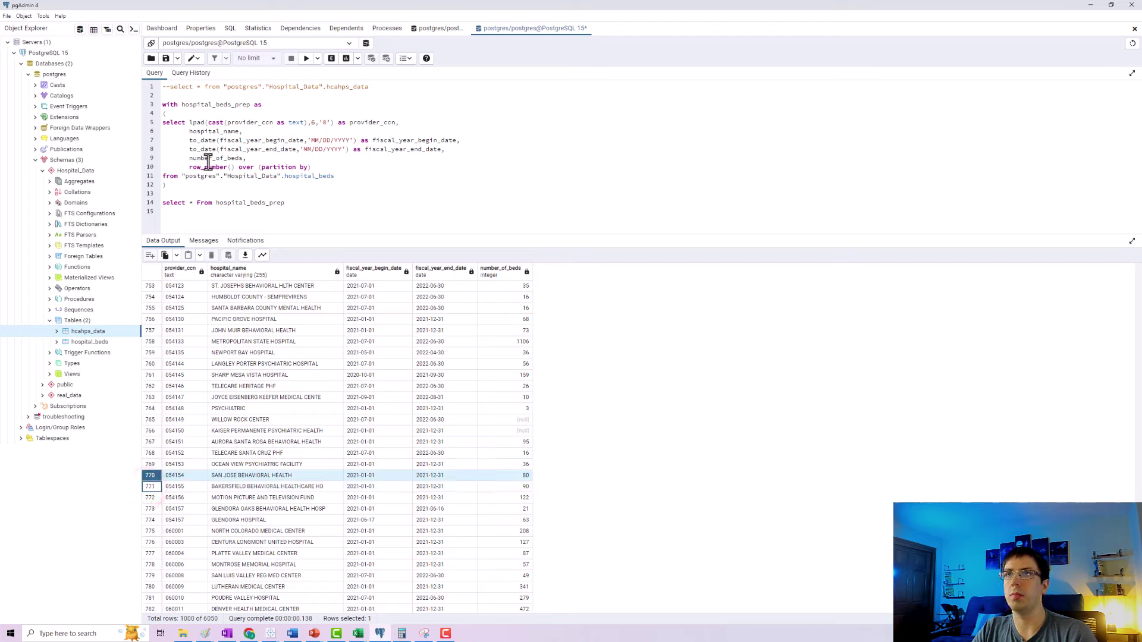
# Step: Partition the row_number window in the hospital_beds_prep query by provider_ccn and order it by fiscal_year_end_date
pyautogui.click(306, 172)
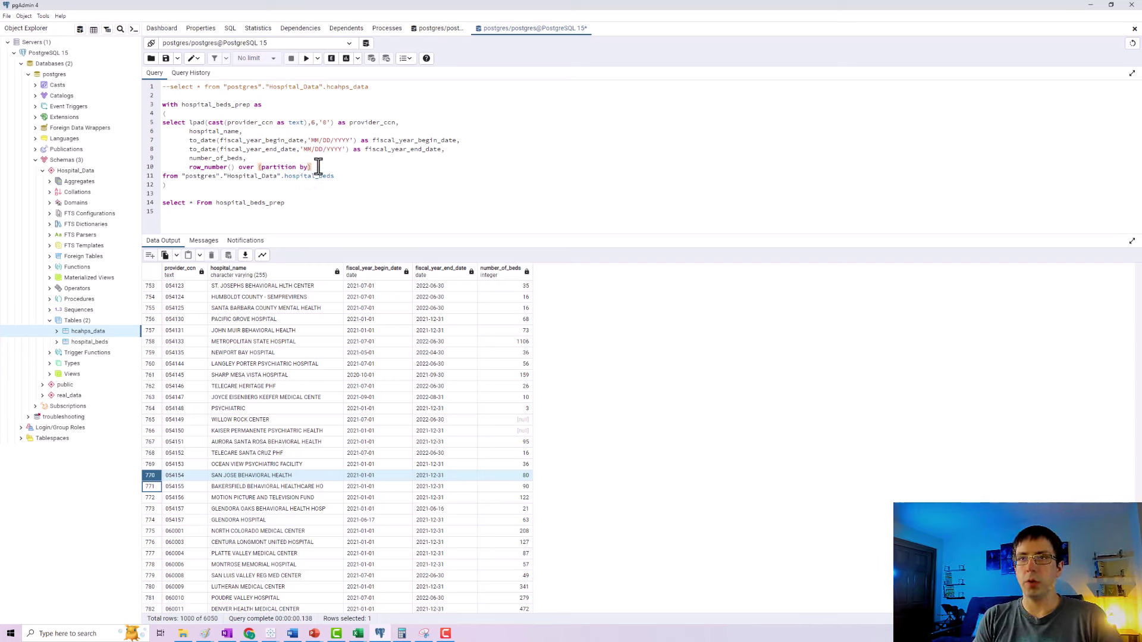
pyautogui.write('provider_ccn')
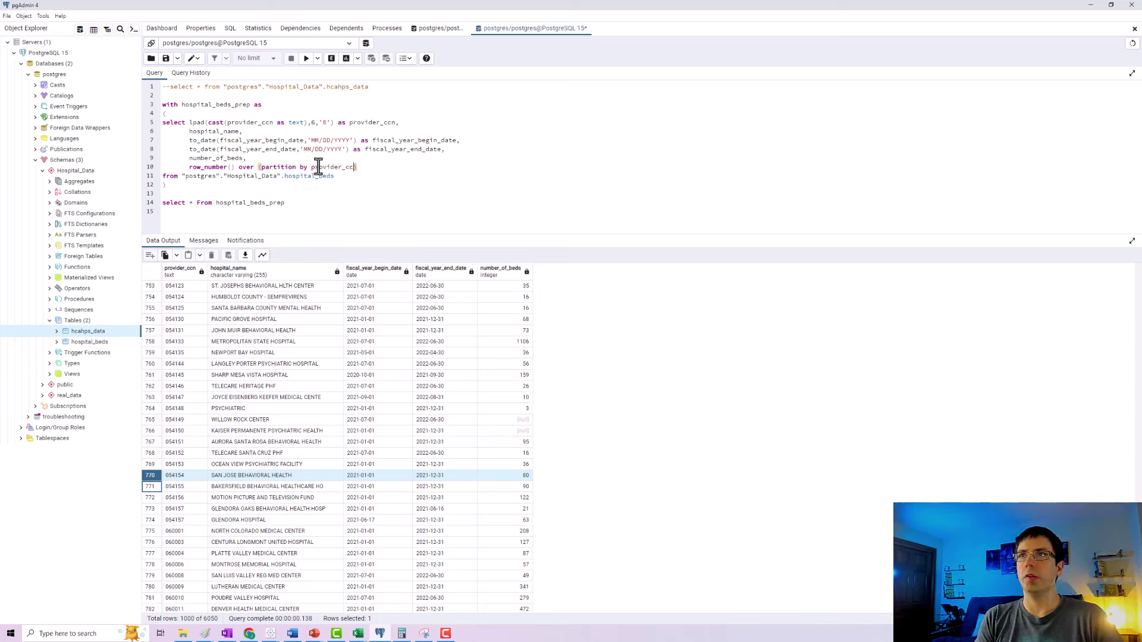
pyautogui.click(356, 168)
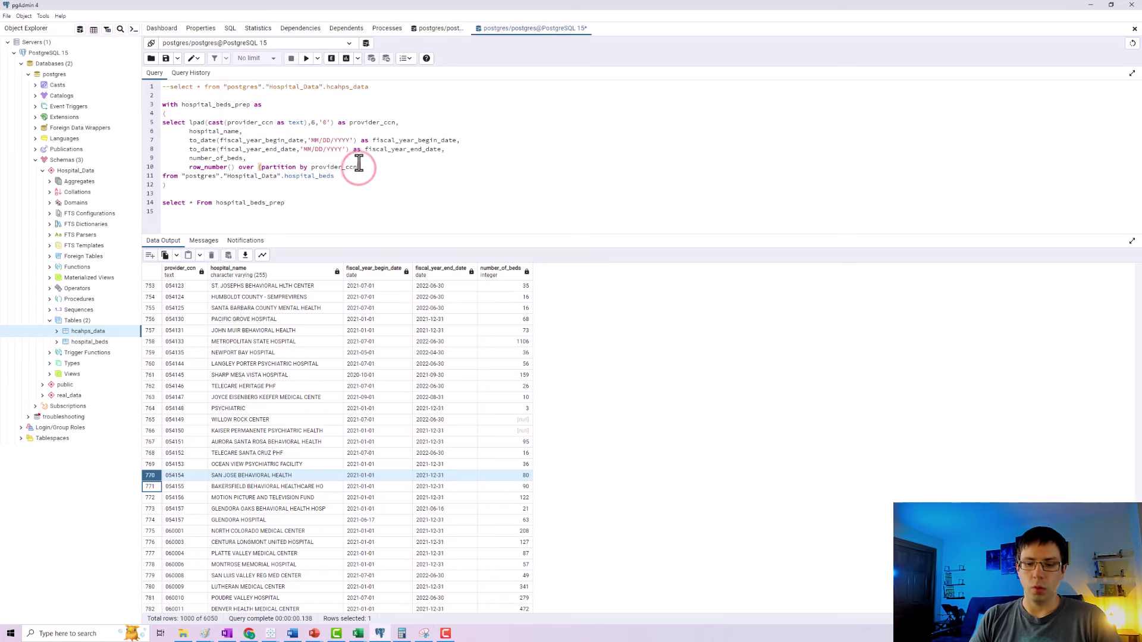
pyautogui.write('order by')
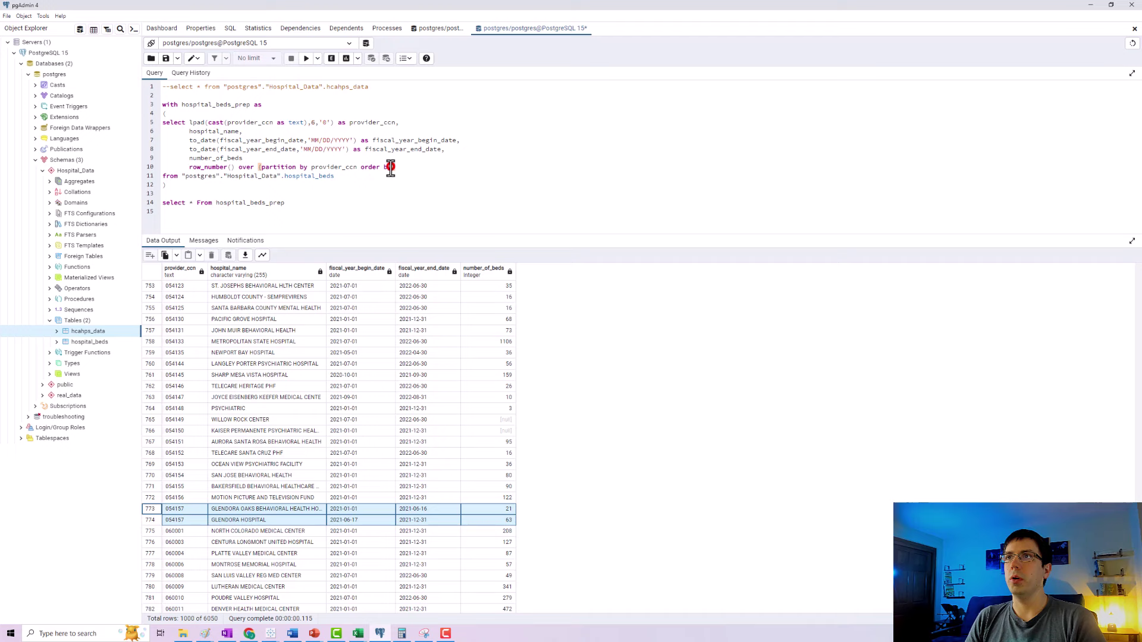
pyautogui.click(391, 167)
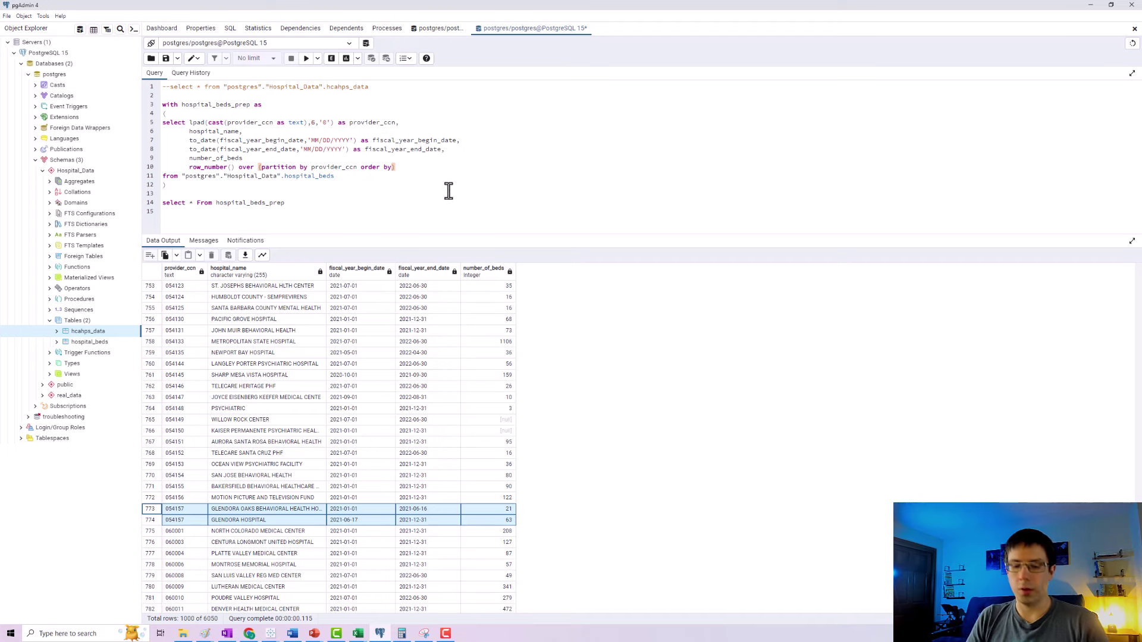
pyautogui.write('fiscal_year')
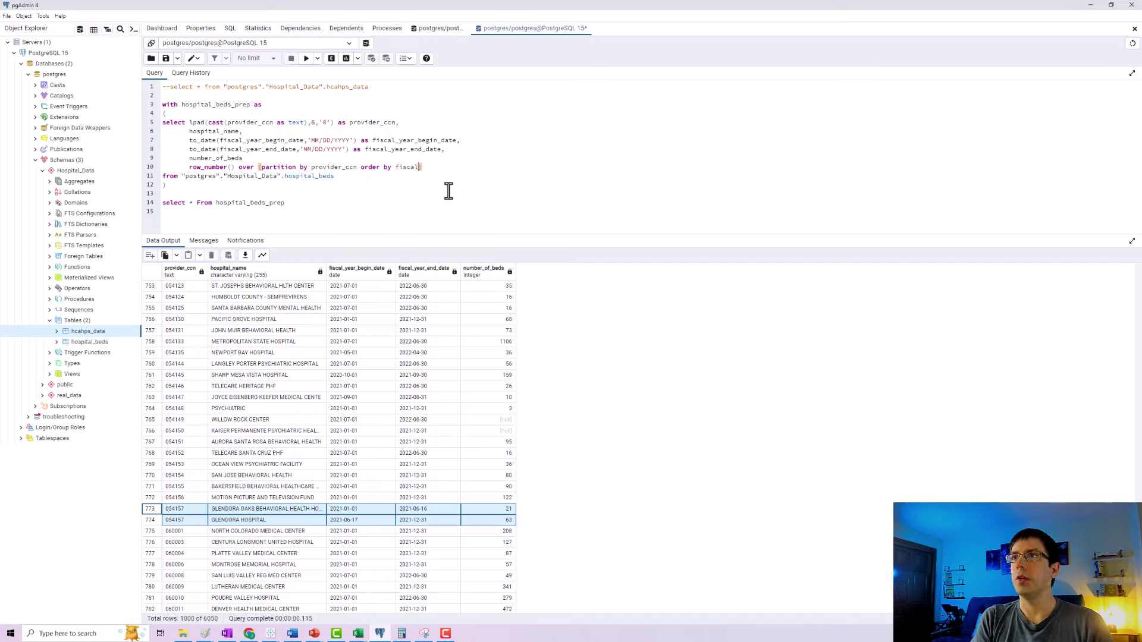
pyautogui.write('_end_date')
# Step: Replace the window's sort column with the expression to_date(fiscal_year_end_date,'MM/DD/YYYY') copied from the select list
pyautogui.doubleClick(406, 169)
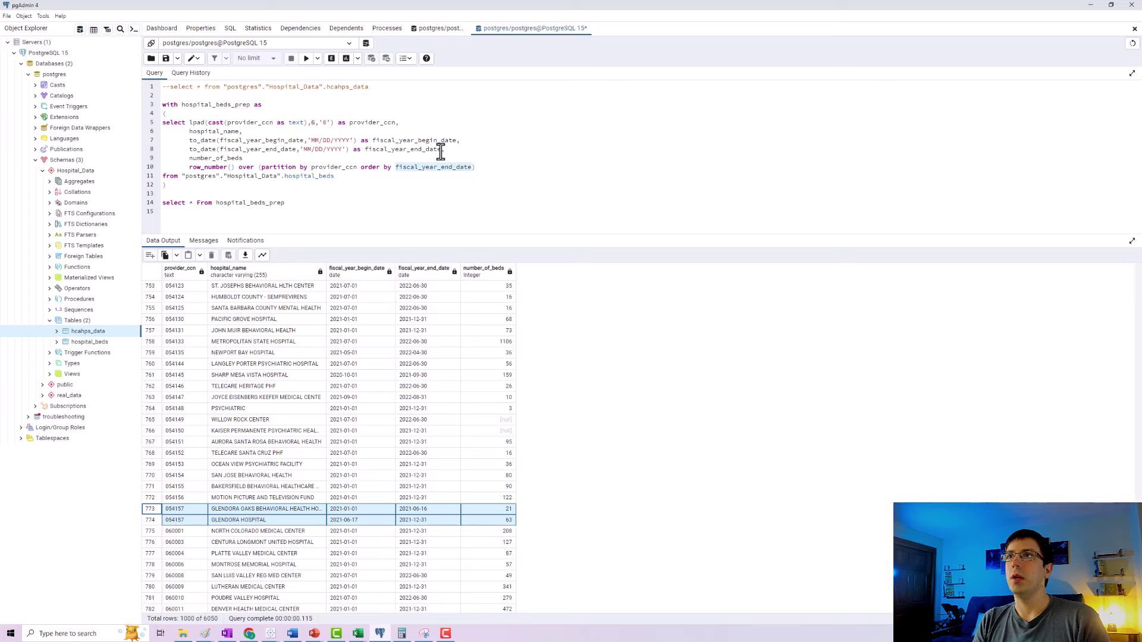
pyautogui.moveTo(440, 150); pyautogui.dragTo(189, 150)
pyautogui.click(361, 166)
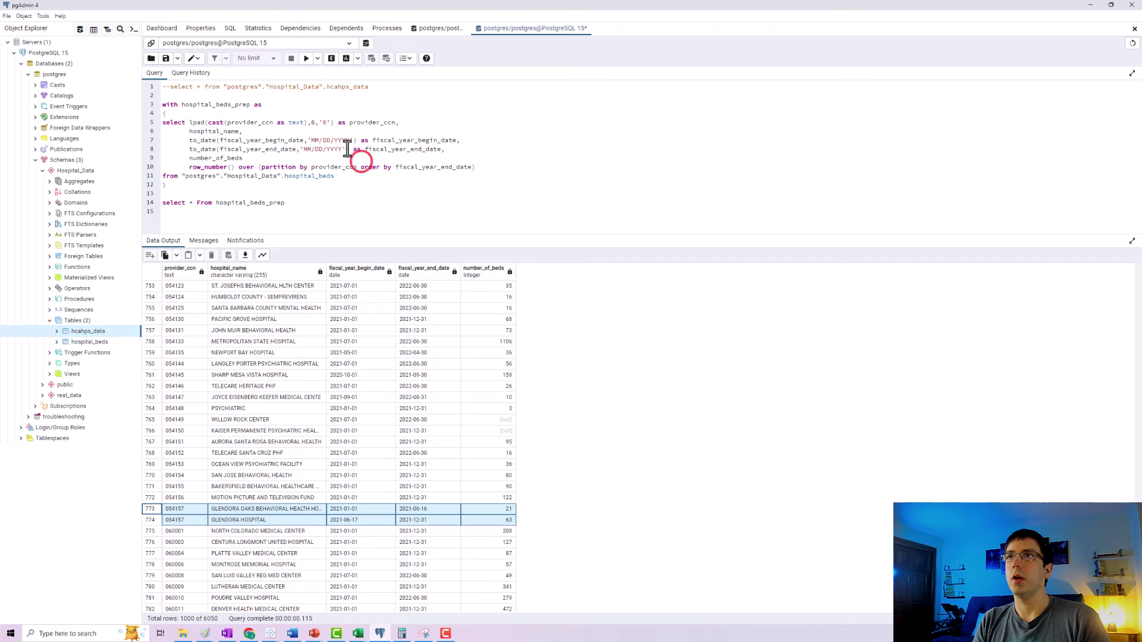
pyautogui.moveTo(349, 149); pyautogui.dragTo(190, 152)
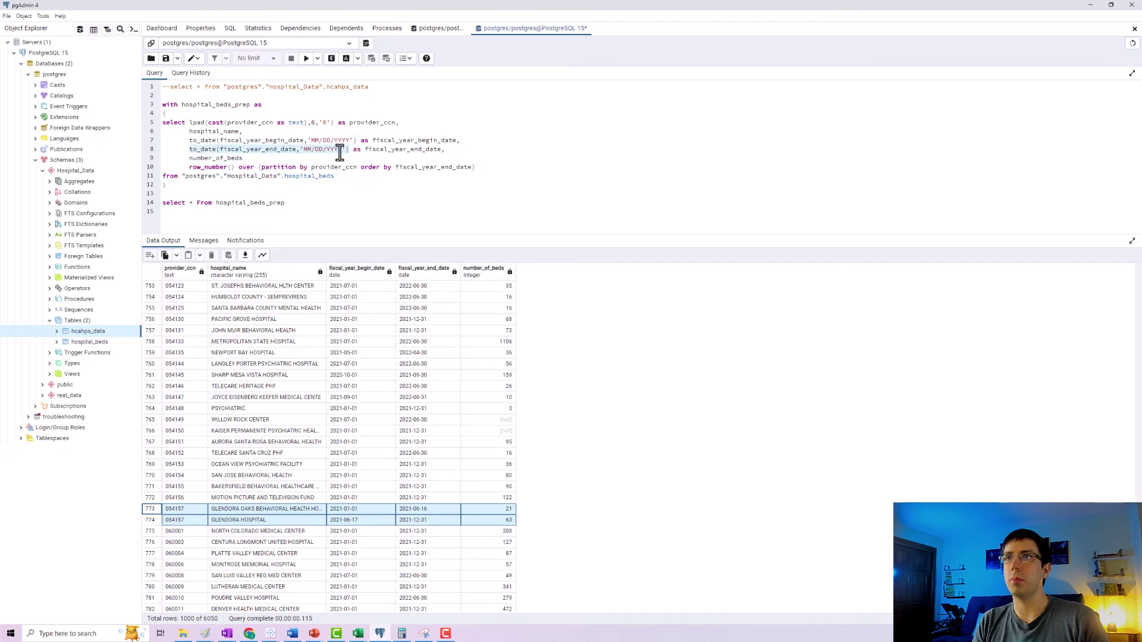
pyautogui.moveTo(349, 149); pyautogui.dragTo(188, 148)
pyautogui.hotkey('ctrl', 'c')
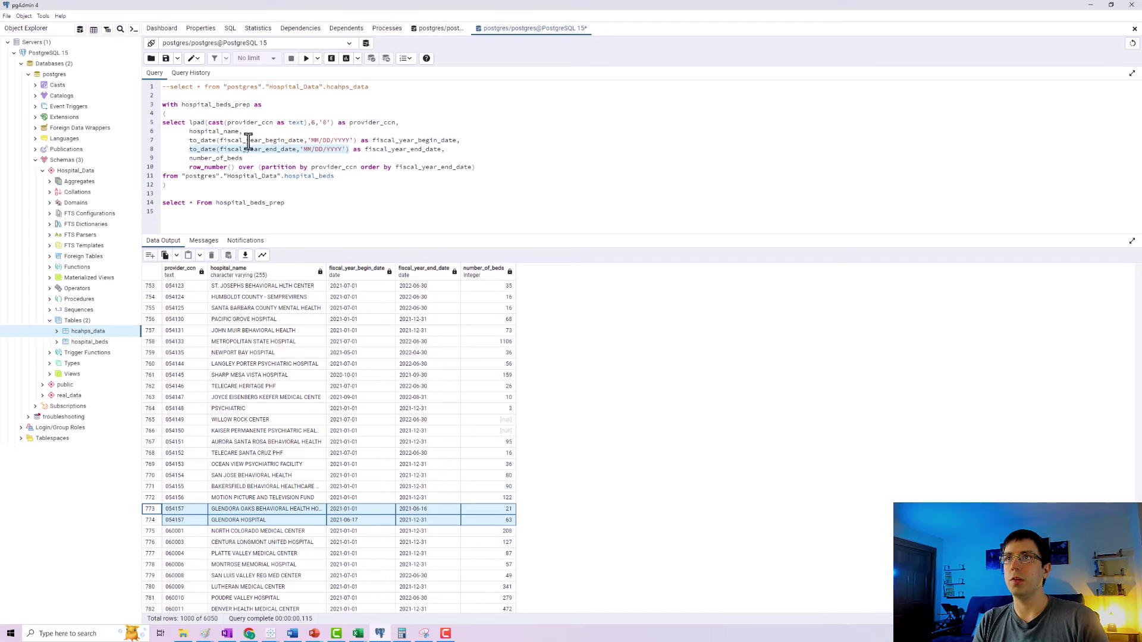
pyautogui.moveTo(470, 168); pyautogui.dragTo(395, 169)
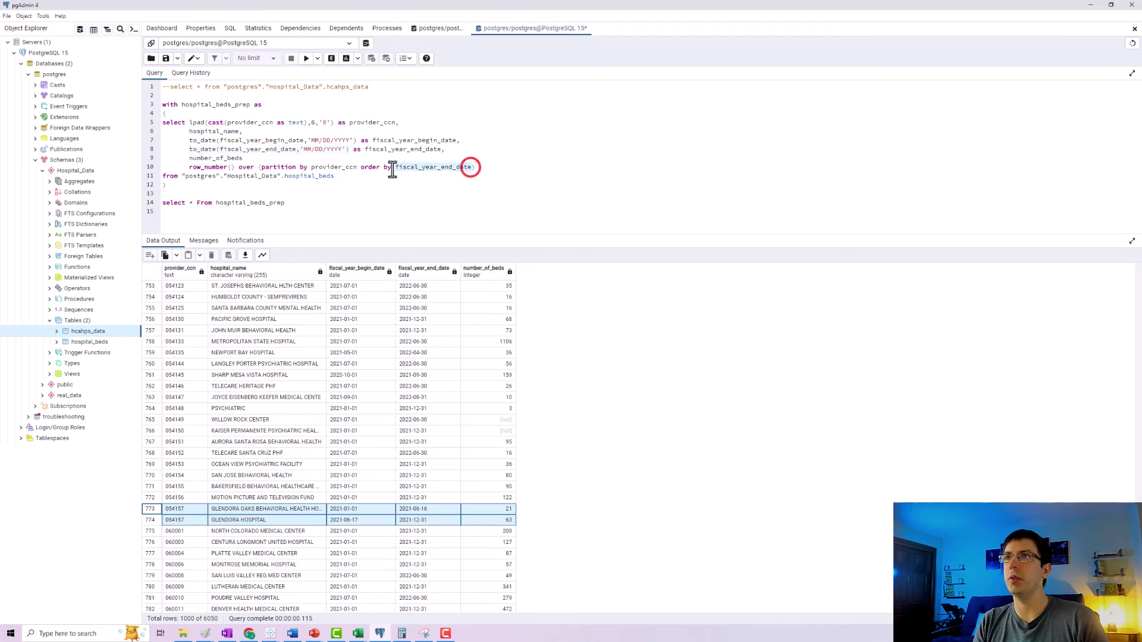
pyautogui.hotkey('ctrl', 'v')
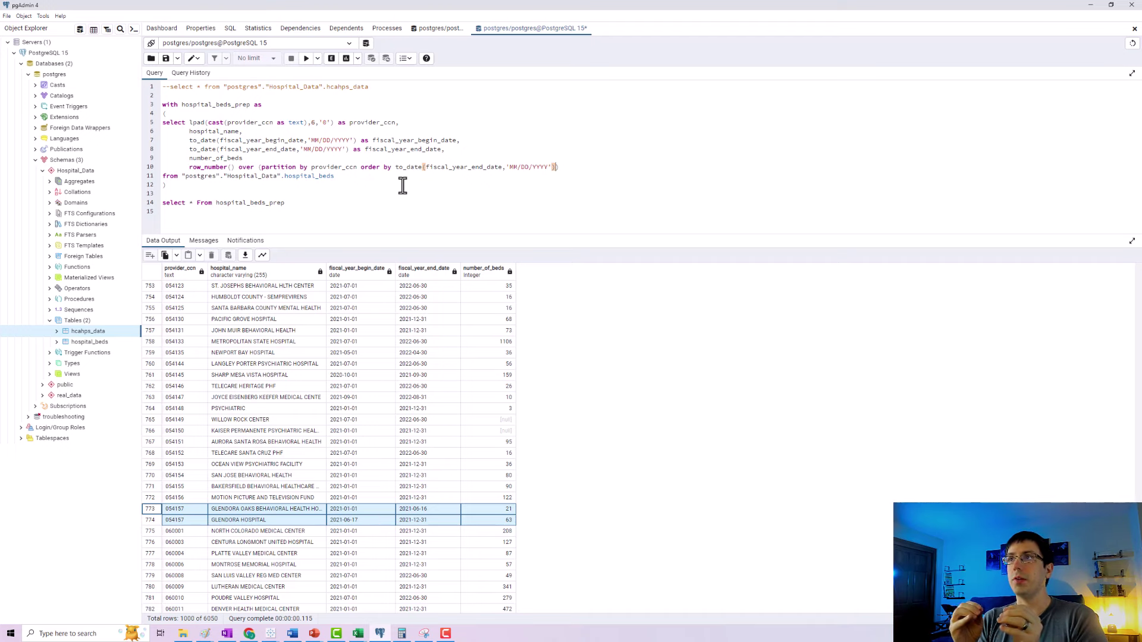
# Step: Make the window's date sort descending with desc and alias the row_number column as nth_row
pyautogui.write('des')
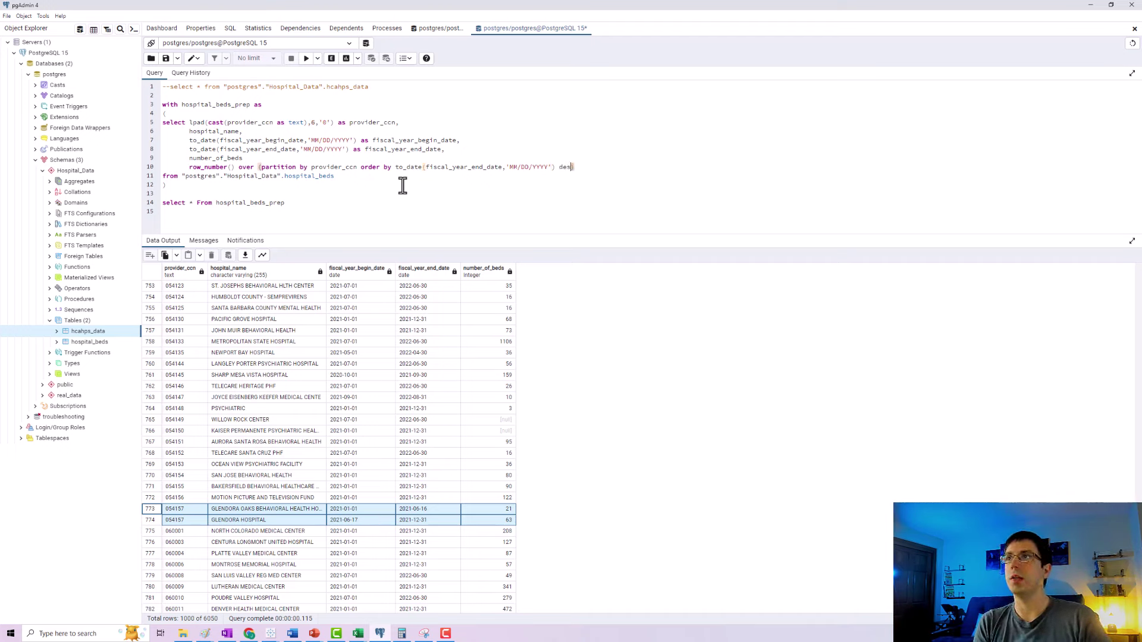
pyautogui.write('c')
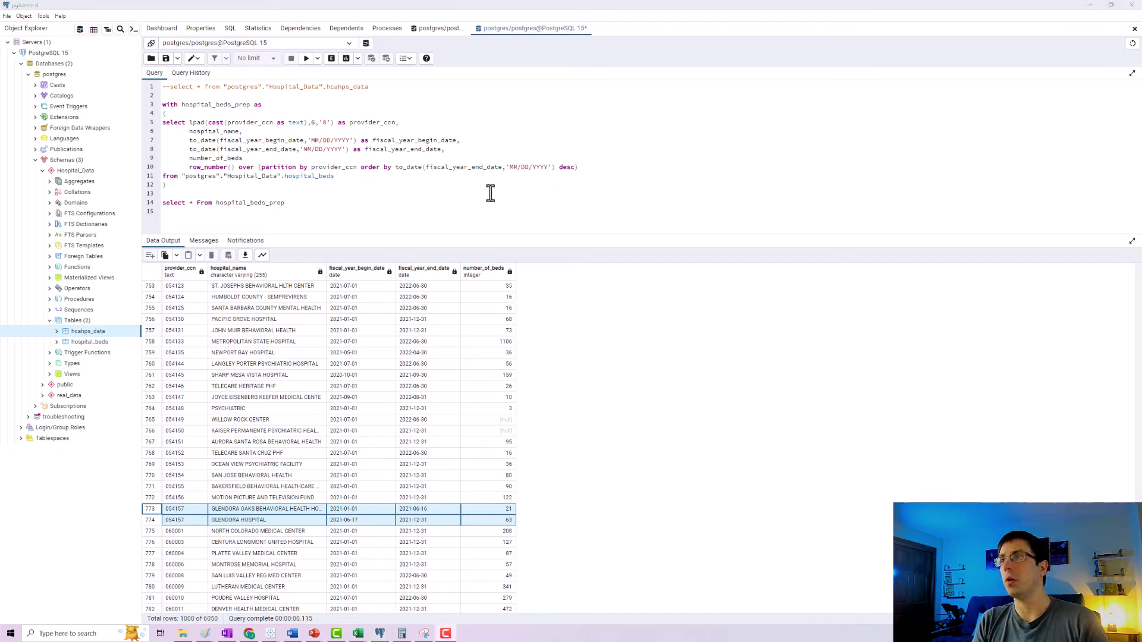
pyautogui.click(592, 167)
pyautogui.write('as')
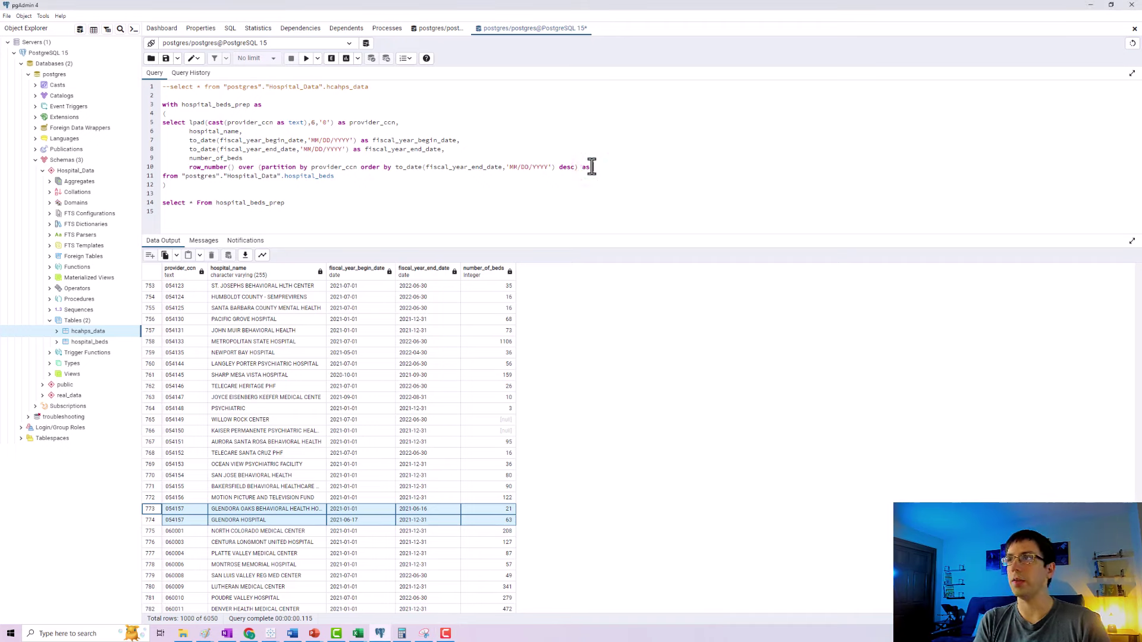
pyautogui.write(' nth_row')
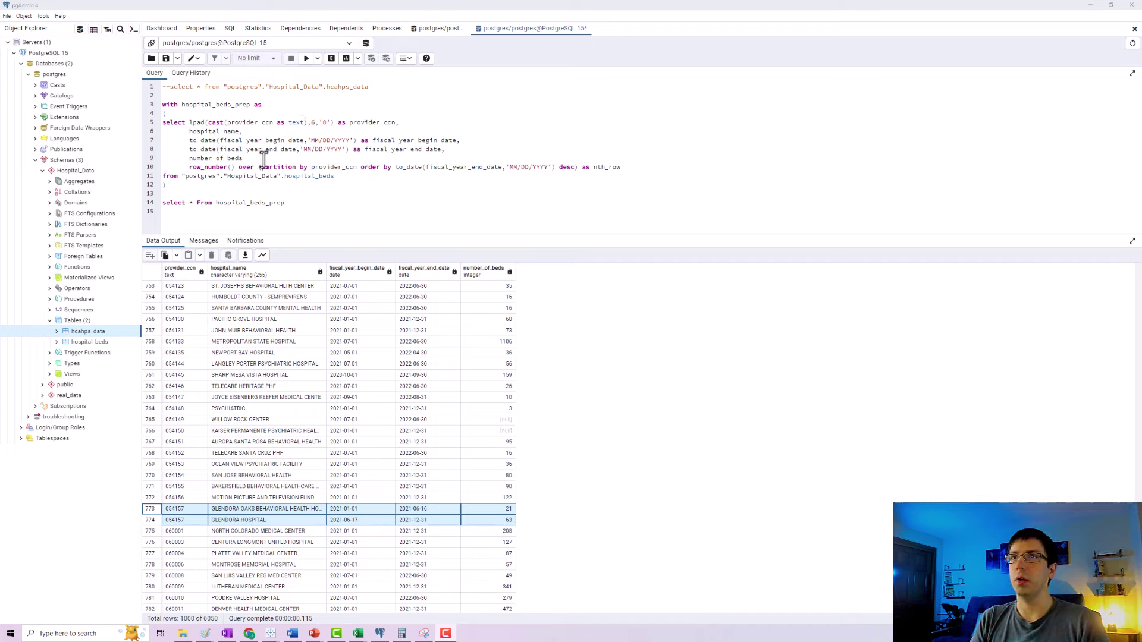
# Step: Examine each part of the row_number expression against the result rows, including the two that share provider_ccn 054157
pyautogui.moveTo(234, 168); pyautogui.dragTo(189, 169)
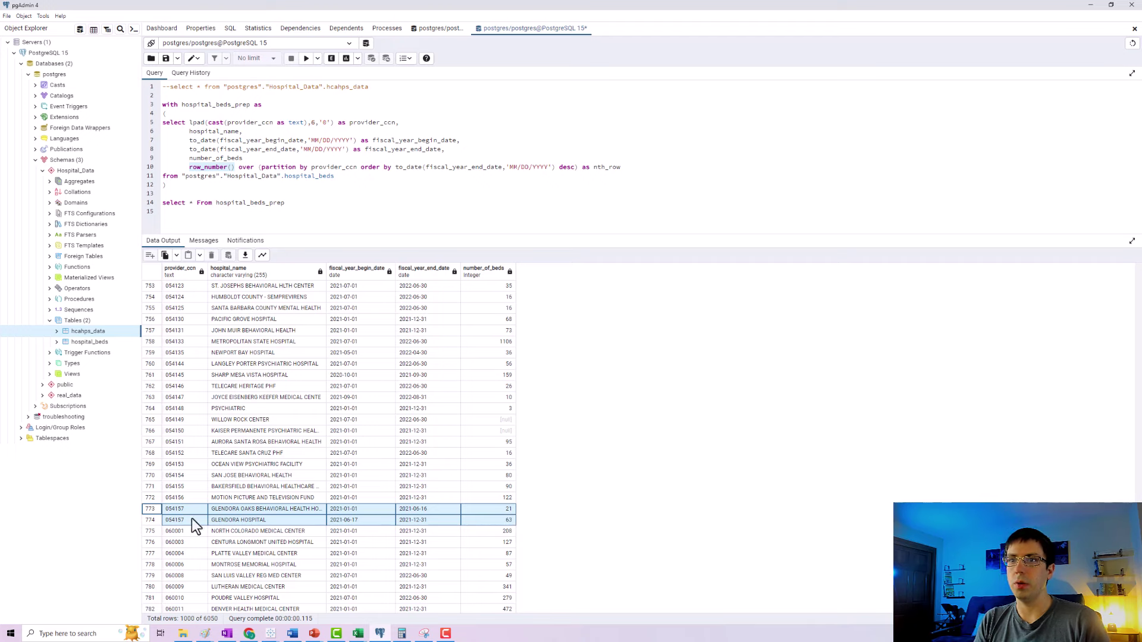
pyautogui.click(152, 498)
pyautogui.doubleClick(152, 498)
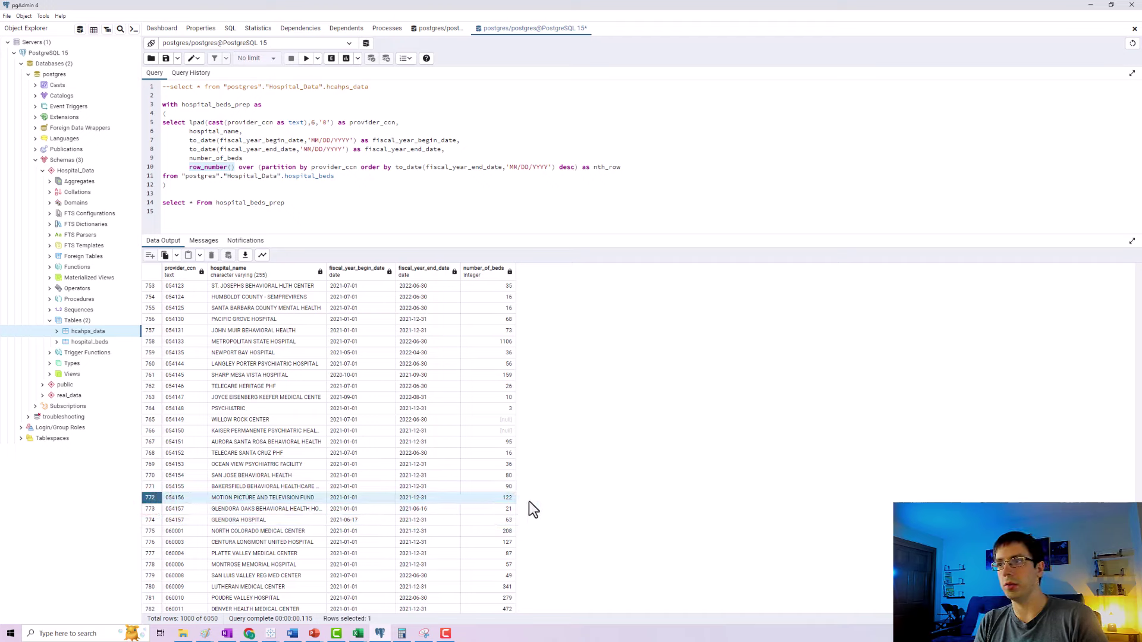
pyautogui.click(295, 489)
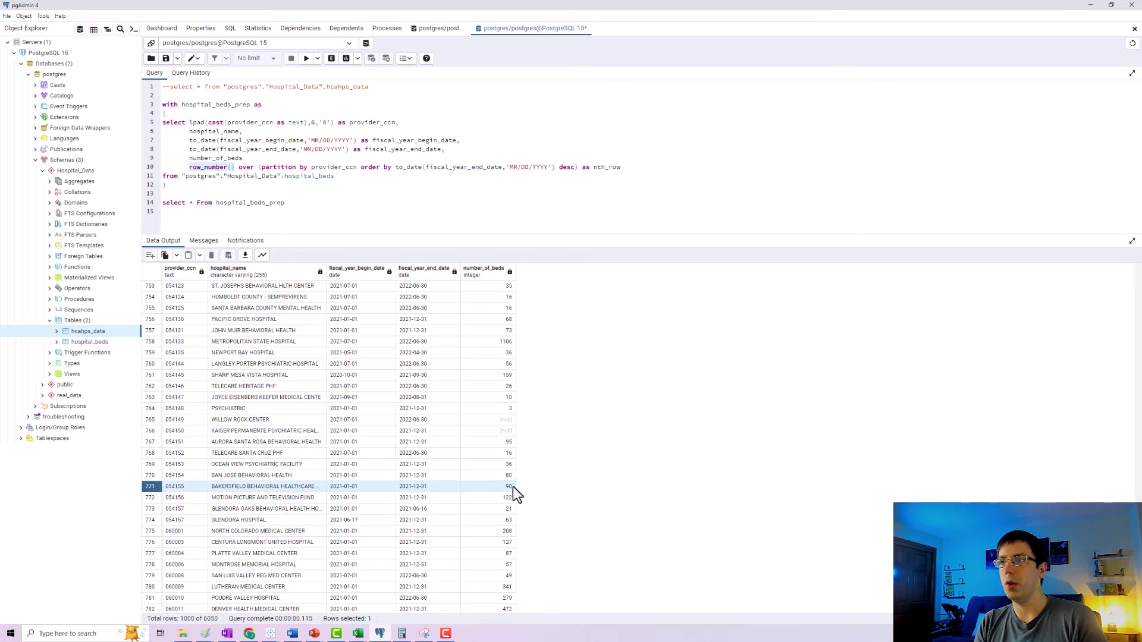
pyautogui.doubleClick(334, 167)
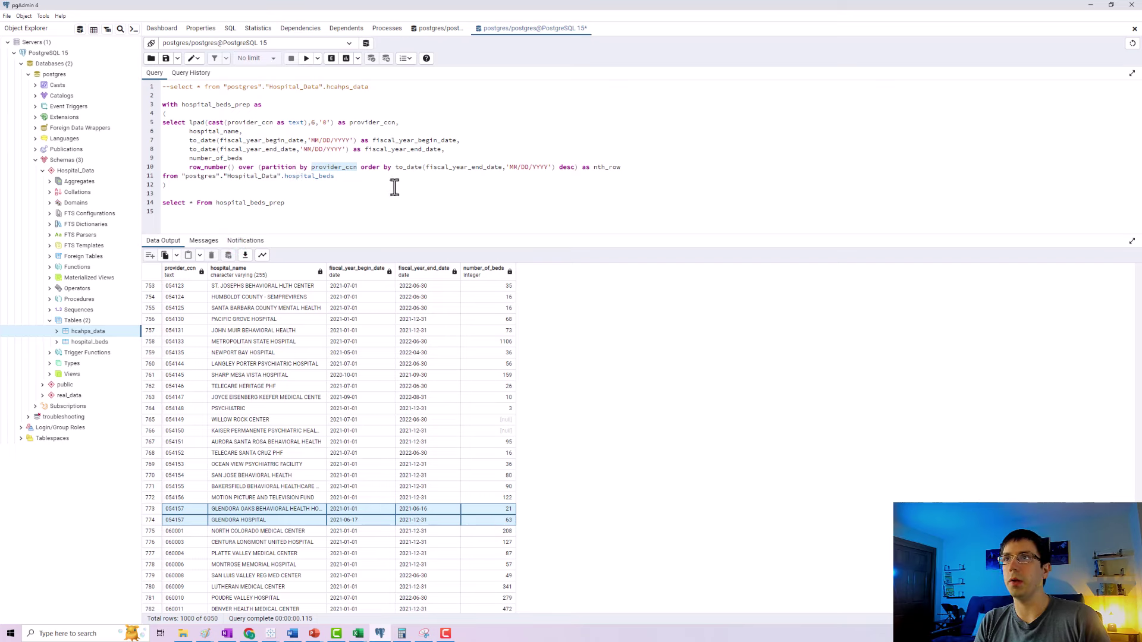
pyautogui.click(360, 167)
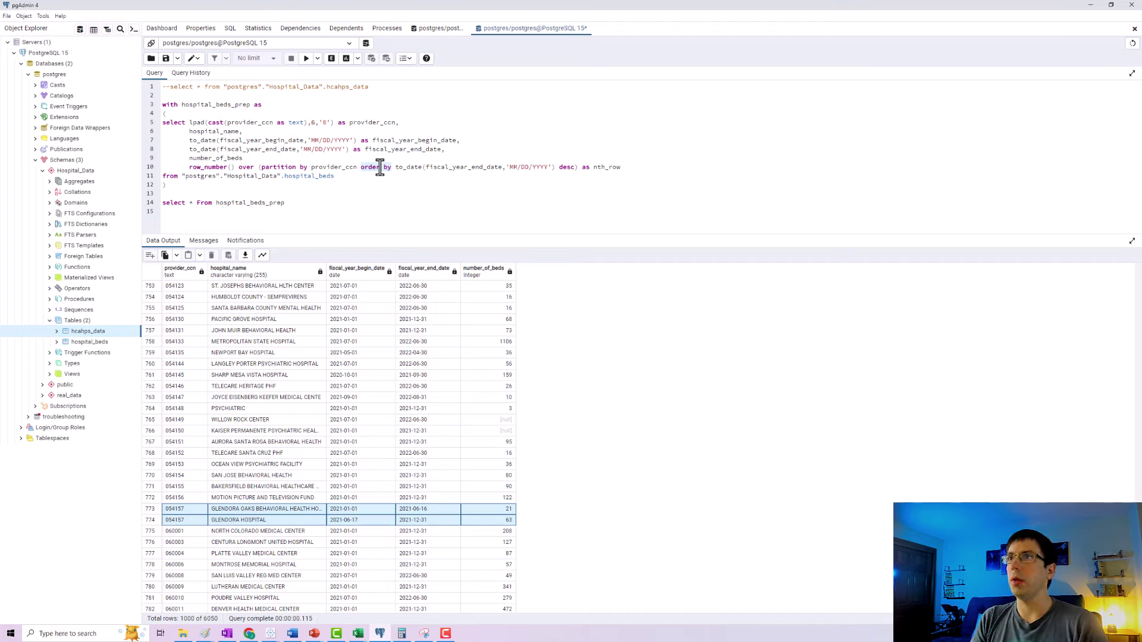
pyautogui.moveTo(396, 167); pyautogui.dragTo(553, 168)
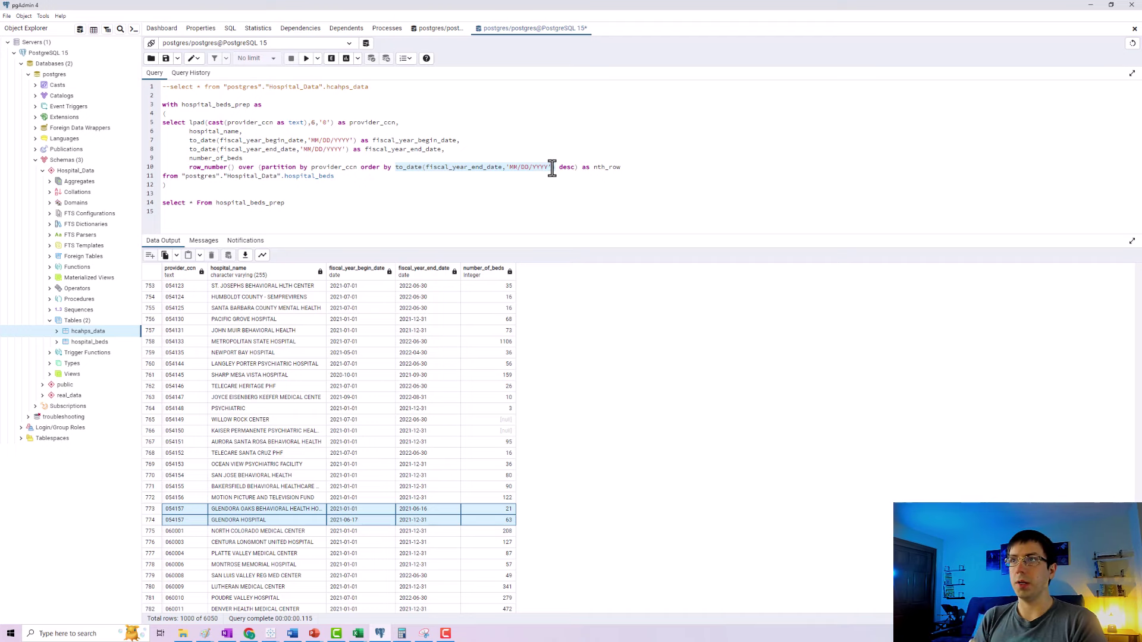
pyautogui.click(557, 167)
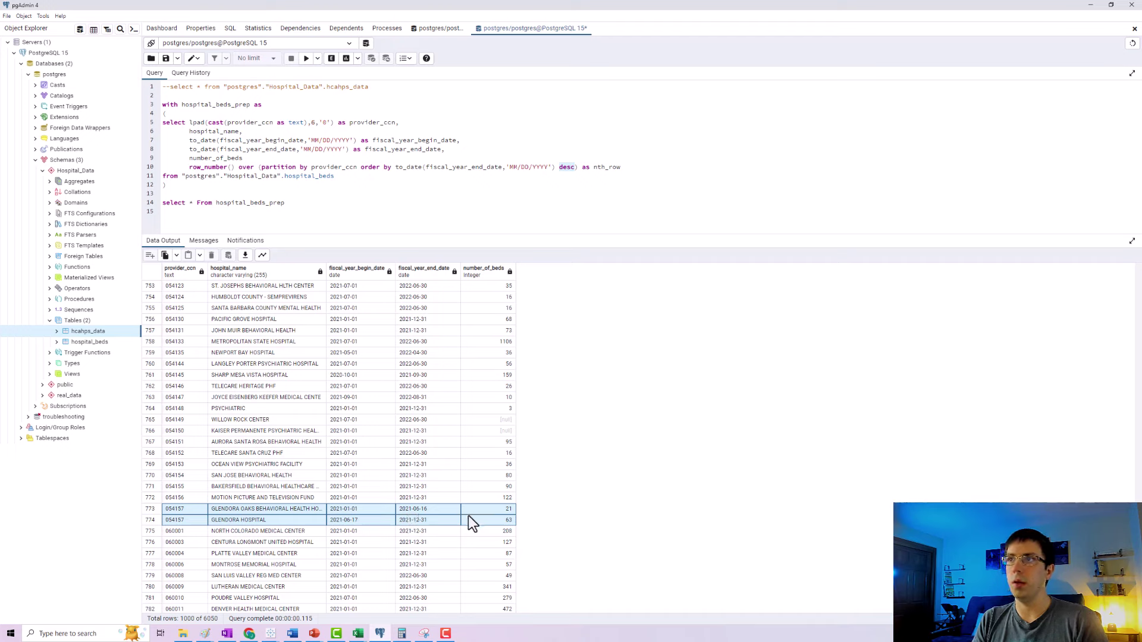
pyautogui.moveTo(622, 167); pyautogui.dragTo(190, 169)
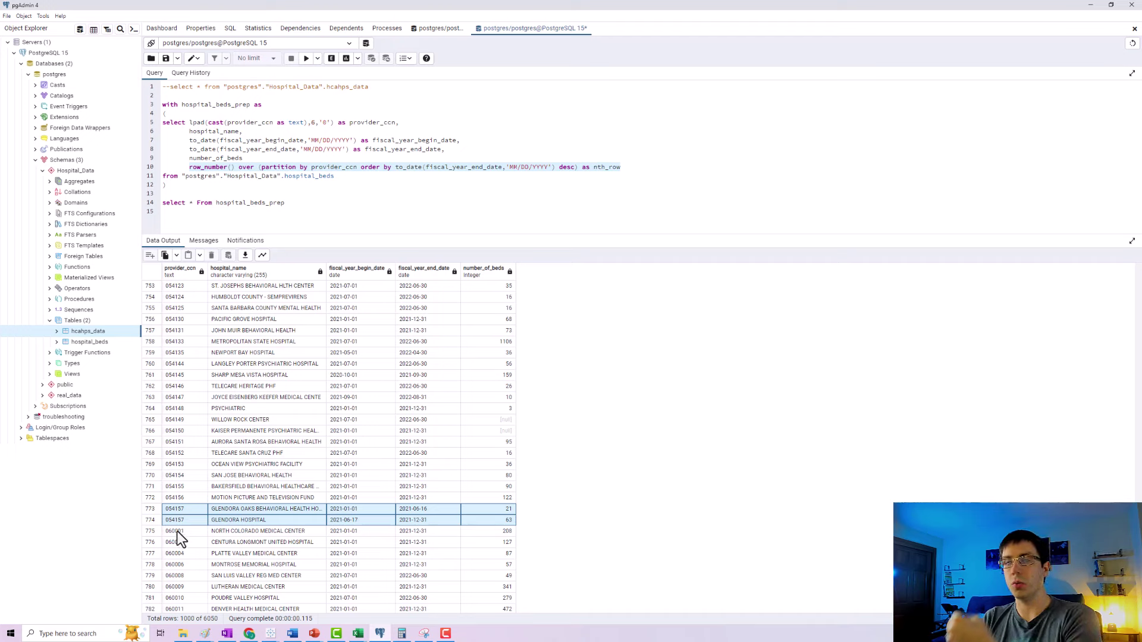
pyautogui.click(355, 204)
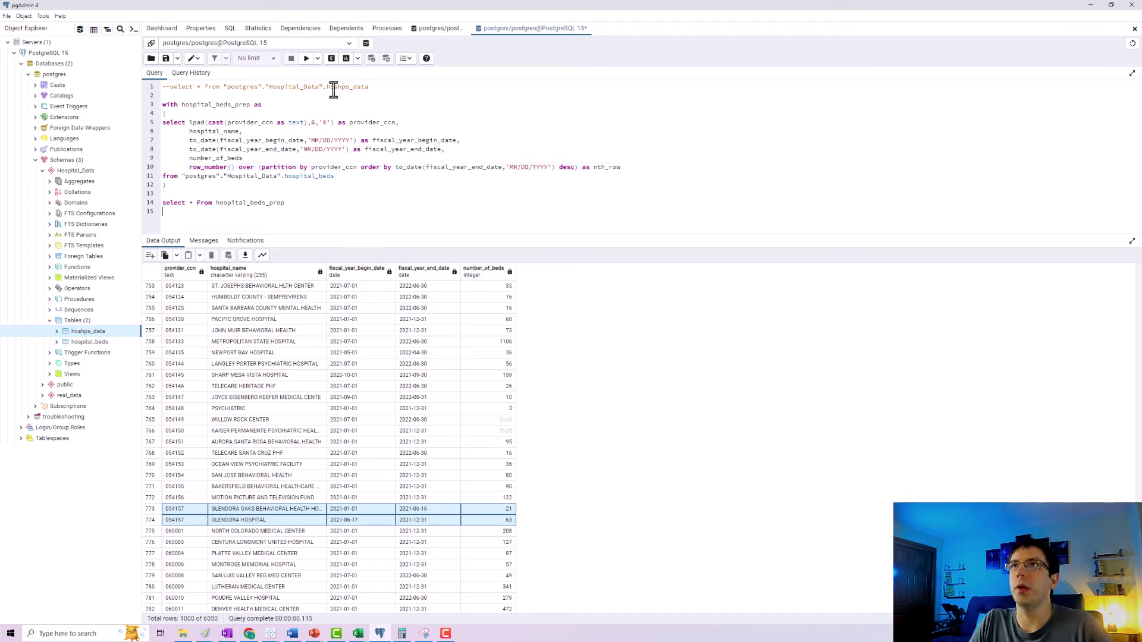
# Step: Run the query, add the missing comma after number_of_beds, and run it again
pyautogui.click(306, 62)
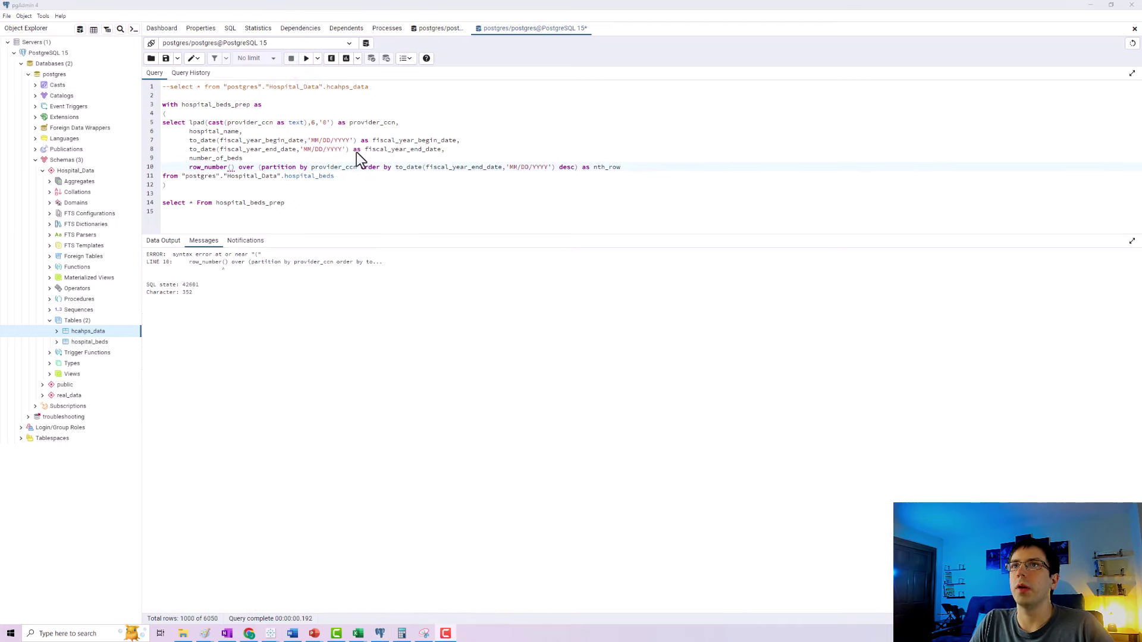
pyautogui.click(263, 158)
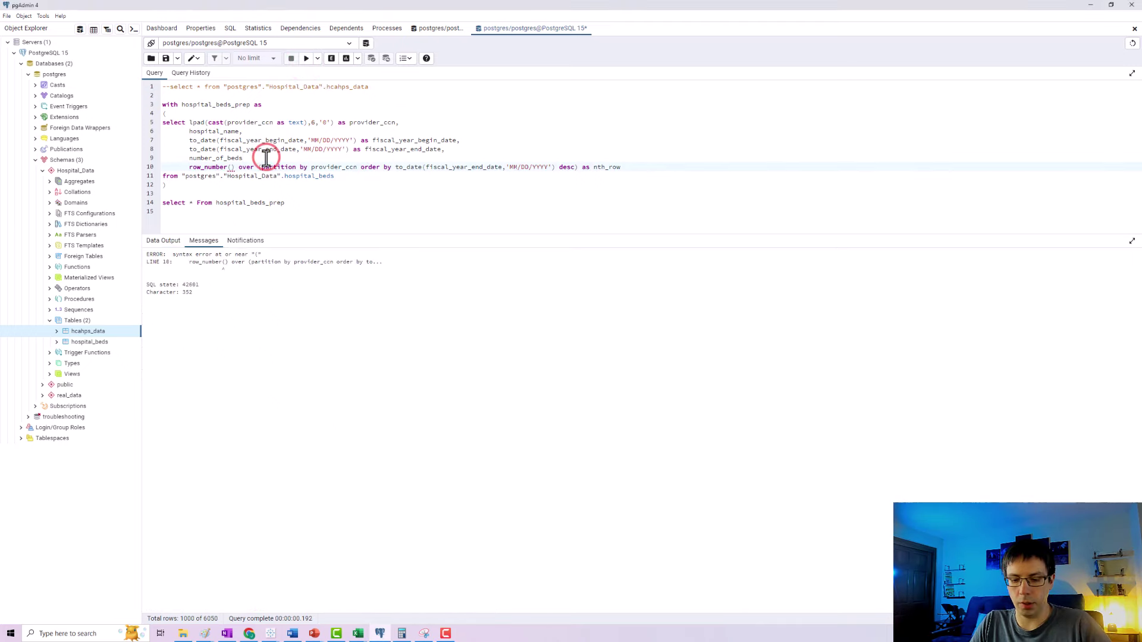
pyautogui.write(',')
pyautogui.click(305, 59)
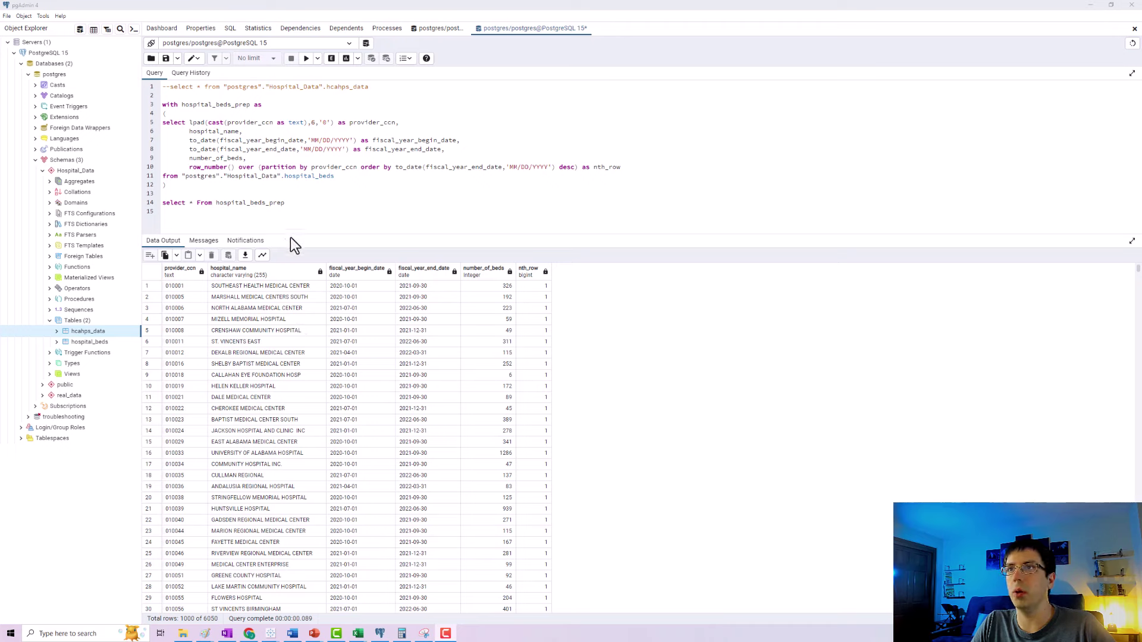
# Step: Add order by provider_ccn to the final select from hospital_beds_prep and run the query
pyautogui.click(292, 204)
pyautogui.press('Return')
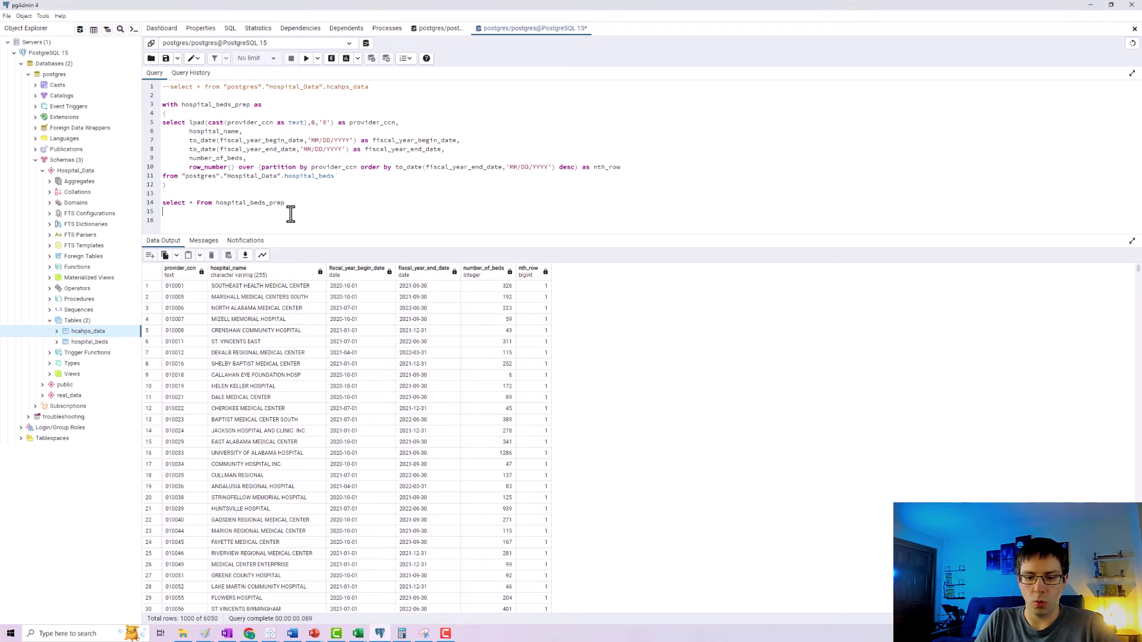
pyautogui.write('order by providwer')
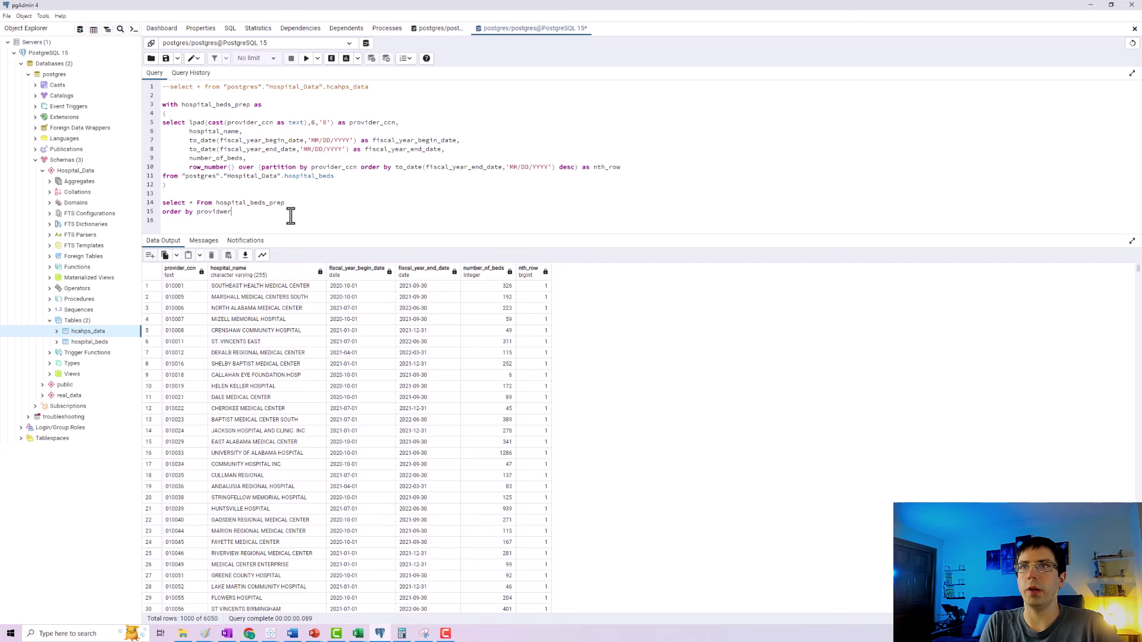
pyautogui.press('BackSpace')
pyautogui.press('BackSpace')
pyautogui.press('BackSpace')
pyautogui.write('er_ccn')
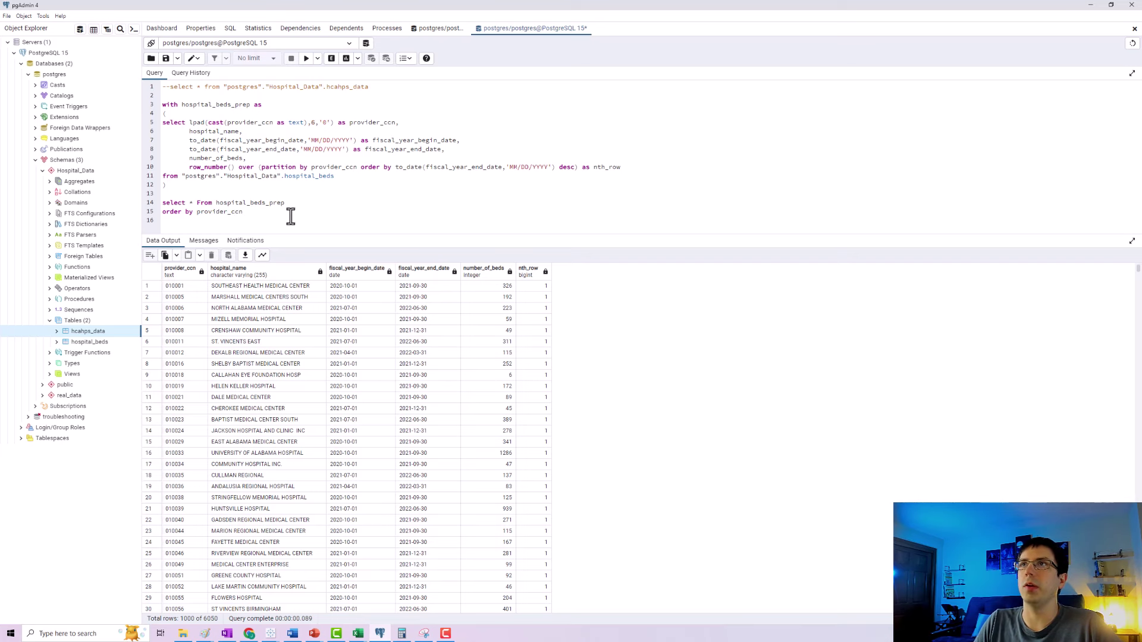
pyautogui.click(305, 59)
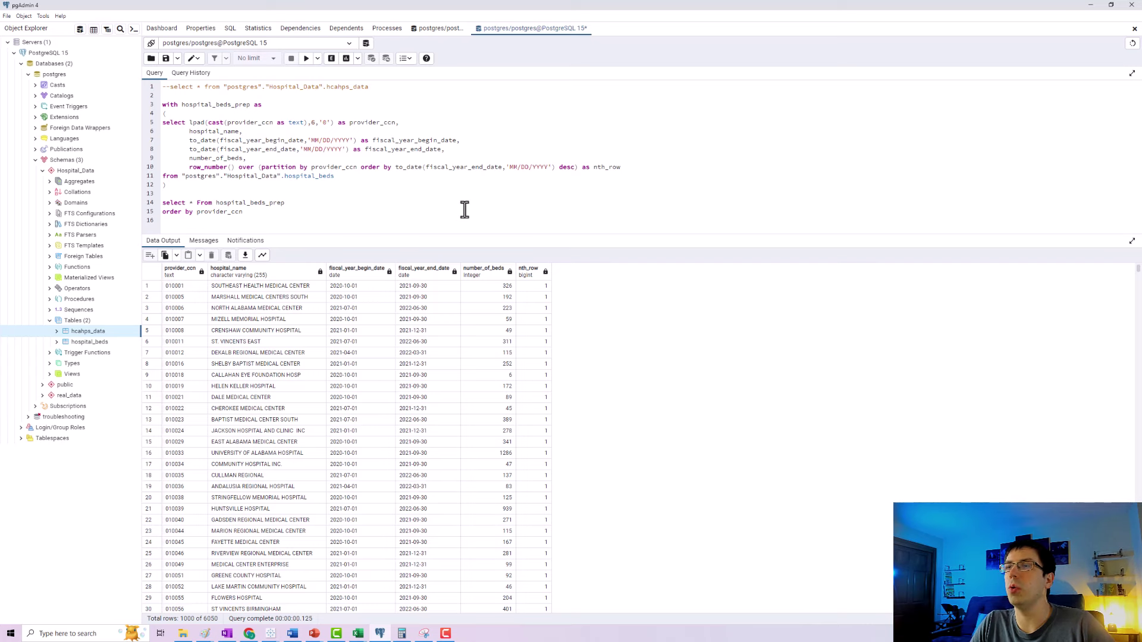
# Step: Find the two Healdsburg District Hospital rows in the results and select them to compare their nth_row values
pyautogui.scroll(-20, 518, 372)
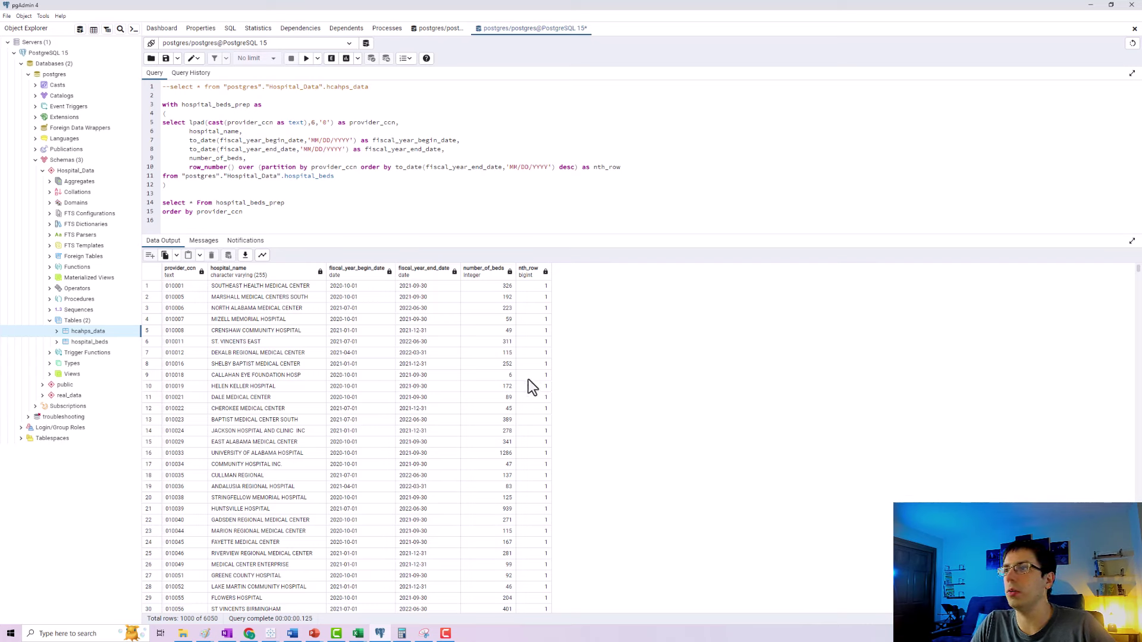
pyautogui.click(390, 160)
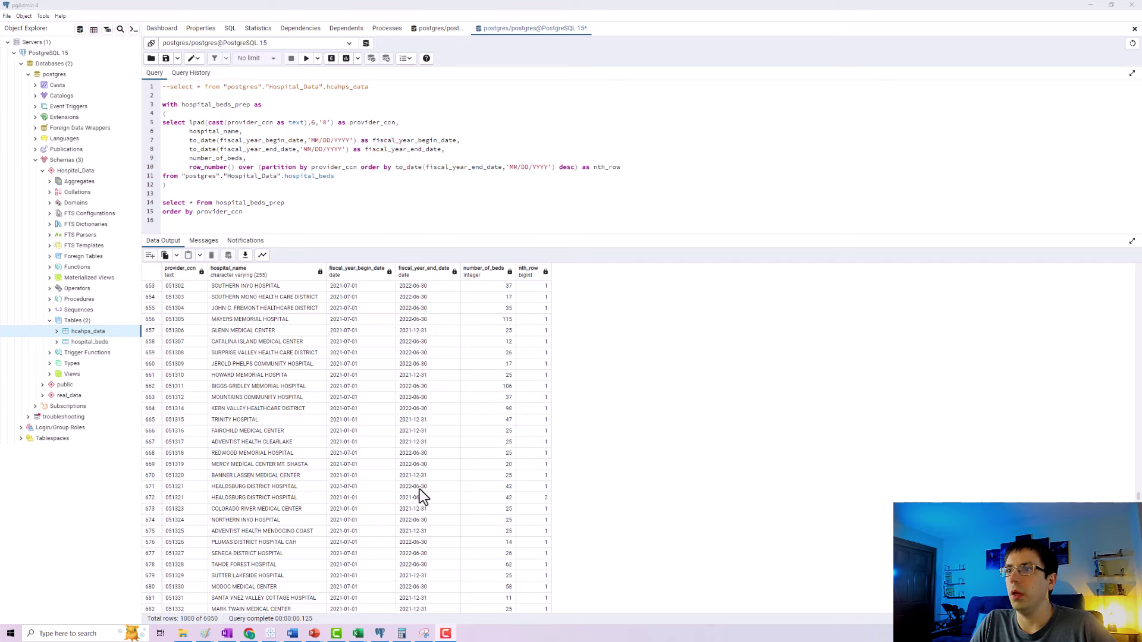
pyautogui.moveTo(169, 488); pyautogui.dragTo(545, 503)
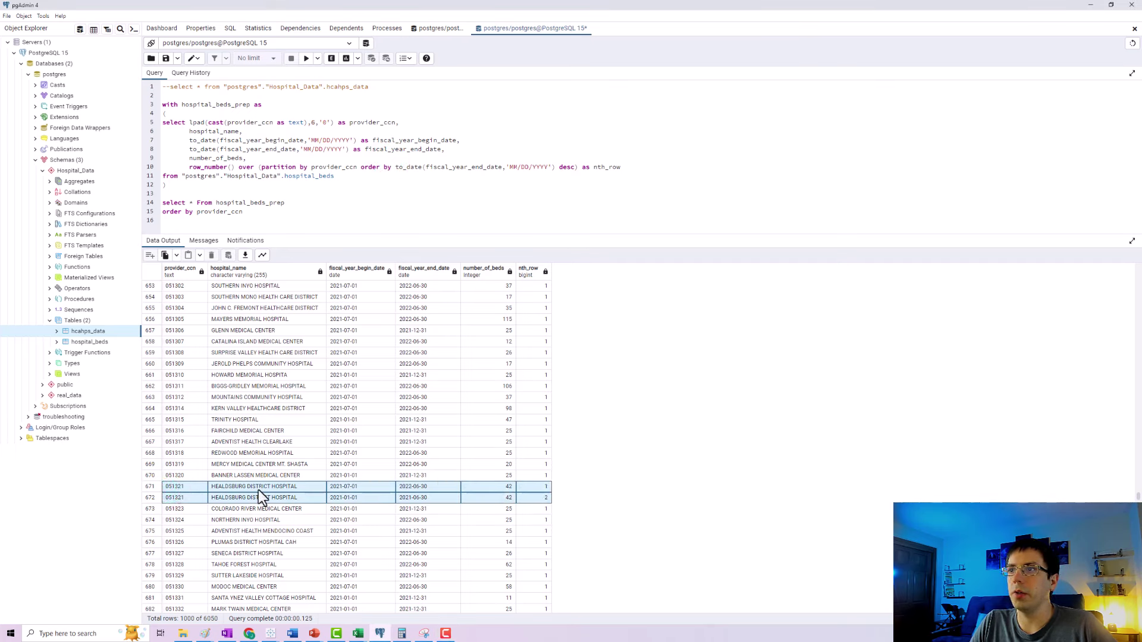
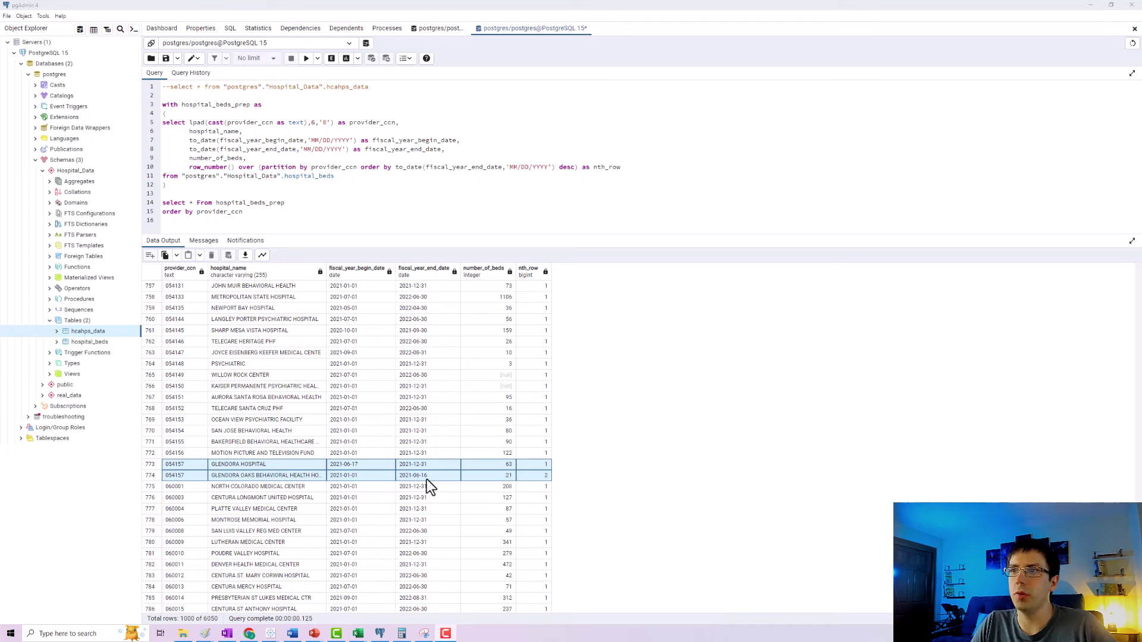
# Step: Put the final select's from clause on its own line and replace its order by clause with where nth_row = 1
pyautogui.click(384, 137)
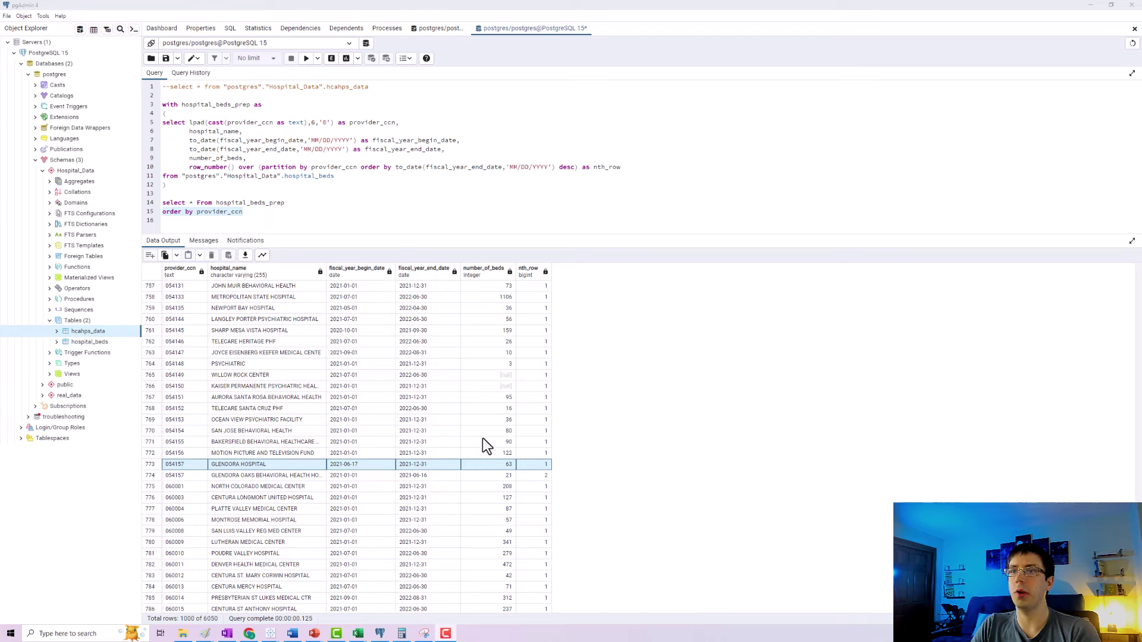
pyautogui.click(535, 464)
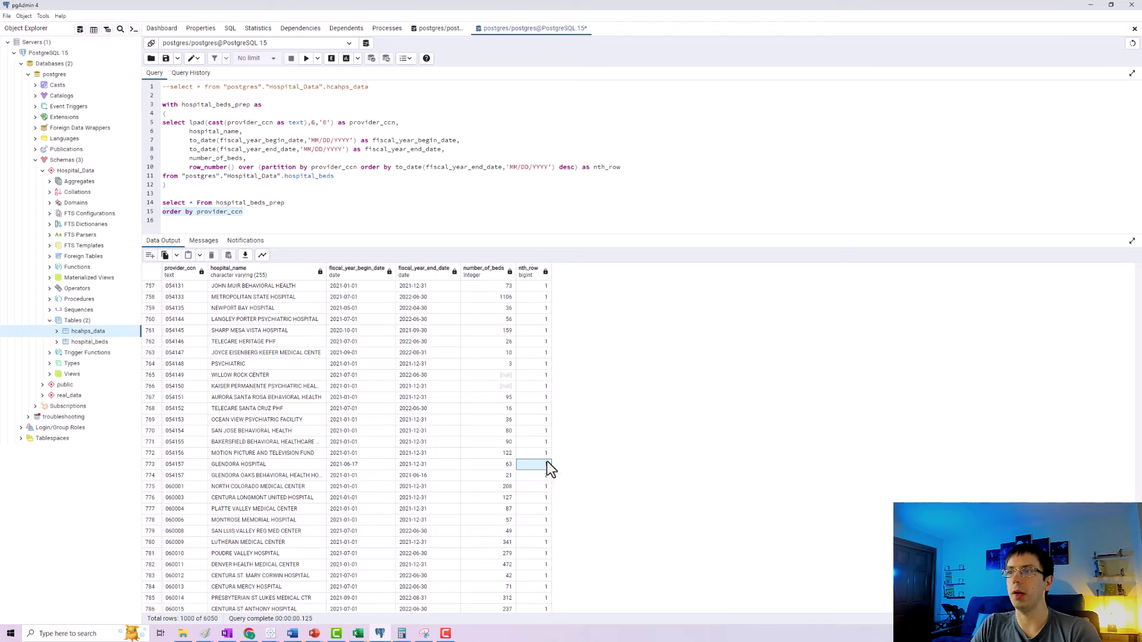
pyautogui.click(194, 202)
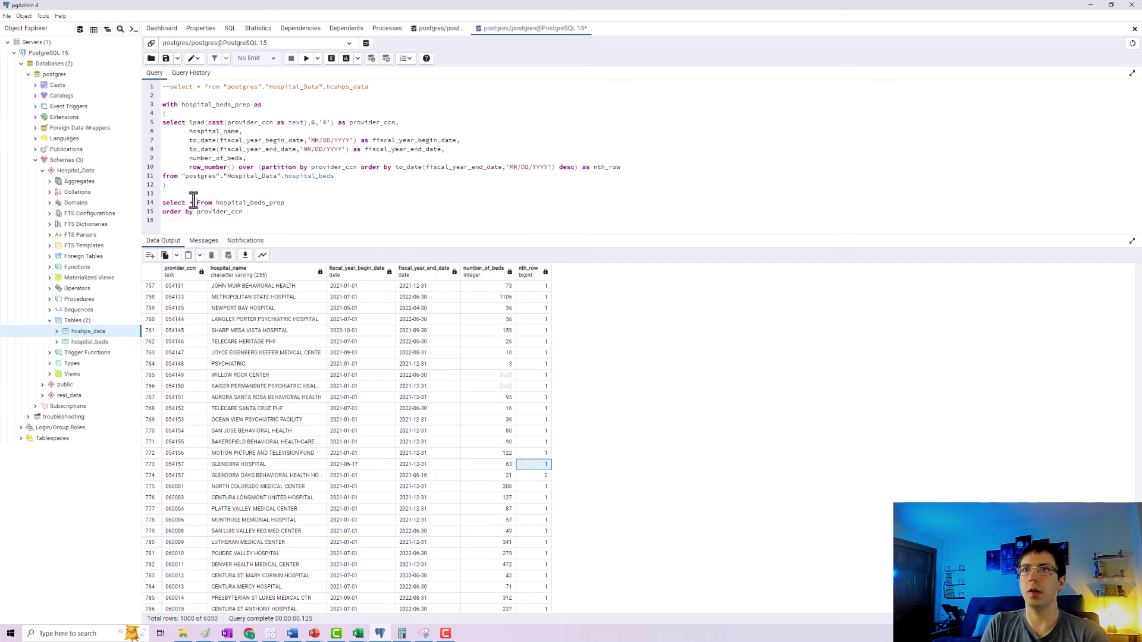
pyautogui.press('Return')
pyautogui.write('f')
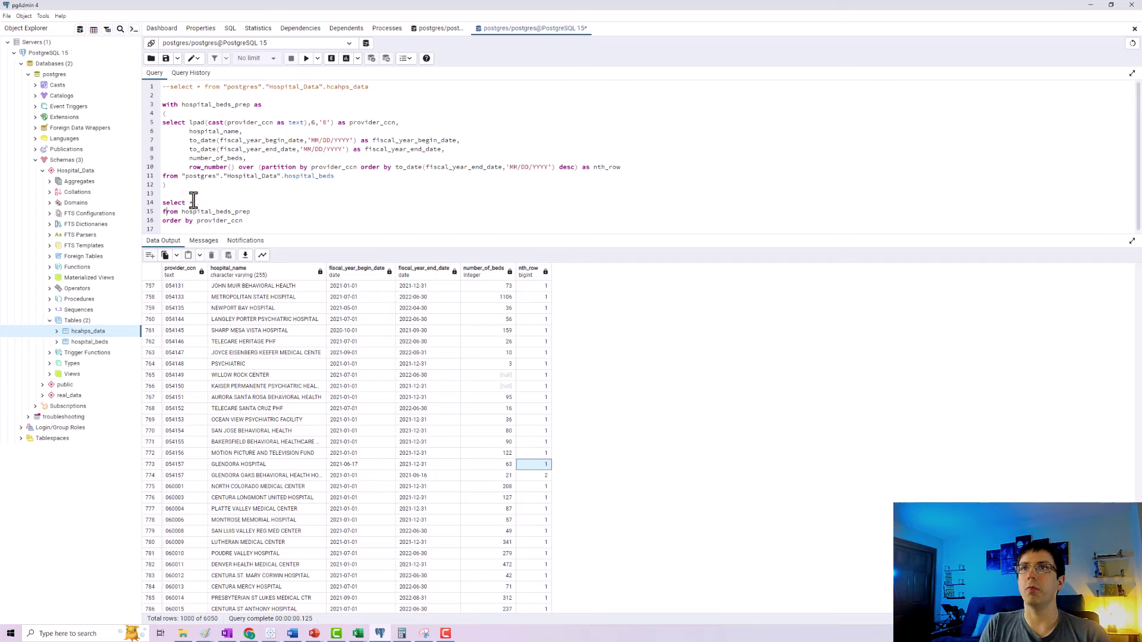
pyautogui.click(253, 220)
pyautogui.moveTo(200, 223); pyautogui.dragTo(146, 219)
pyautogui.write('w')
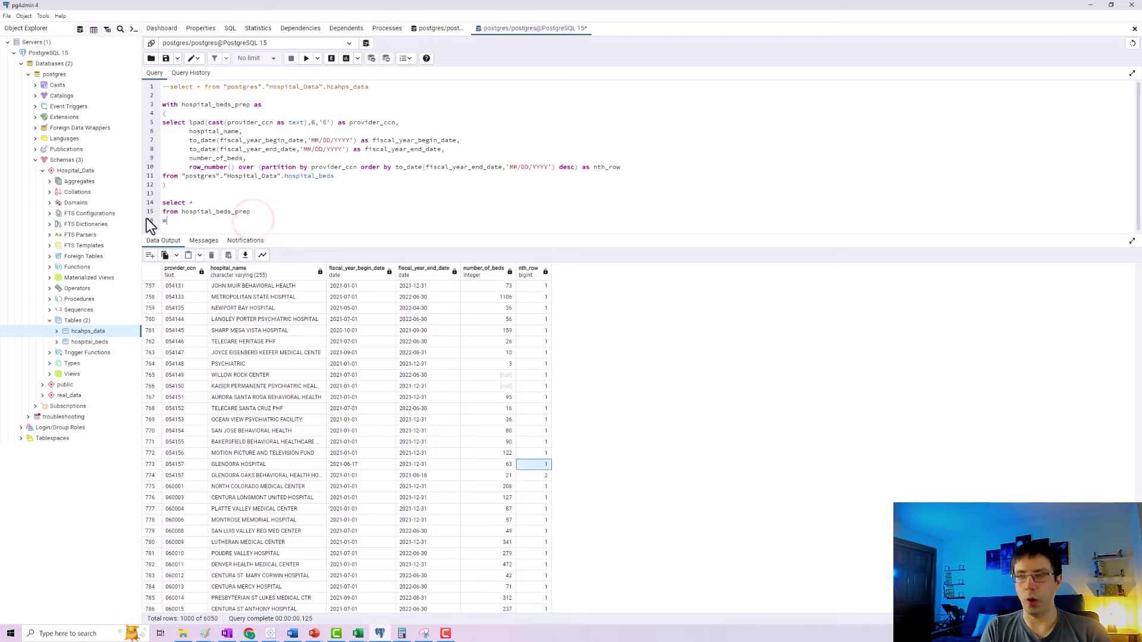
pyautogui.write('here nth_row = 1 ')
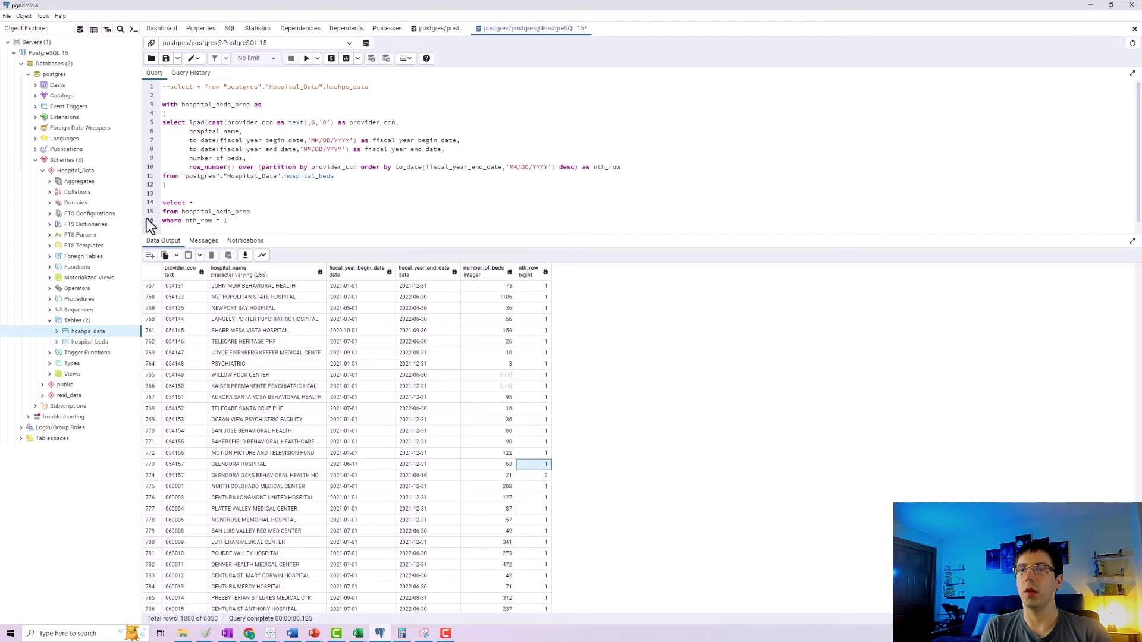
# Step: Group the final select by provider_ccn and return provider_ccn with count(*) as count_of_rows instead of all columns
pyautogui.write('group by provider_ccn')
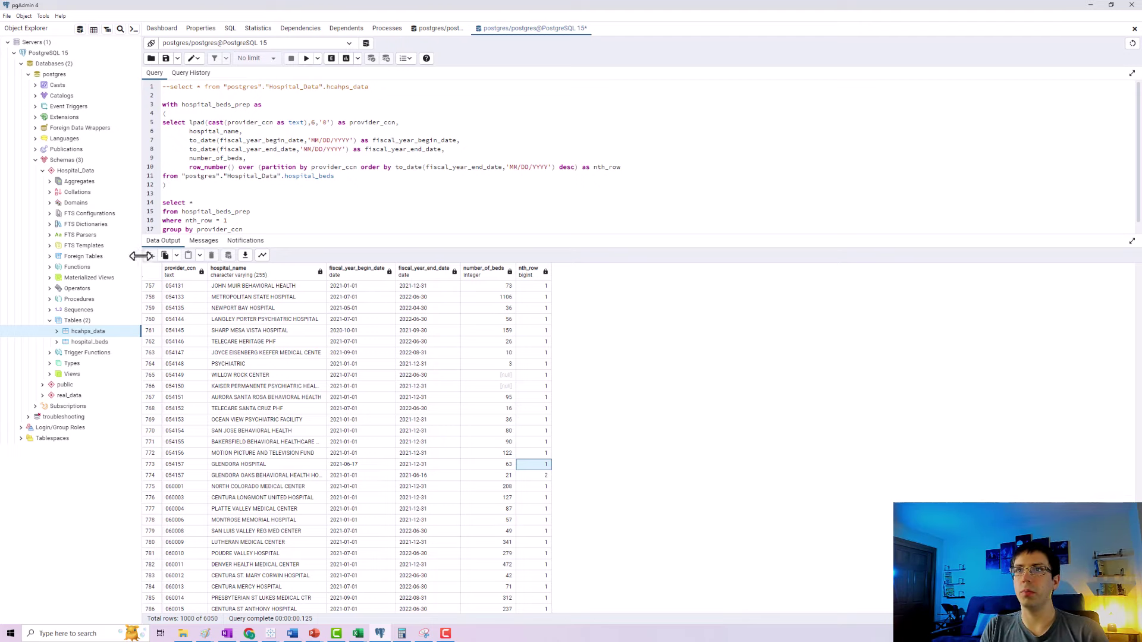
pyautogui.click(192, 203)
pyautogui.press('BackSpace')
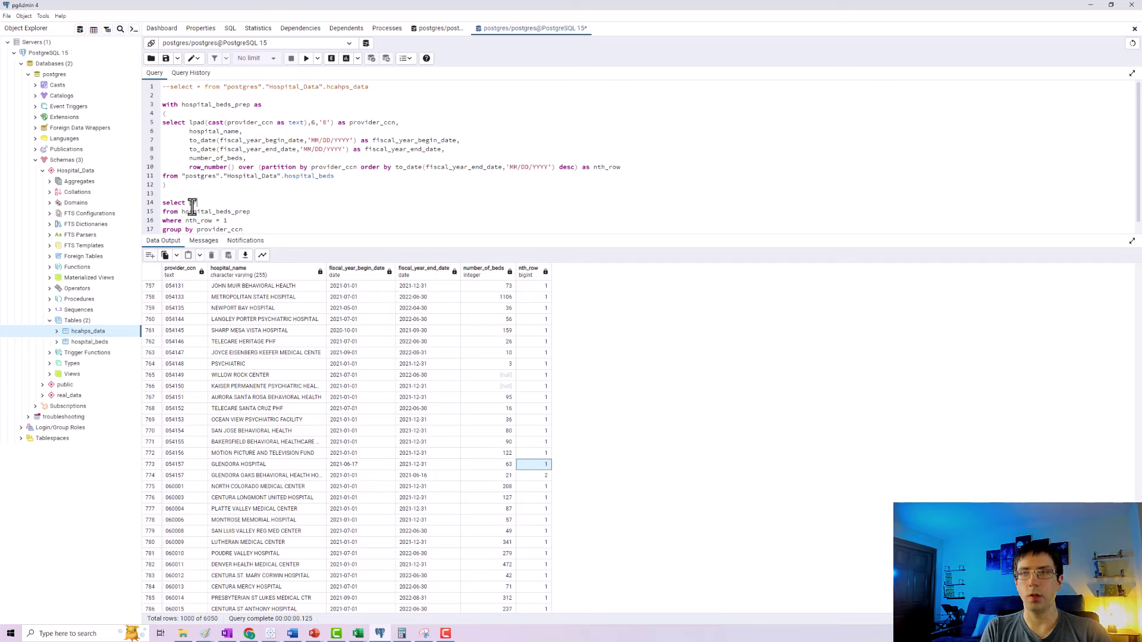
pyautogui.write('provider_ccn')
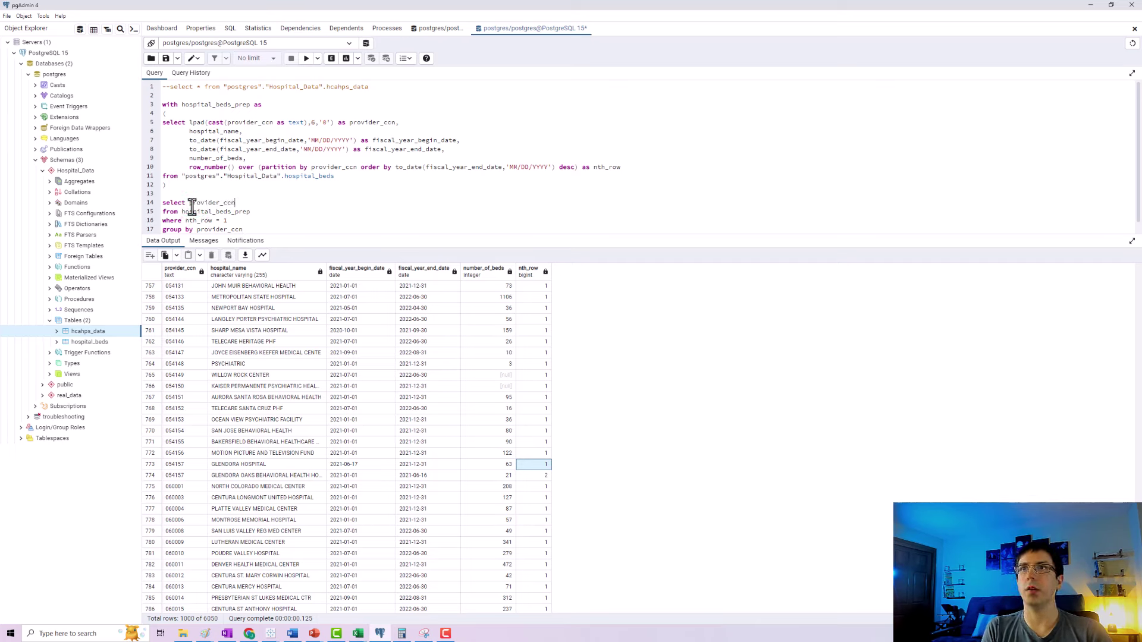
pyautogui.write(', count(*) as count_of_')
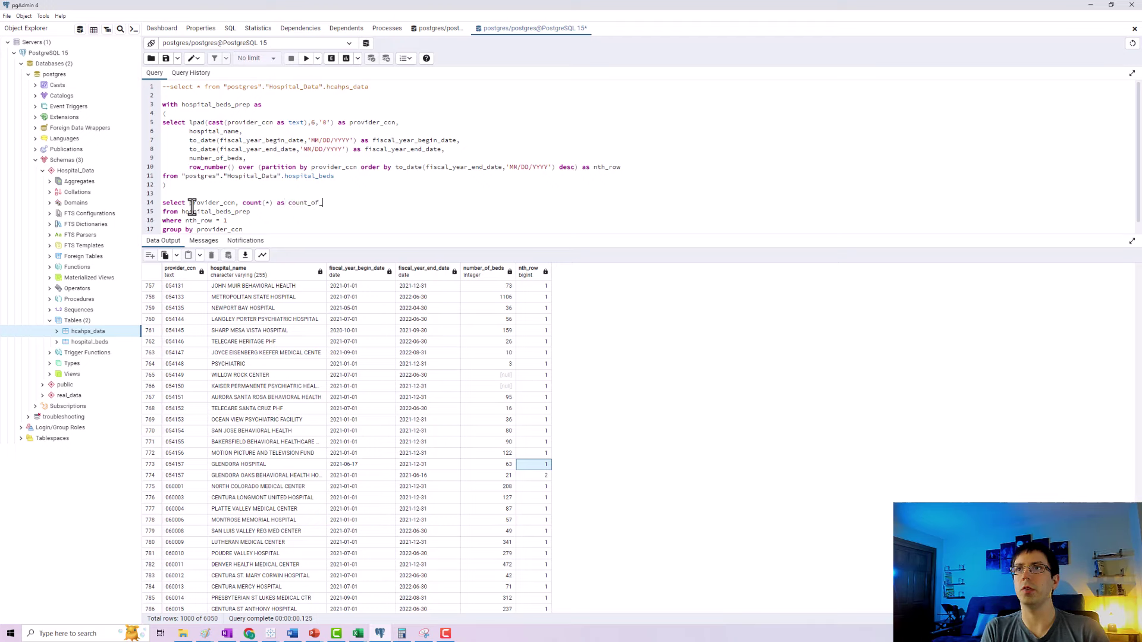
pyautogui.write('rows')
# Step: Add order by count(*) desc at the end of the grouped query and run it
pyautogui.press('Down')
pyautogui.press('Down')
pyautogui.press('Return')
pyautogui.write('o')
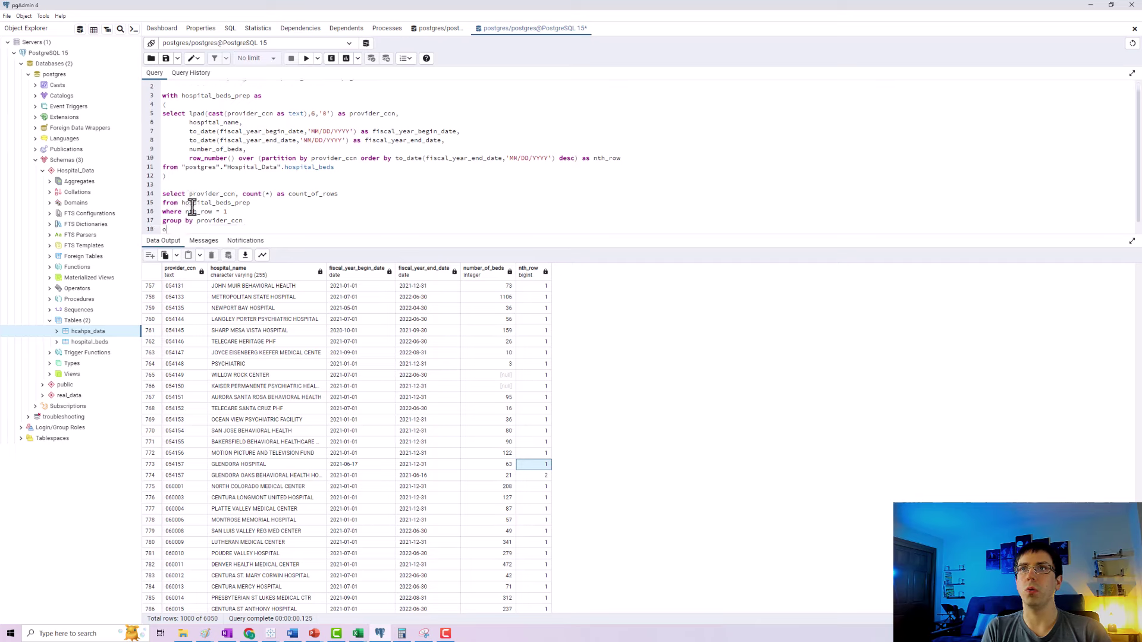
pyautogui.write('rder by count(*')
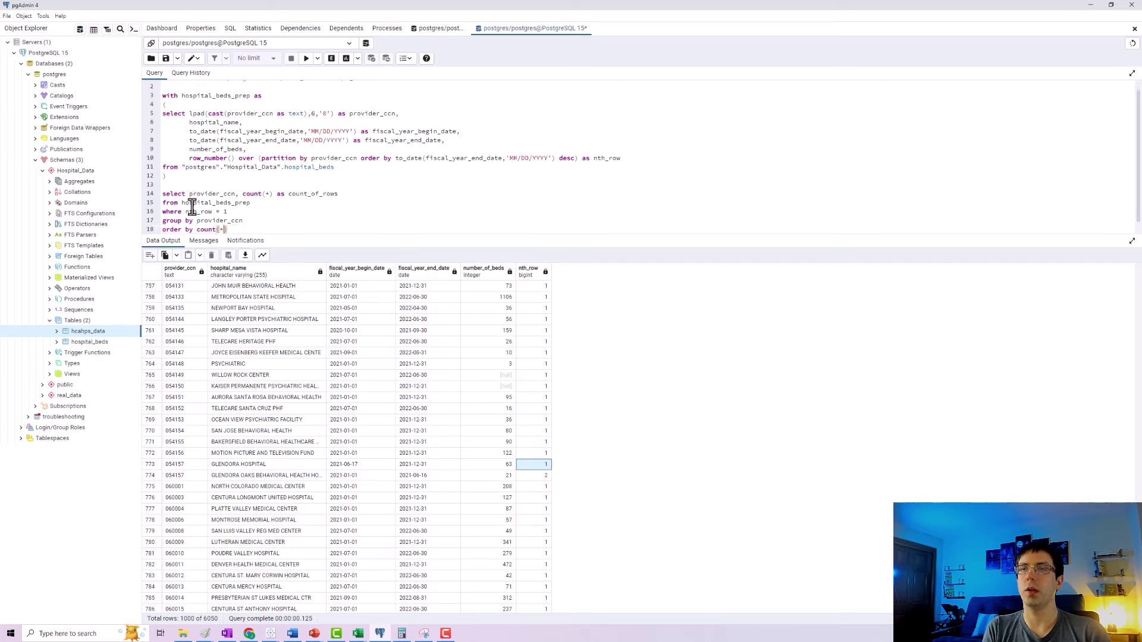
pyautogui.write(') desc')
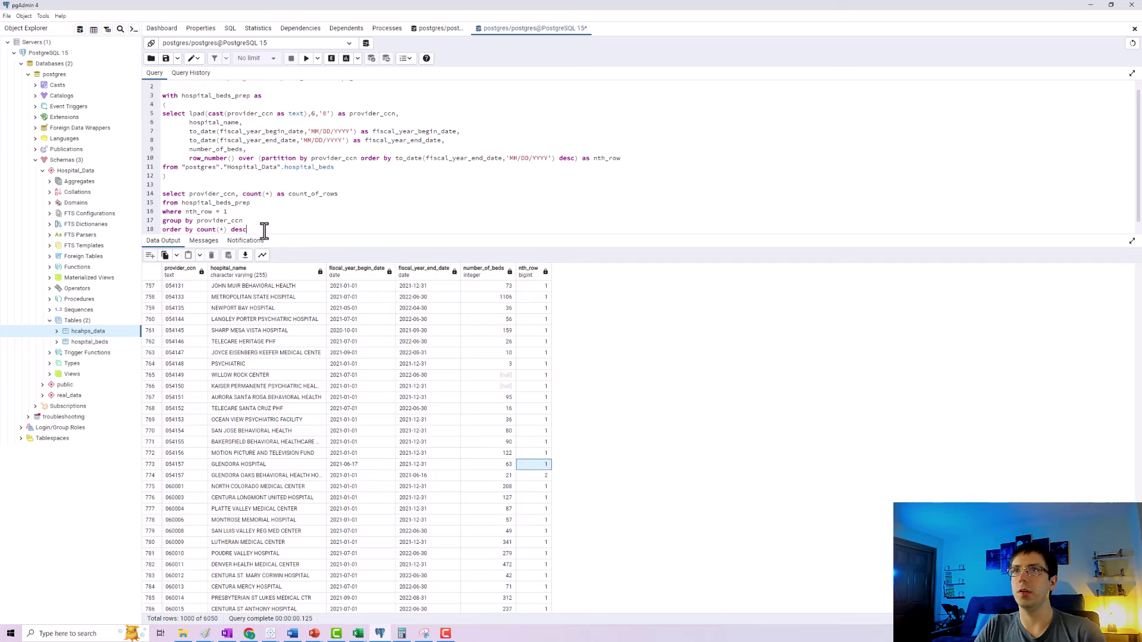
pyautogui.click(307, 59)
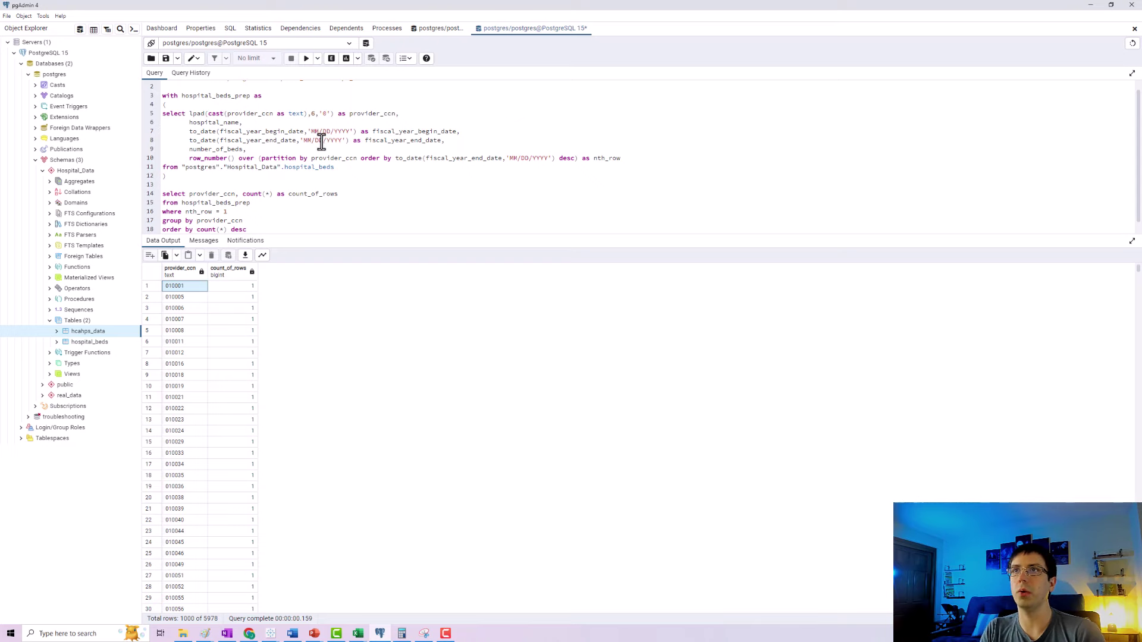
# Step: Enlarge the query editor area and delete the whole final select below the hospital_beds_prep block
pyautogui.moveTo(275, 234); pyautogui.dragTo(272, 315)
pyautogui.moveTo(272, 260); pyautogui.dragTo(154, 202)
pyautogui.press('Delete')
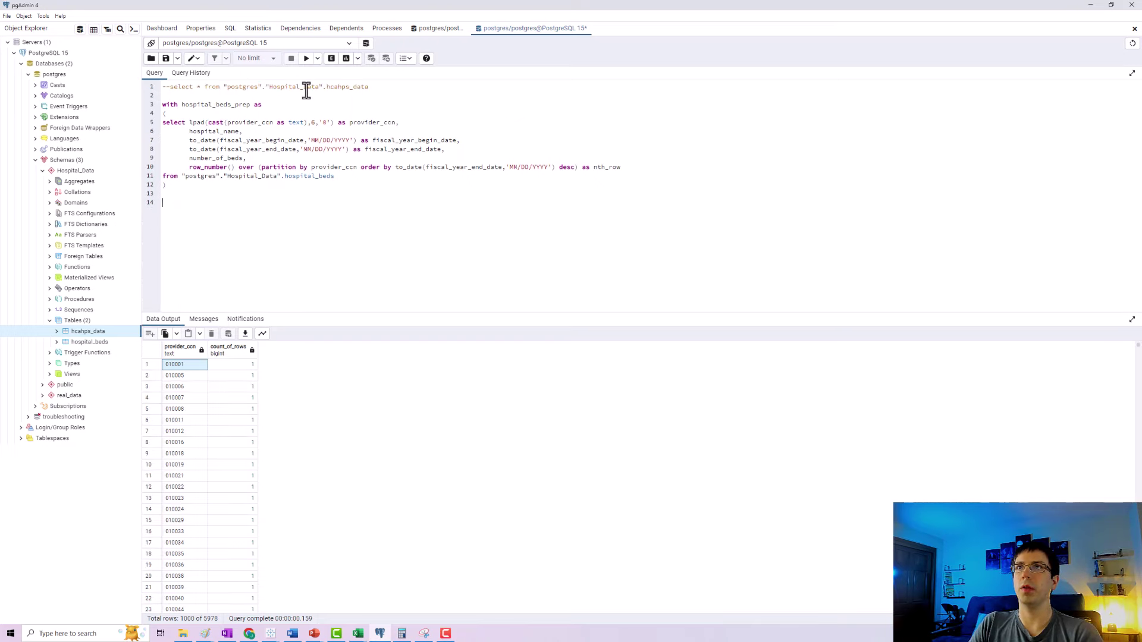
# Step: Copy the hcahps_data select from the commented first line to below the hospital_beds_prep block and run only that statement
pyautogui.moveTo(369, 86); pyautogui.dragTo(170, 95)
pyautogui.hotkey('ctrl', 'c')
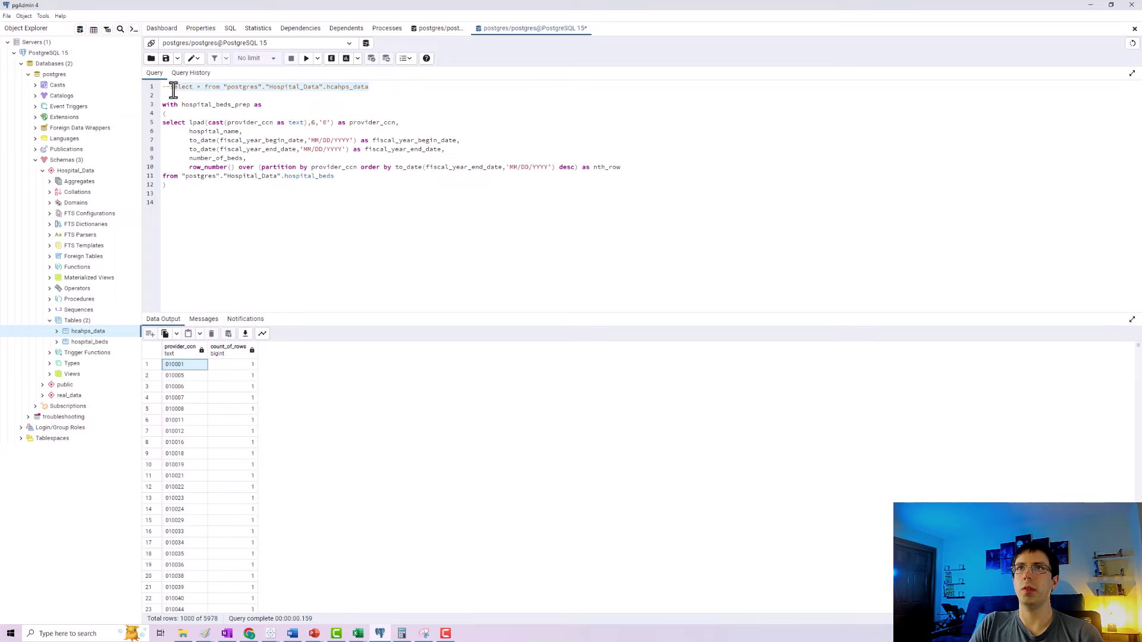
pyautogui.click(203, 202)
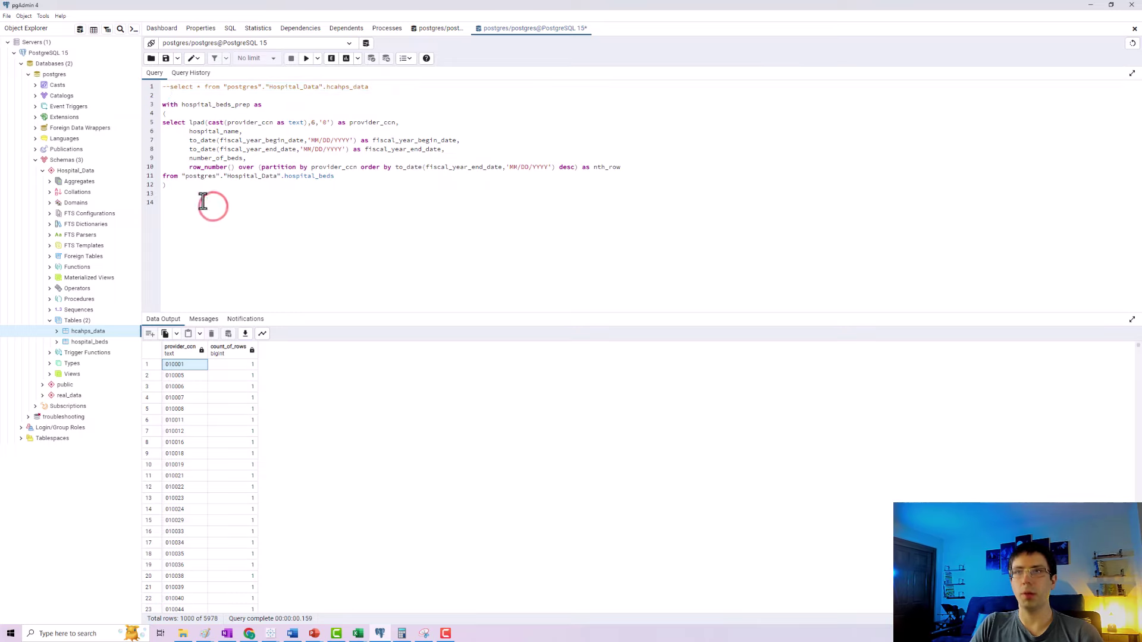
pyautogui.hotkey('ctrl', 'v')
pyautogui.moveTo(364, 203); pyautogui.dragTo(155, 204)
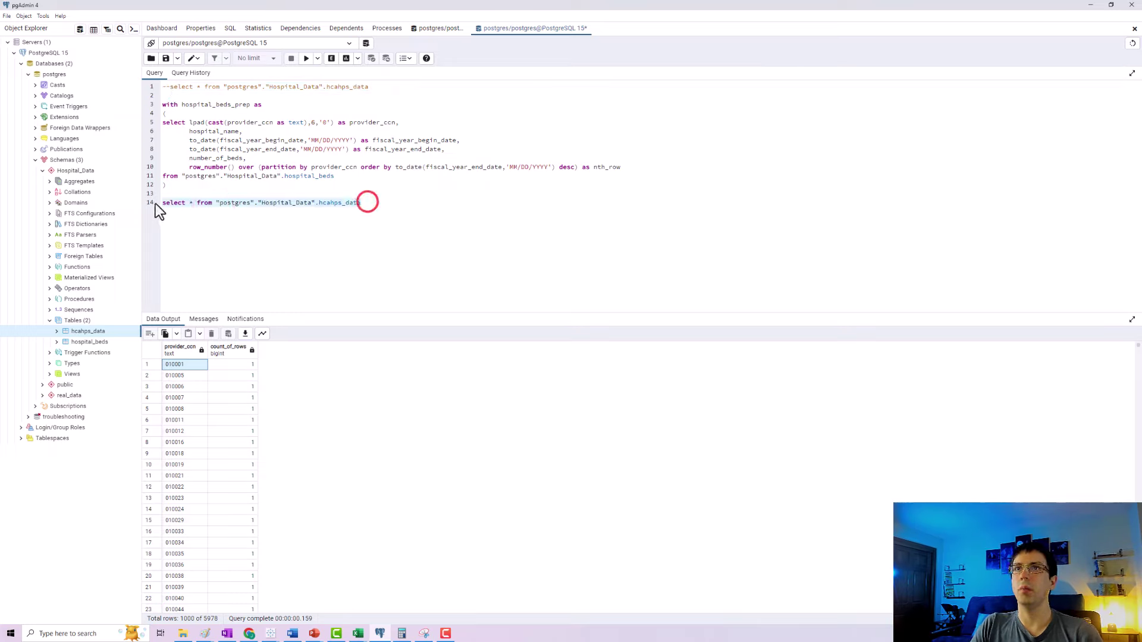
pyautogui.click(306, 58)
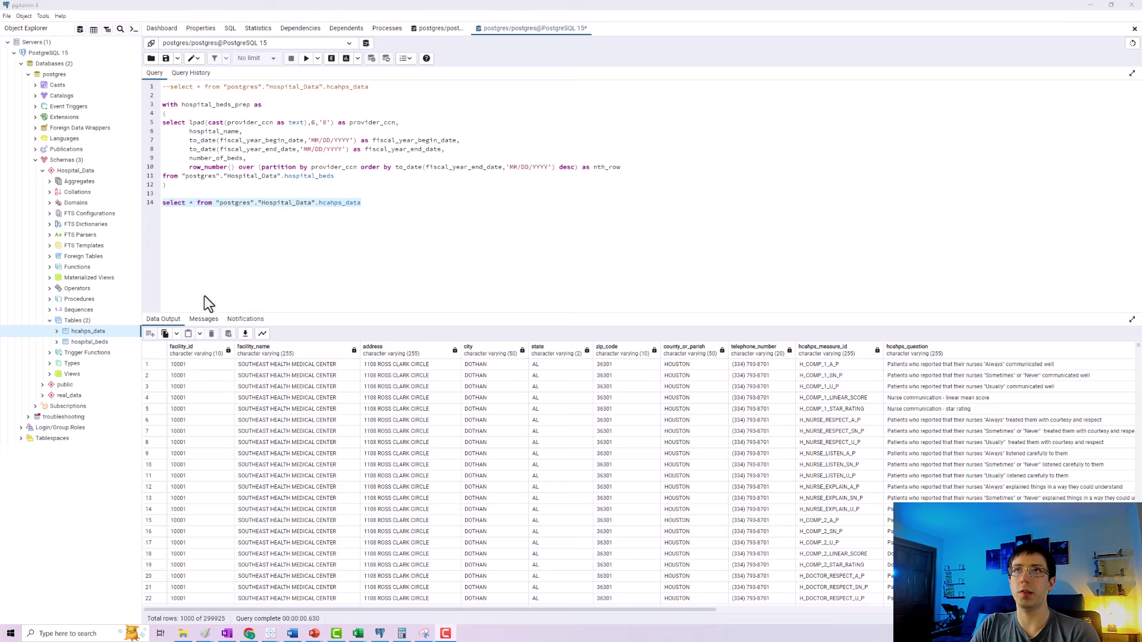
# Step: Move the hcahps_data select's from clause to its own line and insert a copy of the lpad provider_ccn expression before the asterisk
pyautogui.click(198, 204)
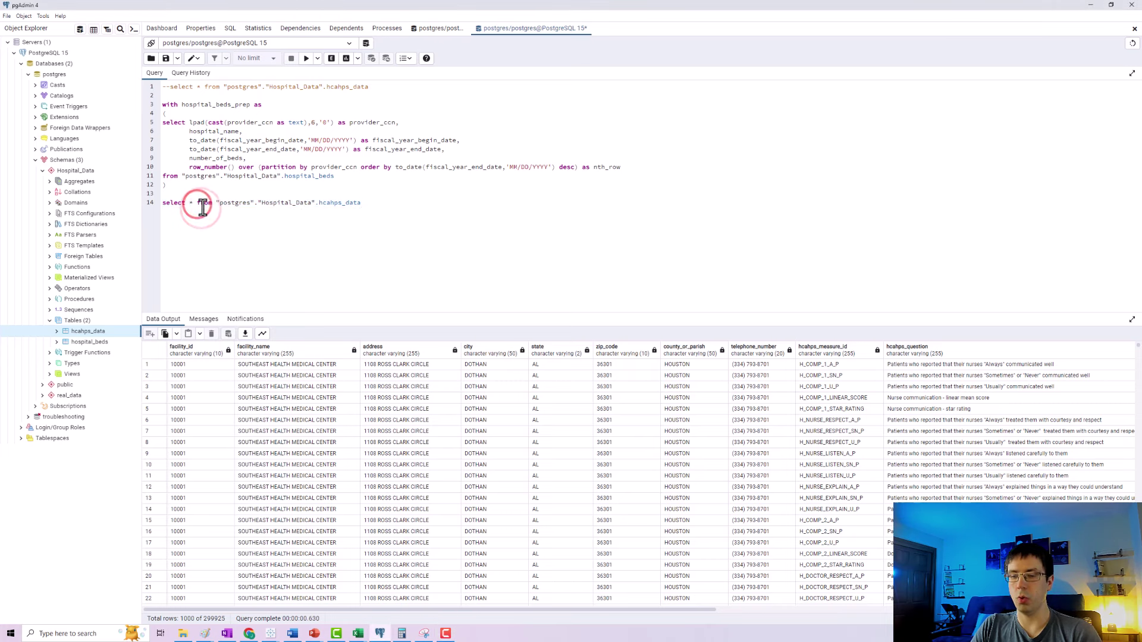
pyautogui.press('Return')
pyautogui.moveTo(397, 123); pyautogui.dragTo(189, 123)
pyautogui.hotkey('ctrl', 'c')
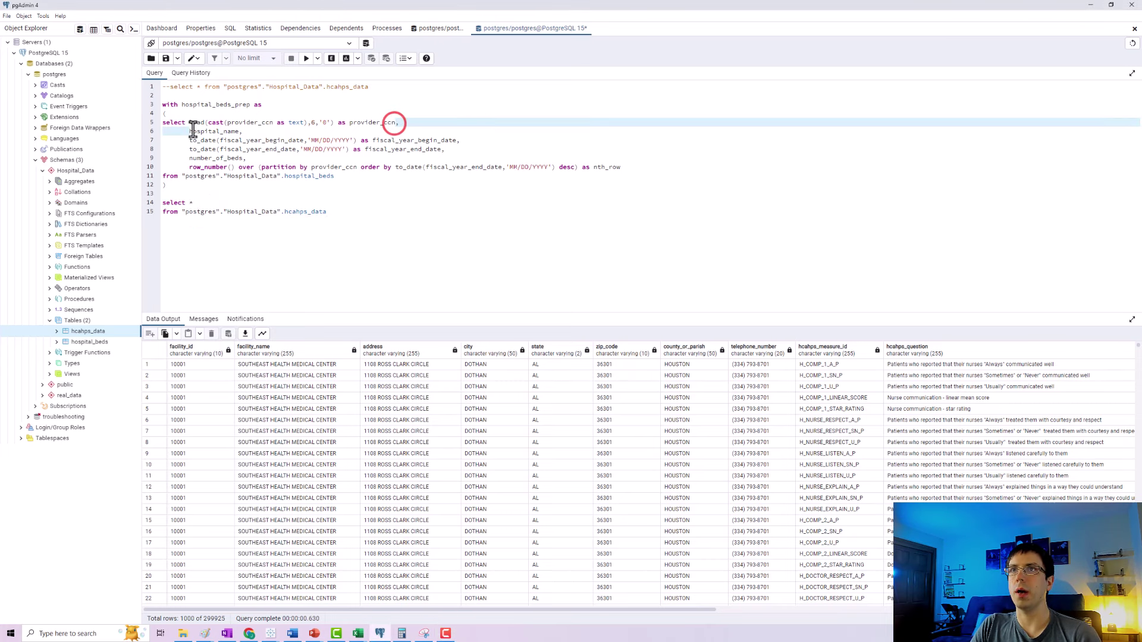
pyautogui.click(191, 203)
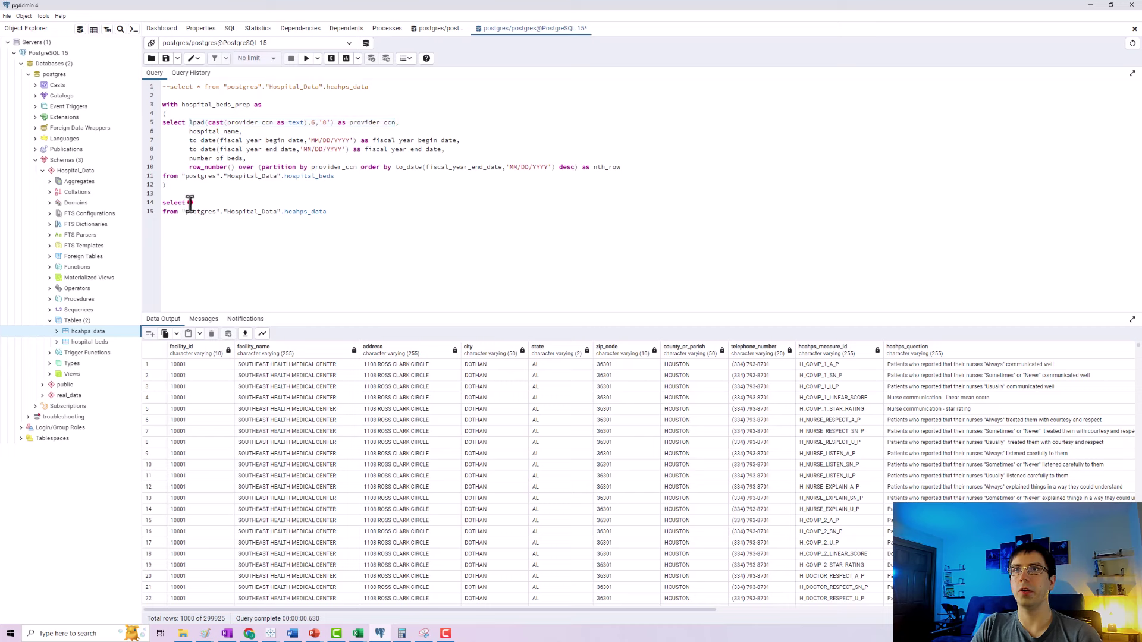
pyautogui.write(',')
pyautogui.press('Return')
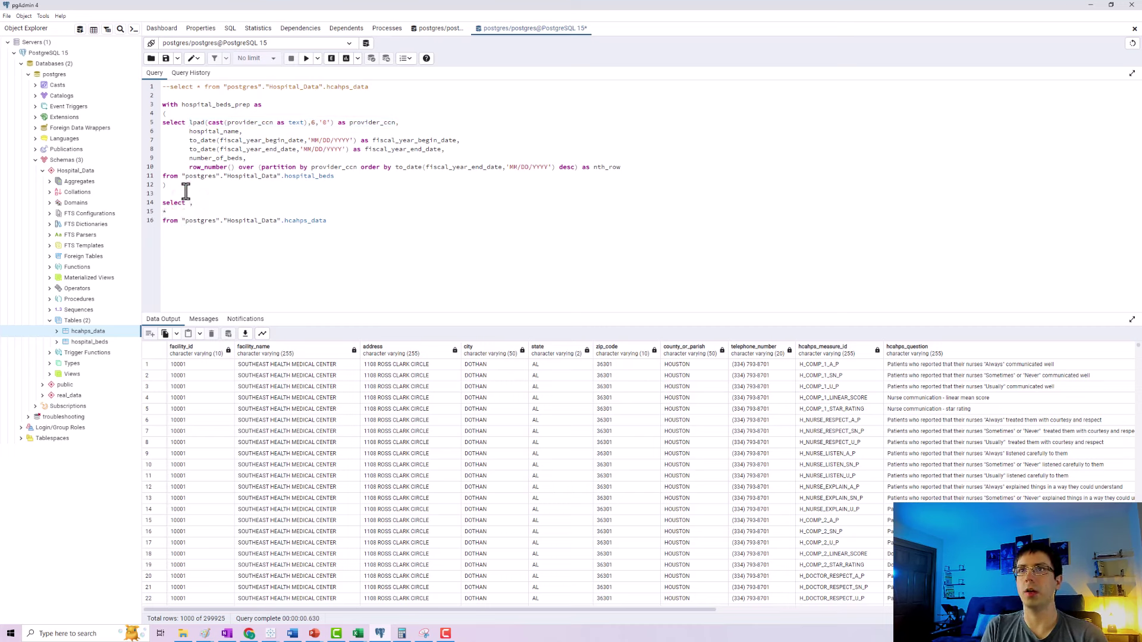
pyautogui.press('BackSpace')
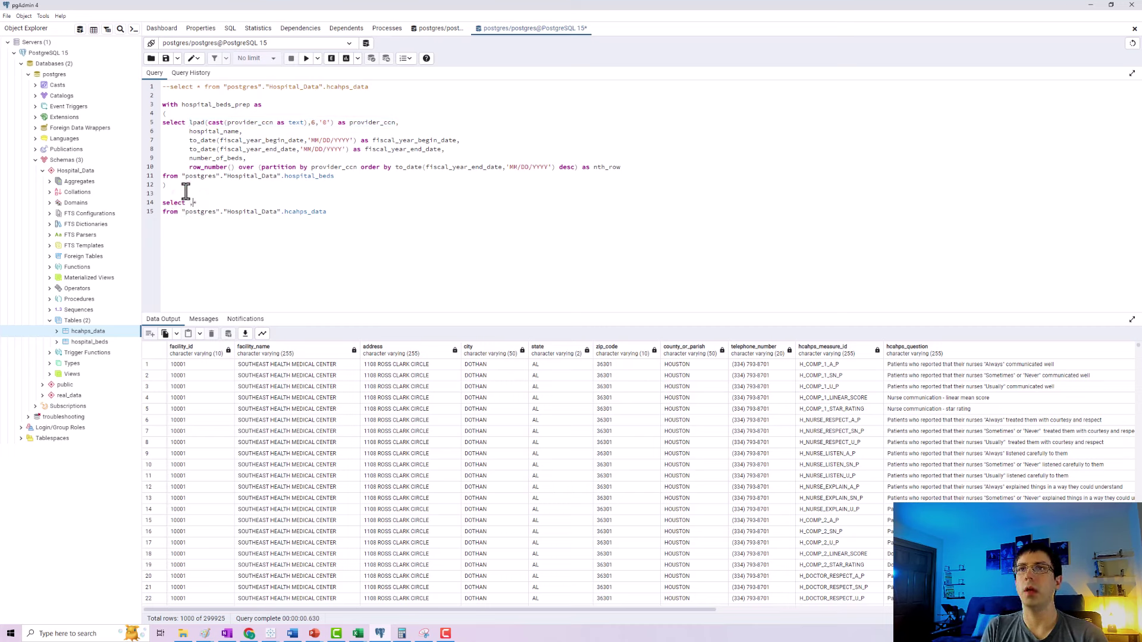
pyautogui.press('Return')
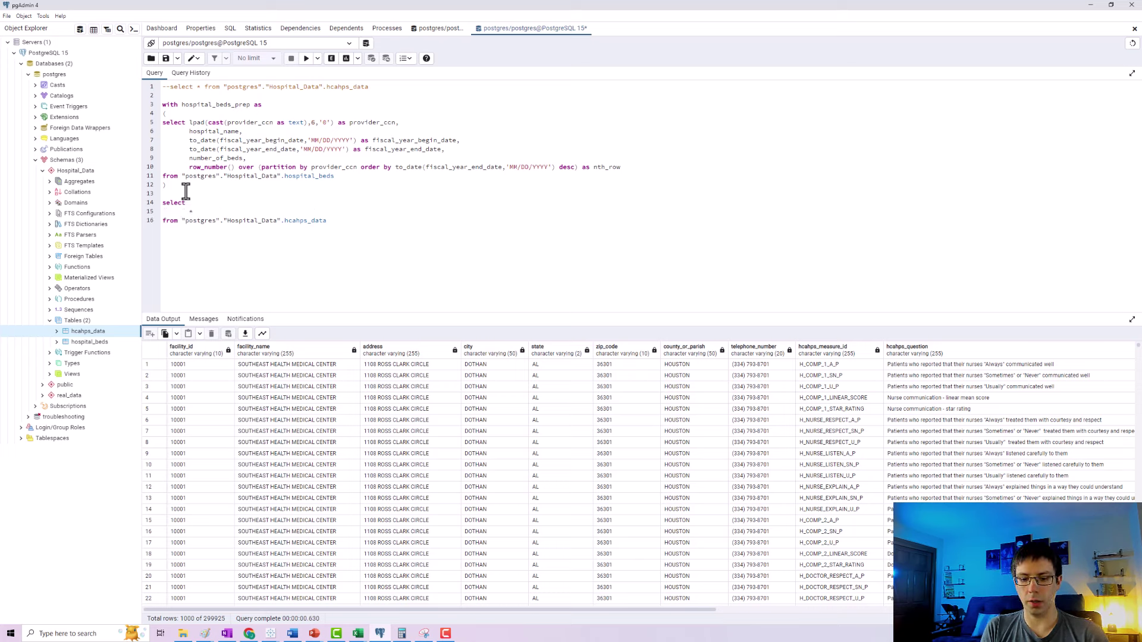
pyautogui.hotkey('ctrl', 'v')
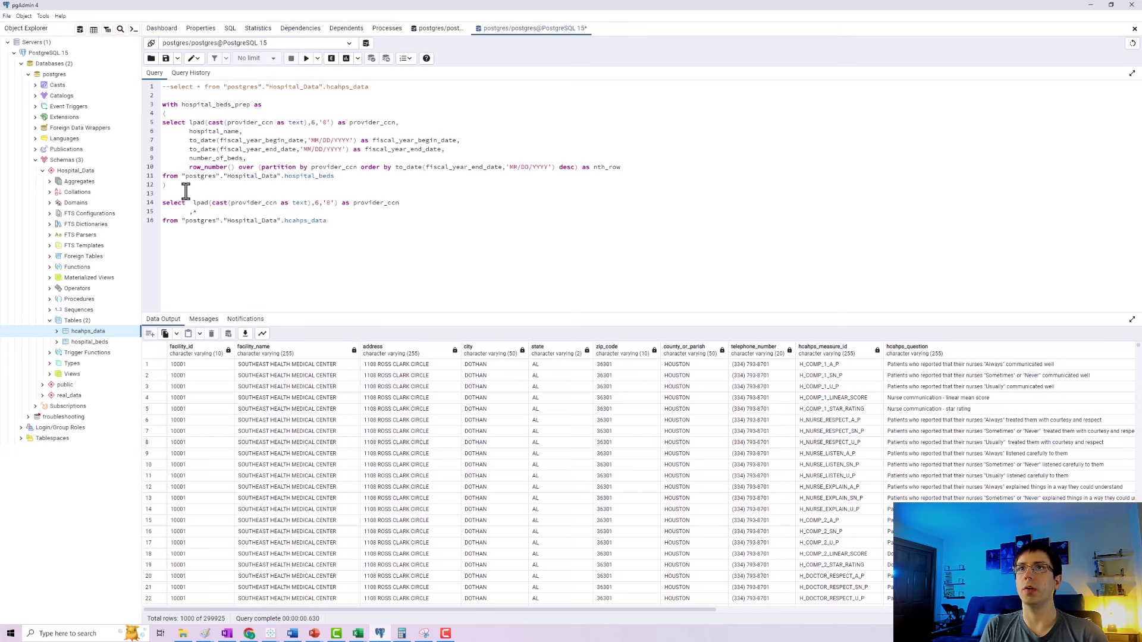
# Step: Replace provider_ccn with facility_id inside the copied lpad cast and run only the hcahps_data select
pyautogui.moveTo(399, 203); pyautogui.dragTo(193, 206)
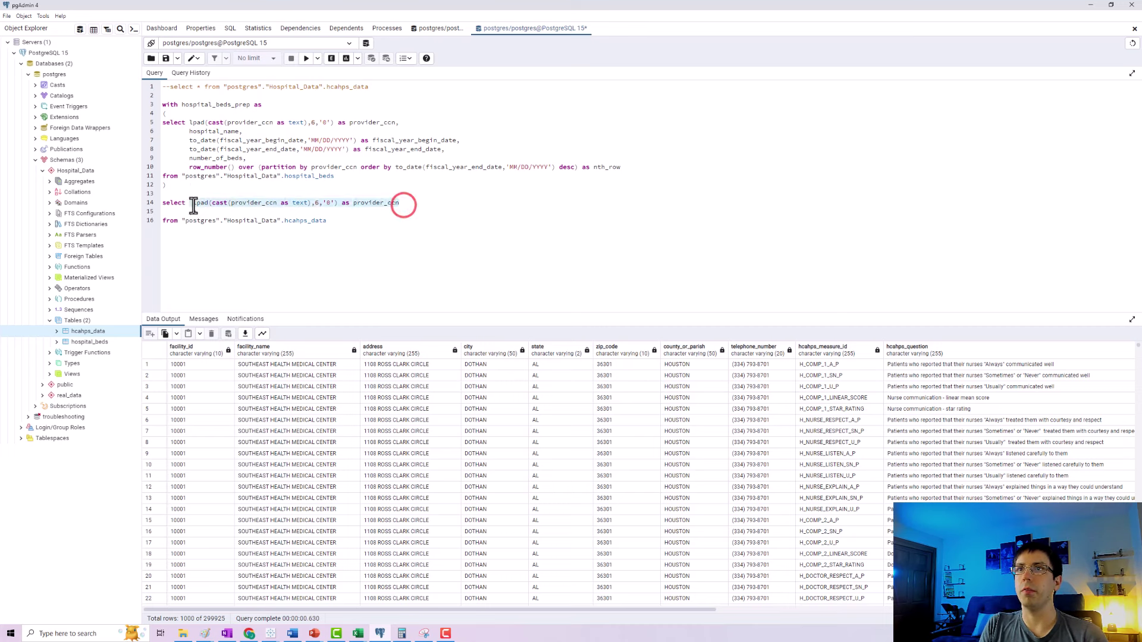
pyautogui.doubleClick(267, 202)
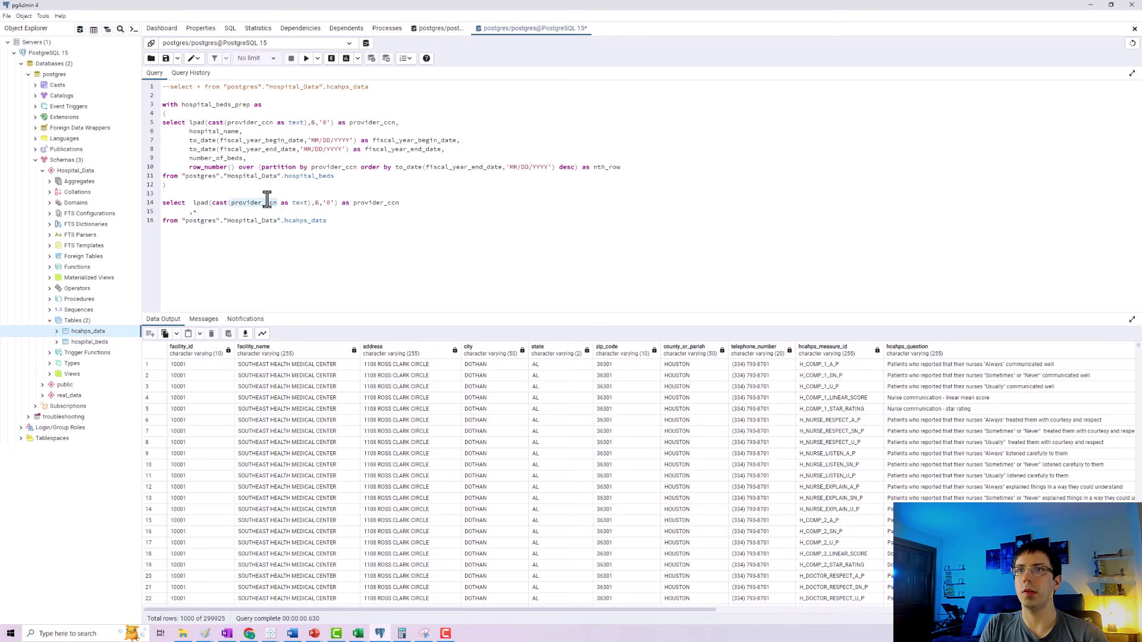
pyautogui.write('facility_id')
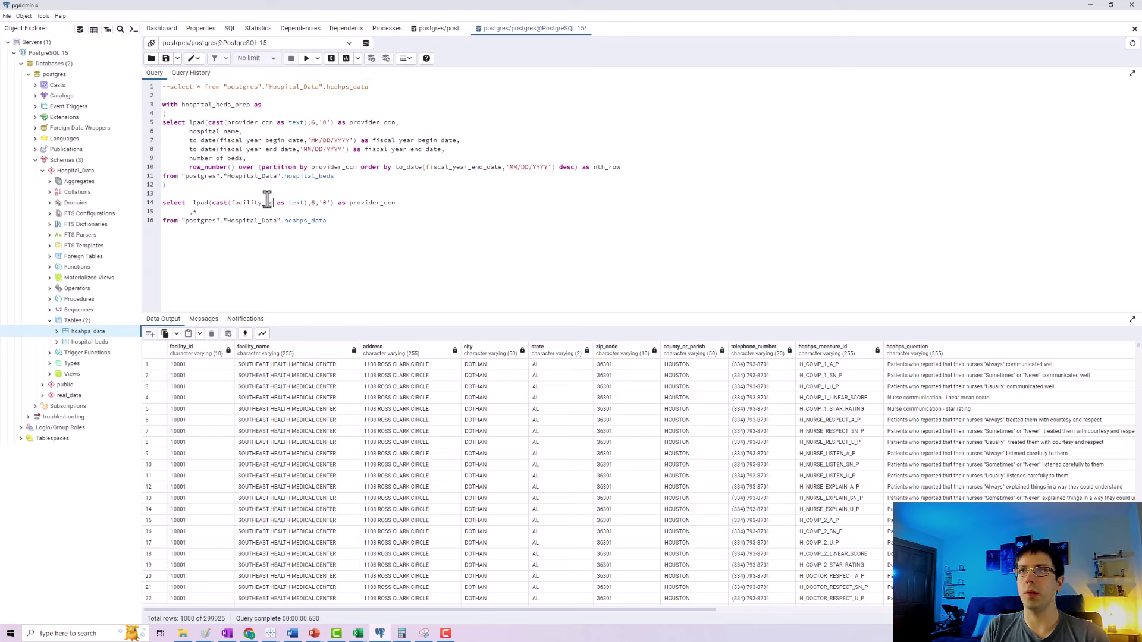
pyautogui.doubleClick(397, 202)
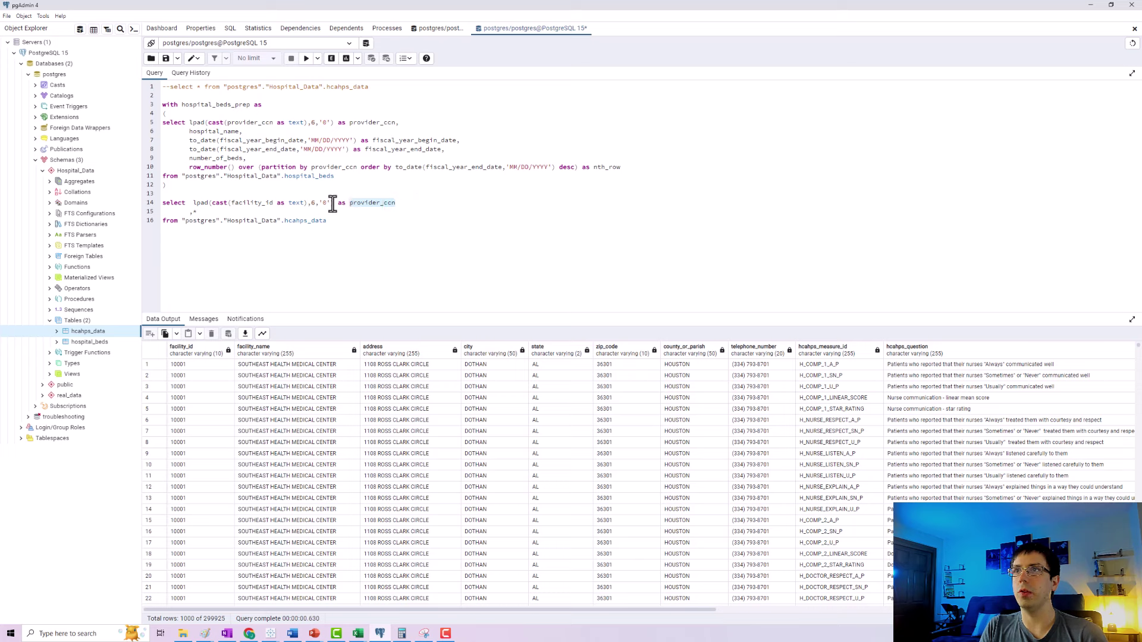
pyautogui.moveTo(334, 202); pyautogui.dragTo(190, 203)
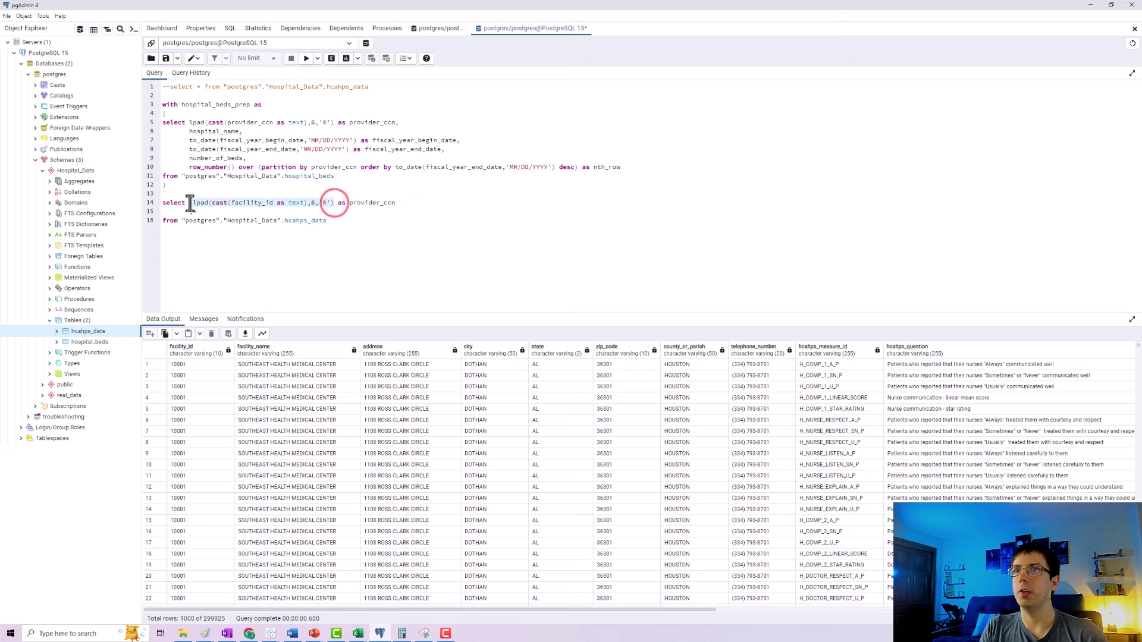
pyautogui.doubleClick(391, 202)
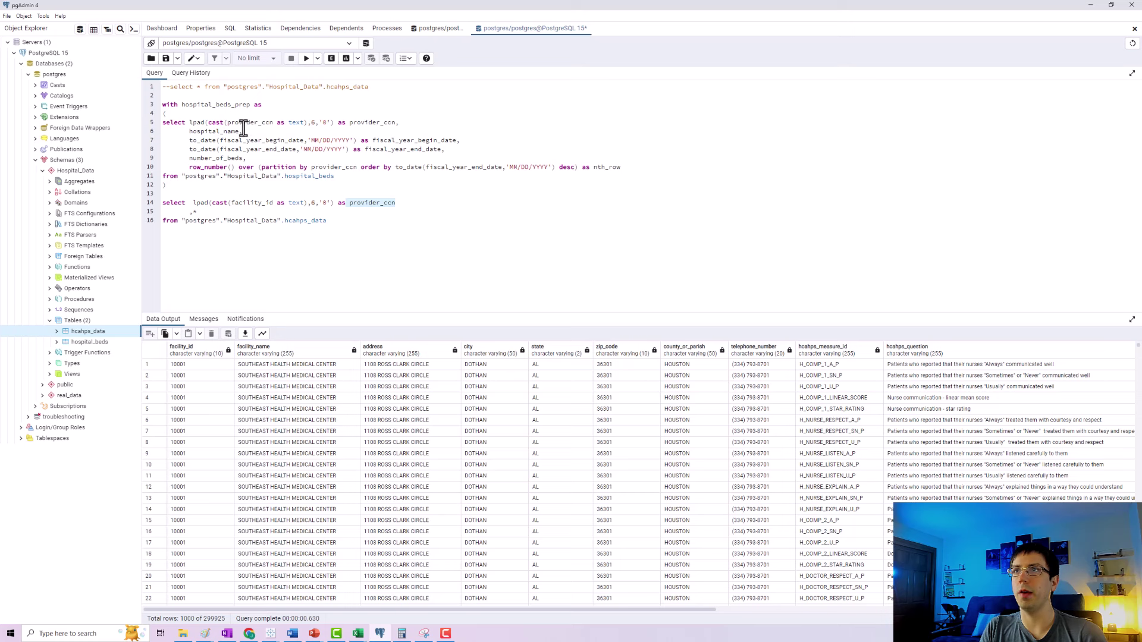
pyautogui.click(240, 30)
pyautogui.moveTo(343, 221); pyautogui.dragTo(160, 204)
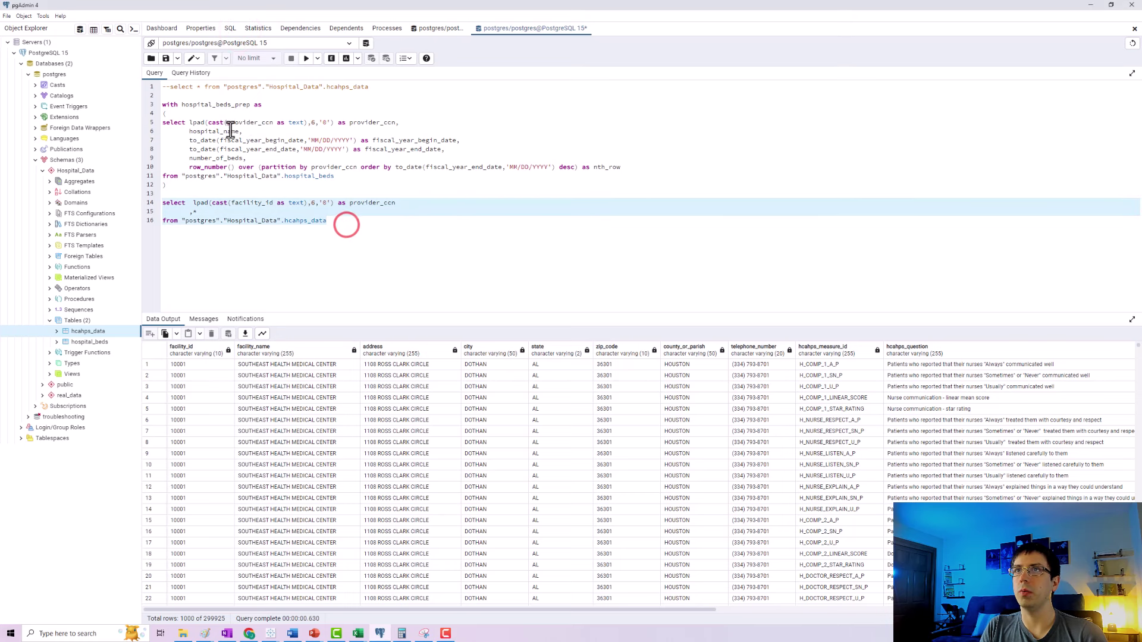
pyautogui.click(305, 59)
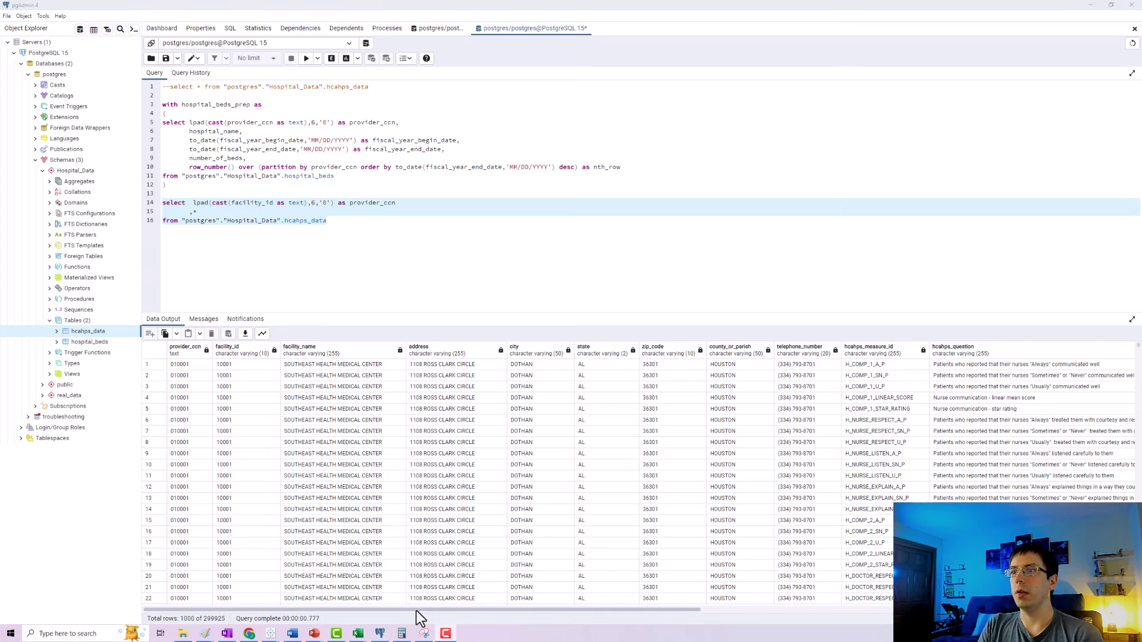
# Step: Copy the two to_date fiscal year lines from hospital_beds_prep into the hcahps_data select, below its provider_ccn line
pyautogui.moveTo(417, 611); pyautogui.dragTo(1010, 609)
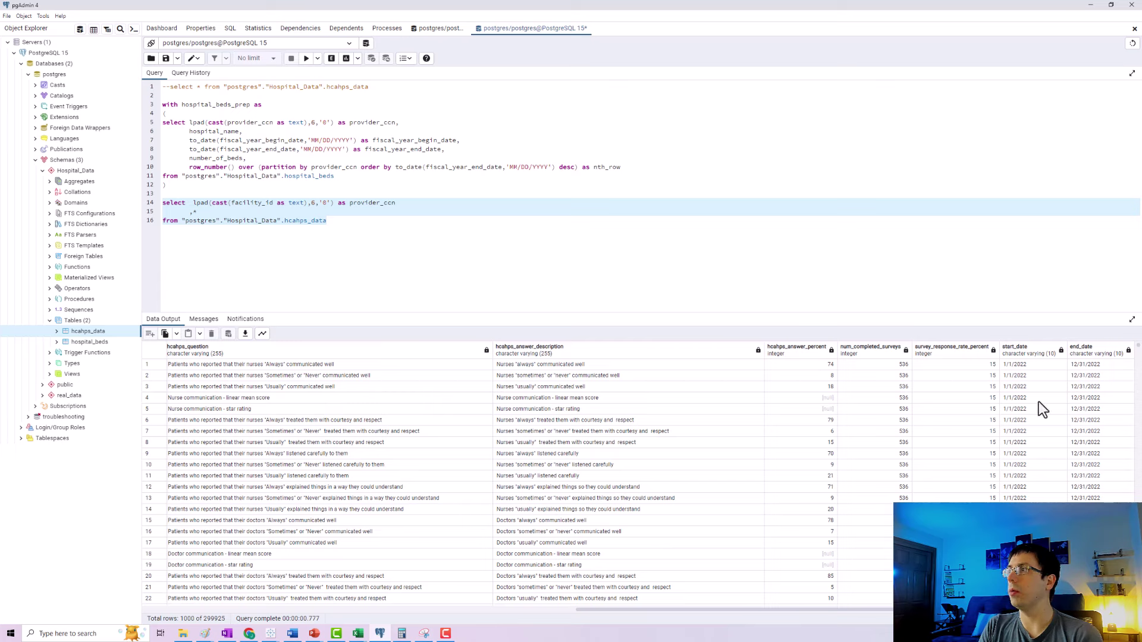
pyautogui.click(275, 233)
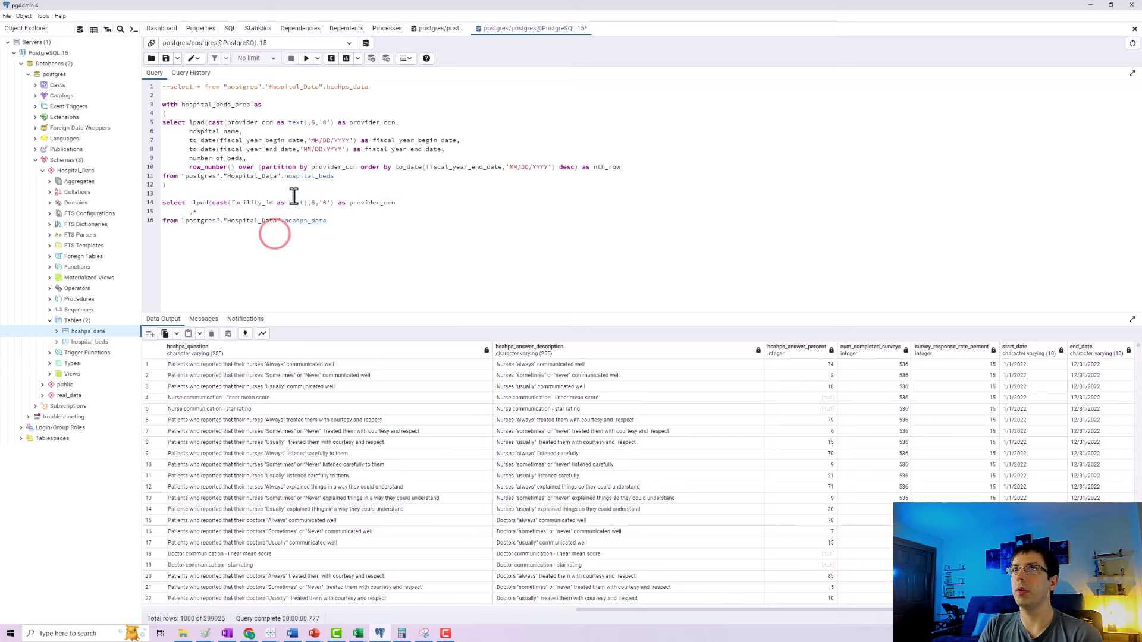
pyautogui.moveTo(445, 149); pyautogui.dragTo(160, 144)
pyautogui.hotkey('ctrl', 'c')
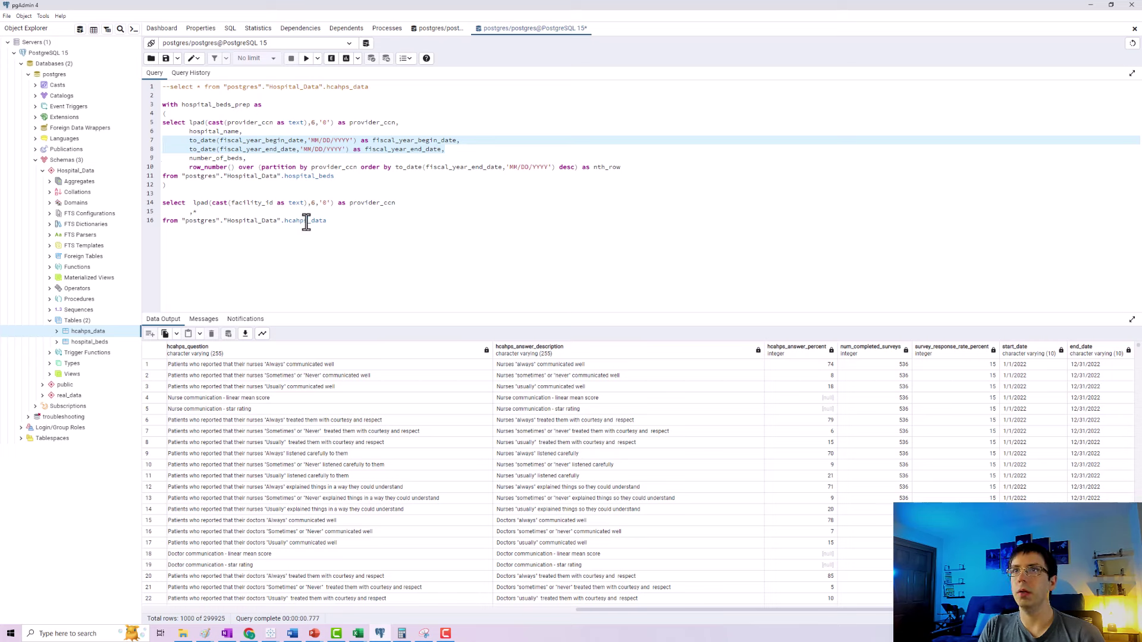
pyautogui.click(395, 203)
pyautogui.press('Return')
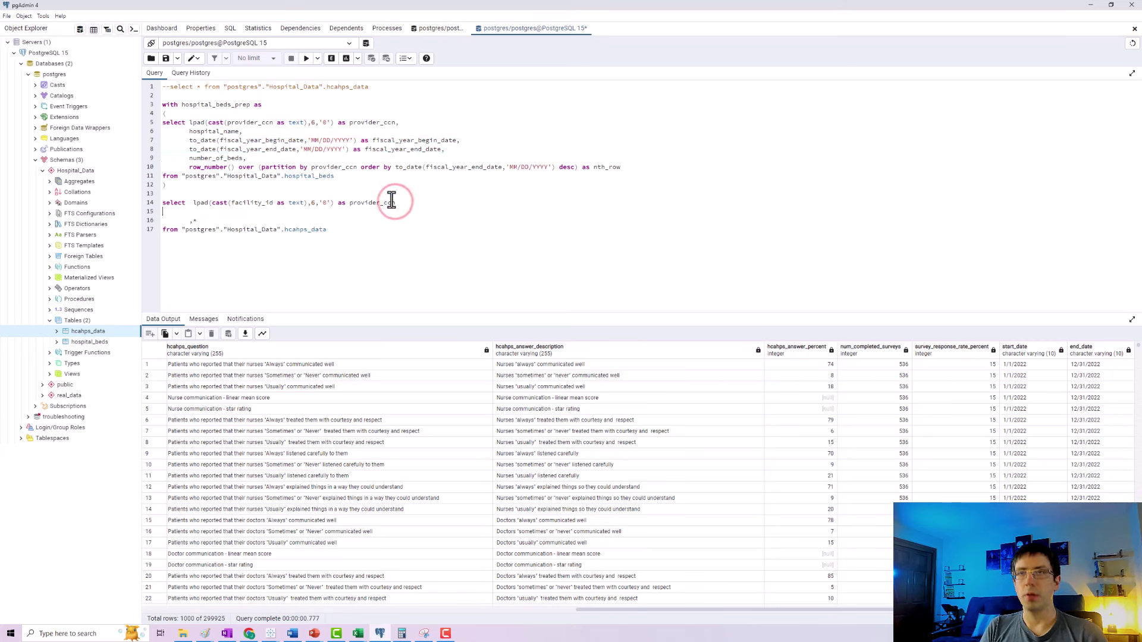
pyautogui.hotkey('ctrl', 'v')
# Step: Put a leading comma before each of the two copied to_date lines and align them with the comma before the asterisk
pyautogui.click(189, 213)
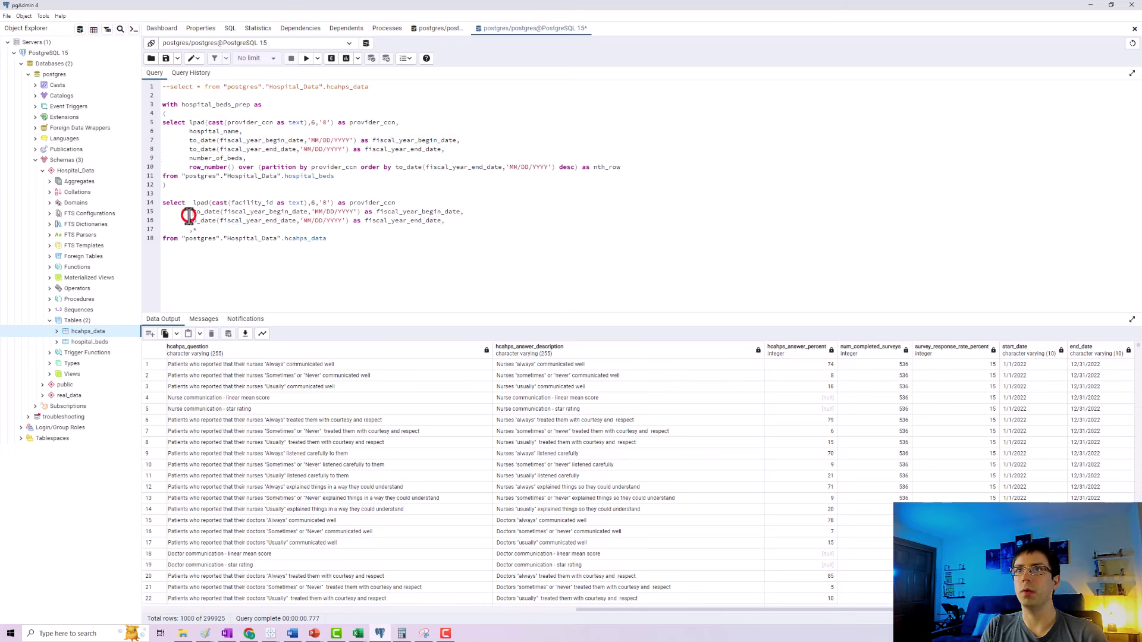
pyautogui.press('BackSpace')
pyautogui.press('Down')
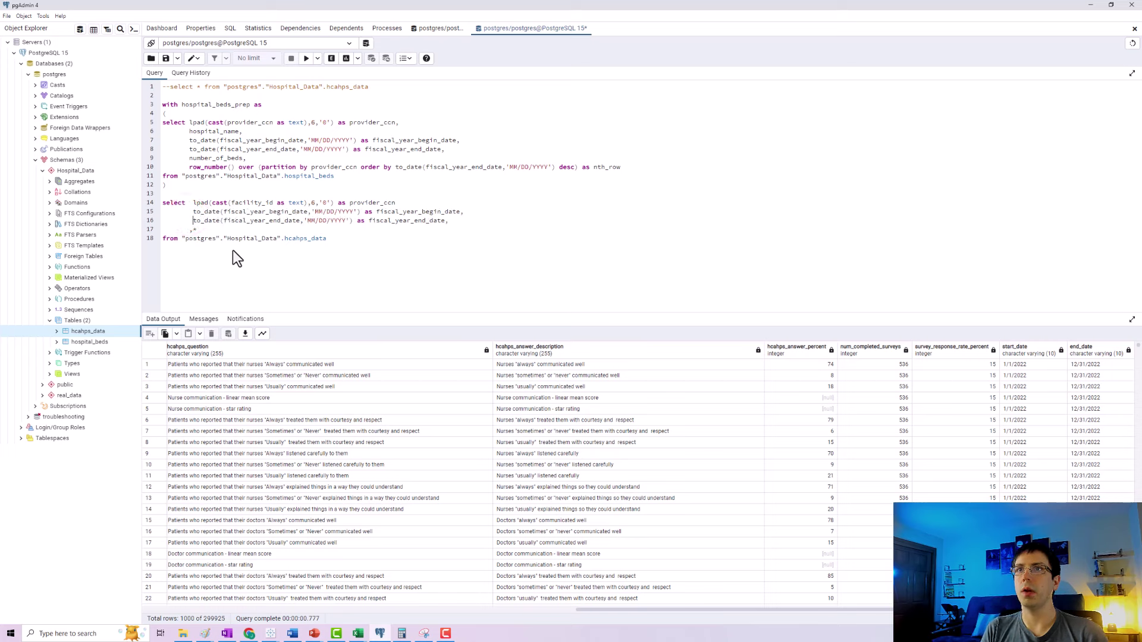
pyautogui.press('BackSpace')
pyautogui.write(',')
pyautogui.press('Up')
pyautogui.write(',')
pyautogui.press('Left')
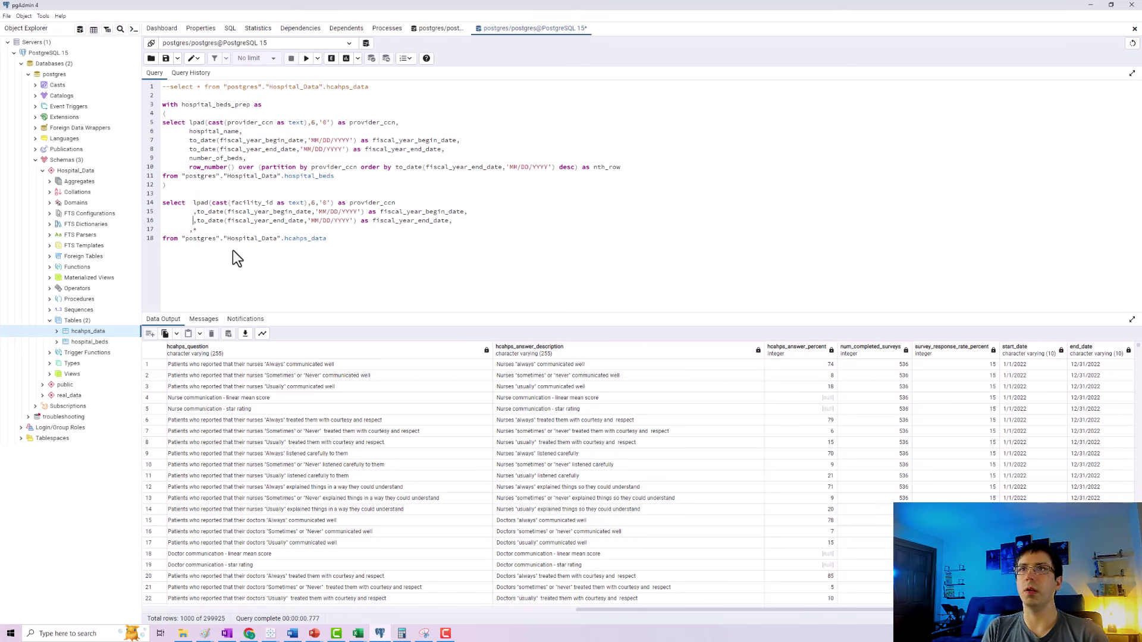
pyautogui.press('BackSpace')
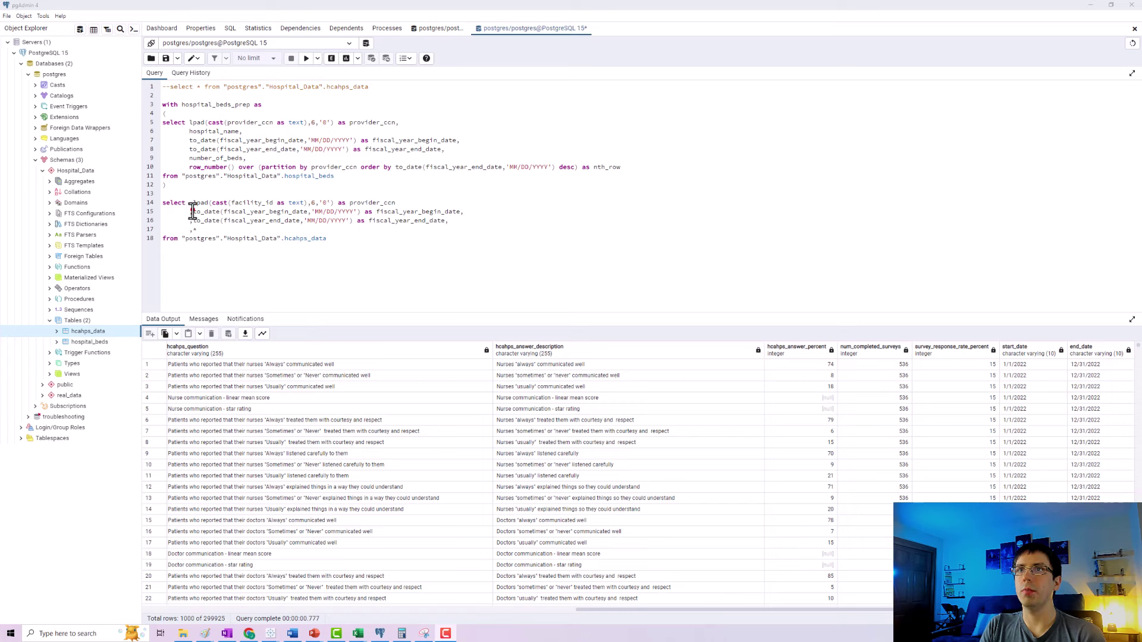
pyautogui.moveTo(192, 209); pyautogui.dragTo(189, 230)
pyautogui.click(190, 230)
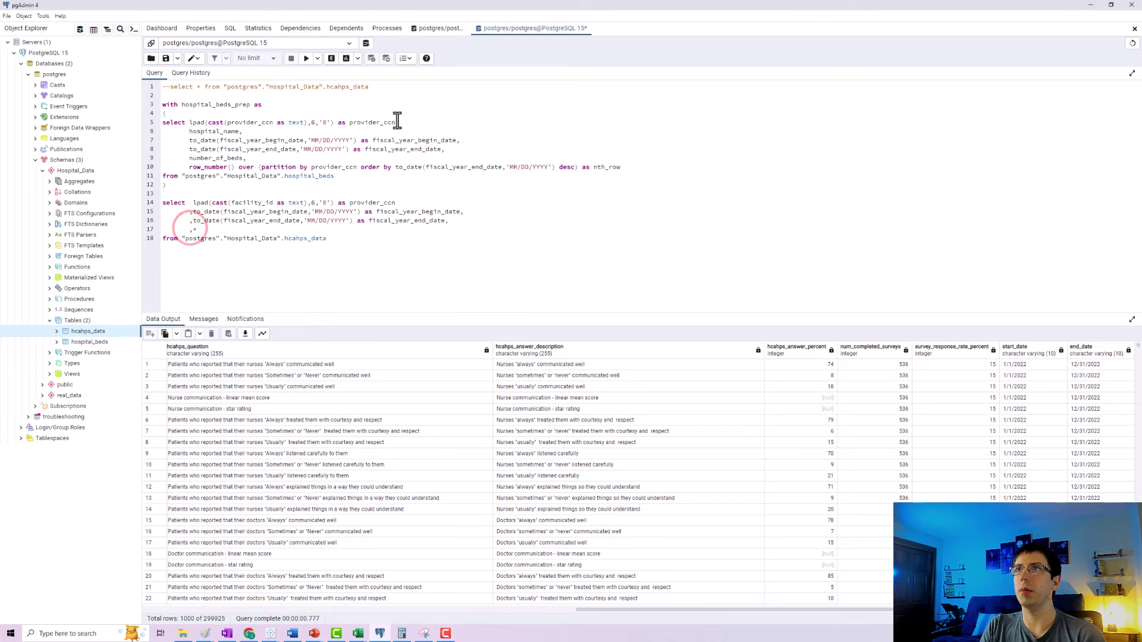
# Step: Add leading commas to the hospital_beds_prep columns from hospital_name through row_number, and indent the lpad expression by one space to match
pyautogui.click(189, 131)
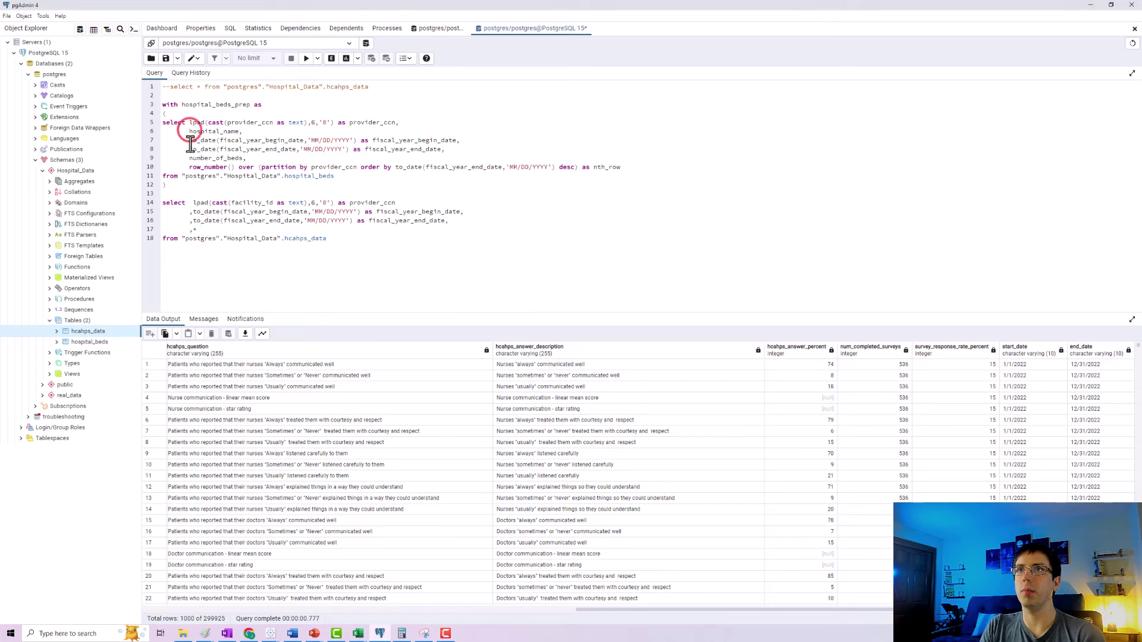
pyautogui.click(189, 131)
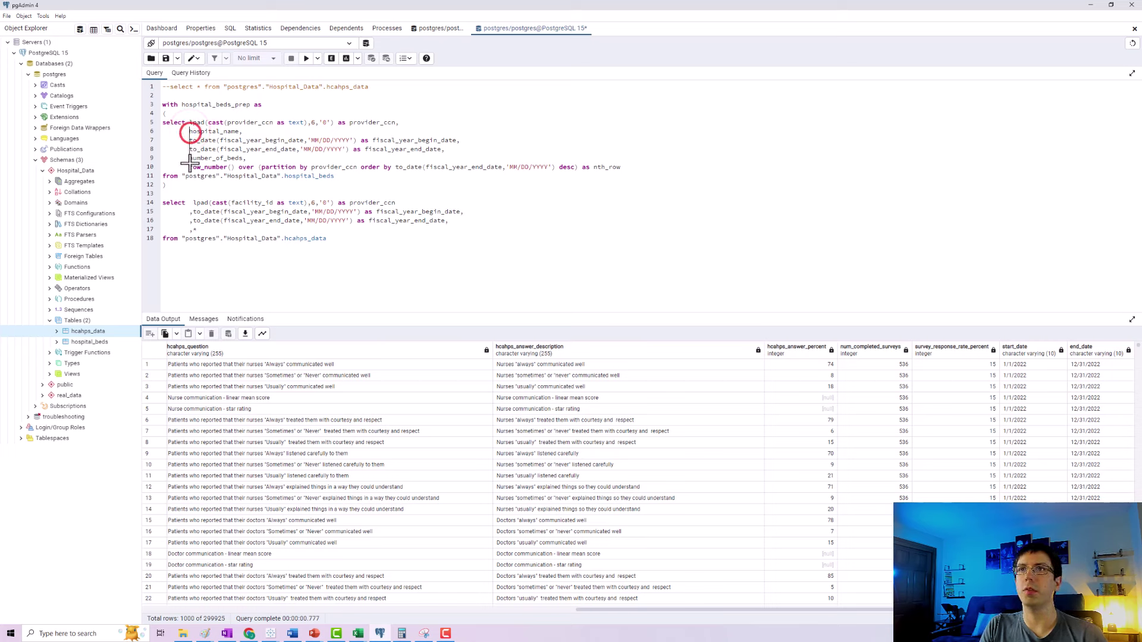
pyautogui.write(',')
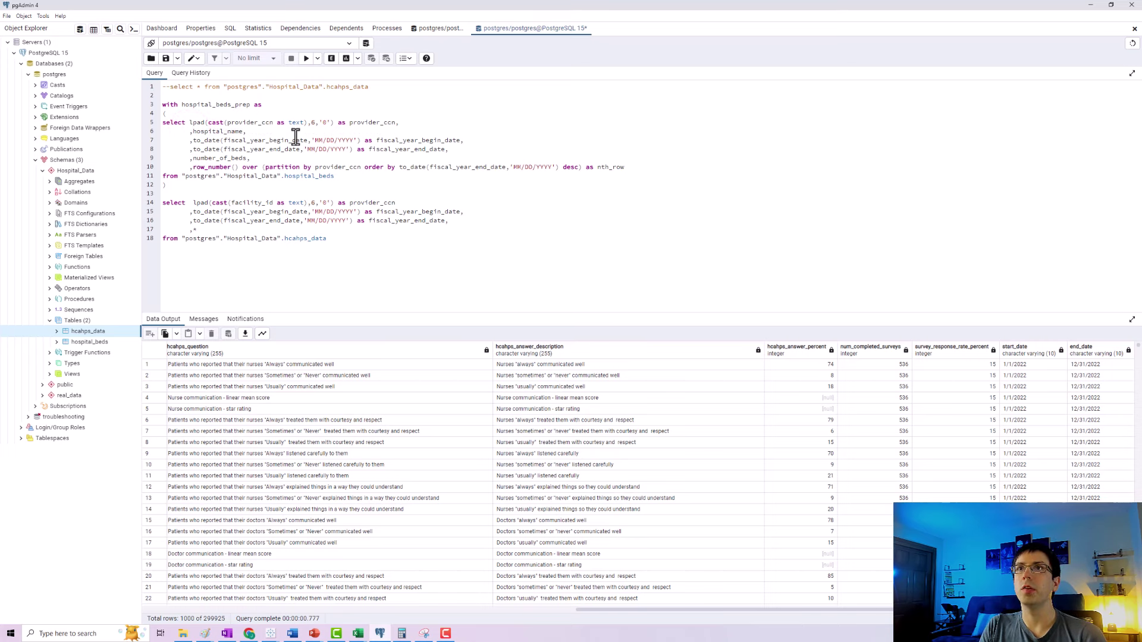
pyautogui.click(188, 122)
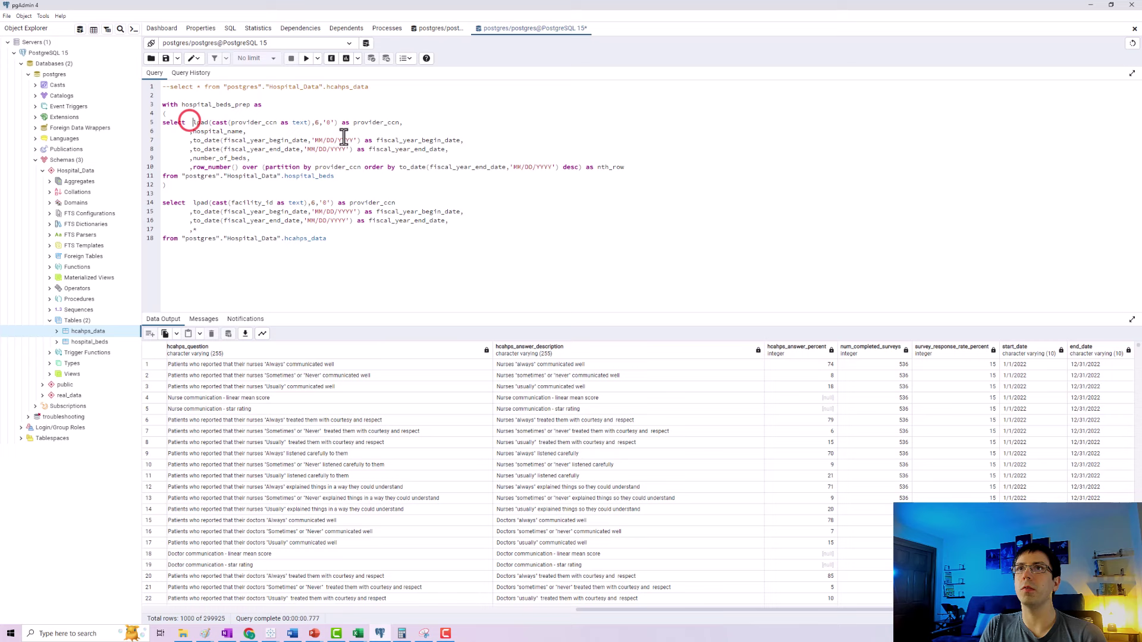
# Step: Remove the trailing commas from the provider_ccn, hospital_name, both fiscal year date and number_of_beds lines in hospital_beds_prep
pyautogui.click(405, 123)
pyautogui.click(288, 130)
pyautogui.press('BackSpace')
pyautogui.click(473, 142)
pyautogui.press('BackSpace')
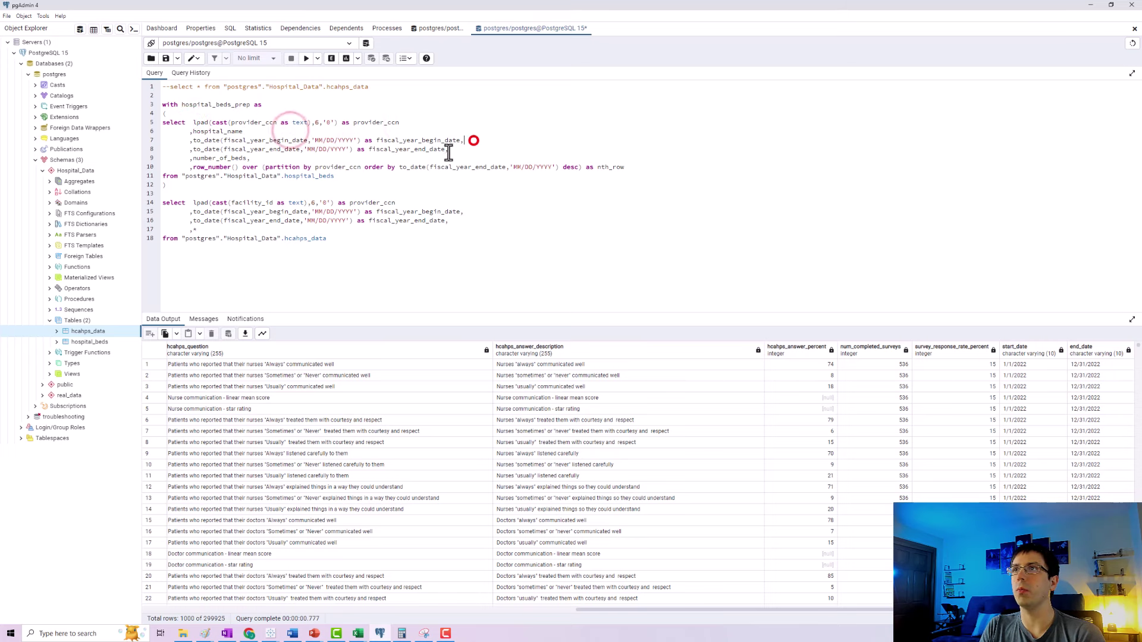
pyautogui.click(450, 149)
pyautogui.press('BackSpace')
pyautogui.click(275, 158)
pyautogui.press('BackSpace')
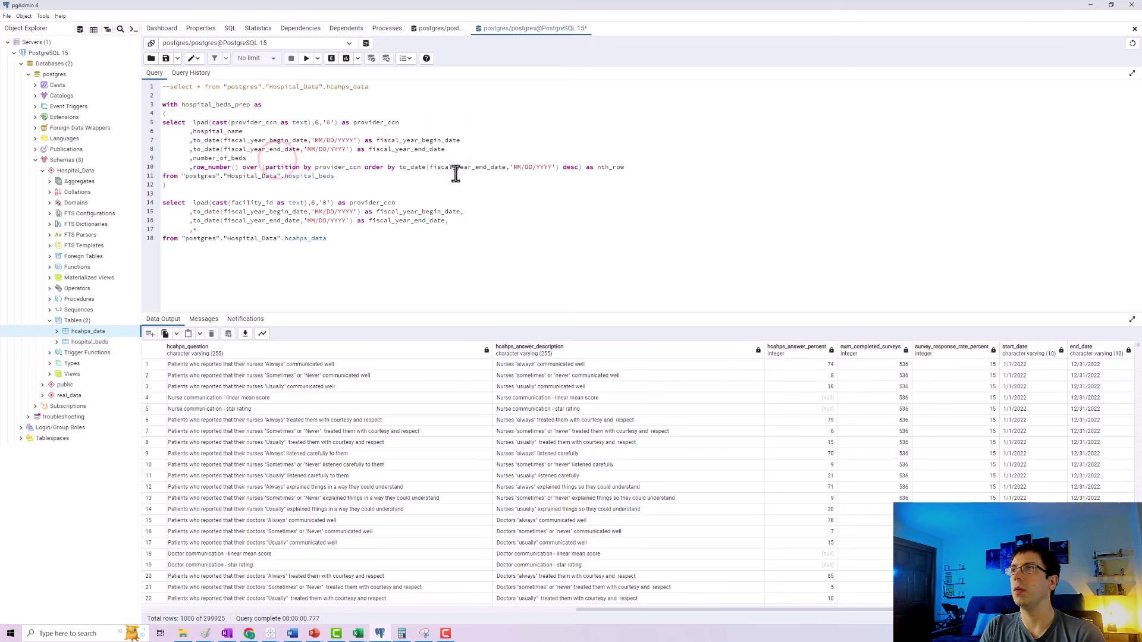
# Step: Change the source columns in the hcahps_data select's two to_date calls to start_date and end_date
pyautogui.click(238, 33)
pyautogui.moveTo(452, 221); pyautogui.dragTo(164, 211)
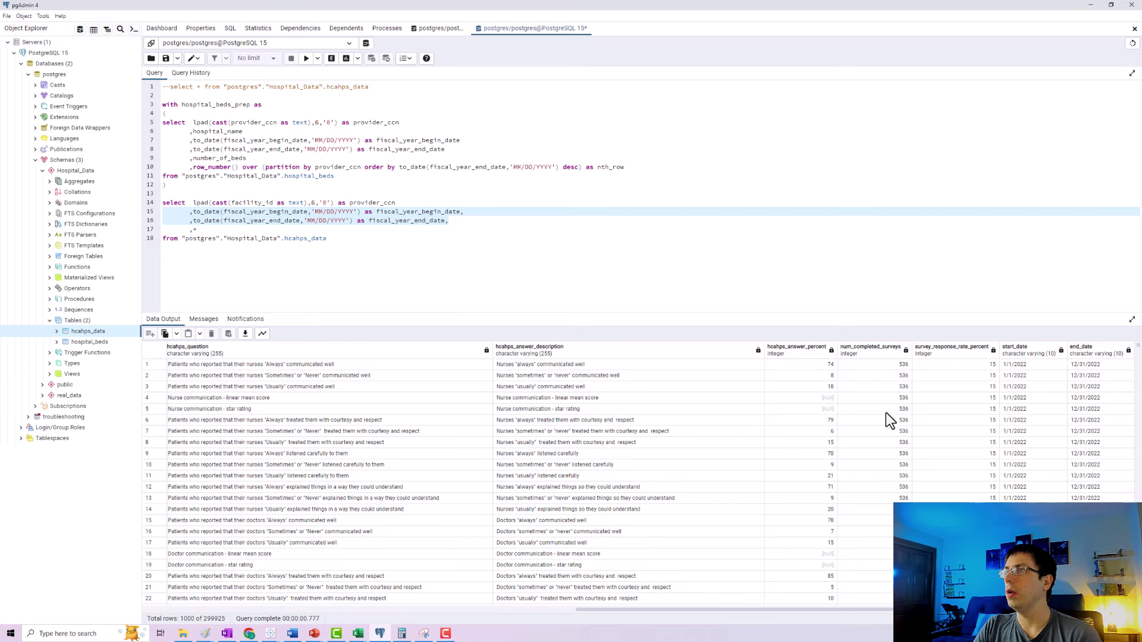
pyautogui.click(238, 232)
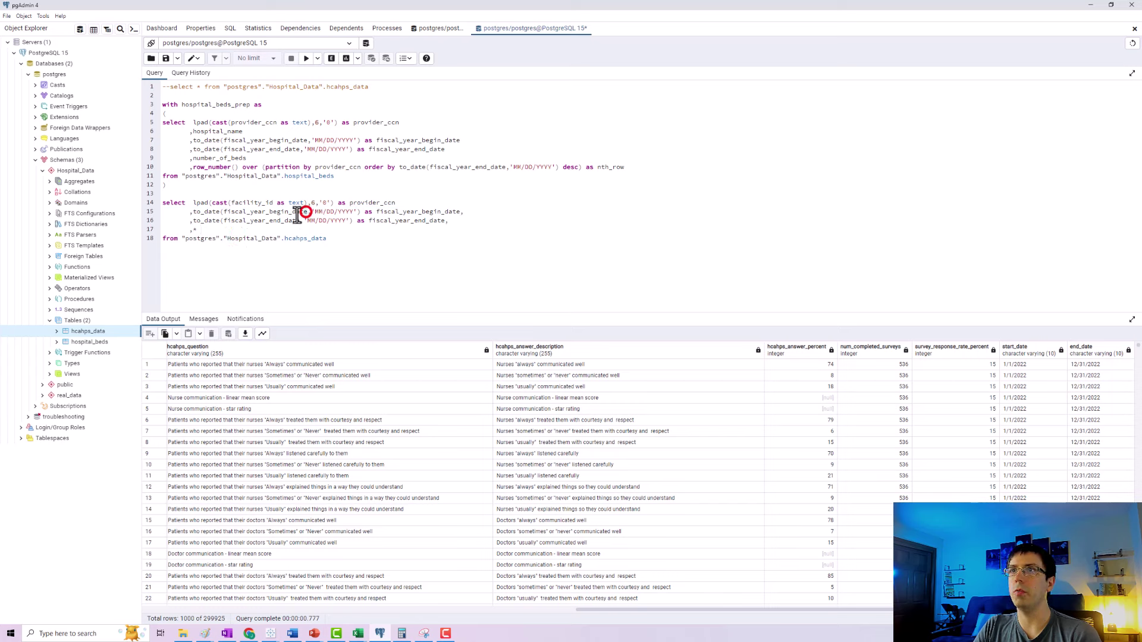
pyautogui.moveTo(306, 213); pyautogui.dragTo(223, 213)
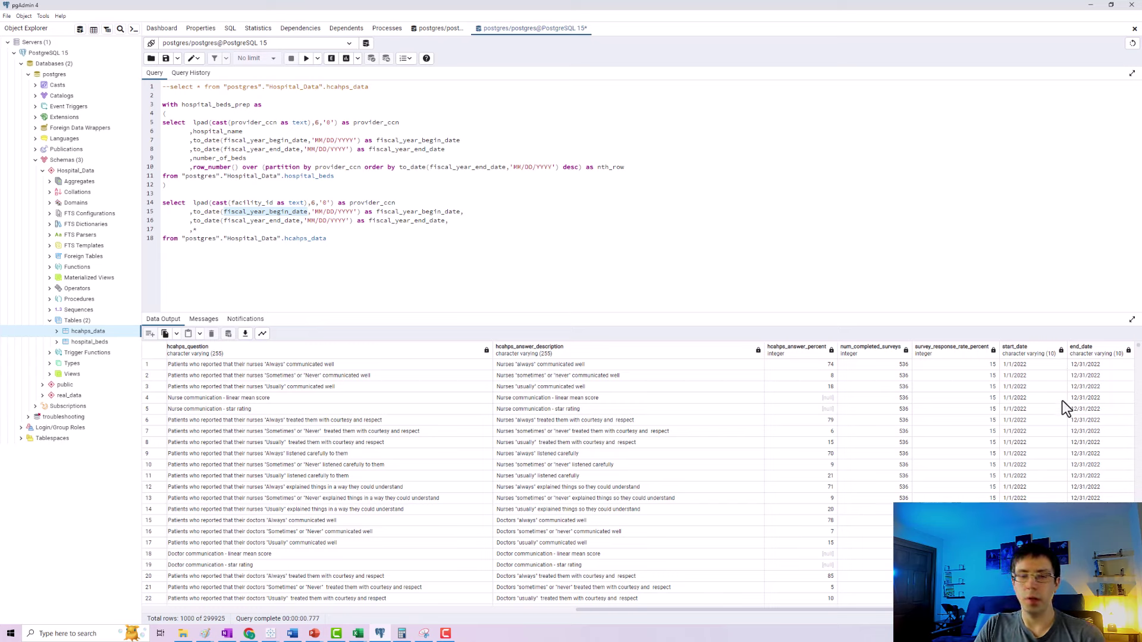
pyautogui.write('start_date')
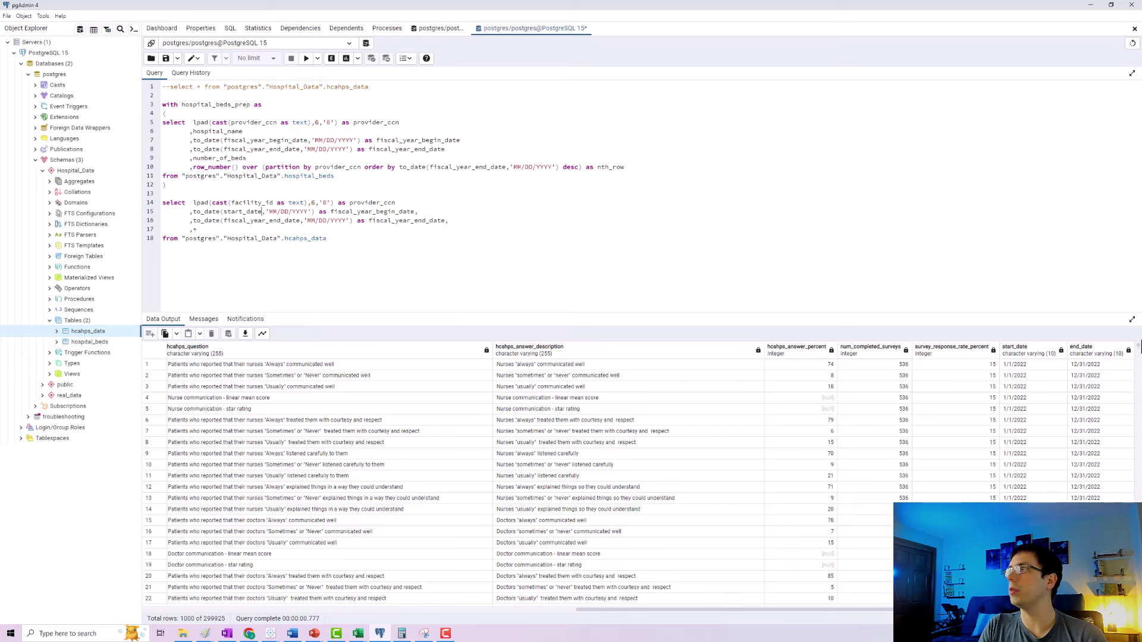
pyautogui.click(266, 227)
pyautogui.moveTo(268, 221); pyautogui.dragTo(224, 221)
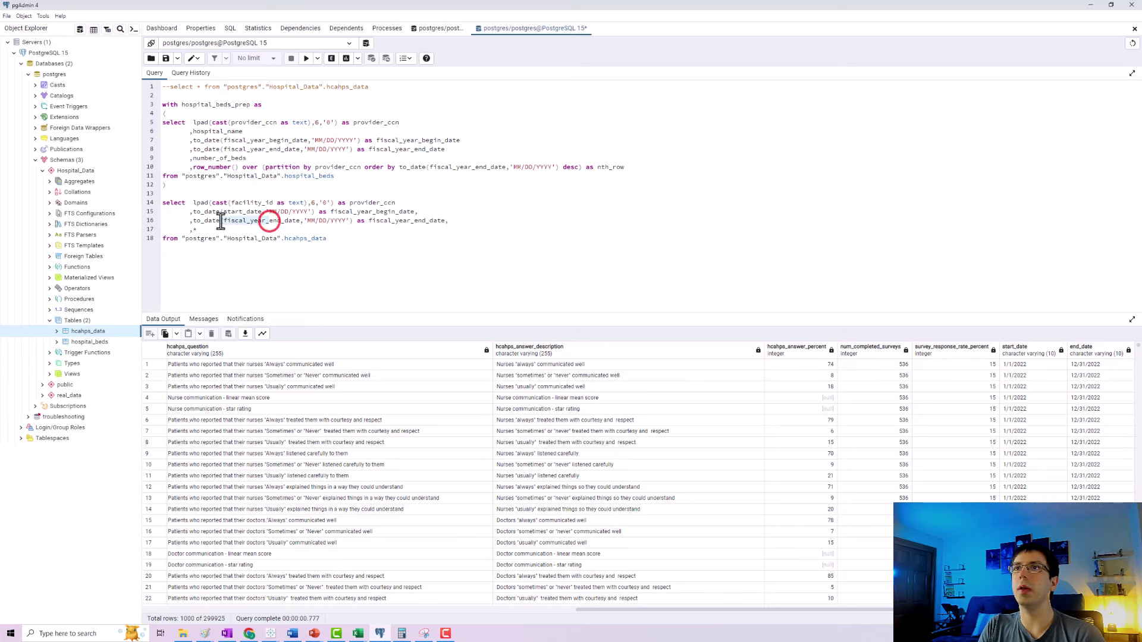
pyautogui.press('BackSpace')
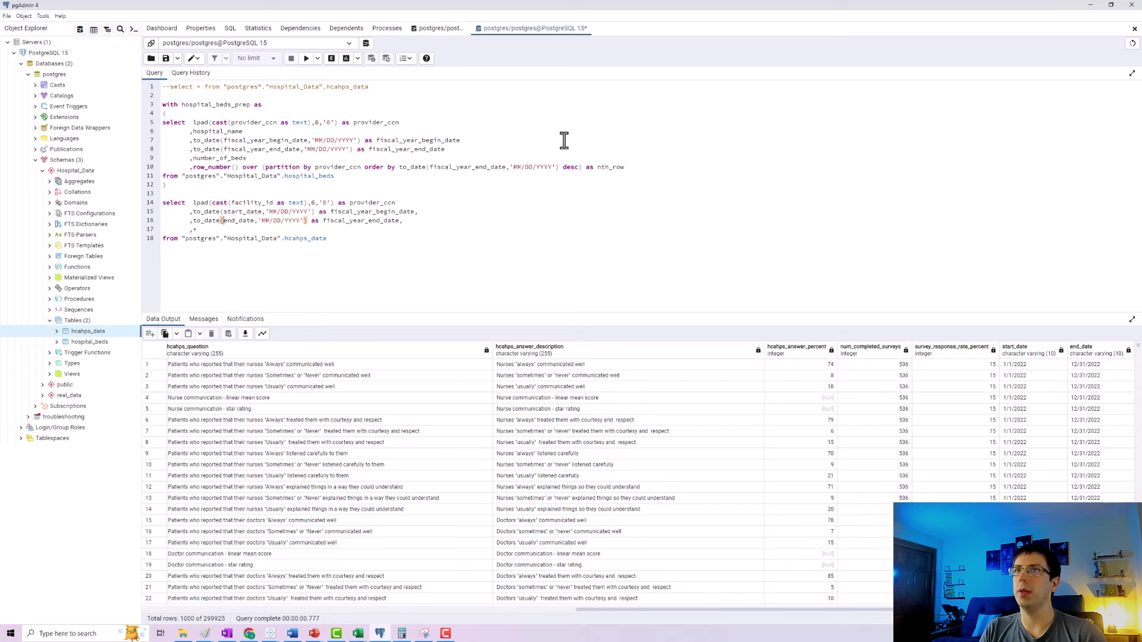
pyautogui.moveTo(192, 211); pyautogui.dragTo(219, 213)
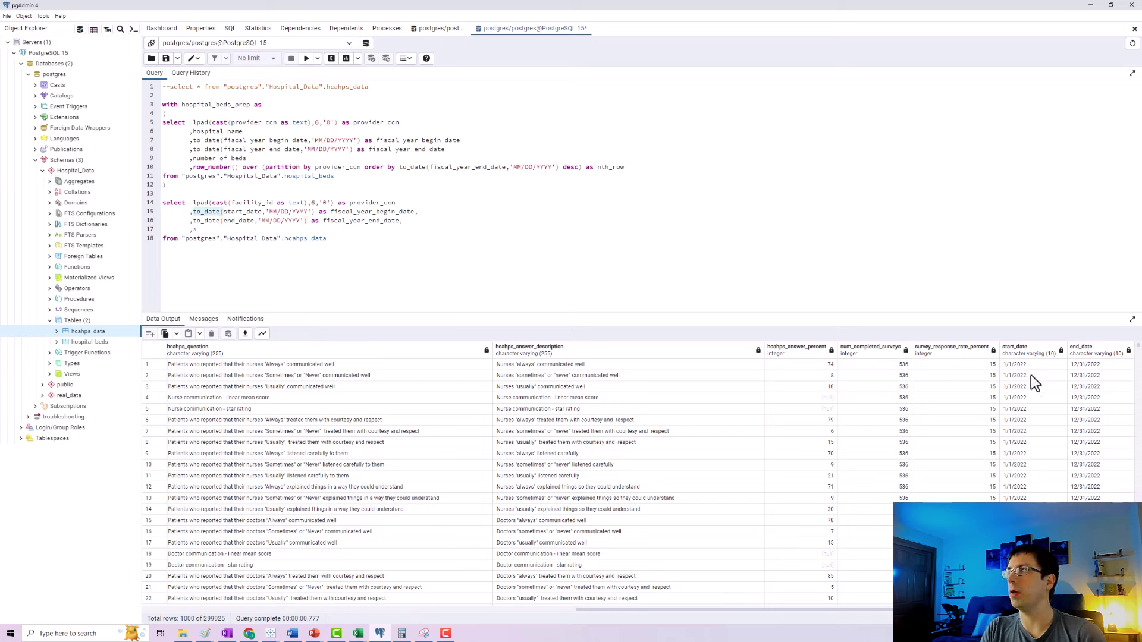
pyautogui.doubleClick(260, 212)
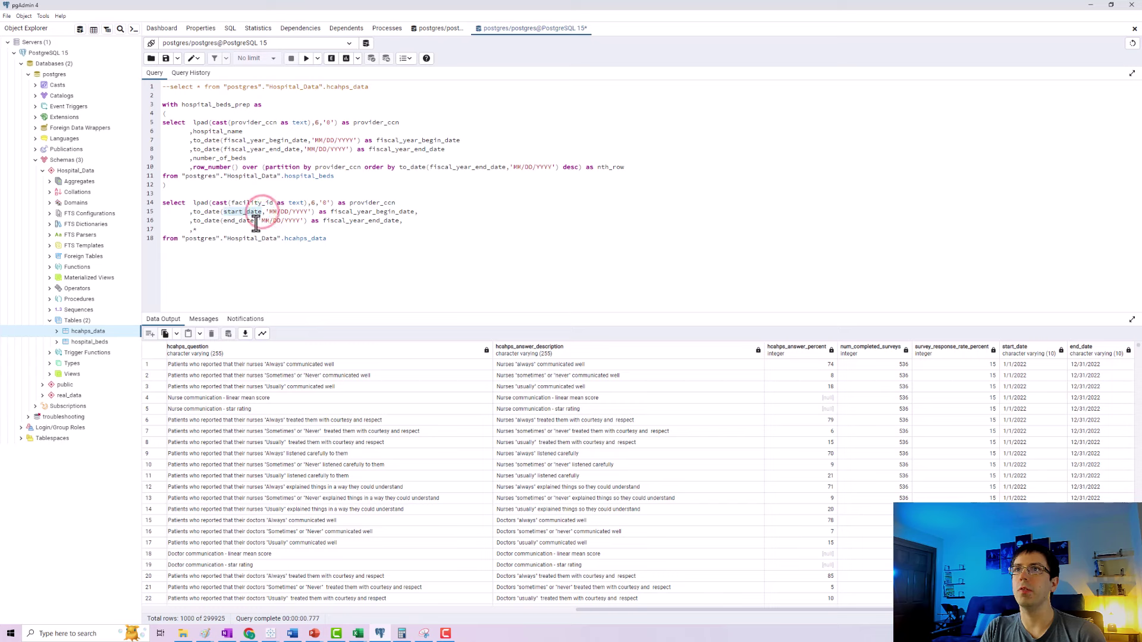
pyautogui.moveTo(269, 212); pyautogui.dragTo(307, 213)
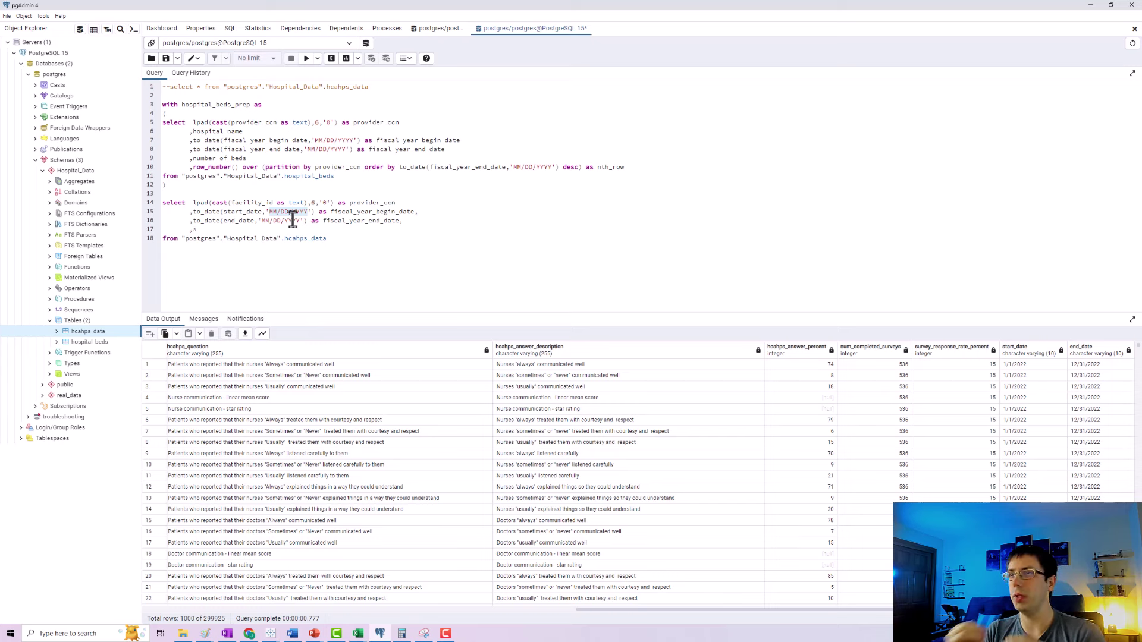
pyautogui.doubleClick(341, 212)
pyautogui.click(394, 223)
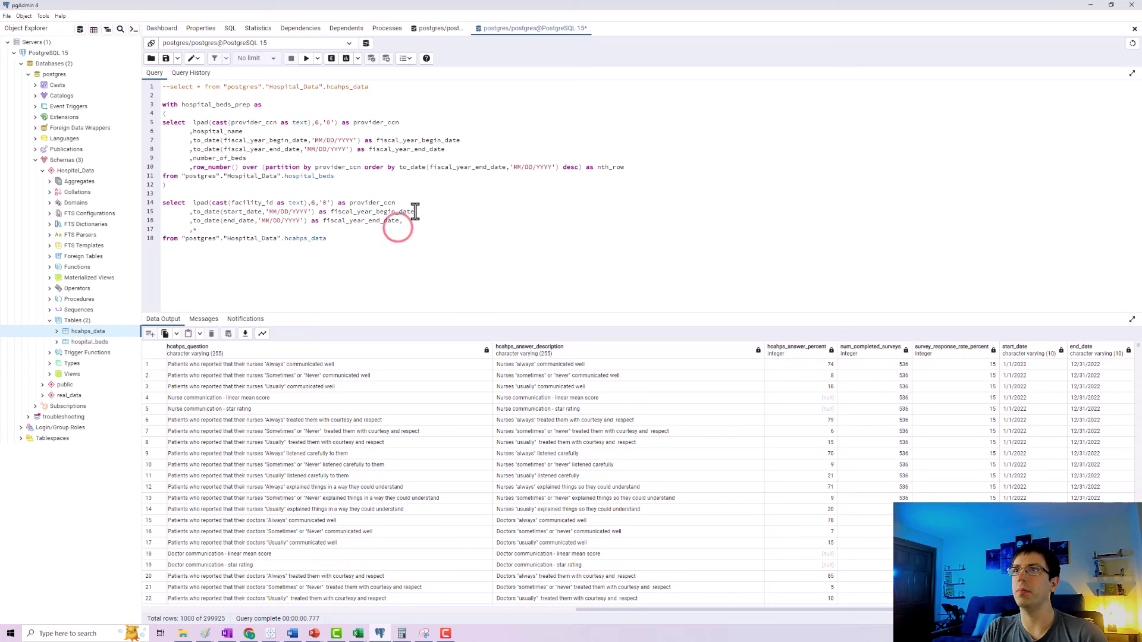
# Step: Rename the aliases of the two hcahps_data date conversions as start_date_converted and end_date_converted
pyautogui.doubleClick(414, 212)
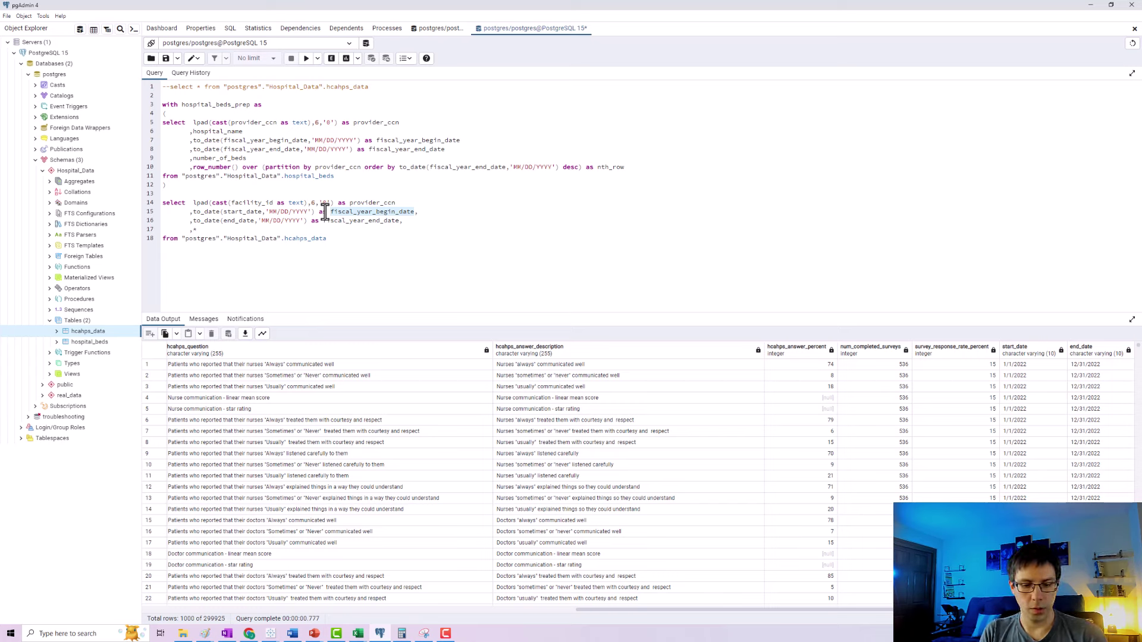
pyautogui.write('start_')
pyautogui.write('date_converted')
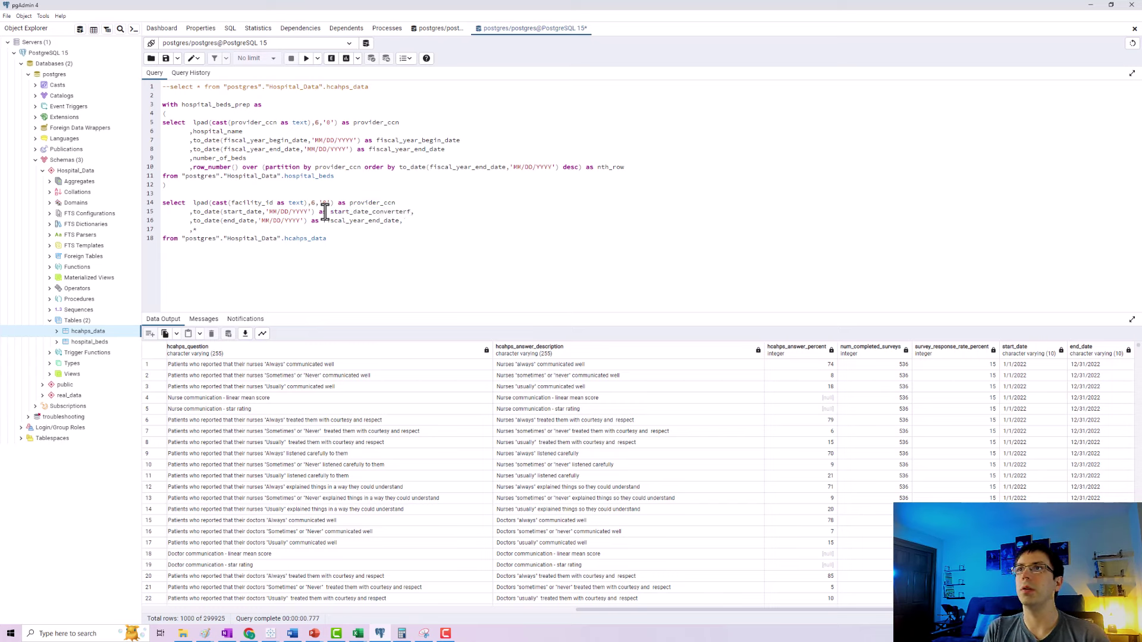
pyautogui.moveTo(398, 219); pyautogui.dragTo(323, 221)
pyautogui.write('end_dat')
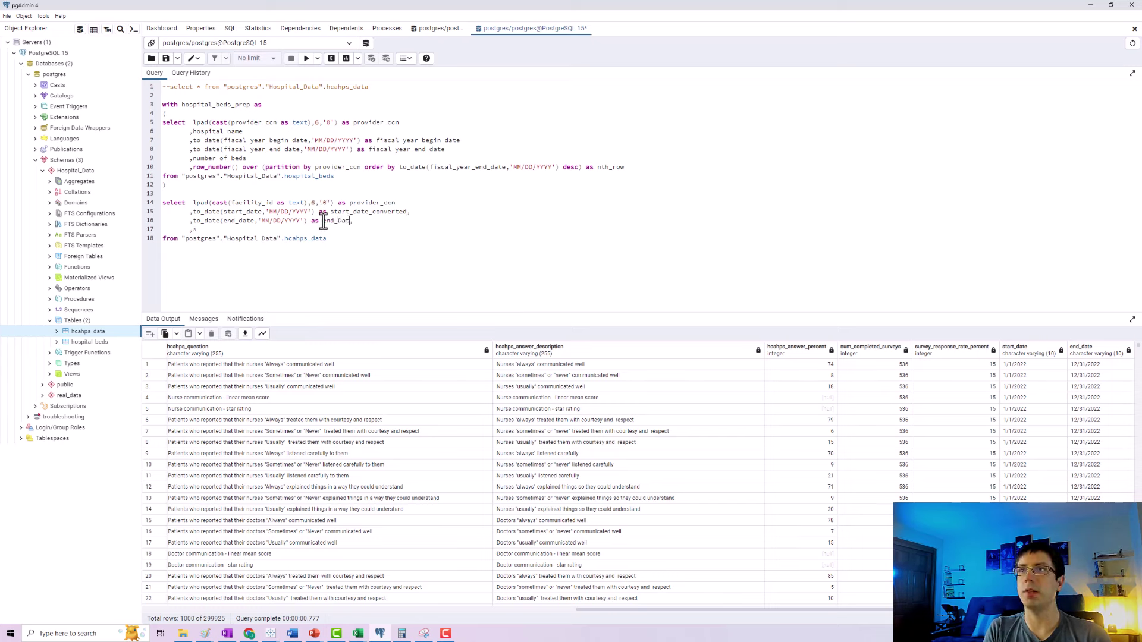
pyautogui.write('e_')
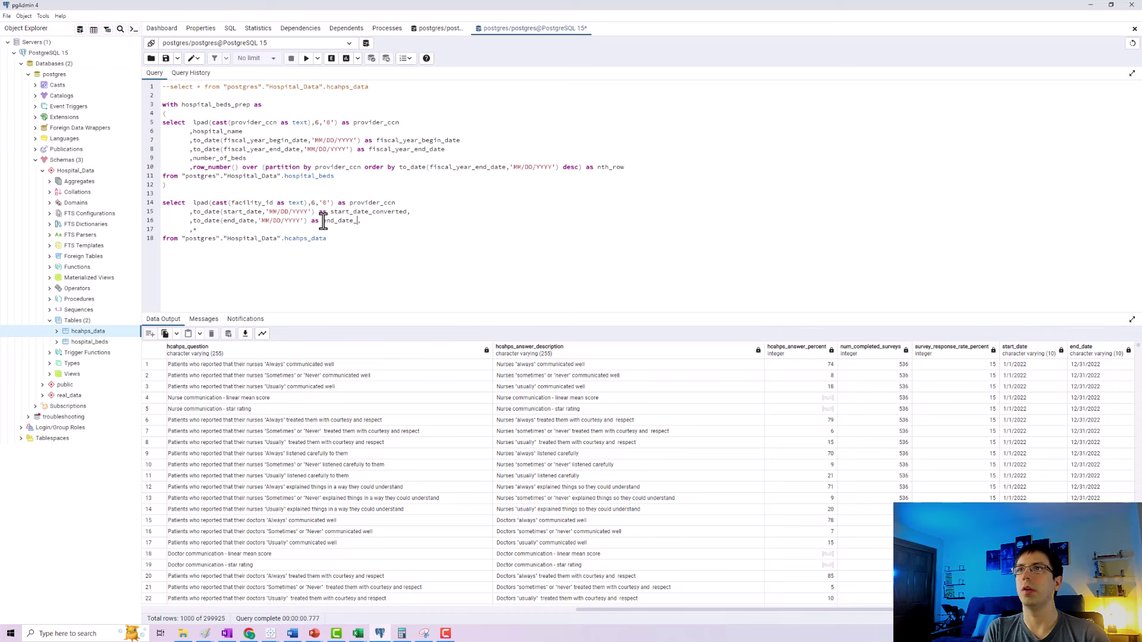
pyautogui.write('converted')
# Step: Try to run only the hcahps_data select with both converted date columns
pyautogui.click(336, 244)
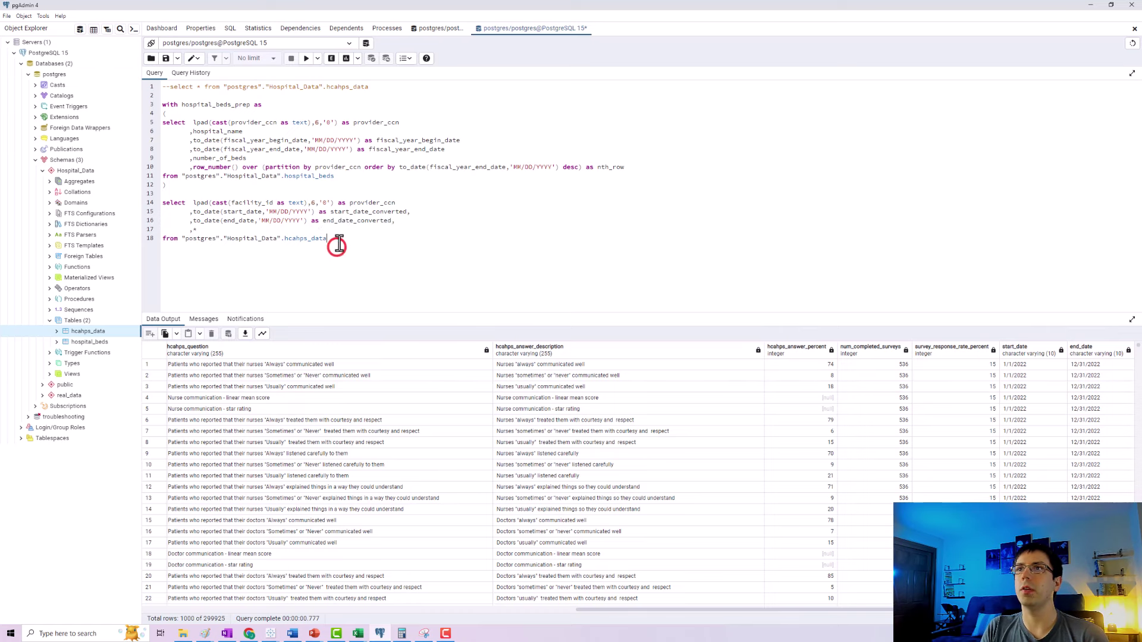
pyautogui.moveTo(337, 244); pyautogui.dragTo(162, 202)
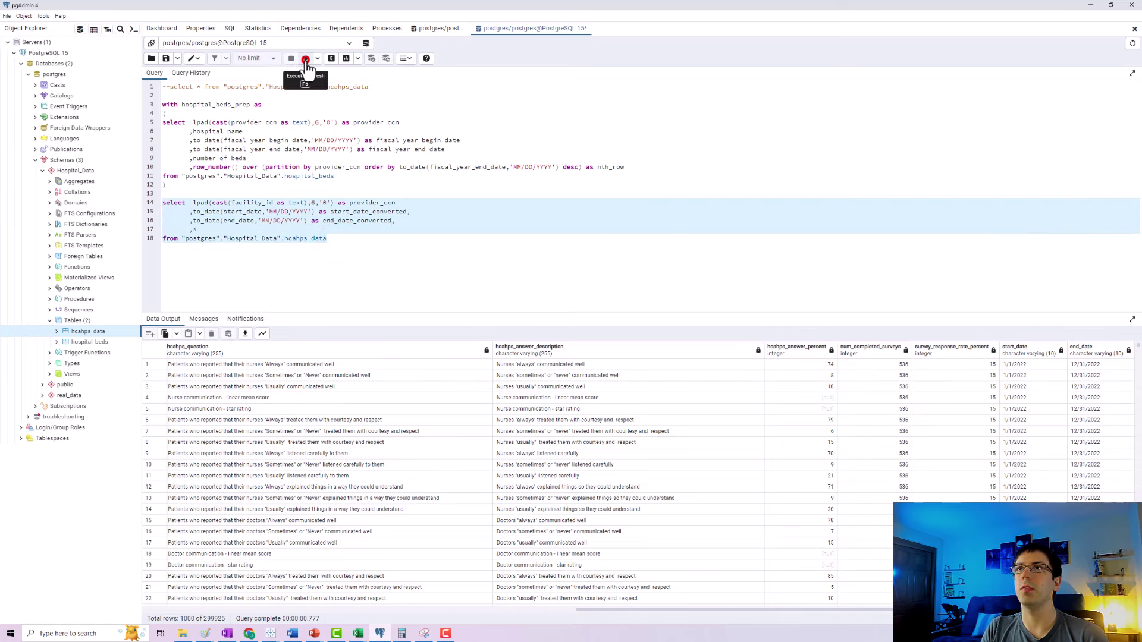
pyautogui.click(305, 59)
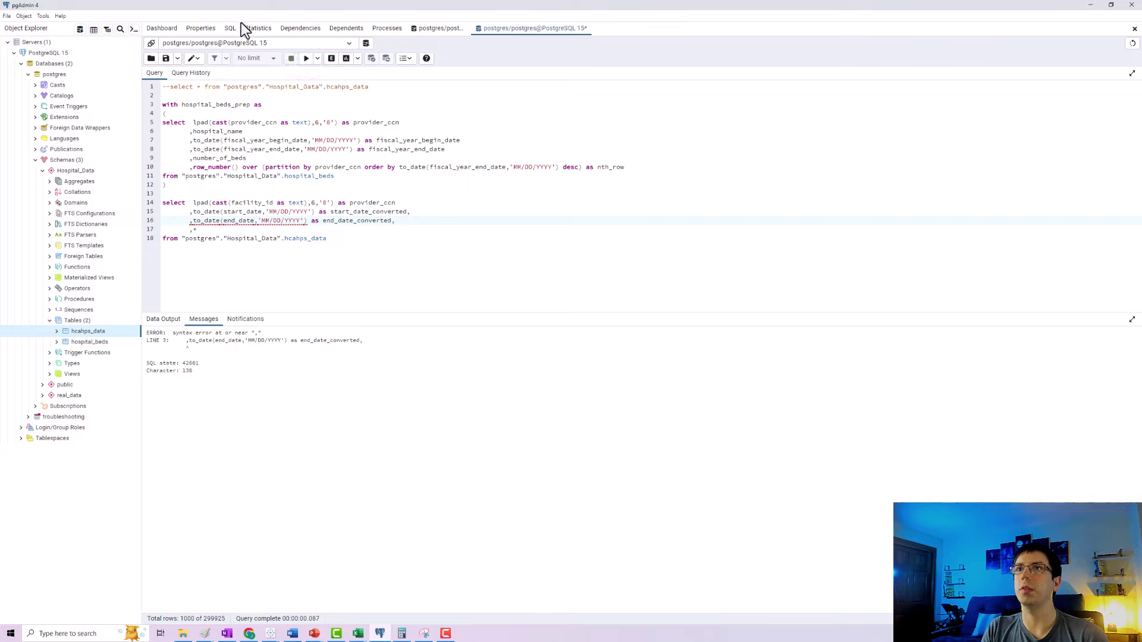
# Step: Remove the trailing commas after start_date_converted and end_date_converted, and run only the hcahps_data select
pyautogui.click(397, 221)
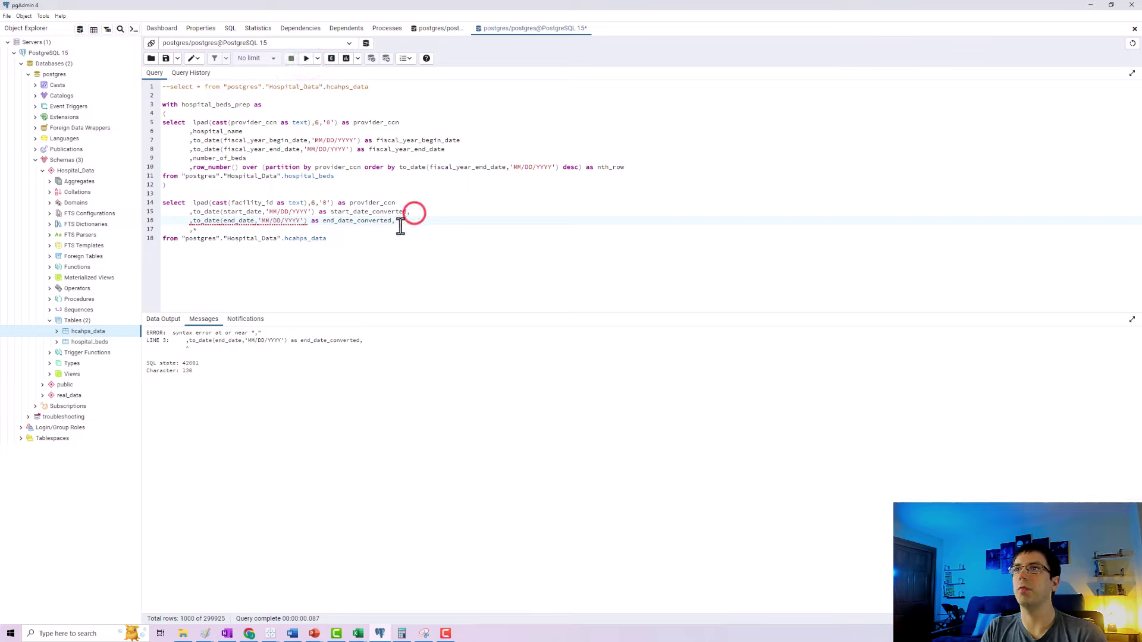
pyautogui.press('BackSpace')
pyautogui.moveTo(336, 240); pyautogui.dragTo(160, 205)
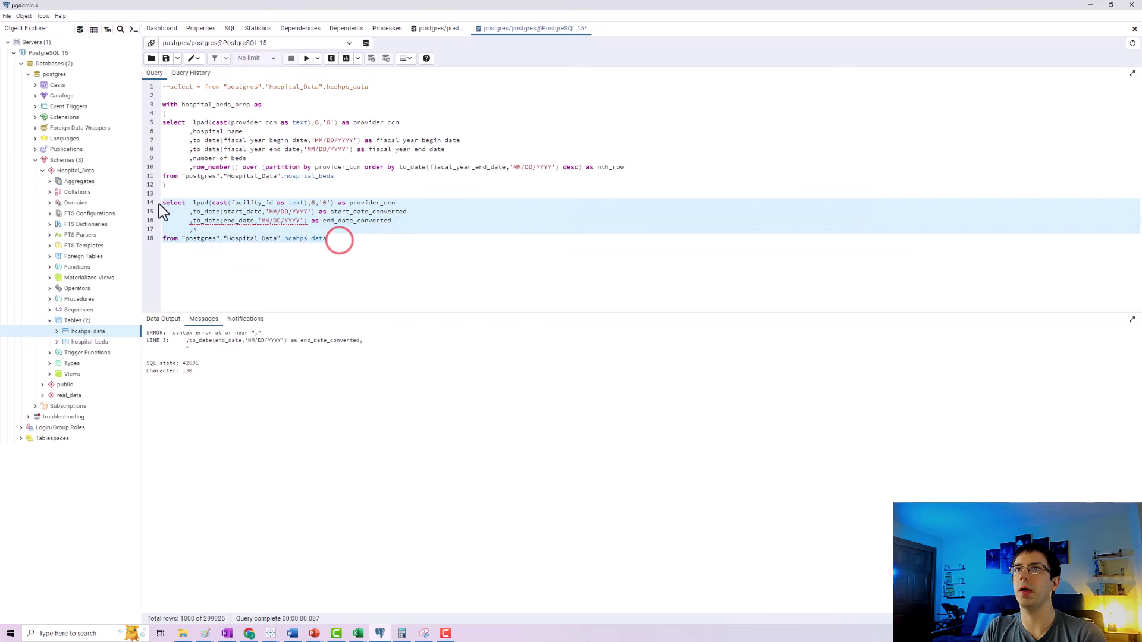
pyautogui.click(306, 59)
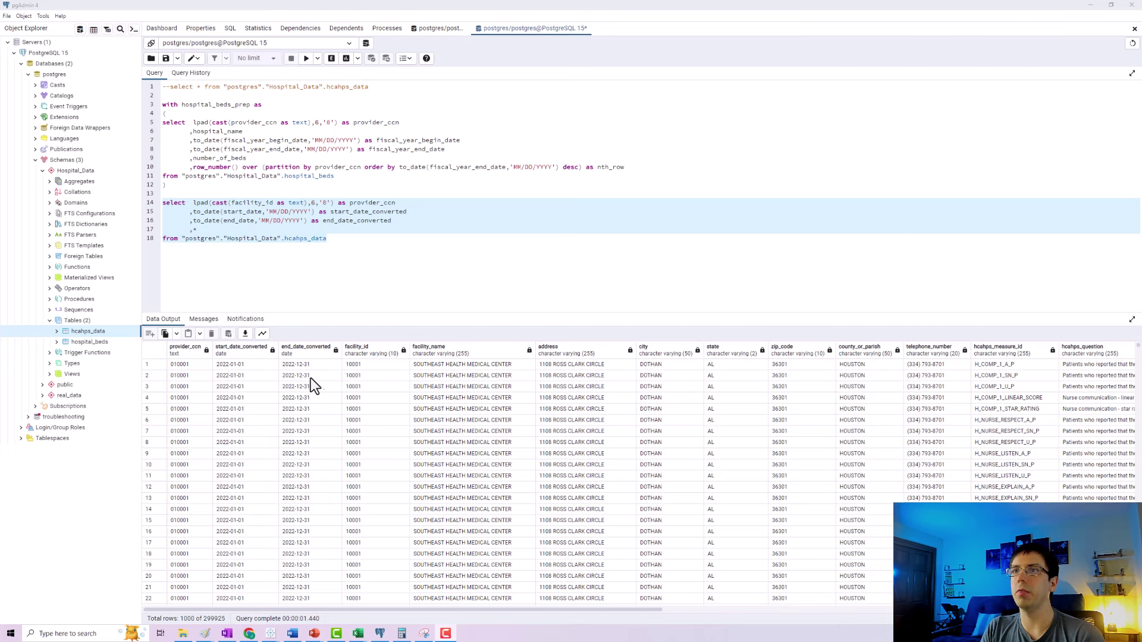
pyautogui.keyDown('shift'); pyautogui.click(672, 279); pyautogui.keyUp('shift')
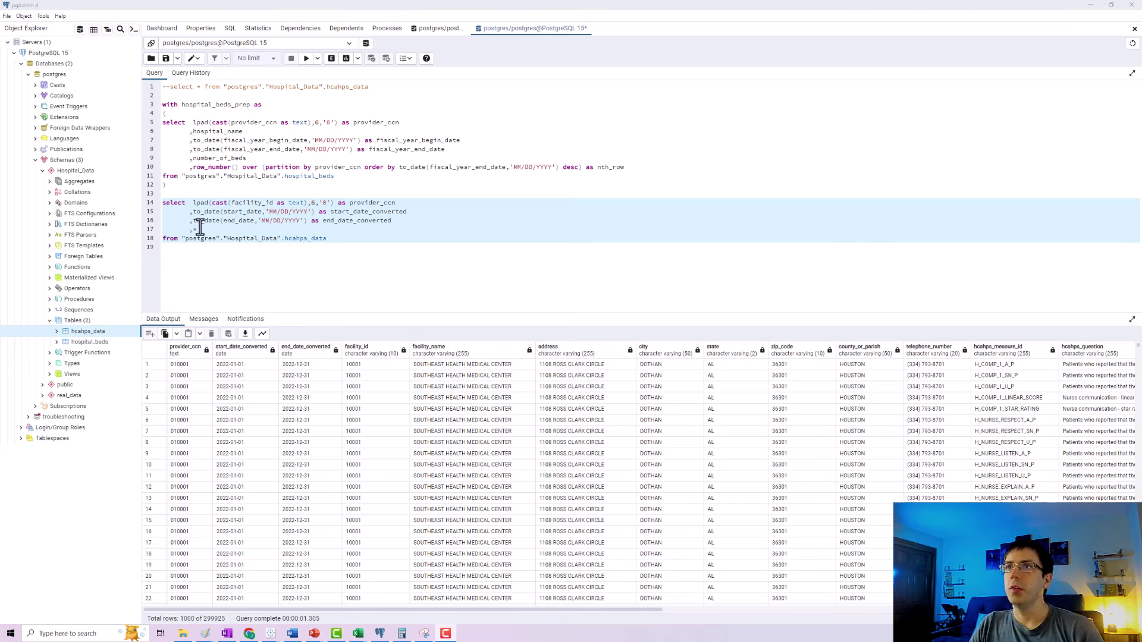
pyautogui.click(271, 241)
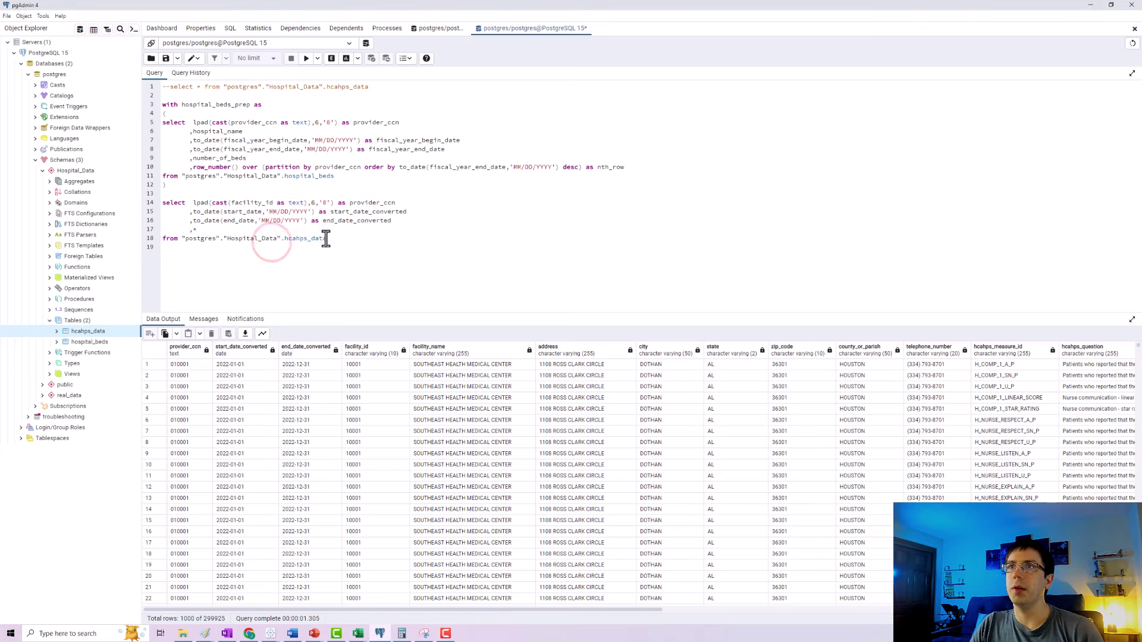
pyautogui.moveTo(326, 238); pyautogui.dragTo(152, 201)
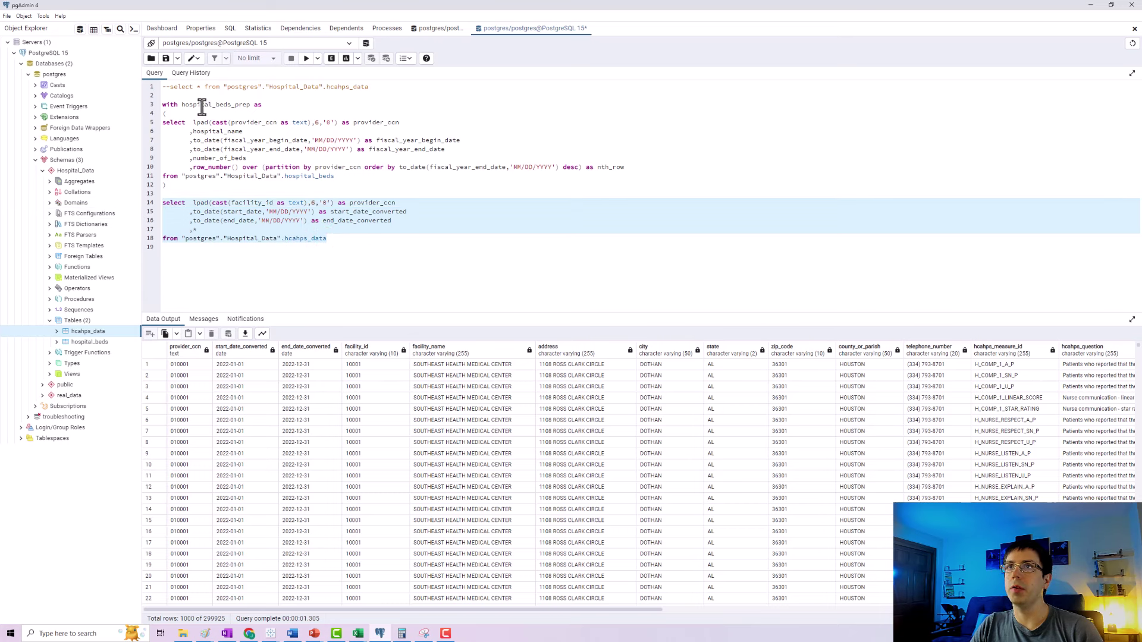
pyautogui.moveTo(181, 104); pyautogui.dragTo(249, 104)
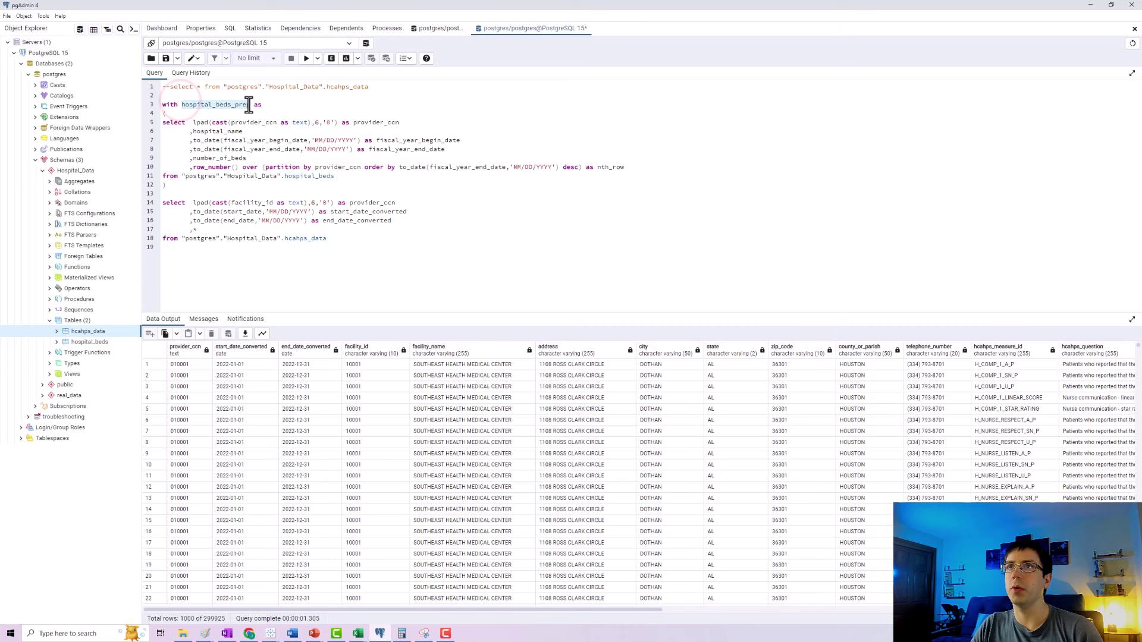
pyautogui.click(328, 236)
pyautogui.click(377, 230)
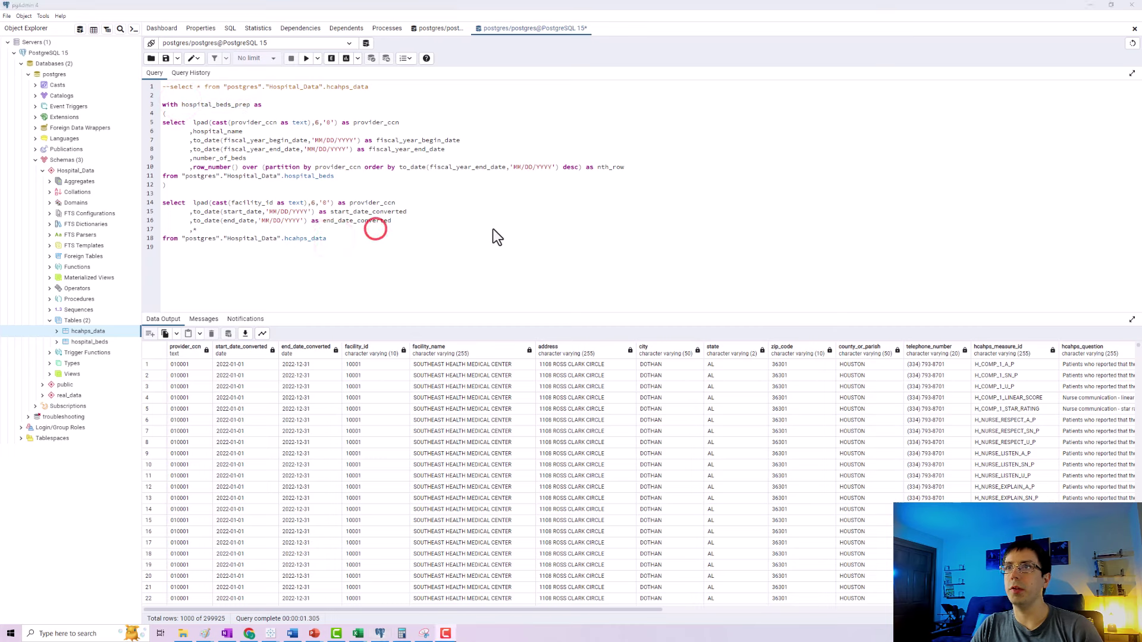
# Step: Give the hcahps_data table in the final select the alias hcahps
pyautogui.moveTo(334, 240); pyautogui.dragTo(183, 238)
pyautogui.click(329, 238)
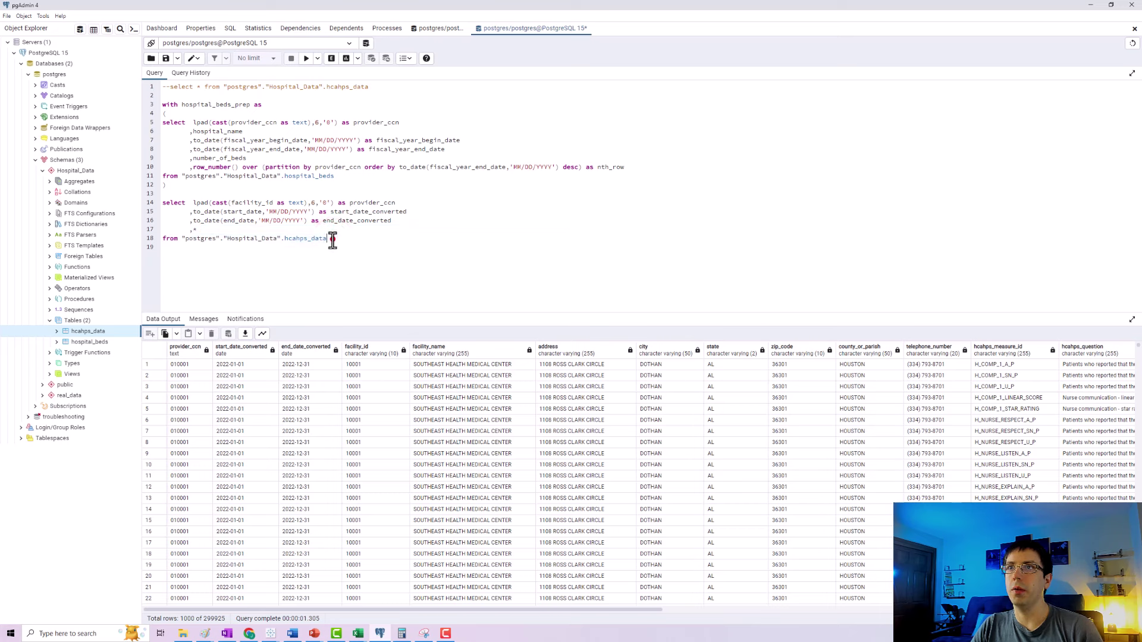
pyautogui.write('as ')
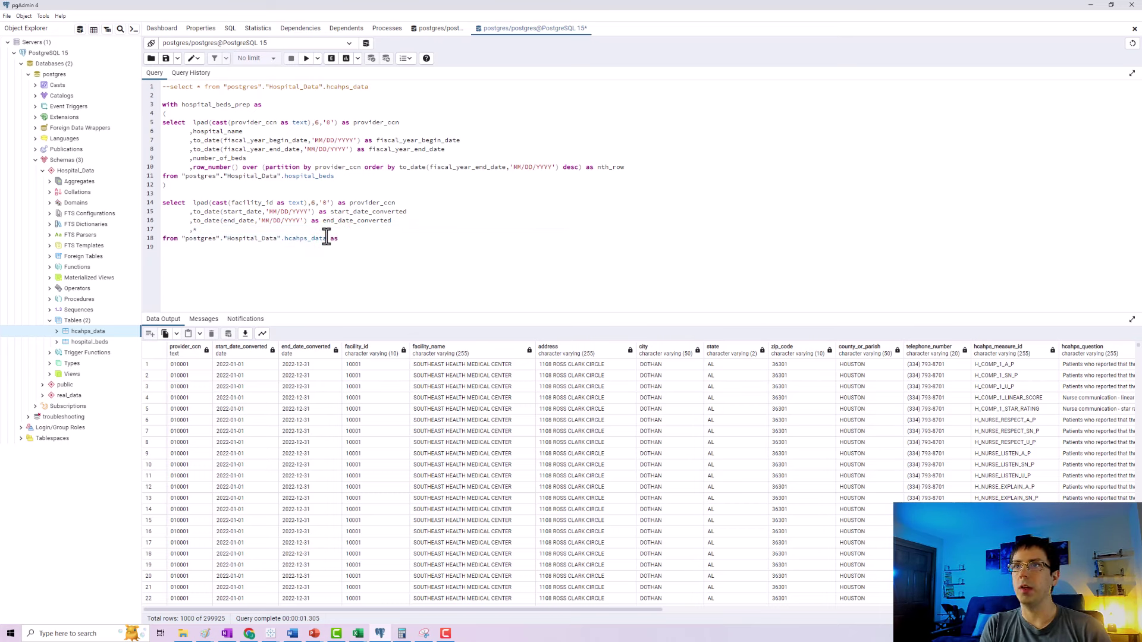
pyautogui.write('hcahps')
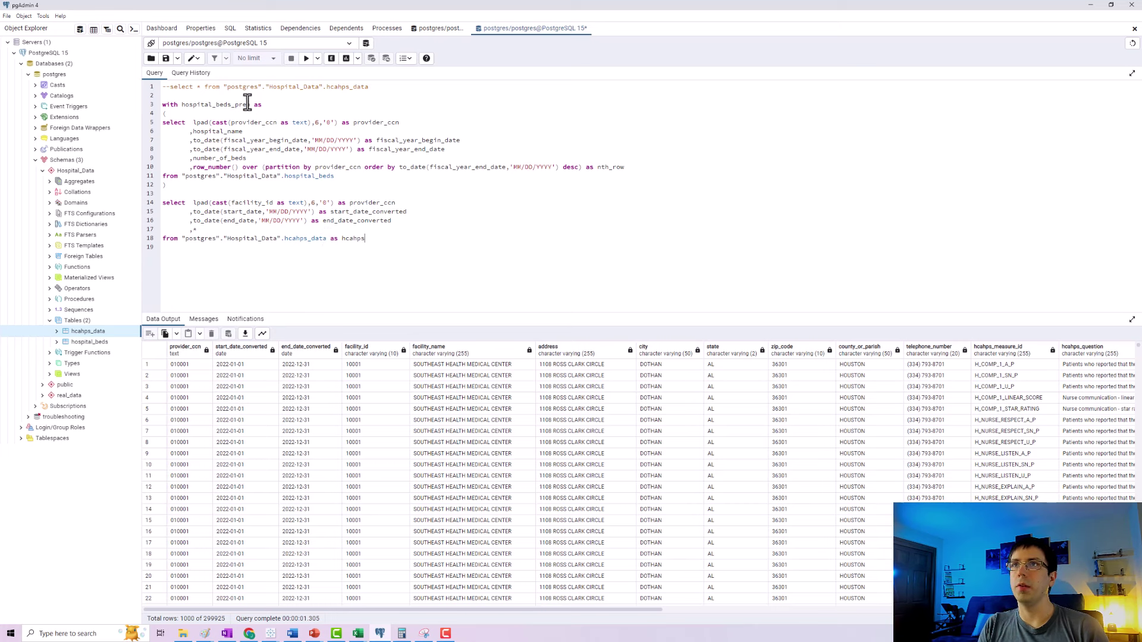
# Step: Add a left join to hospital_beds_prep with the alias beds beneath the final select's from line
pyautogui.moveTo(250, 104); pyautogui.dragTo(178, 104)
pyautogui.hotkey('ctrl', 'c')
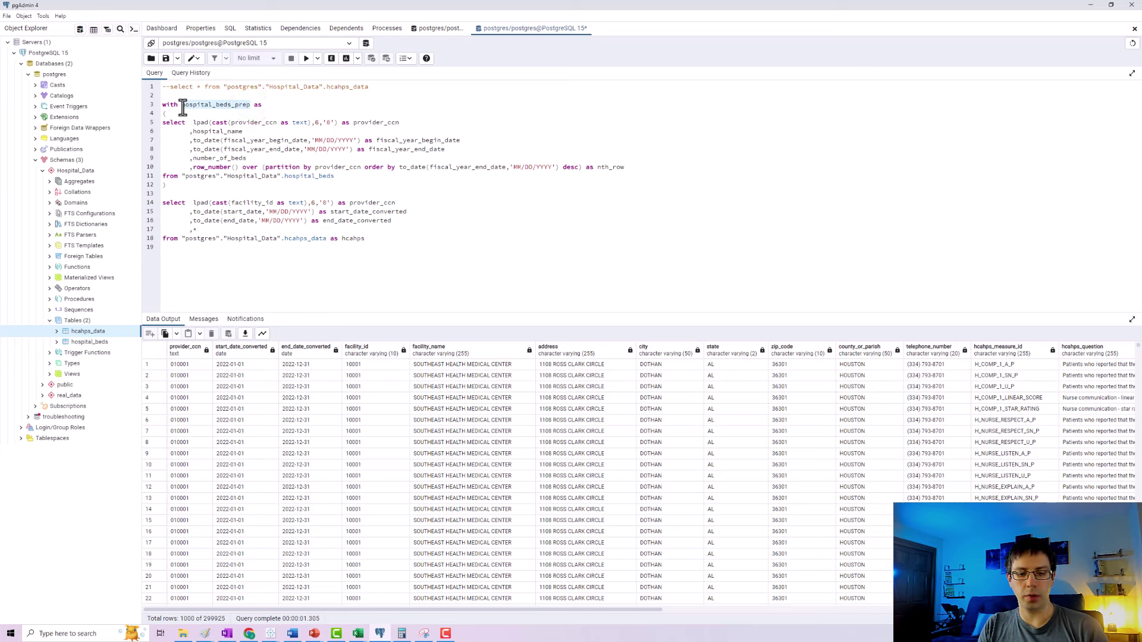
pyautogui.click(381, 237)
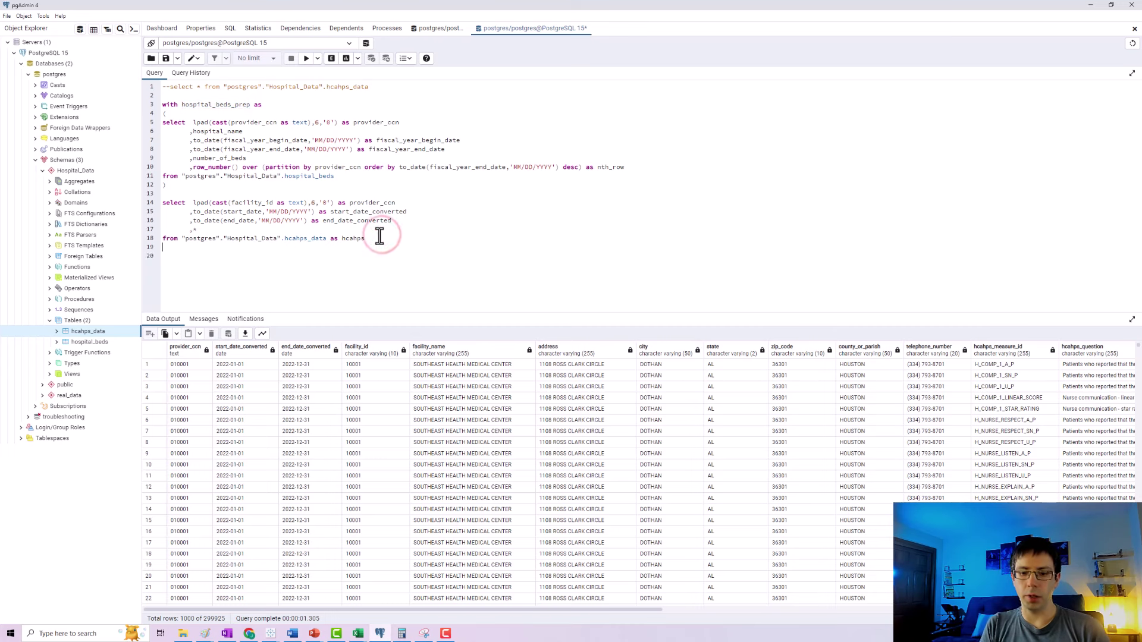
pyautogui.press('Return')
pyautogui.write('left join')
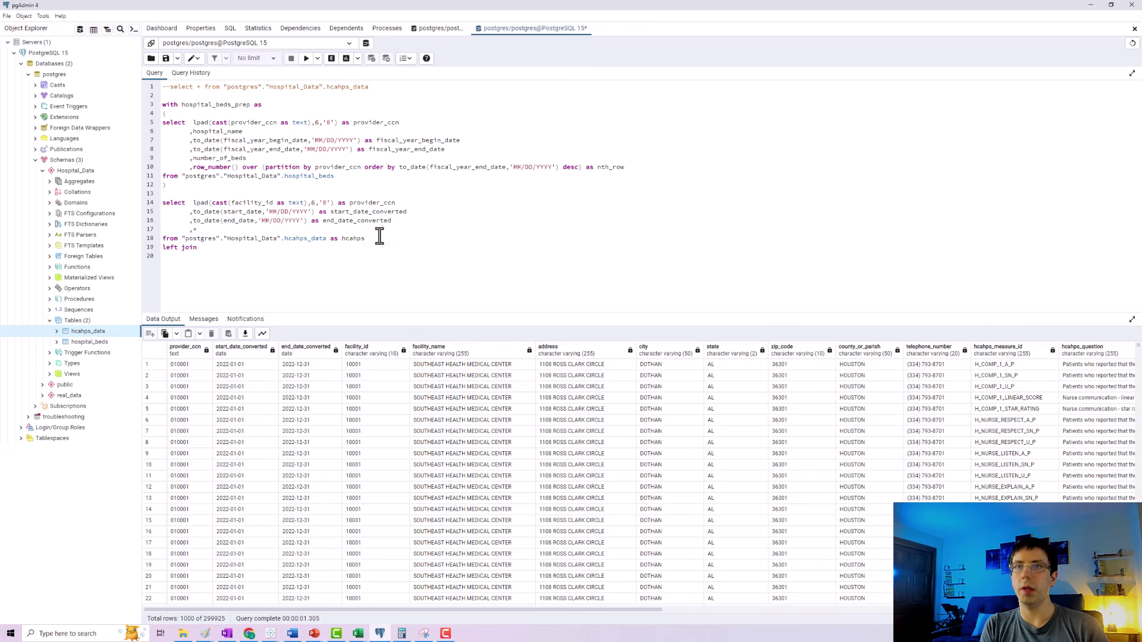
pyautogui.hotkey('ctrl', 'v')
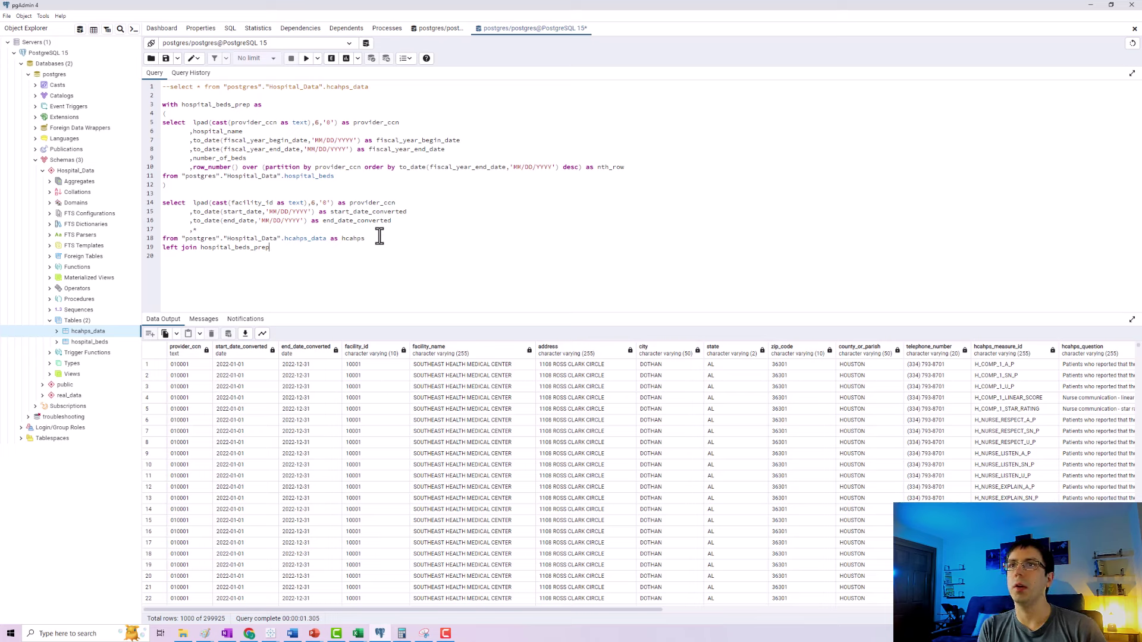
pyautogui.write('as beds')
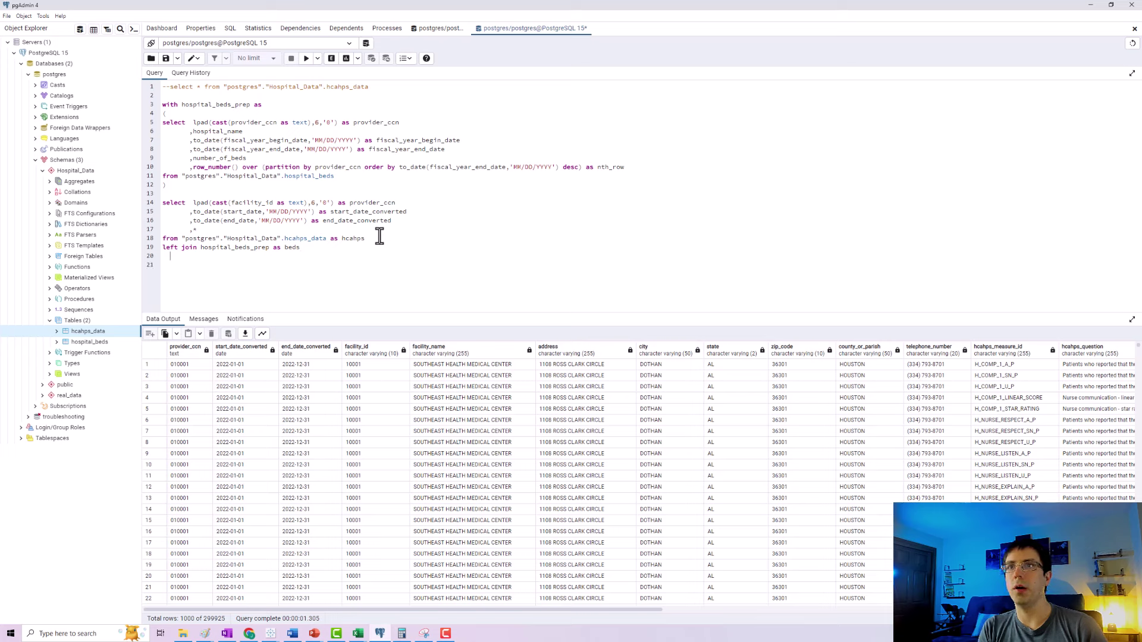
# Step: Add the join condition on hcahps.provider_ccn = beds.provider_ccn
pyautogui.write('on ')
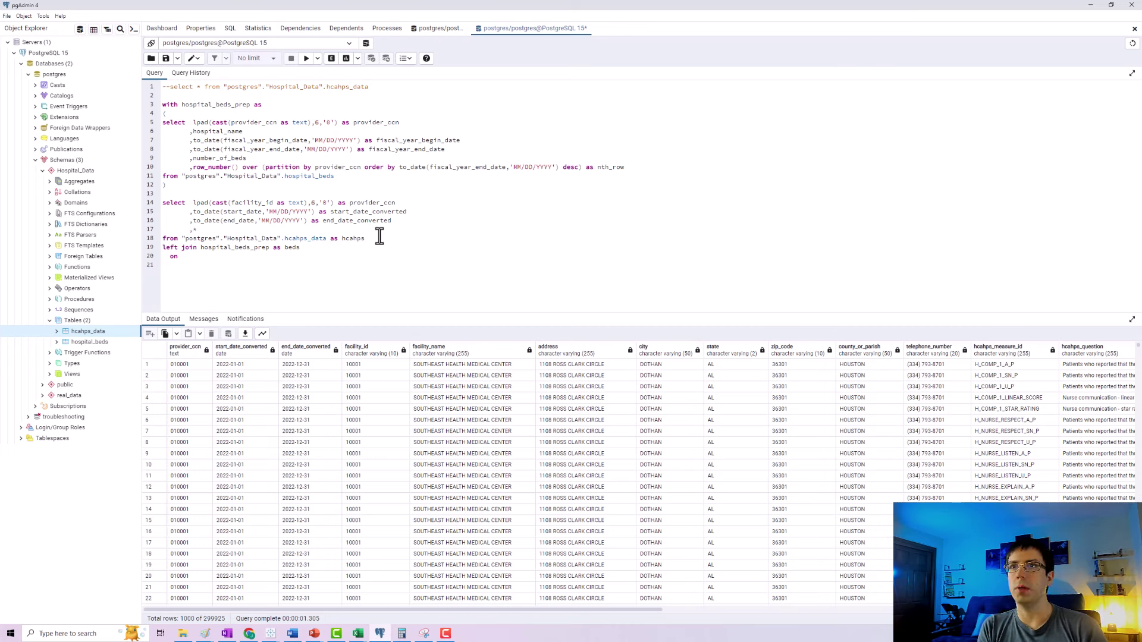
pyautogui.write('hcahps.')
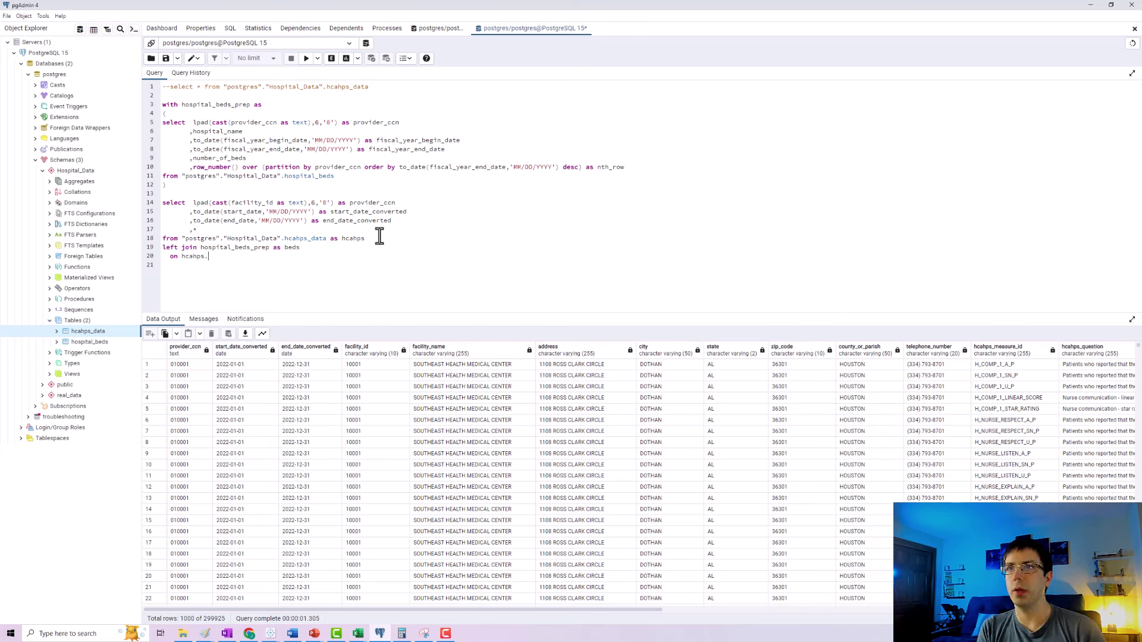
pyautogui.write(' = beds.')
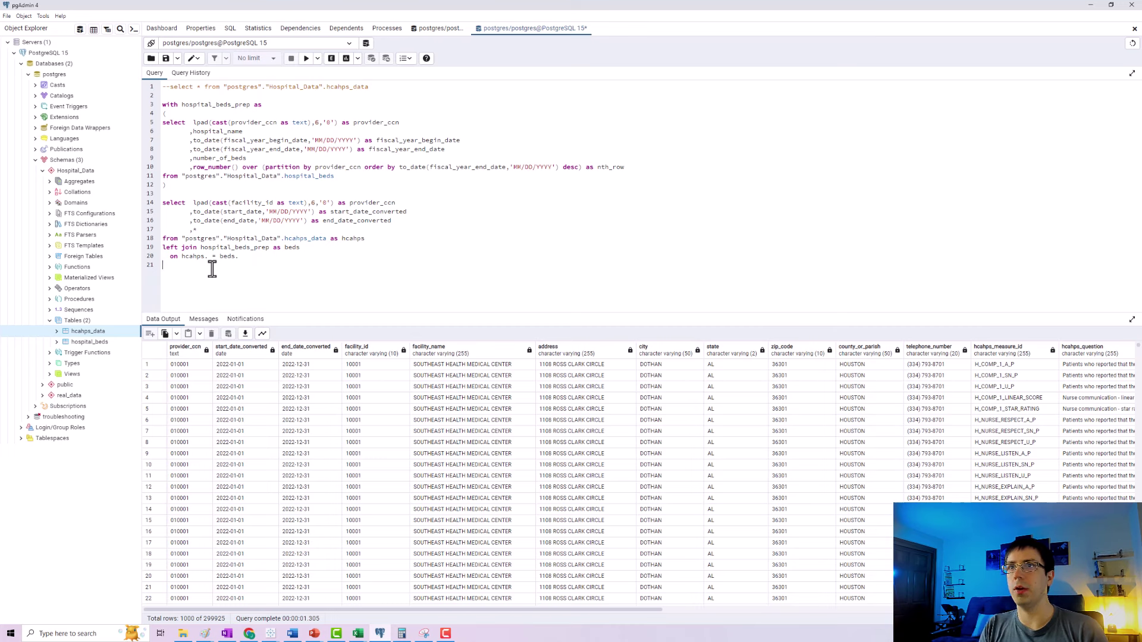
pyautogui.moveTo(207, 257); pyautogui.dragTo(182, 255)
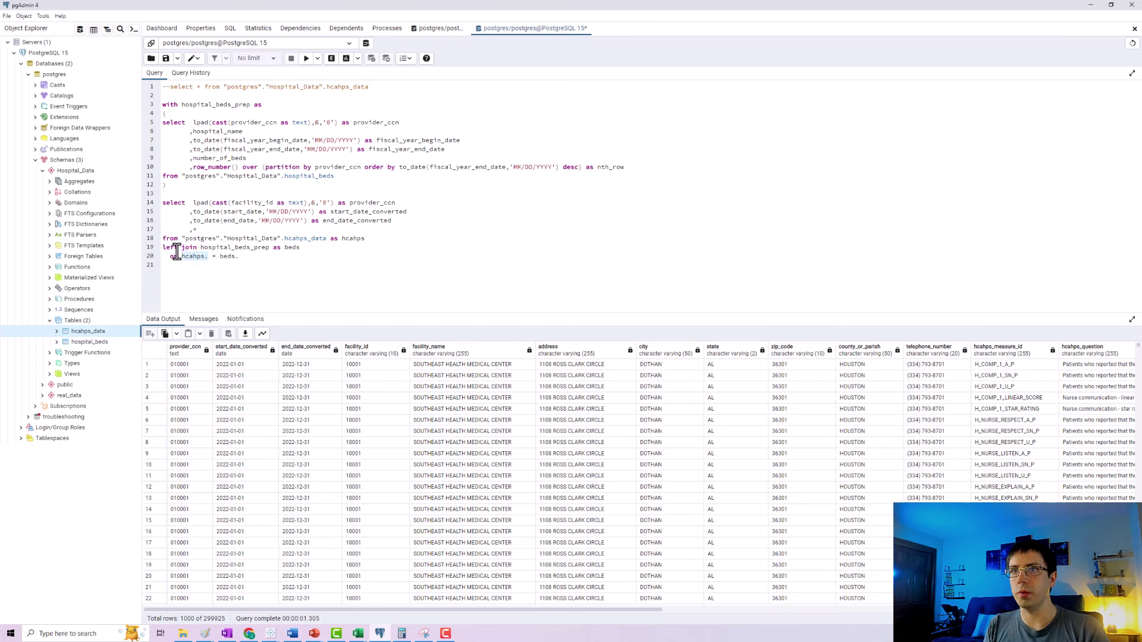
pyautogui.click(248, 258)
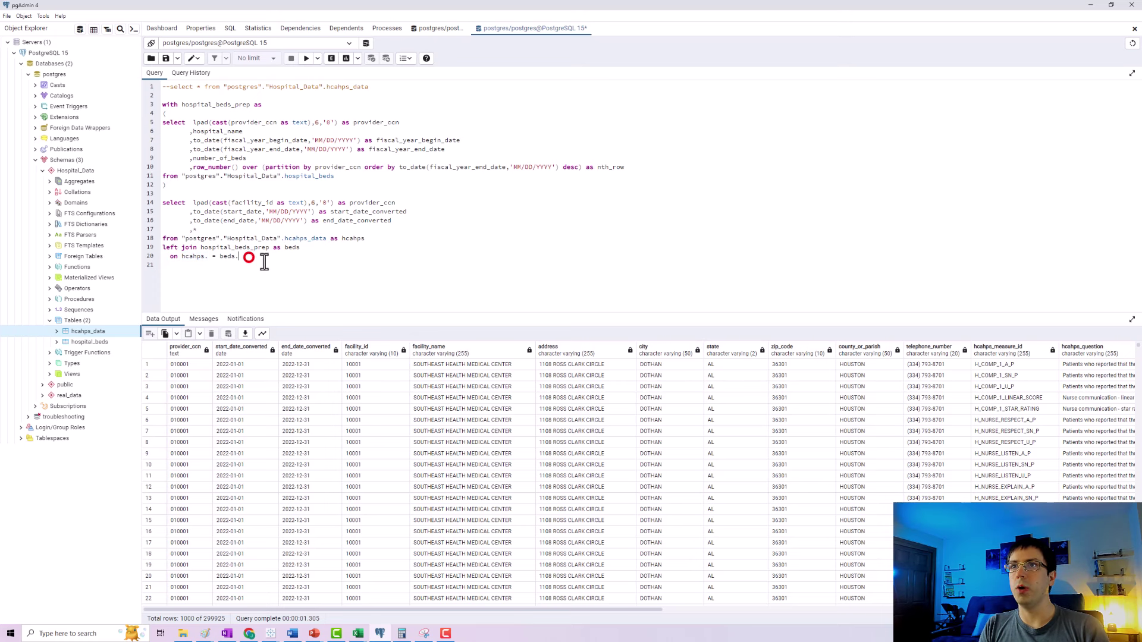
pyautogui.moveTo(487, 610); pyautogui.dragTo(913, 610)
pyautogui.moveTo(839, 611); pyautogui.dragTo(326, 610)
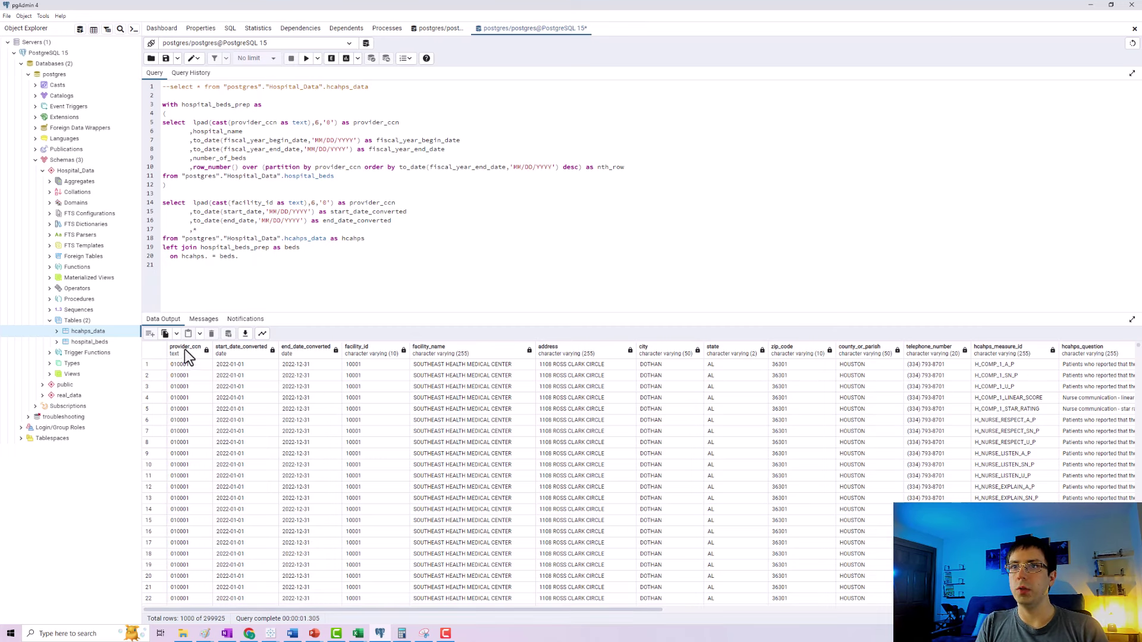
pyautogui.click(207, 257)
pyautogui.write('provider_ccn')
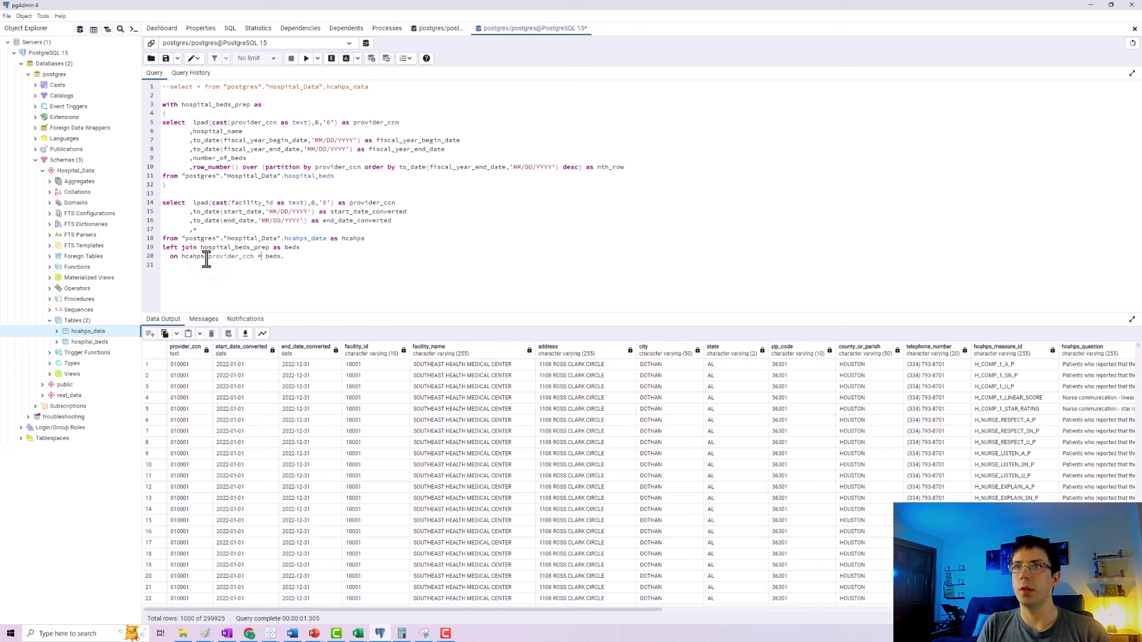
pyautogui.press('Right')
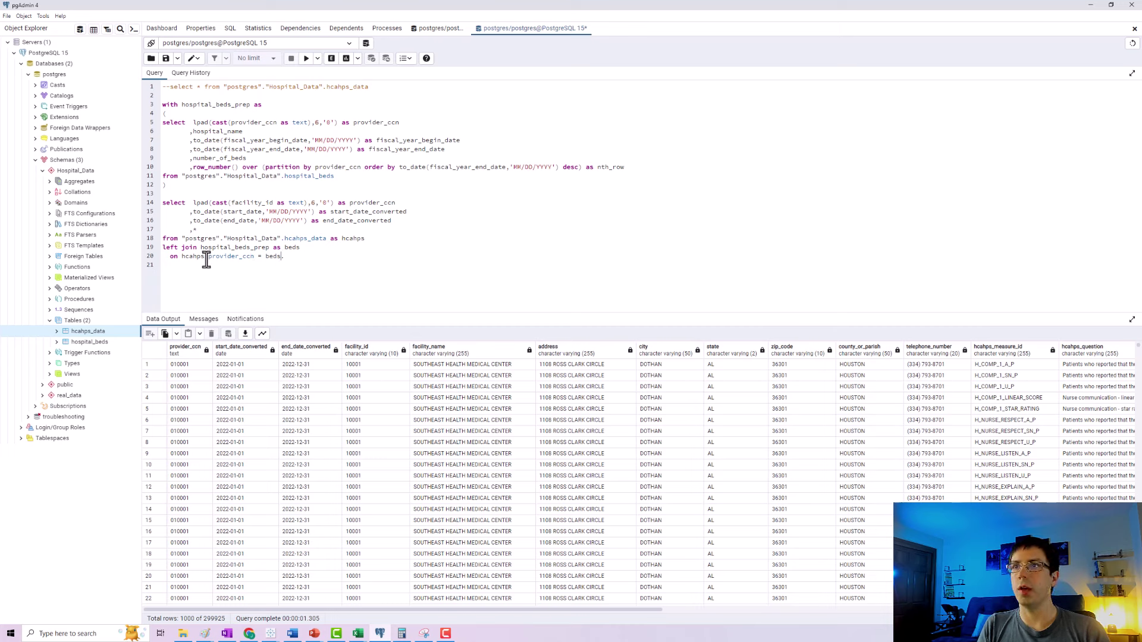
pyautogui.write('provider_ccn')
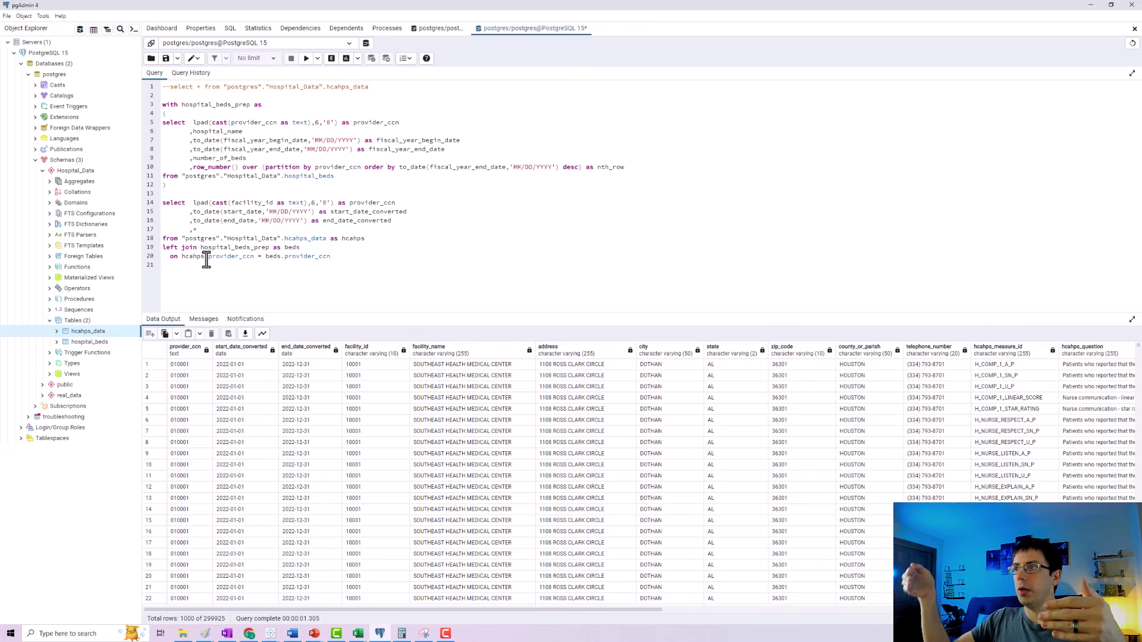
pyautogui.click(185, 365)
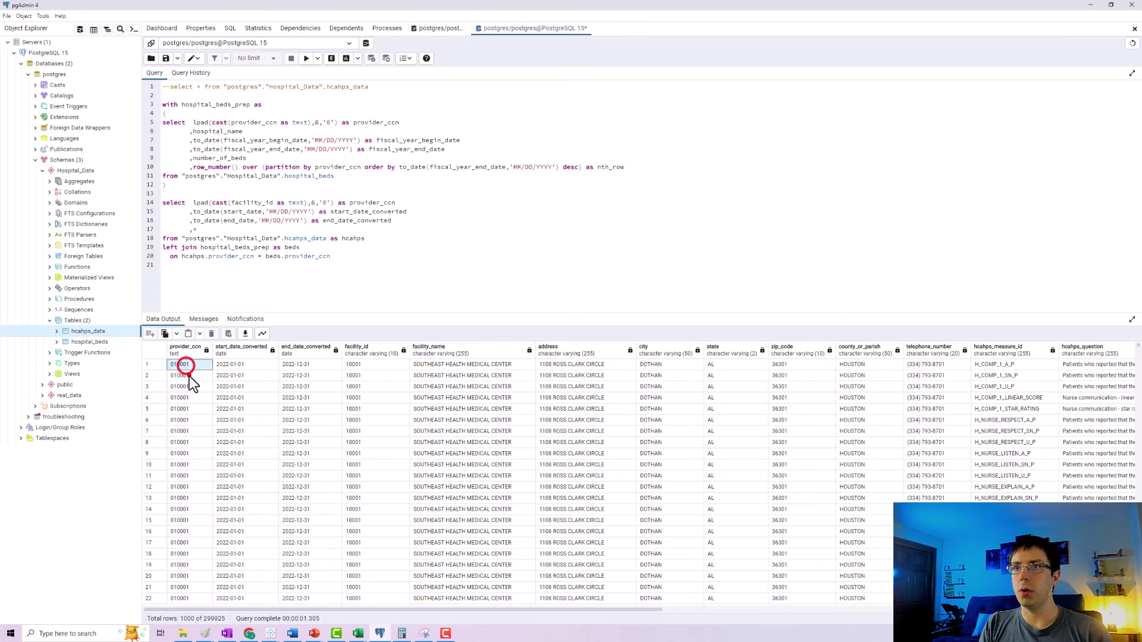
pyautogui.click(184, 369)
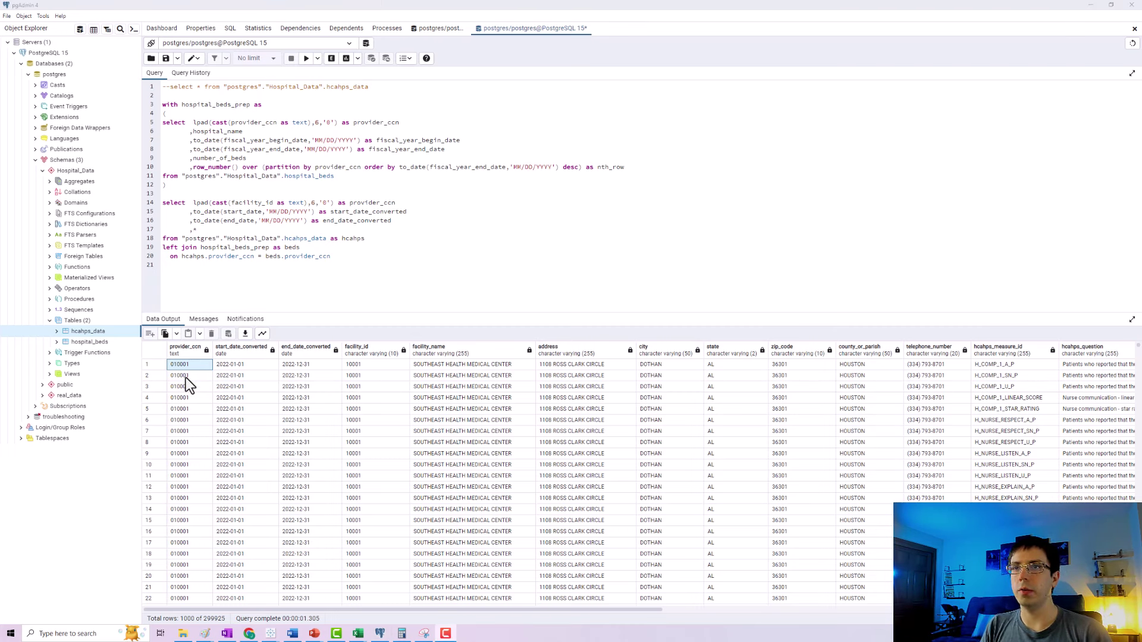
pyautogui.click(185, 377)
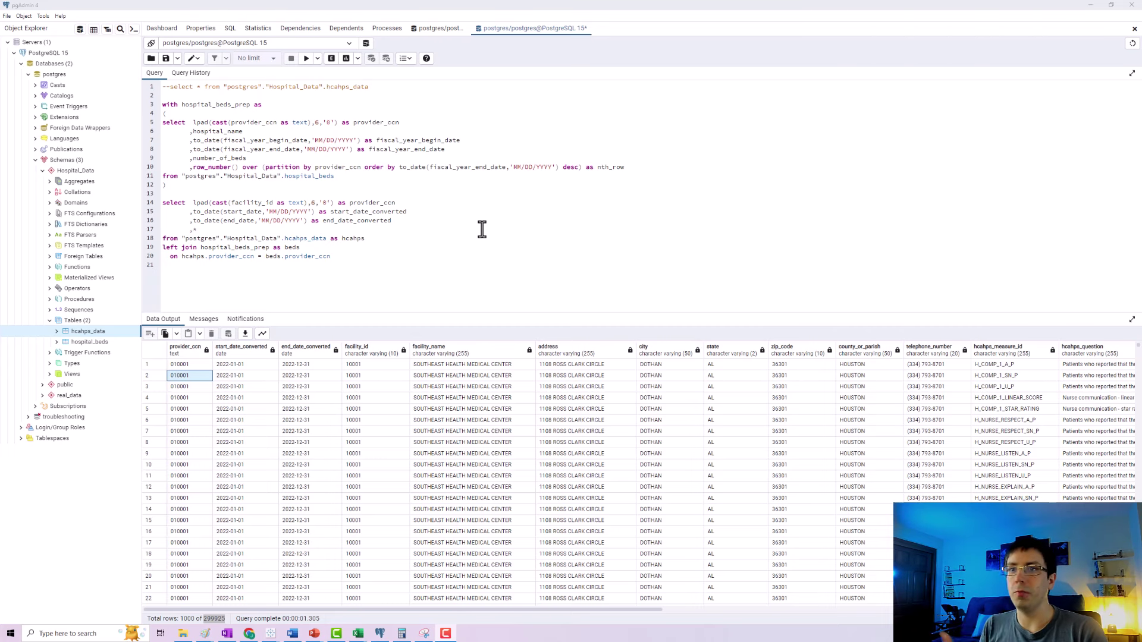
# Step: Add a second join condition, and hcahps.nth_row = 1, on a new line beneath the provider_ccn match
pyautogui.click(331, 258)
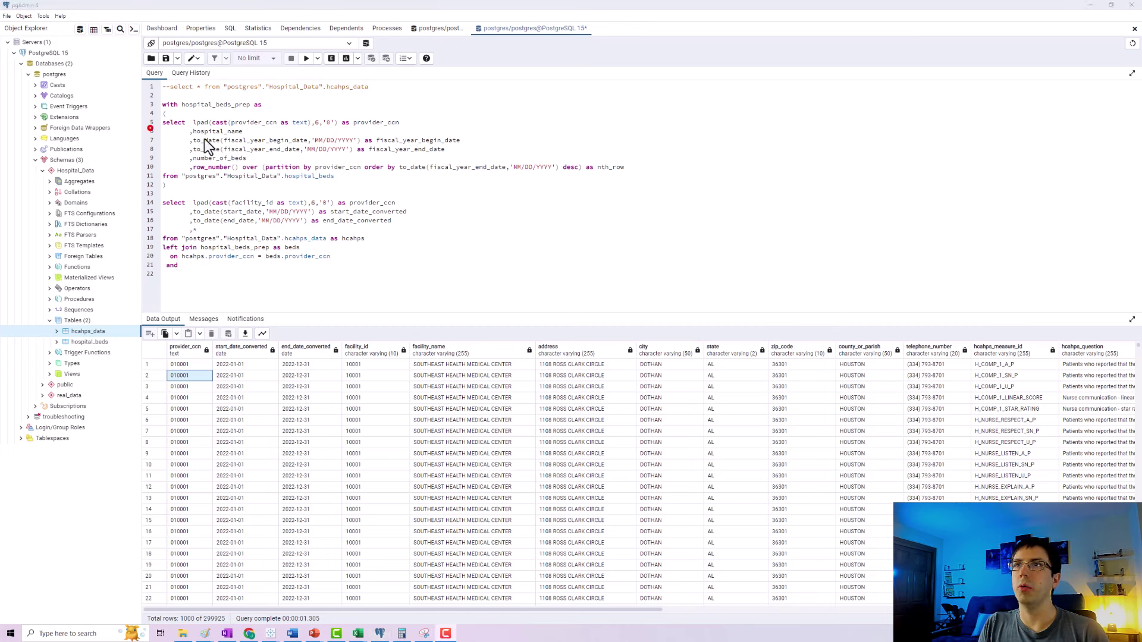
pyautogui.click(150, 128)
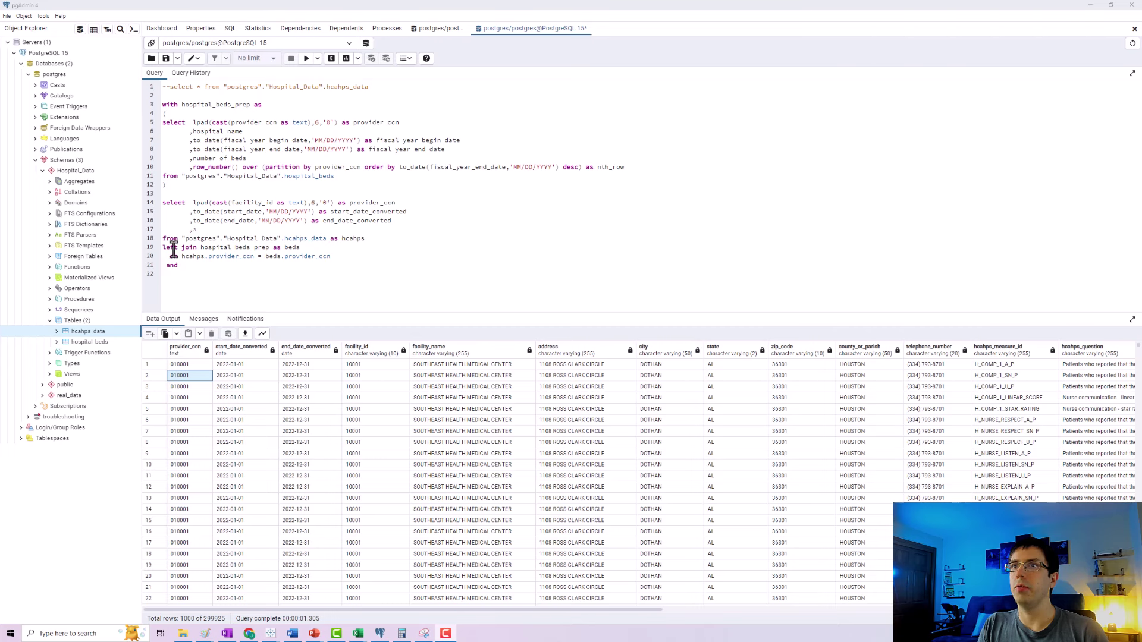
pyautogui.click(209, 265)
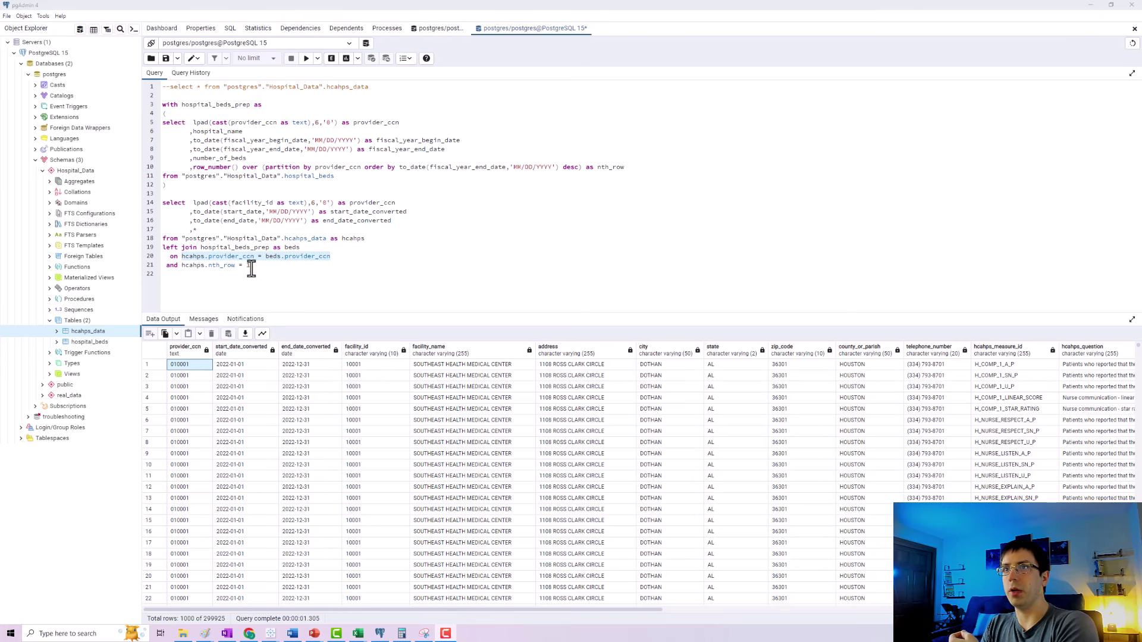
# Step: Review both join conditions against the hospital_beds_prep subquery and check the total row count of the existing hcahps_data result
pyautogui.moveTo(251, 269); pyautogui.dragTo(180, 269)
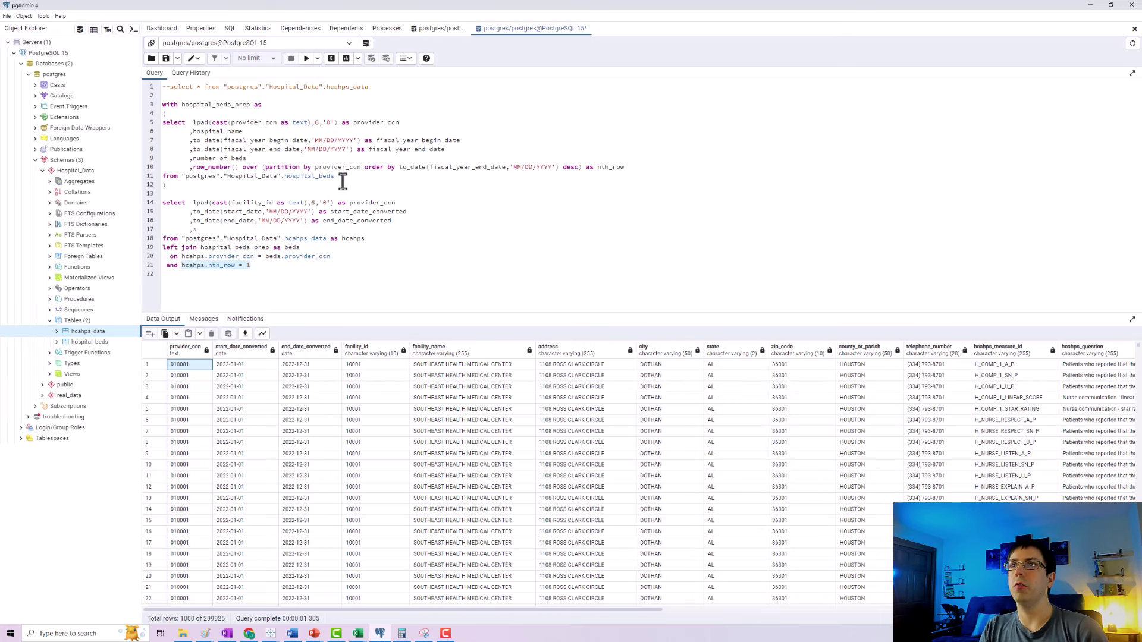
pyautogui.moveTo(343, 178); pyautogui.dragTo(156, 128)
pyautogui.click(256, 286)
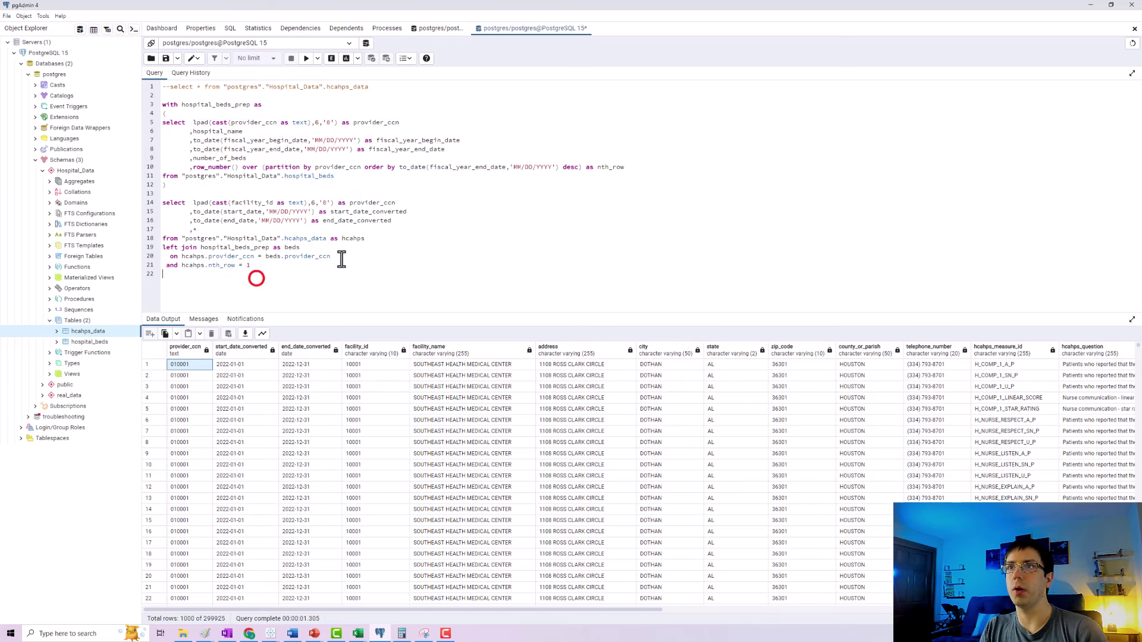
pyautogui.moveTo(332, 257); pyautogui.dragTo(182, 257)
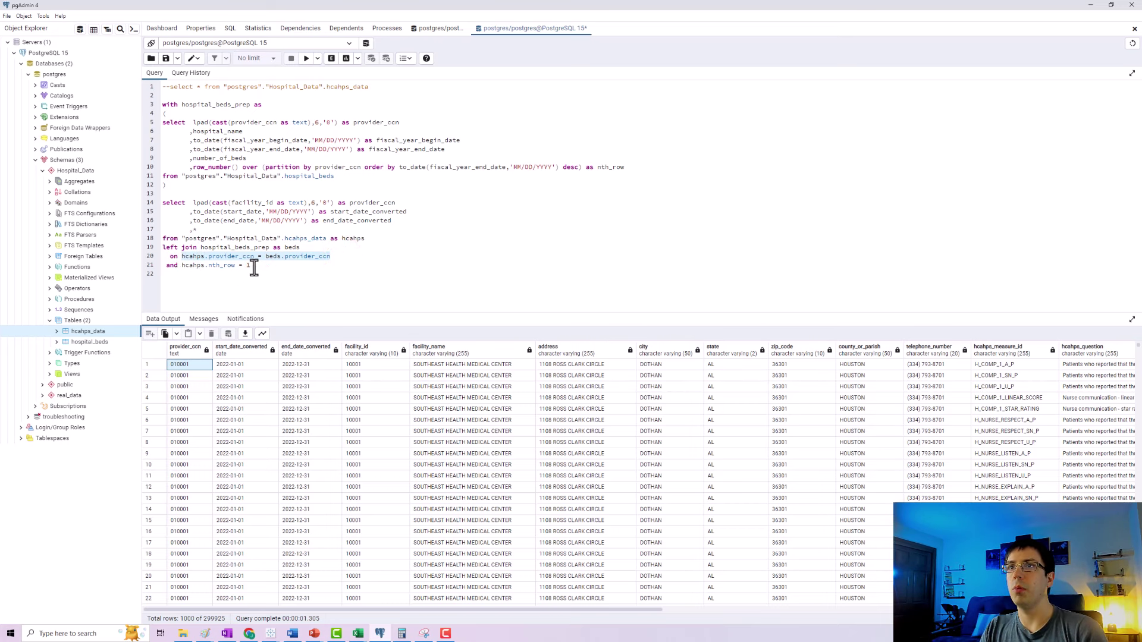
pyautogui.moveTo(252, 265); pyautogui.dragTo(184, 266)
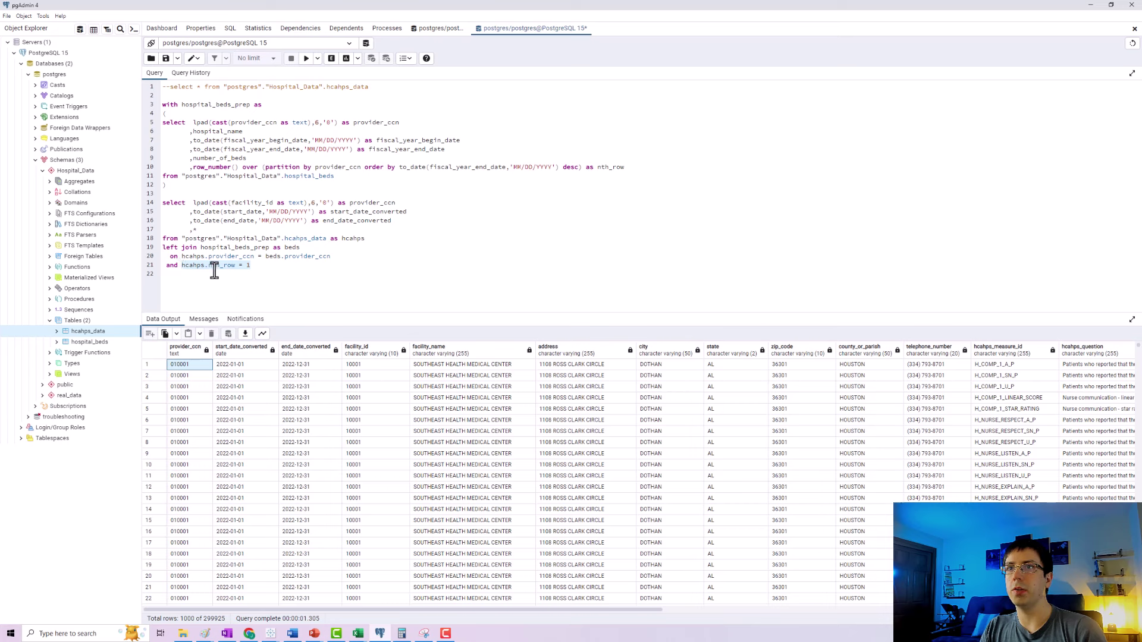
pyautogui.moveTo(330, 176); pyautogui.dragTo(149, 125)
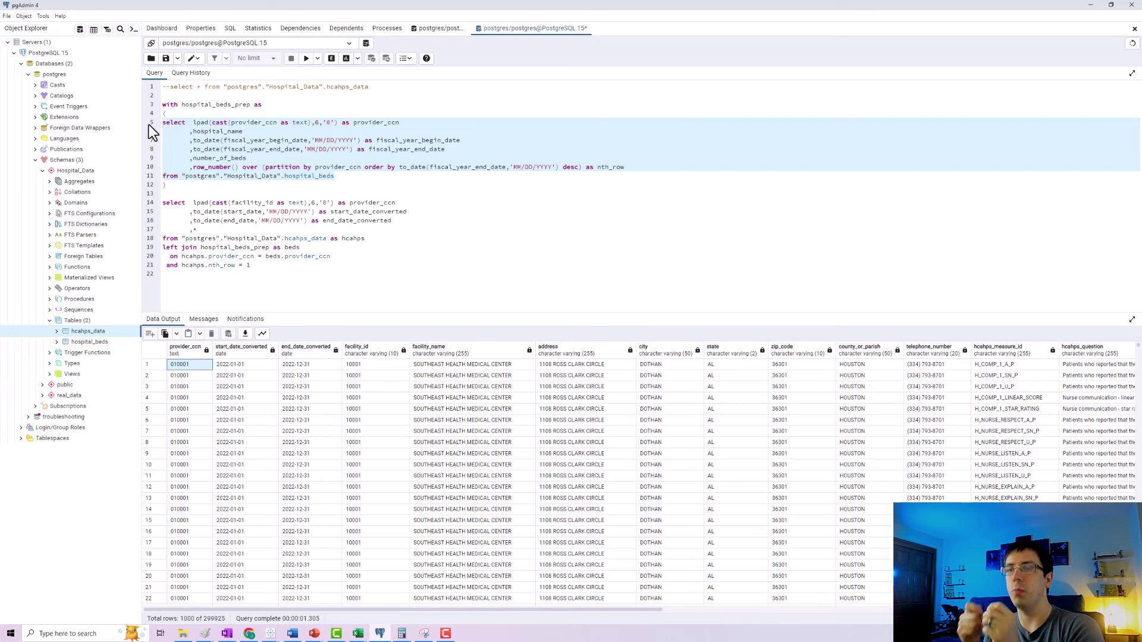
pyautogui.click(270, 263)
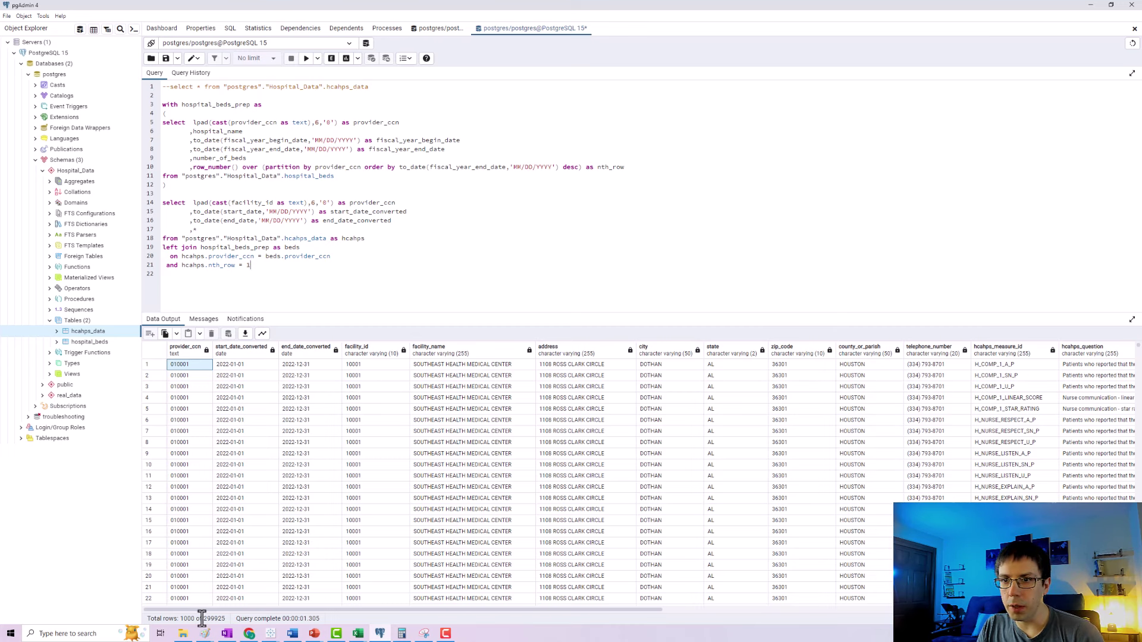
pyautogui.moveTo(203, 619); pyautogui.dragTo(228, 625)
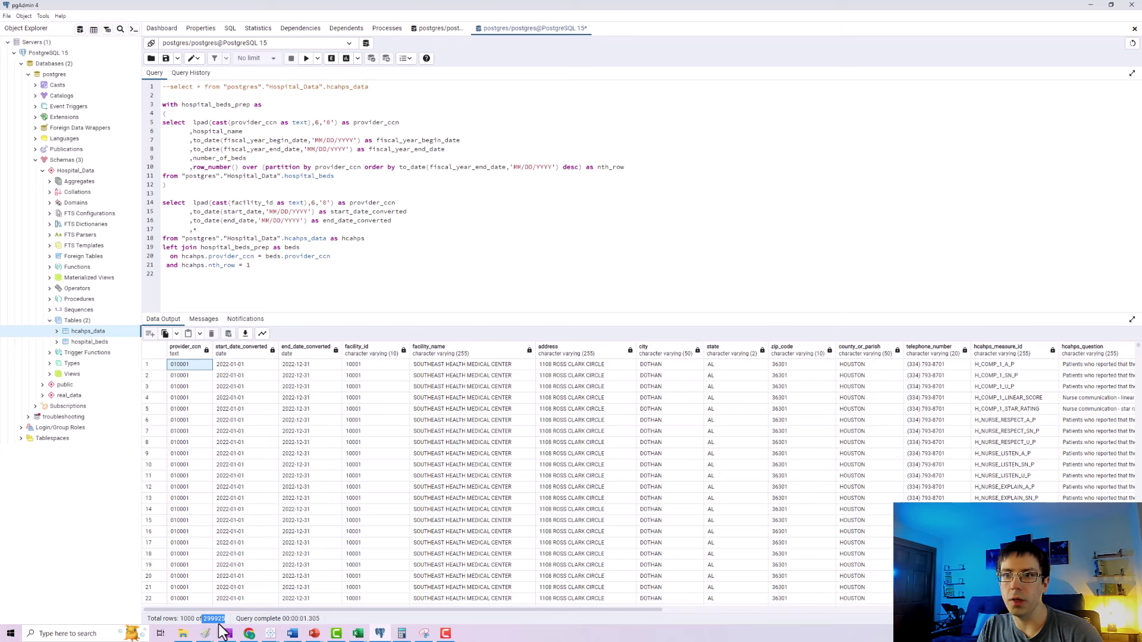
# Step: Run the joined query and compare the returned message with the padded provider_ccn expression and the hcahps.provider_ccn join condition
pyautogui.click(258, 272)
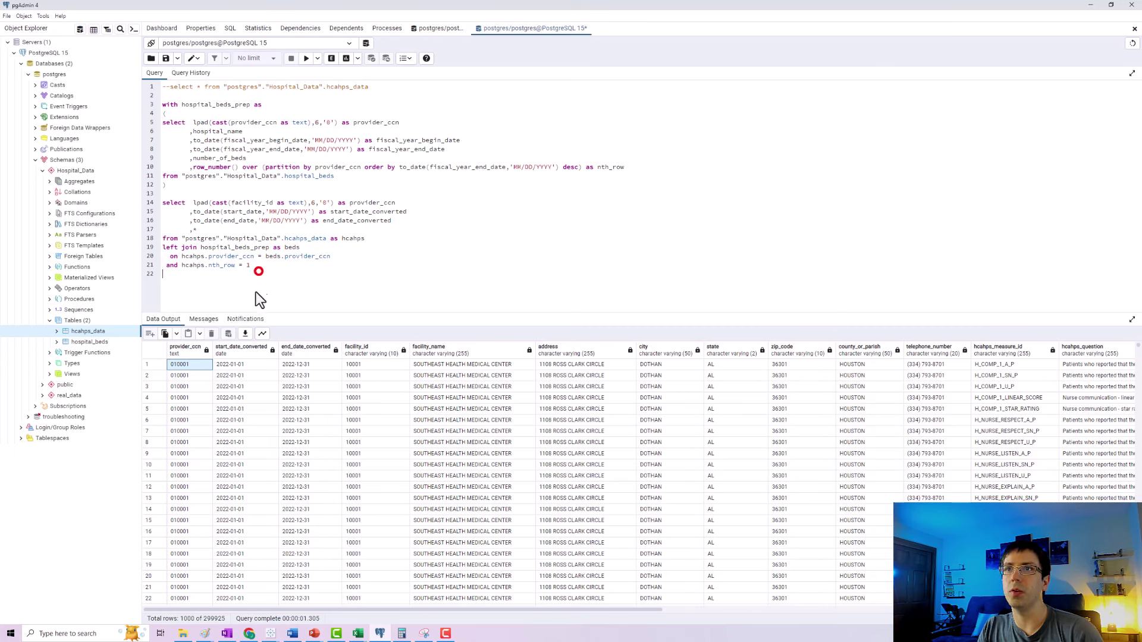
pyautogui.click(306, 58)
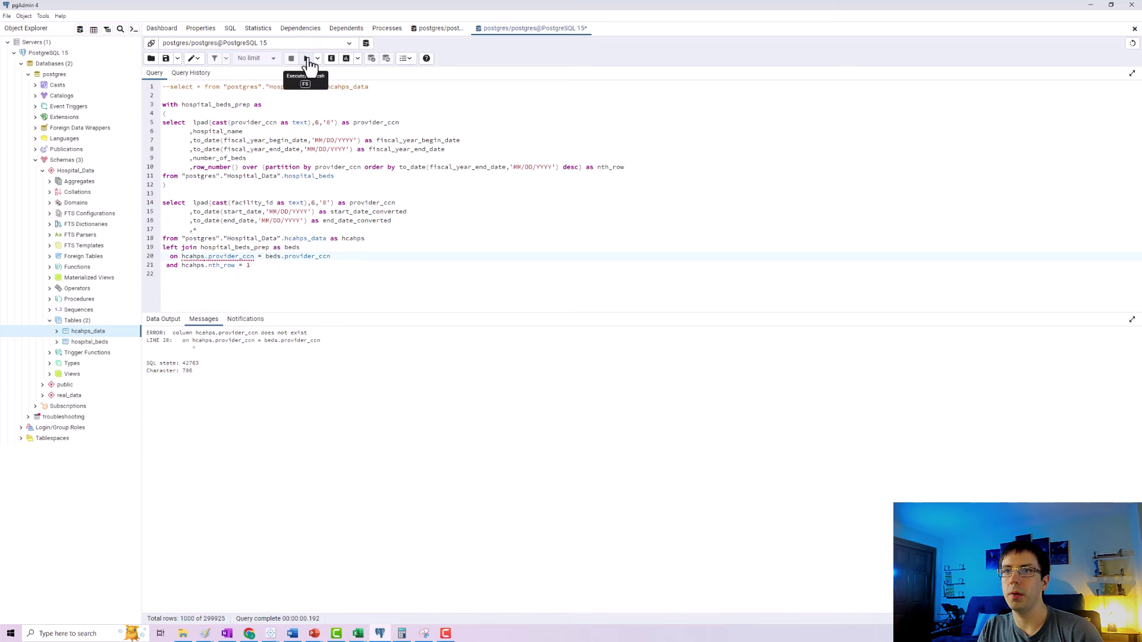
pyautogui.press('BackSpace')
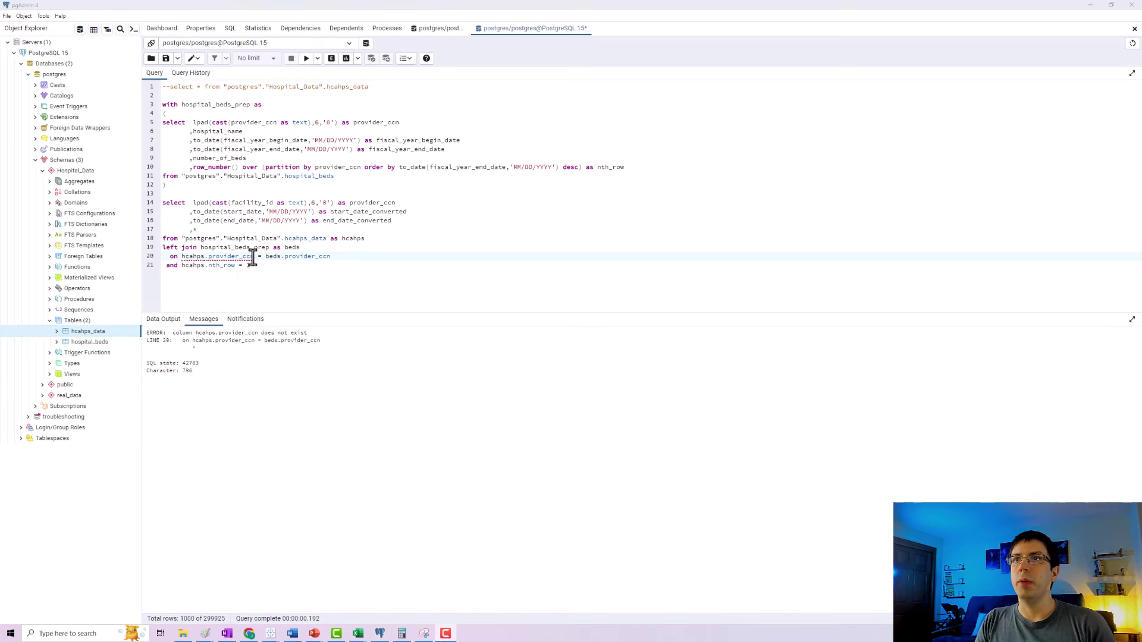
pyautogui.click(253, 261)
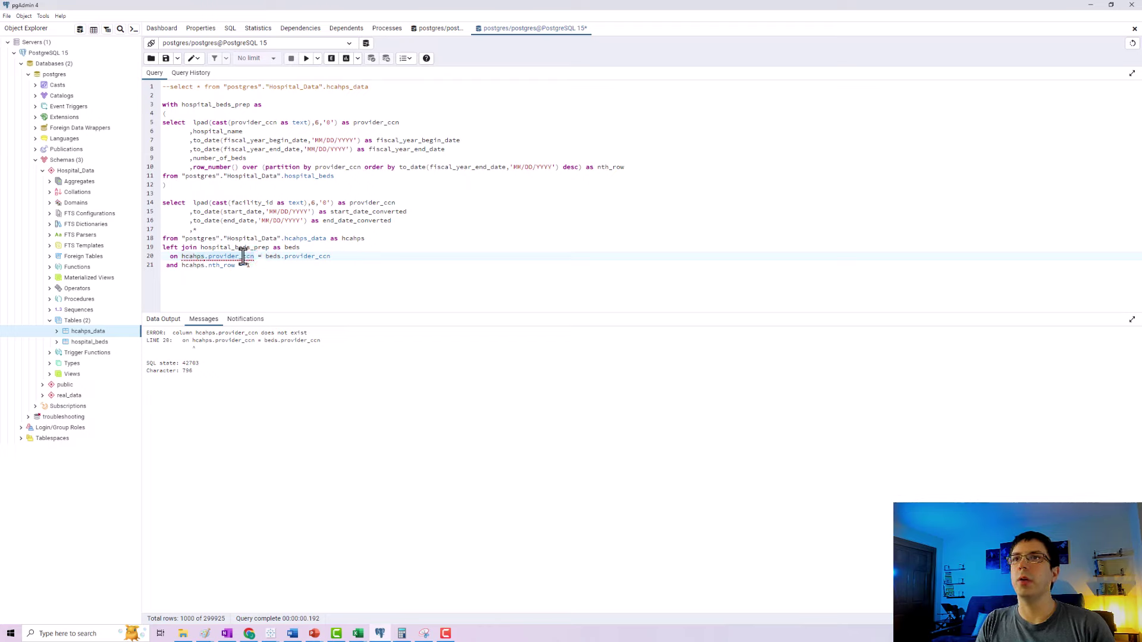
pyautogui.moveTo(396, 203); pyautogui.dragTo(196, 204)
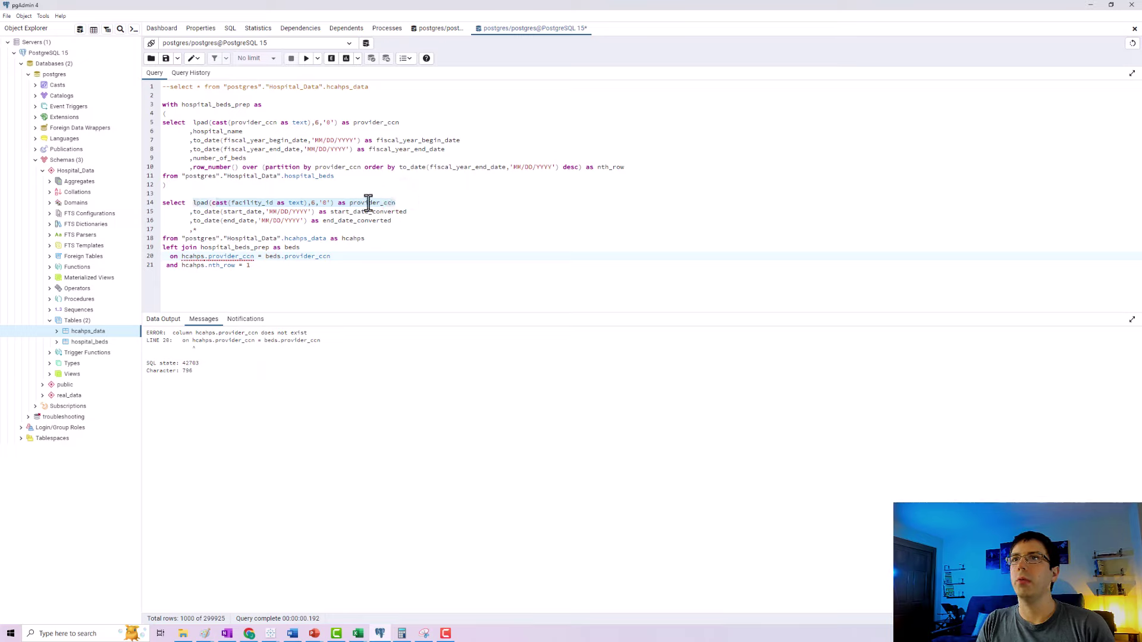
pyautogui.moveTo(253, 257); pyautogui.dragTo(182, 256)
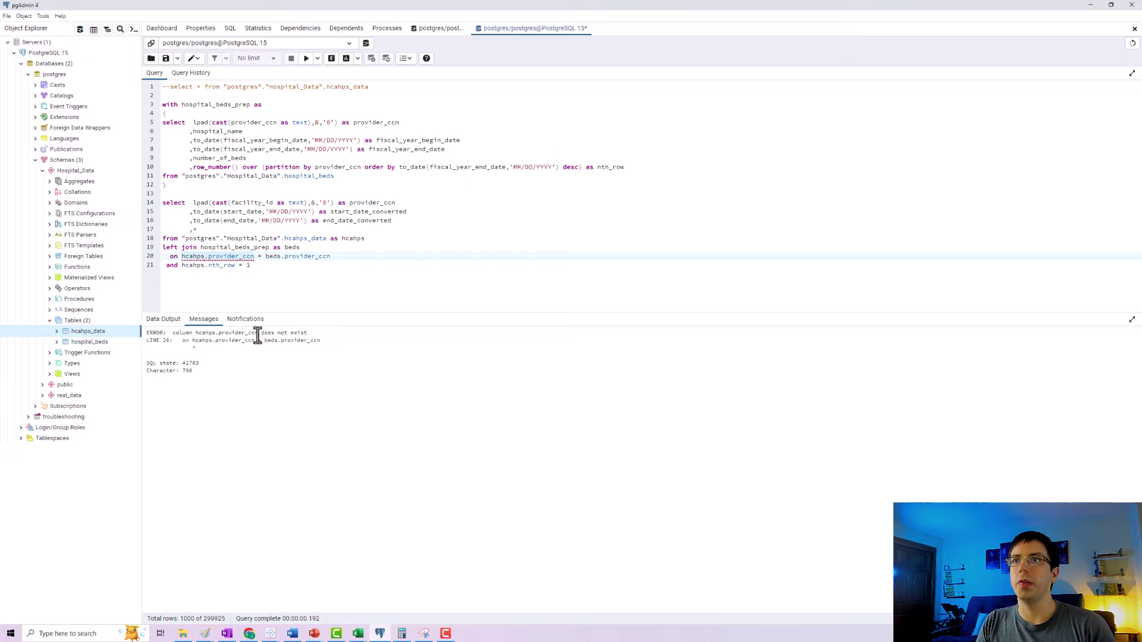
pyautogui.moveTo(308, 332); pyautogui.dragTo(173, 332)
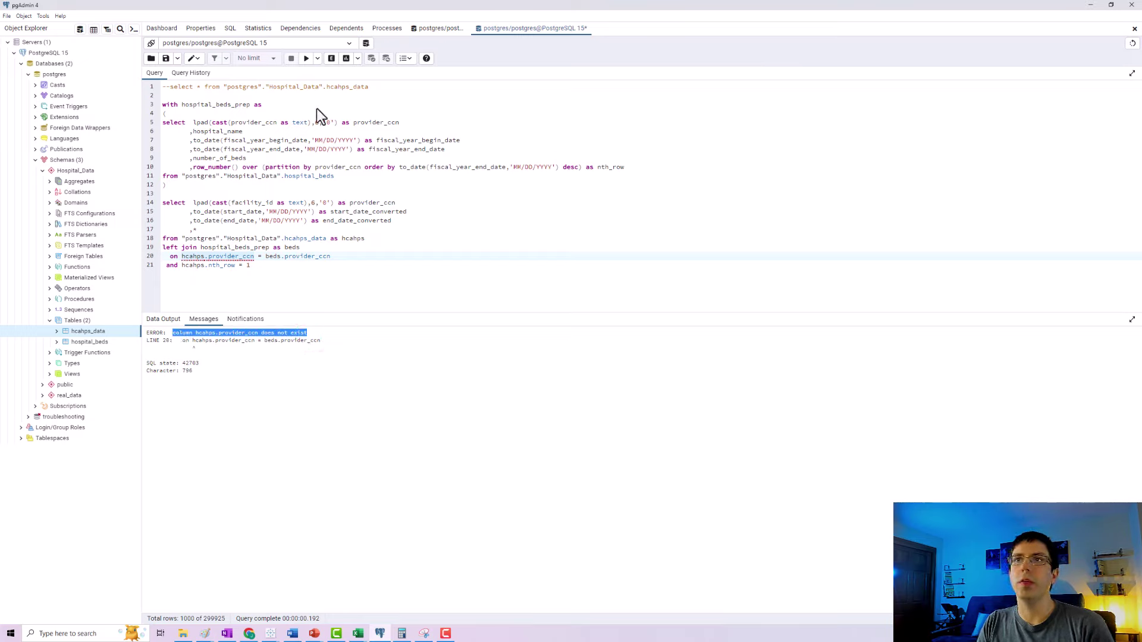
pyautogui.moveTo(395, 203); pyautogui.dragTo(192, 203)
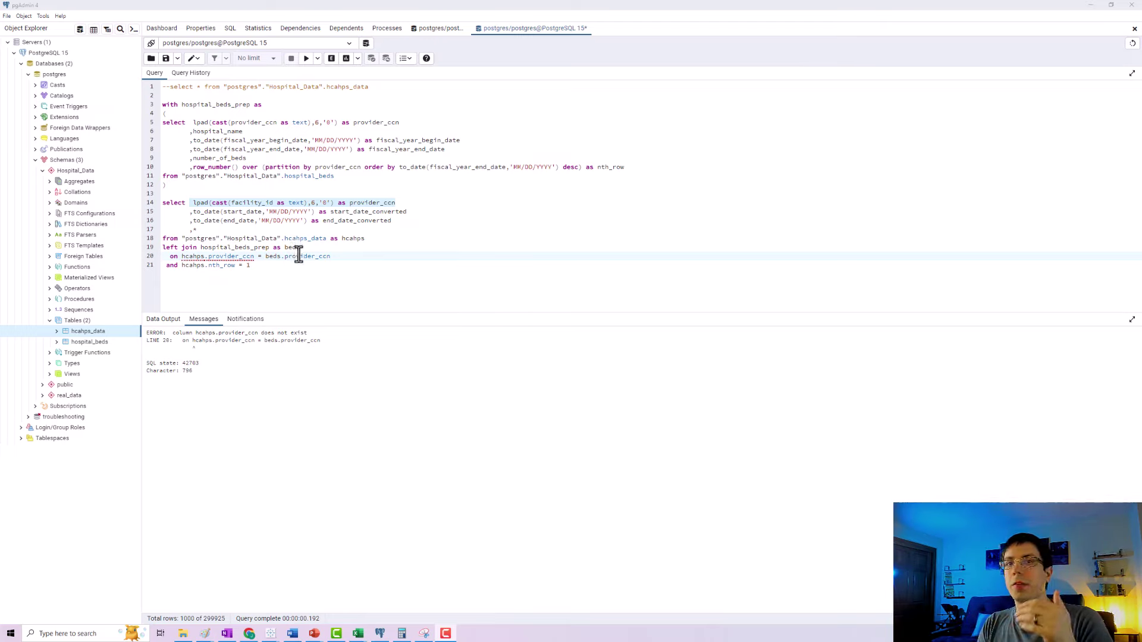
pyautogui.click(316, 111)
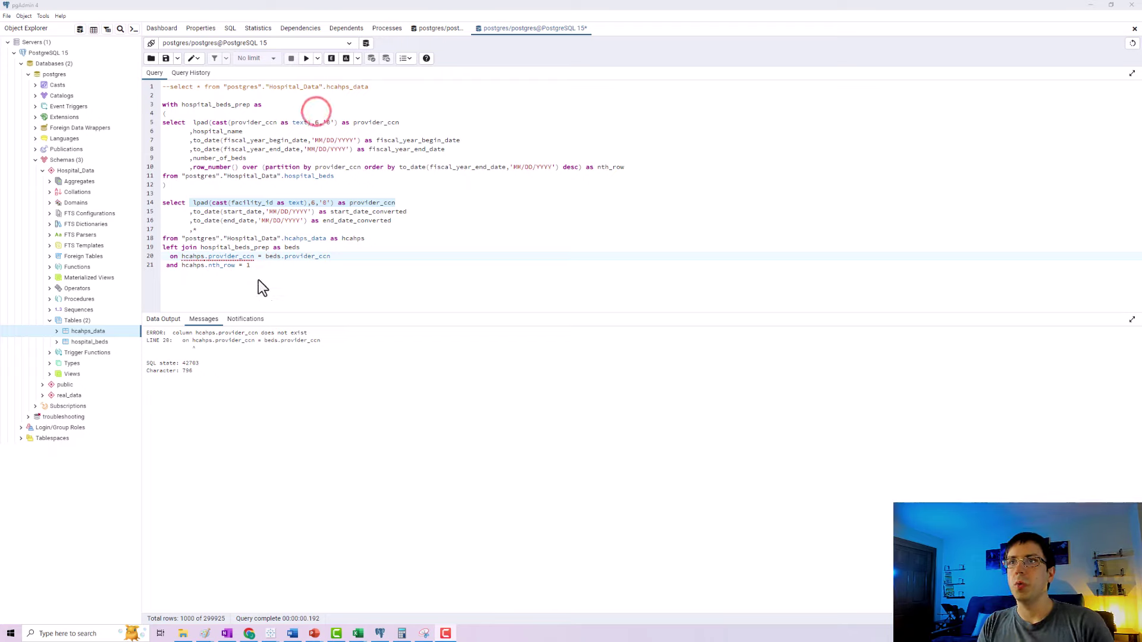
# Step: Write a sample query outline beneath the join conditions with the lines SELECT ..., FROM Table 1, JOIN Table 2 and ON ...
pyautogui.click(254, 280)
pyautogui.press('Return')
pyautogui.press('Return')
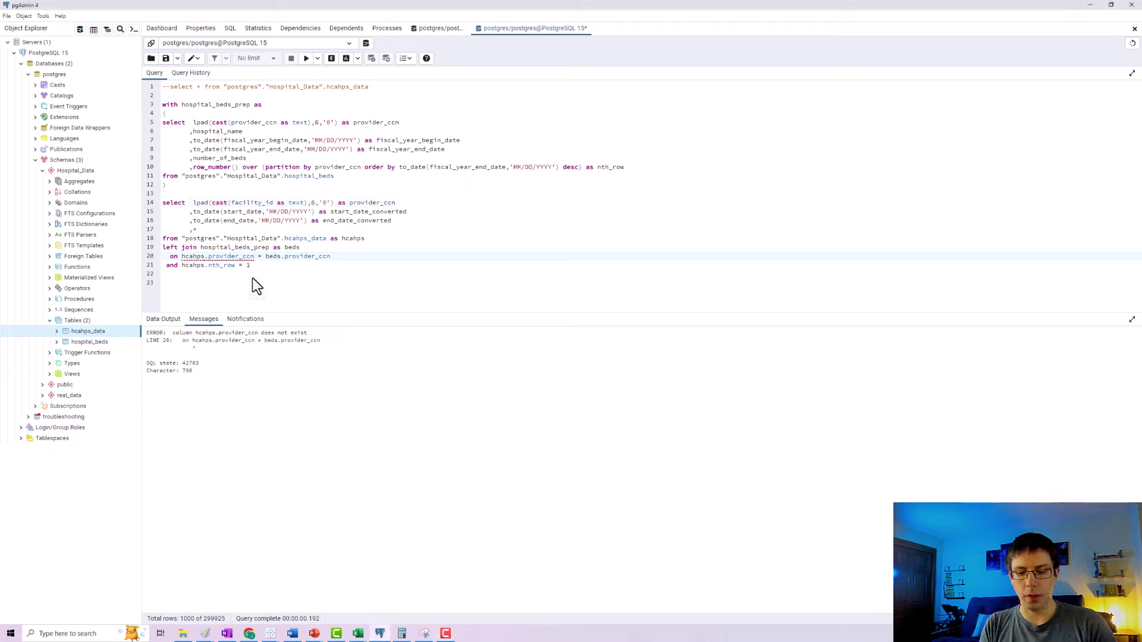
pyautogui.write('SELECT ...')
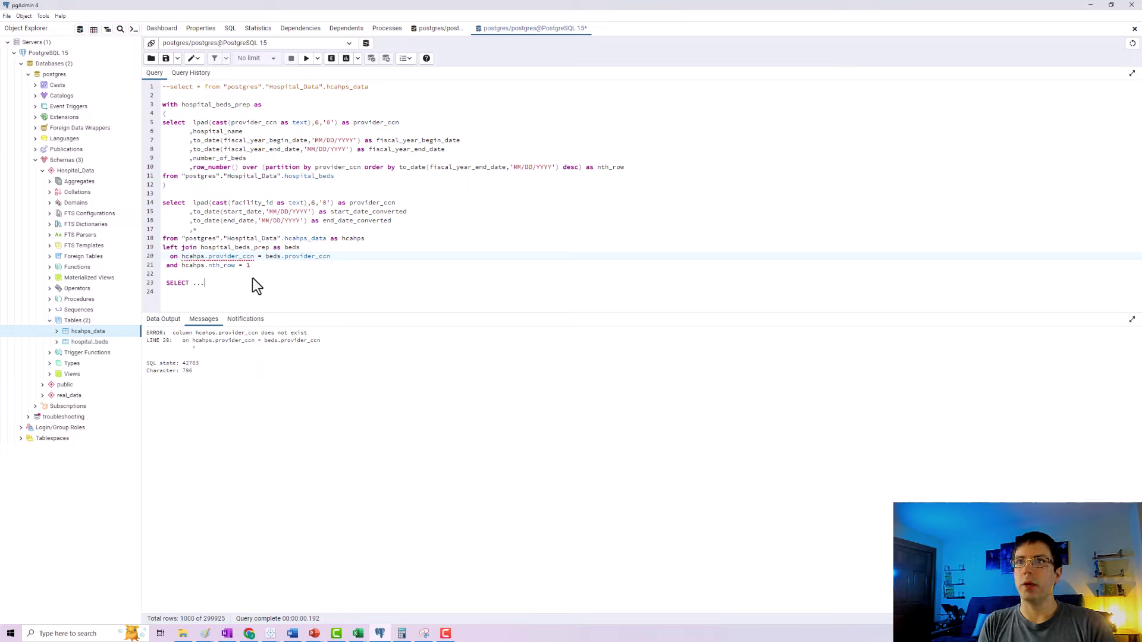
pyautogui.press('Return')
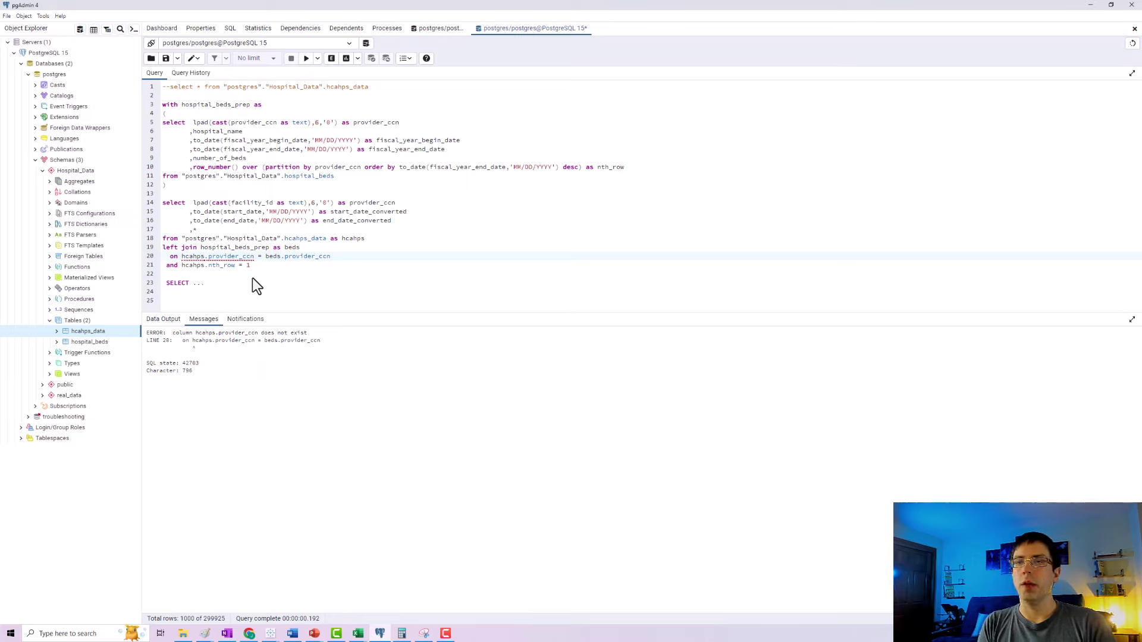
pyautogui.write('FROM Table ')
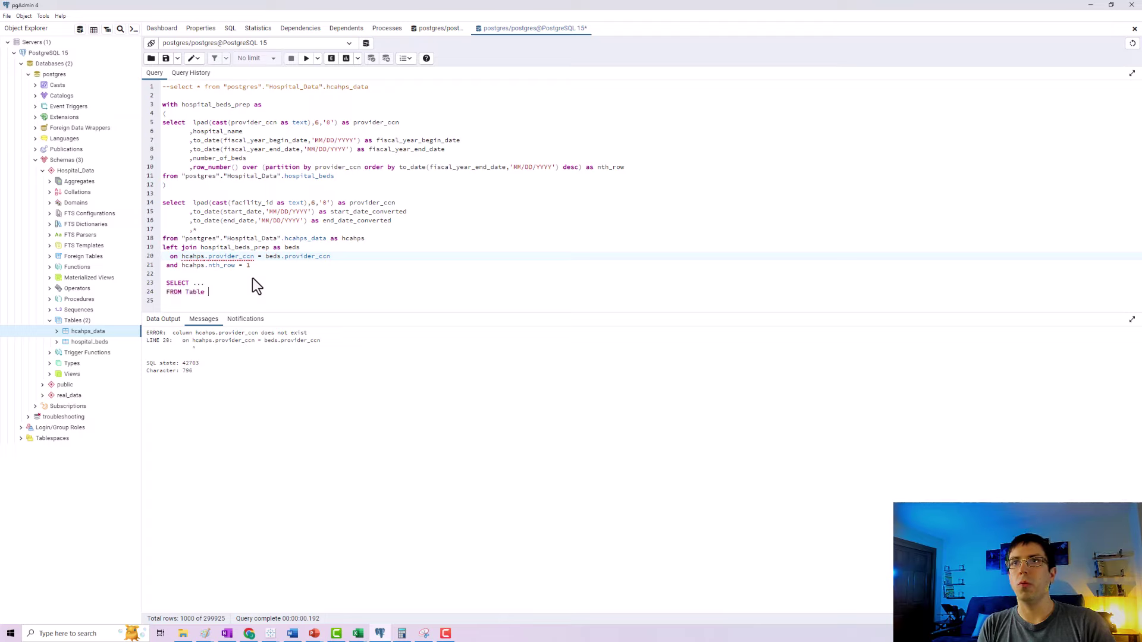
pyautogui.write('1')
pyautogui.press('Return')
pyautogui.write('JOIN Table ')
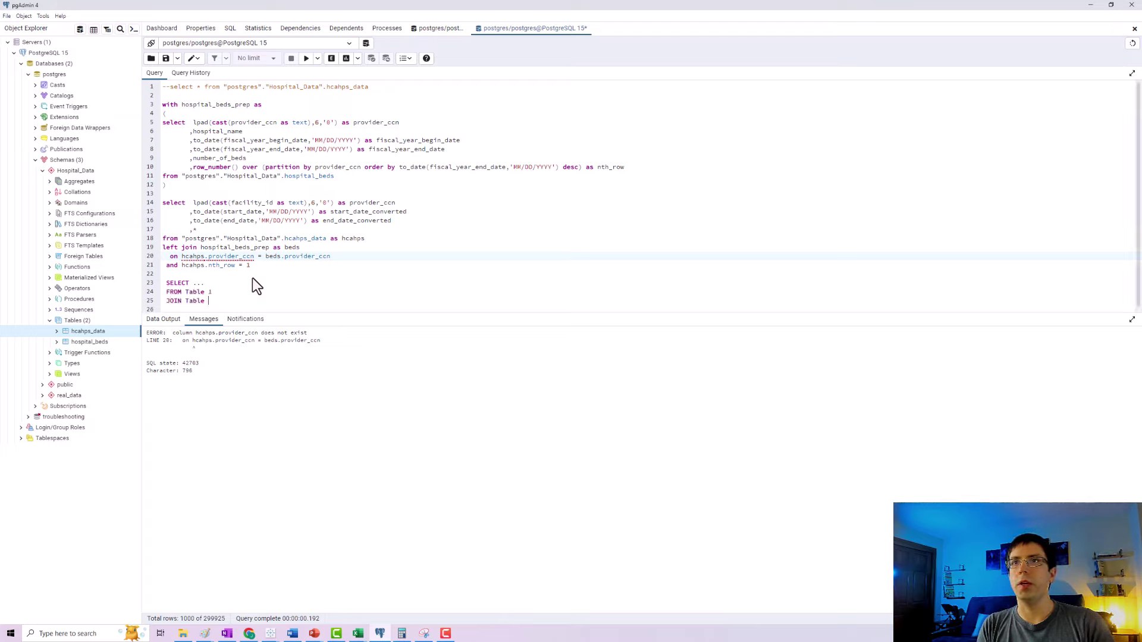
pyautogui.write('2')
pyautogui.press('Return')
pyautogui.write('ON ..')
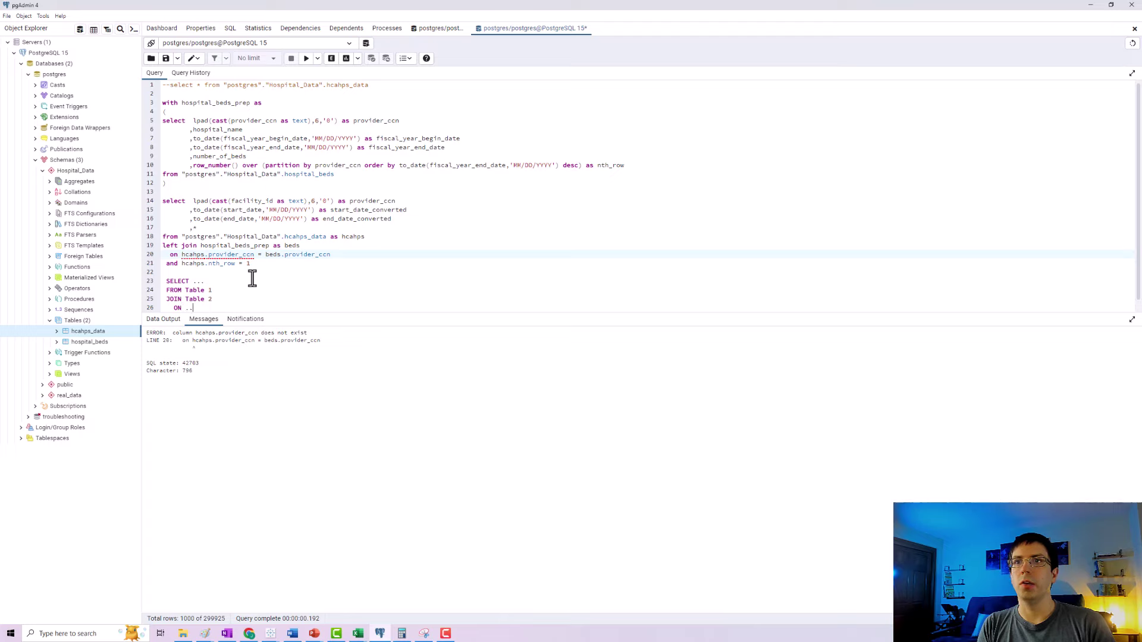
pyautogui.write('.')
pyautogui.press('Return')
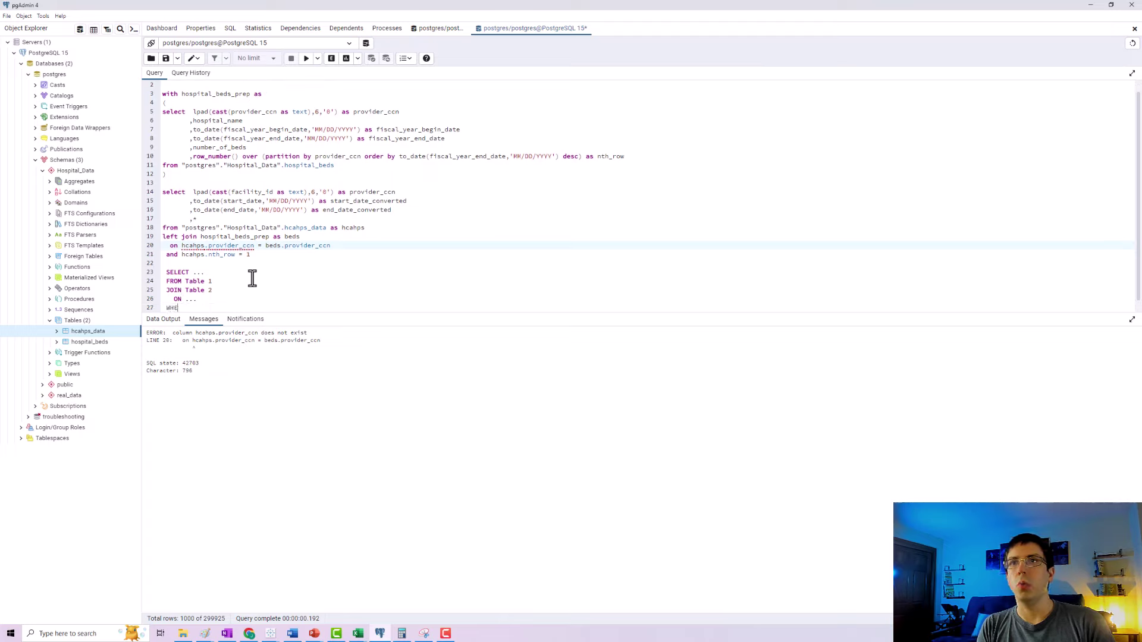
# Step: Extend the sample outline with WHERE, GROUP BY and HAVING lines
pyautogui.write('WHERE')
pyautogui.press('Return')
pyautogui.write('GROUP ')
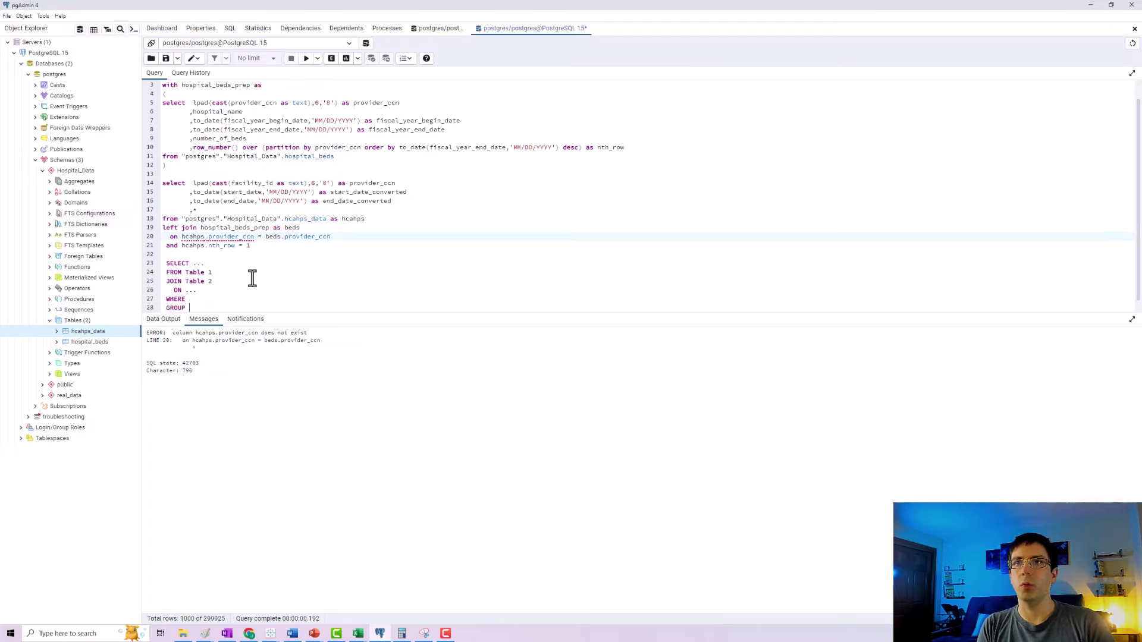
pyautogui.write('BY')
pyautogui.press('Return')
pyautogui.write('HAVING')
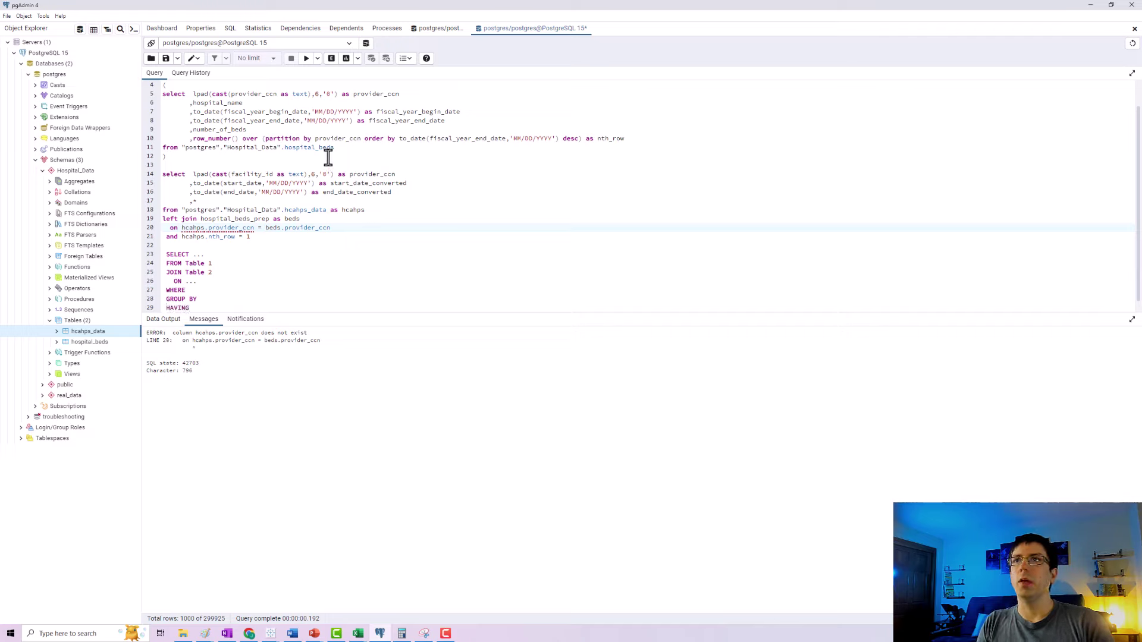
# Step: Add the clause execution order beneath the outline, one per line: FROM / JOIN, WHERE, GROUP BY, HAVING, SELECT, ORDER BY, LIMIT, and walk through it
pyautogui.moveTo(204, 308); pyautogui.dragTo(166, 249)
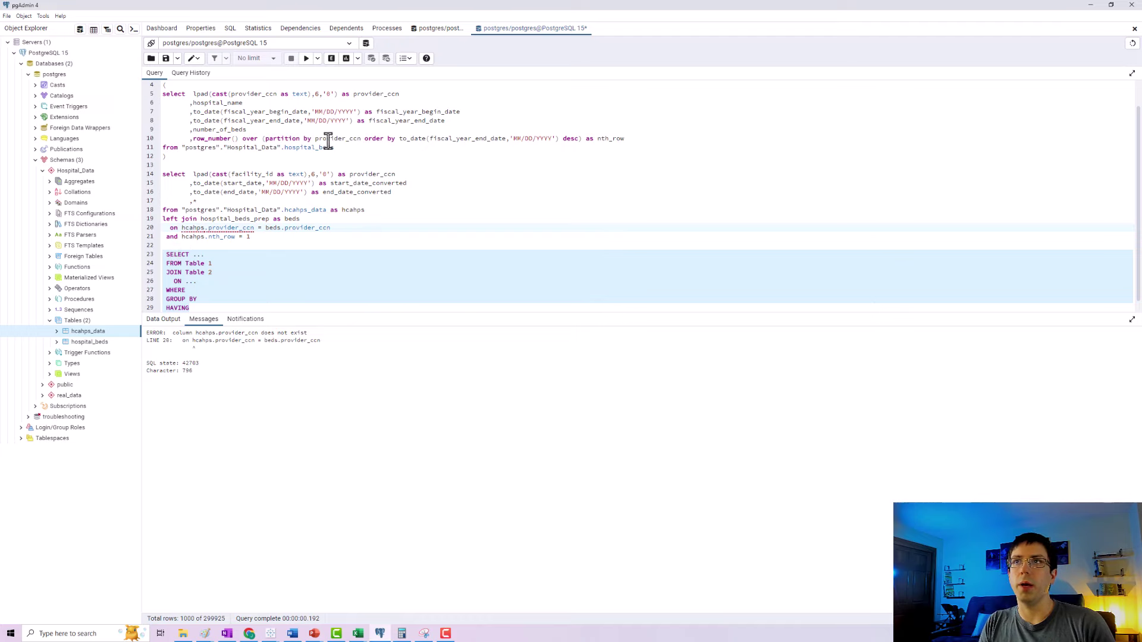
pyautogui.write('FROM / JOIN WHERE GROUP BY HAVING SELECT ORDER BY LIMIT')
pyautogui.moveTo(164, 244); pyautogui.dragTo(210, 243)
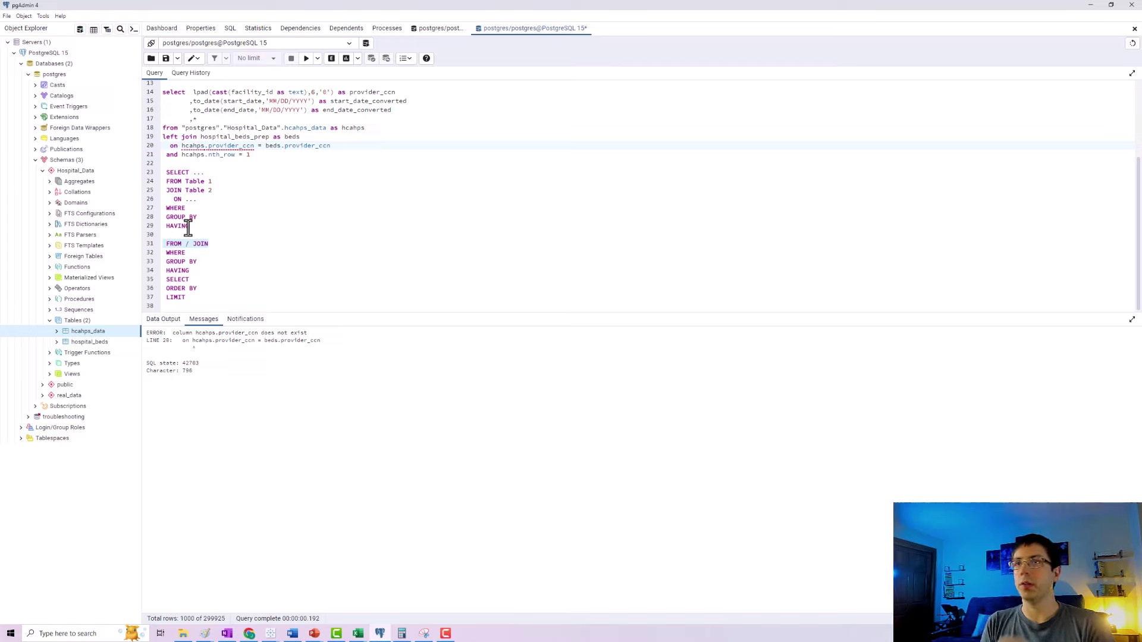
pyautogui.click(191, 250)
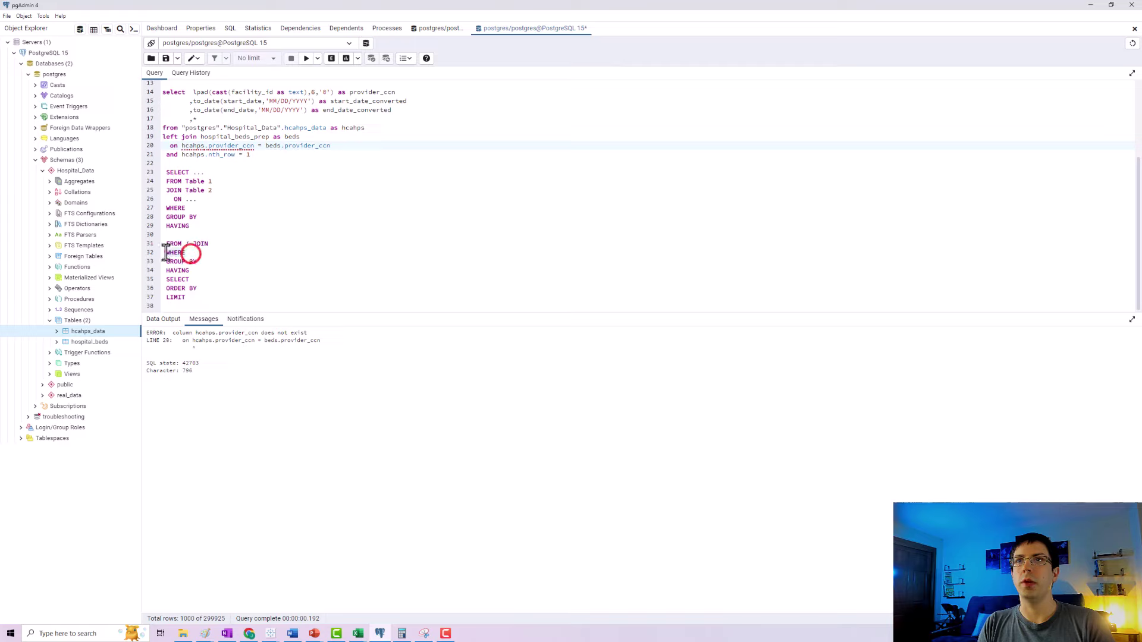
pyautogui.doubleClick(194, 261)
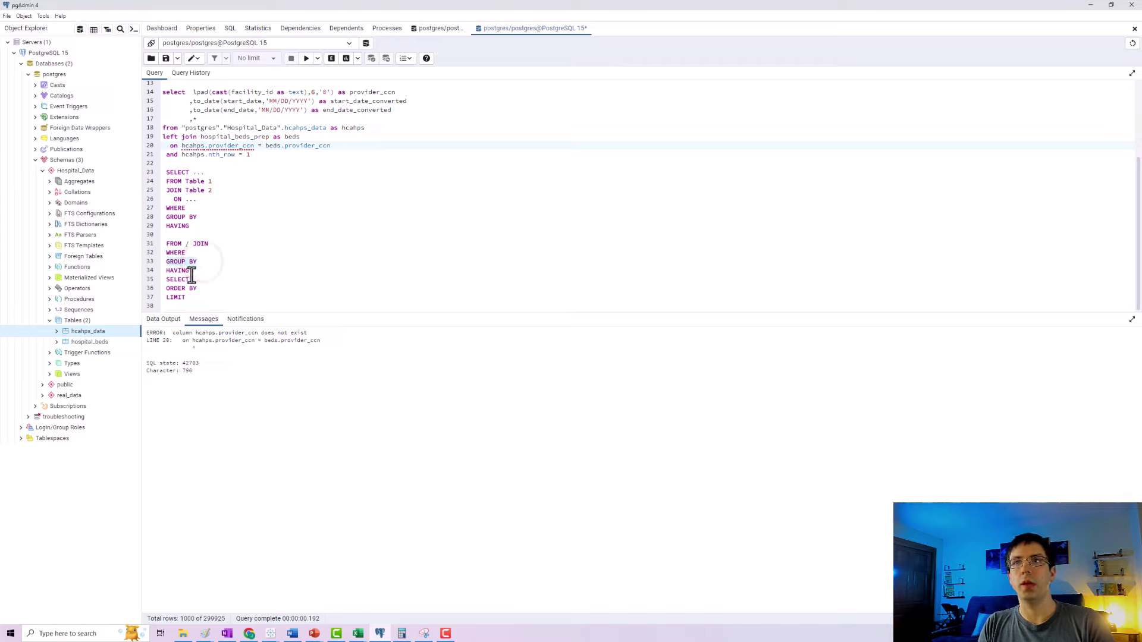
pyautogui.click(193, 272)
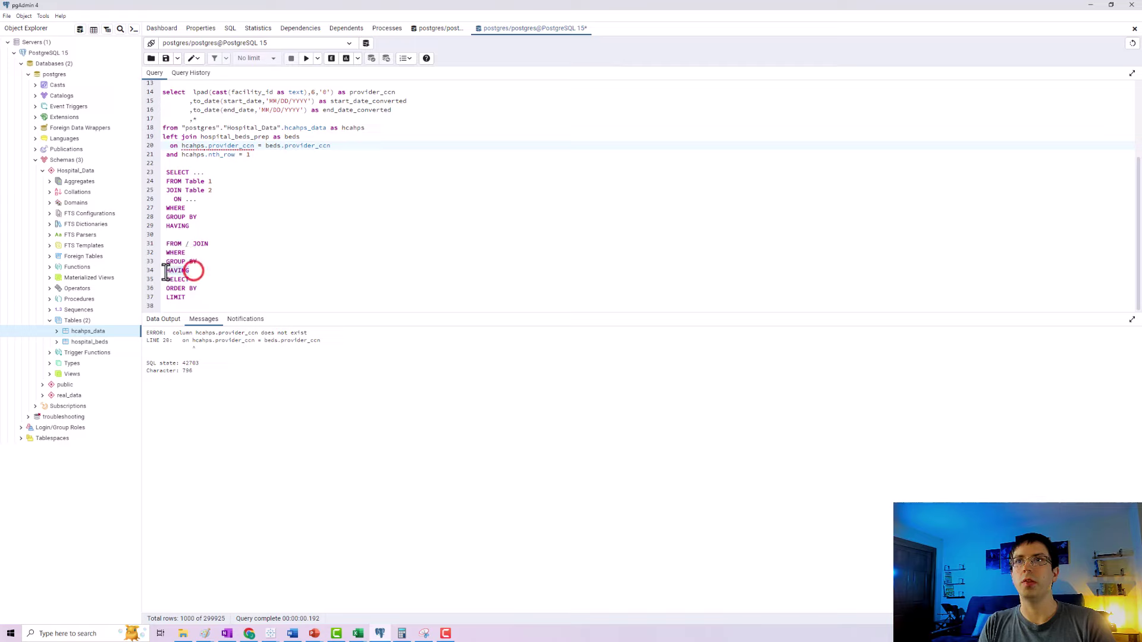
pyautogui.click(190, 281)
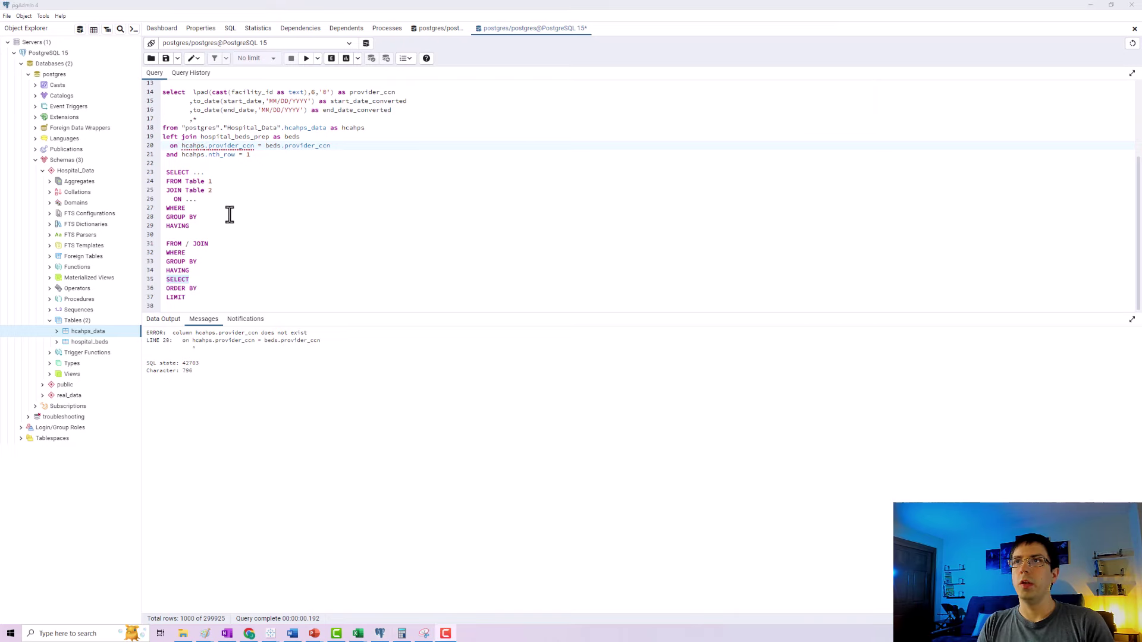
# Step: Delete the sample query outline and the surplus blank lines above the execution order list
pyautogui.moveTo(211, 225); pyautogui.dragTo(153, 165)
pyautogui.press('Delete')
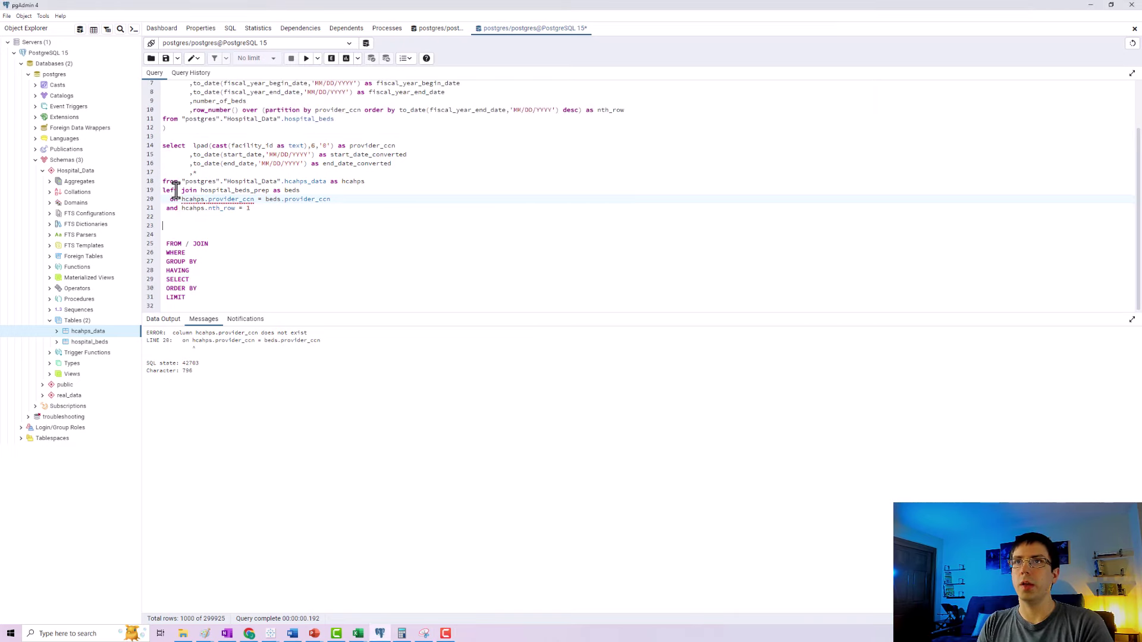
pyautogui.click(166, 234)
pyautogui.press('BackSpace')
pyautogui.press('BackSpace')
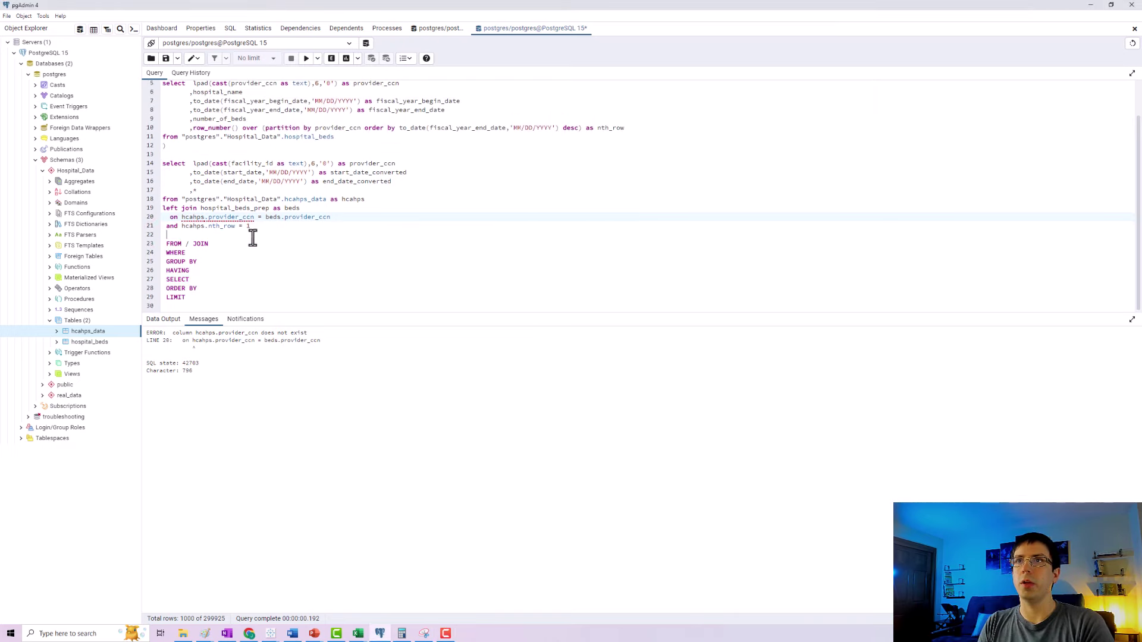
# Step: Review the full joined query, from the hospital_beds_prep subquery to its last join condition, against the execution order list
pyautogui.moveTo(252, 226); pyautogui.dragTo(163, 167)
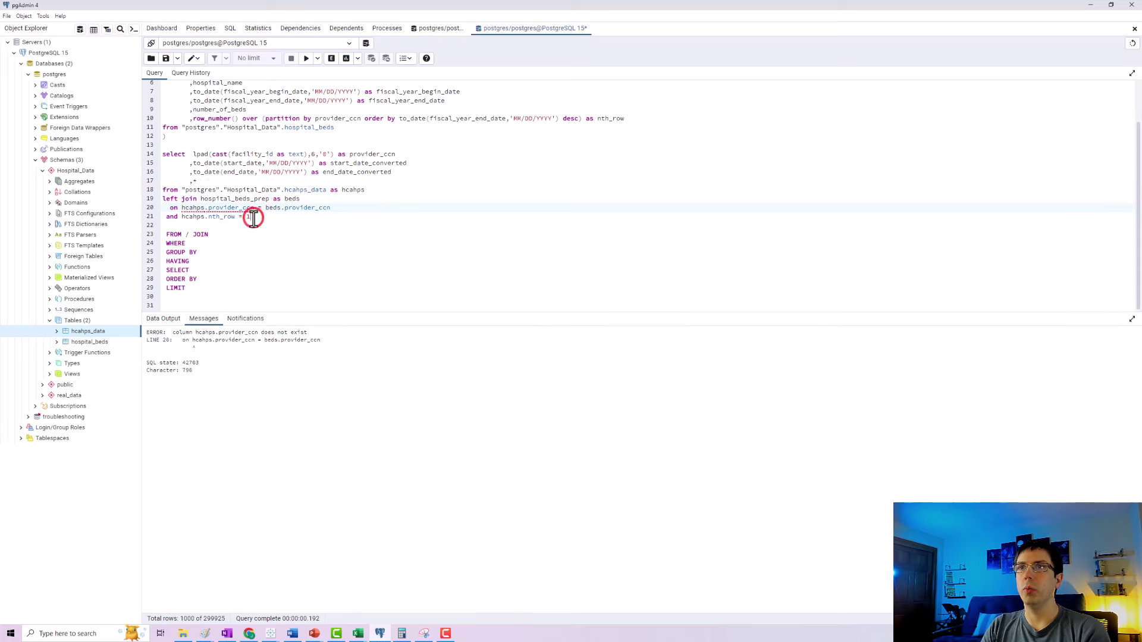
pyautogui.moveTo(252, 225); pyautogui.dragTo(140, 13)
pyautogui.scroll(-2, 229, 161)
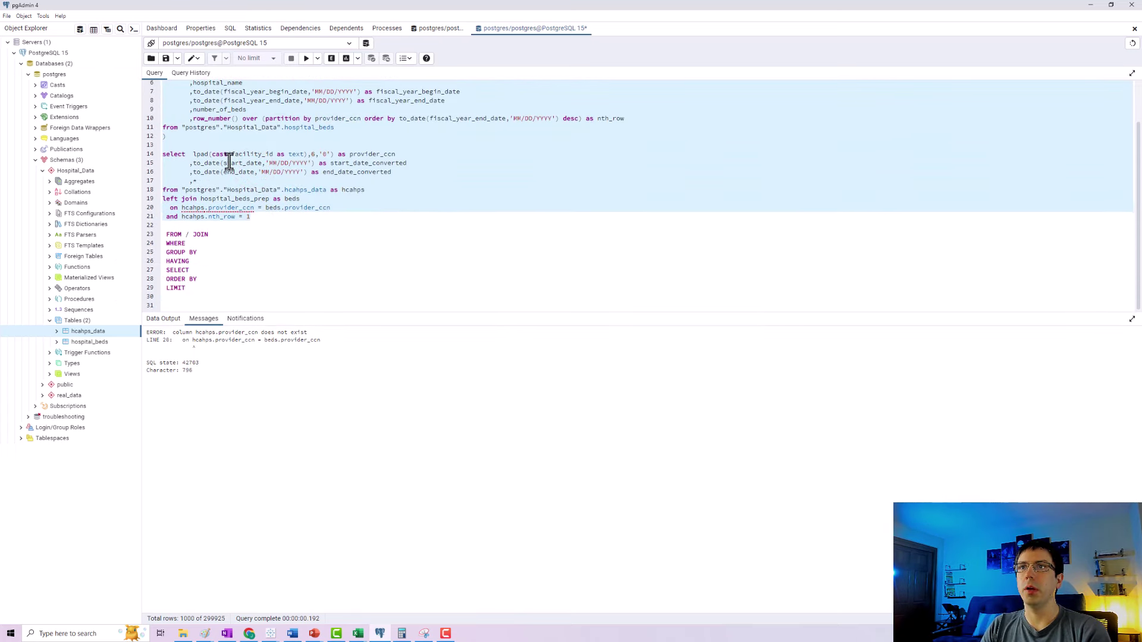
pyautogui.scroll(2, 262, 232)
pyautogui.scroll(1, 265, 242)
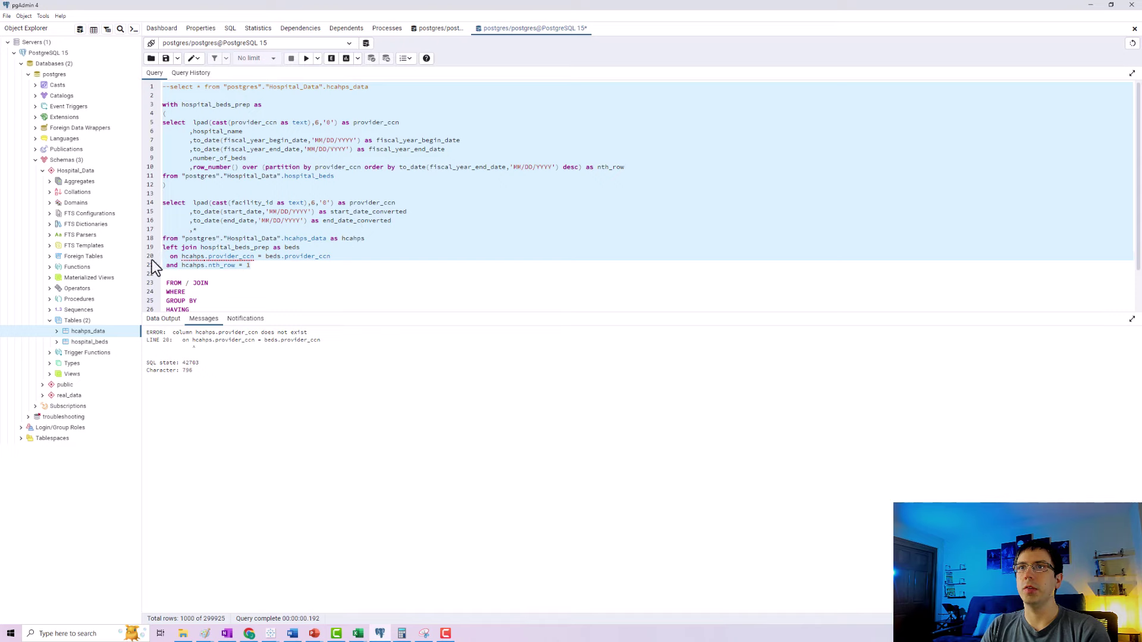
pyautogui.scroll(-2, 288, 262)
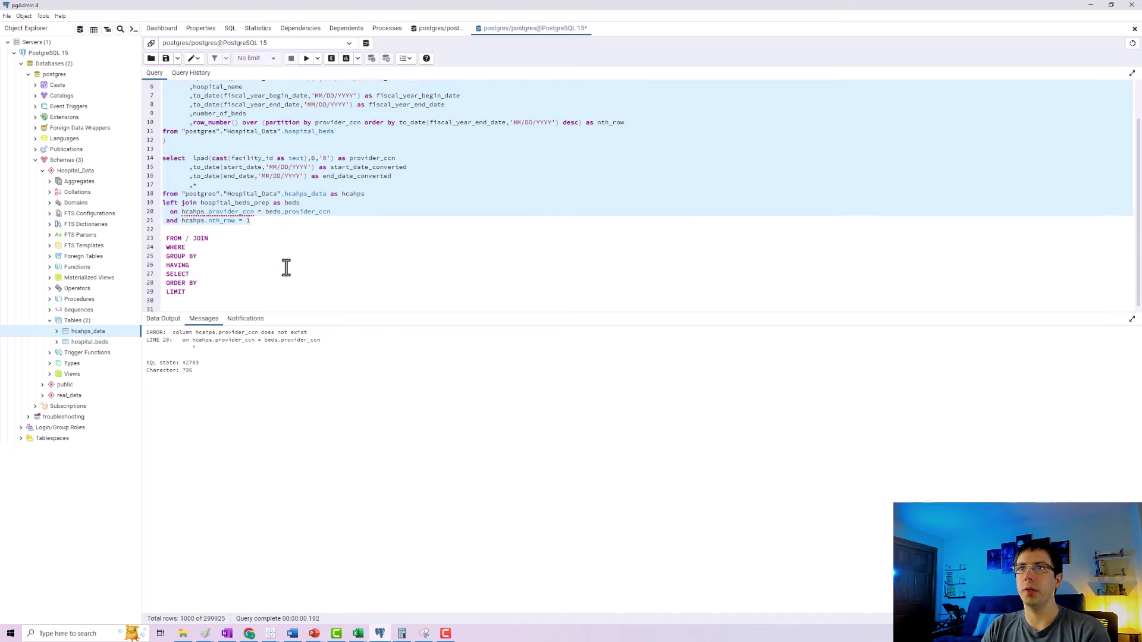
pyautogui.click(286, 266)
# Step: Start a select * from statement beneath the LIMIT line, reusing the final select's from "postgres"."Hospital_Data".hcahps_data as hcahps clause
pyautogui.moveTo(373, 193); pyautogui.dragTo(164, 202)
pyautogui.hotkey('ctrl', 'c')
pyautogui.scroll(-1, 191, 288)
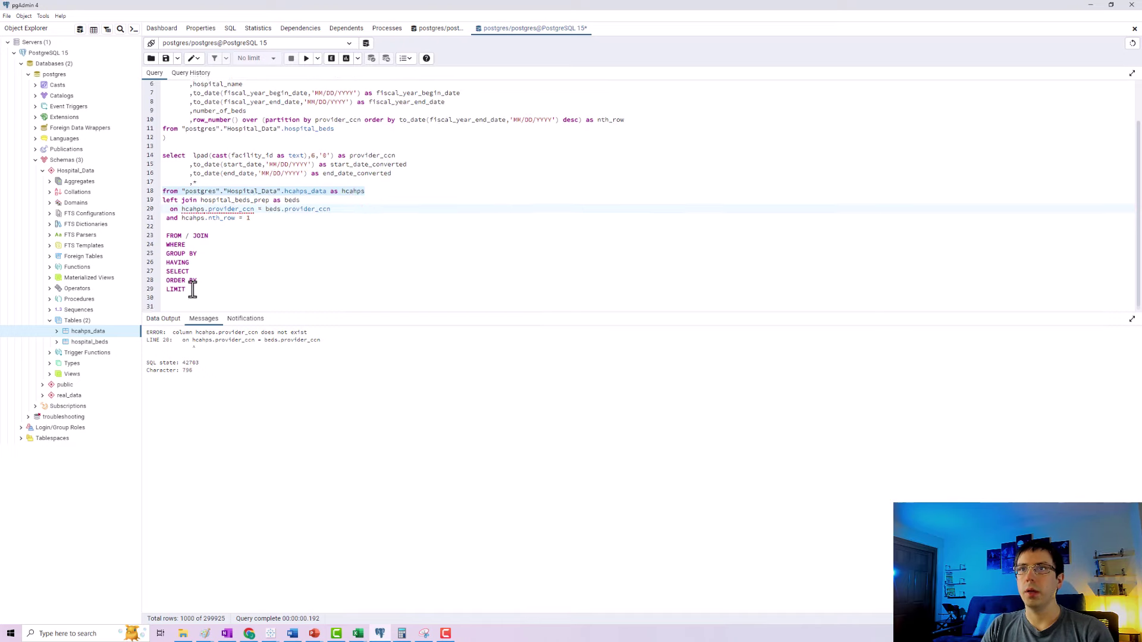
pyautogui.click(189, 288)
pyautogui.press('Down')
pyautogui.press('Down')
pyautogui.write('select * fr')
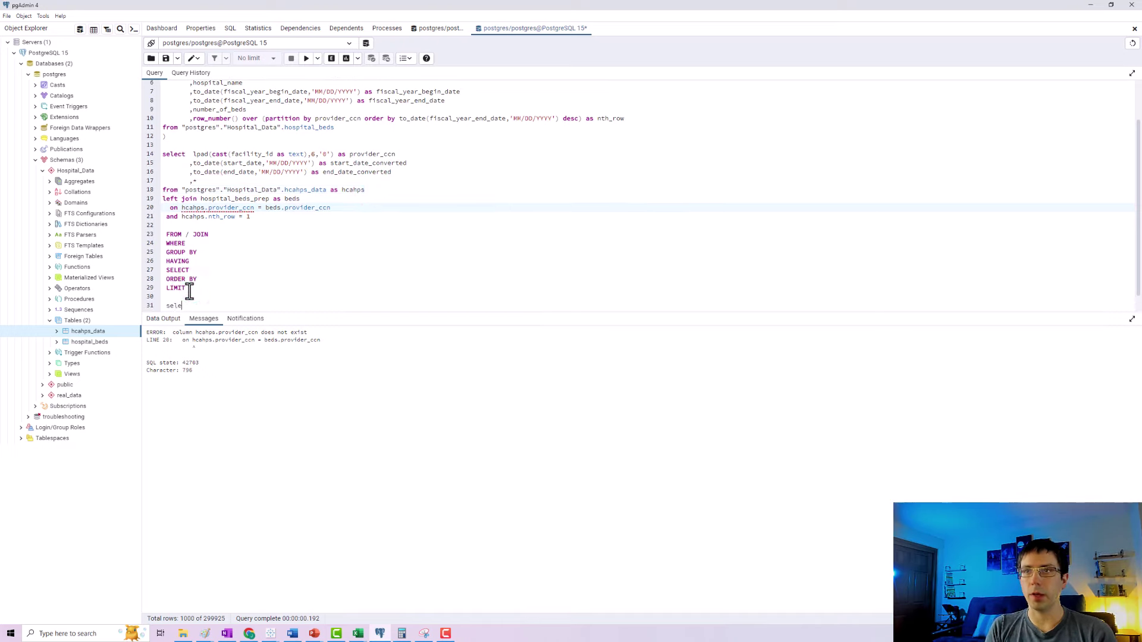
pyautogui.hotkey('ctrl', 'v')
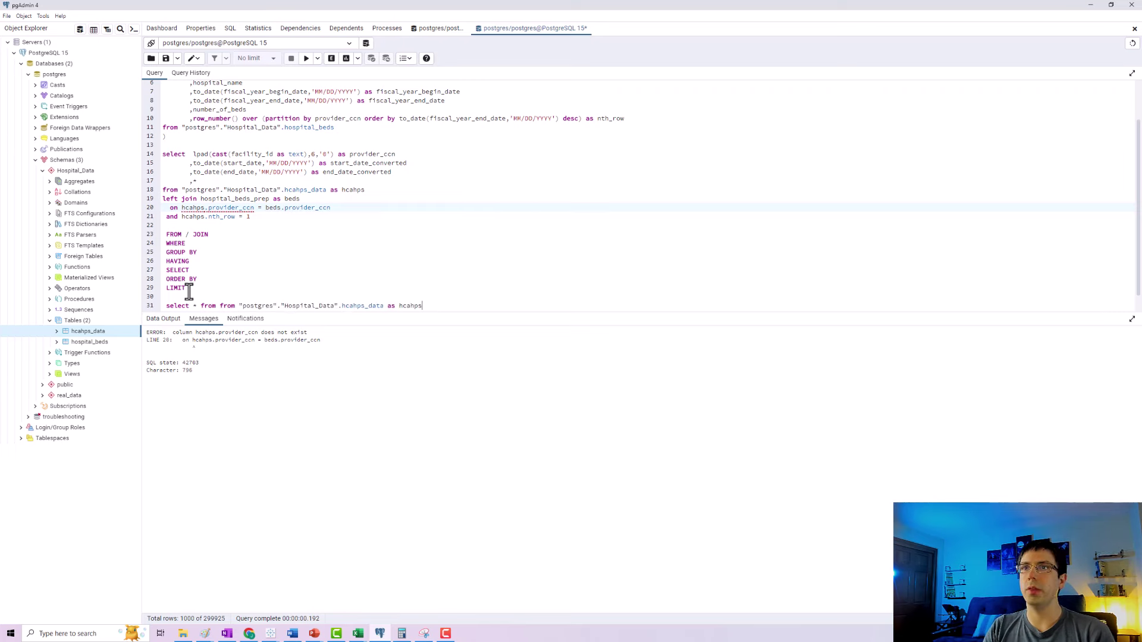
# Step: Remove the duplicated from in the new hcahps_data statement and select the whole statement
pyautogui.scroll(-1, 250, 295)
pyautogui.click(219, 292)
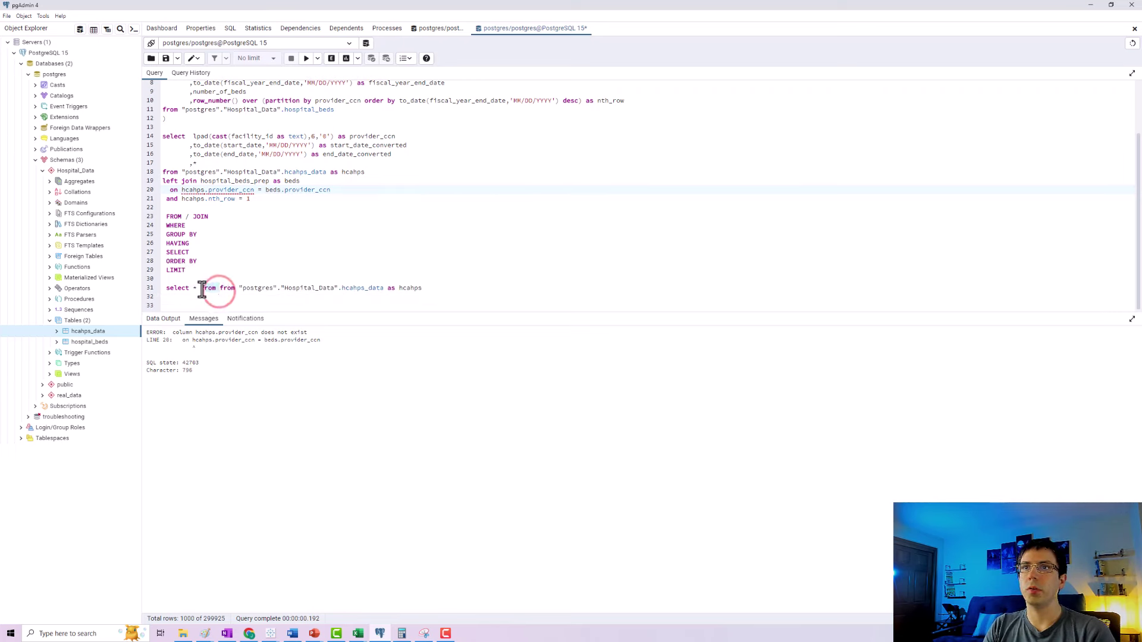
pyautogui.press('Delete')
pyautogui.press('Delete')
pyautogui.press('Delete')
pyautogui.press('Delete')
pyautogui.press('Delete')
pyautogui.moveTo(409, 288); pyautogui.dragTo(153, 297)
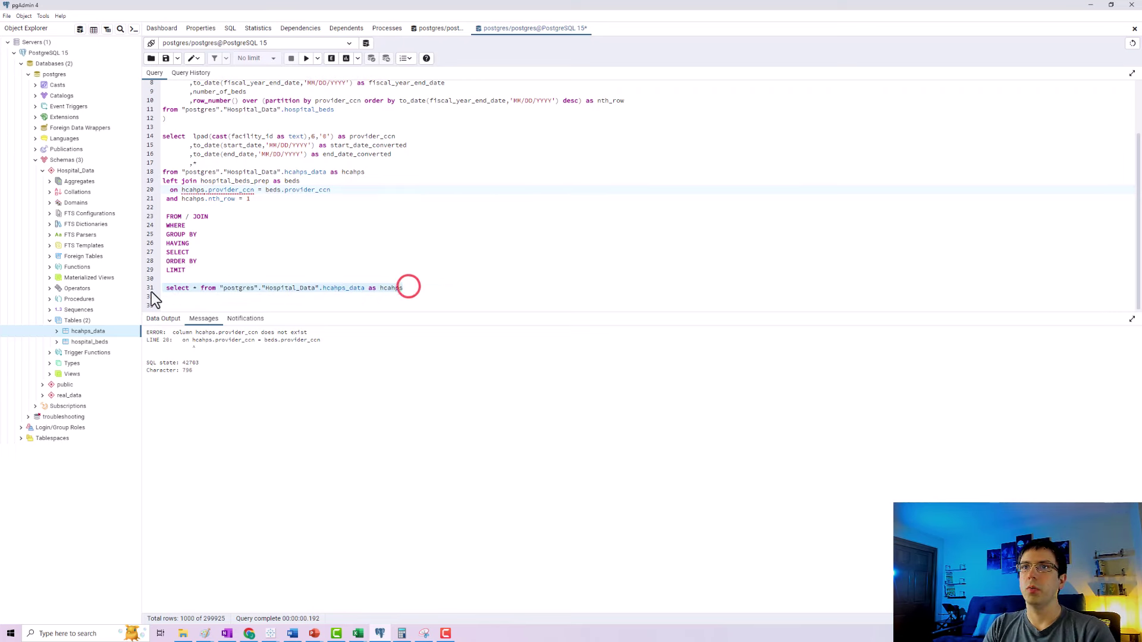
# Step: Run the selected hcahps_data statement and examine the columns it returns, especially the facility_id values
pyautogui.click(307, 58)
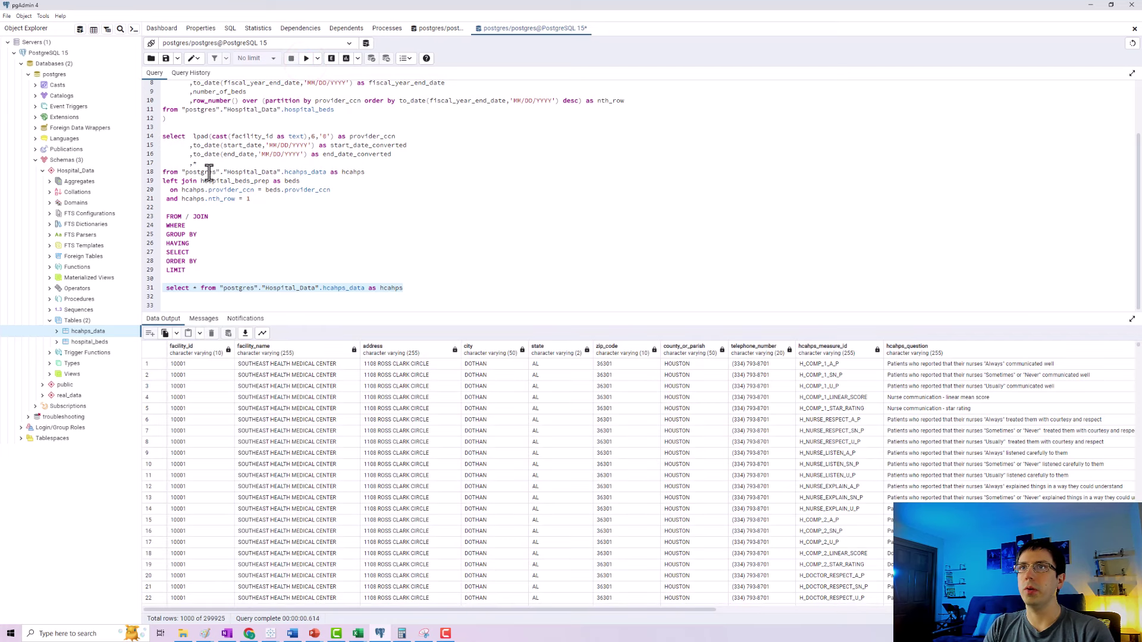
pyautogui.moveTo(364, 172); pyautogui.dragTo(181, 172)
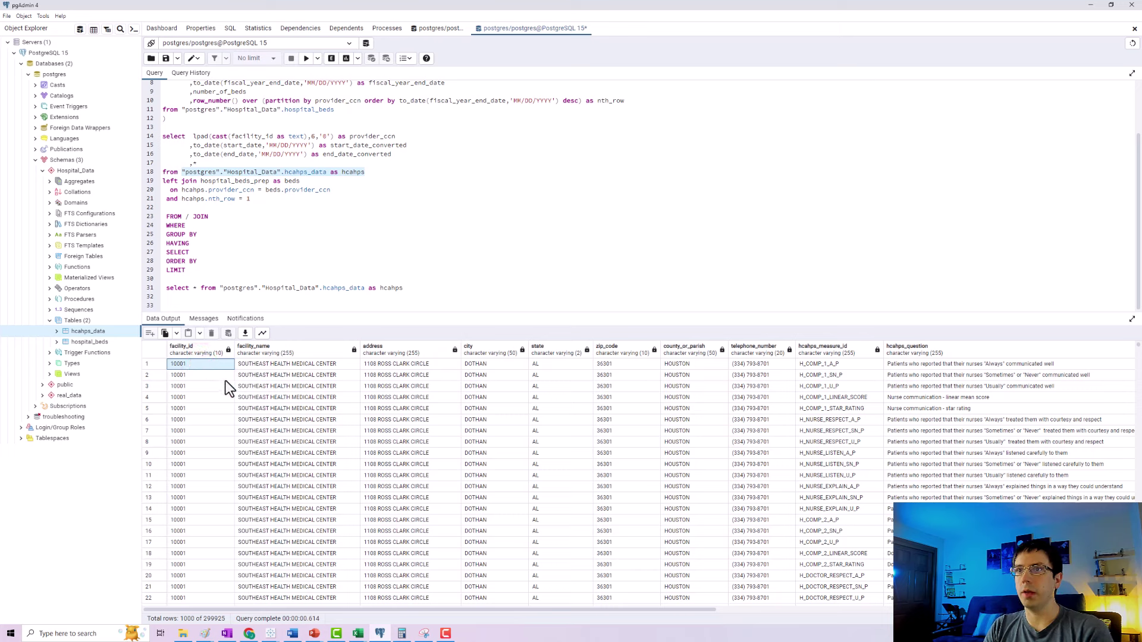
pyautogui.press('Right')
pyautogui.click(365, 363)
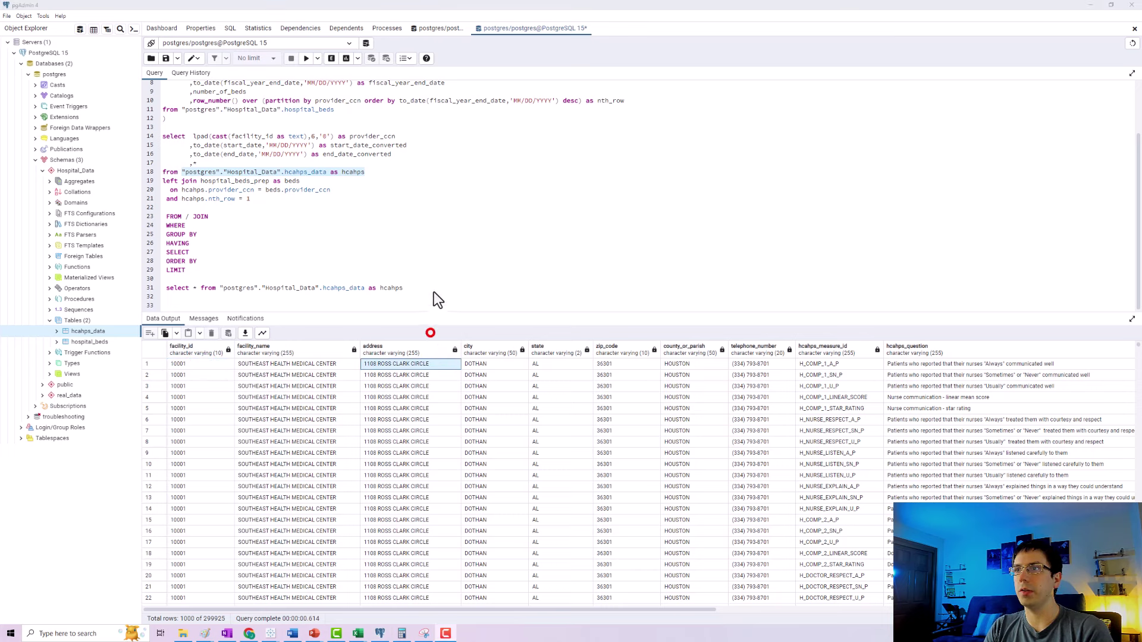
pyautogui.click(431, 331)
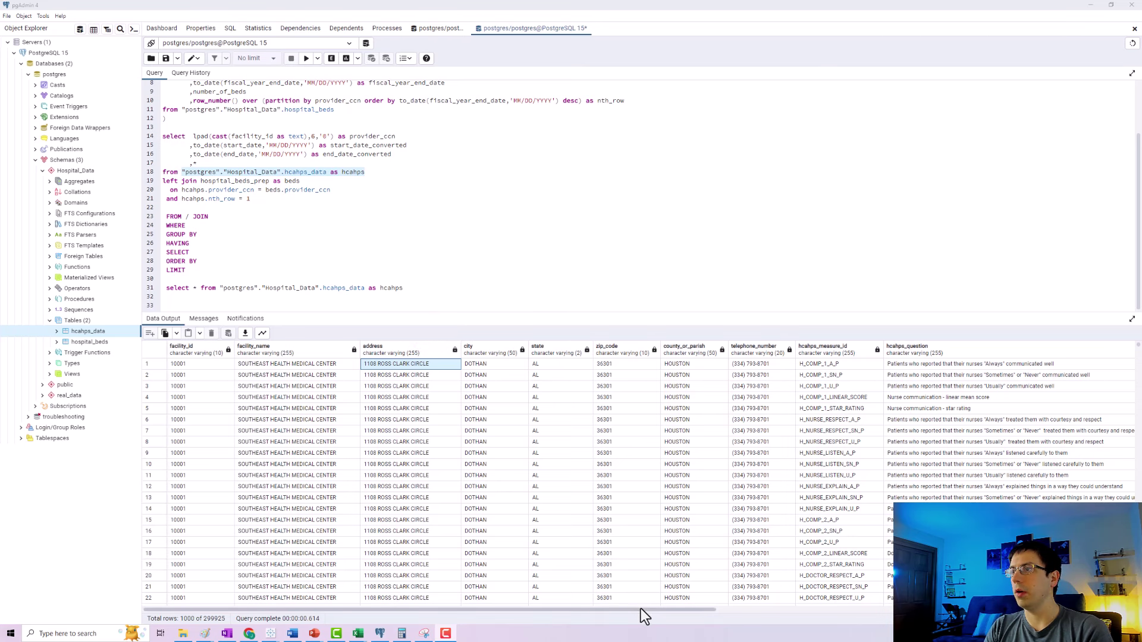
pyautogui.moveTo(641, 609); pyautogui.dragTo(276, 370)
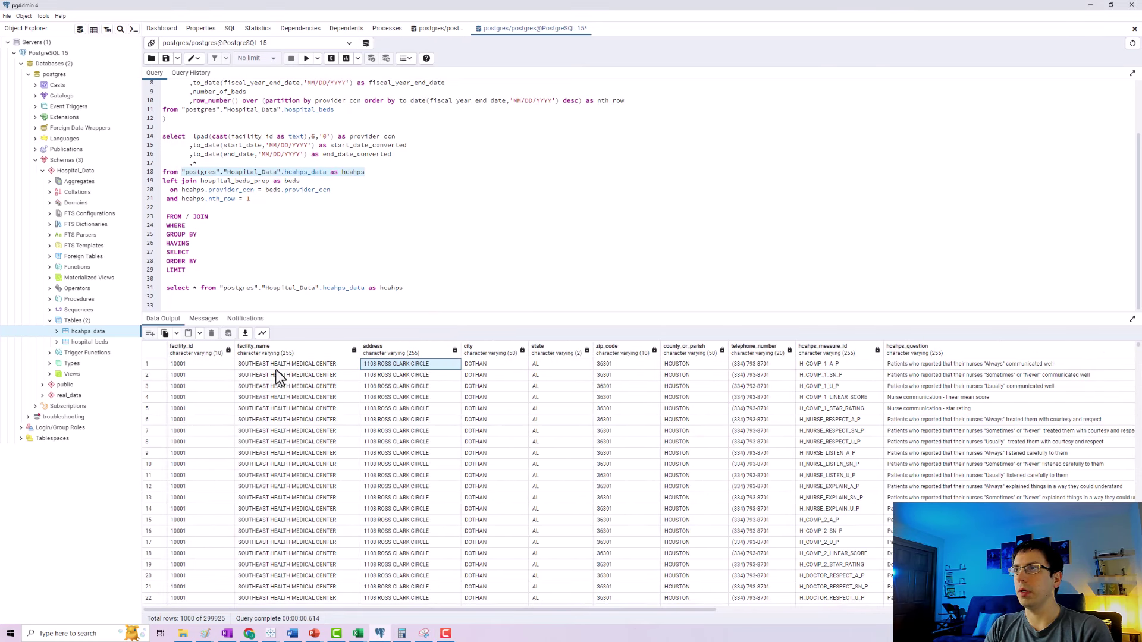
pyautogui.click(187, 372)
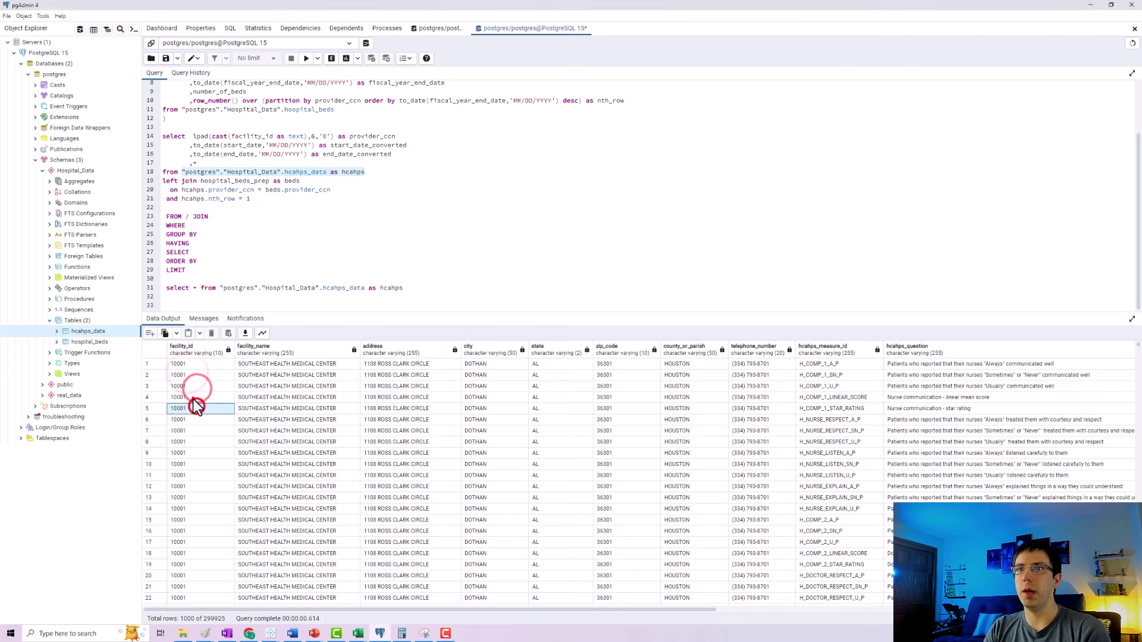
pyautogui.click(198, 398)
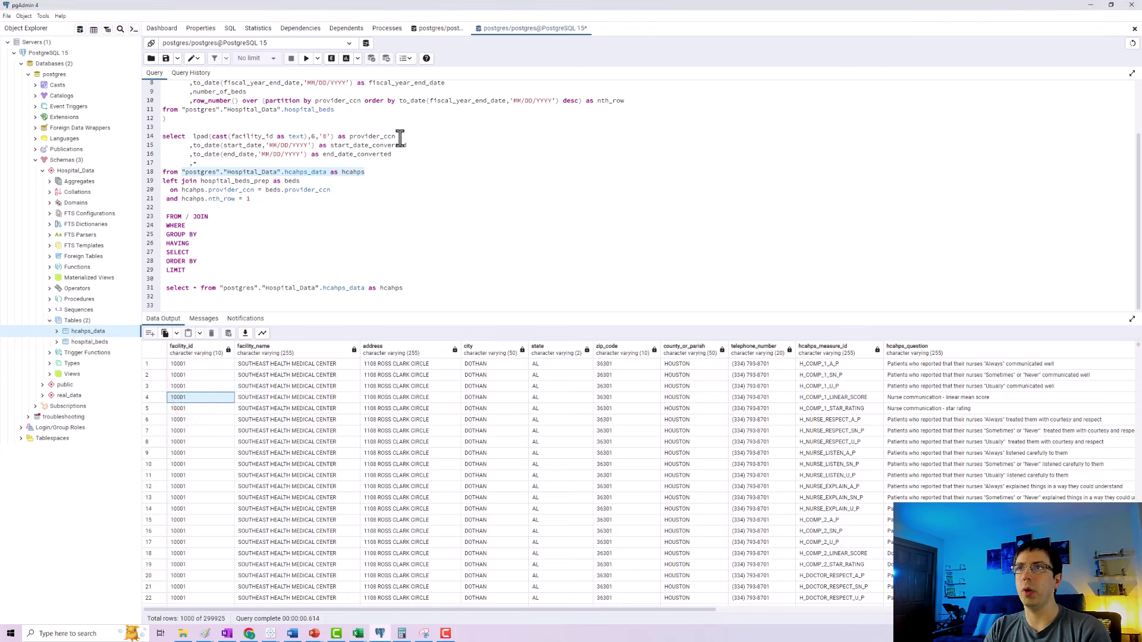
# Step: Compare where the provider_ccn alias is defined and used in the join condition with the FROM / JOIN and SELECT entries of the execution order list
pyautogui.moveTo(395, 136); pyautogui.dragTo(197, 136)
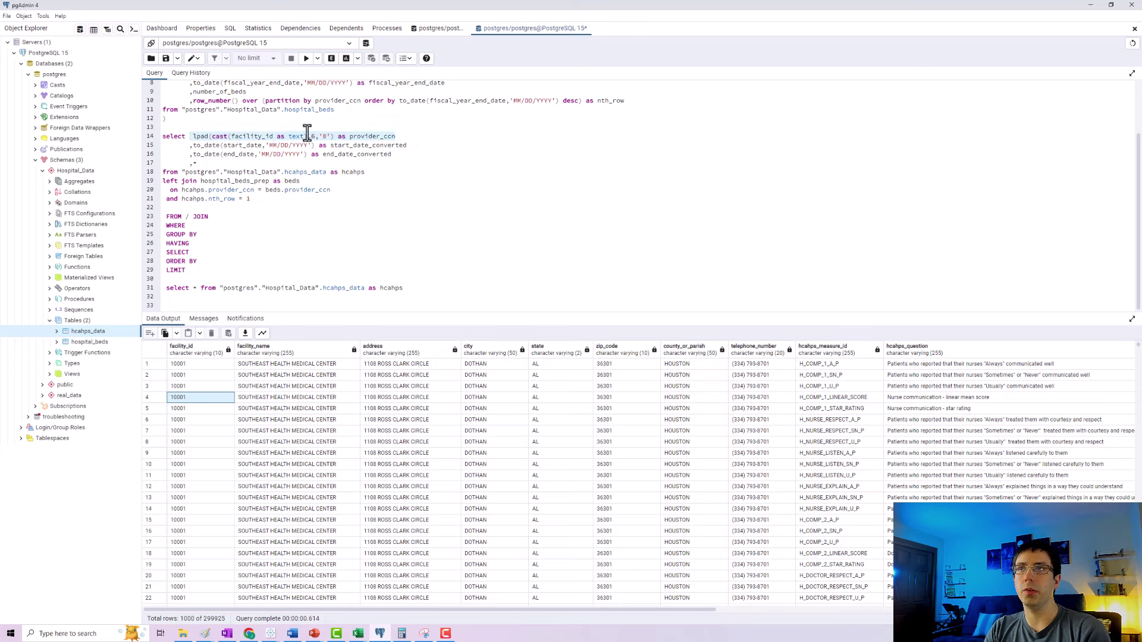
pyautogui.moveTo(351, 136); pyautogui.dragTo(399, 140)
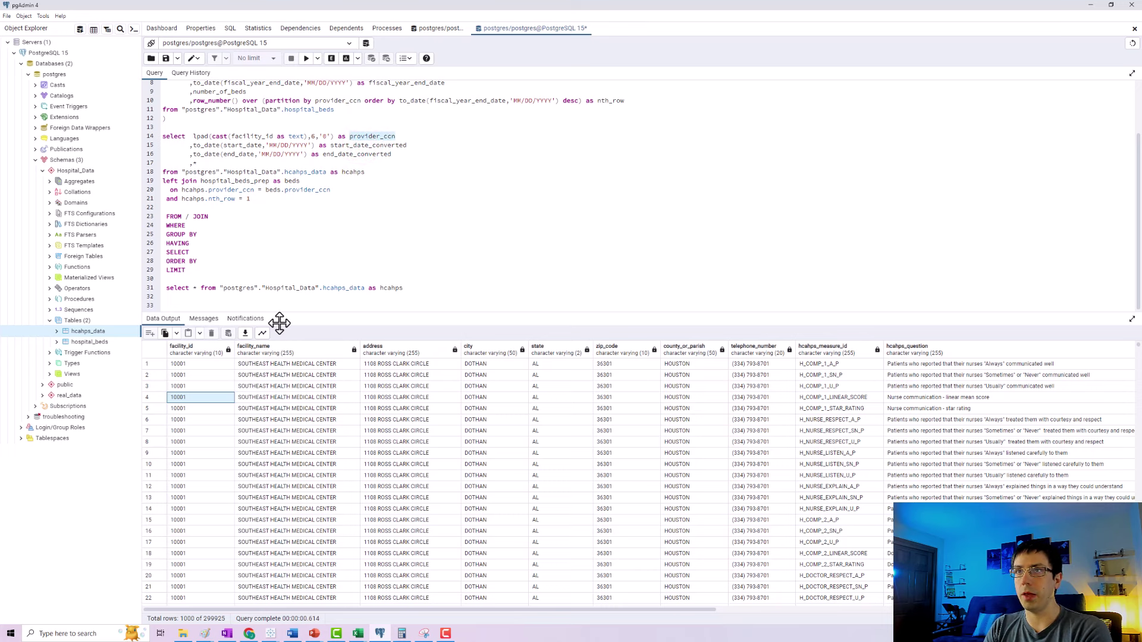
pyautogui.moveTo(394, 609); pyautogui.dragTo(738, 609)
pyautogui.click(393, 608)
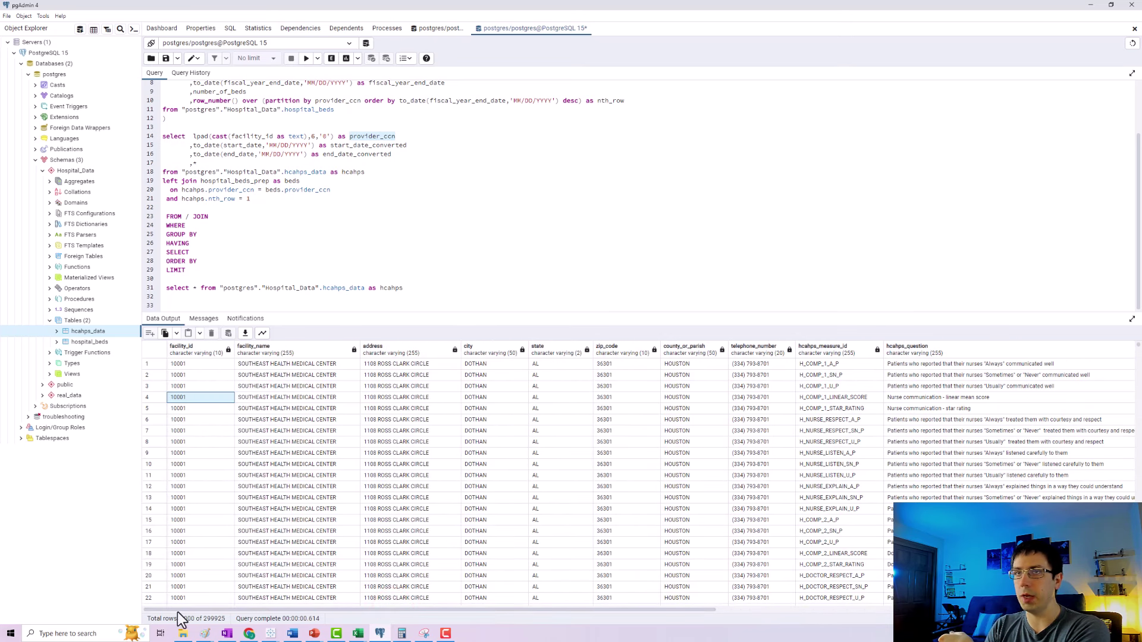
pyautogui.click(218, 219)
pyautogui.moveTo(161, 223); pyautogui.dragTo(161, 223)
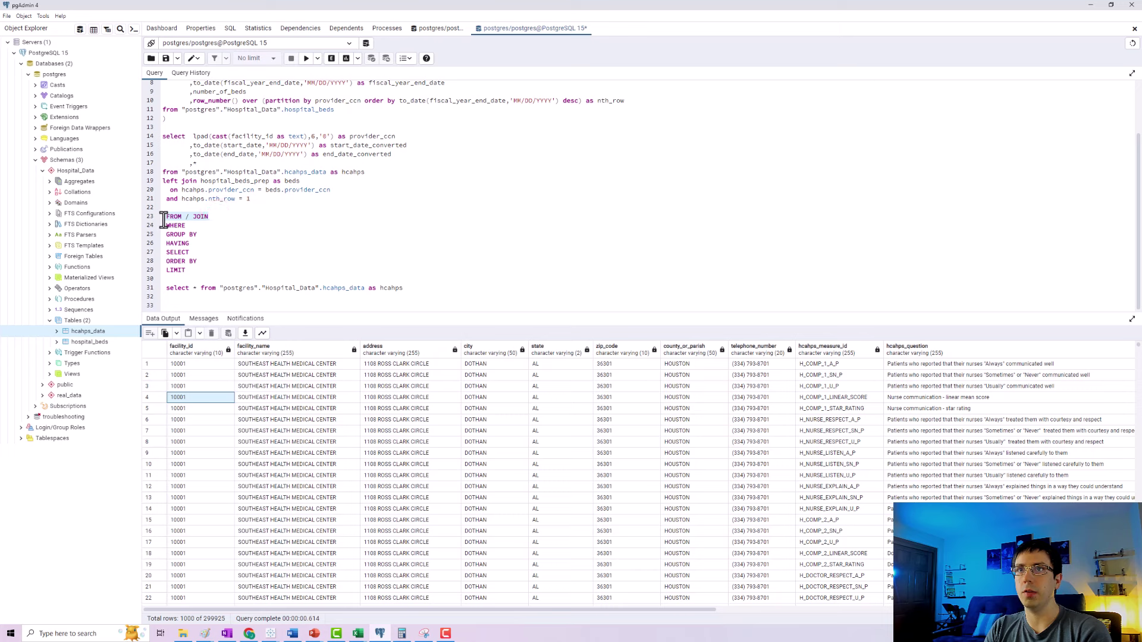
pyautogui.doubleClick(393, 136)
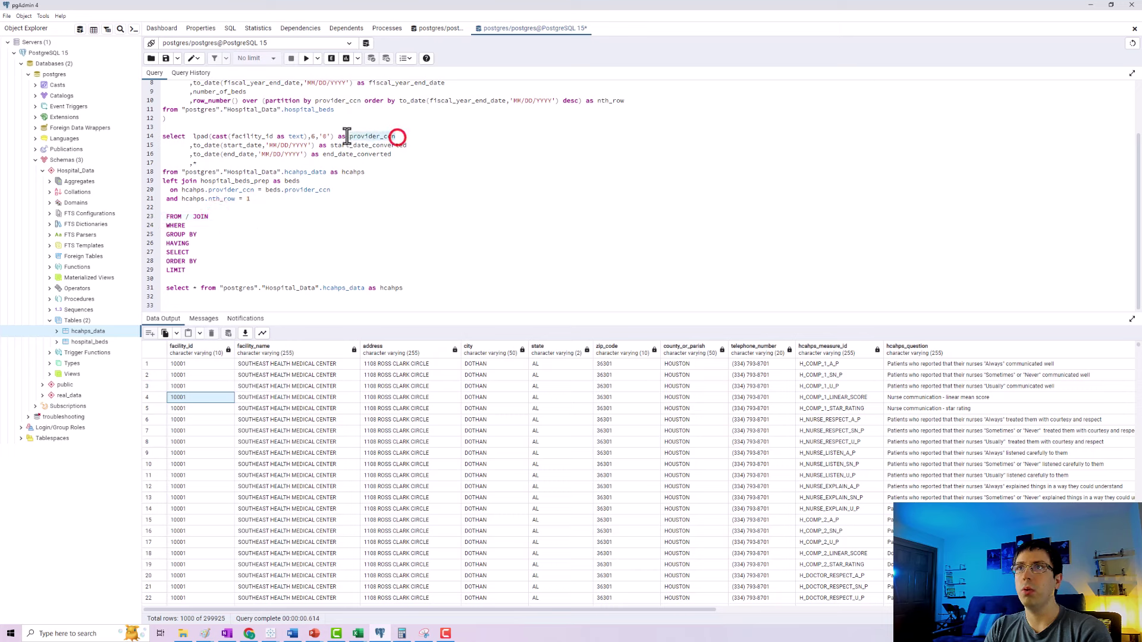
pyautogui.doubleClick(197, 252)
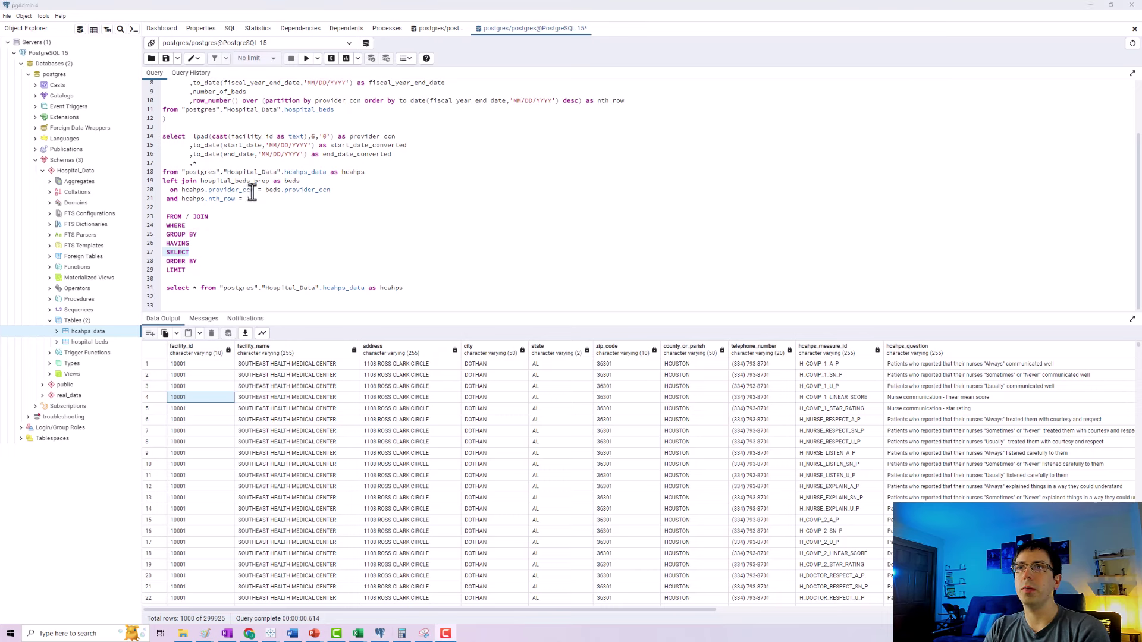
pyautogui.moveTo(254, 191); pyautogui.dragTo(181, 191)
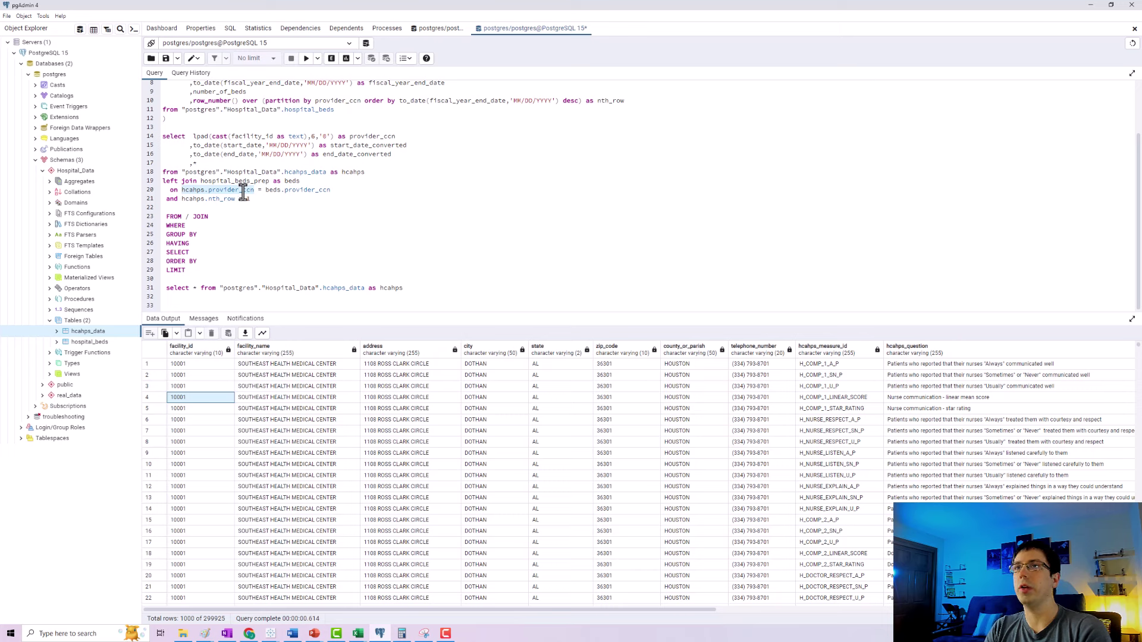
pyautogui.click(196, 252)
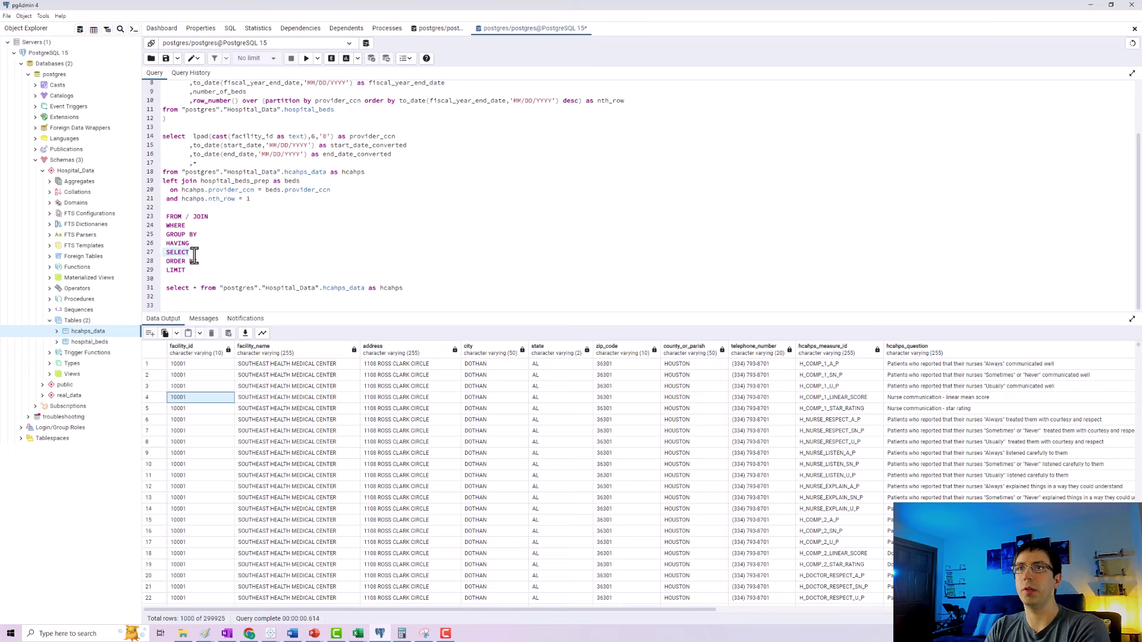
pyautogui.click(208, 217)
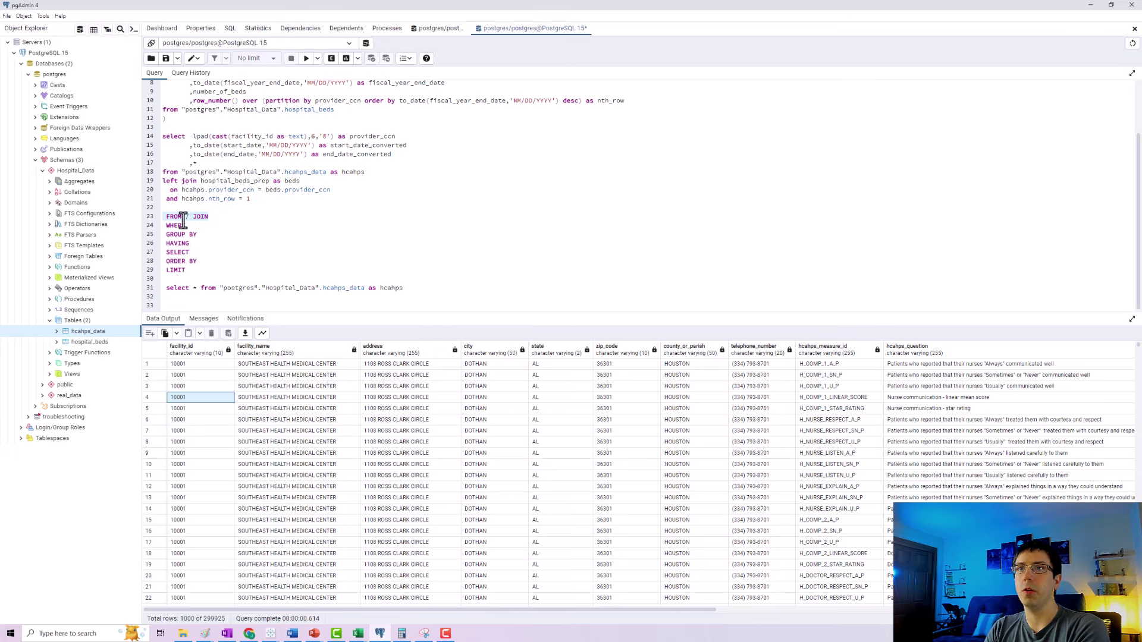
pyautogui.click(396, 137)
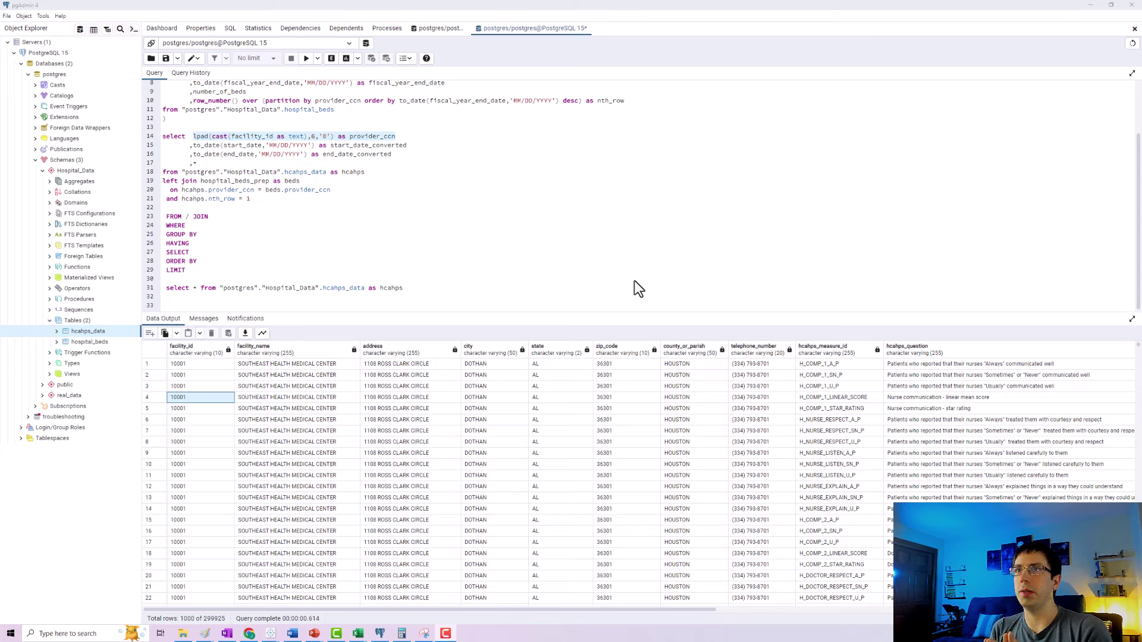
pyautogui.click(387, 167)
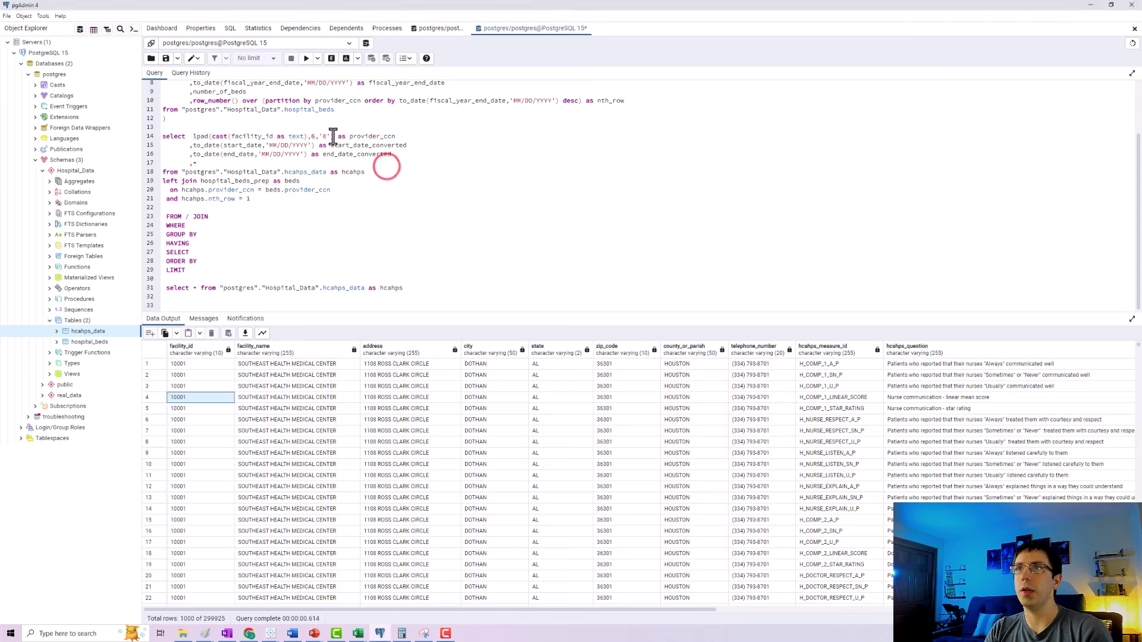
# Step: Replace hcahps.provider_ccn in the join condition with the expression lpad(cast(facility_id as text),6,'0')
pyautogui.moveTo(333, 136); pyautogui.dragTo(195, 137)
pyautogui.hotkey('ctrl', 'c')
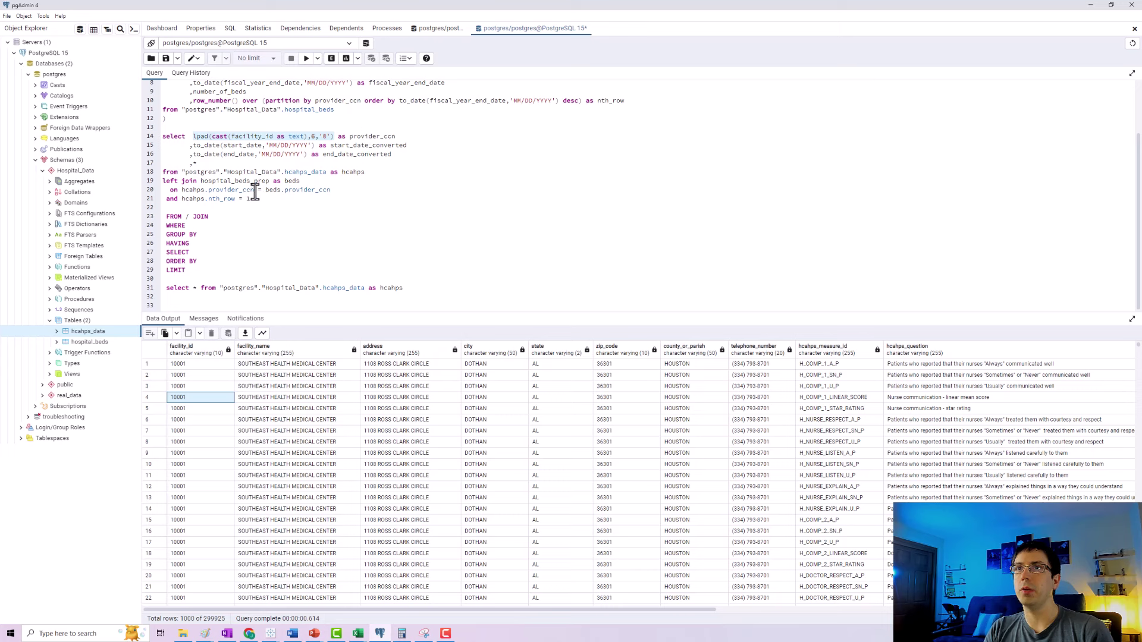
pyautogui.moveTo(254, 190); pyautogui.dragTo(182, 190)
pyautogui.hotkey('ctrl', 'v')
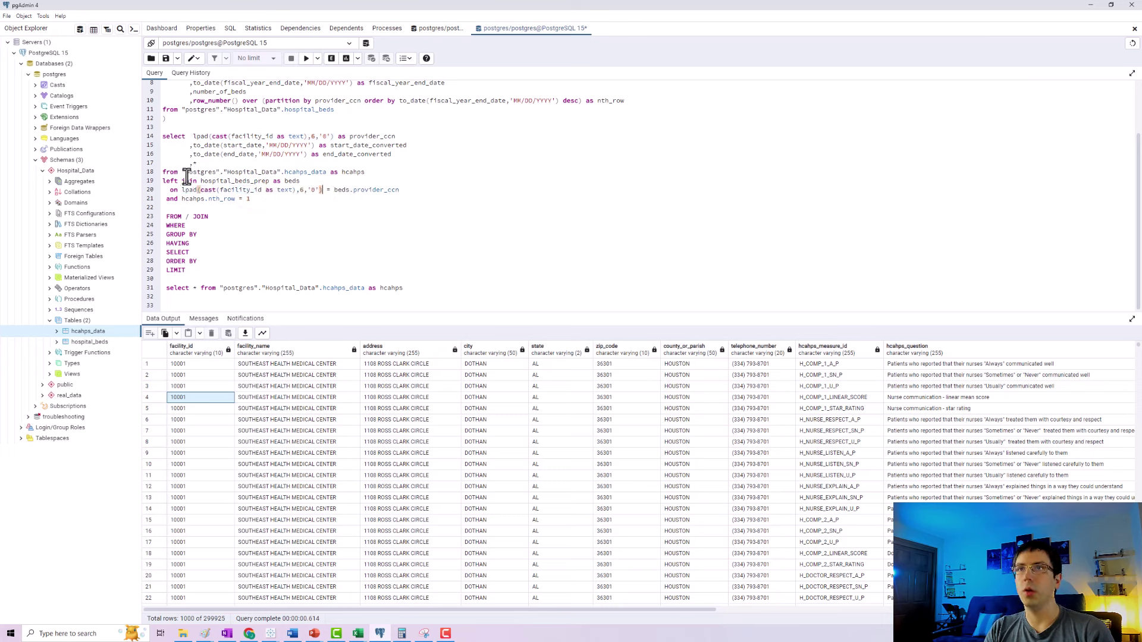
# Step: Delete the execution order list and the extra hcahps_data select statement, and run the joined query
pyautogui.click(643, 302)
pyautogui.moveTo(405, 290); pyautogui.dragTo(159, 211)
pyautogui.press('BackSpace')
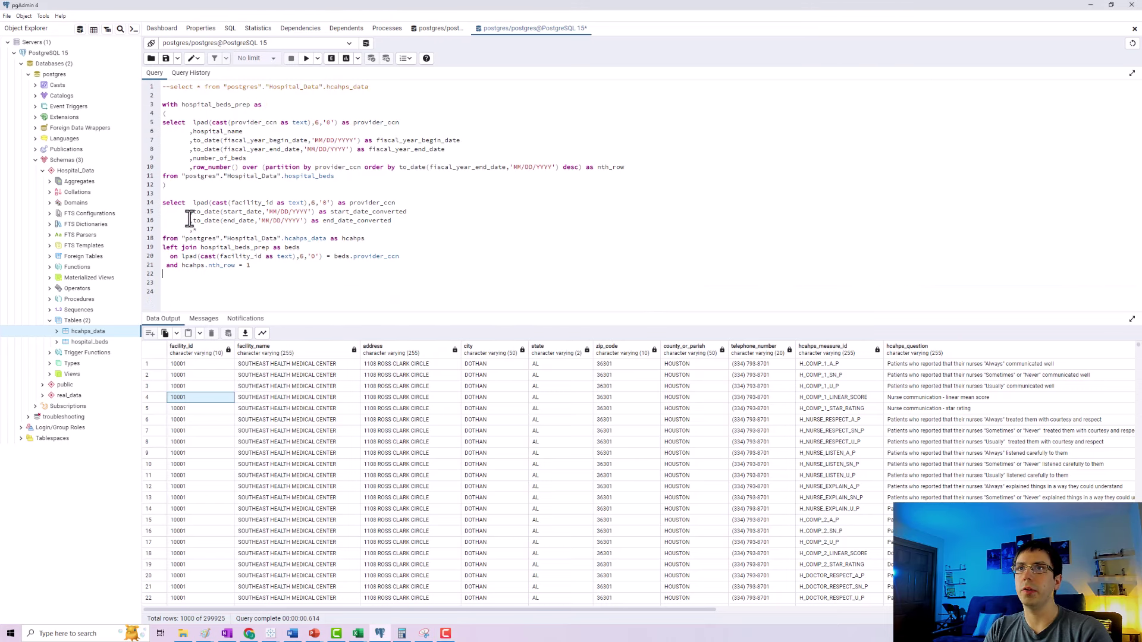
pyautogui.click(306, 58)
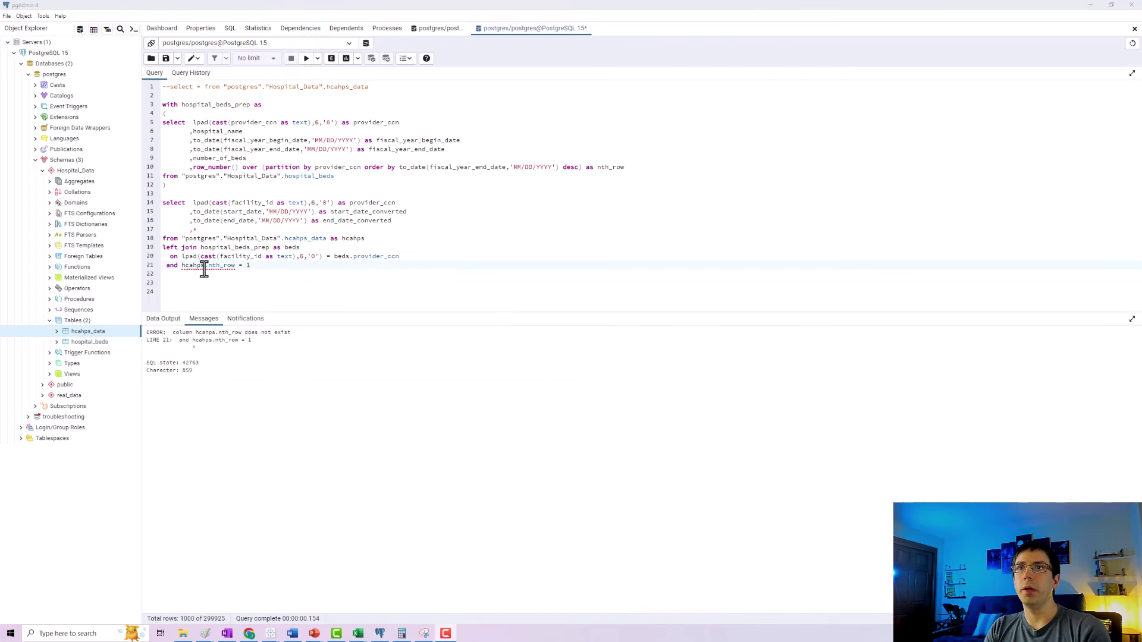
# Step: Change the second join condition to beds.nth_row = 1, rerun the query and check the total row count
pyautogui.moveTo(628, 166); pyautogui.dragTo(596, 167)
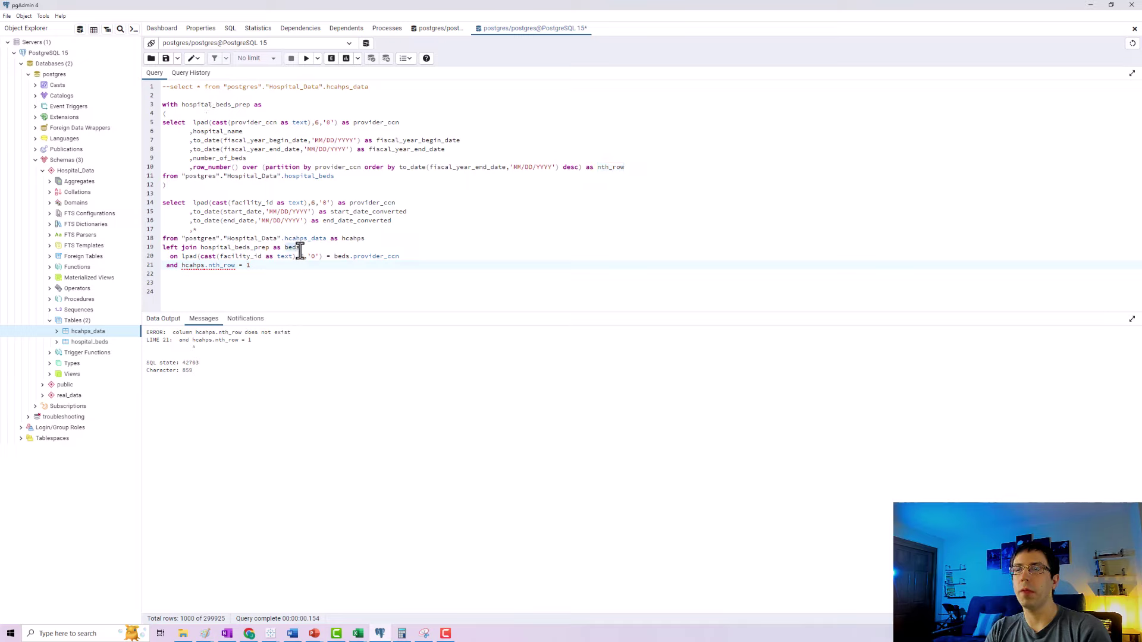
pyautogui.click(201, 272)
pyautogui.doubleClick(195, 266)
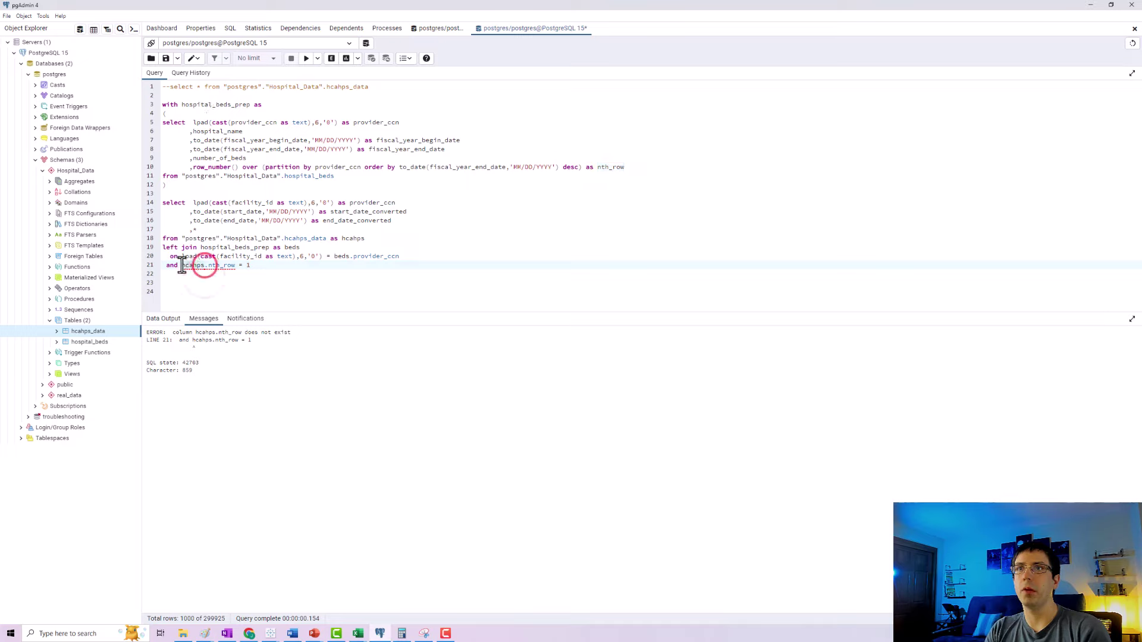
pyautogui.write('beds')
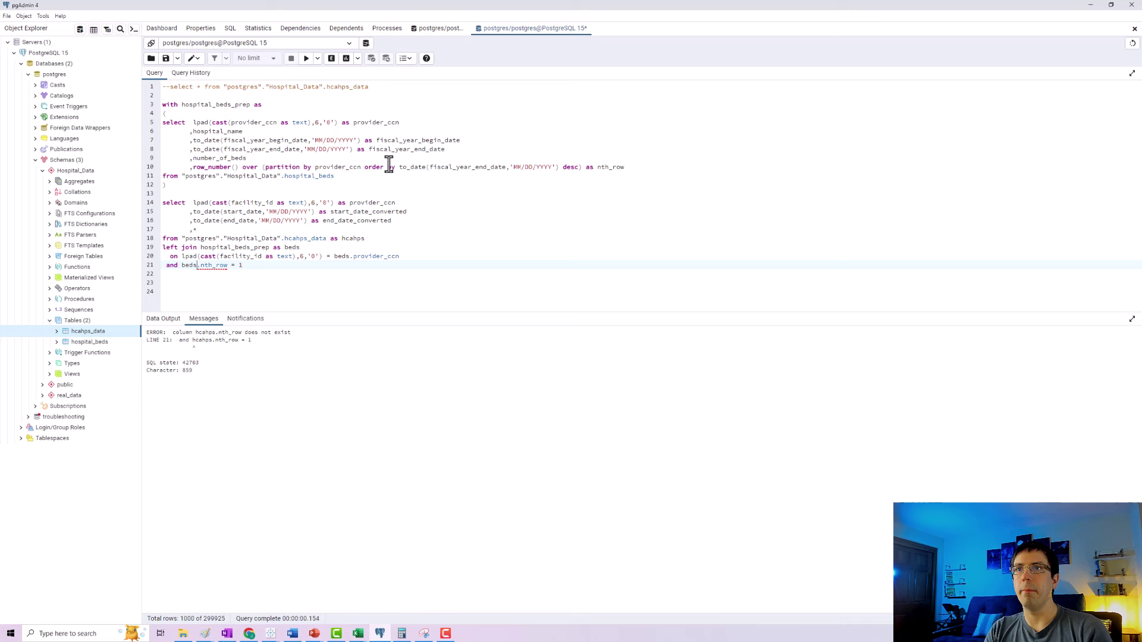
pyautogui.click(304, 58)
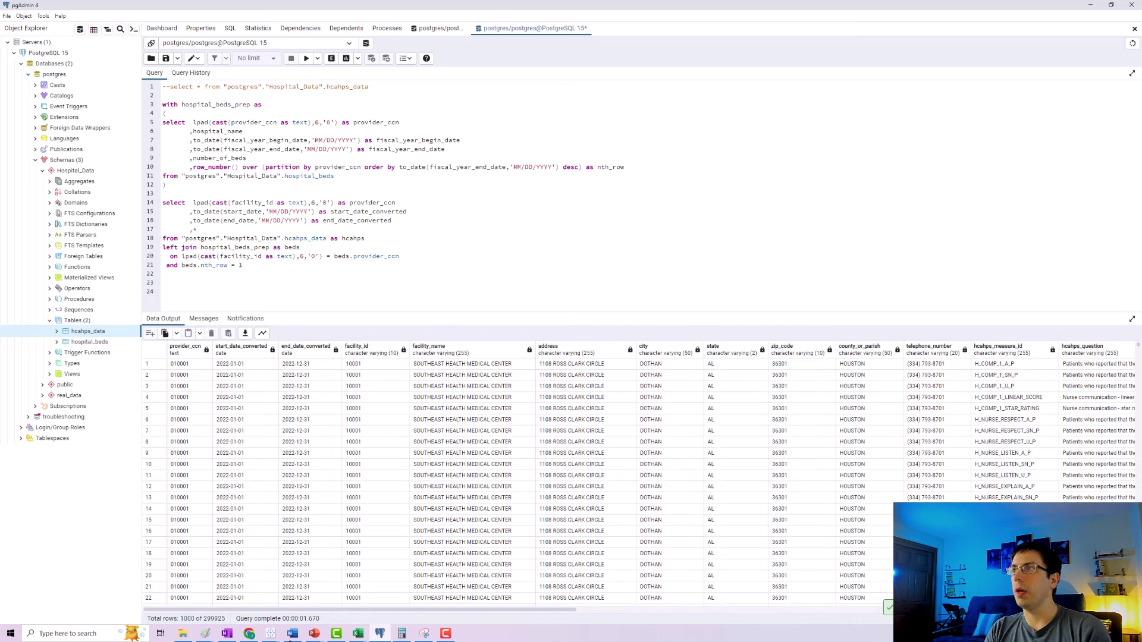
pyautogui.doubleClick(207, 619)
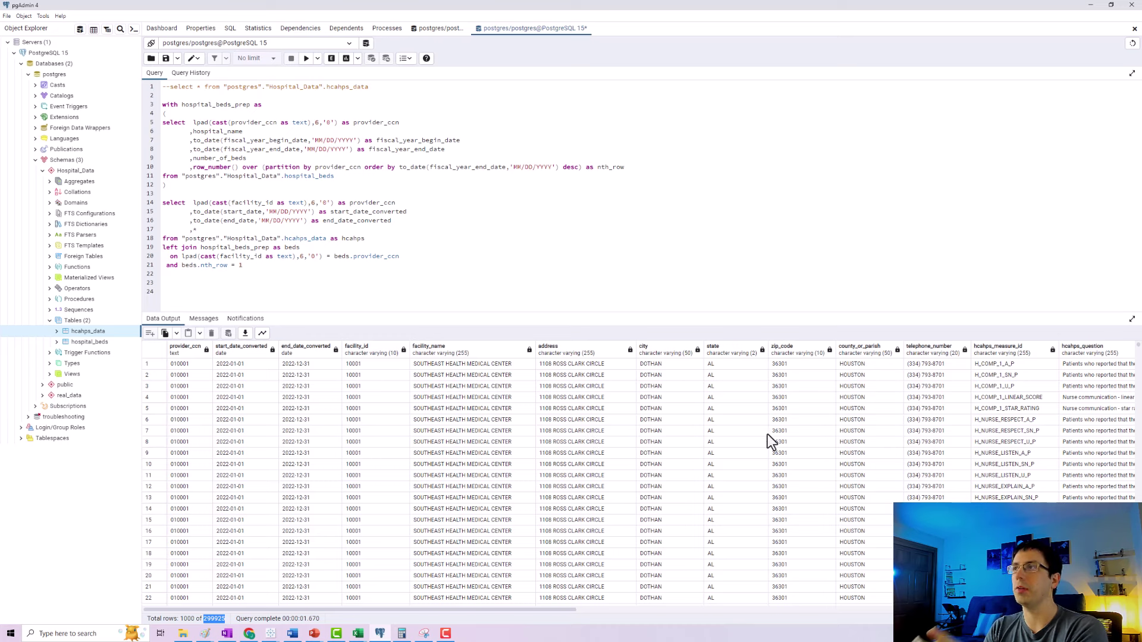
# Step: Qualify the wildcard in the final select as hcahps.* and start another column line beneath it
pyautogui.click(771, 236)
pyautogui.write('*')
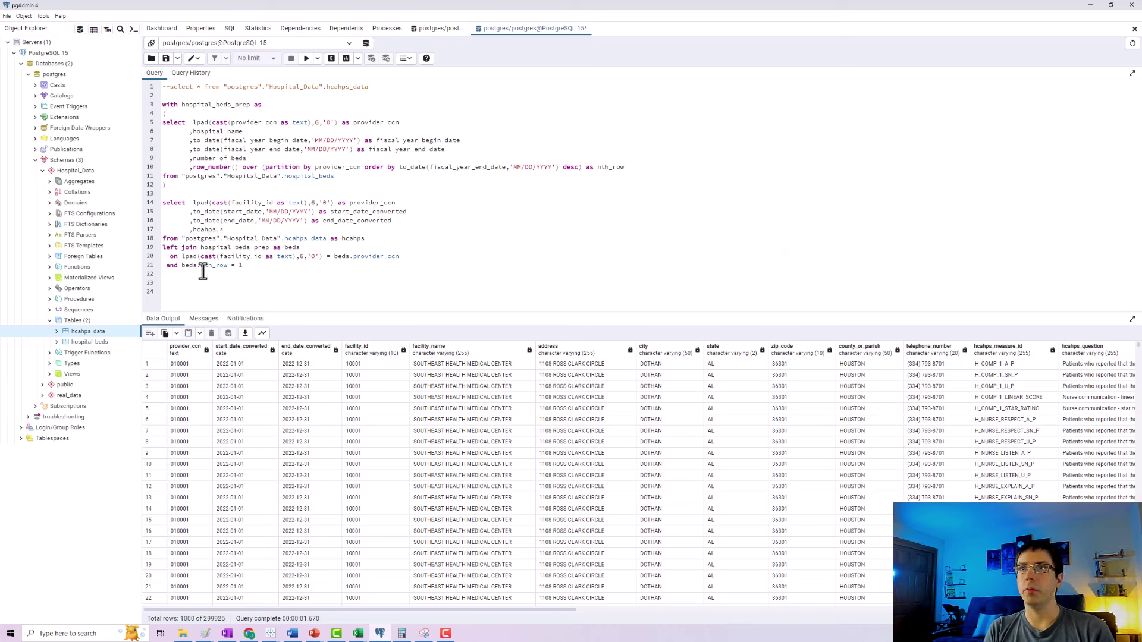
pyautogui.press('Return')
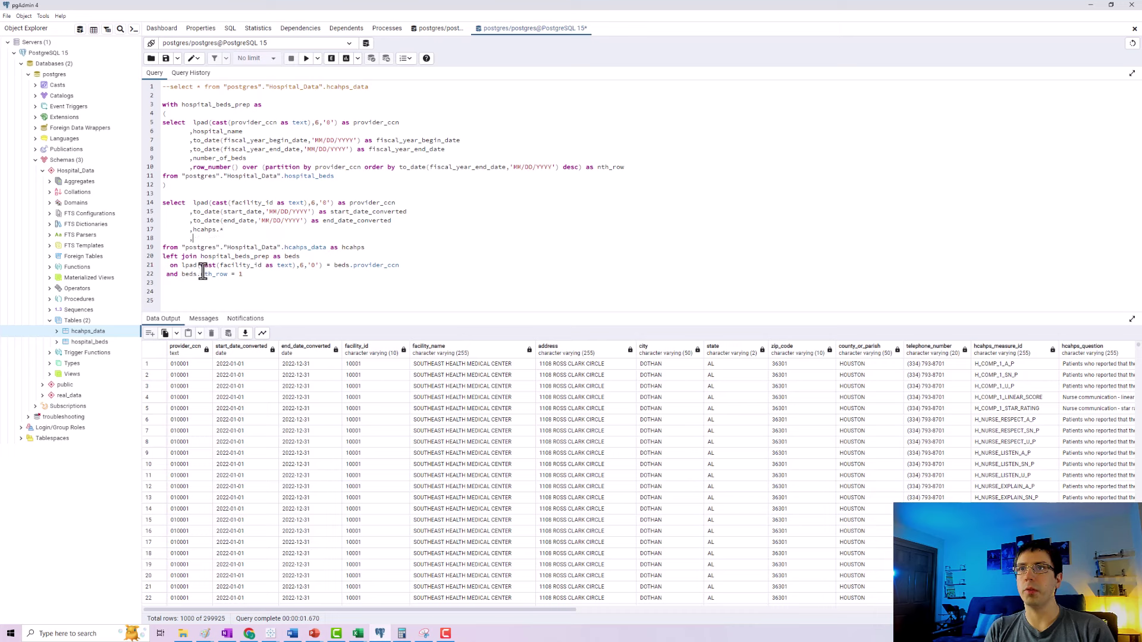
# Step: Add beds.number_of_beds to the final select below hcahps.*, checking the columns available in the hospital_beds_prep subquery
pyautogui.moveTo(228, 230); pyautogui.dragTo(191, 229)
pyautogui.moveTo(395, 221); pyautogui.dragTo(198, 204)
pyautogui.click(199, 238)
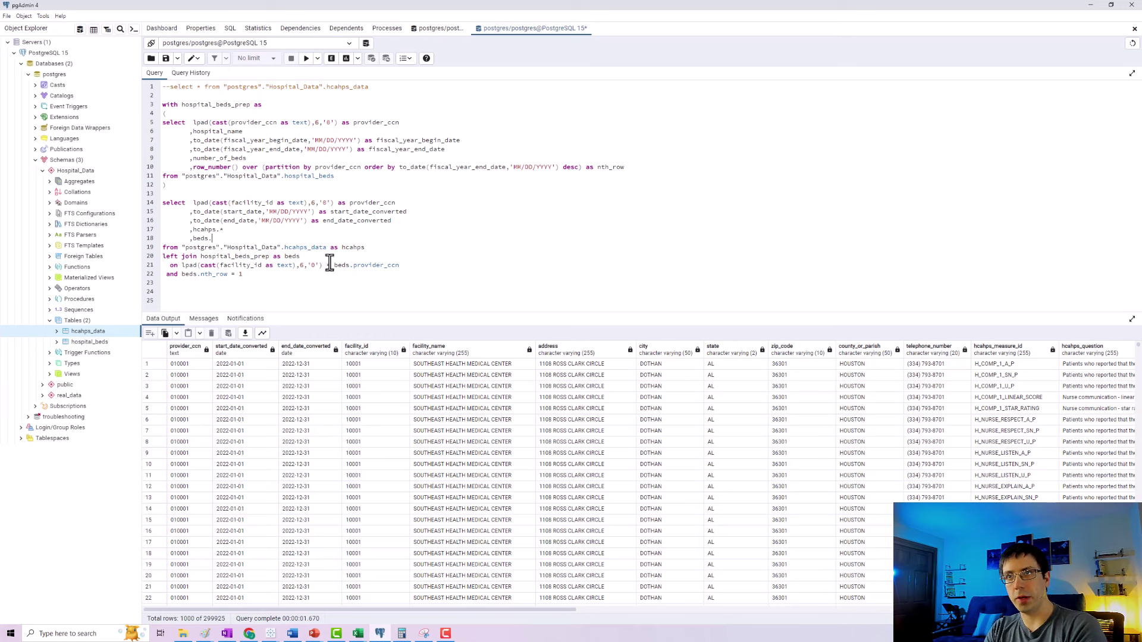
pyautogui.moveTo(341, 176); pyautogui.dragTo(163, 122)
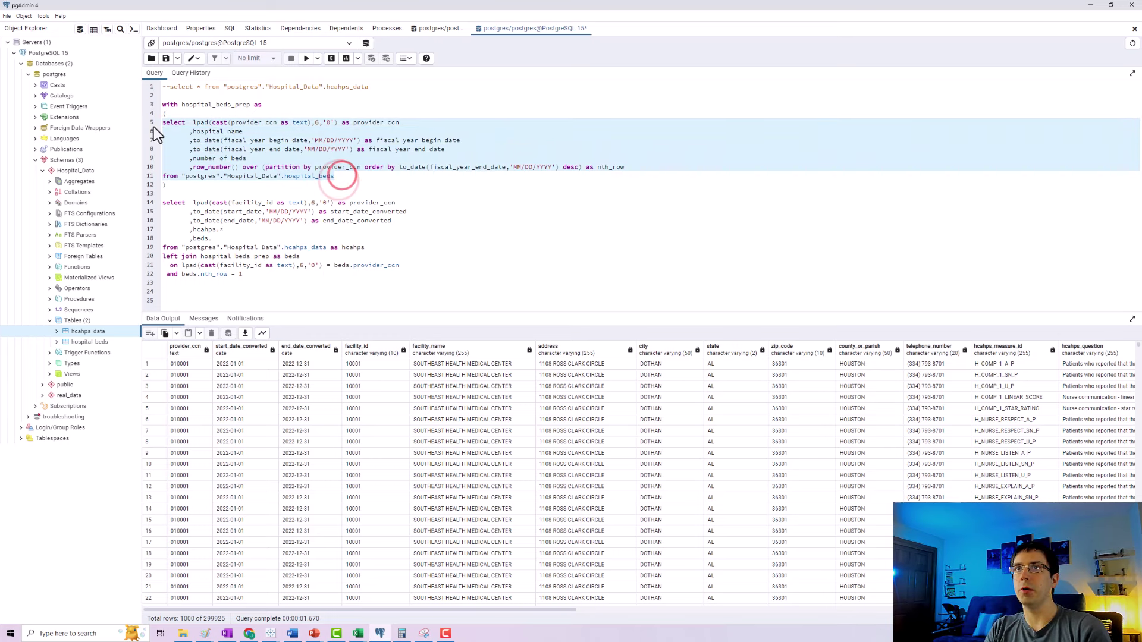
pyautogui.click(215, 239)
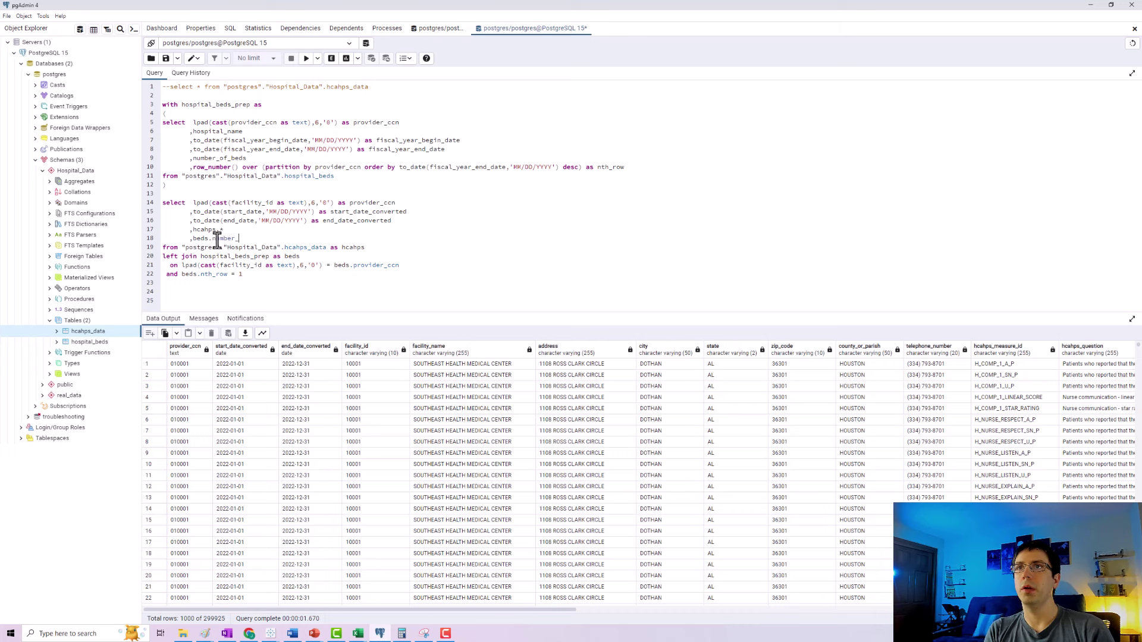
# Step: Add beds.fiscal_year_begin_date and beds.fiscal_year_end_date to the final select below beds.number_of_beds
pyautogui.press('Return')
pyautogui.write(',')
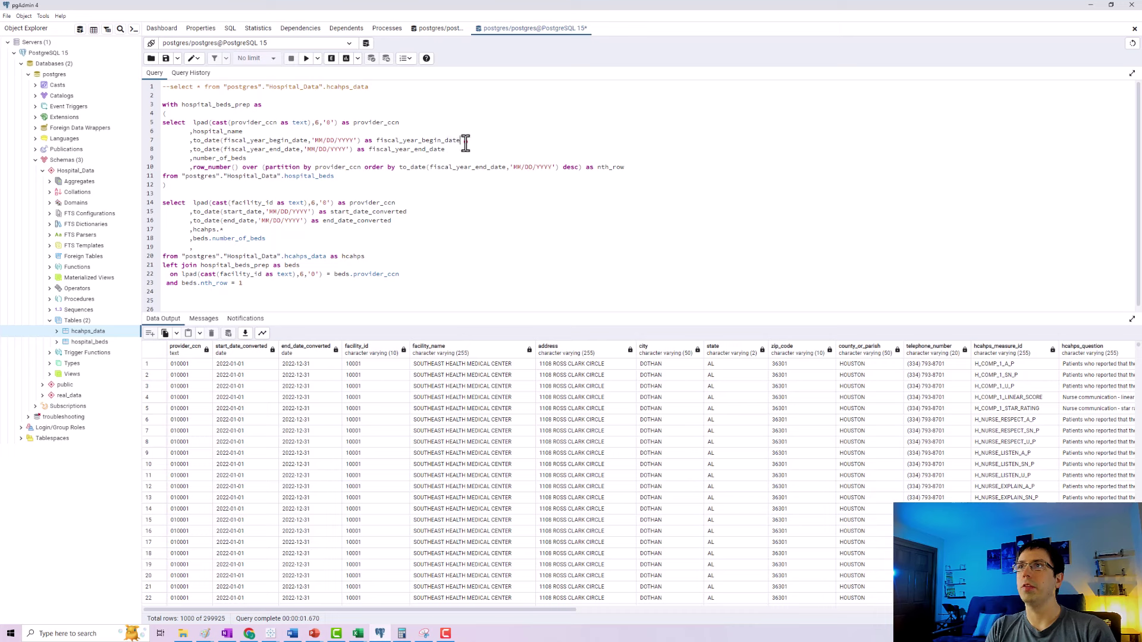
pyautogui.moveTo(463, 141); pyautogui.dragTo(380, 140)
pyautogui.hotkey('ctrl', 'c')
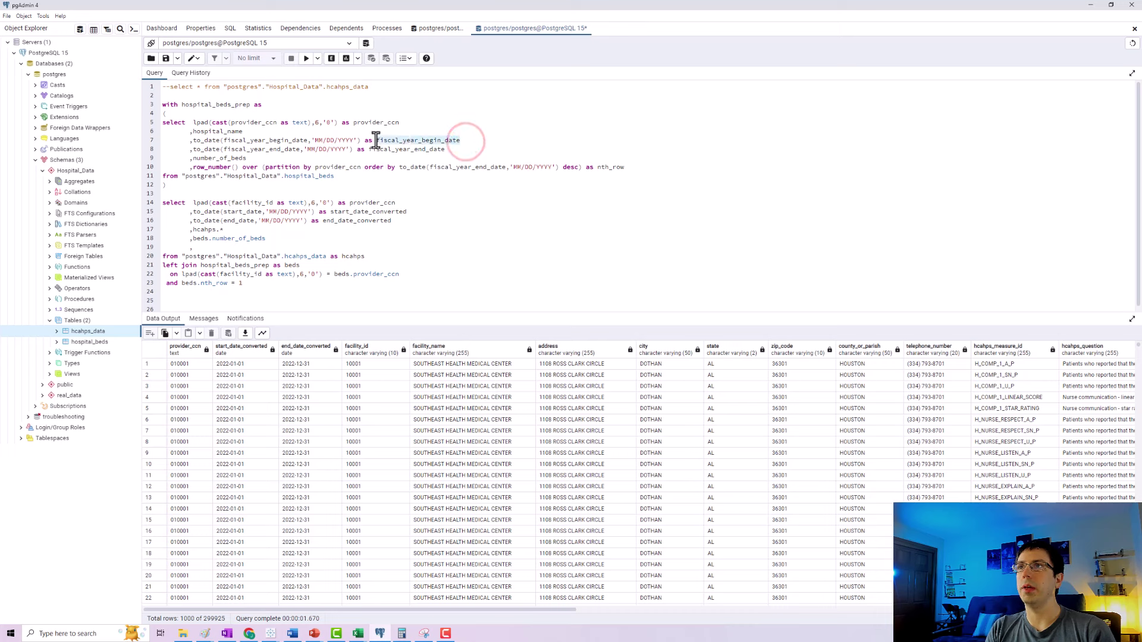
pyautogui.click(211, 249)
pyautogui.hotkey('ctrl', 'v')
pyautogui.press('Return')
pyautogui.write(',')
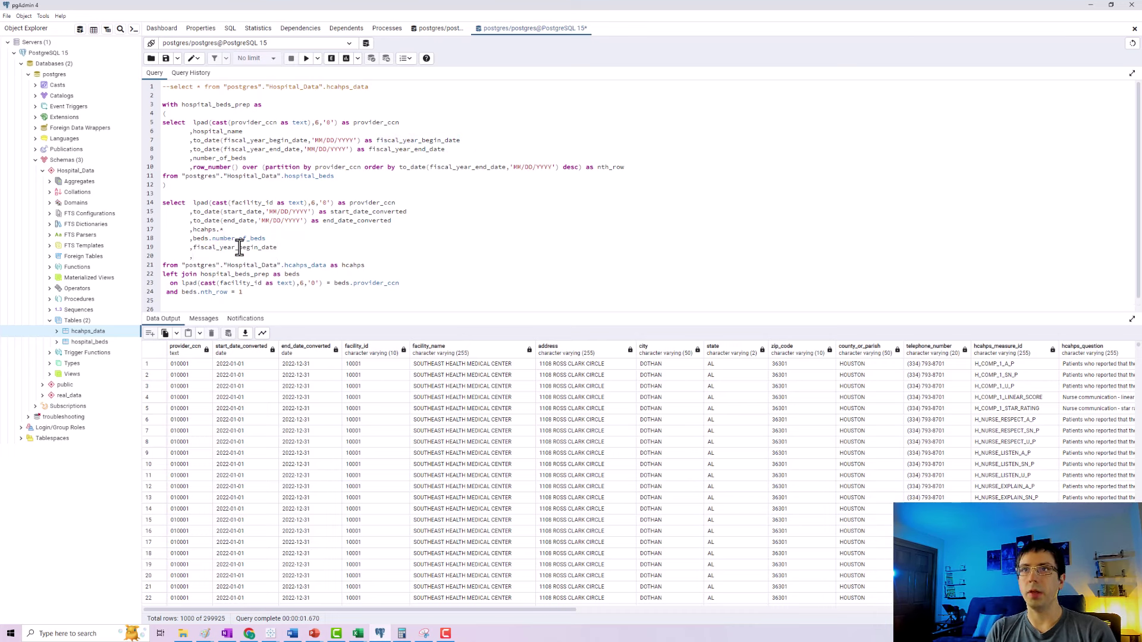
pyautogui.hotkey('ctrl', 'v')
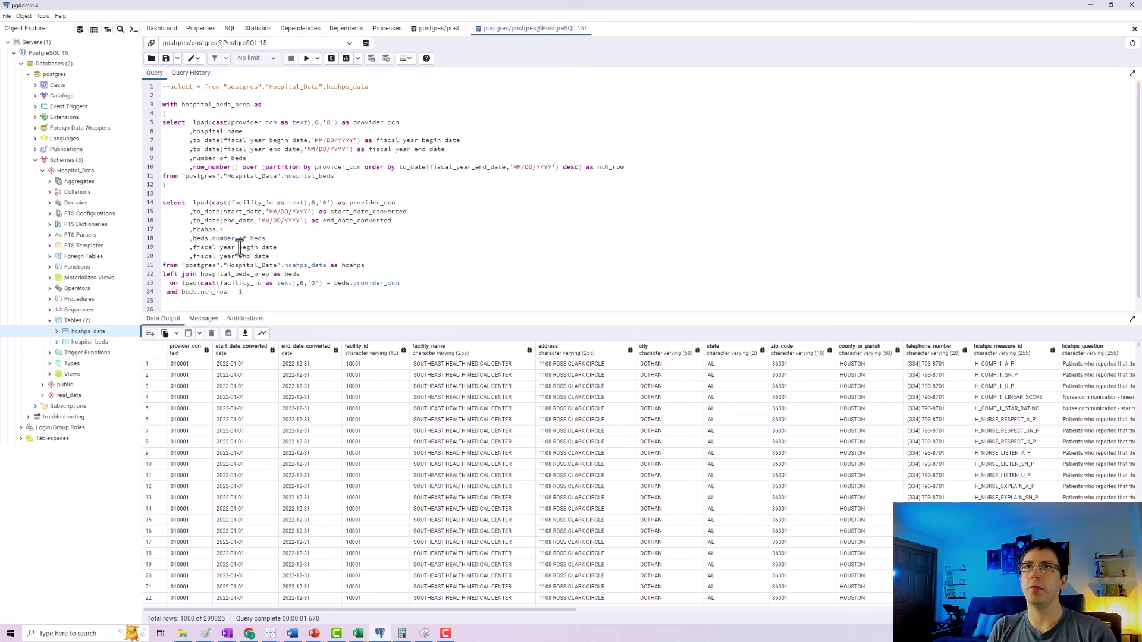
pyautogui.write('beds.')
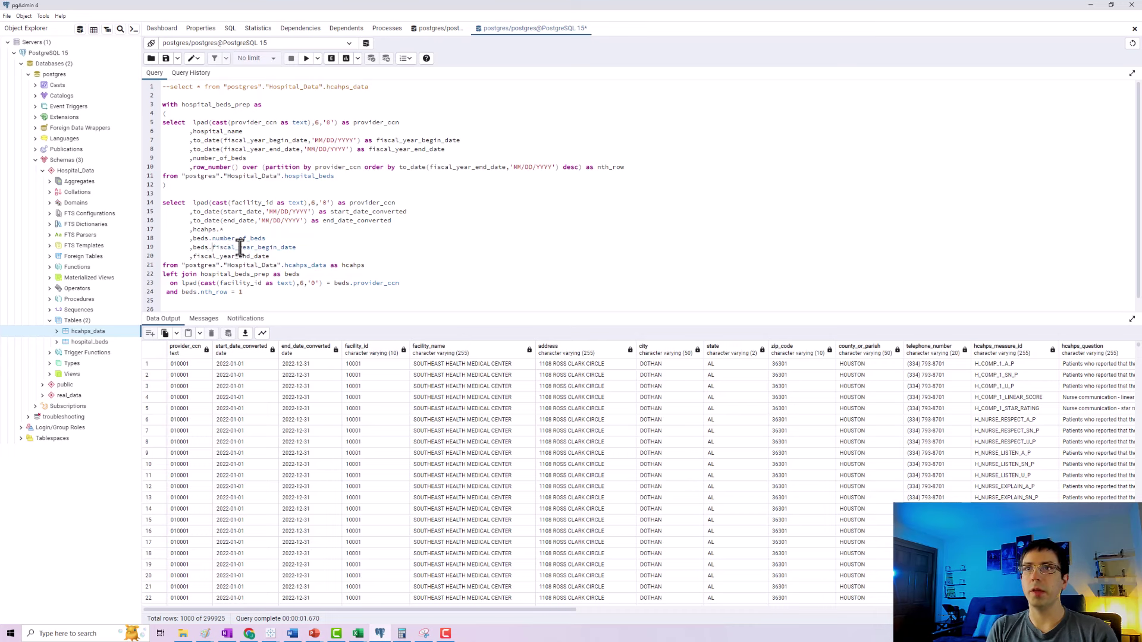
pyautogui.write('beds.')
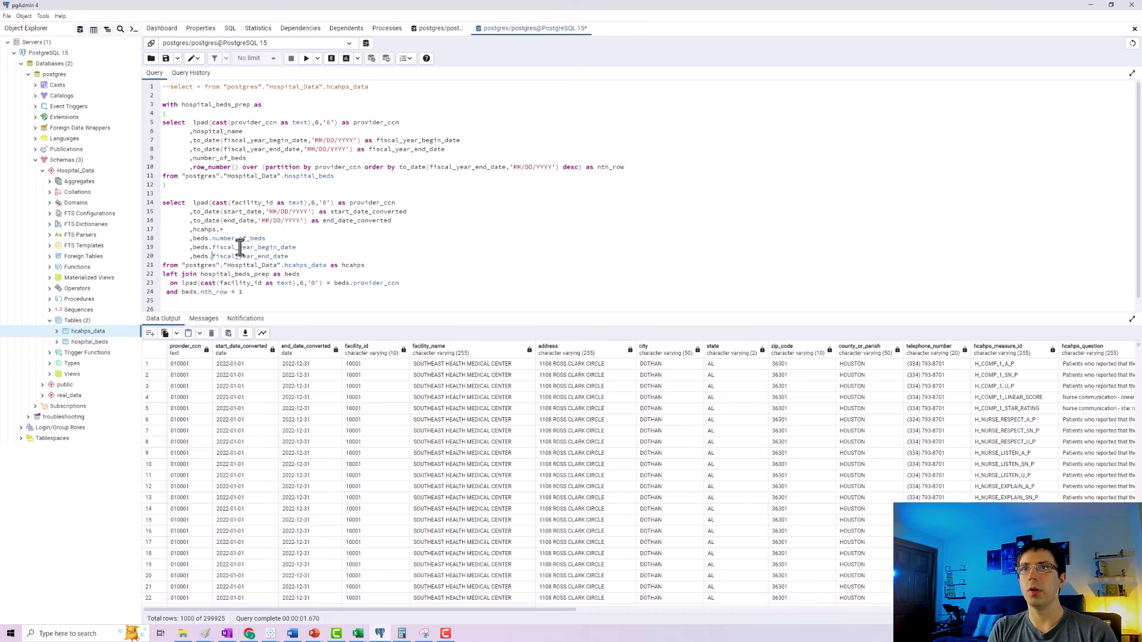
# Step: Run the joined query with the added beds columns and examine the last columns of the output
pyautogui.click(286, 239)
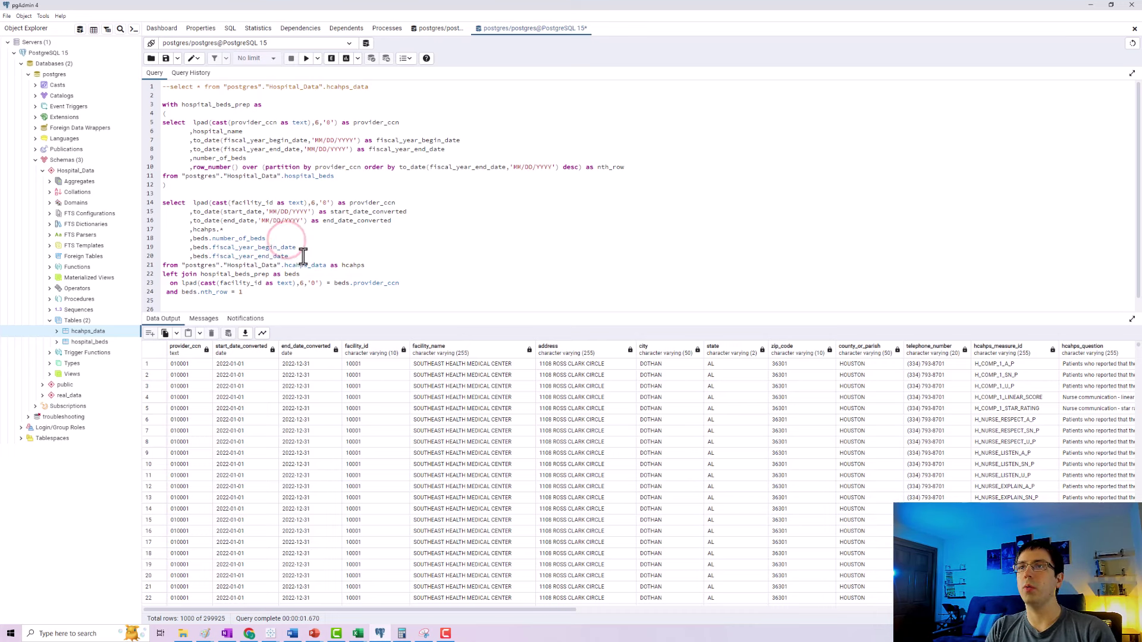
pyautogui.moveTo(298, 256); pyautogui.dragTo(155, 253)
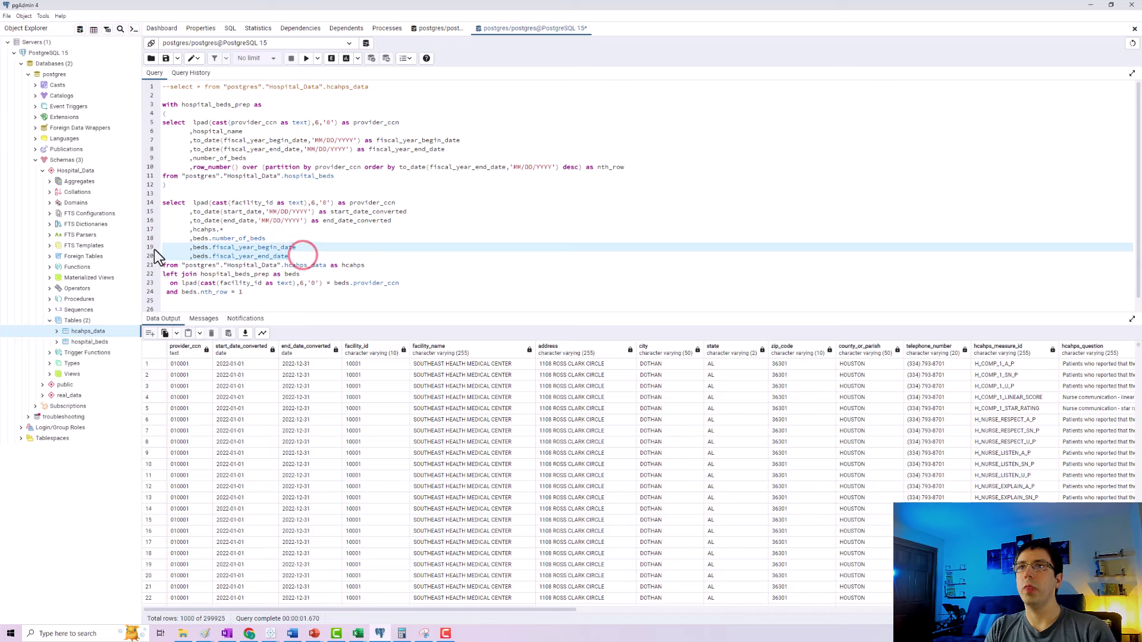
pyautogui.click(268, 238)
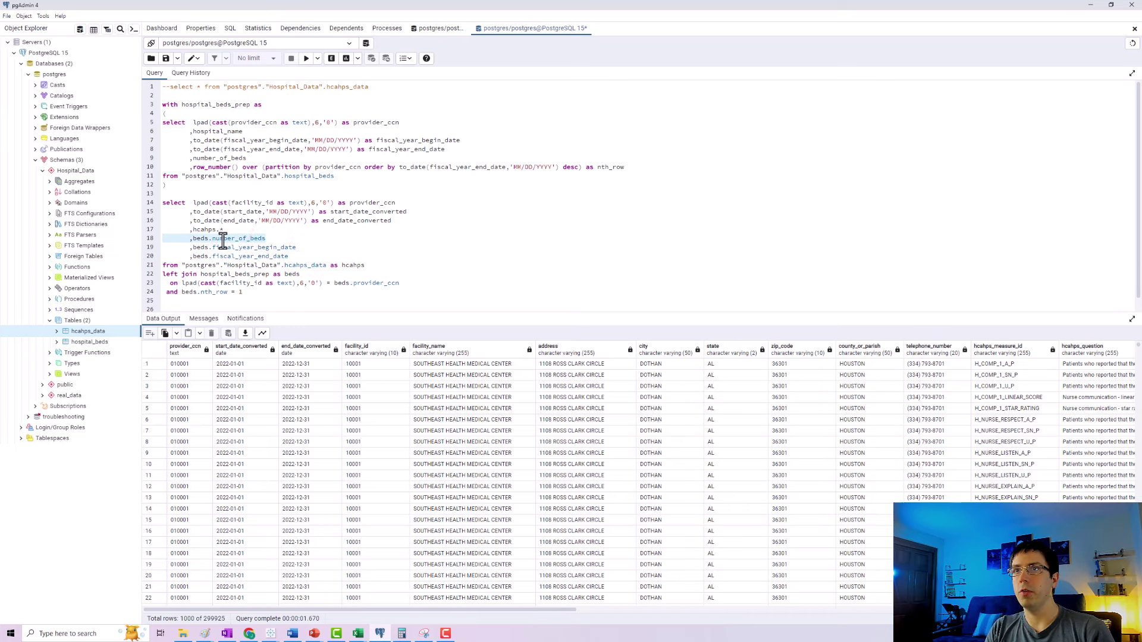
pyautogui.moveTo(224, 230); pyautogui.dragTo(158, 207)
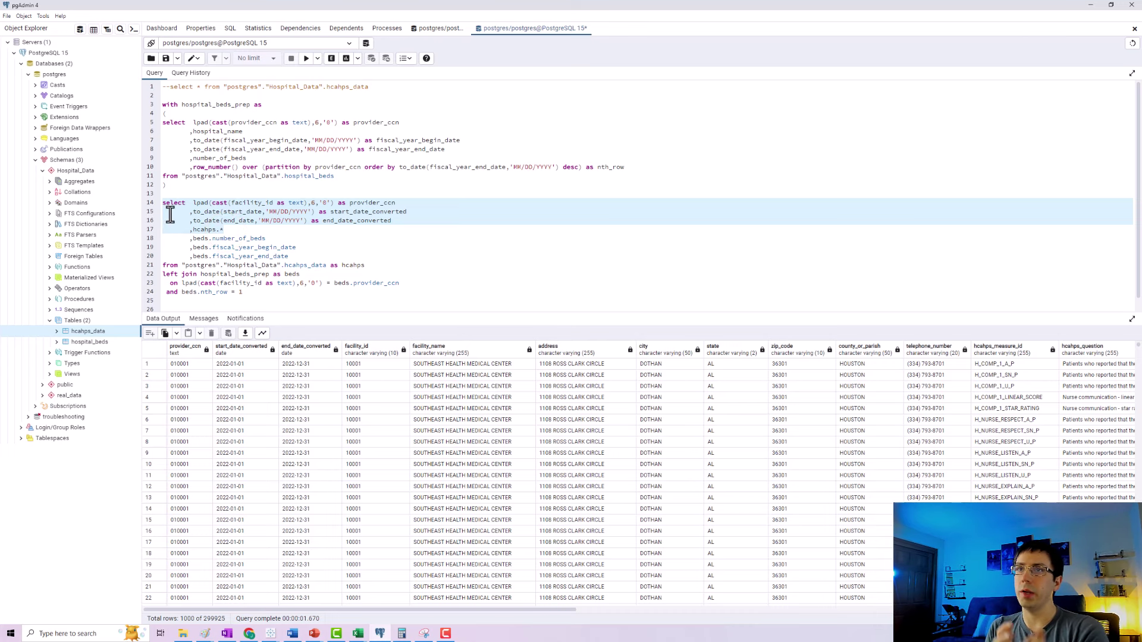
pyautogui.click(348, 292)
pyautogui.click(307, 58)
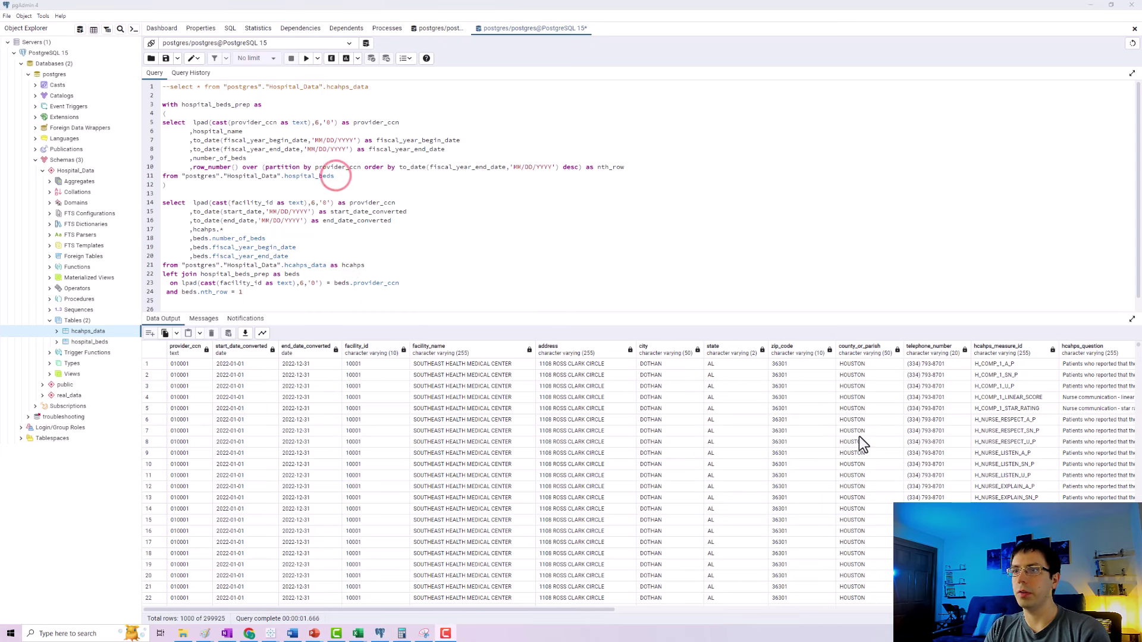
pyautogui.hscroll(5, 226, 609)
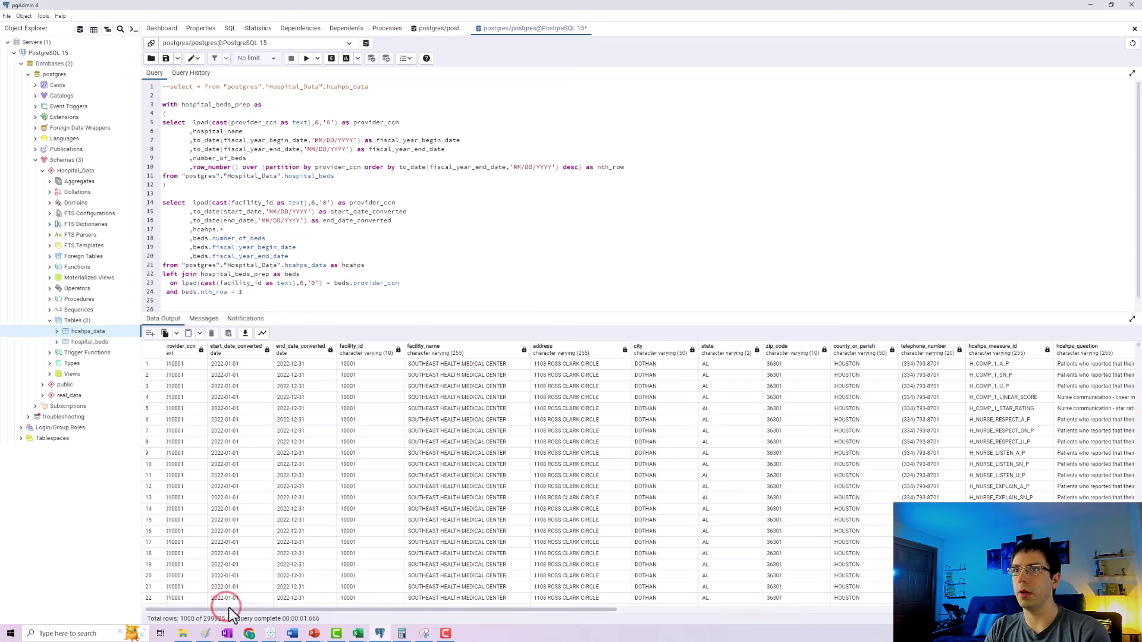
pyautogui.moveTo(388, 617); pyautogui.dragTo(852, 615)
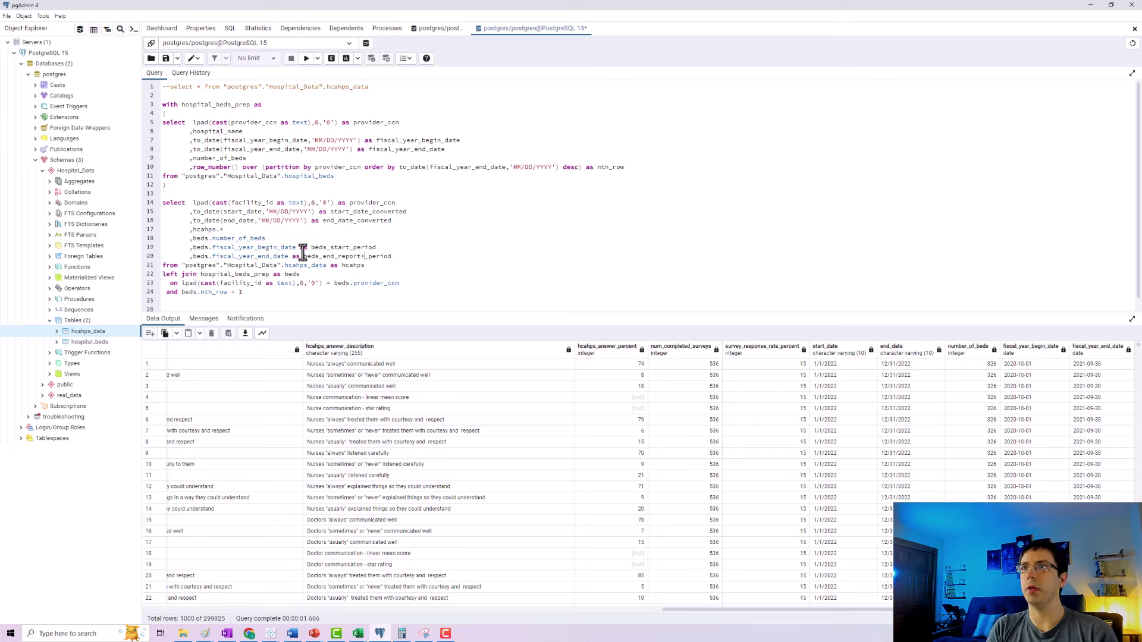
# Step: Complete the fiscal year date aliases as beds_start_report_period and beds_end_report_period, rerun the query and review the output columns
pyautogui.write('rt_')
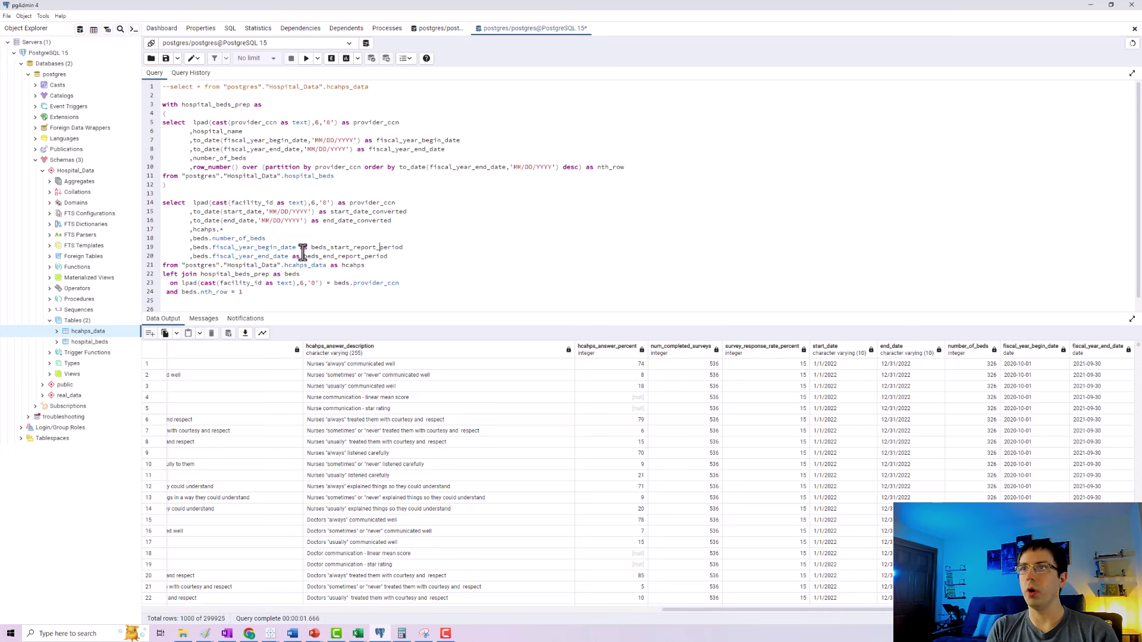
pyautogui.click(305, 62)
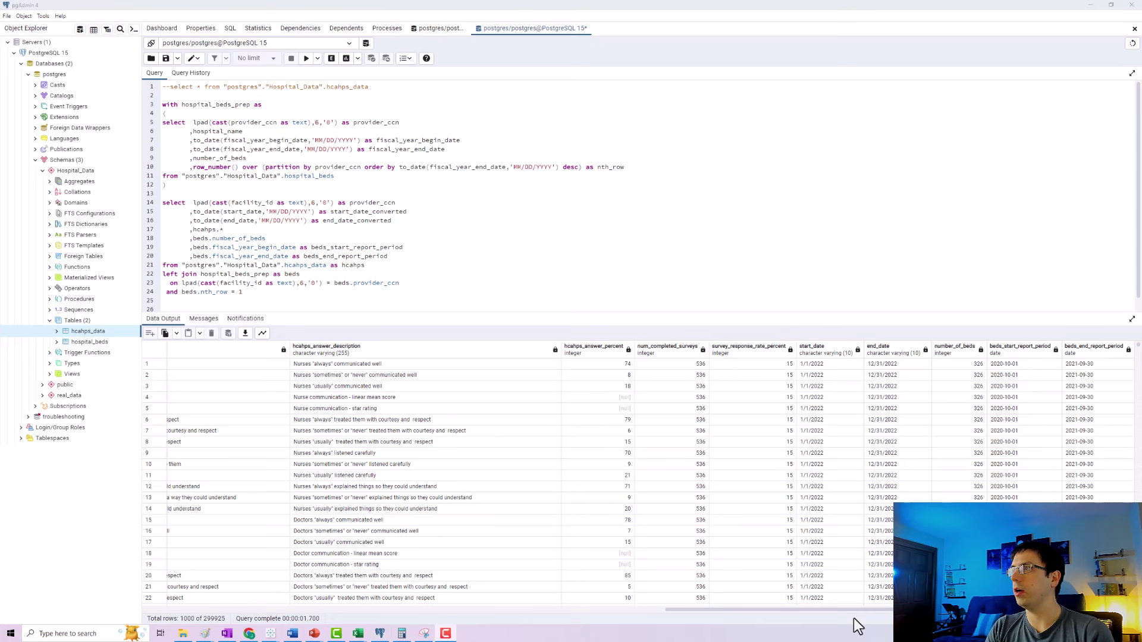
pyautogui.moveTo(857, 609); pyautogui.dragTo(333, 611)
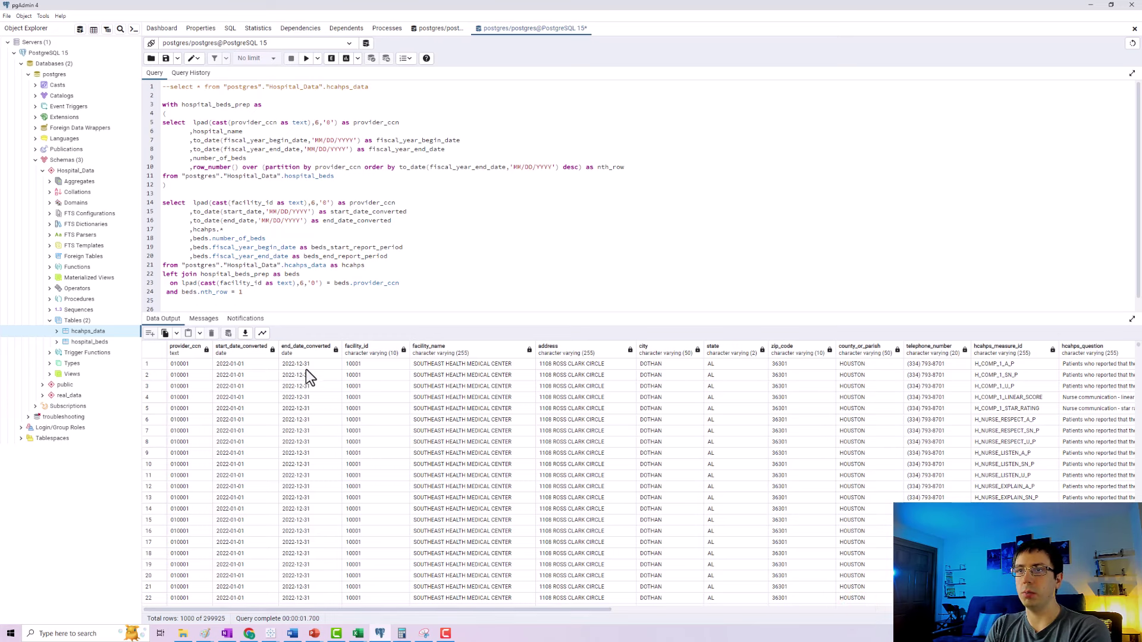
pyautogui.moveTo(468, 608); pyautogui.dragTo(989, 610)
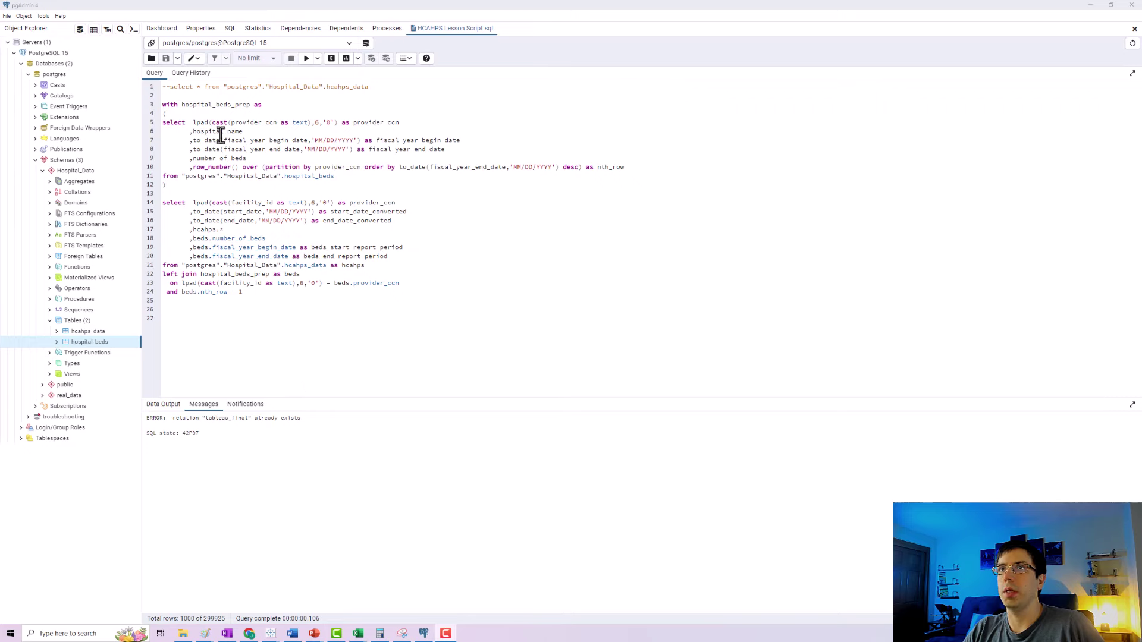
# Step: Start a create table statement for "postgres"."Hospital_Data" above the hospital_beds_prep subquery, with an empty line between them
pyautogui.moveTo(296, 339); pyautogui.dragTo(162, 105)
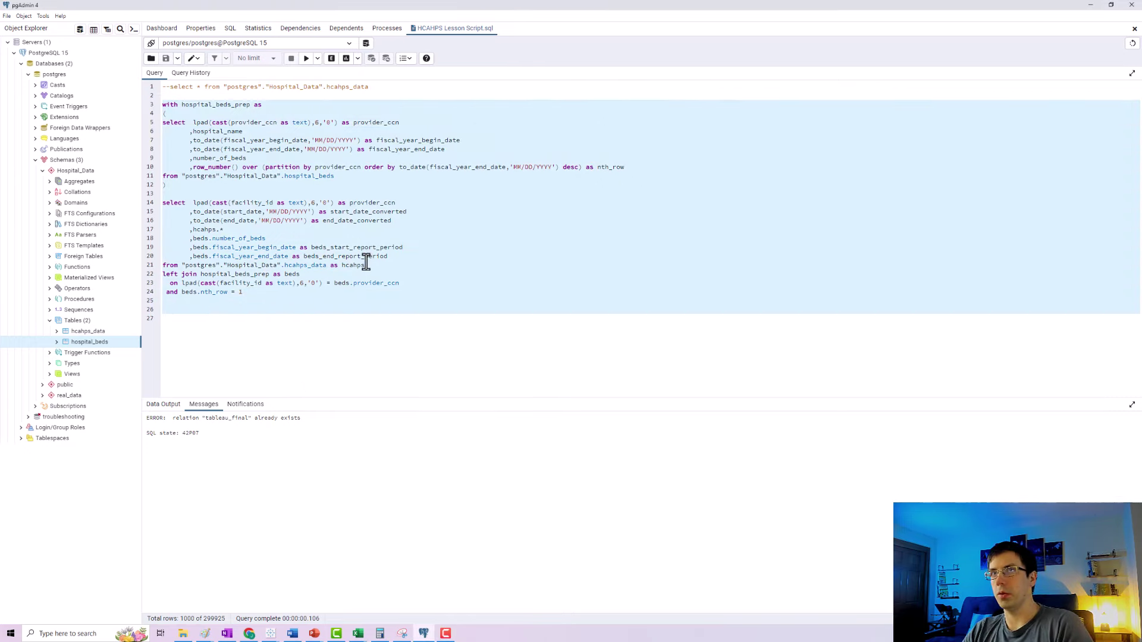
pyautogui.click(181, 117)
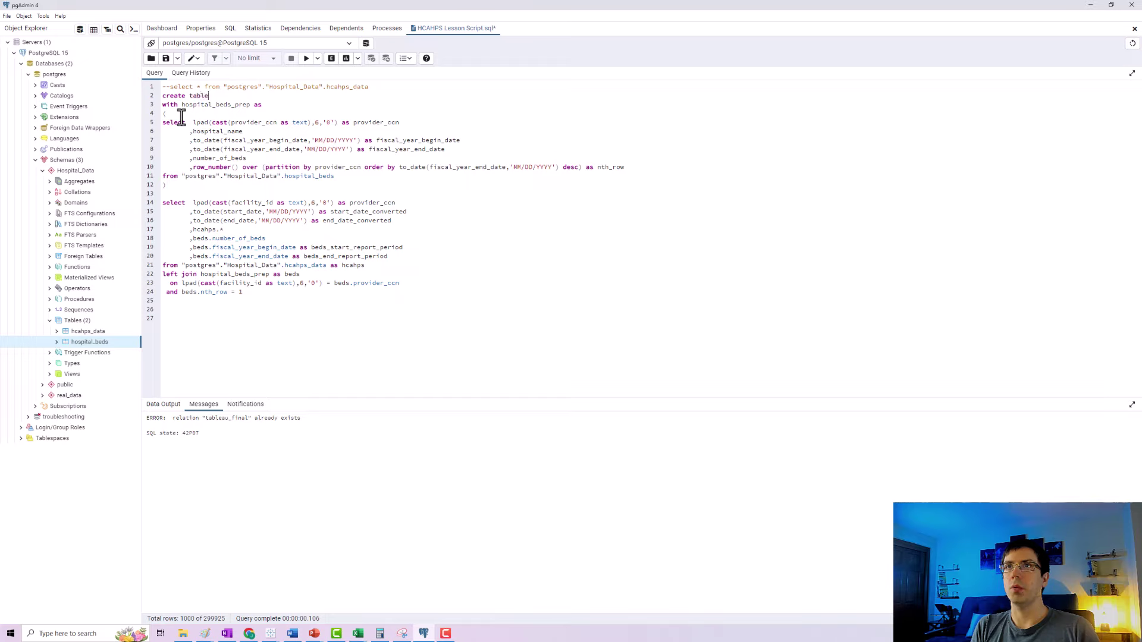
pyautogui.write('p')
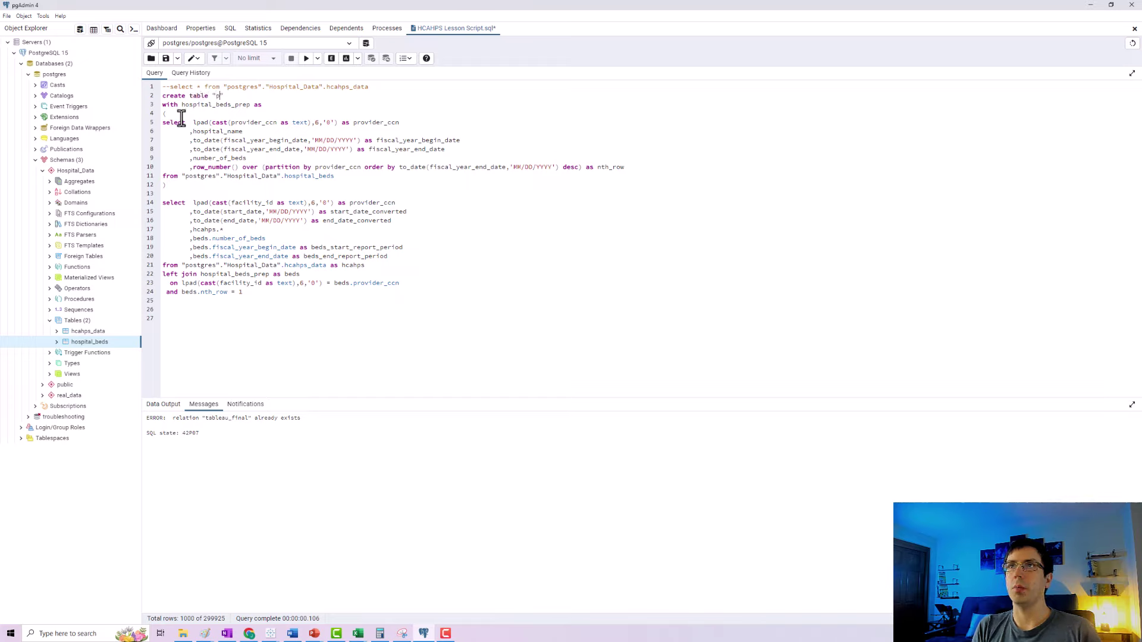
pyautogui.write('ostgres.')
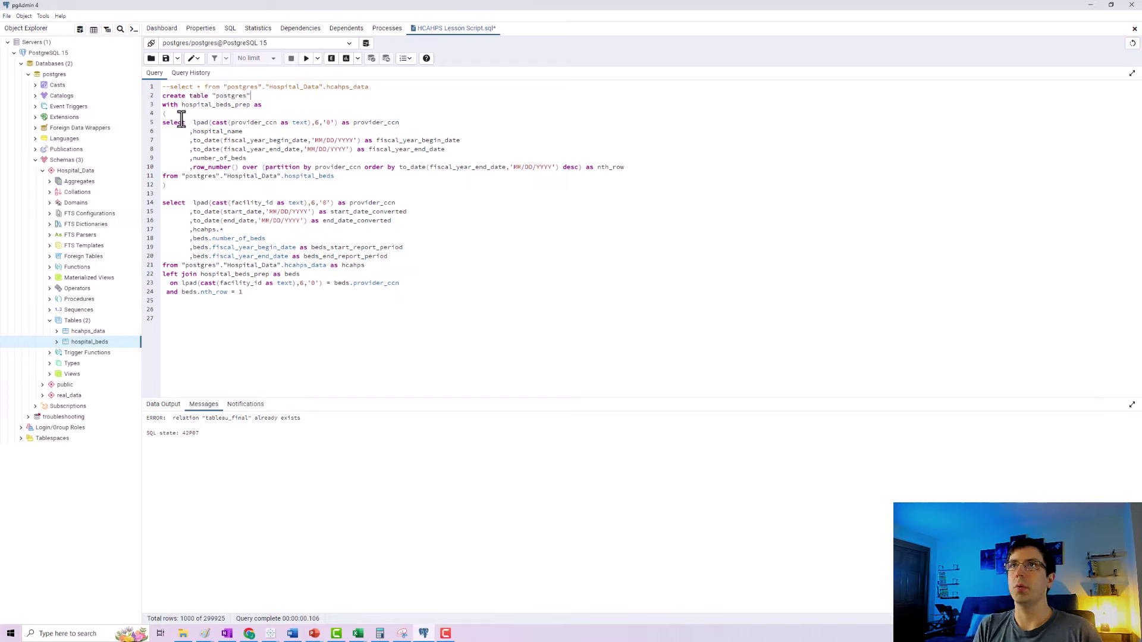
pyautogui.write('.')
pyautogui.press('Return')
pyautogui.press('BackSpace')
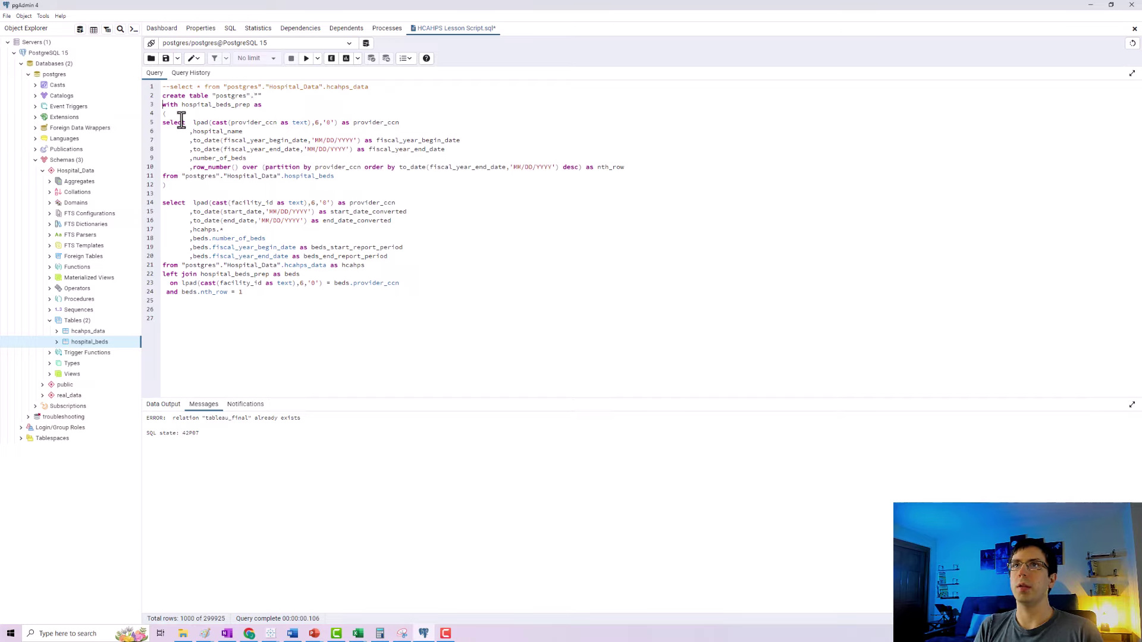
pyautogui.press('Return')
pyautogui.write('Hospital_Data')
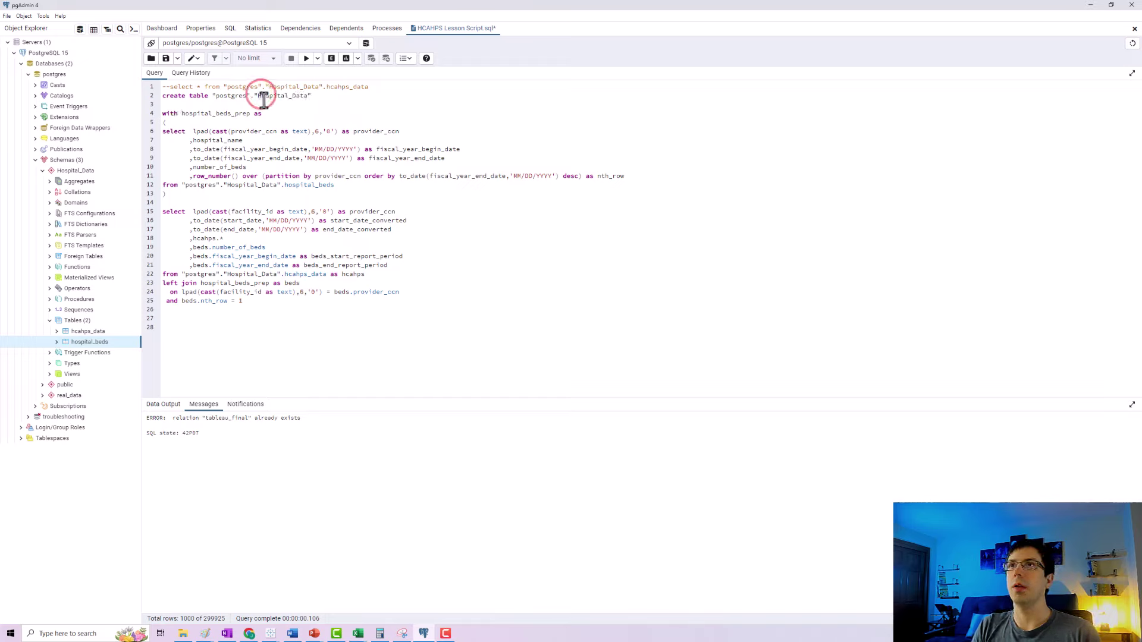
# Step: Complete the create table line with the table name Tableau_File followed by as, and run the whole statement
pyautogui.click(294, 98)
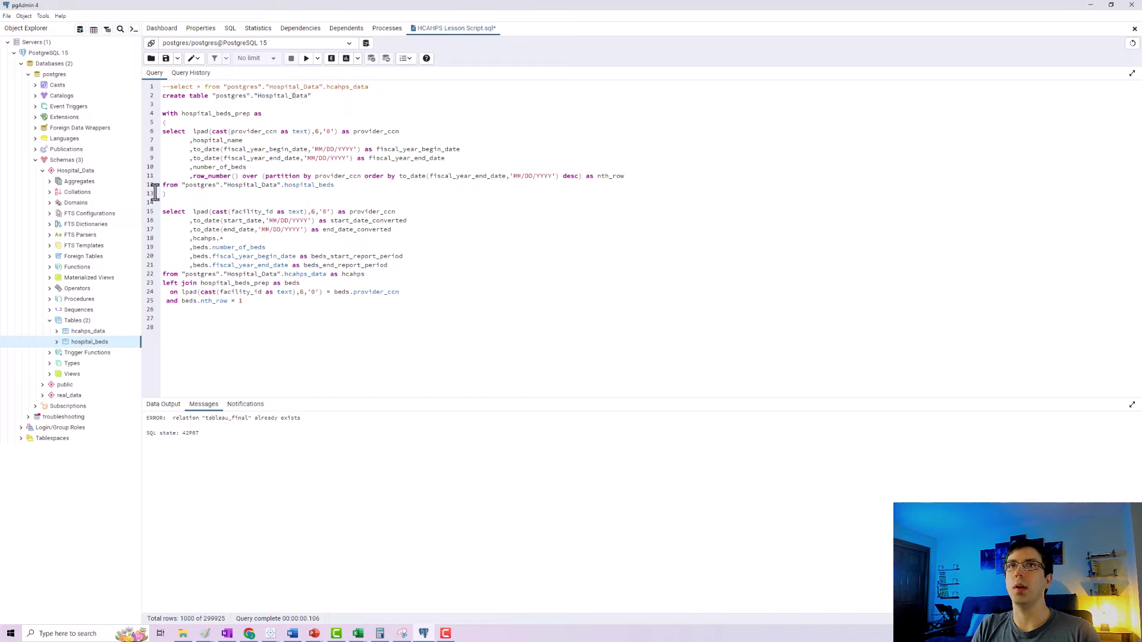
pyautogui.write('.')
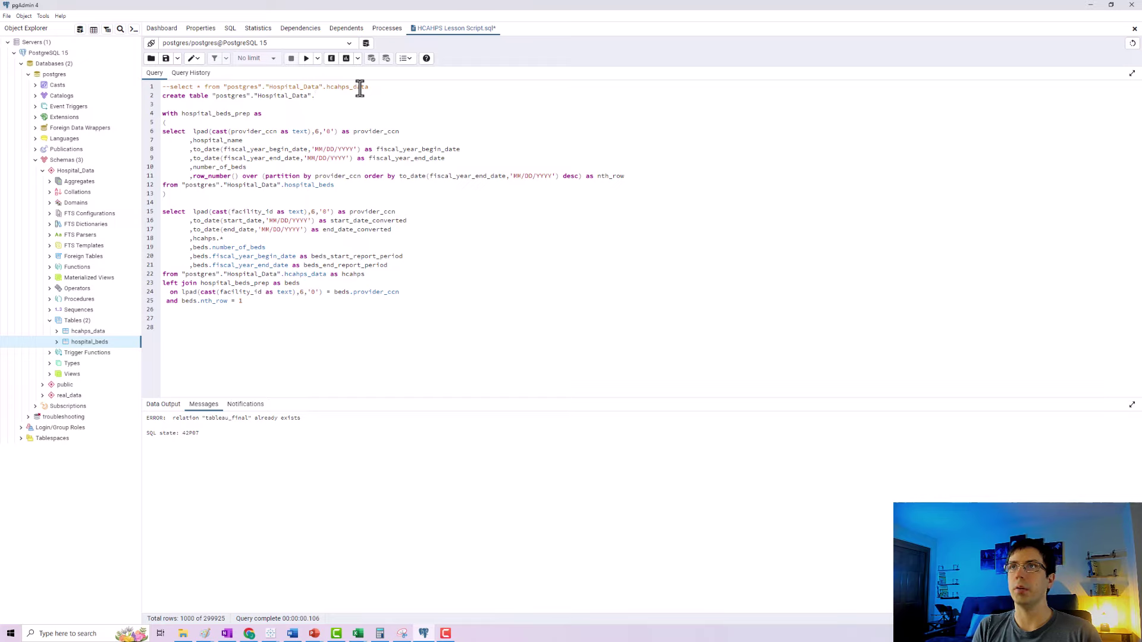
pyautogui.write('ta')
pyautogui.press('BackSpace')
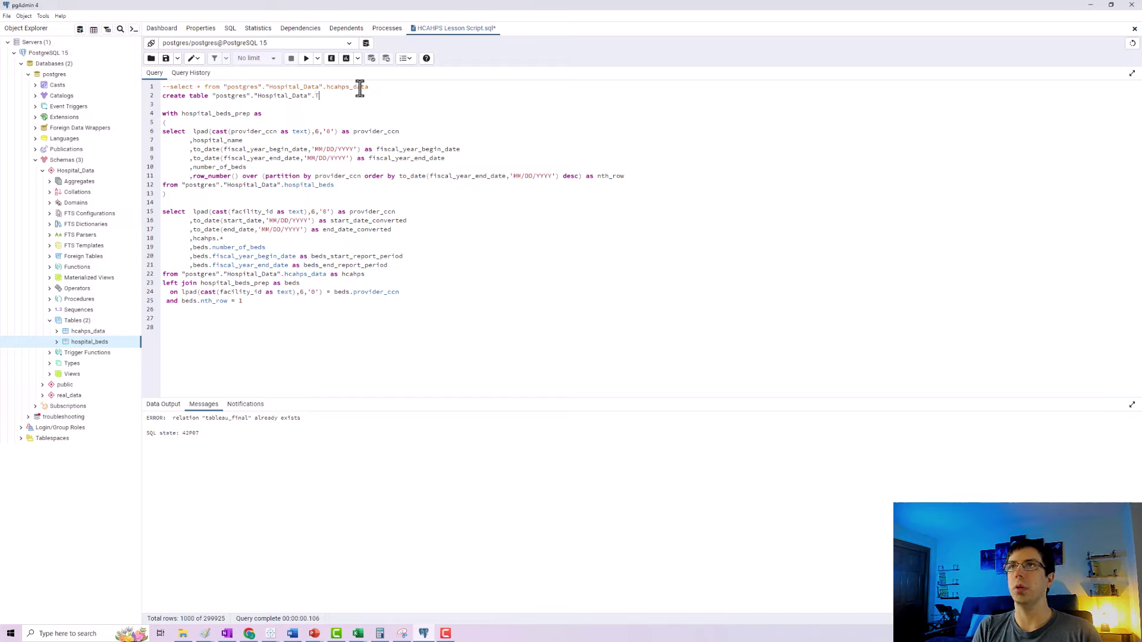
pyautogui.write('ableau_Final')
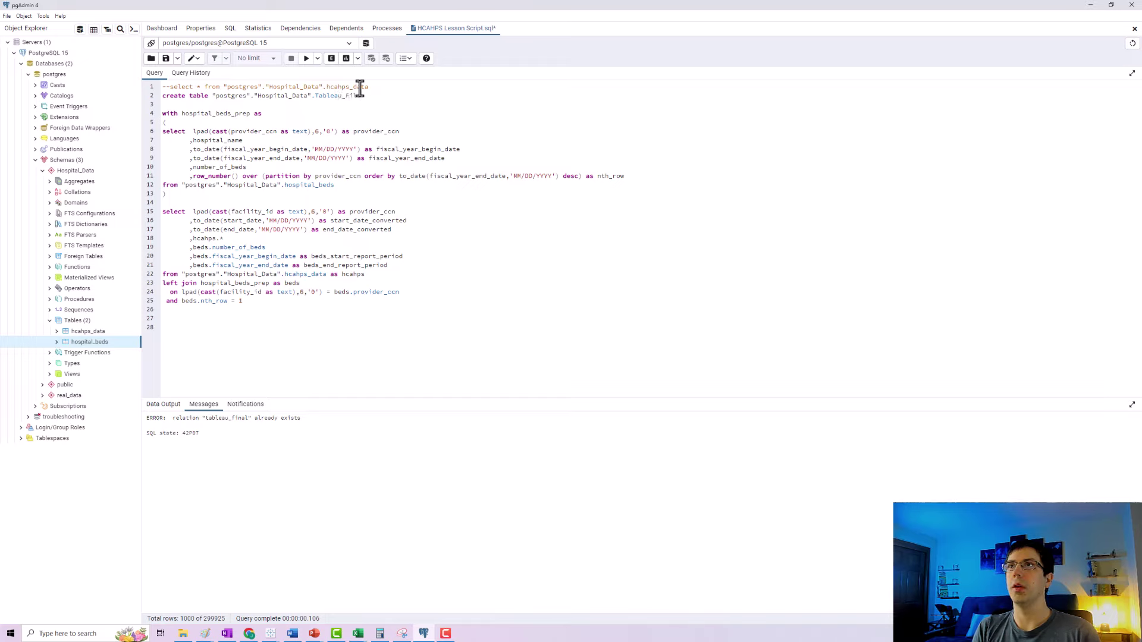
pyautogui.write(' as')
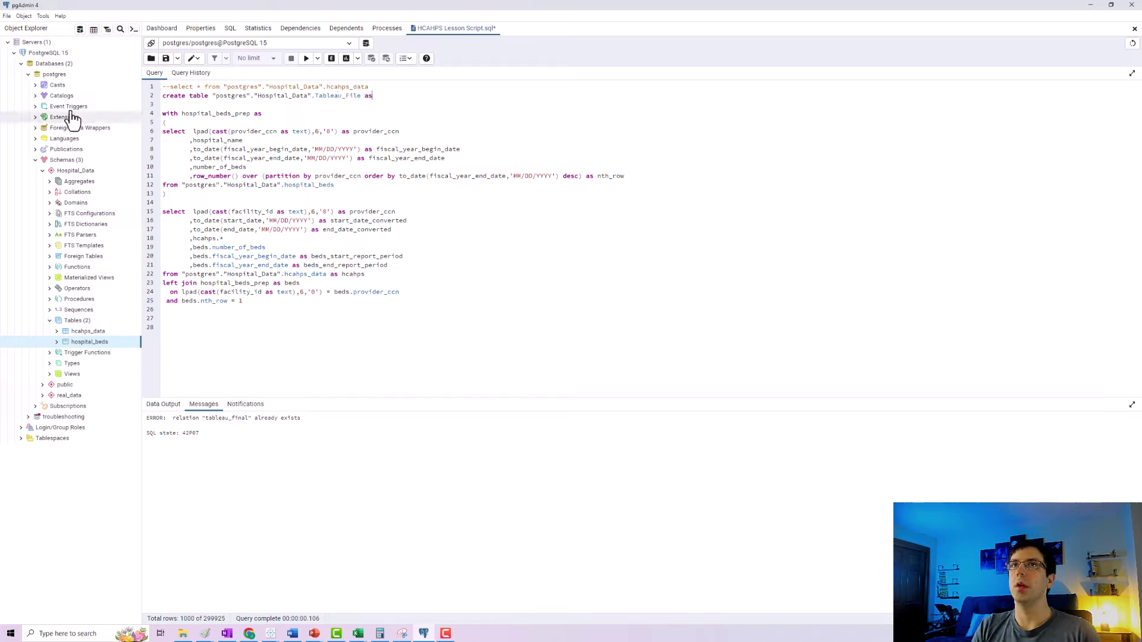
pyautogui.click(306, 58)
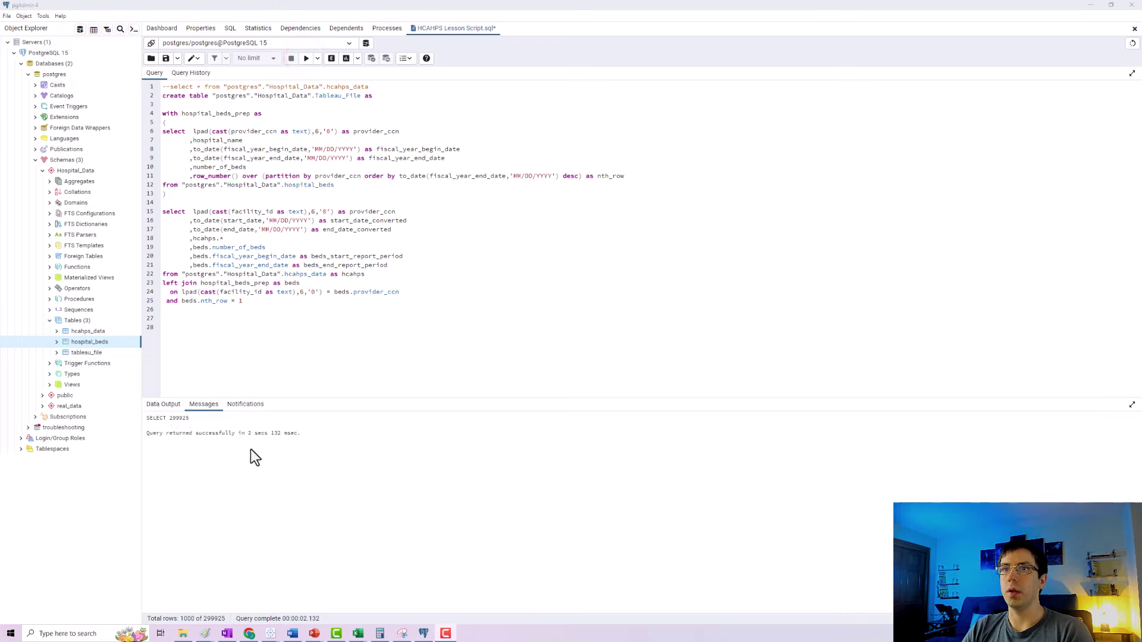
# Step: Refresh the table list of the Hospital_Data schema
pyautogui.rightClick(76, 322)
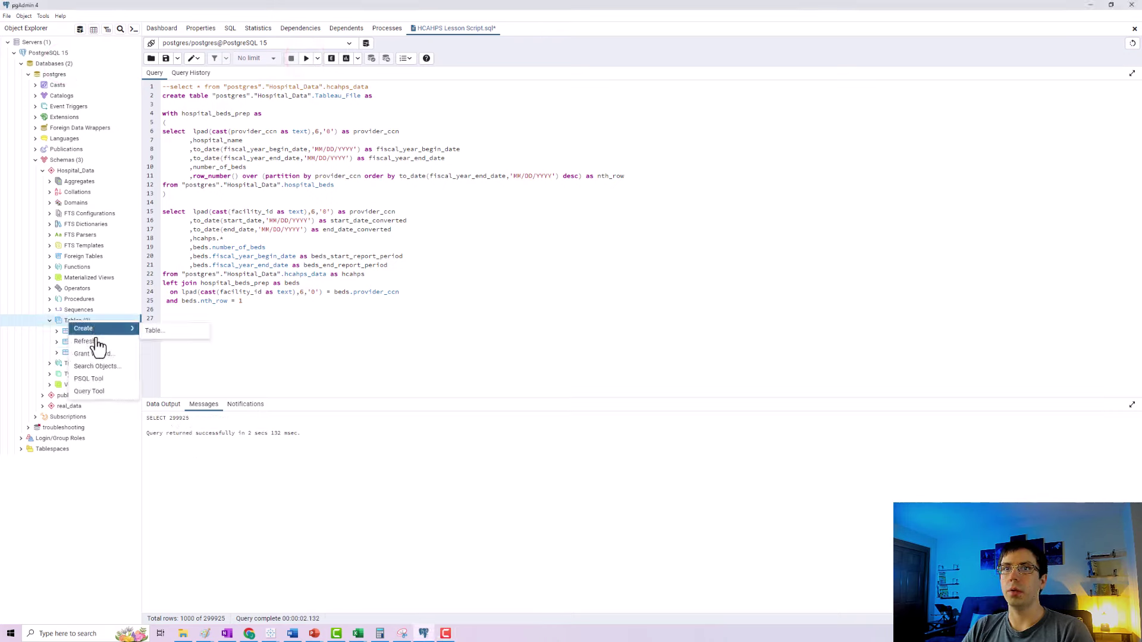
pyautogui.click(86, 342)
pyautogui.click(57, 321)
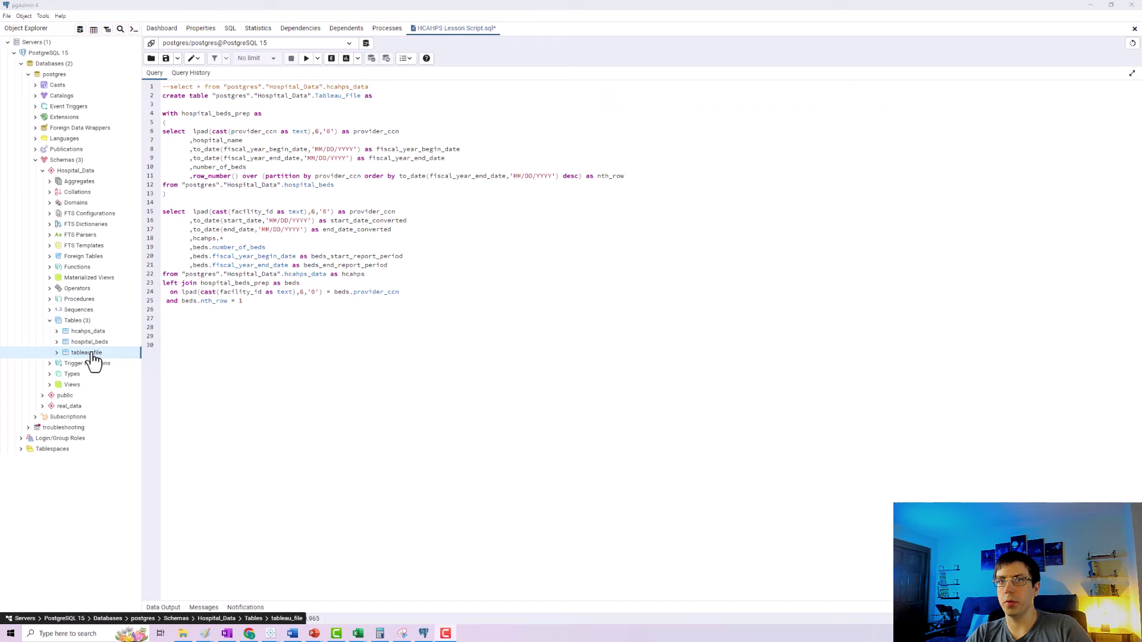
# Step: Start an export of the tableau_file table and set its output file to Tableau_File in HCAHPS Tableau\Input Sources\Lesson Files
pyautogui.rightClick(92, 360)
pyautogui.click(129, 449)
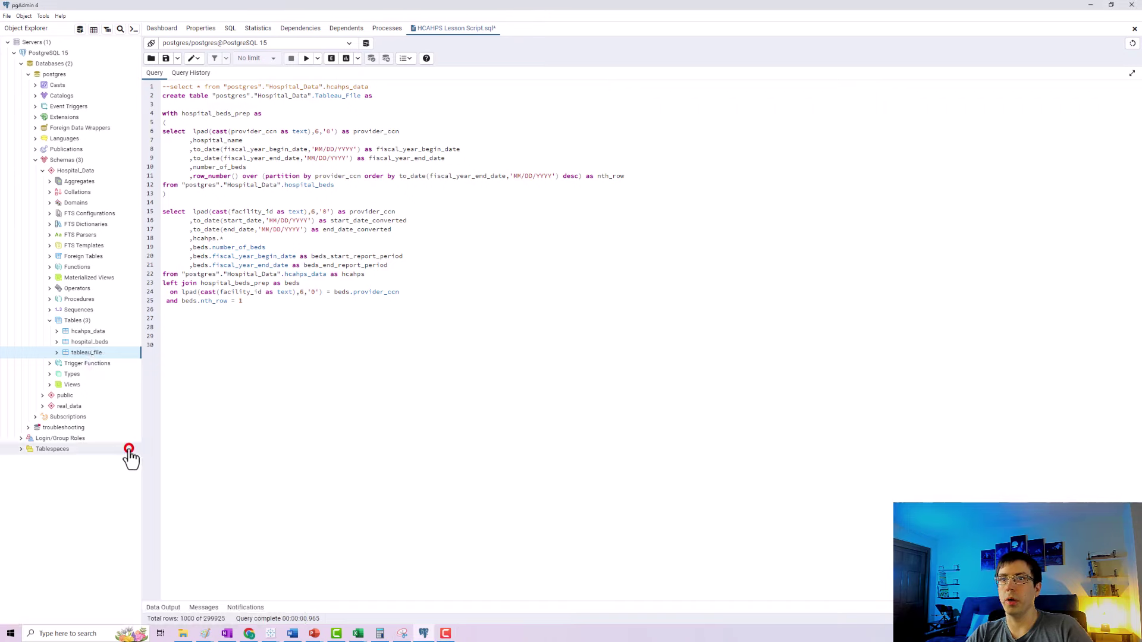
pyautogui.click(713, 170)
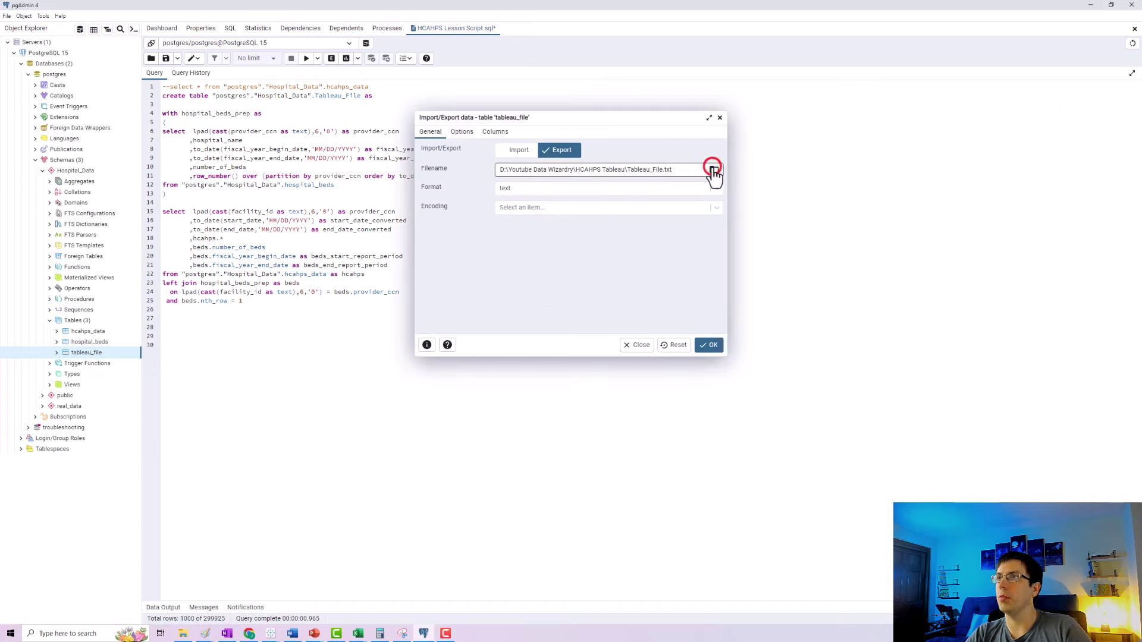
pyautogui.doubleClick(495, 252)
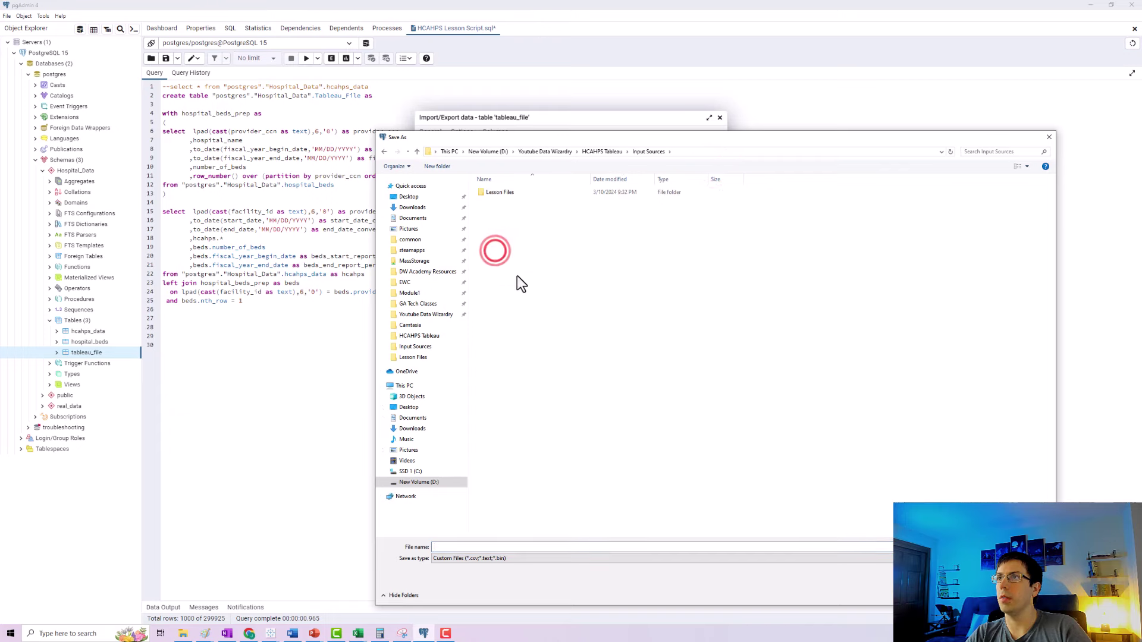
pyautogui.doubleClick(515, 191)
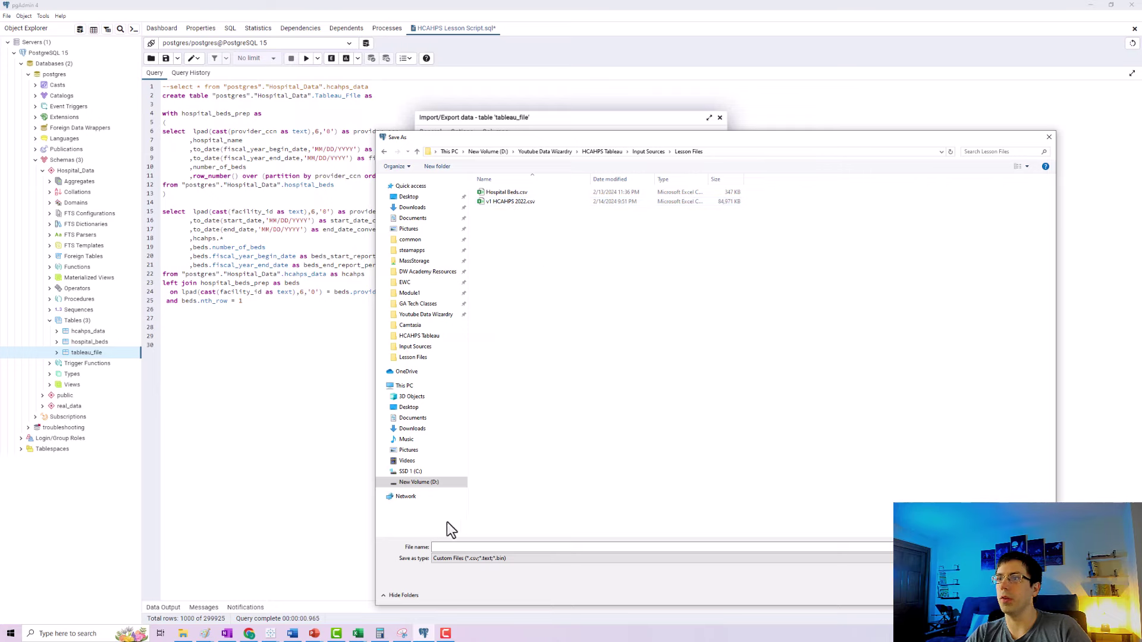
pyautogui.click(455, 546)
pyautogui.write('Tab')
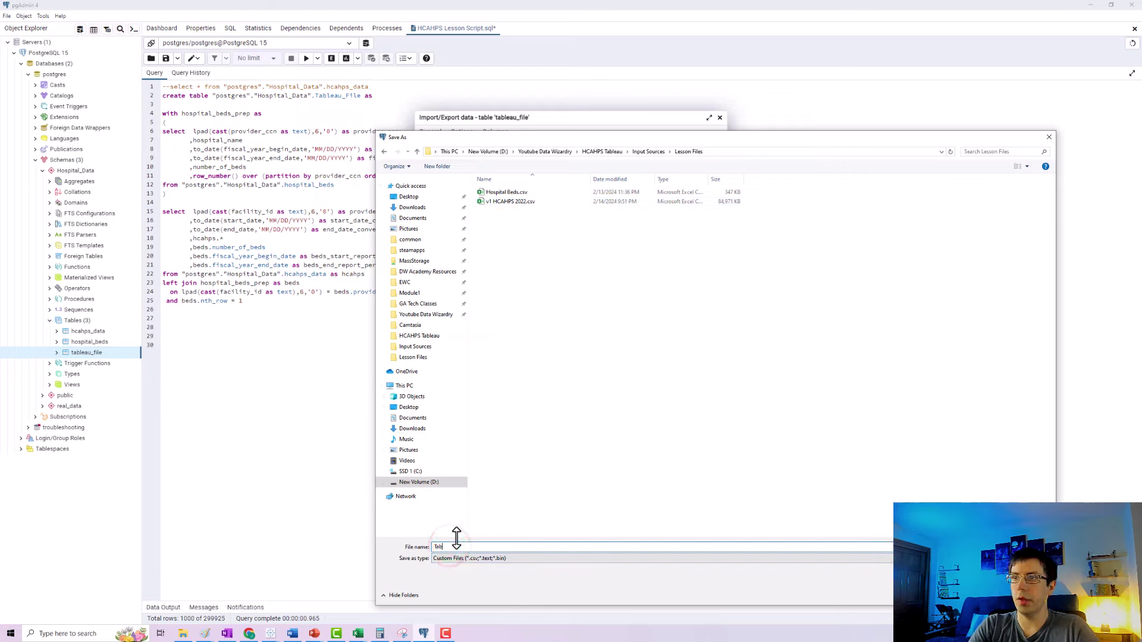
pyautogui.write('leau')
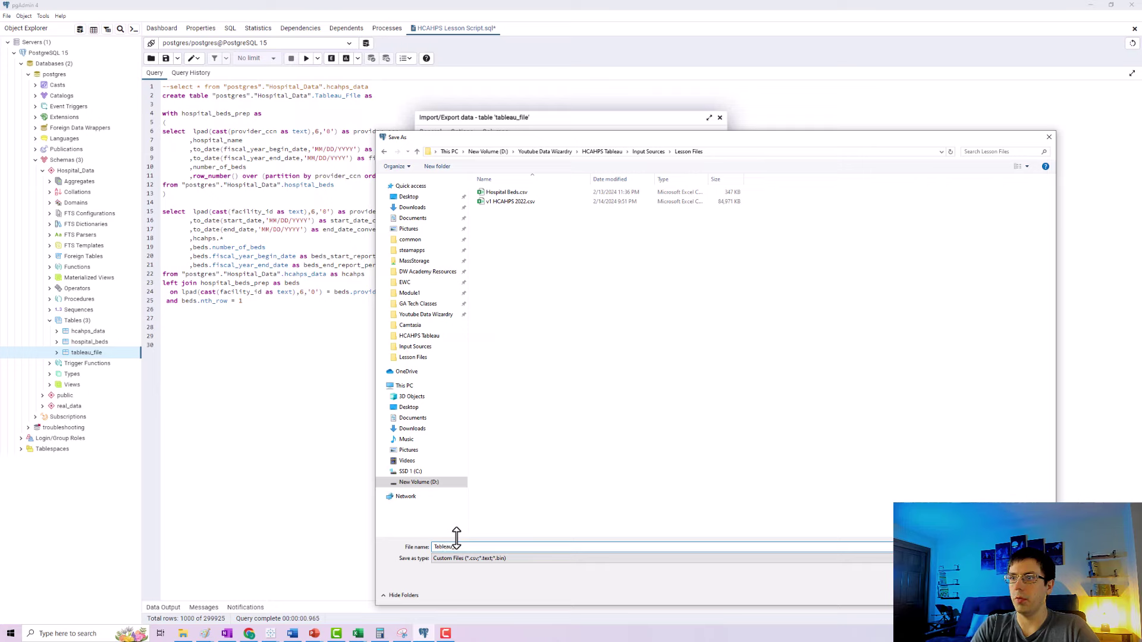
pyautogui.write('_File')
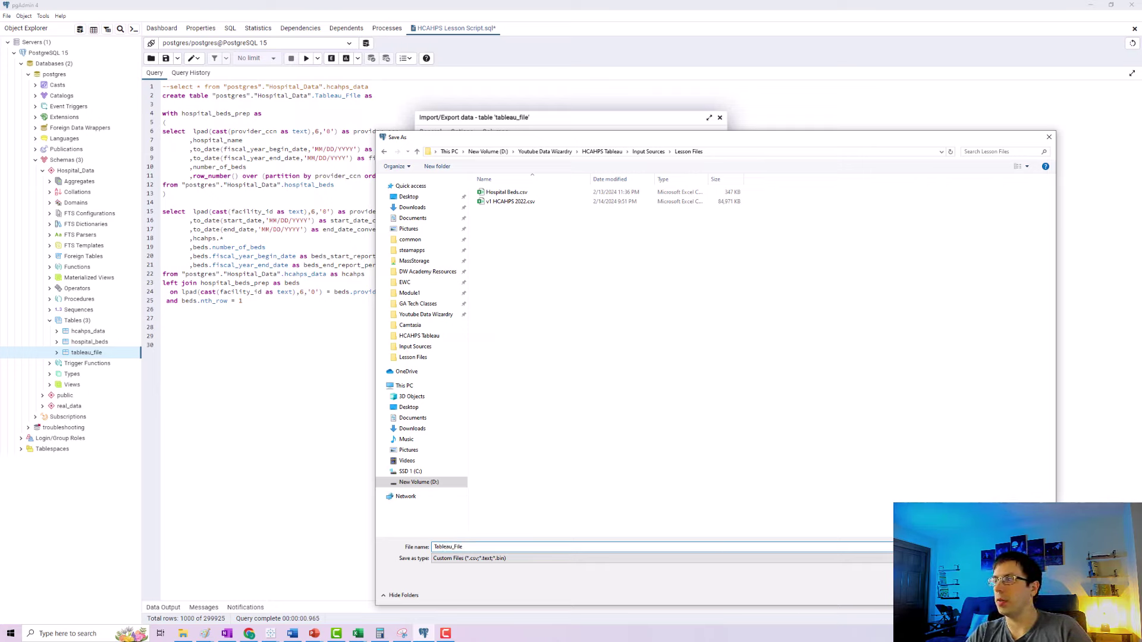
pyautogui.press('Return')
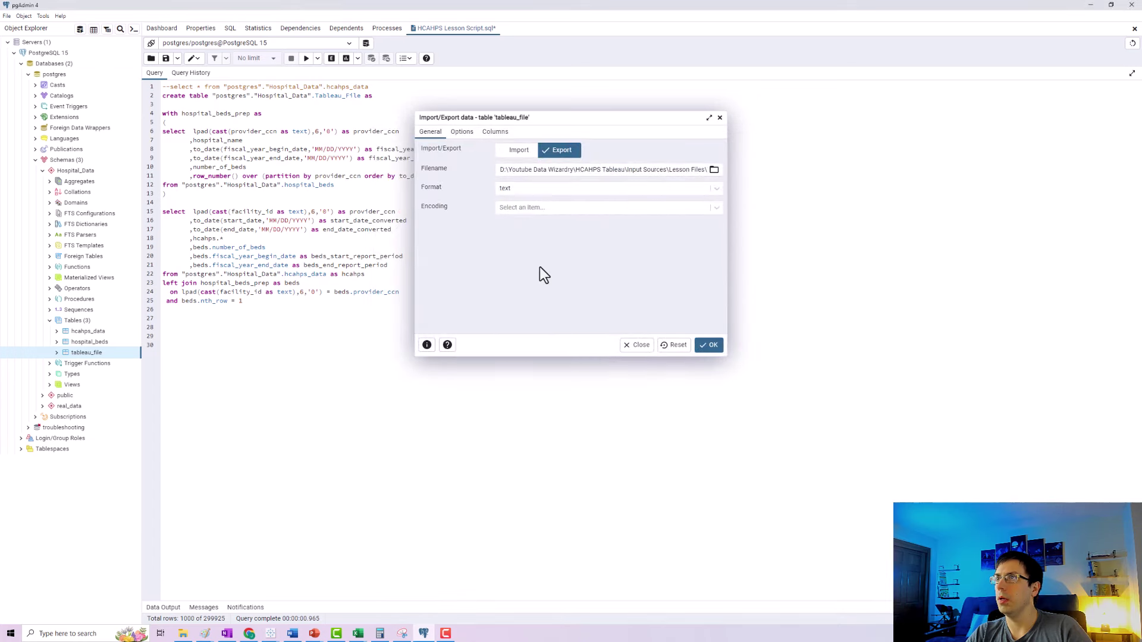
# Step: Set the export format to csv with the header row enabled
pyautogui.moveTo(684, 171); pyautogui.dragTo(709, 178)
pyautogui.click(711, 190)
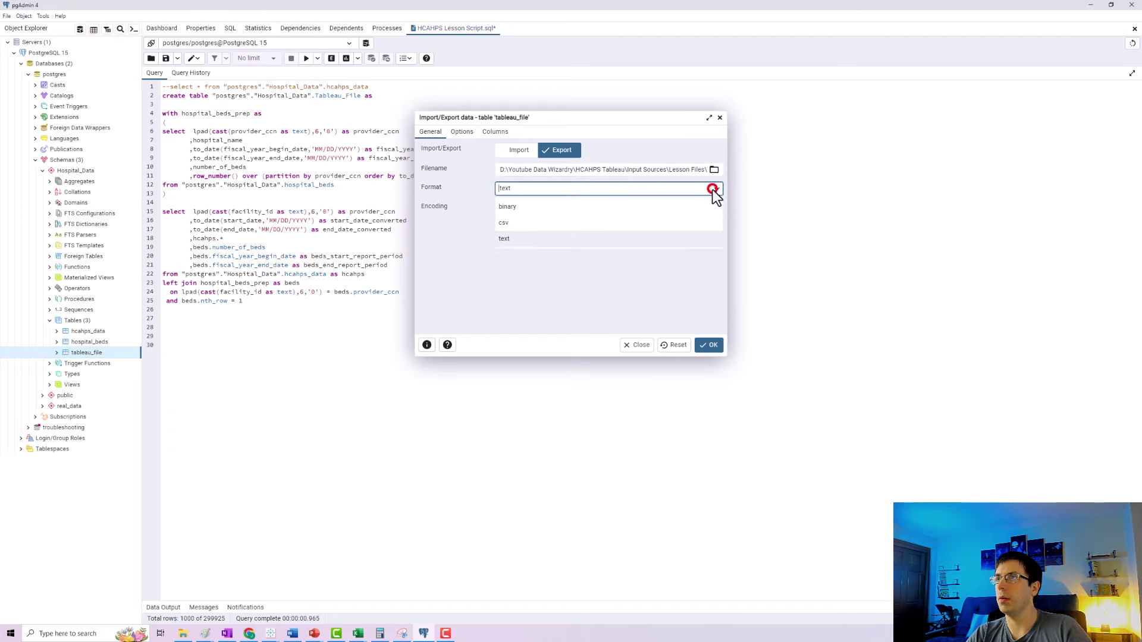
pyautogui.click(556, 223)
pyautogui.click(457, 137)
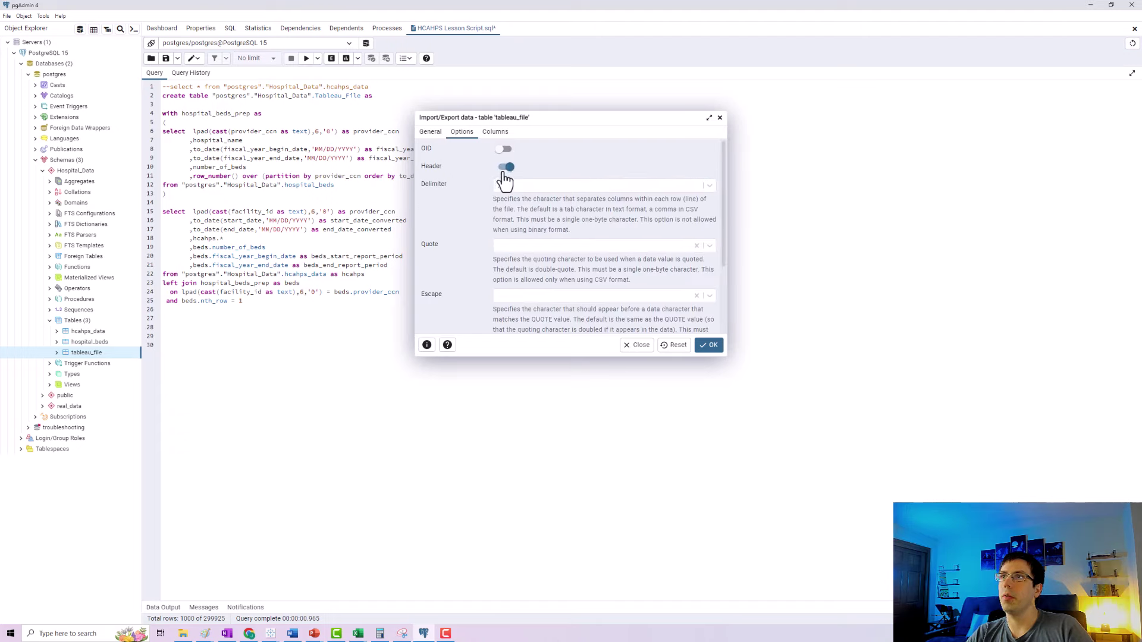
pyautogui.click(506, 169)
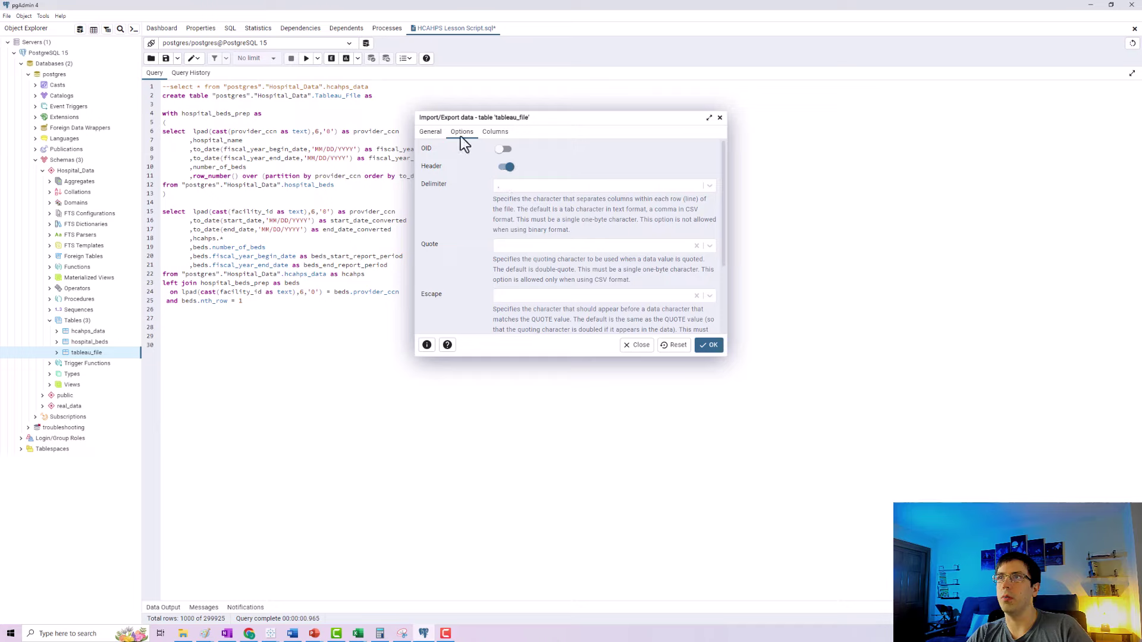
# Step: Check the delimiter, quote, escape and null string options, and run the export
pyautogui.click(502, 188)
pyautogui.click(501, 187)
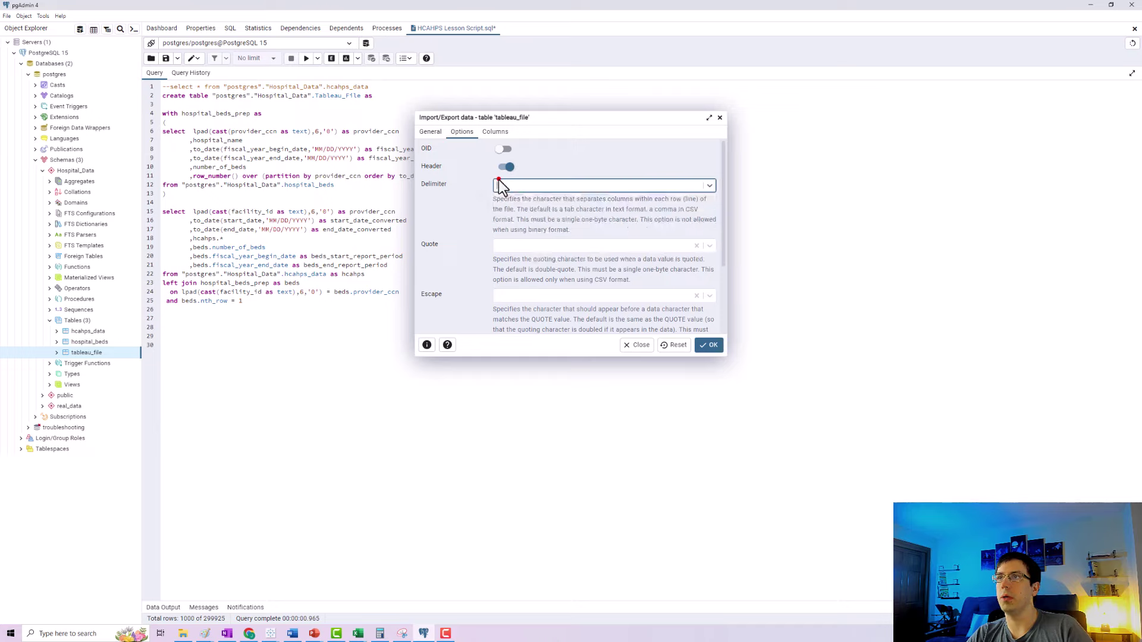
pyautogui.scroll(-2, 589, 259)
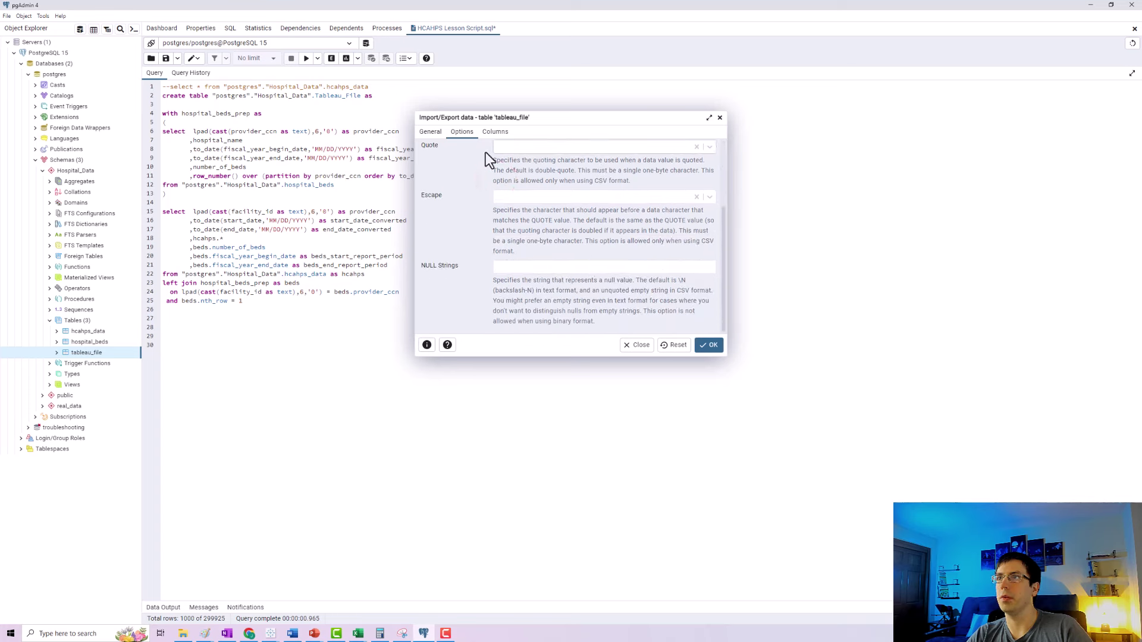
pyautogui.scroll(2, 469, 249)
pyautogui.click(430, 132)
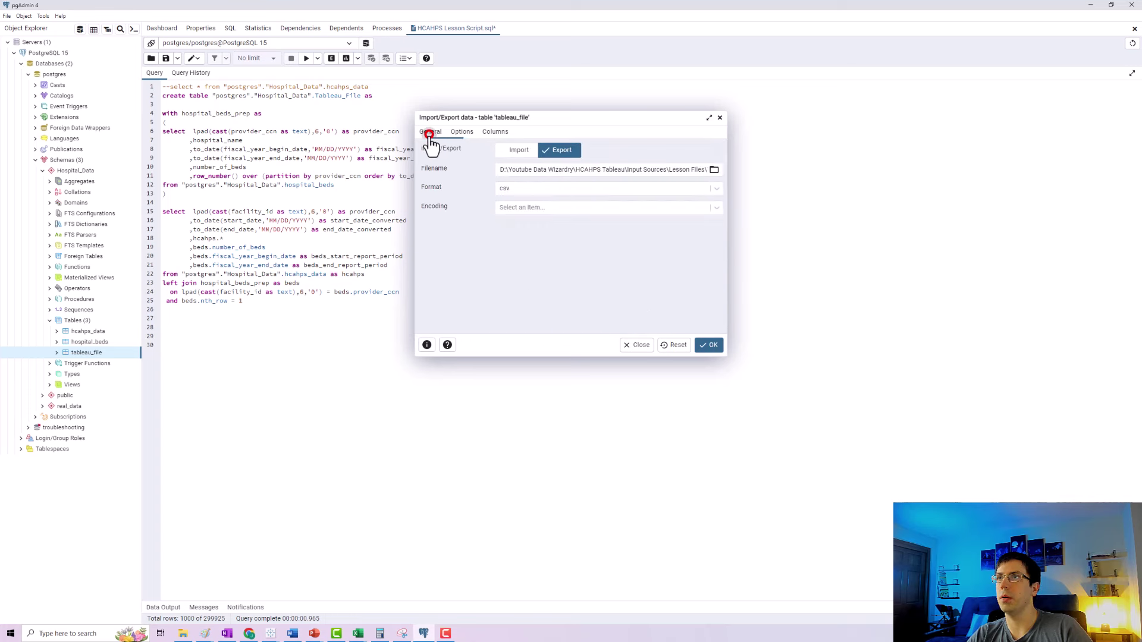
pyautogui.click(712, 346)
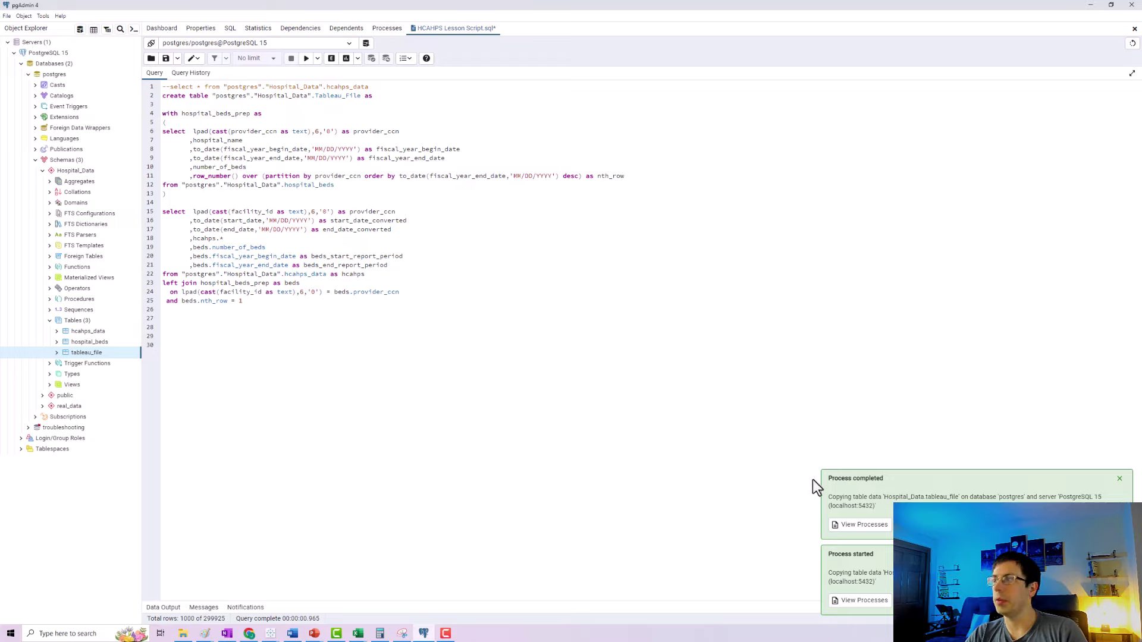
# Step: Switch to File Explorer, open Tableau_File.csv from the Lesson Files folder in Excel, and review its columns through beds_end_report_period
pyautogui.click(183, 633)
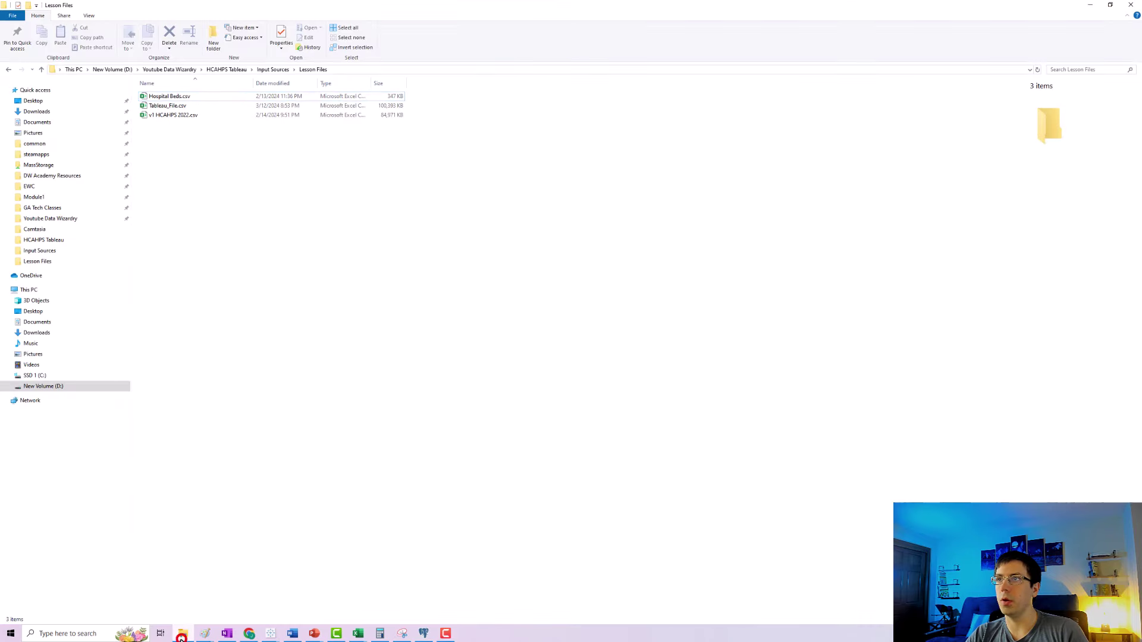
pyautogui.doubleClick(174, 106)
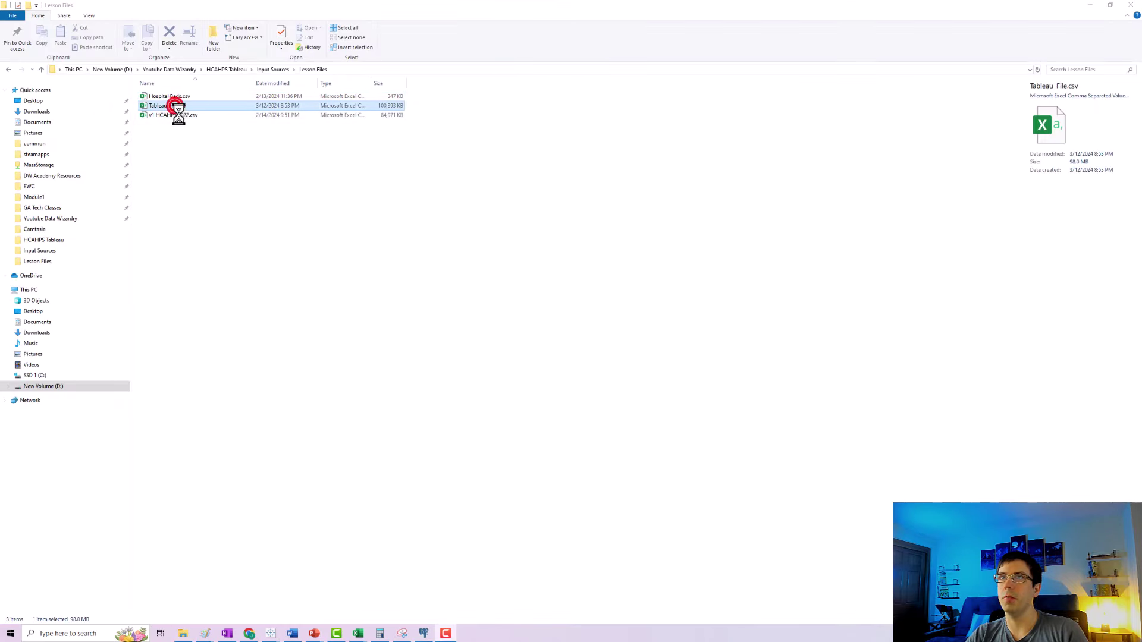
pyautogui.click(395, 343)
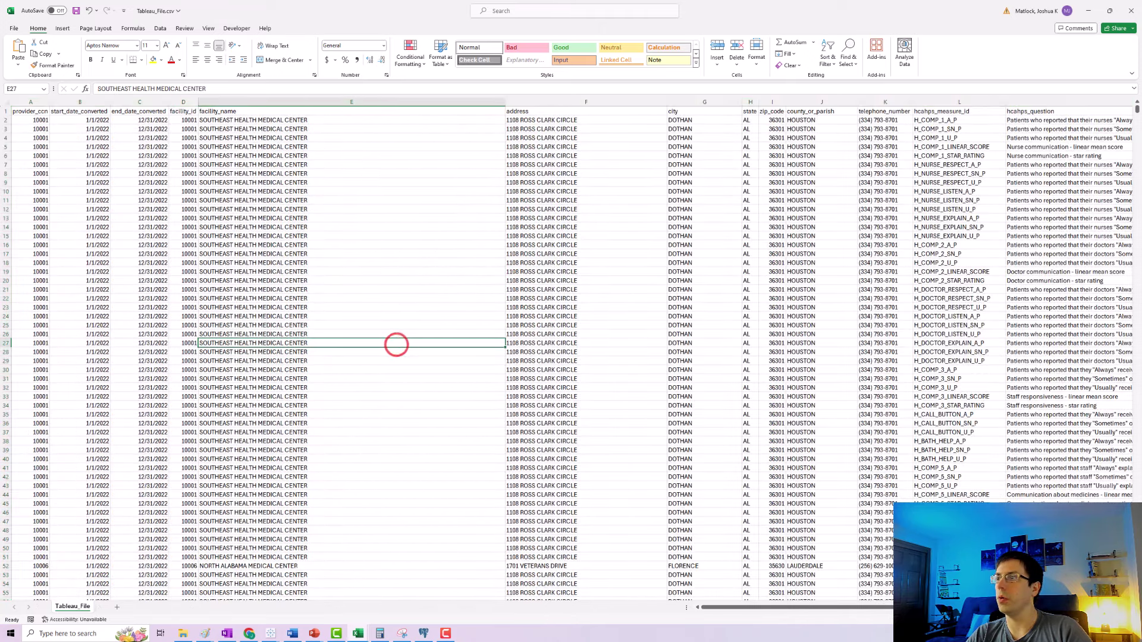
pyautogui.click(877, 607)
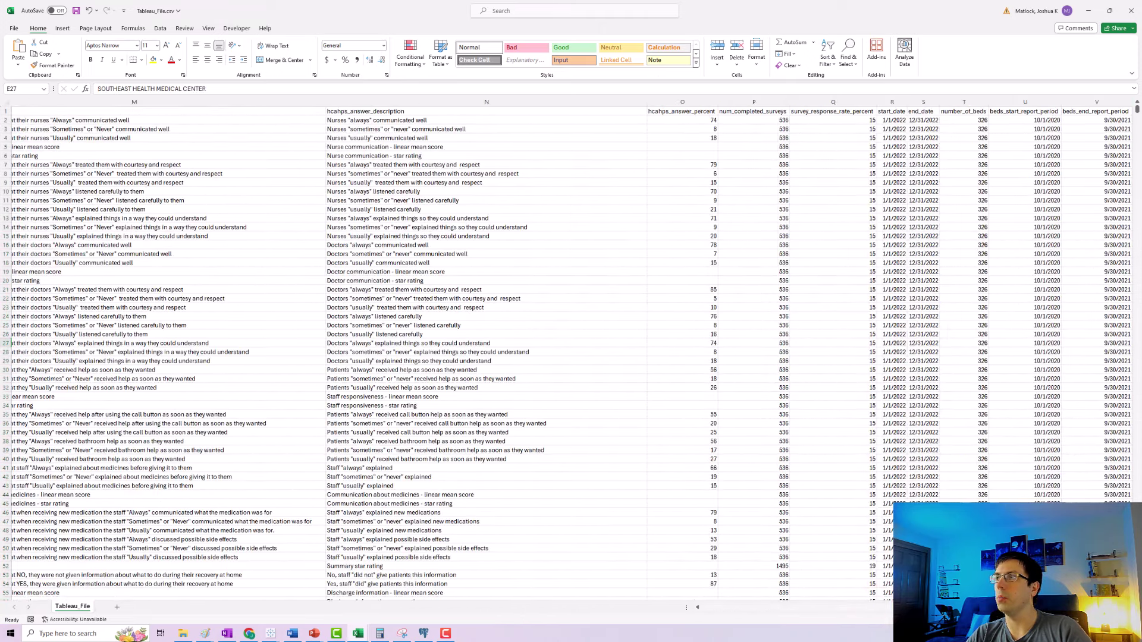
pyautogui.moveTo(877, 607); pyautogui.dragTo(566, 577)
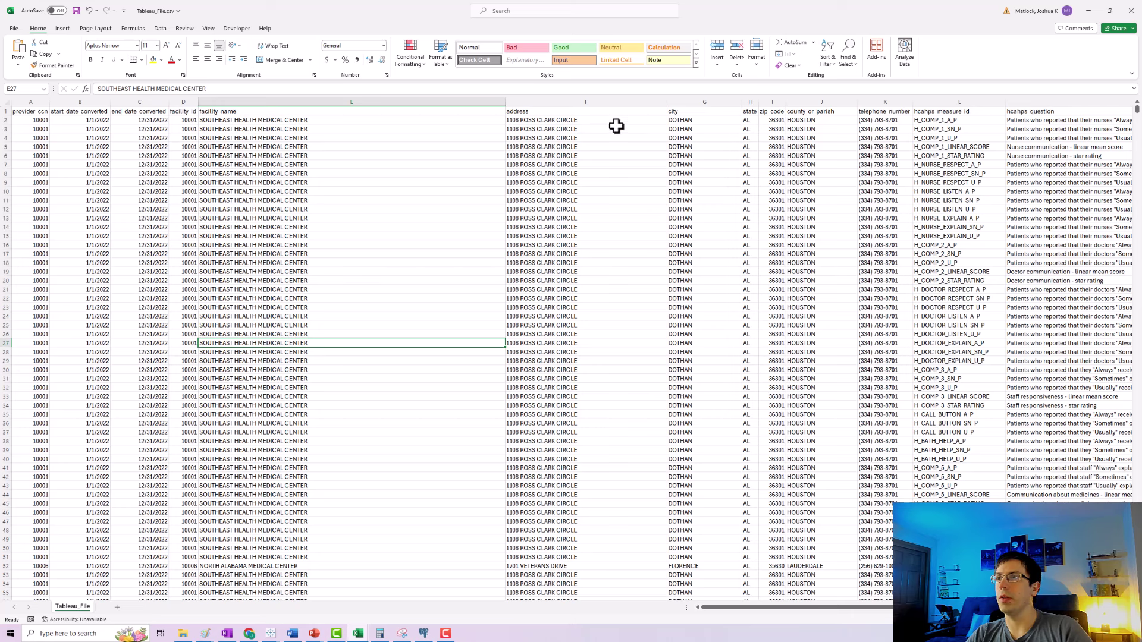
# Step: Inspect the provider_ccn values in the first column of Tableau_File.csv and close the workbook
pyautogui.click(27, 119)
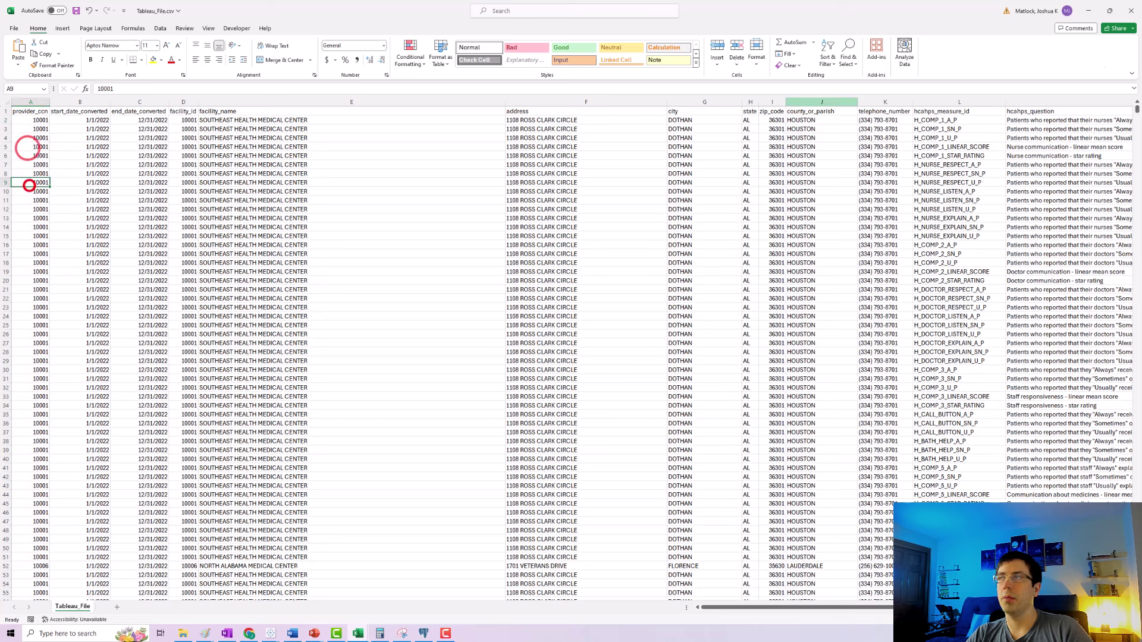
pyautogui.click(27, 182)
pyautogui.click(1131, 10)
pyautogui.click(586, 329)
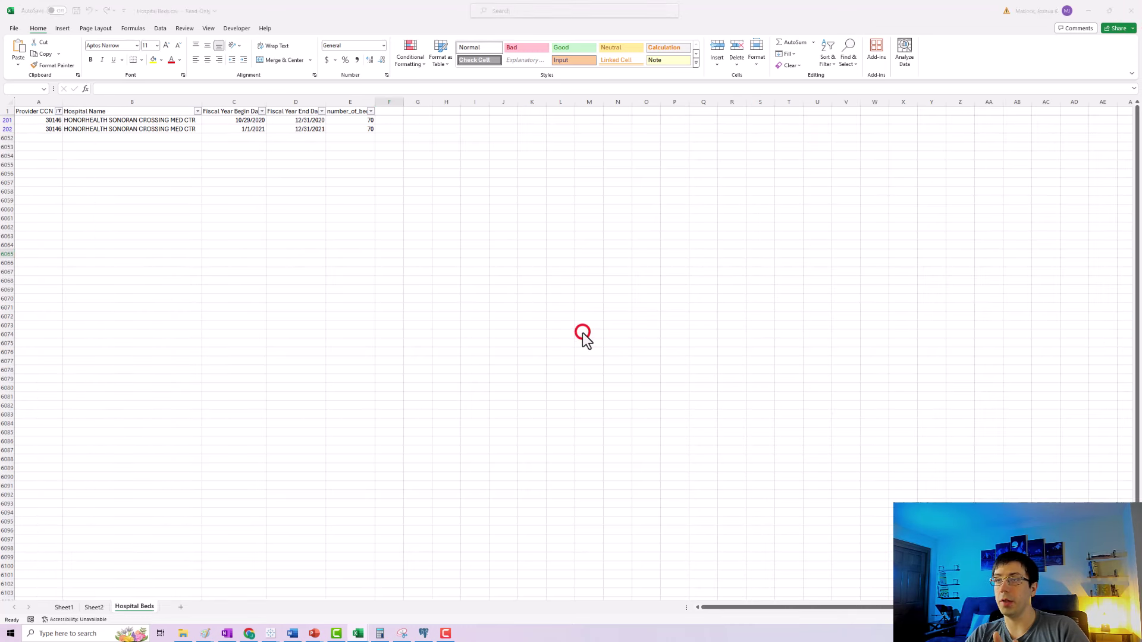
# Step: Open Tableau_File.csv in Notepad, check the provider_ccn values for leading zeros, and close the file
pyautogui.rightClick(159, 106)
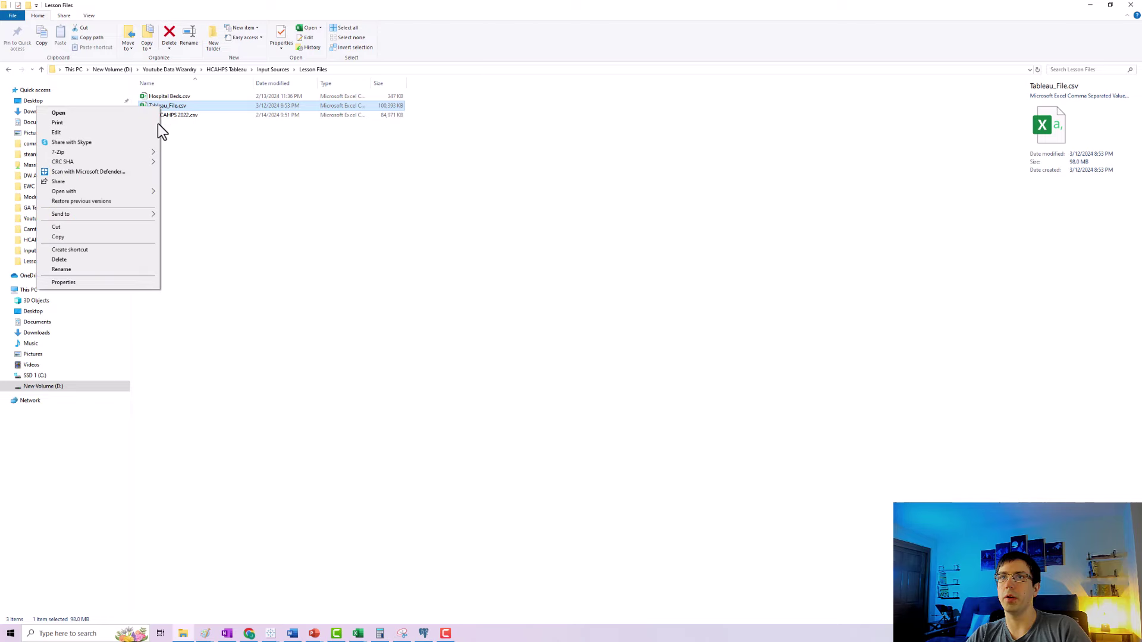
pyautogui.moveTo(119, 190)
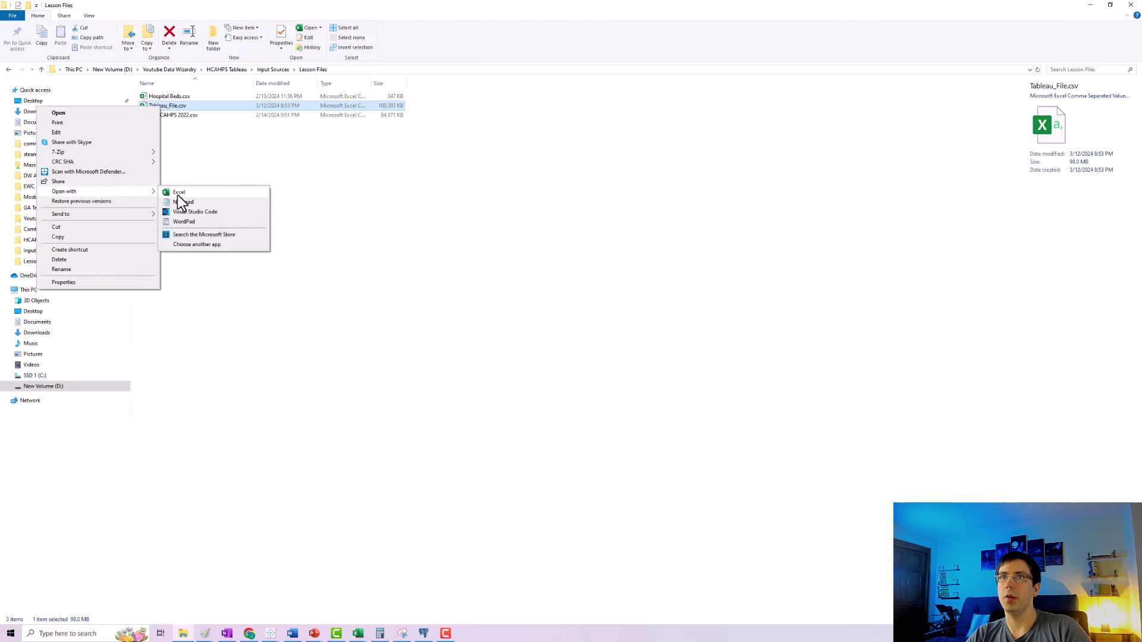
pyautogui.click(180, 202)
pyautogui.click(111, 219)
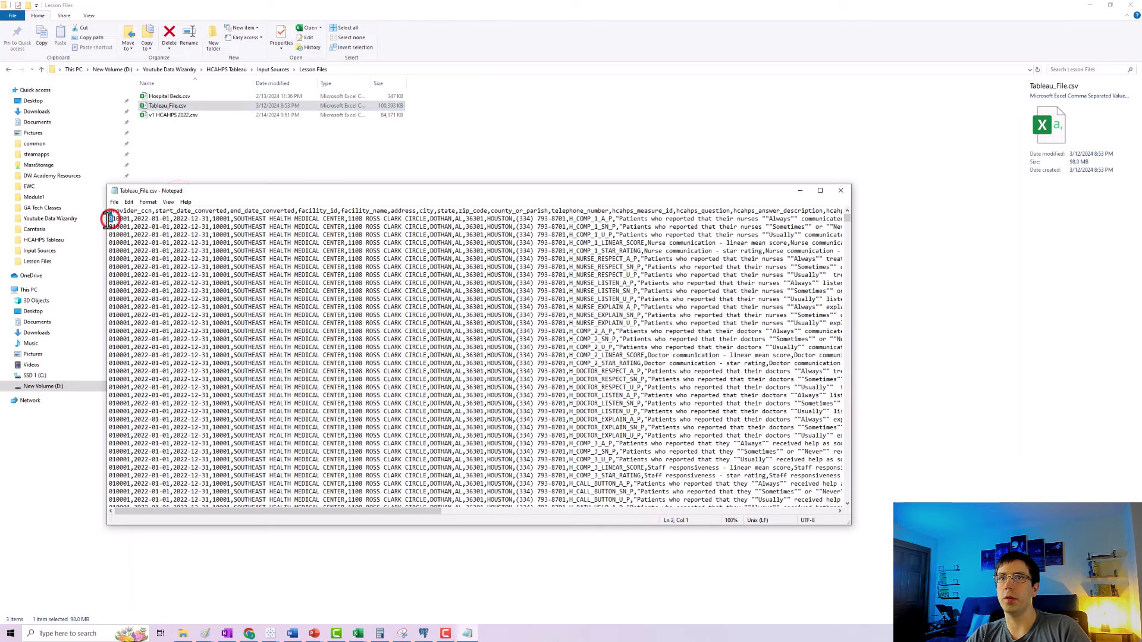
pyautogui.hotkey('alt', 'F4')
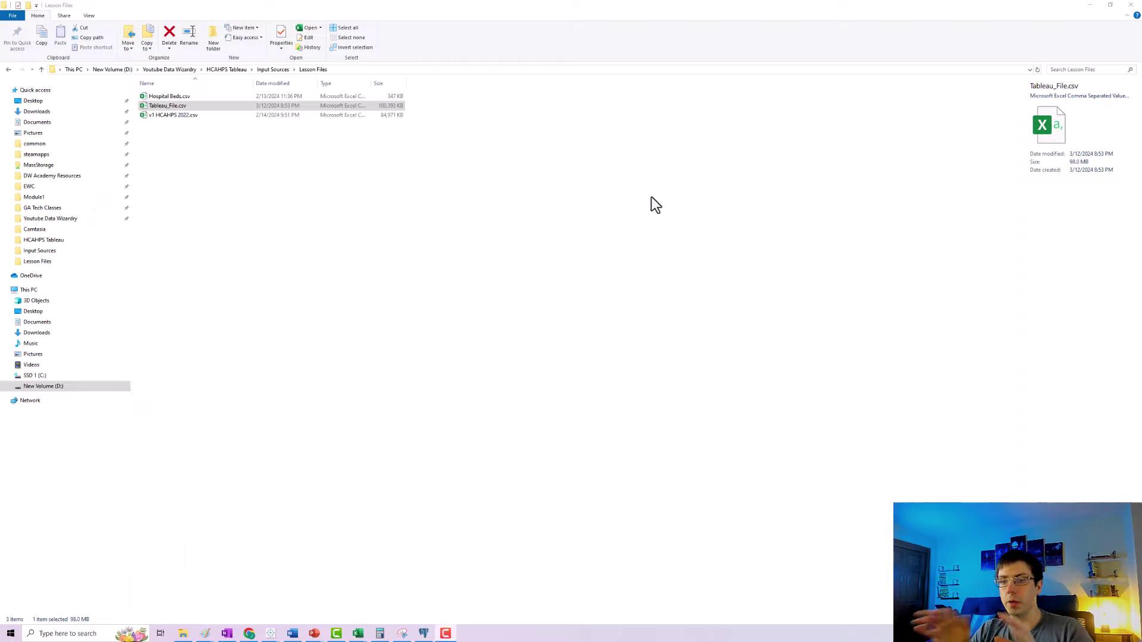